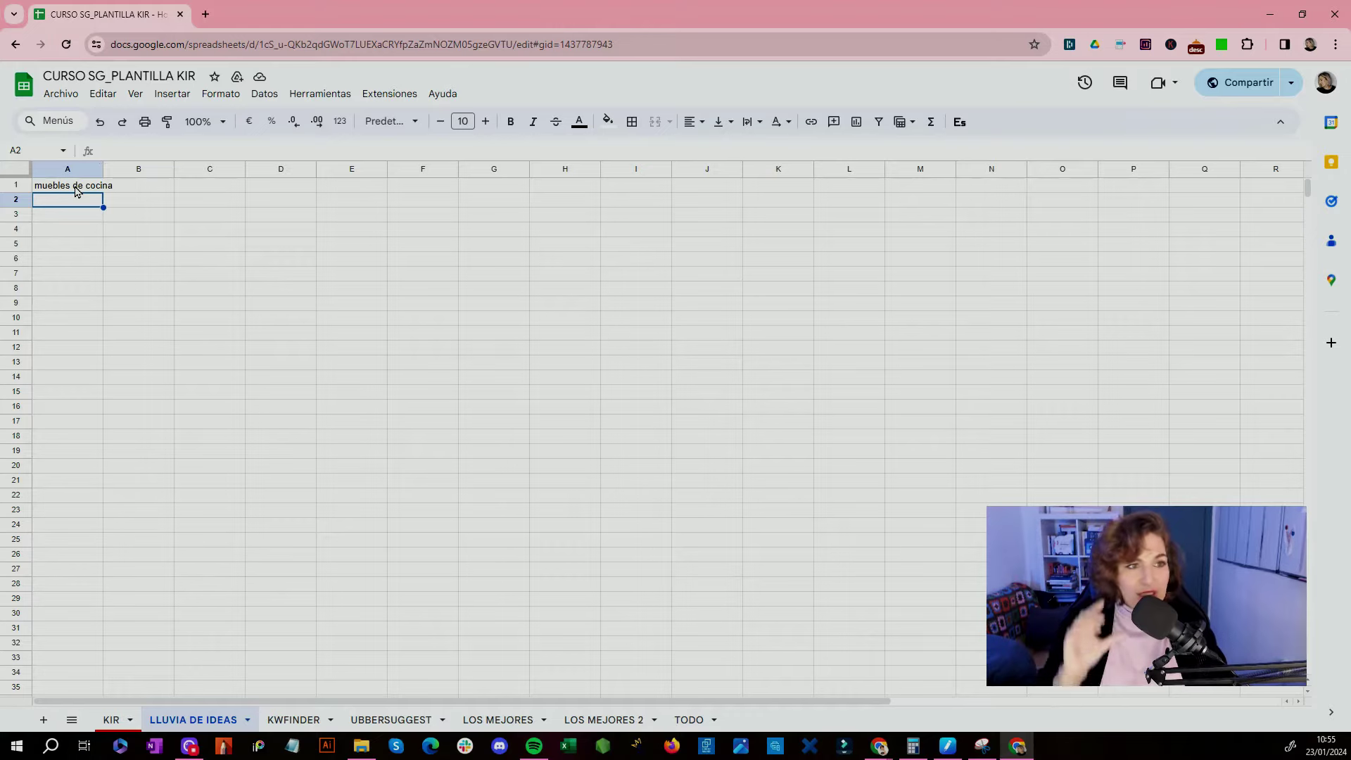
# Step: Switch to the KWFINDER sheet and open the KWFinder website in a new browser tab
pyautogui.click(75, 187)
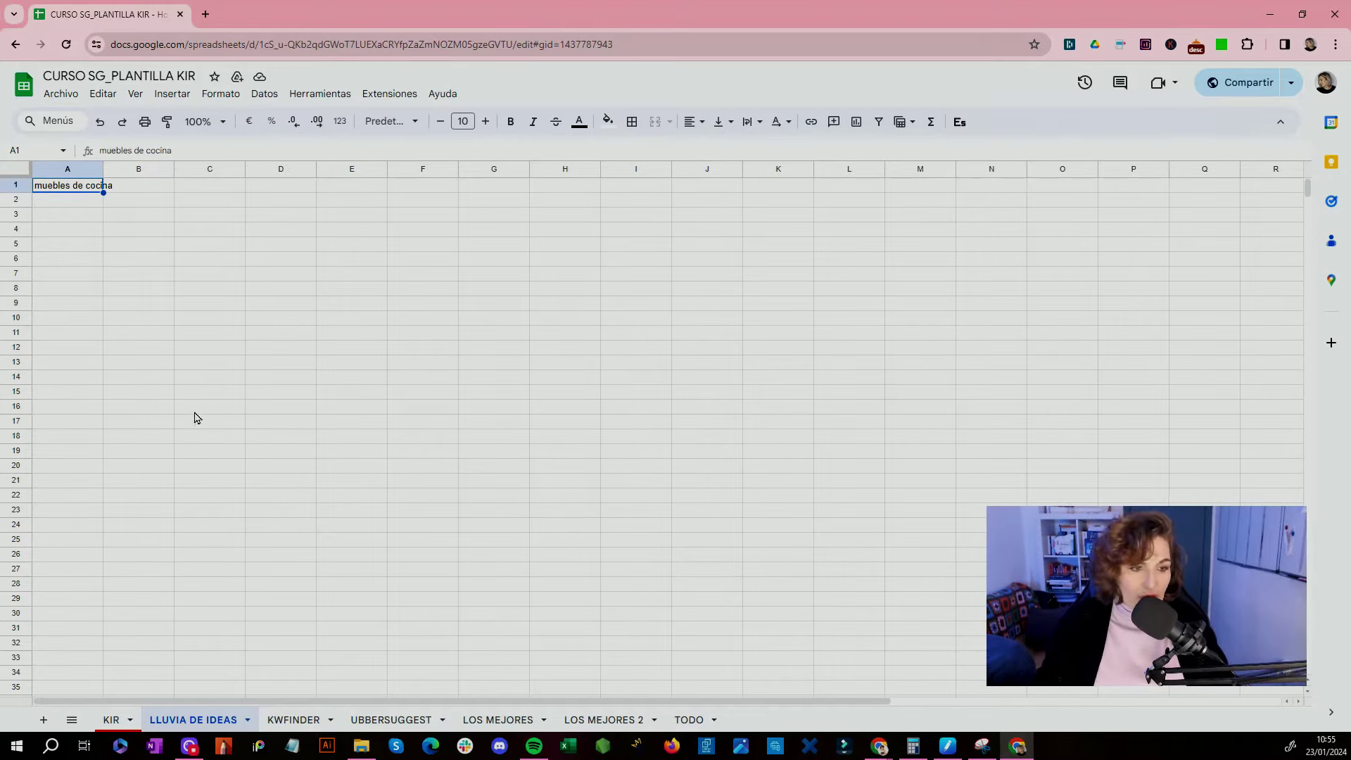
pyautogui.click(292, 726)
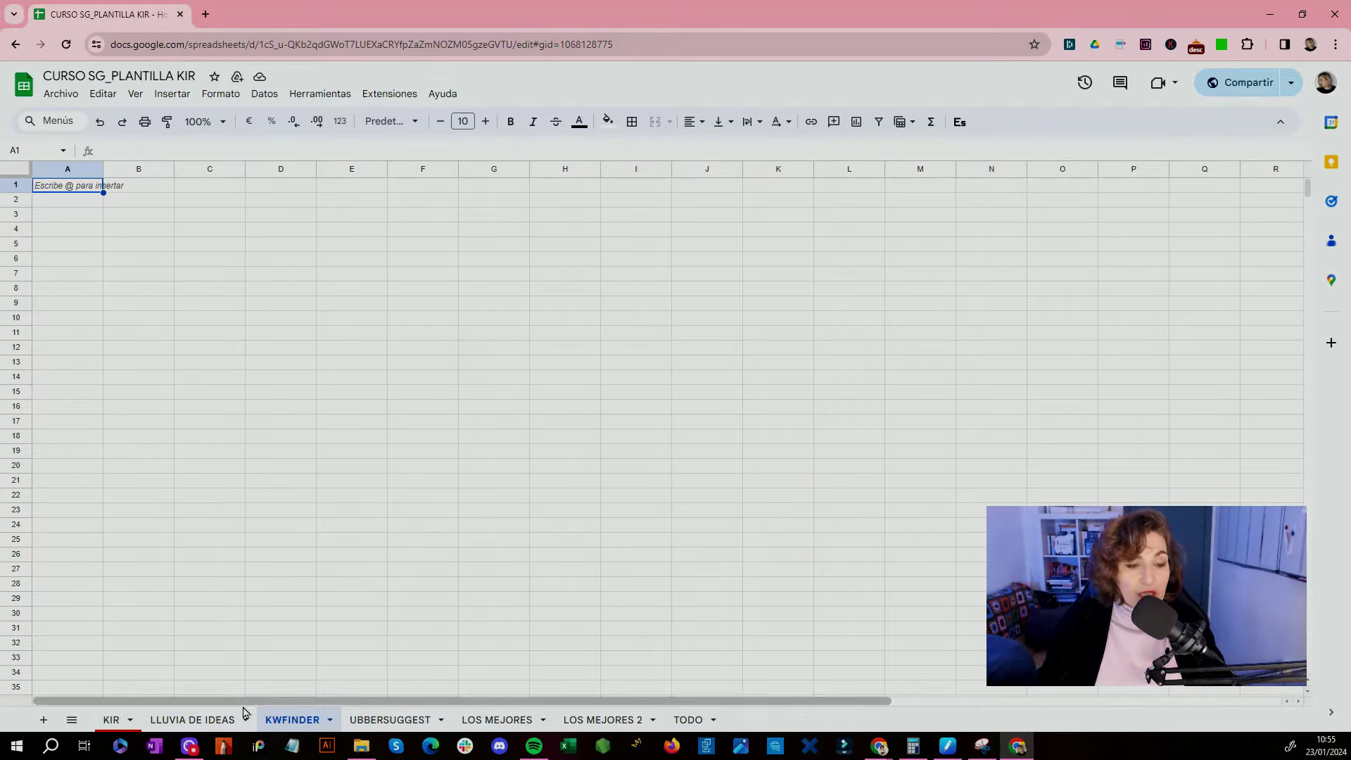
pyautogui.click(205, 14)
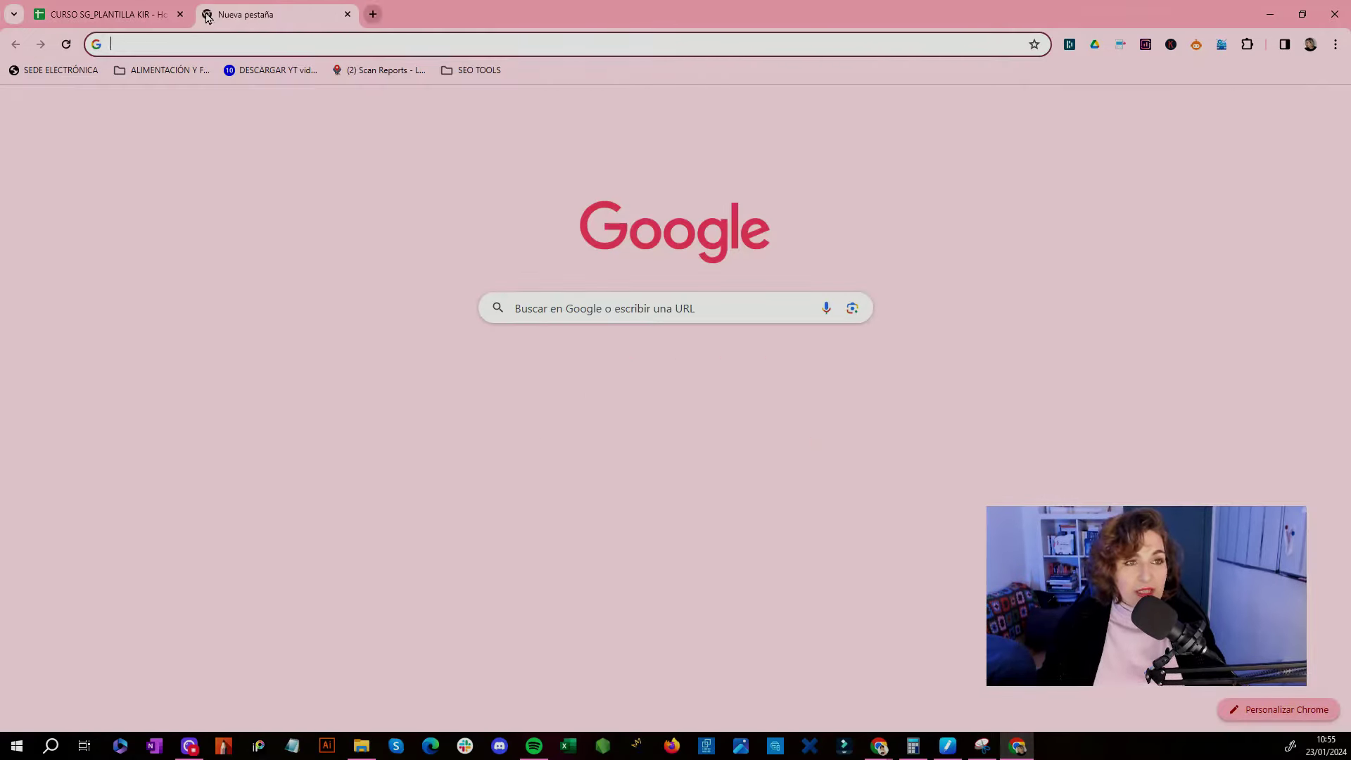
pyautogui.click(139, 44)
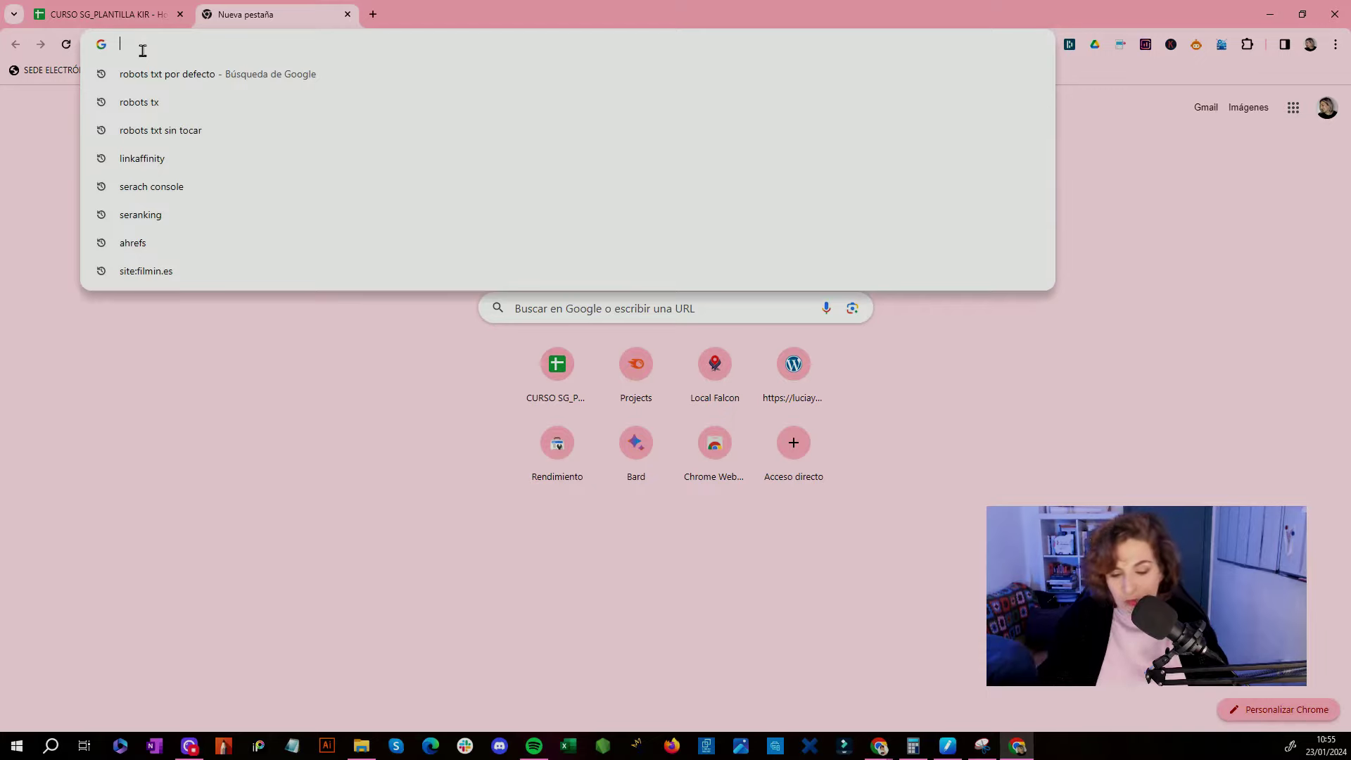
pyautogui.write('kw')
pyautogui.press('Return')
# Step: Enter "muebles de cocina" as the keyword to search for and set the search location to Spain
pyautogui.click(385, 367)
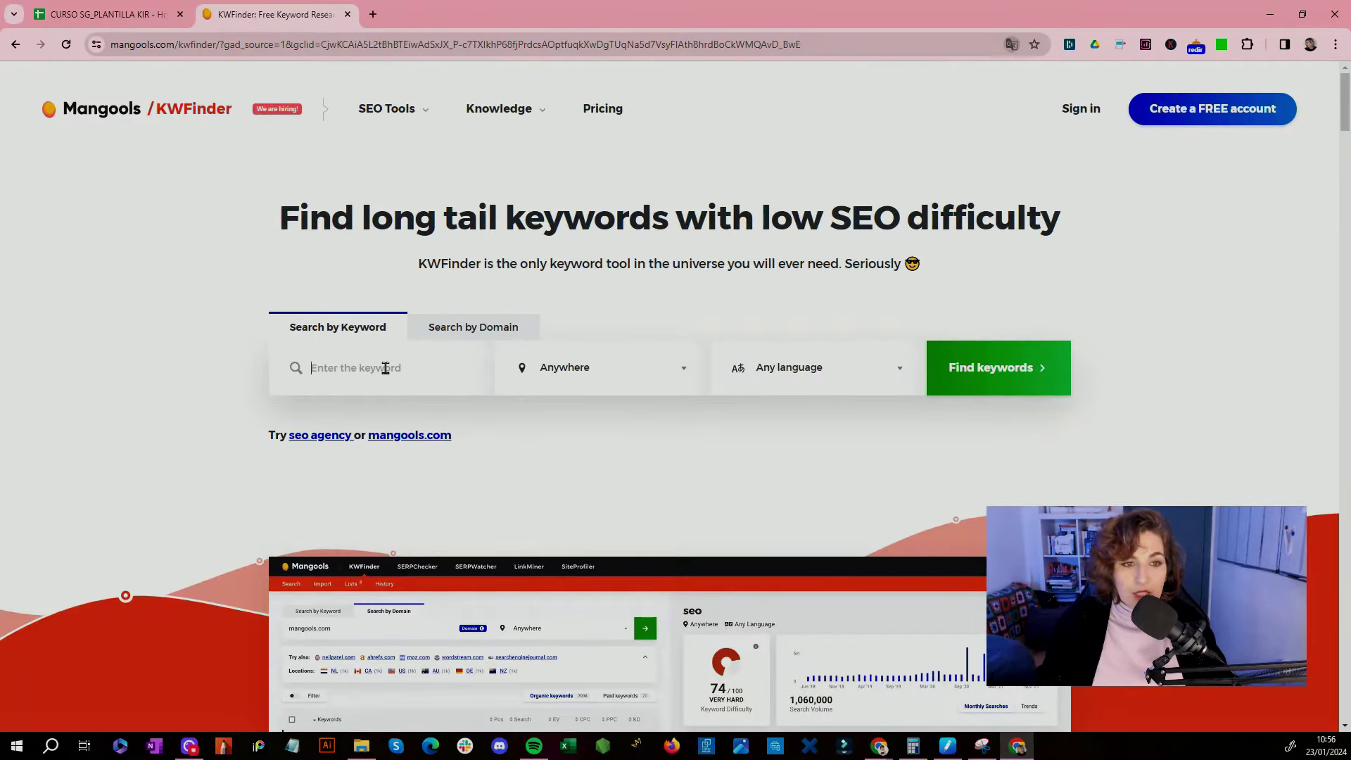
pyautogui.write('muebles de cocina')
pyautogui.click(612, 384)
pyautogui.write('es')
pyautogui.press('BackSpace')
pyautogui.press('BackSpace')
pyautogui.write('spa')
pyautogui.press('Return')
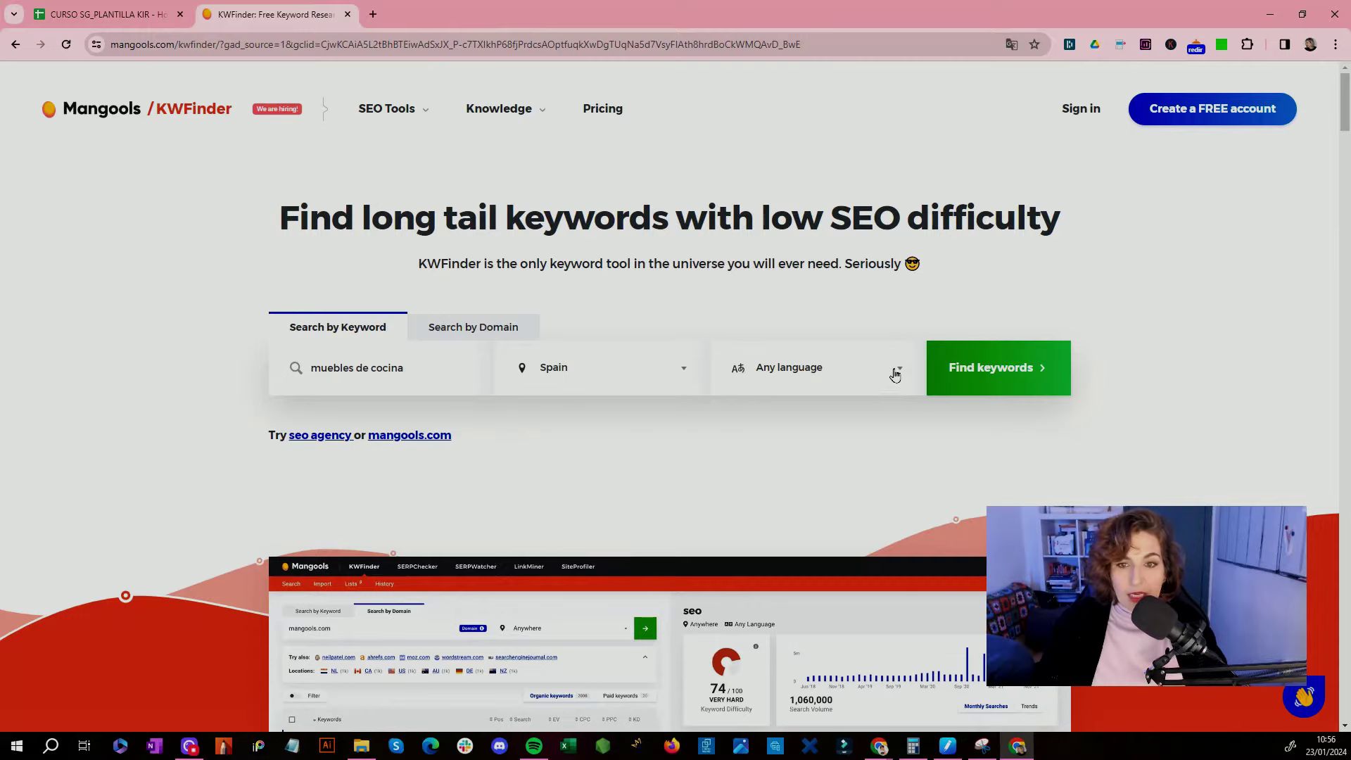
# Step: Set the search language to Spanish and run the keyword search
pyautogui.click(898, 372)
pyautogui.write('es')
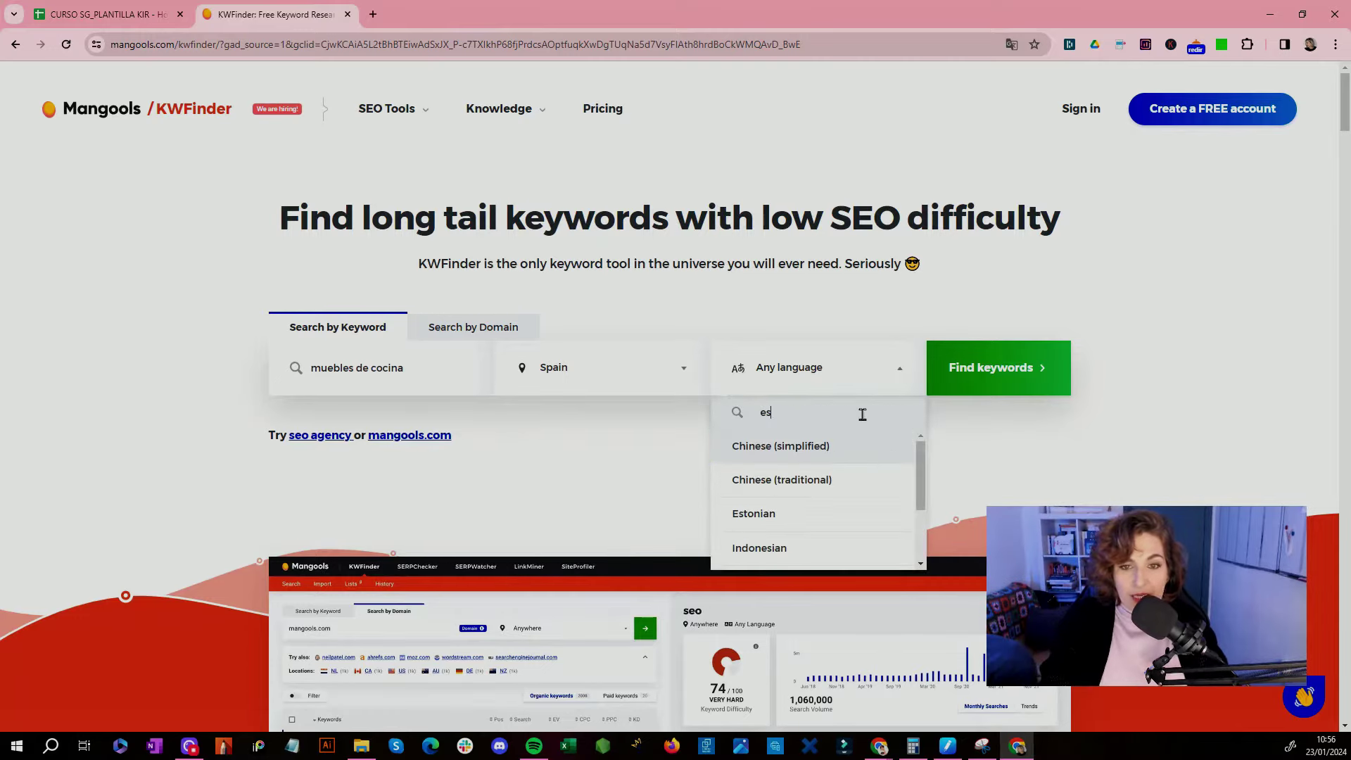
pyautogui.write('oa')
pyautogui.press('BackSpace')
pyautogui.press('BackSpace')
pyautogui.write('p')
pyautogui.press('Return')
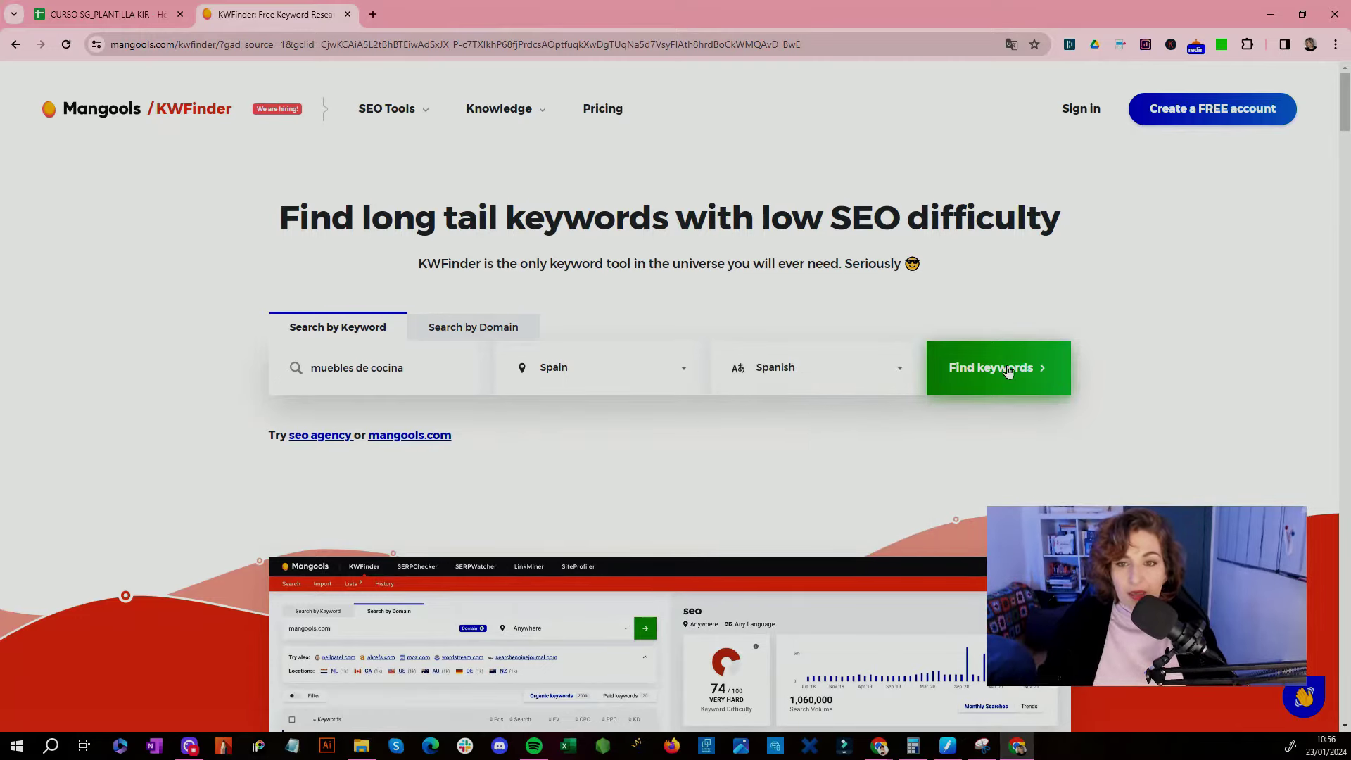
pyautogui.click(1006, 365)
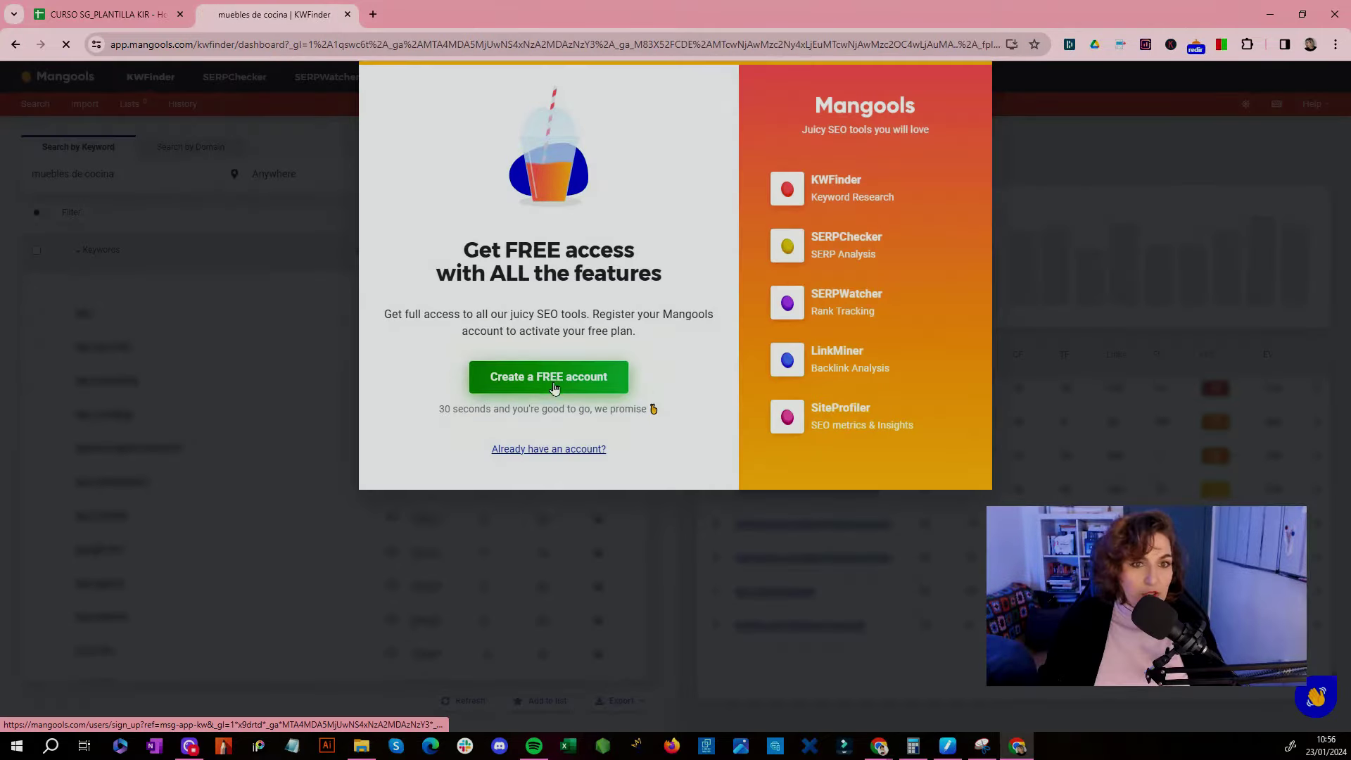
# Step: Continue with a free account and search for "muebles de cocina" keywords with Spain as location and Spanish as language
pyautogui.click(554, 374)
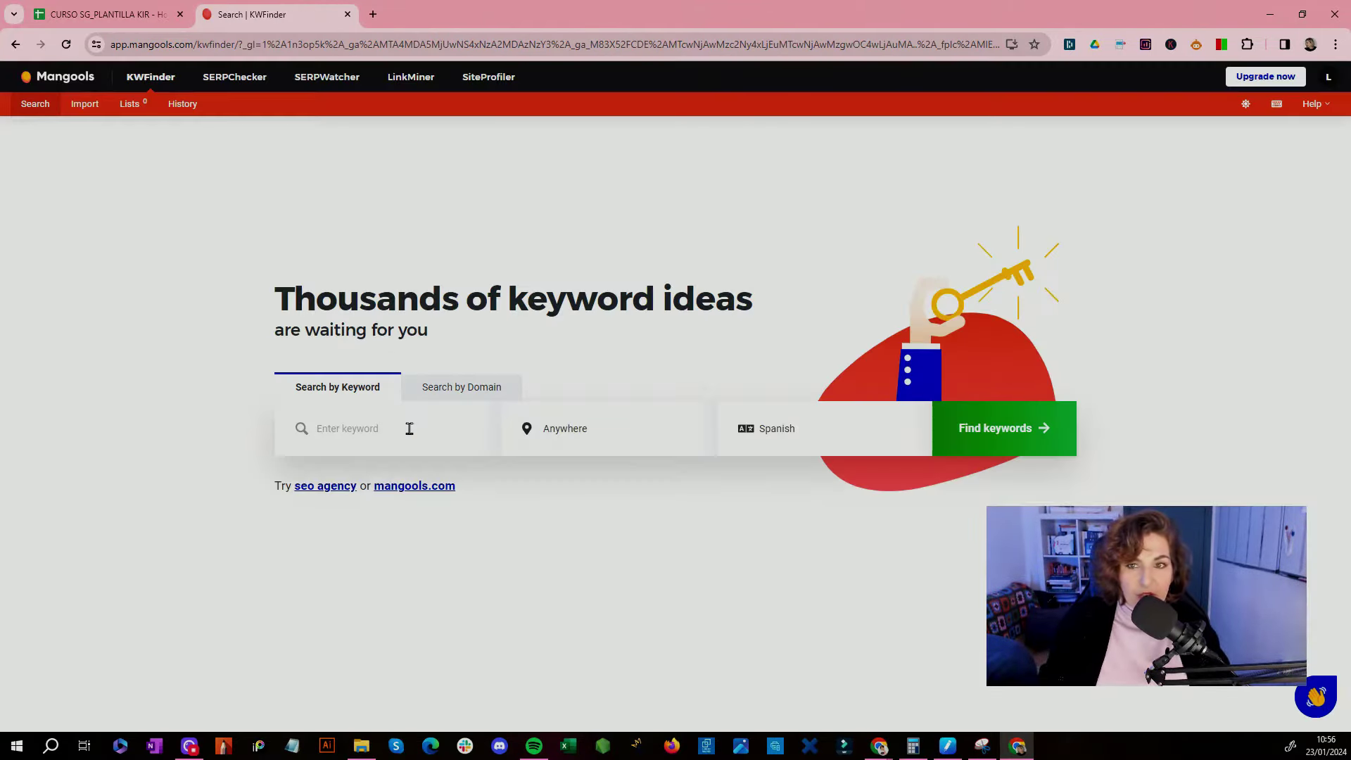
pyautogui.write('muebles de cocina')
pyautogui.click(563, 435)
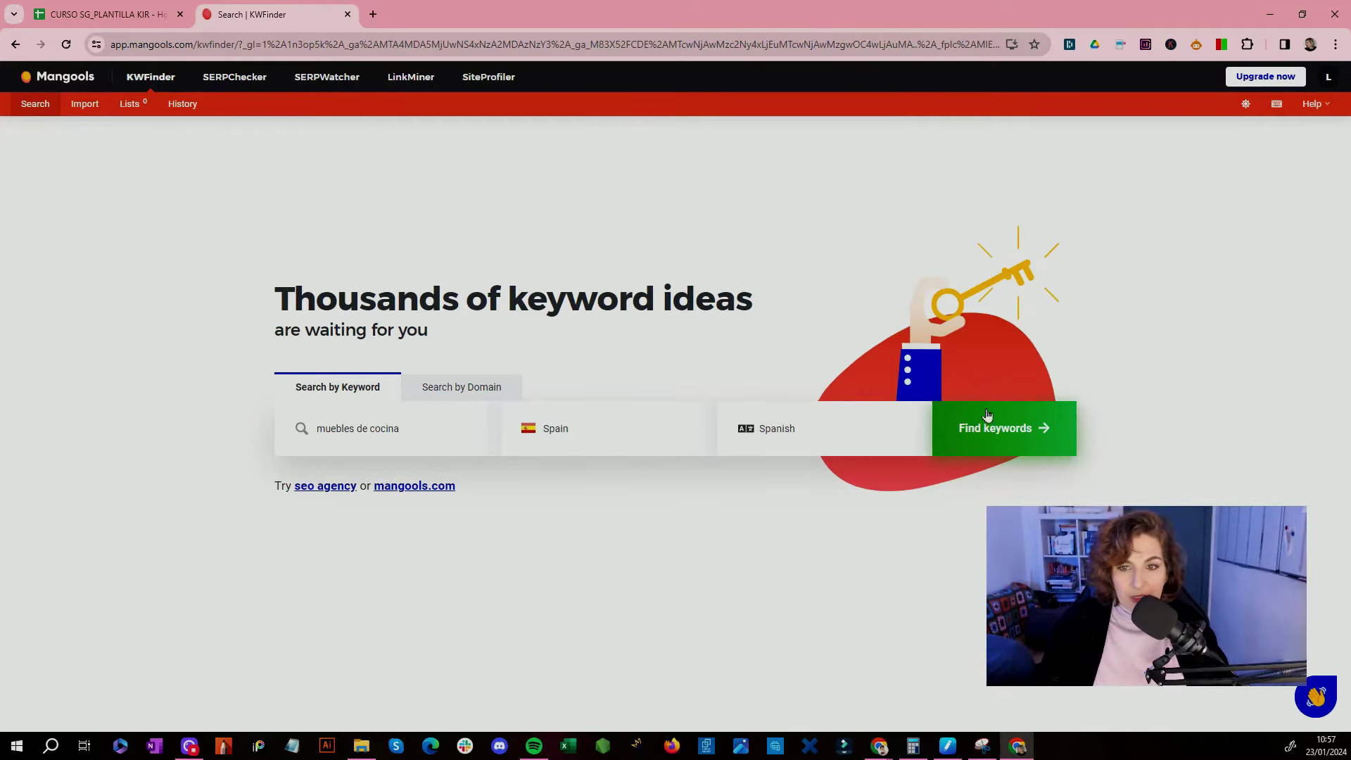
pyautogui.click(990, 430)
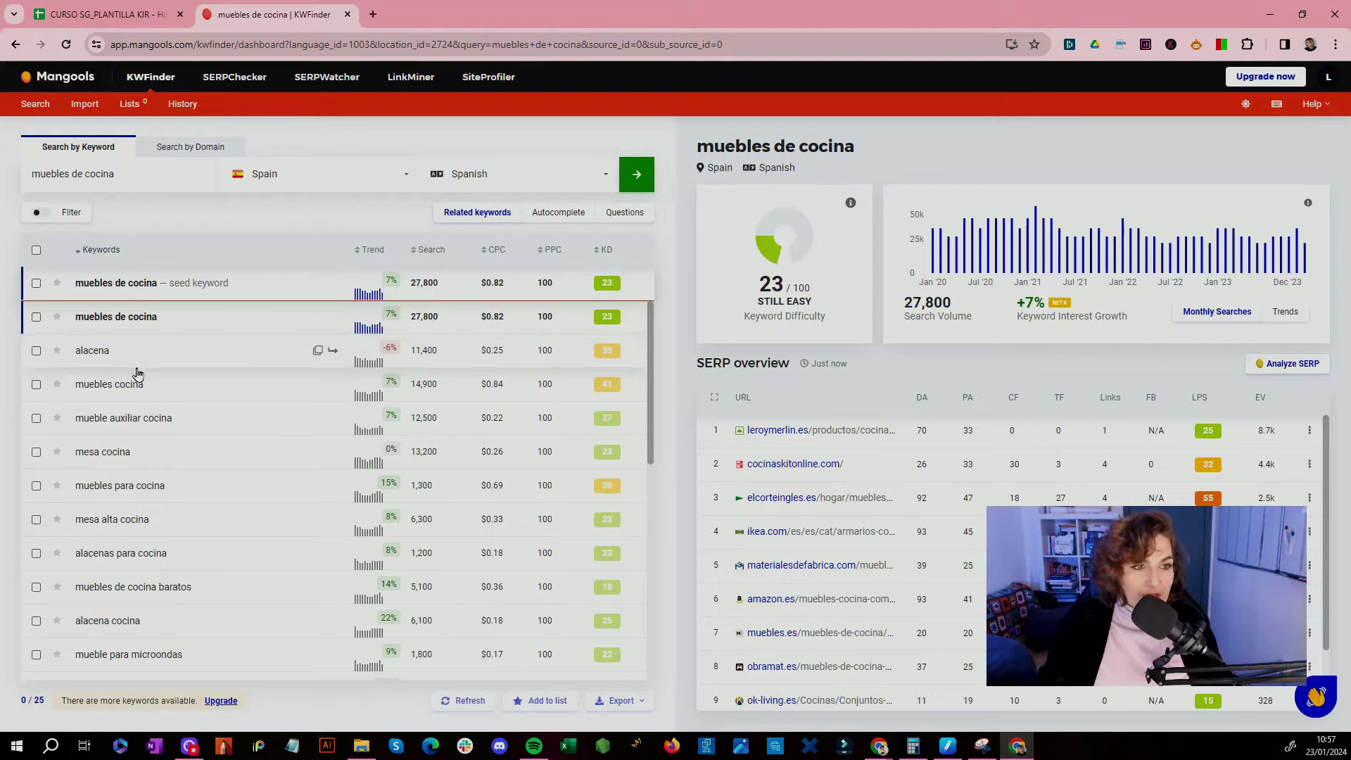
# Step: Examine the related, autocomplete and question keyword suggestions for "muebles de cocina", as well as the filter option
pyautogui.scroll(-10, 148, 486)
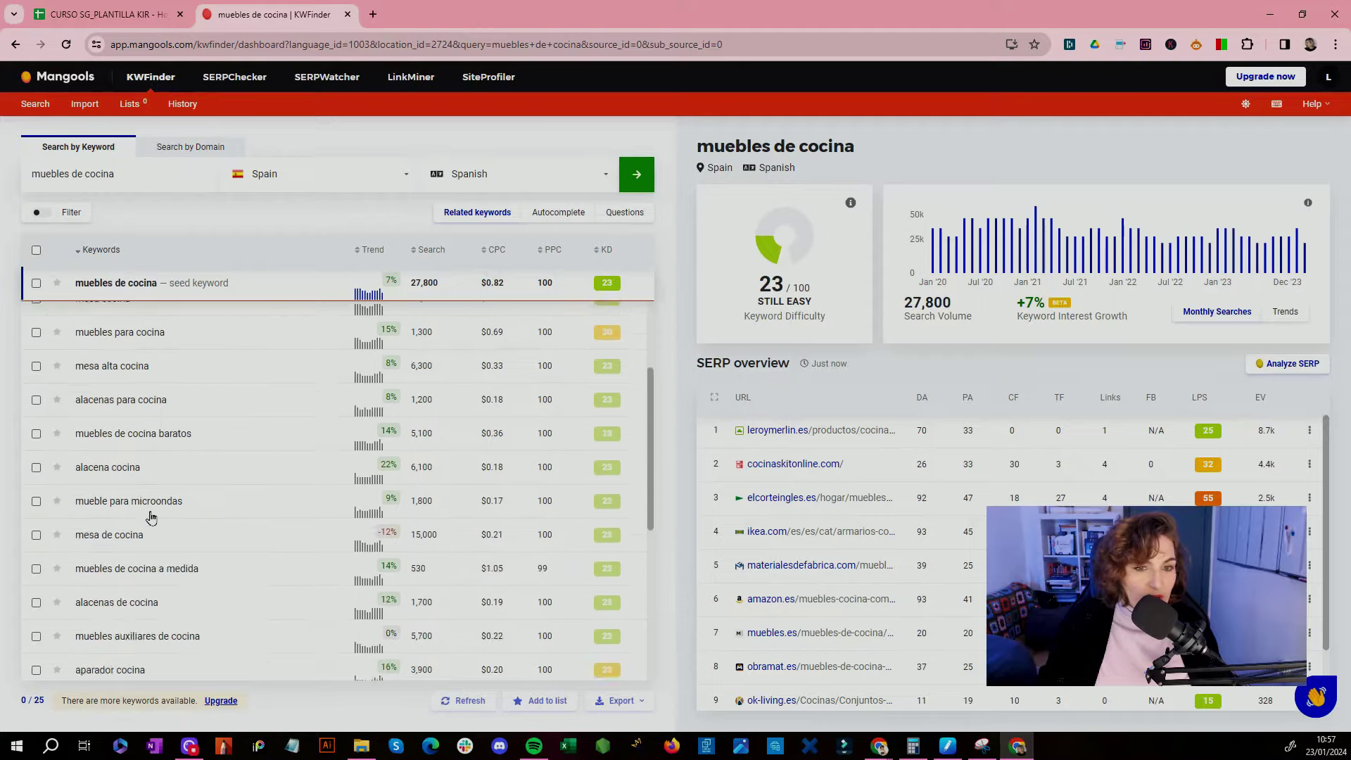
pyautogui.scroll(10, 159, 521)
pyautogui.click(489, 224)
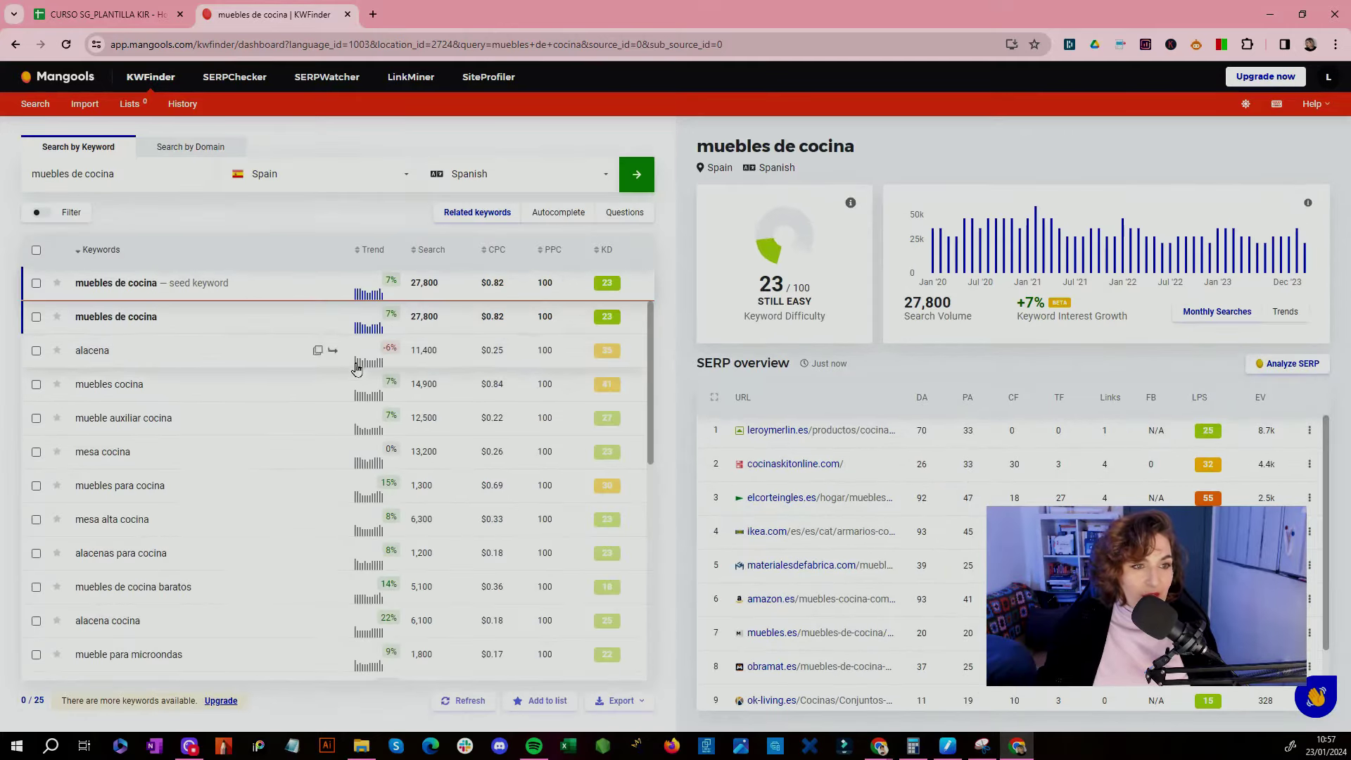
pyautogui.click(555, 220)
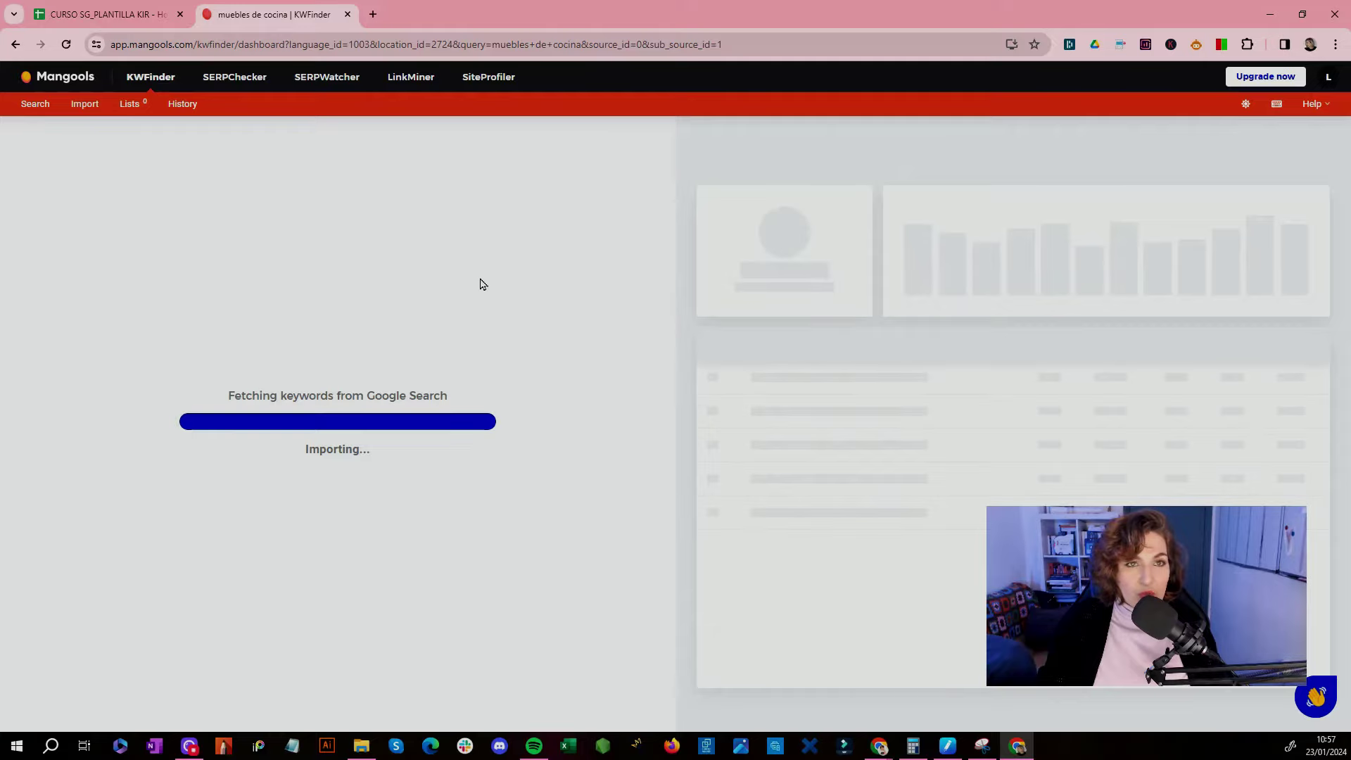
pyautogui.moveTo(432, 249)
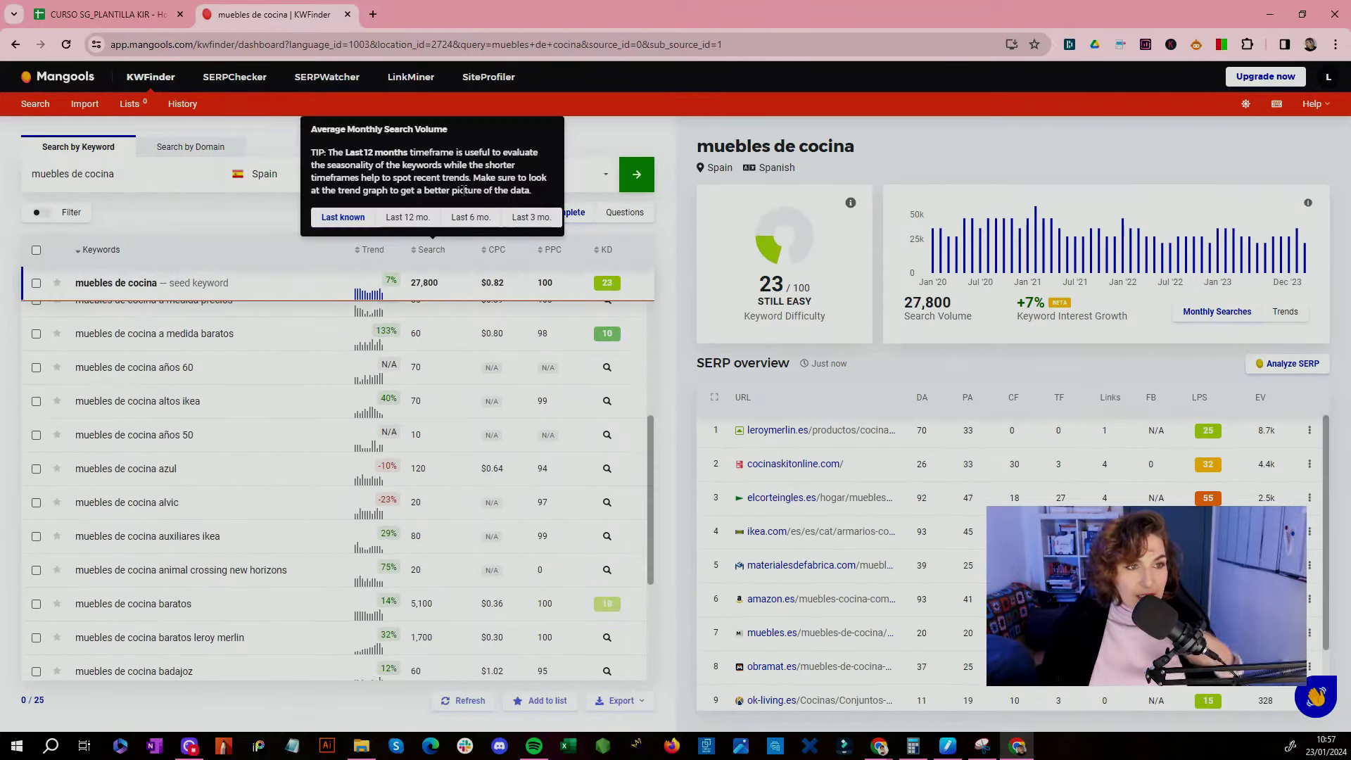
pyautogui.click(626, 218)
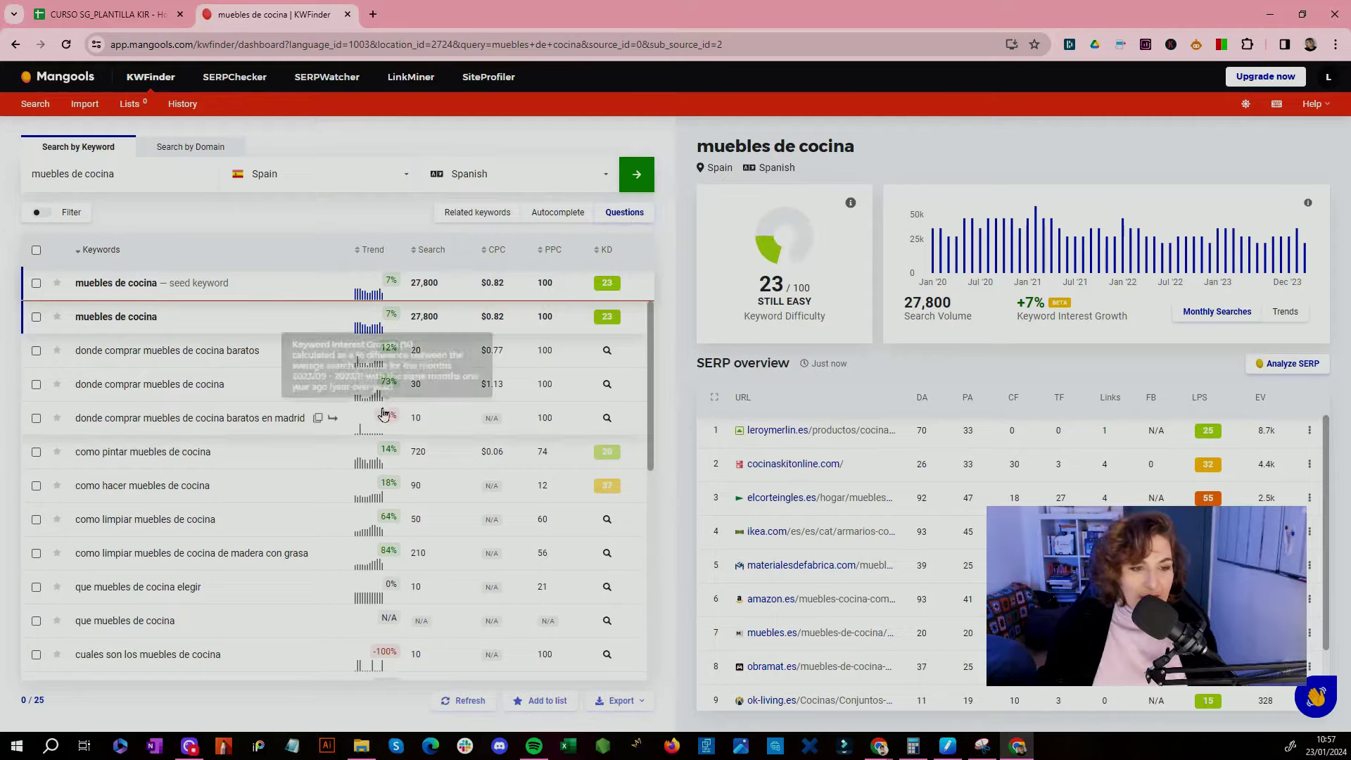
pyautogui.click(544, 221)
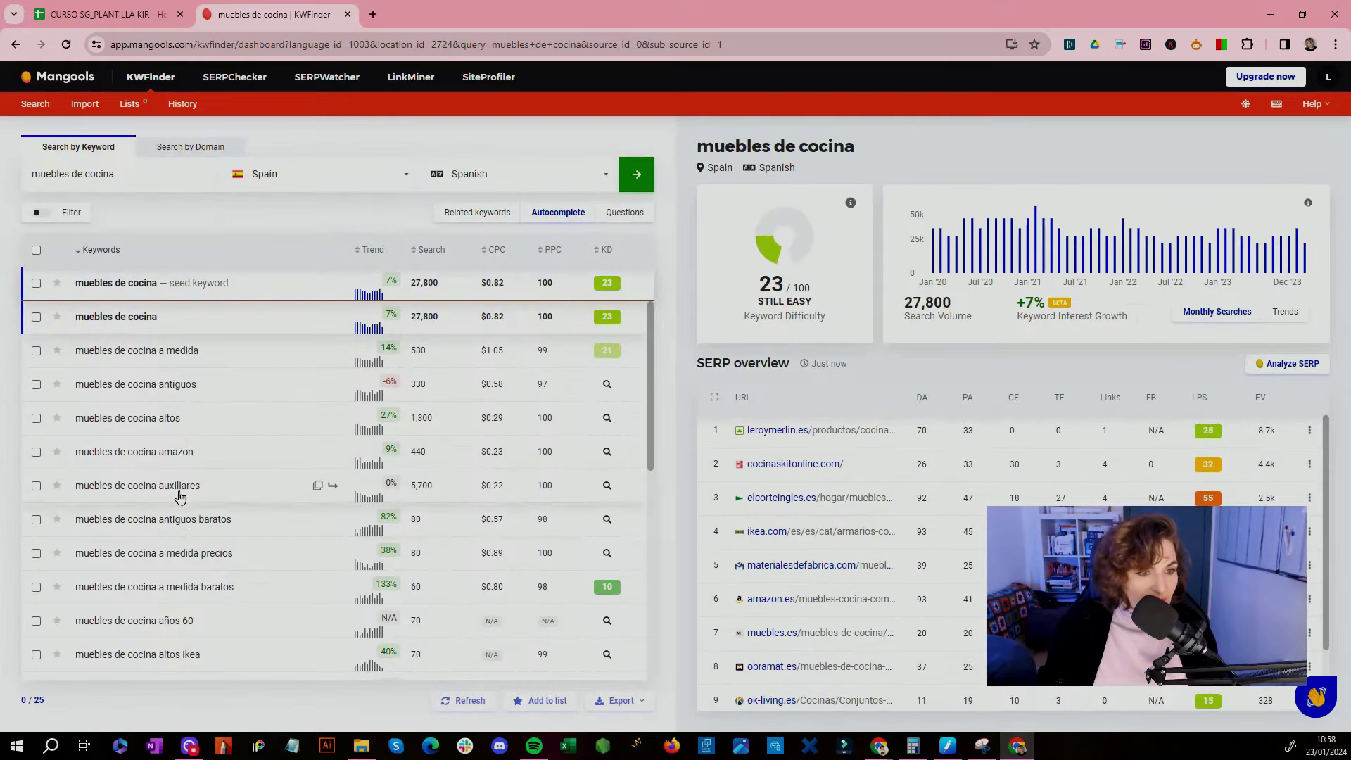
pyautogui.scroll(-5, 180, 497)
pyautogui.scroll(-3, 188, 486)
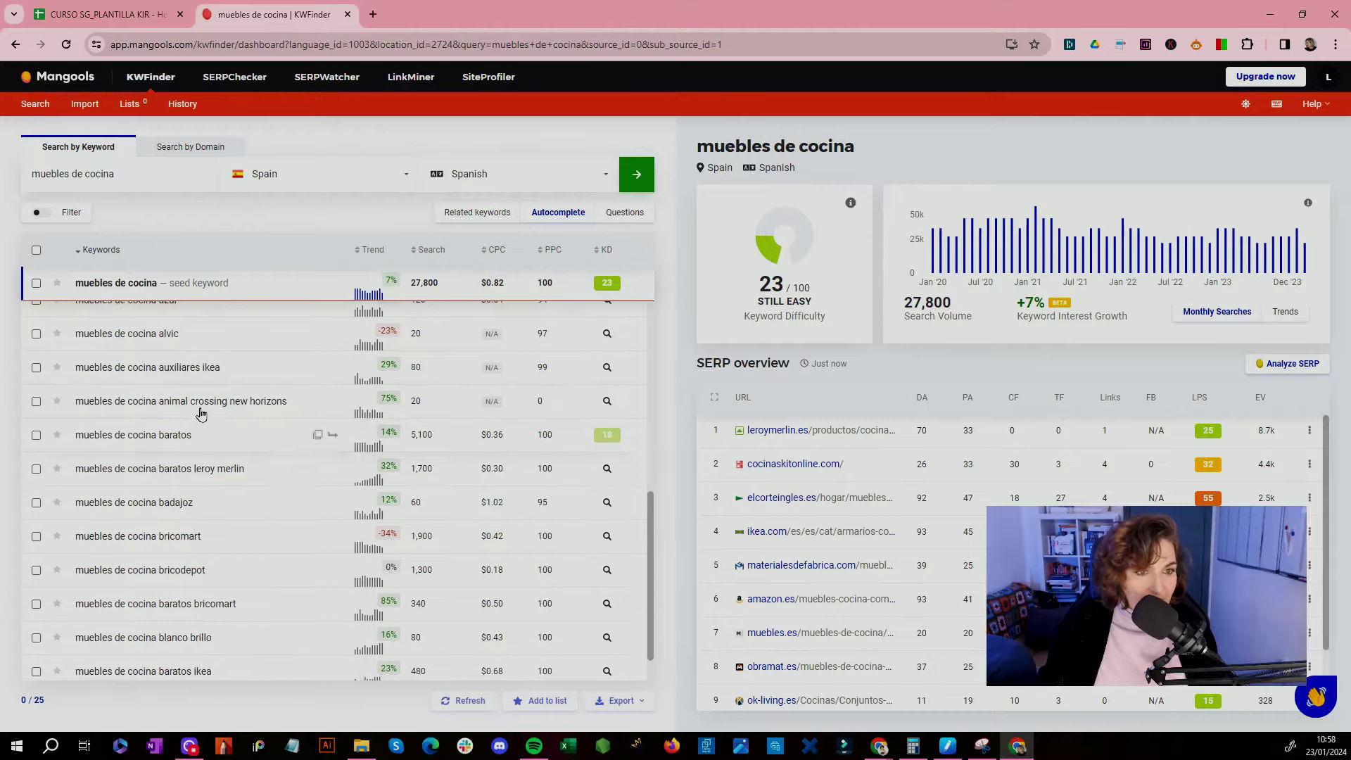
pyautogui.scroll(-1, 190, 383)
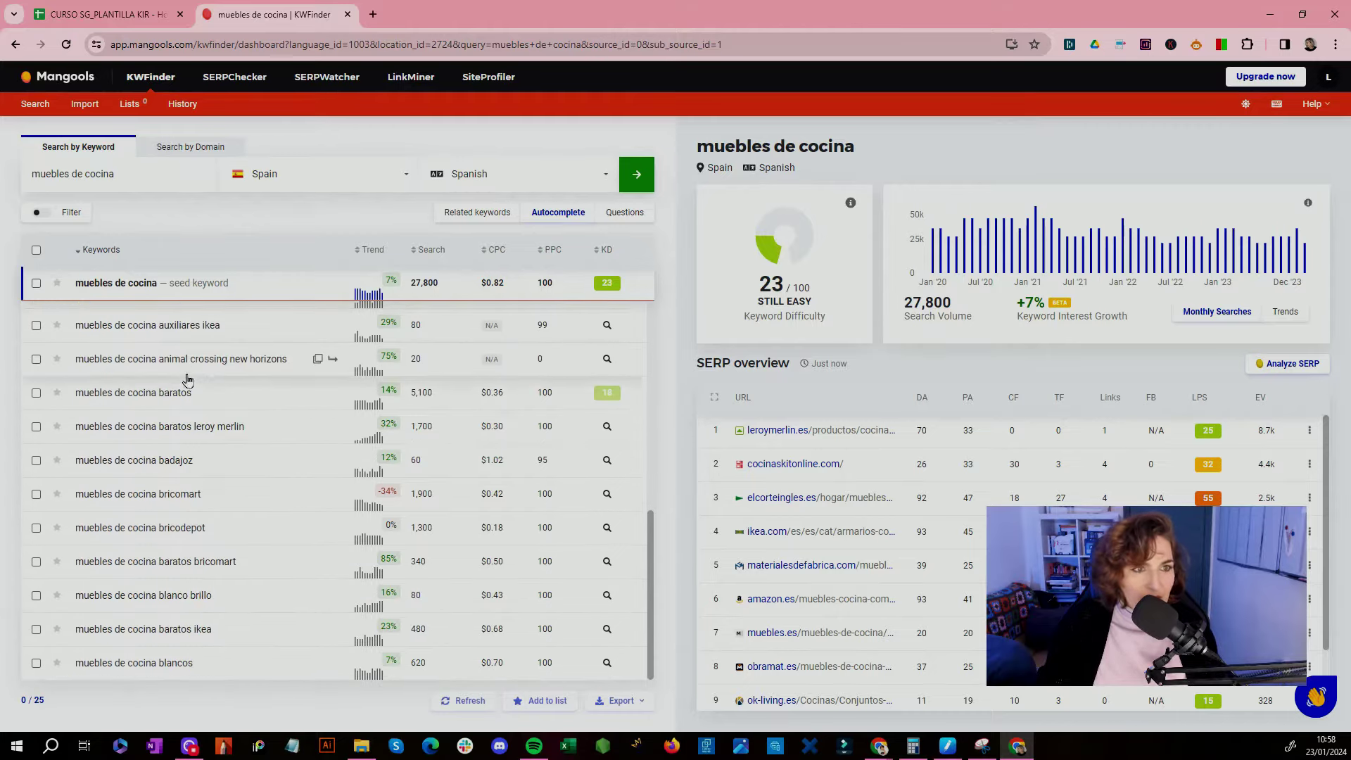
pyautogui.click(60, 213)
pyautogui.click(60, 213)
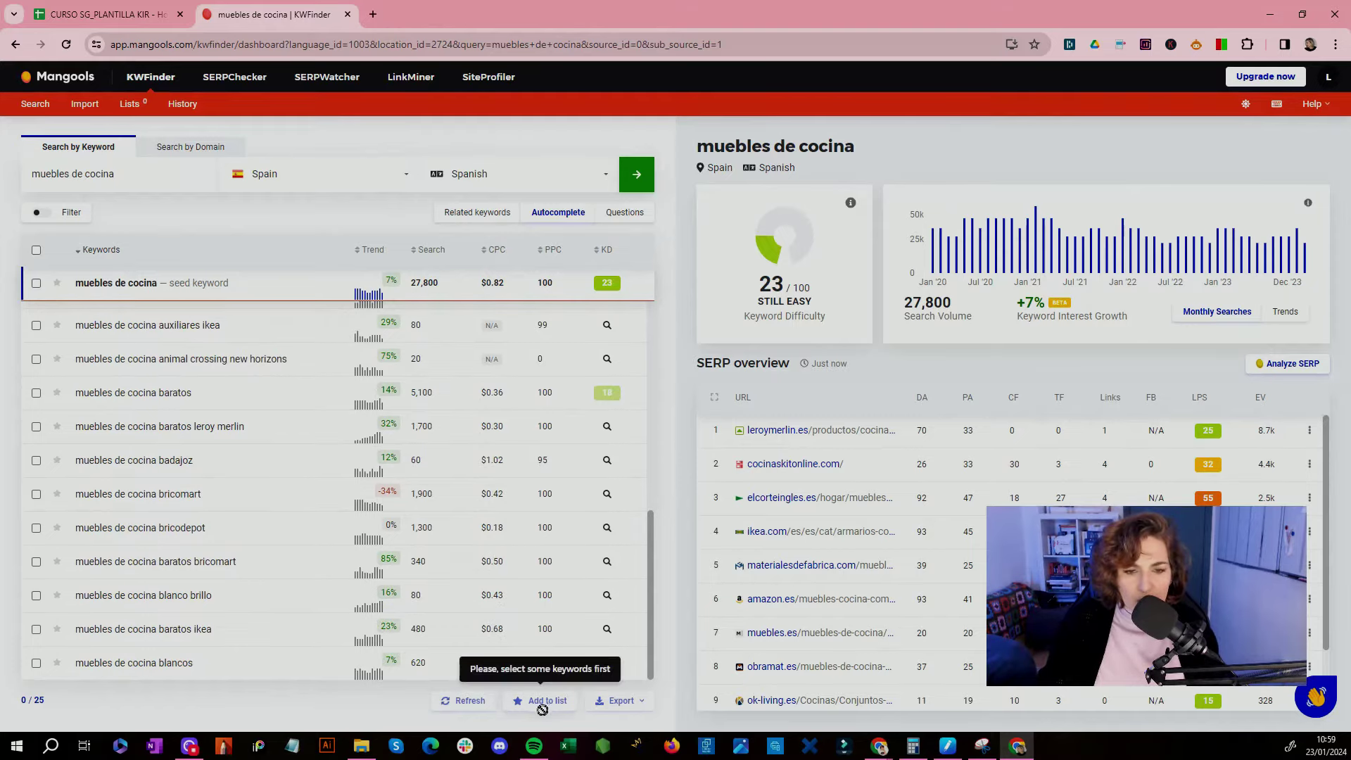
# Step: Copy all the related keywords and paste them into the KWFINDER sheet starting at cell A1
pyautogui.click(477, 212)
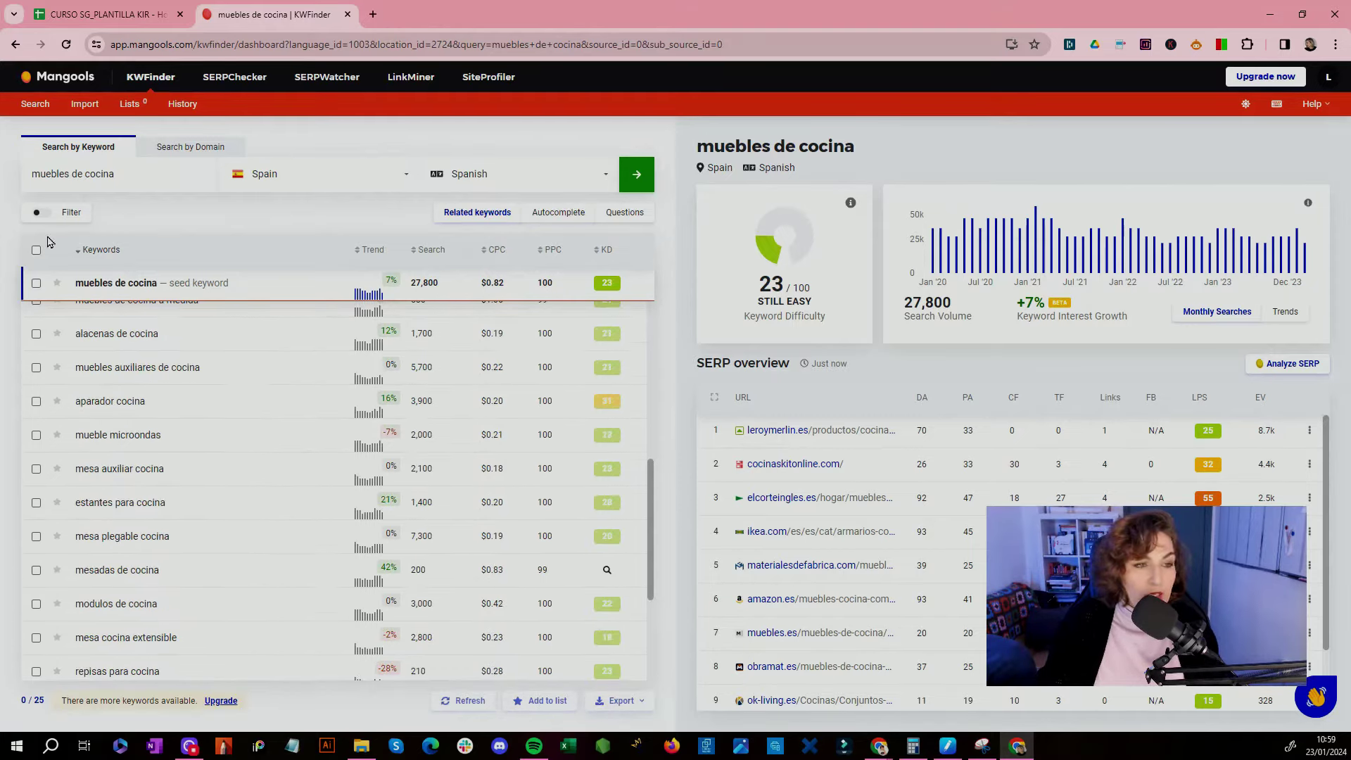
pyautogui.click(36, 251)
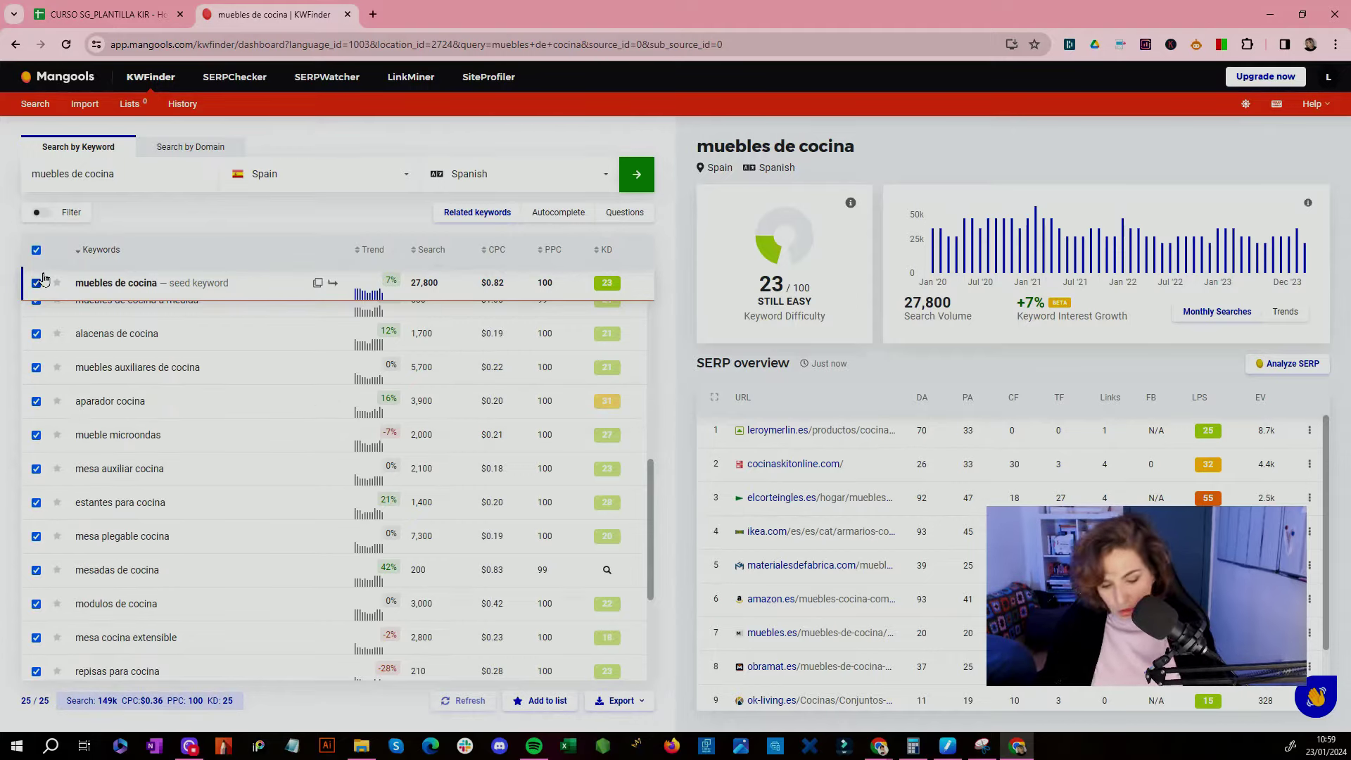
pyautogui.hotkey('ctrl', 'shift', 'Tab')
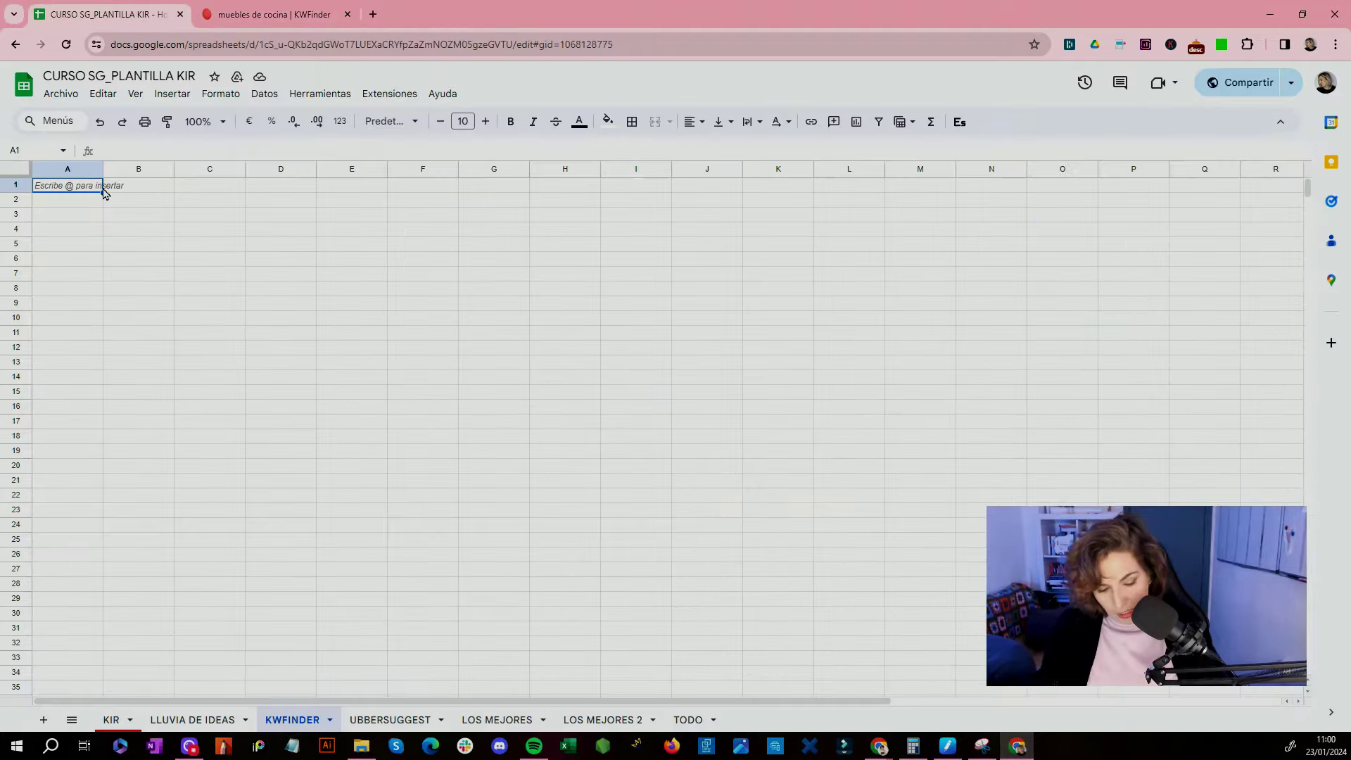
pyautogui.hotkey('ctrl', 'Tab')
# Step: Copy all the autocomplete keywords and paste them in column A of the KWFINDER sheet, directly below the related keywords
pyautogui.click(560, 223)
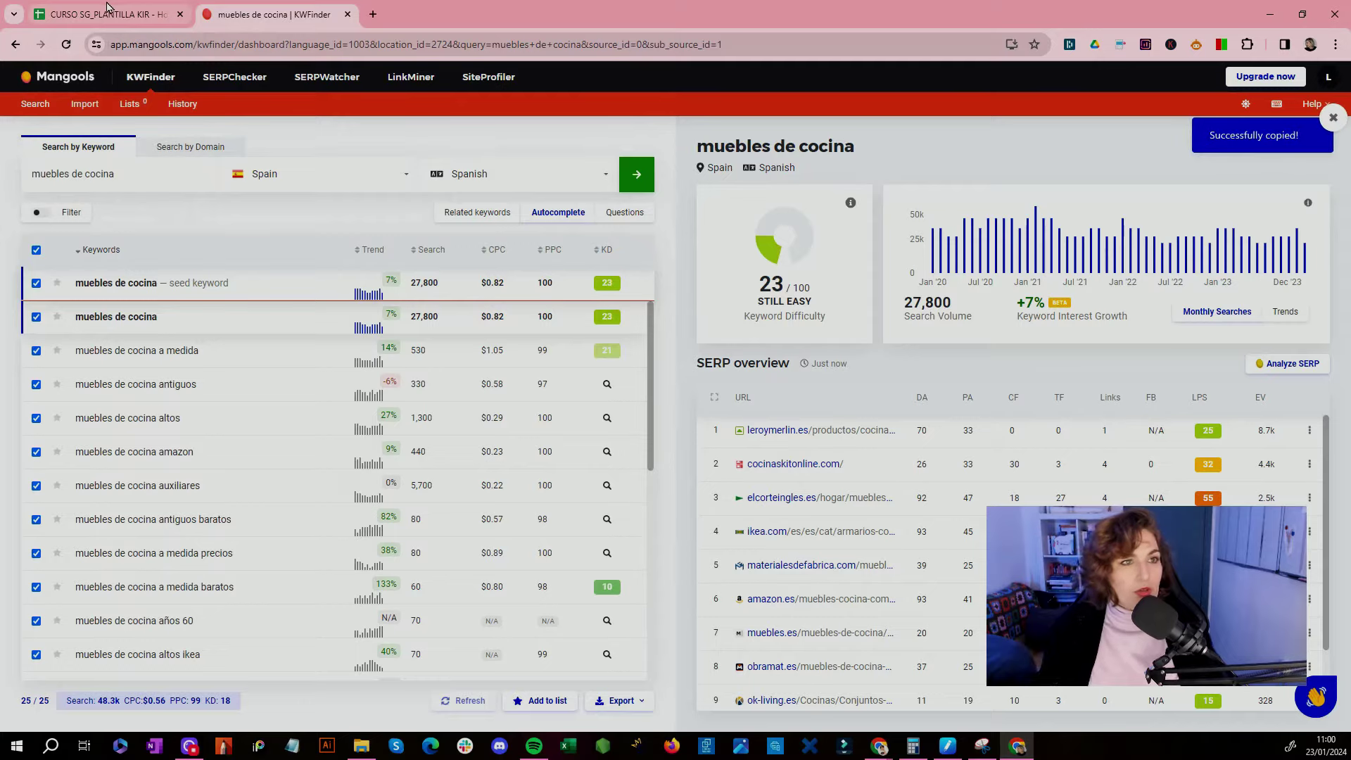
pyautogui.hotkey('ctrl', 'shift', 'Tab')
pyautogui.click(63, 559)
pyautogui.hotkey('ctrl', 'v')
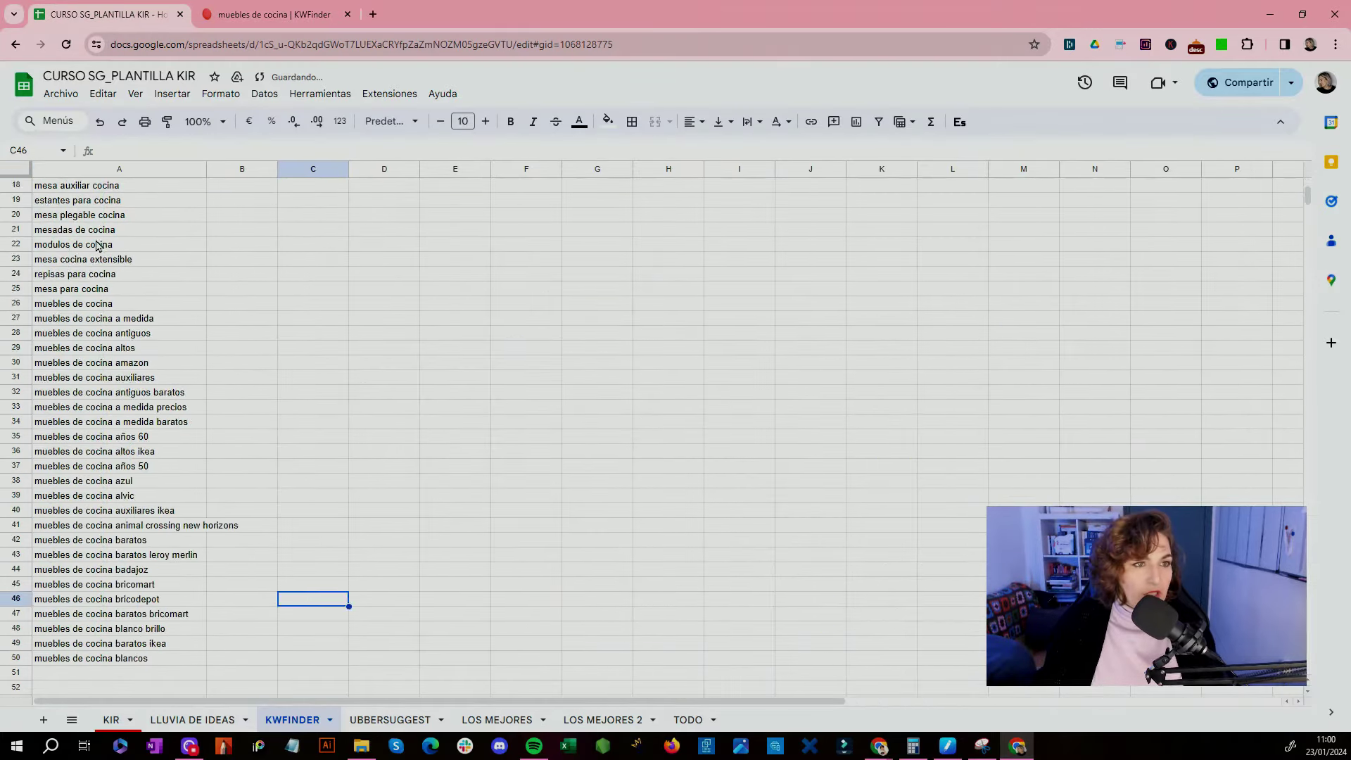
# Step: Insert an empty row above the first keyword in the KWFINDER sheet
pyautogui.scroll(5, 26, 192)
pyautogui.click(17, 187)
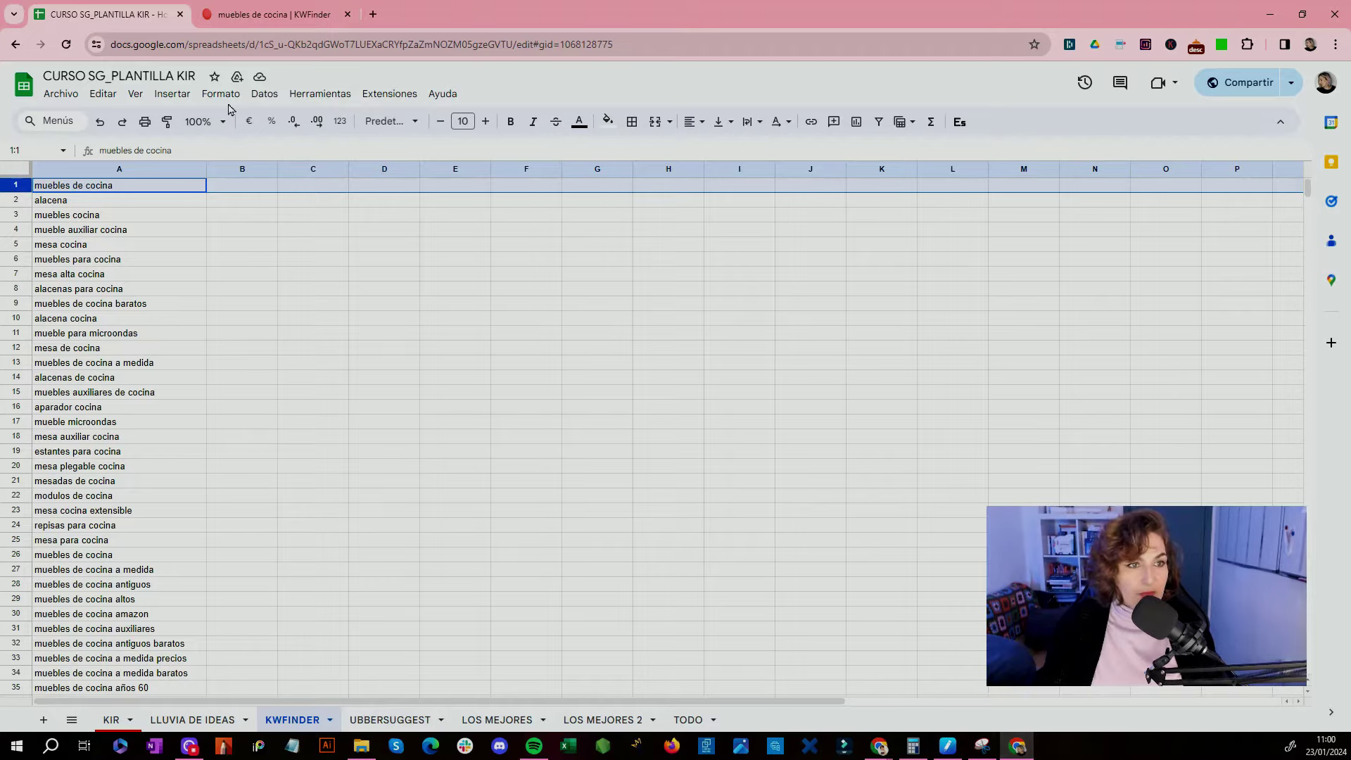
pyautogui.click(180, 104)
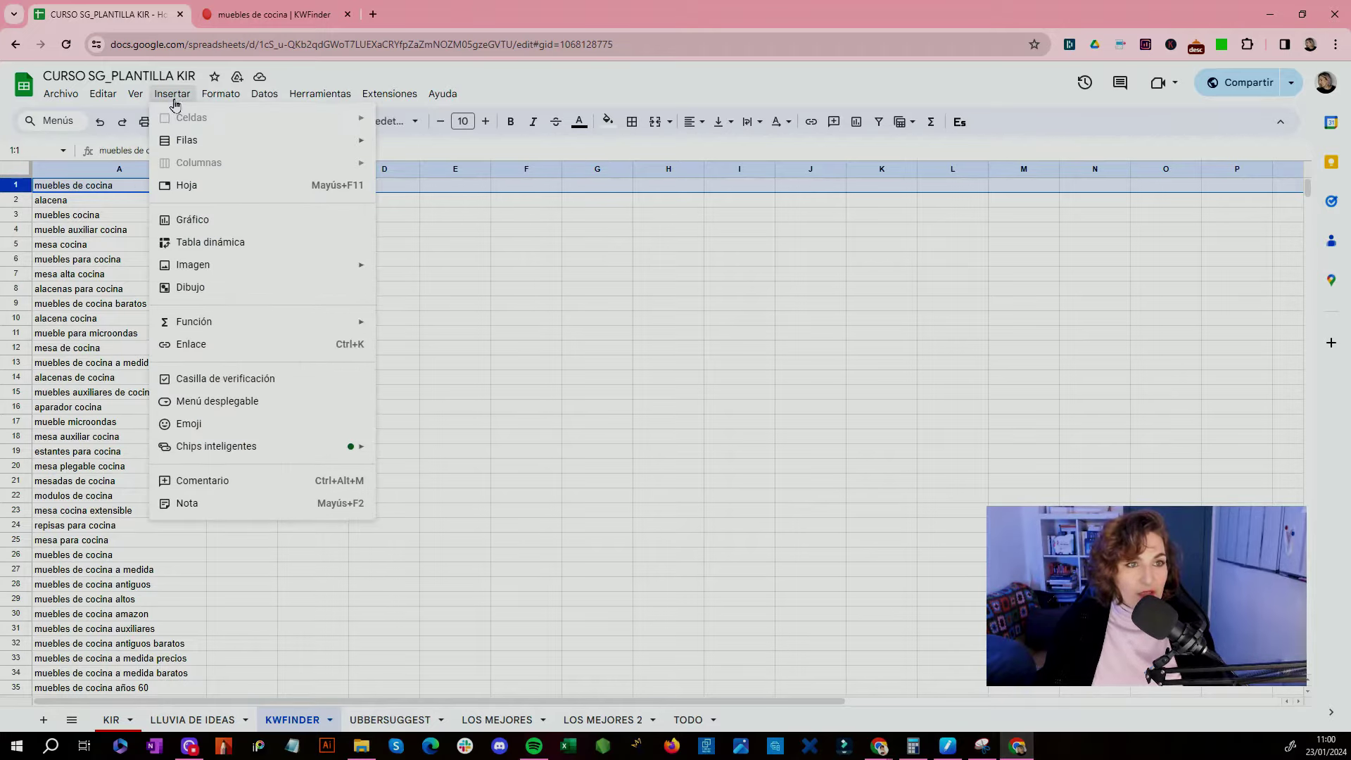
pyautogui.moveTo(203, 138)
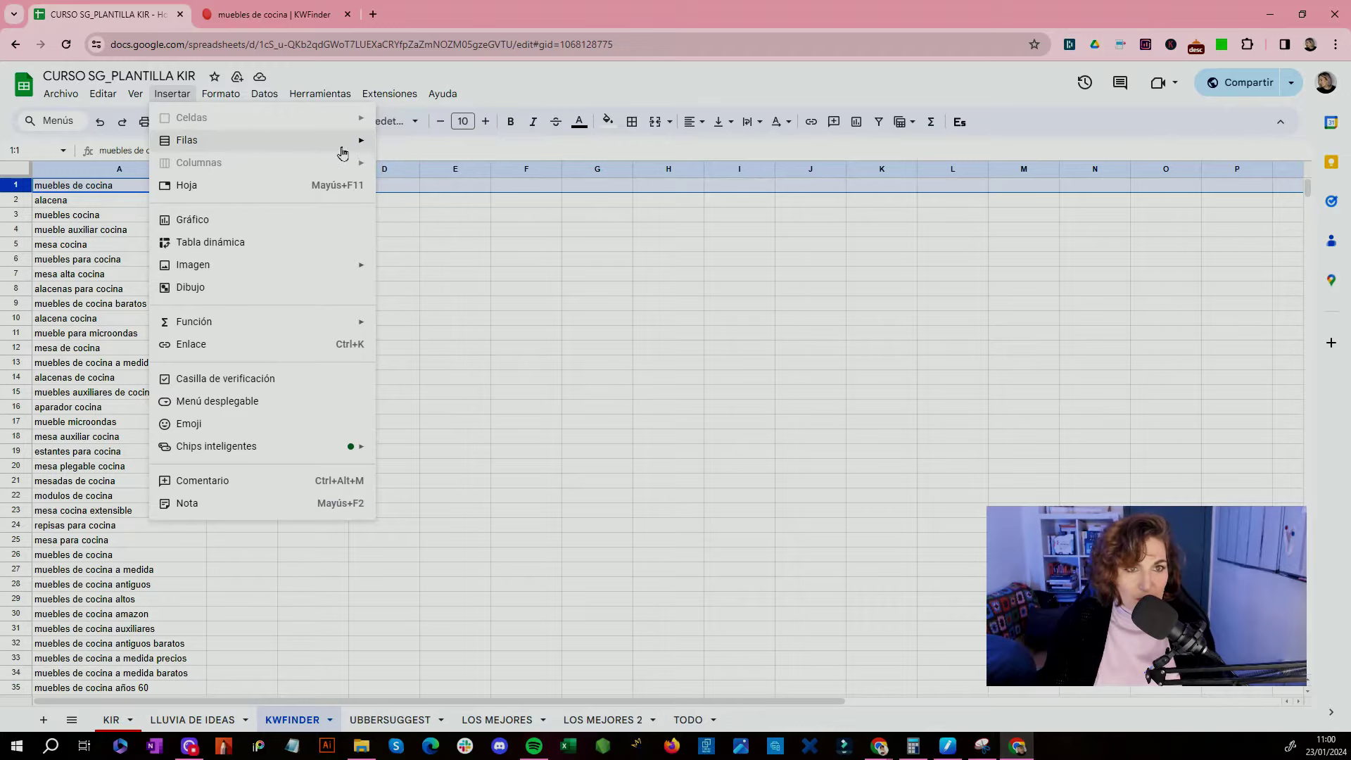
pyautogui.click(398, 154)
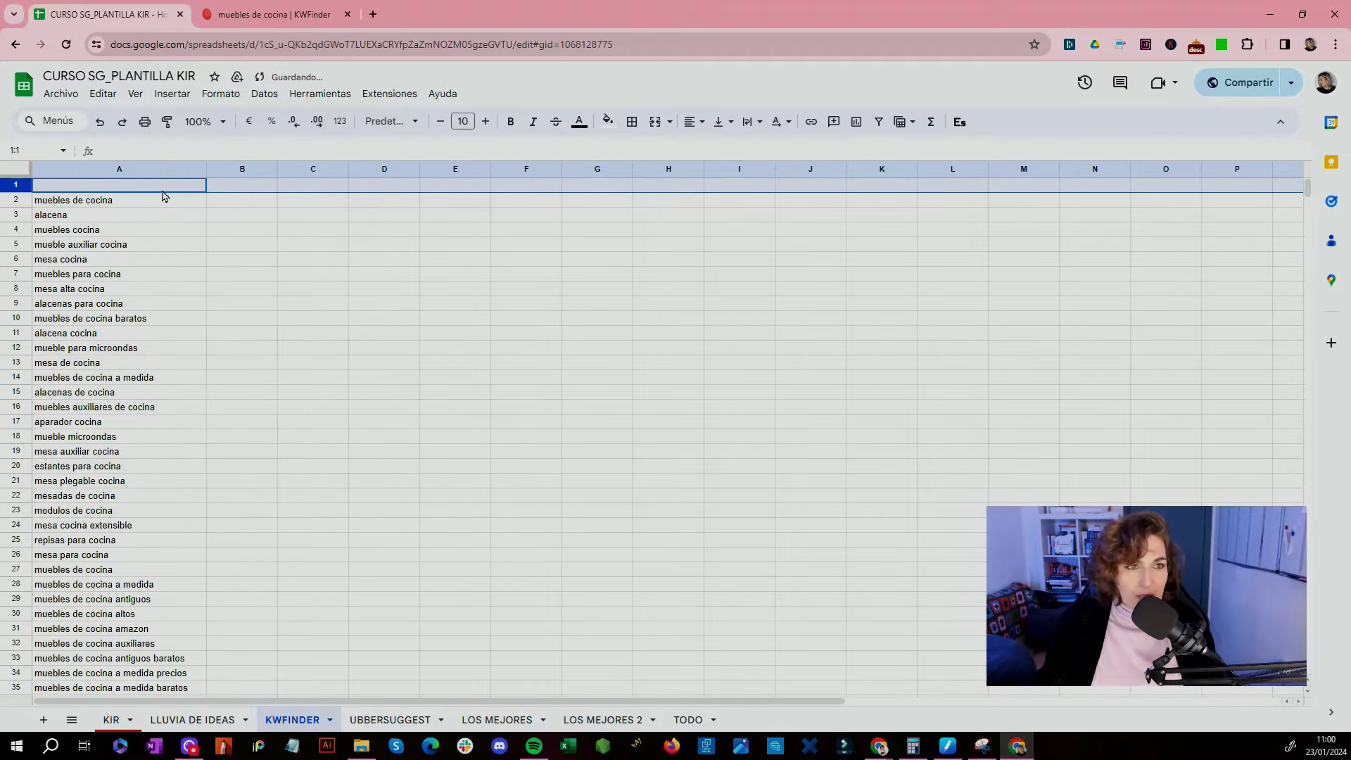
# Step: Create a filter on the sheet and filter column A by the condition "El texto contiene" with the value "ikea"
pyautogui.click(878, 122)
pyautogui.click(199, 185)
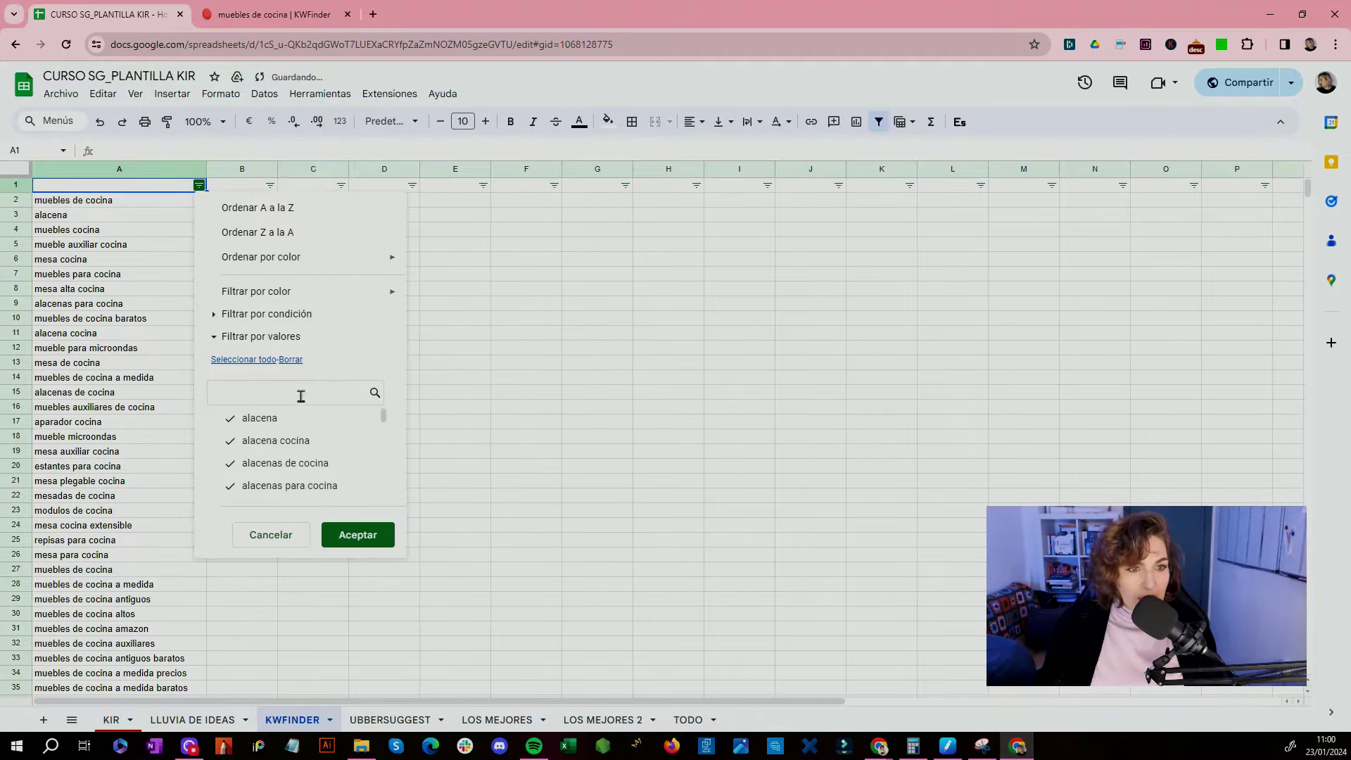
pyautogui.click(273, 315)
pyautogui.click(260, 343)
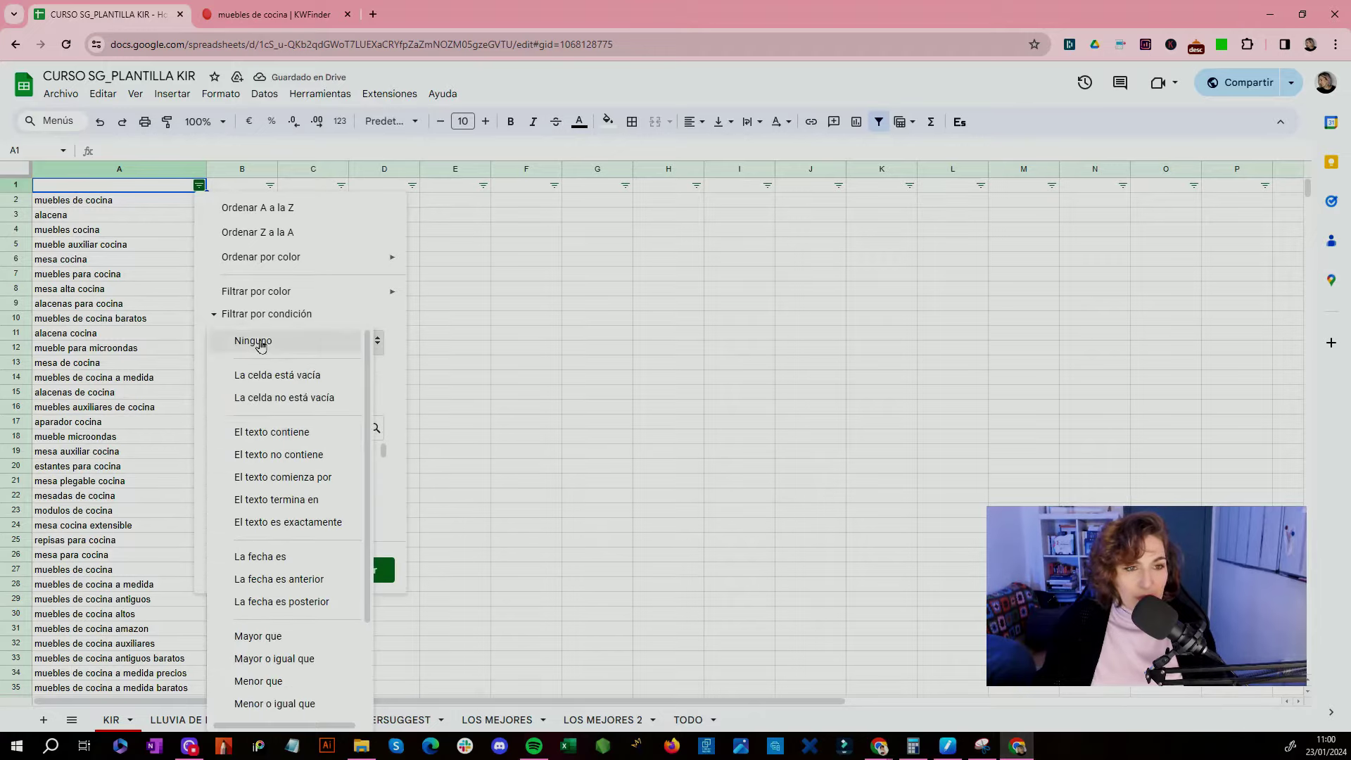
pyautogui.click(272, 431)
pyautogui.click(255, 369)
pyautogui.write('ikea')
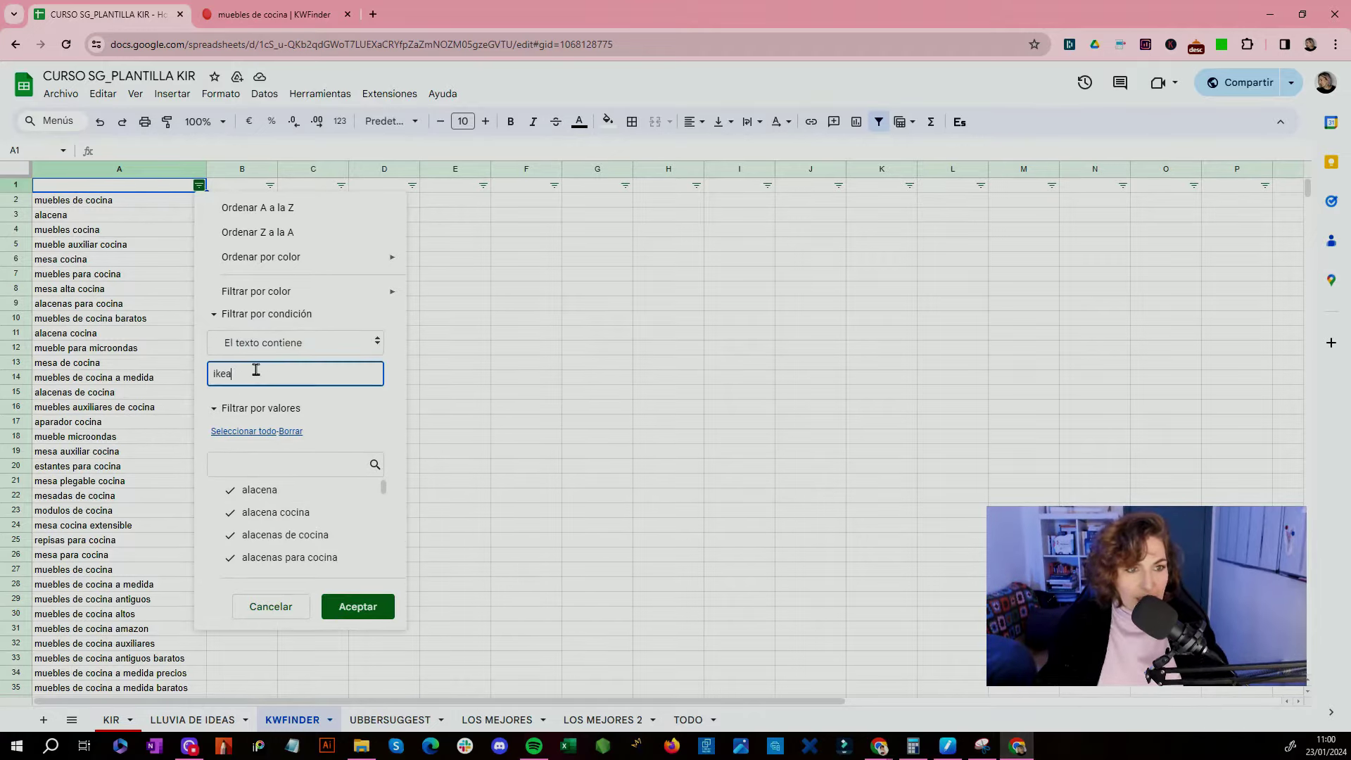
pyautogui.press('Return')
# Step: Delete all the filtered rows whose keywords contain "ikea"
pyautogui.moveTo(15, 200); pyautogui.dragTo(15, 229)
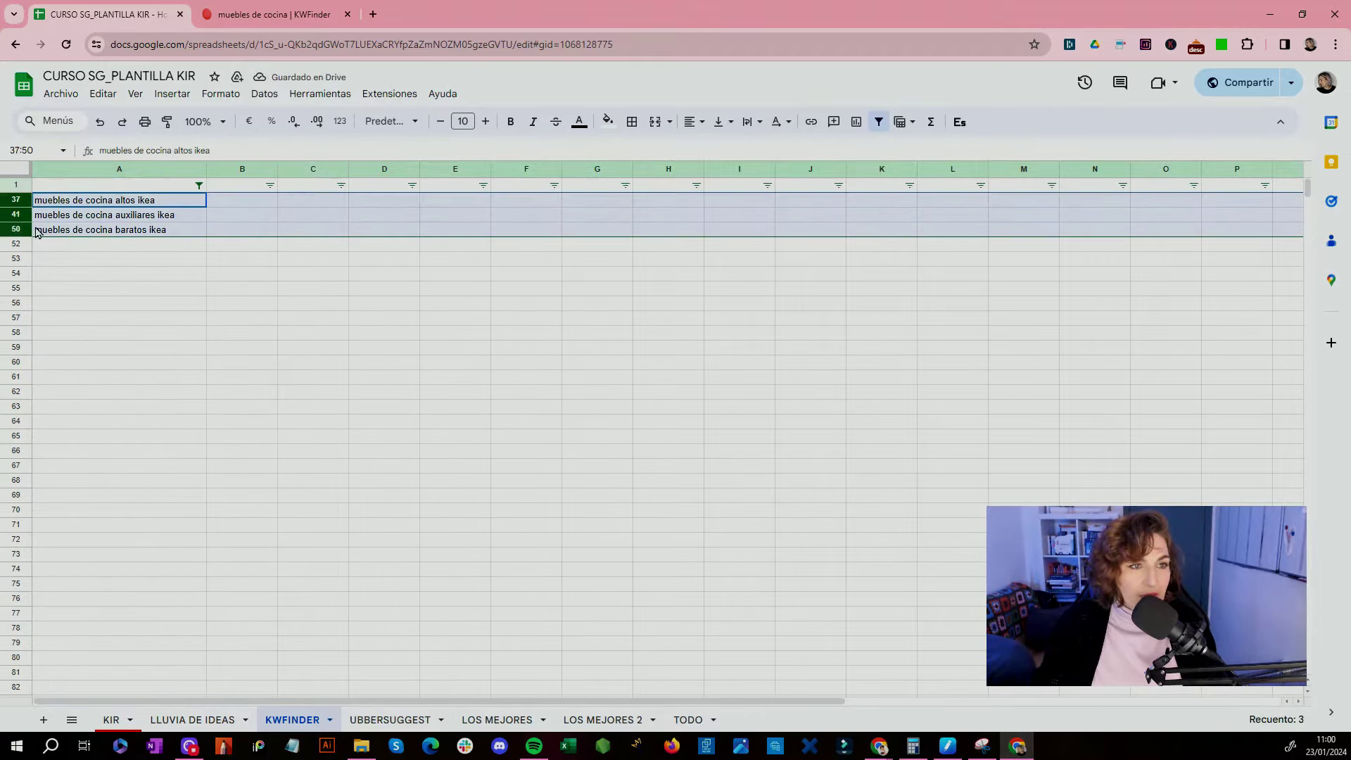
pyautogui.rightClick(73, 215)
pyautogui.click(150, 373)
# Step: Filter column A by text containing "brico" and delete all the filtered rows
pyautogui.click(199, 185)
pyautogui.doubleClick(253, 369)
pyautogui.write('brico')
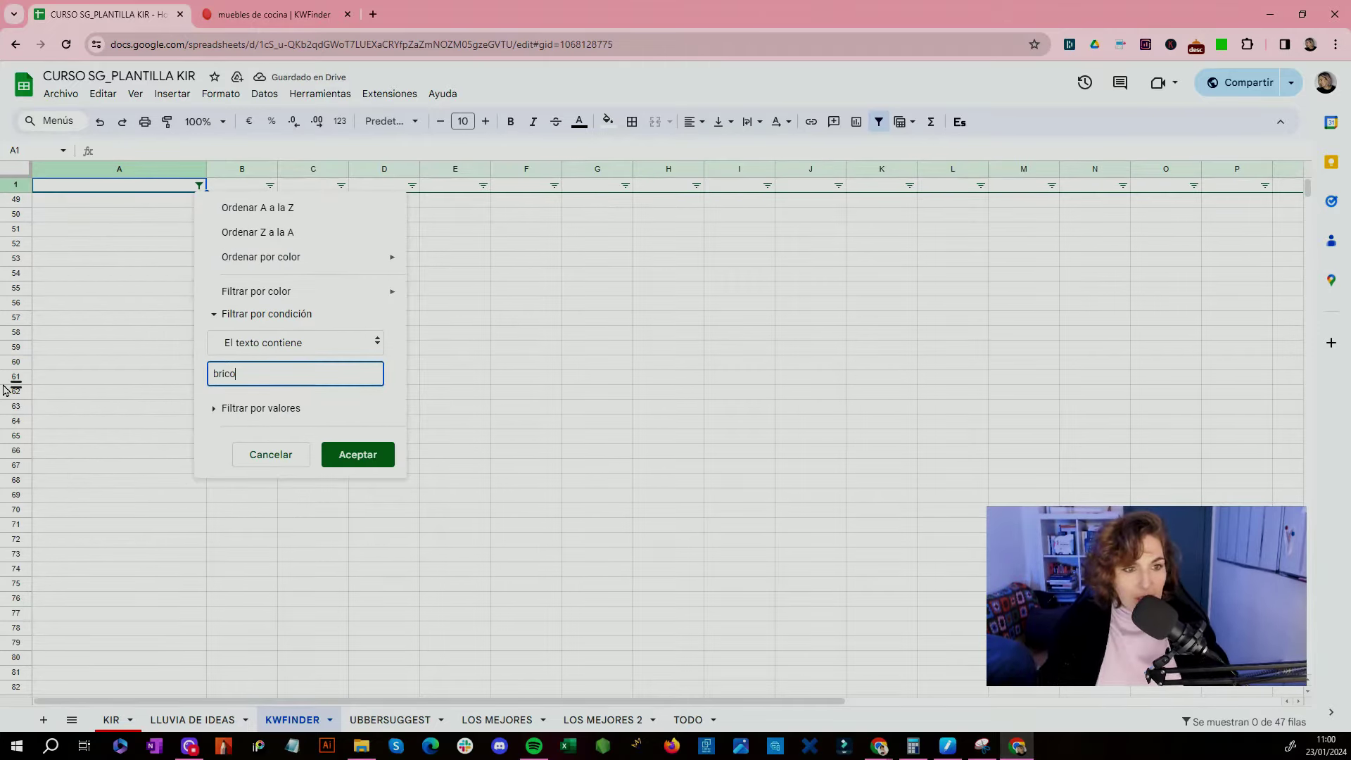
pyautogui.press('Return')
pyautogui.moveTo(19, 204); pyautogui.dragTo(28, 229)
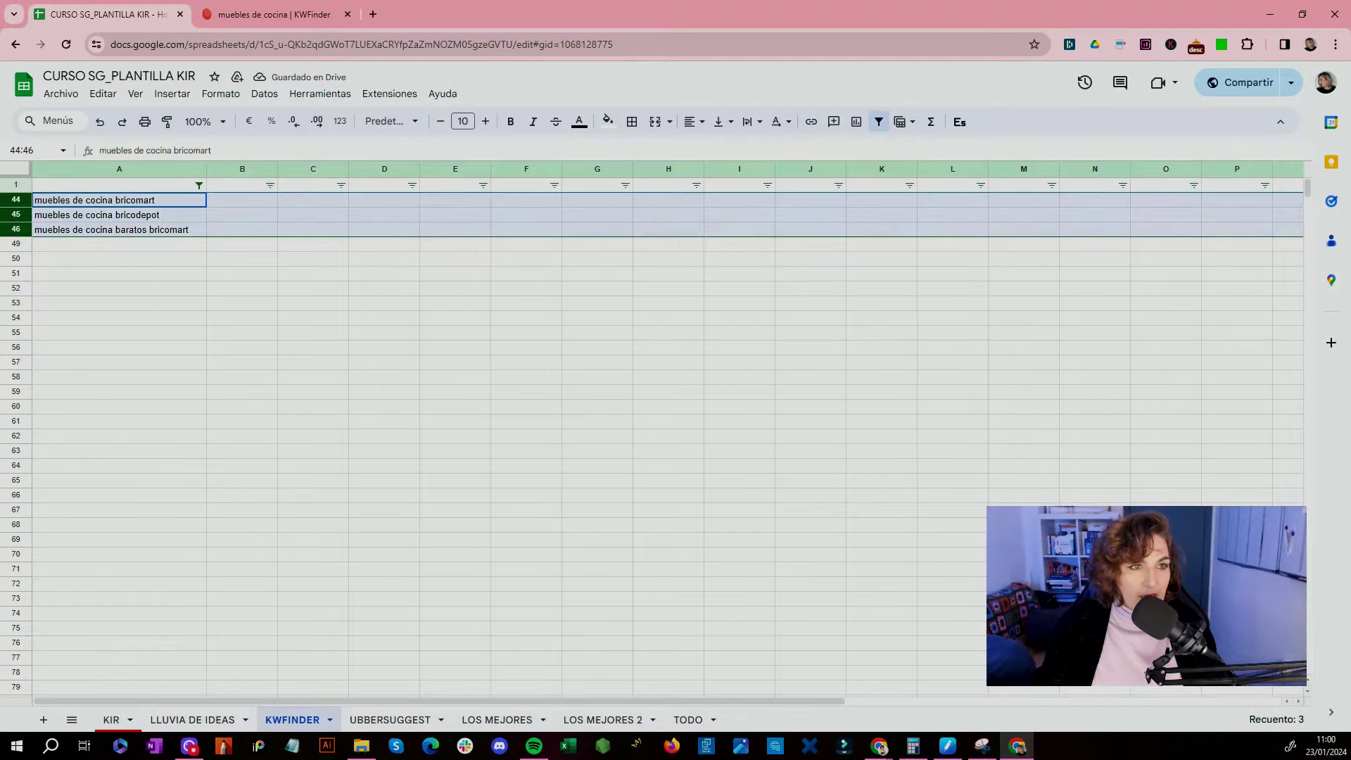
pyautogui.rightClick(36, 220)
pyautogui.click(134, 381)
# Step: Filter column A by text containing "cross" and delete the matching Animal Crossing keyword row
pyautogui.click(199, 185)
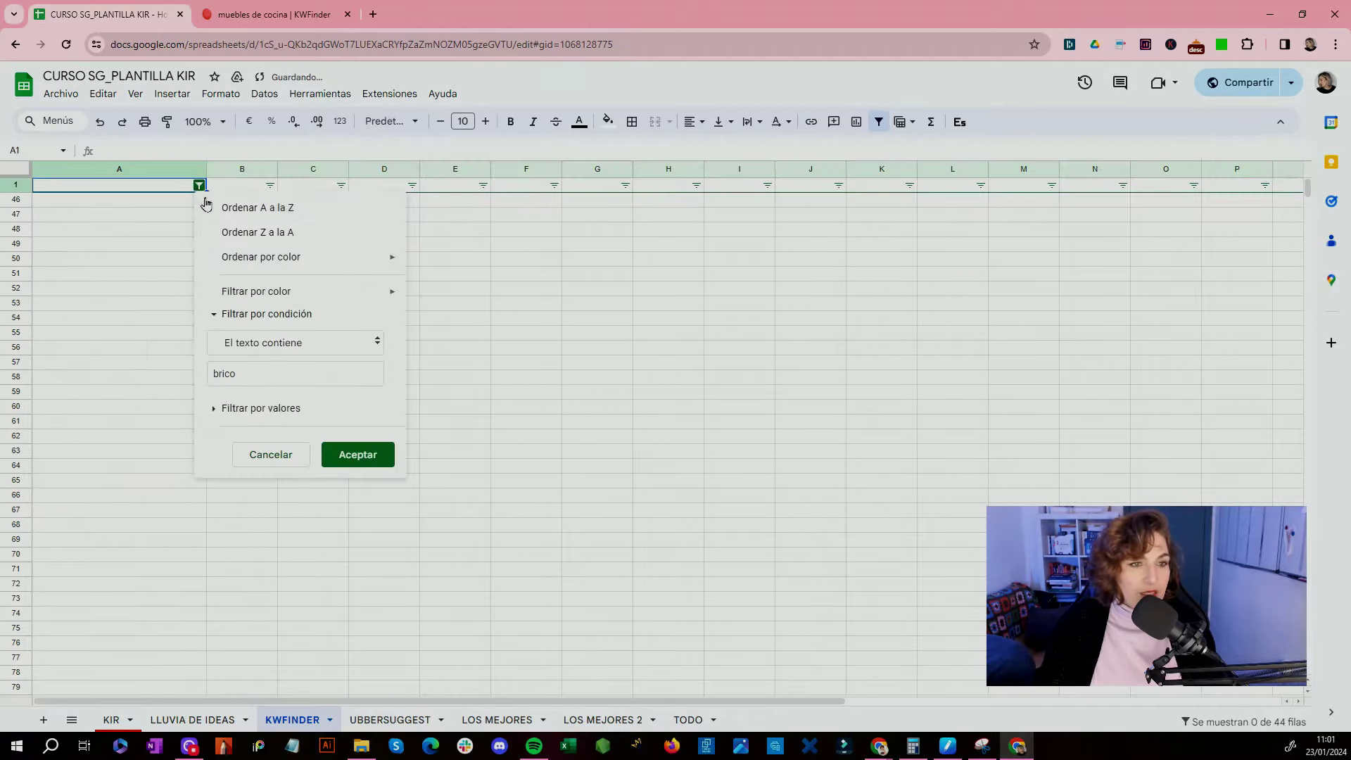
pyautogui.doubleClick(257, 374)
pyautogui.write('cr')
pyautogui.press('BackSpace')
pyautogui.write('ocina')
pyautogui.click(358, 455)
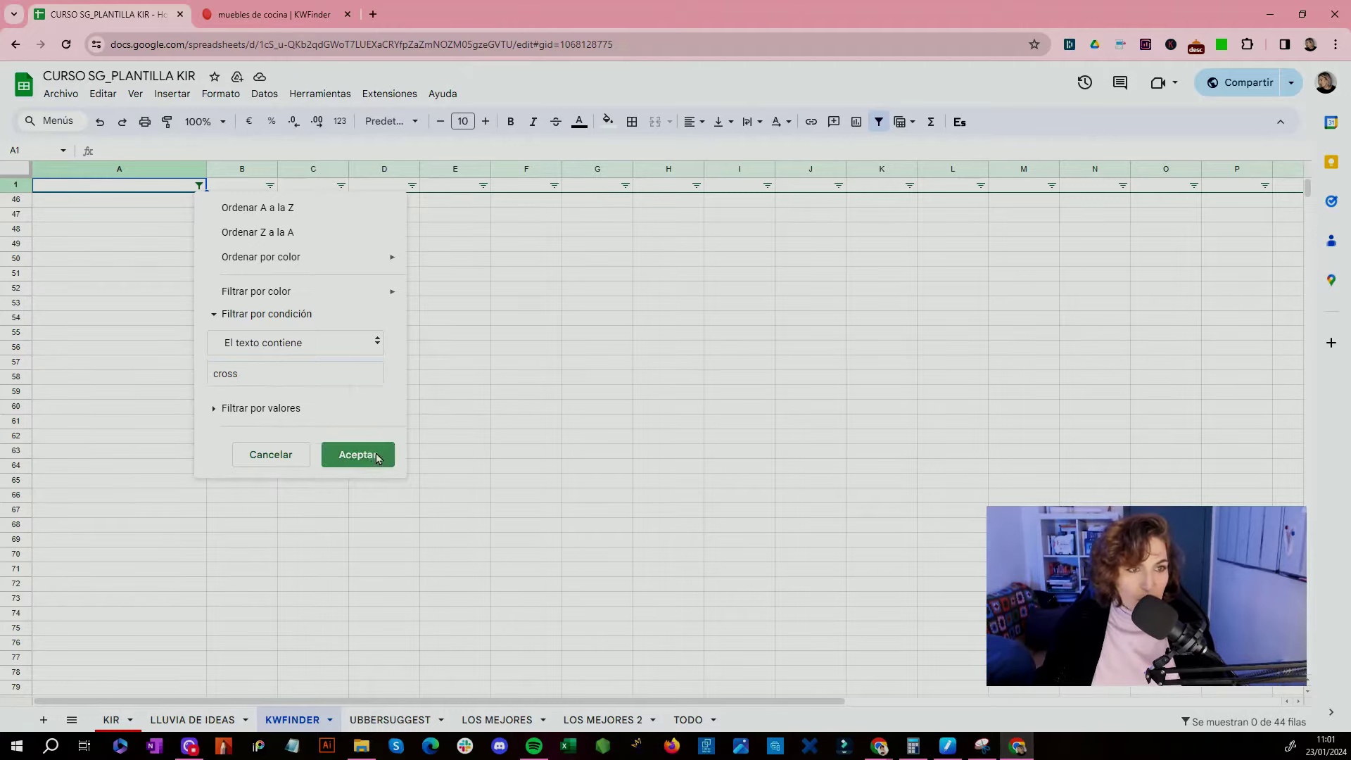
pyautogui.rightClick(12, 201)
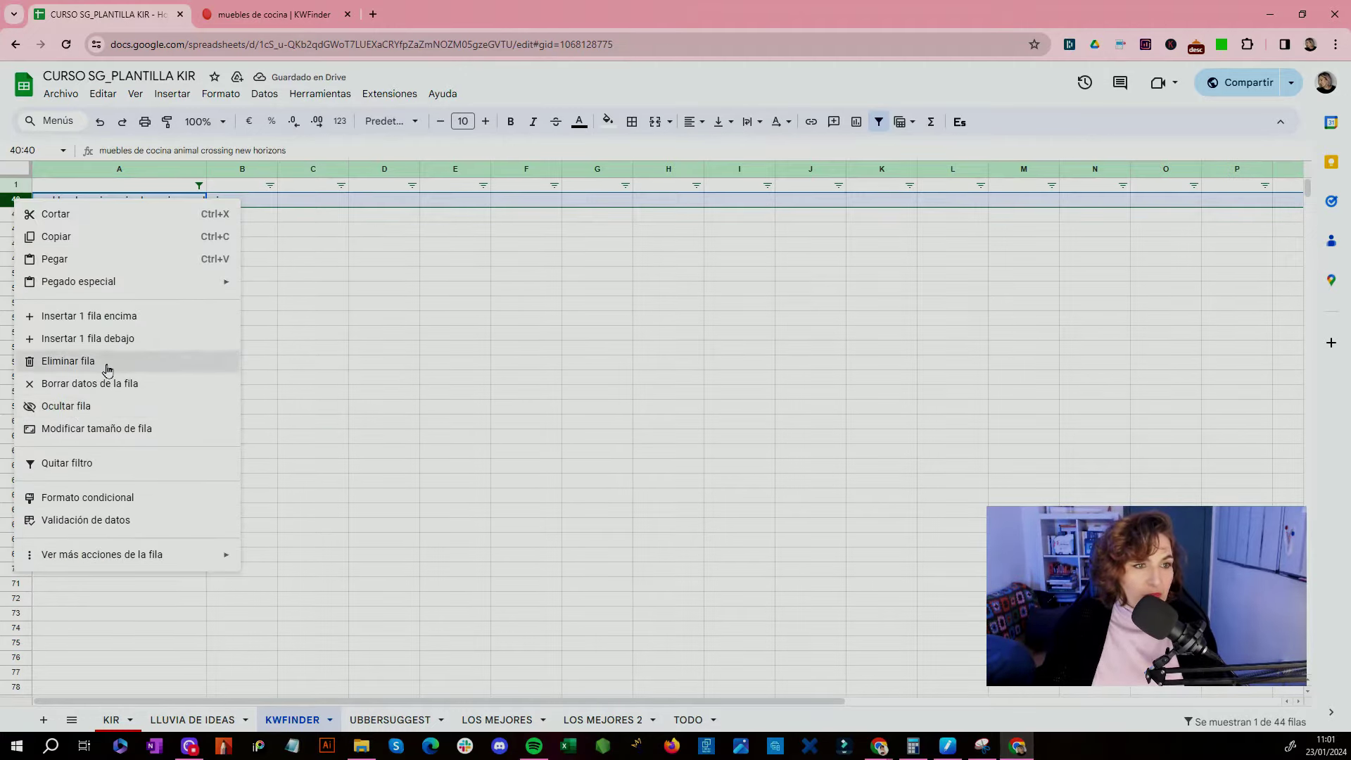
pyautogui.click(112, 356)
# Step: Clear the text condition from column A's filter so it applies to no keywords
pyautogui.click(200, 185)
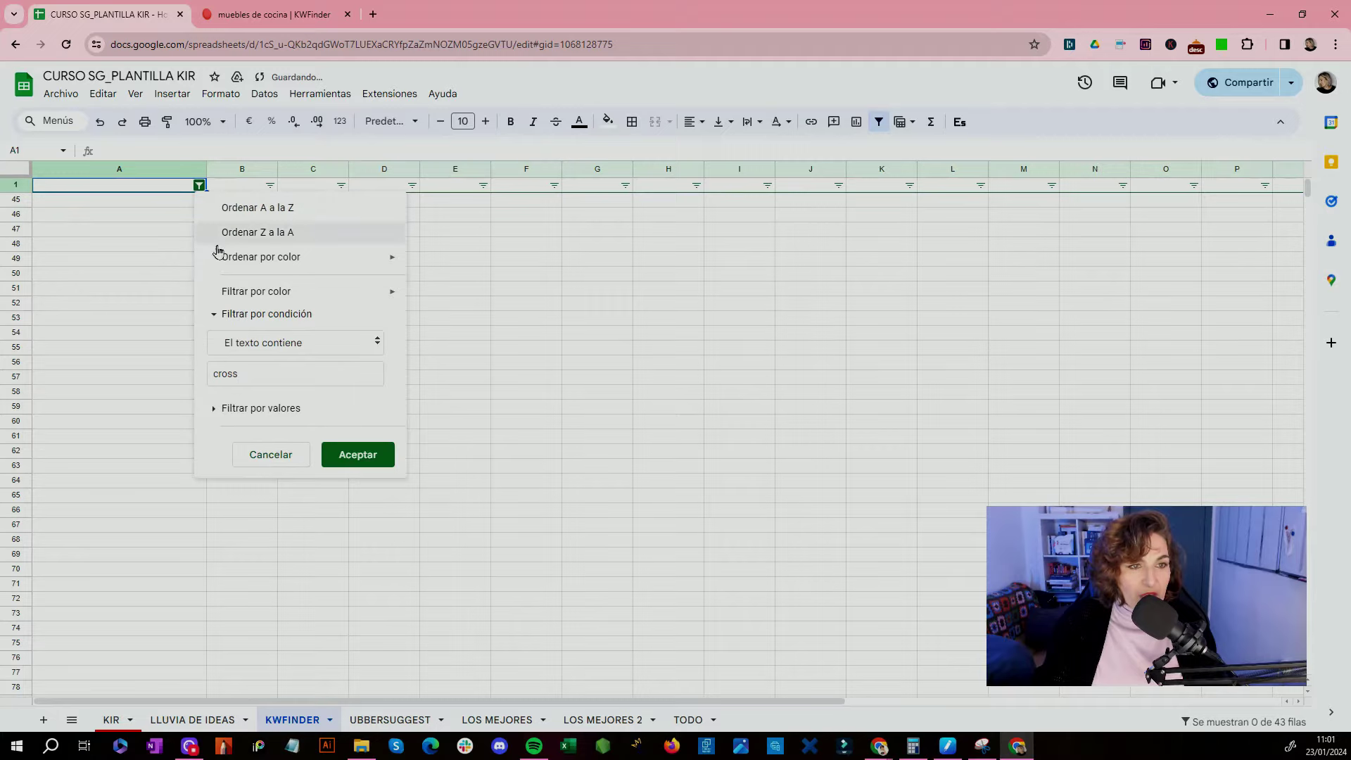
pyautogui.click(241, 341)
pyautogui.click(250, 251)
pyautogui.click(357, 418)
# Step: Delete the rows with the keywords "muebles de cocina alvic" and "muebles de cocina baratos leroy merlin"
pyautogui.scroll(-5, 98, 452)
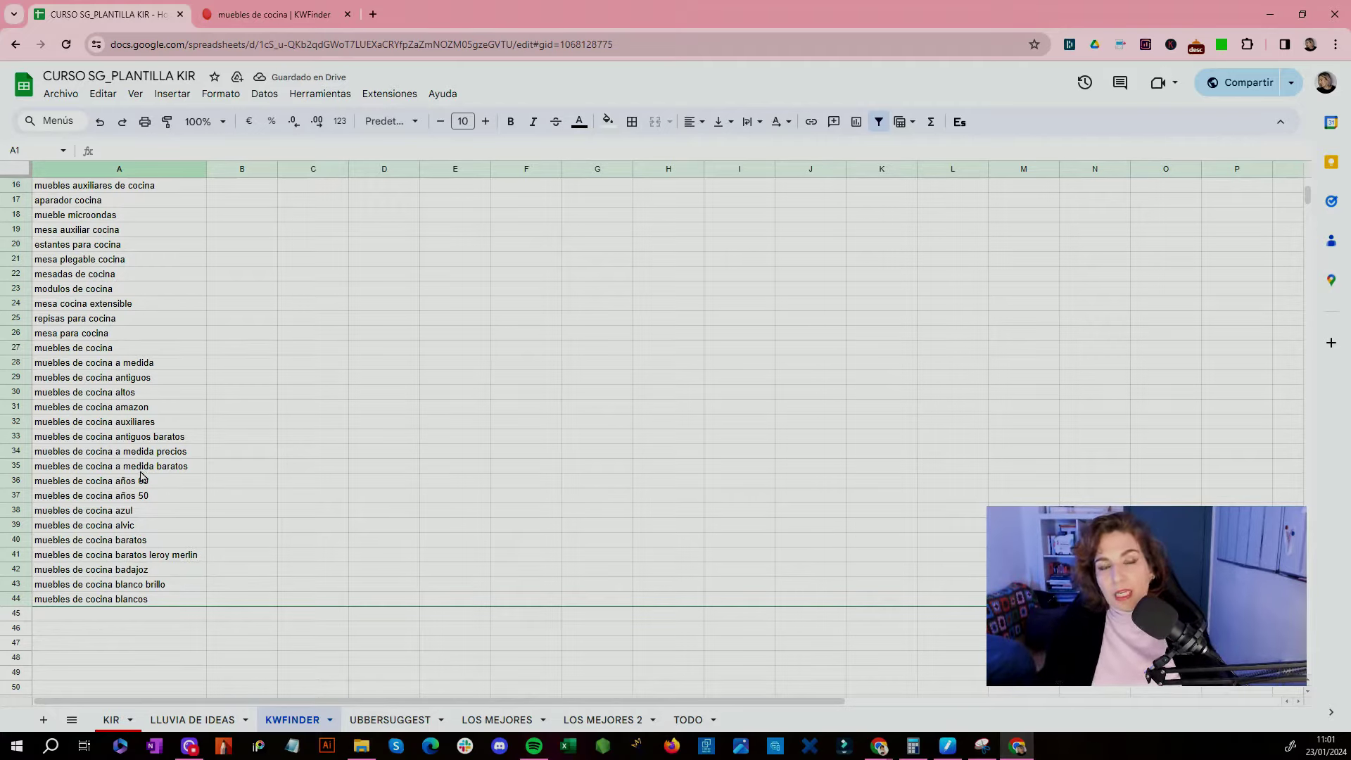
pyautogui.click(119, 531)
pyautogui.click(19, 525)
pyautogui.rightClick(19, 525)
pyautogui.moveTo(49, 521)
pyautogui.click(70, 315)
pyautogui.rightClick(22, 539)
pyautogui.click(108, 331)
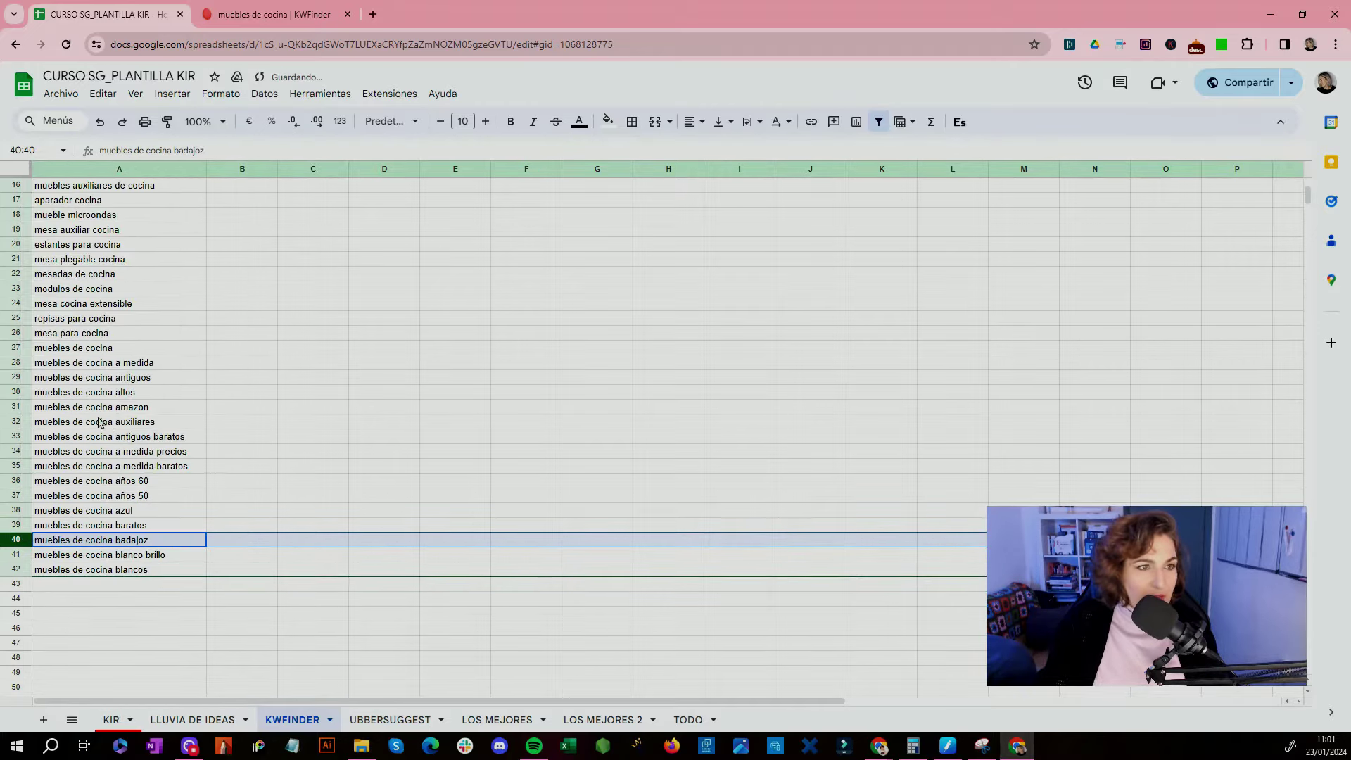
# Step: Search Google for the keyword "alacena" in a new tab, review the results for relevance, and return to the spreadsheet
pyautogui.scroll(5, 108, 428)
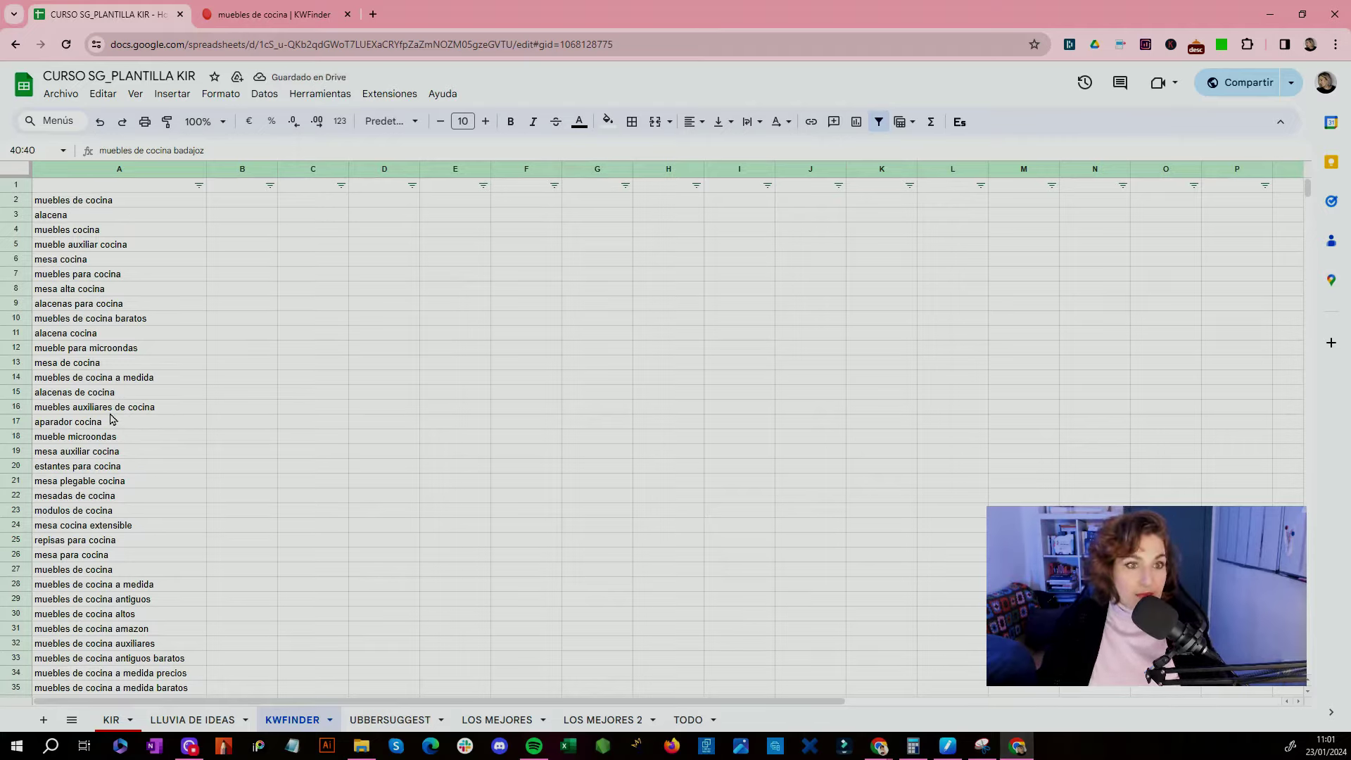
pyautogui.click(38, 218)
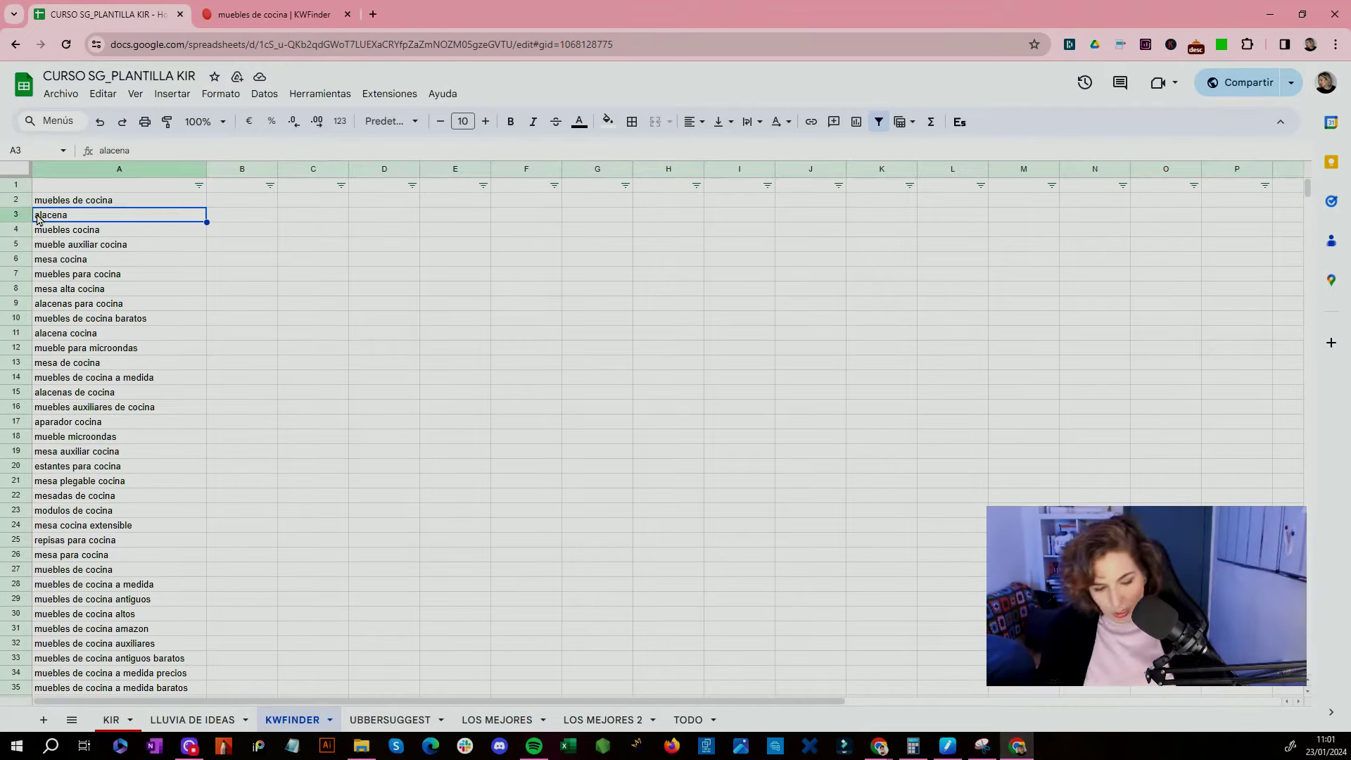
pyautogui.hotkey('ctrl', 't')
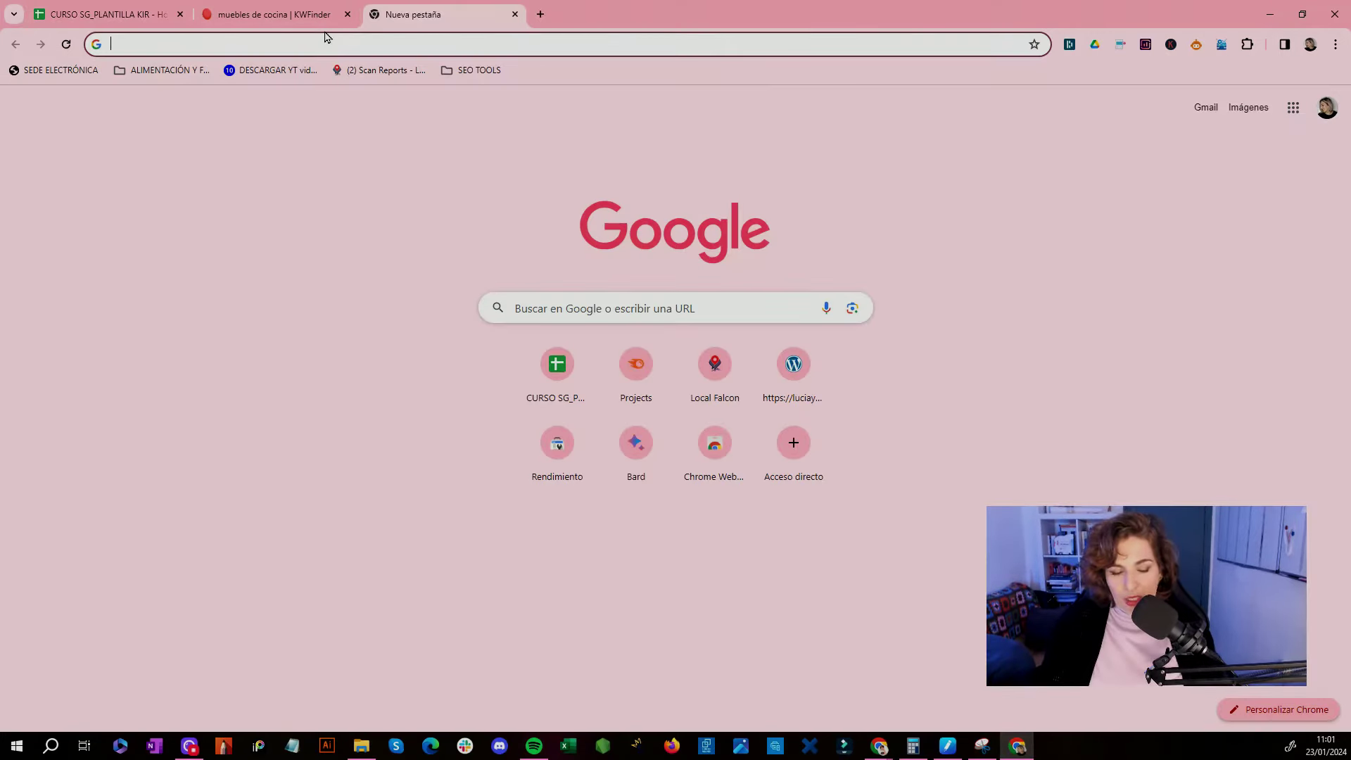
pyautogui.write('alacena')
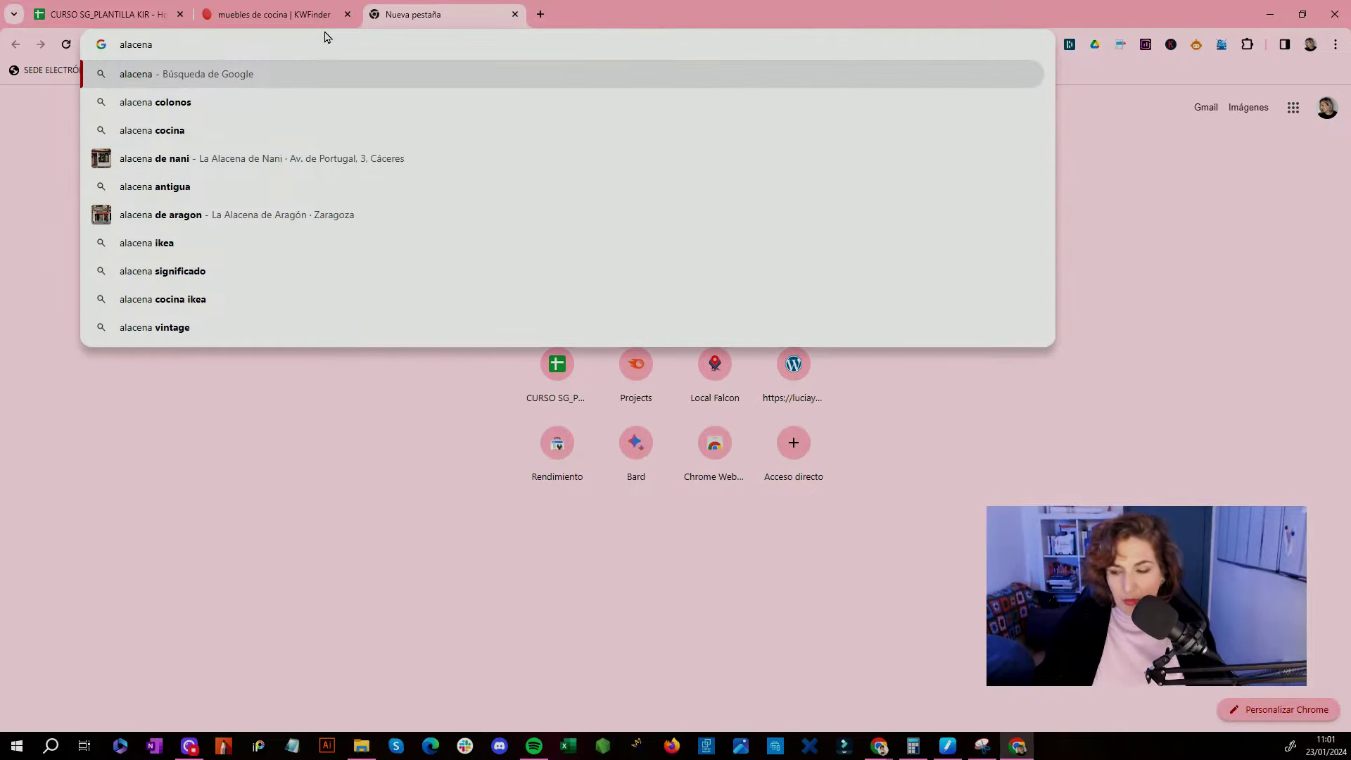
pyautogui.press('Return')
pyautogui.scroll(-15, 338, 289)
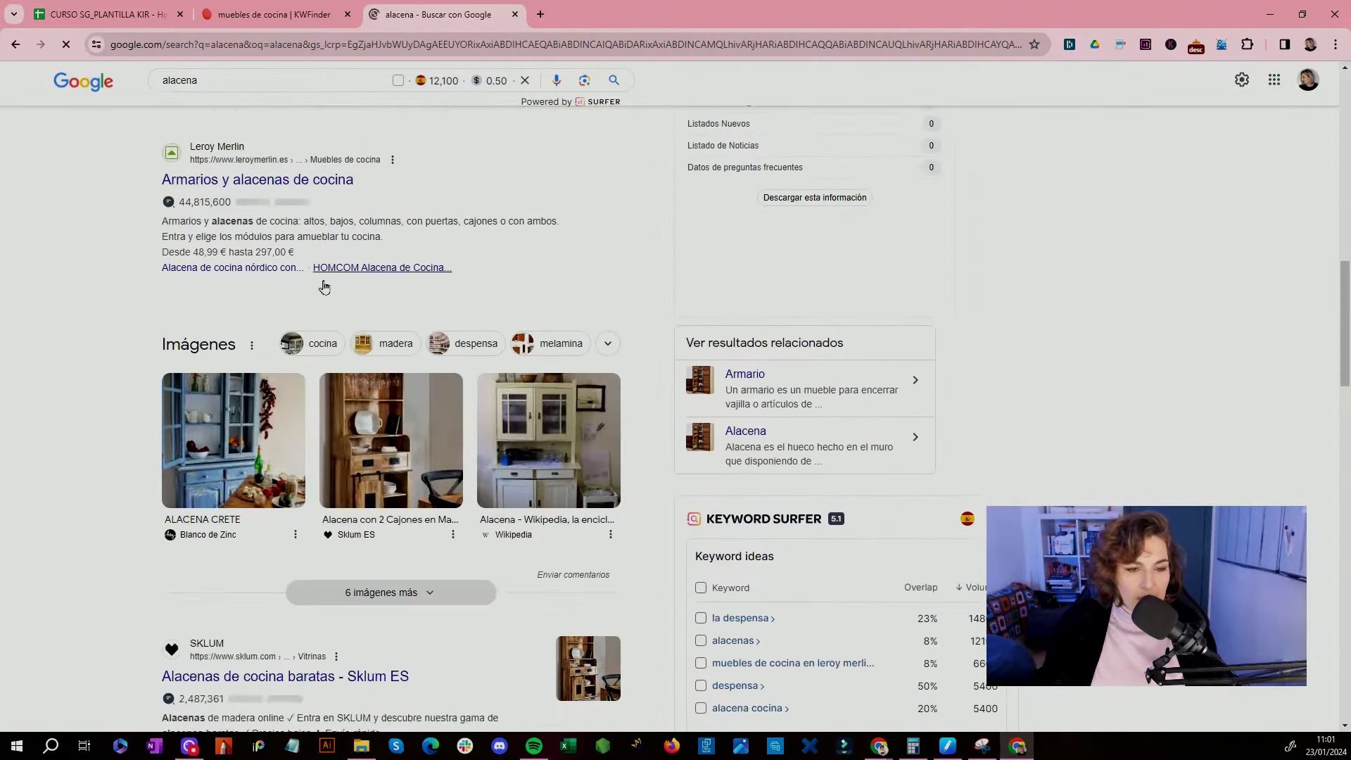
pyautogui.scroll(-15, 324, 287)
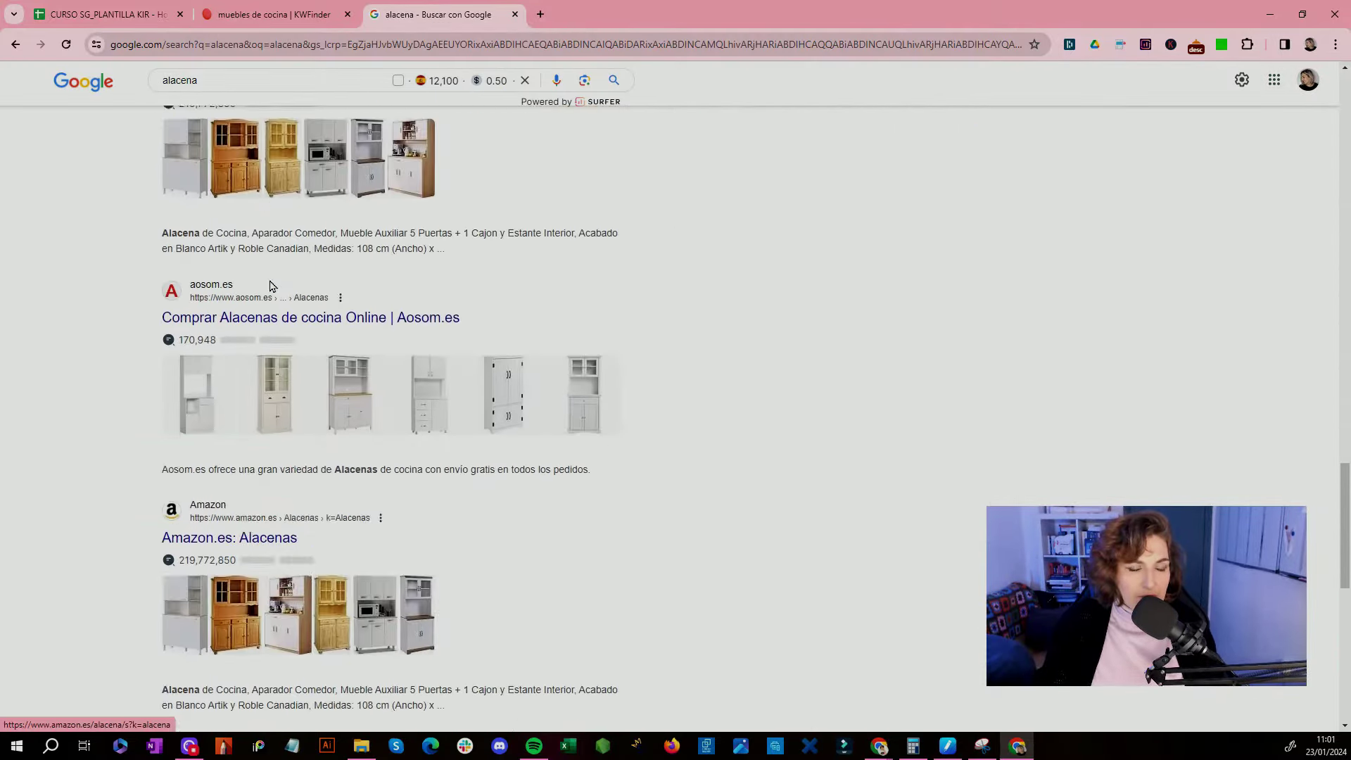
pyautogui.scroll(-10, 269, 287)
pyautogui.click(97, 21)
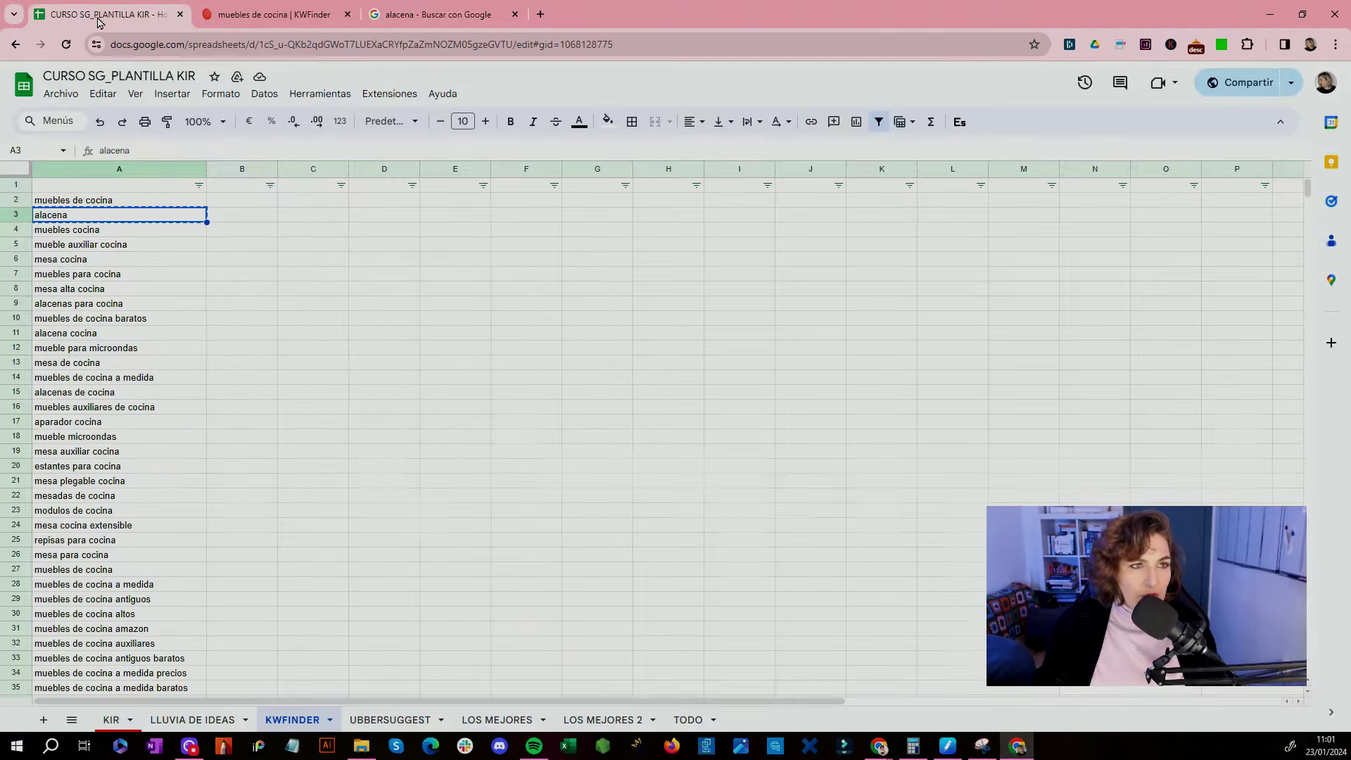
# Step: Try deleting the upper "muebles de cocina baratos" row from the keyword list and undo the deletion
pyautogui.click(455, 318)
pyautogui.rightClick(17, 219)
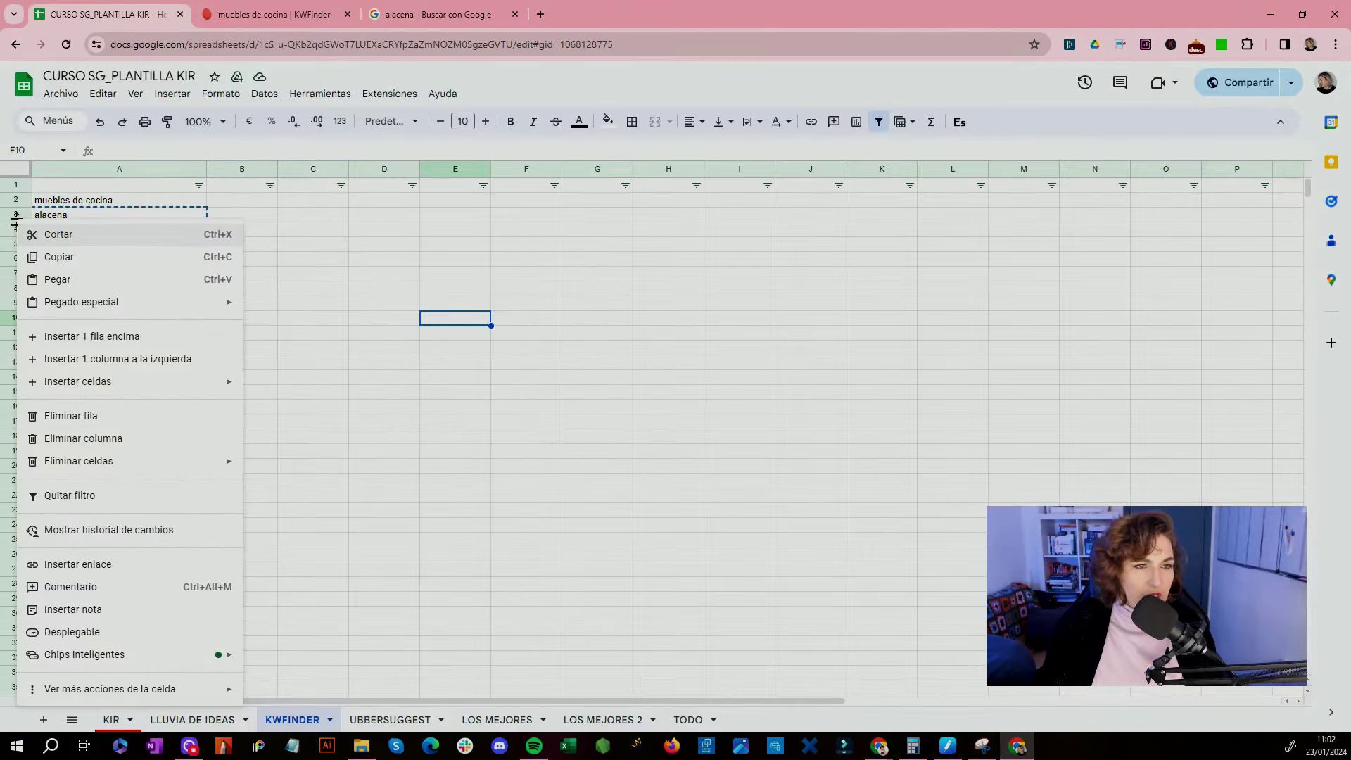
pyautogui.moveTo(15, 303); pyautogui.dragTo(90, 373)
pyautogui.click(180, 378)
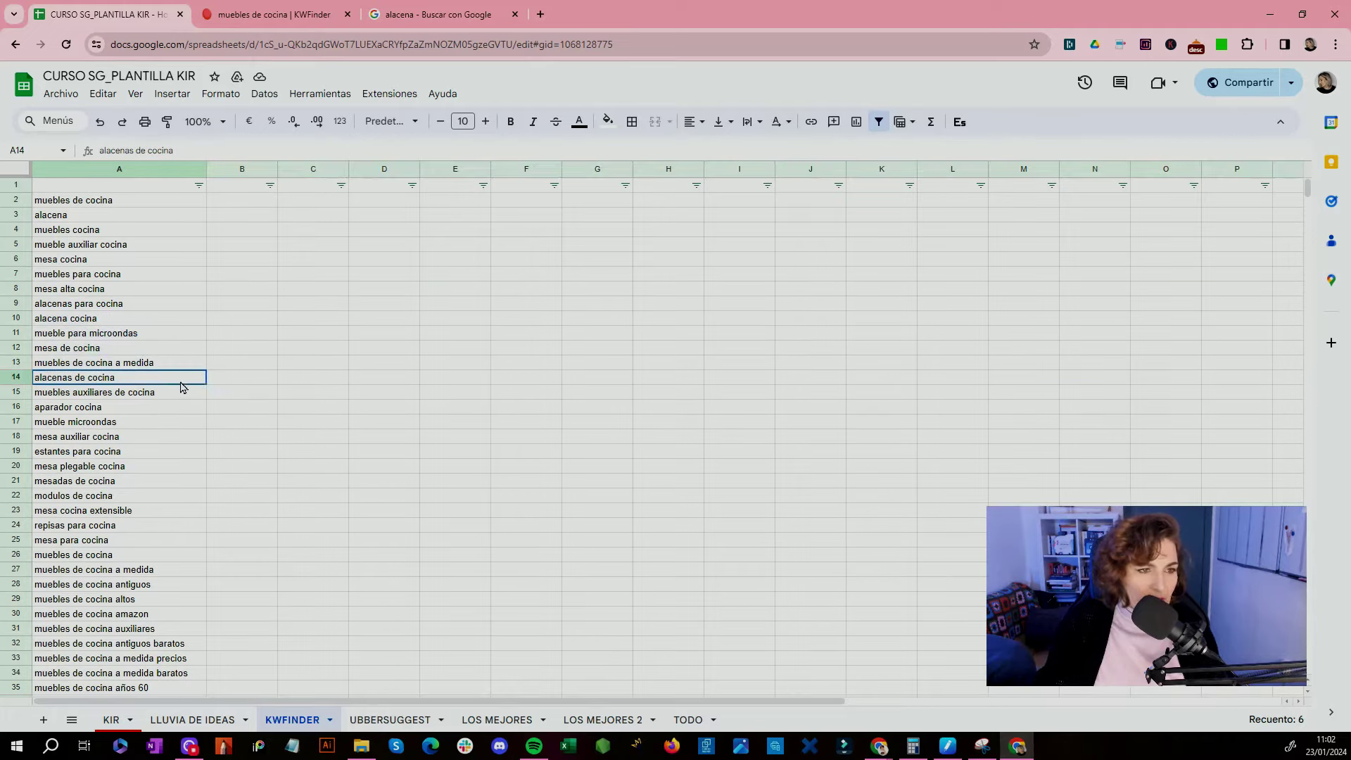
pyautogui.hotkey('ctrl', 'z')
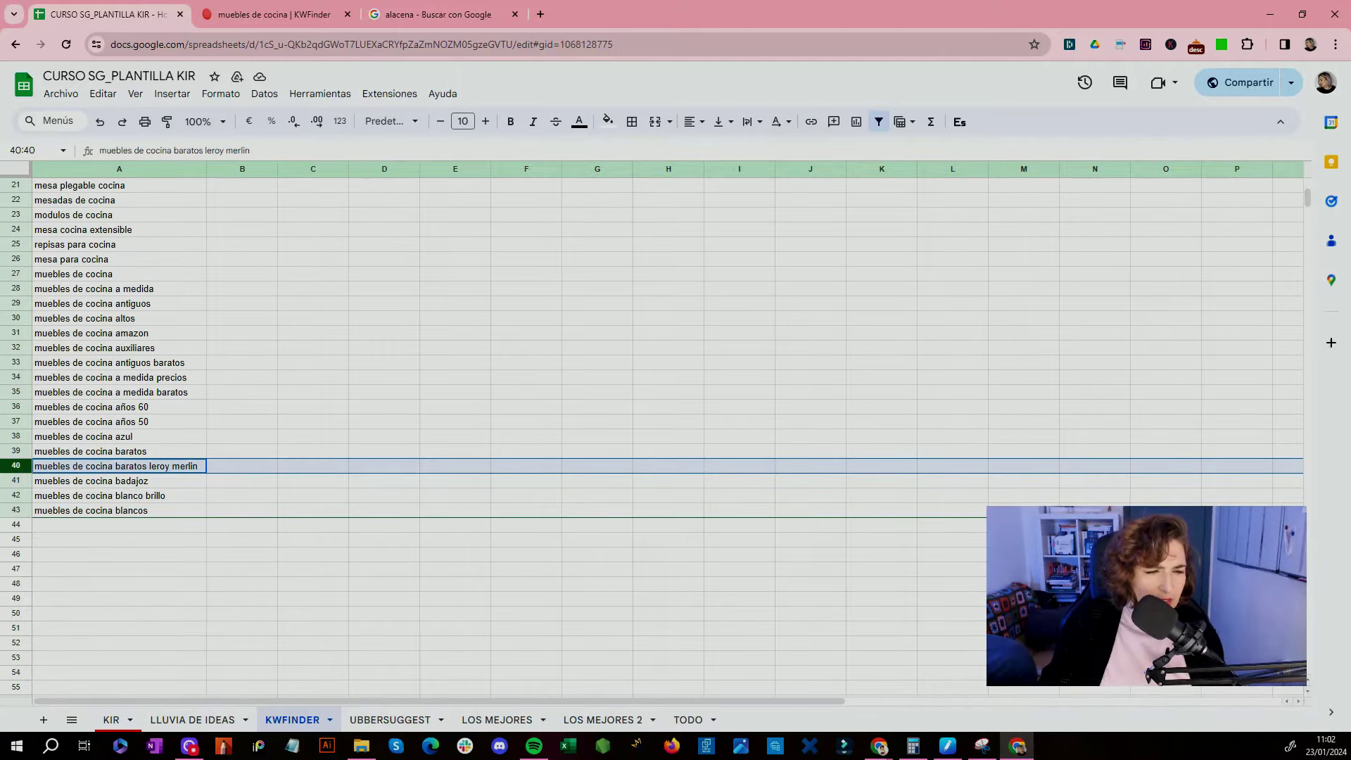
pyautogui.rightClick(39, 468)
pyautogui.hotkey('ctrl', 'z')
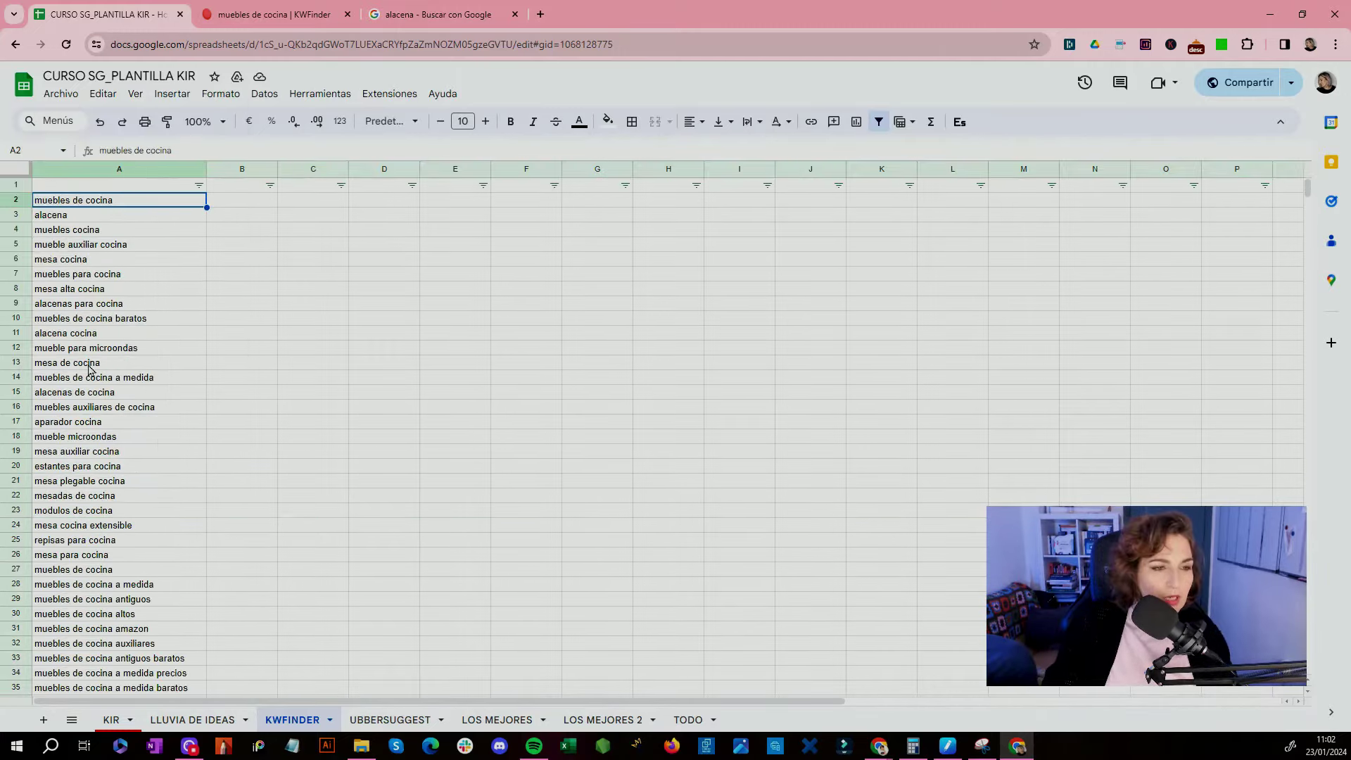
# Step: Delete the row with the keyword "muebles de cocina amazon"
pyautogui.click(92, 428)
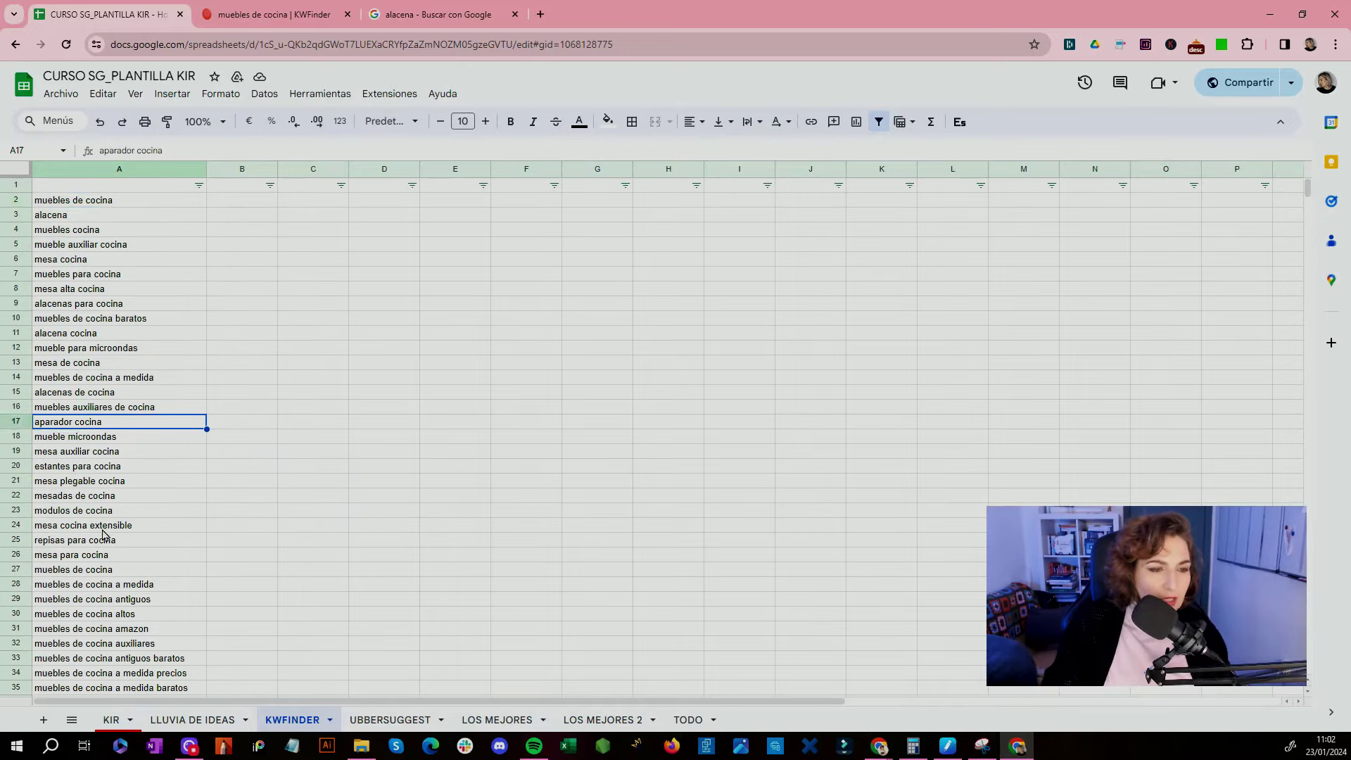
pyautogui.scroll(-3, 99, 513)
pyautogui.click(16, 451)
pyautogui.hotkey('ctrl', 'alt', '-')
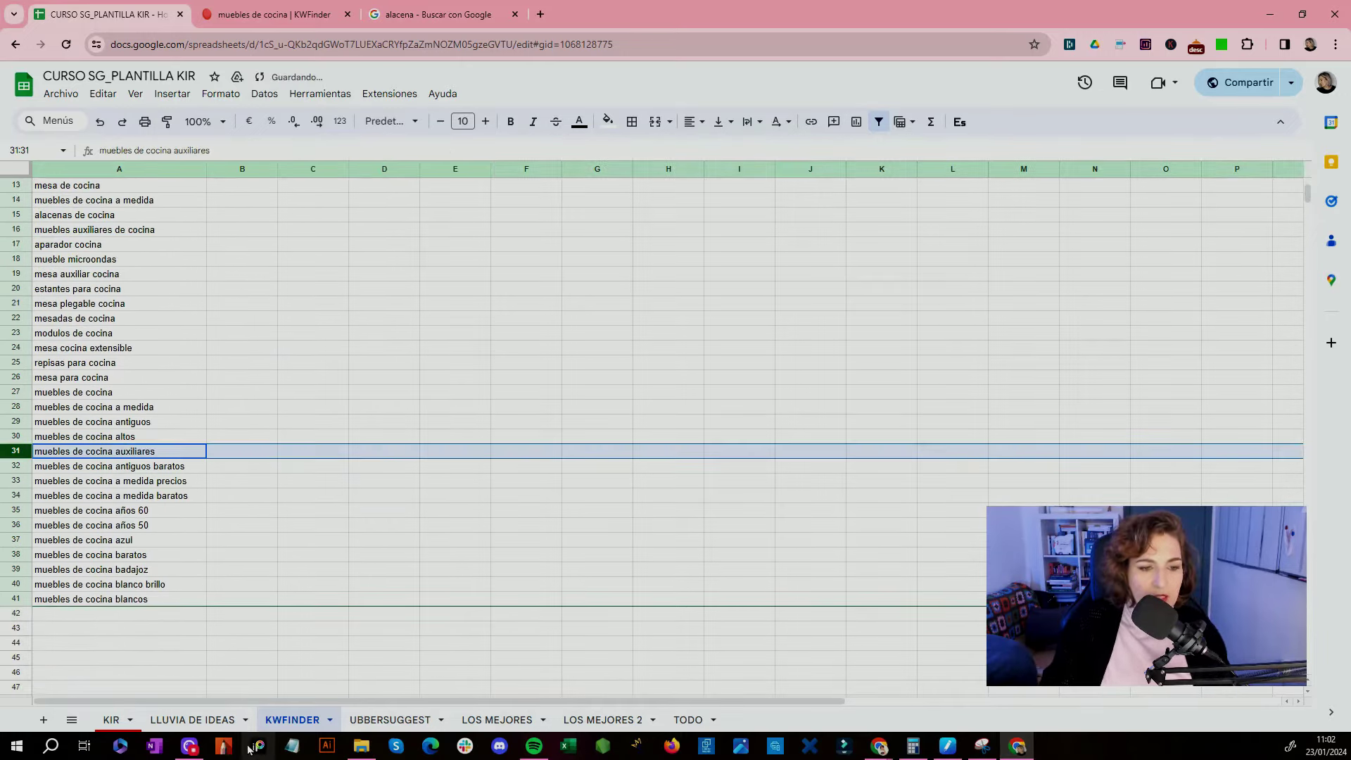
# Step: Switch to Notepad and list the brand terms amazon, leroy and ikea on separate lines
pyautogui.click(292, 746)
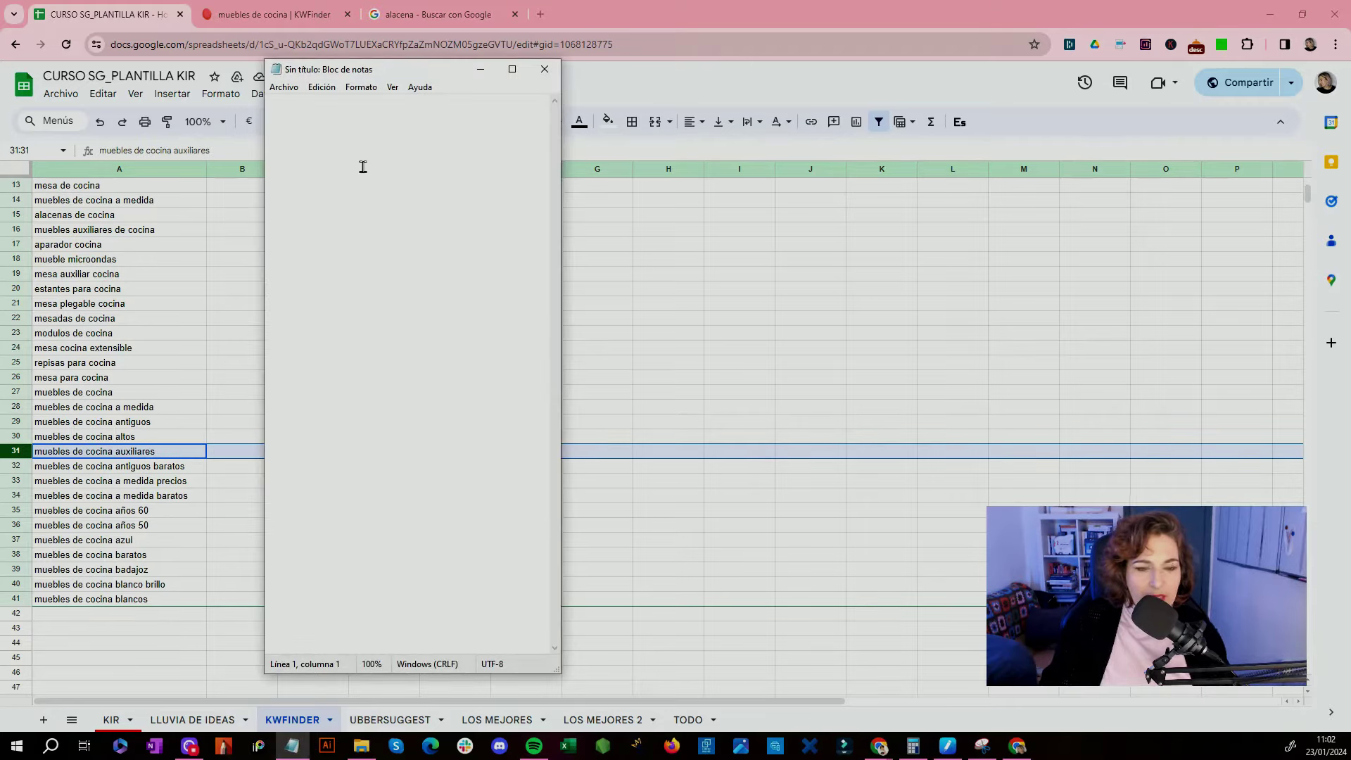
pyautogui.write('amaz')
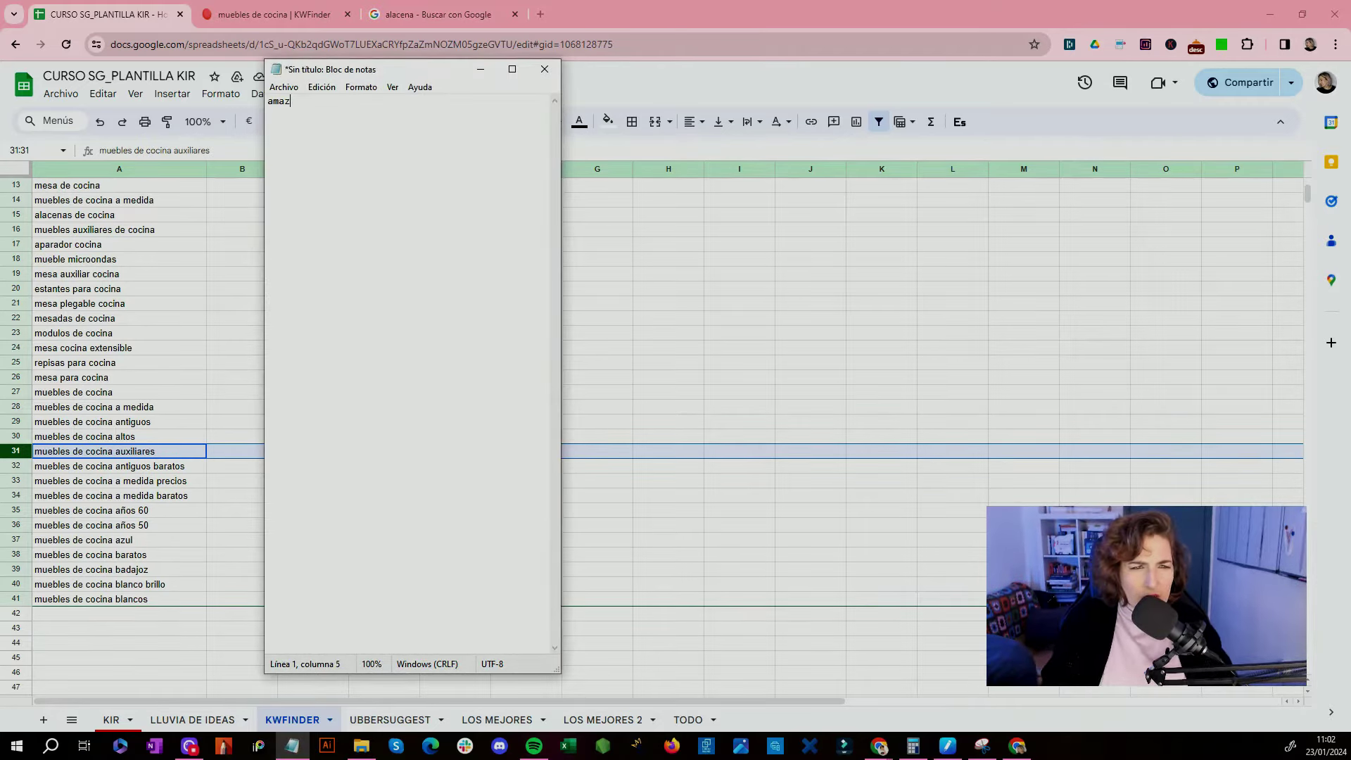
pyautogui.write('on')
pyautogui.press('Return')
pyautogui.write('leroy')
pyautogui.press('Return')
pyautogui.write('ikea')
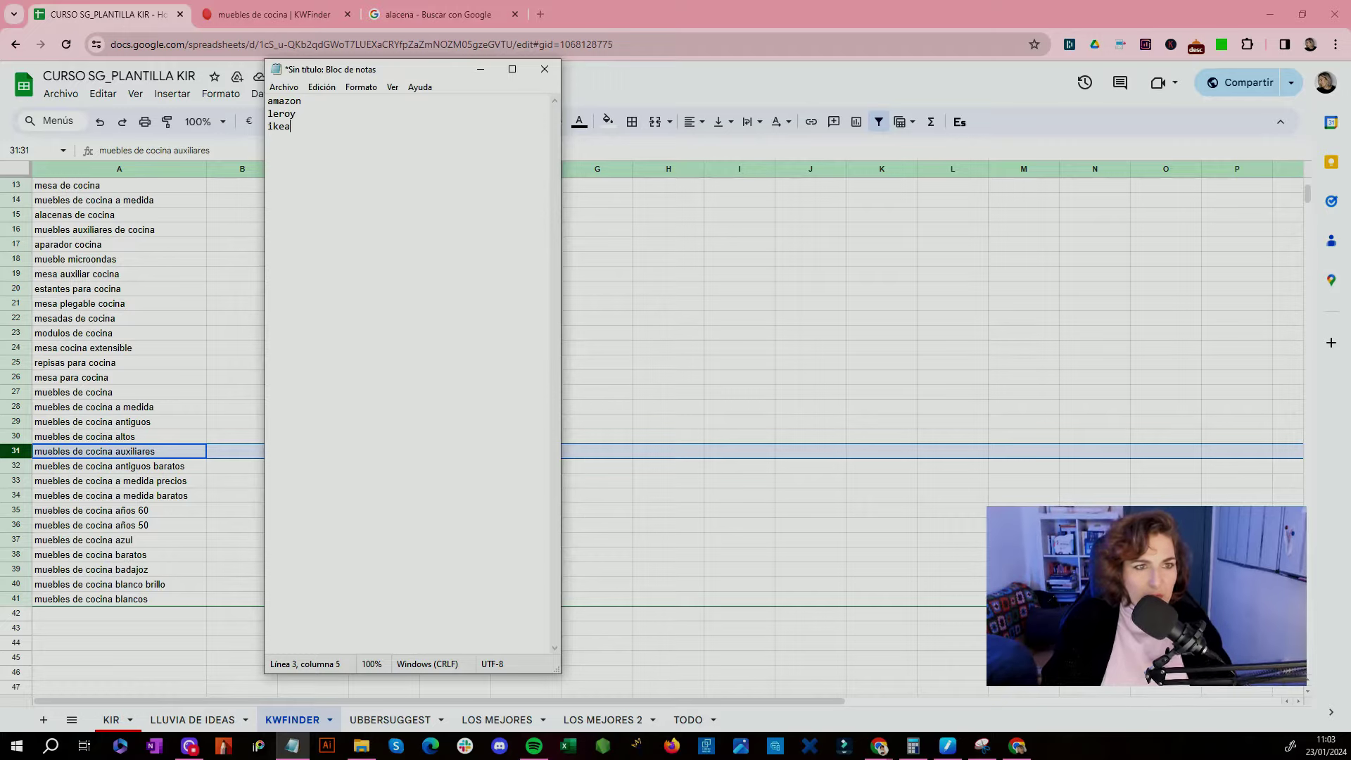
# Step: Return to the spreadsheet, review the cleaned keyword list, and open the UBBERSUGGEST sheet
pyautogui.click(203, 368)
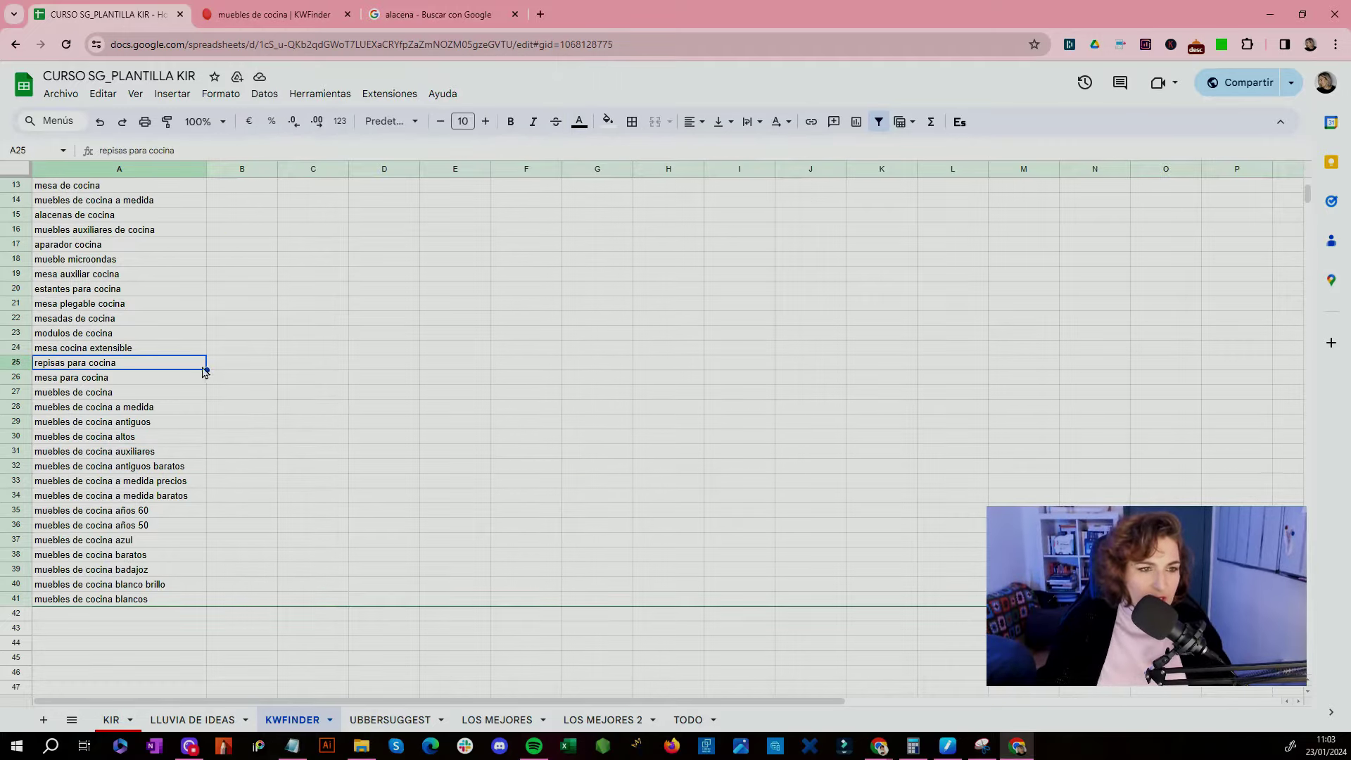
pyautogui.scroll(4, 174, 434)
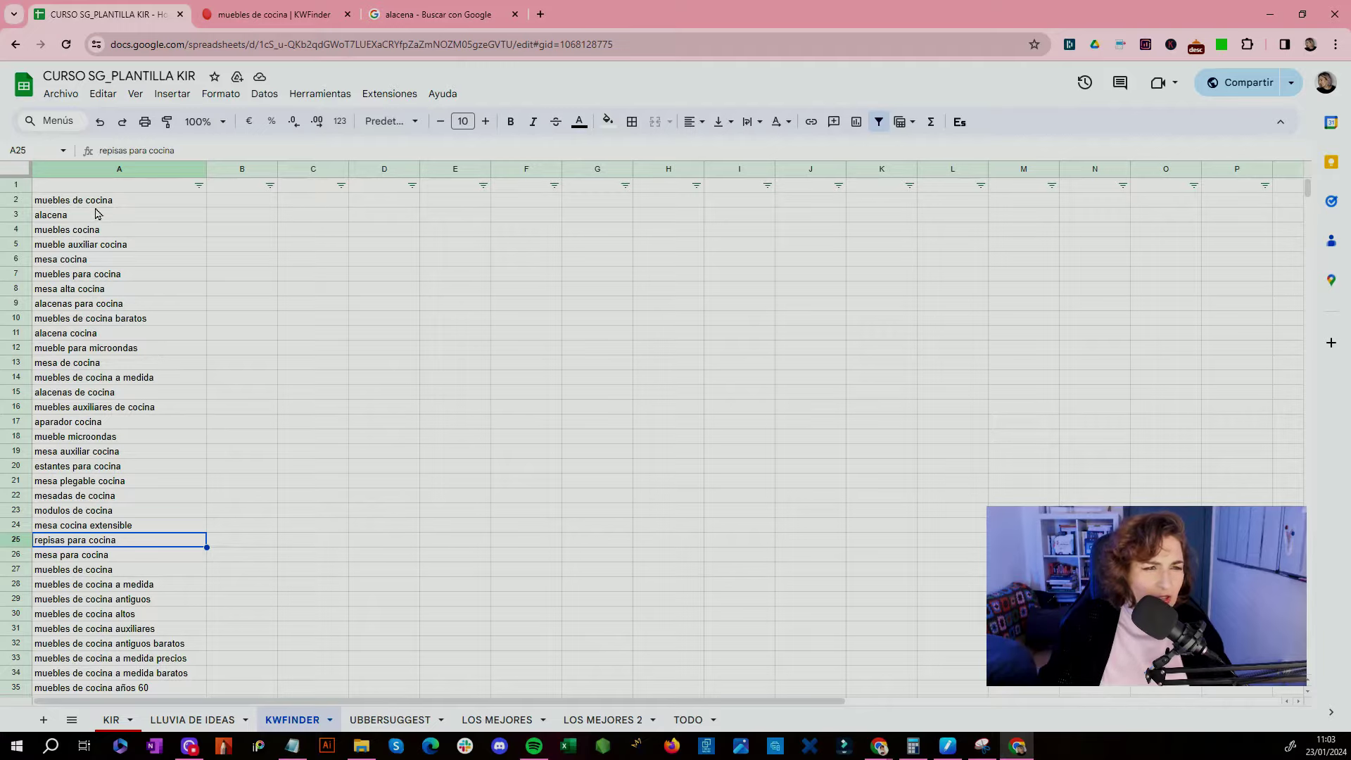
pyautogui.scroll(-8, 97, 213)
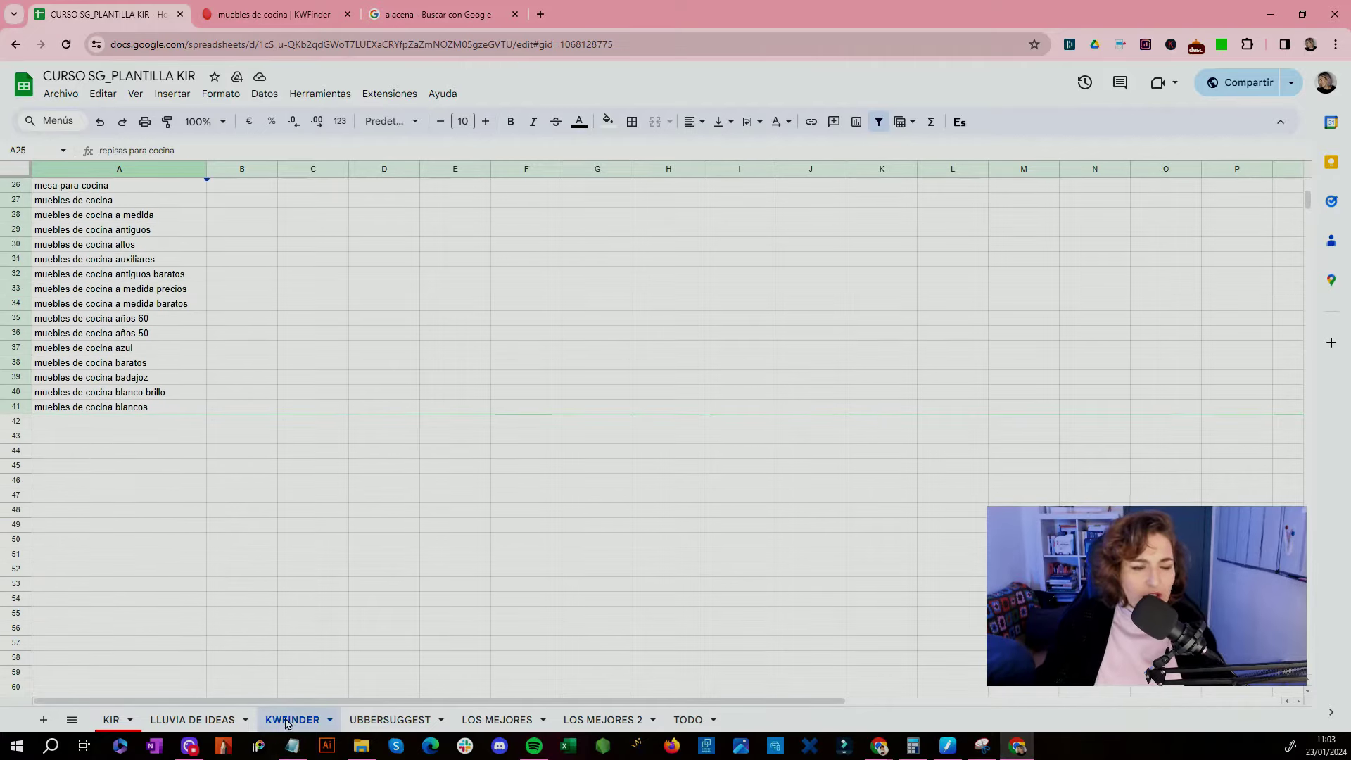
pyautogui.click(394, 720)
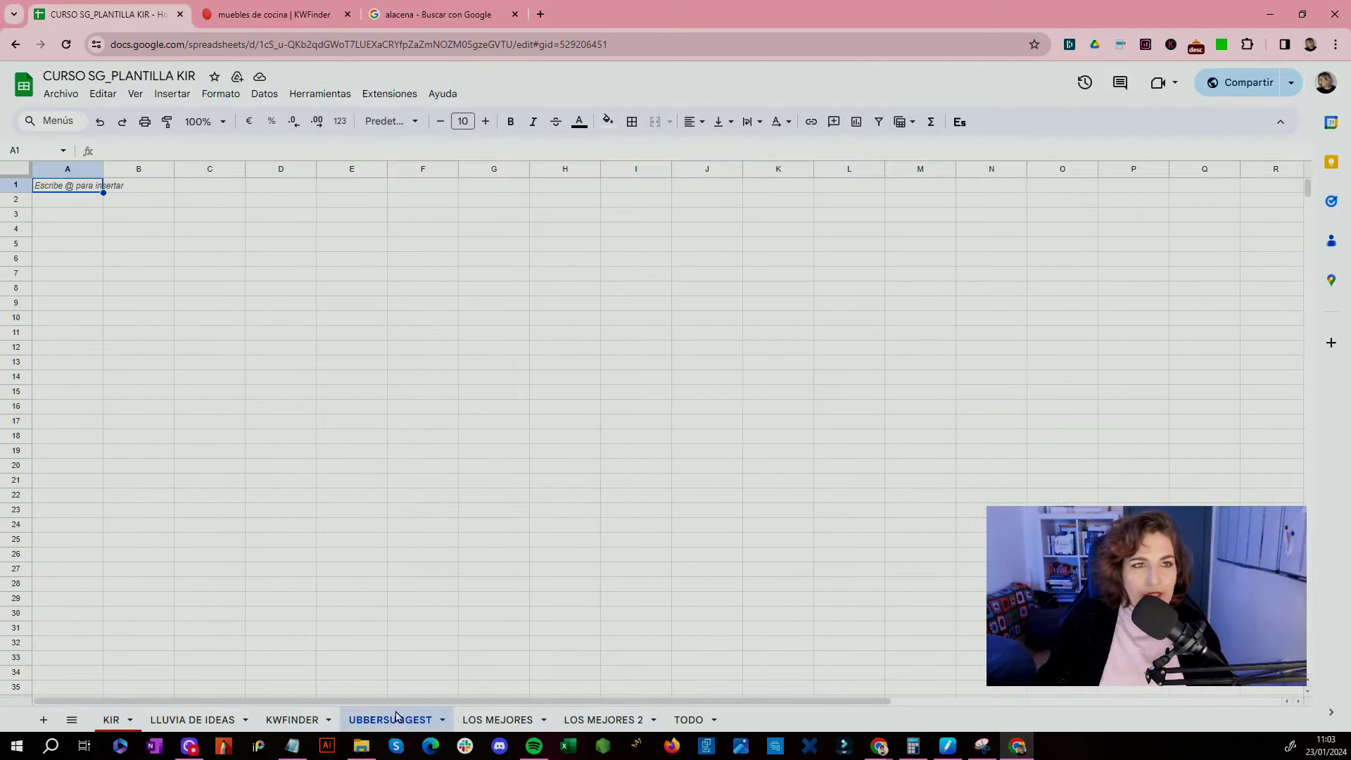
# Step: Open Ubersuggest in place of KWFinder, dismiss the website questionnaire, go to the login page, and close the translation prompt
pyautogui.click(251, 16)
pyautogui.click(233, 44)
pyautogui.write('ubber')
pyautogui.press('Return')
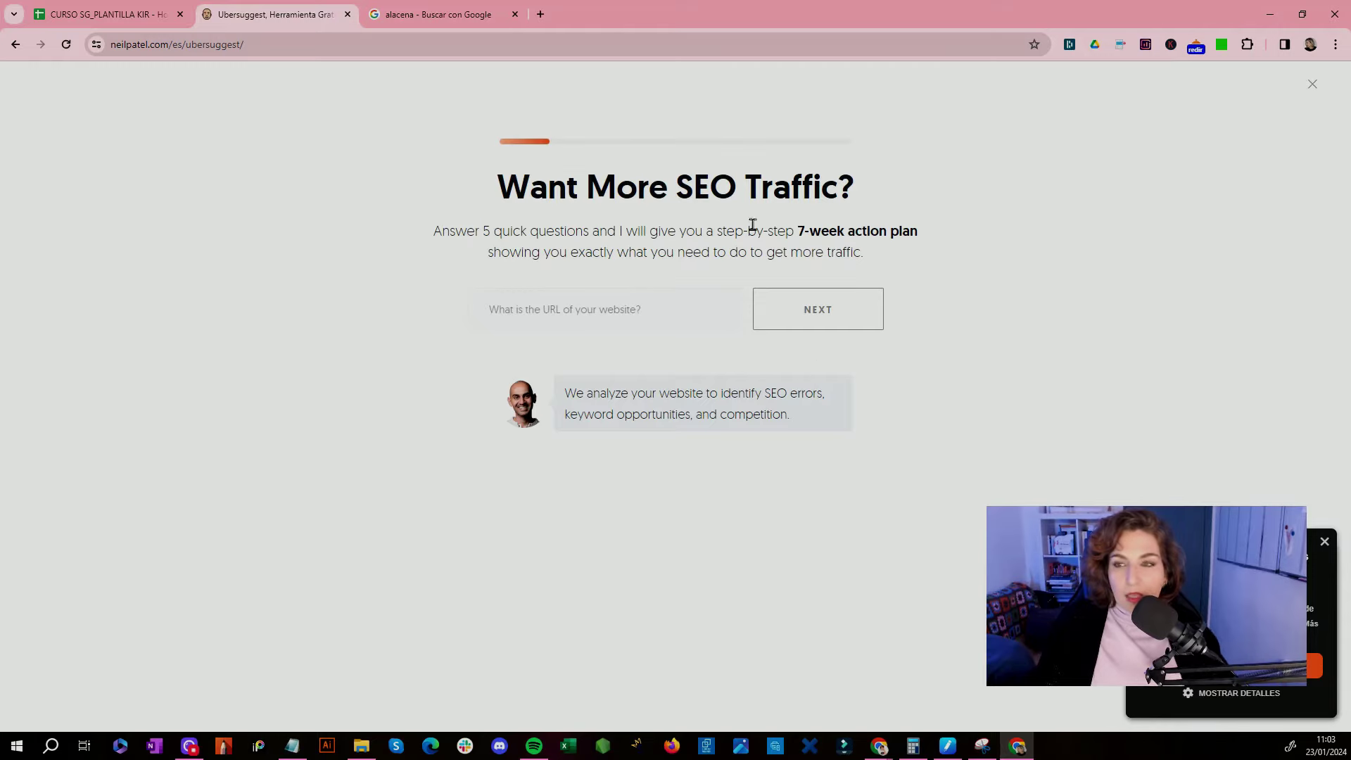
pyautogui.click(1311, 85)
pyautogui.click(1044, 126)
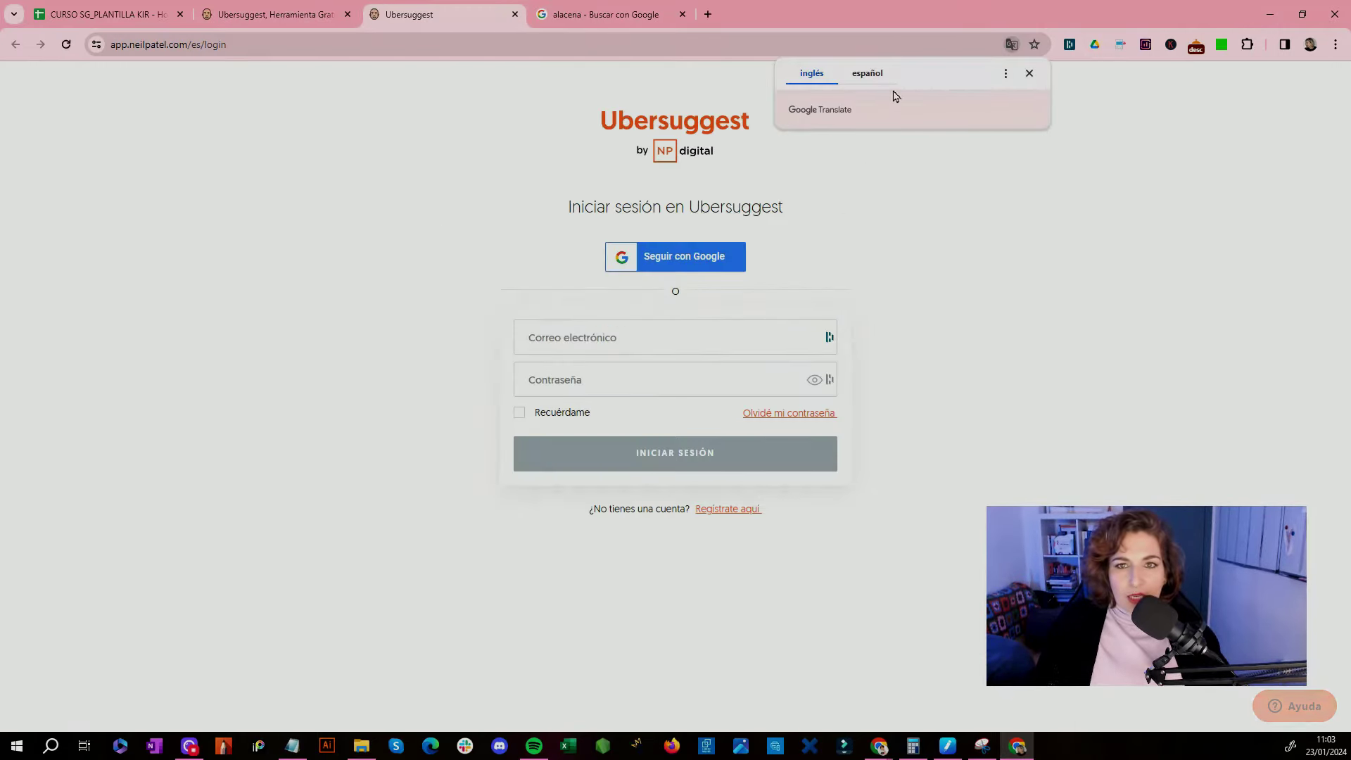
pyautogui.click(1028, 73)
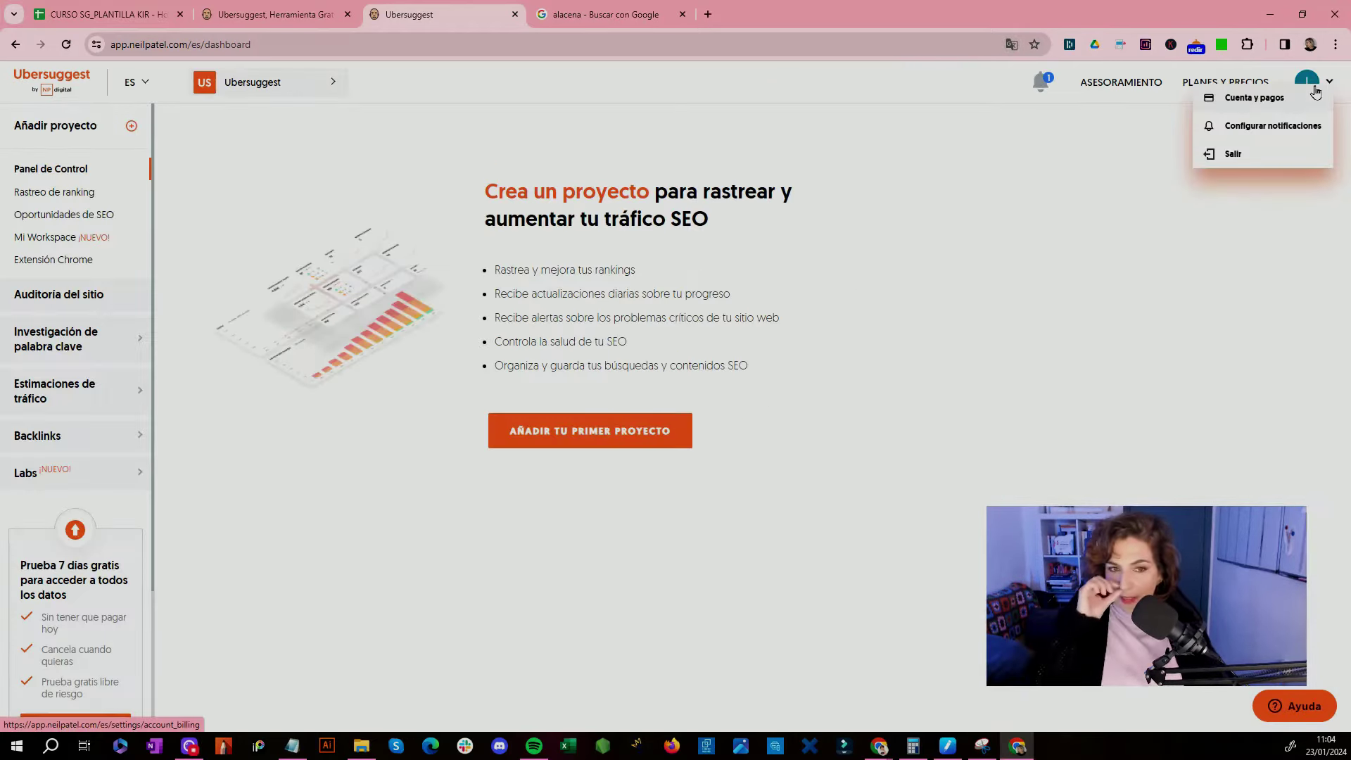
# Step: Look up "muebles de cocina" in the keyword research Análisis and go to its keyword ideas
pyautogui.click(55, 343)
pyautogui.click(30, 383)
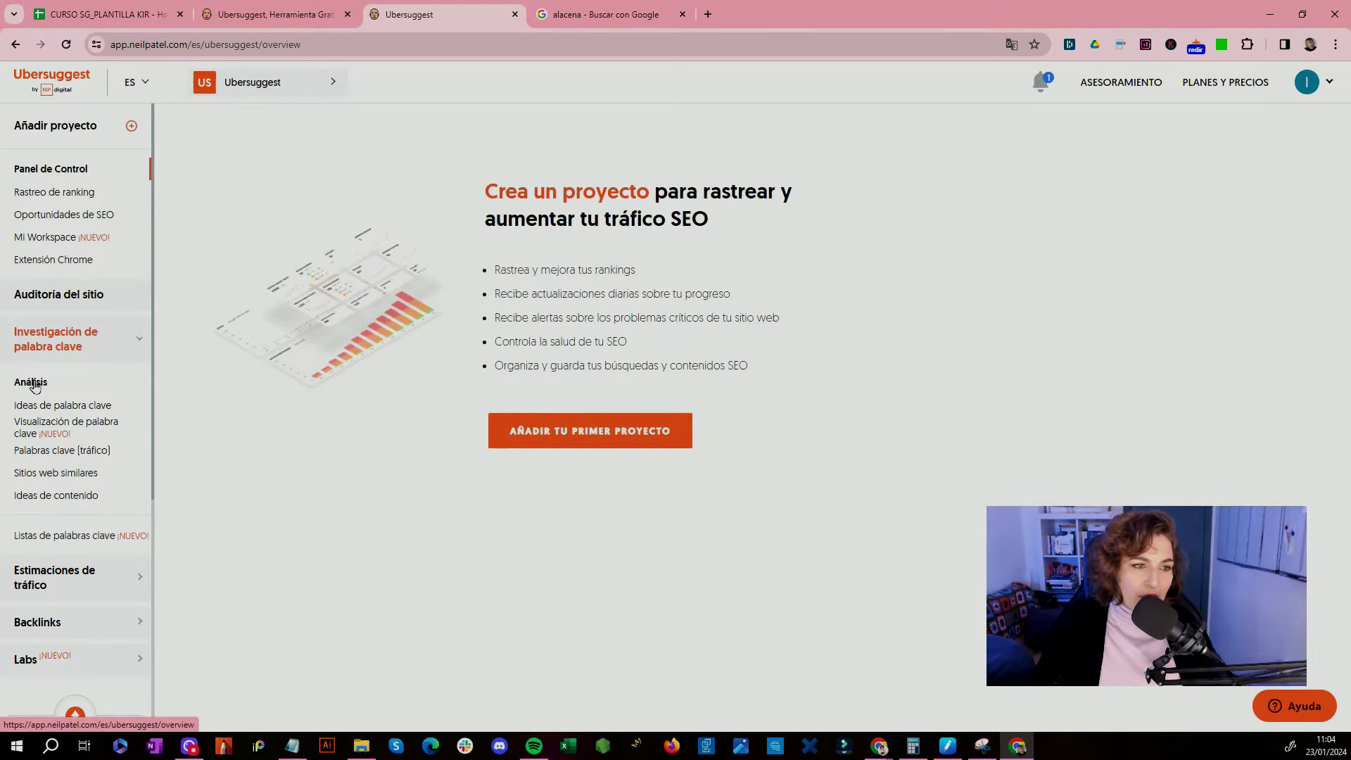
pyautogui.click(388, 221)
pyautogui.write('muebles de cocina')
pyautogui.click(1221, 221)
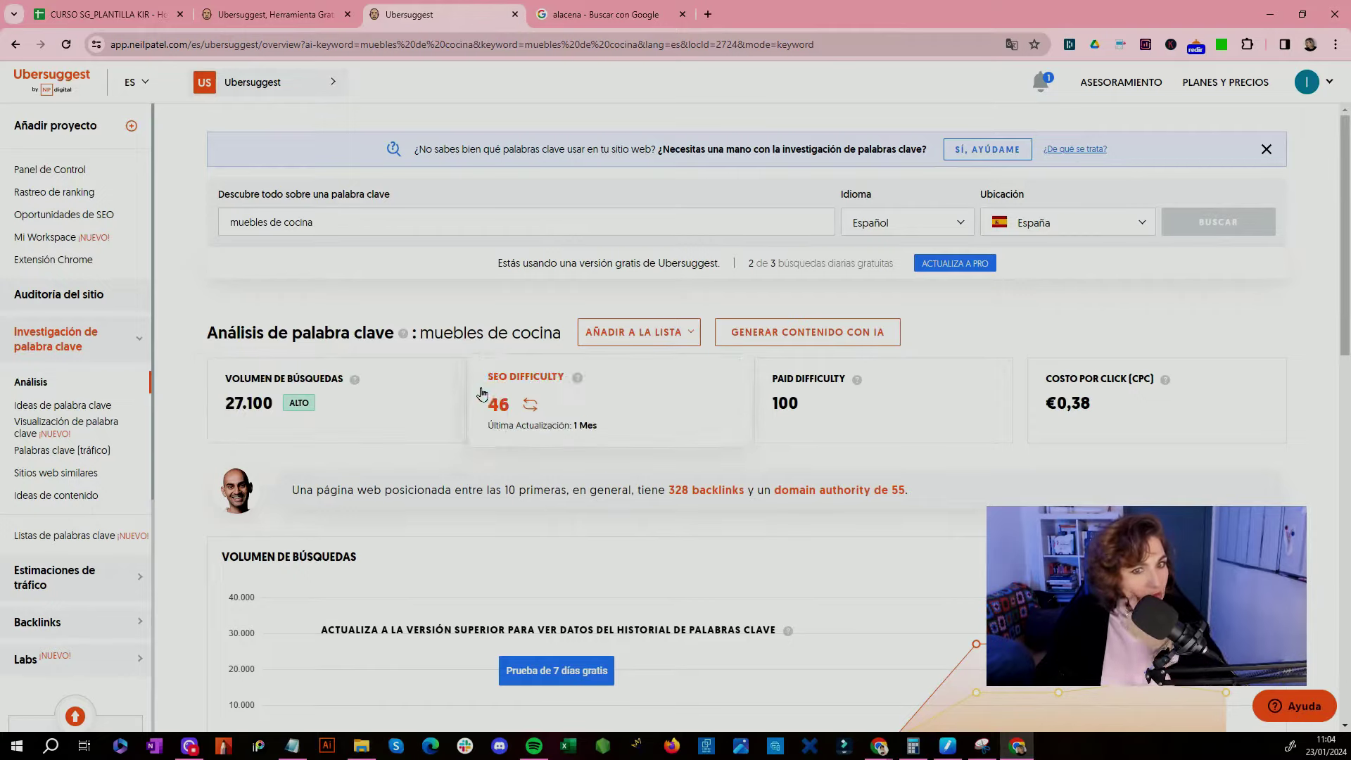
pyautogui.scroll(-7, 471, 377)
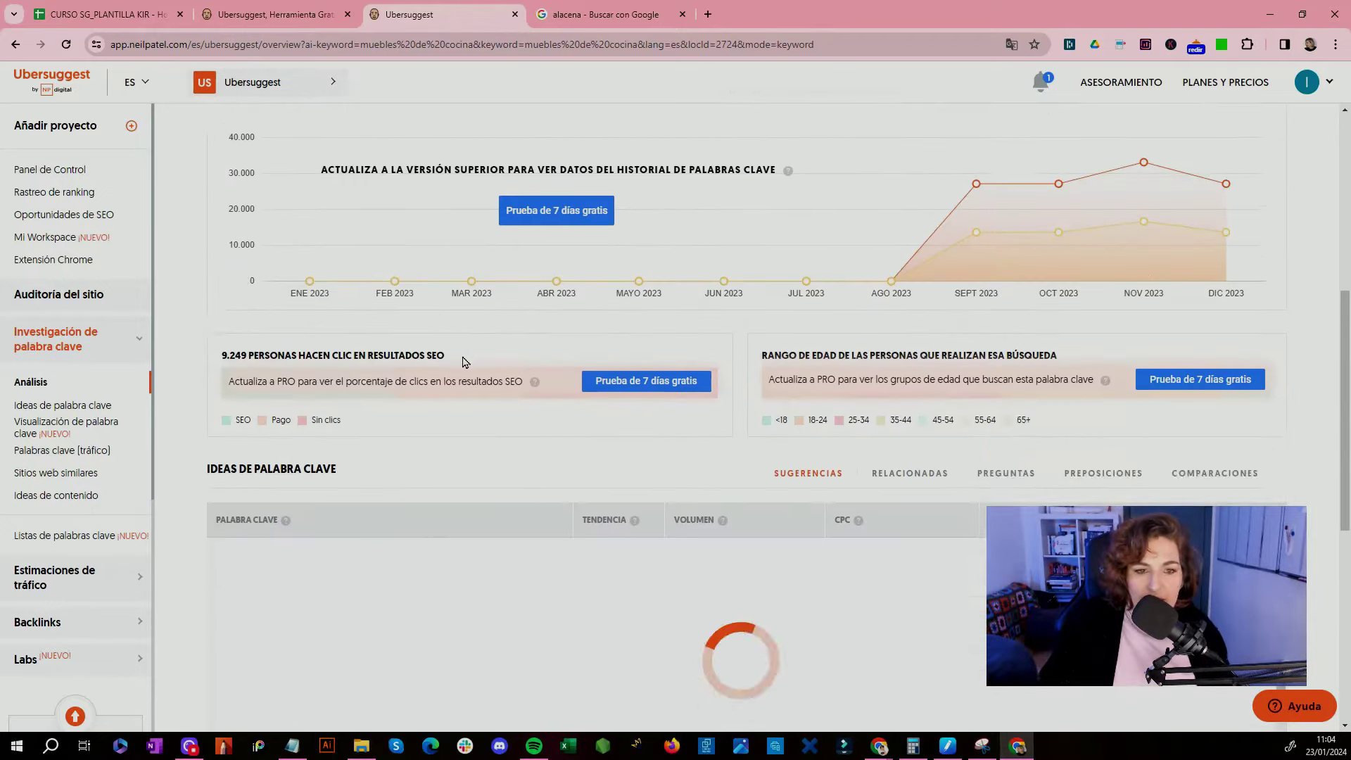
pyautogui.scroll(-3, 464, 360)
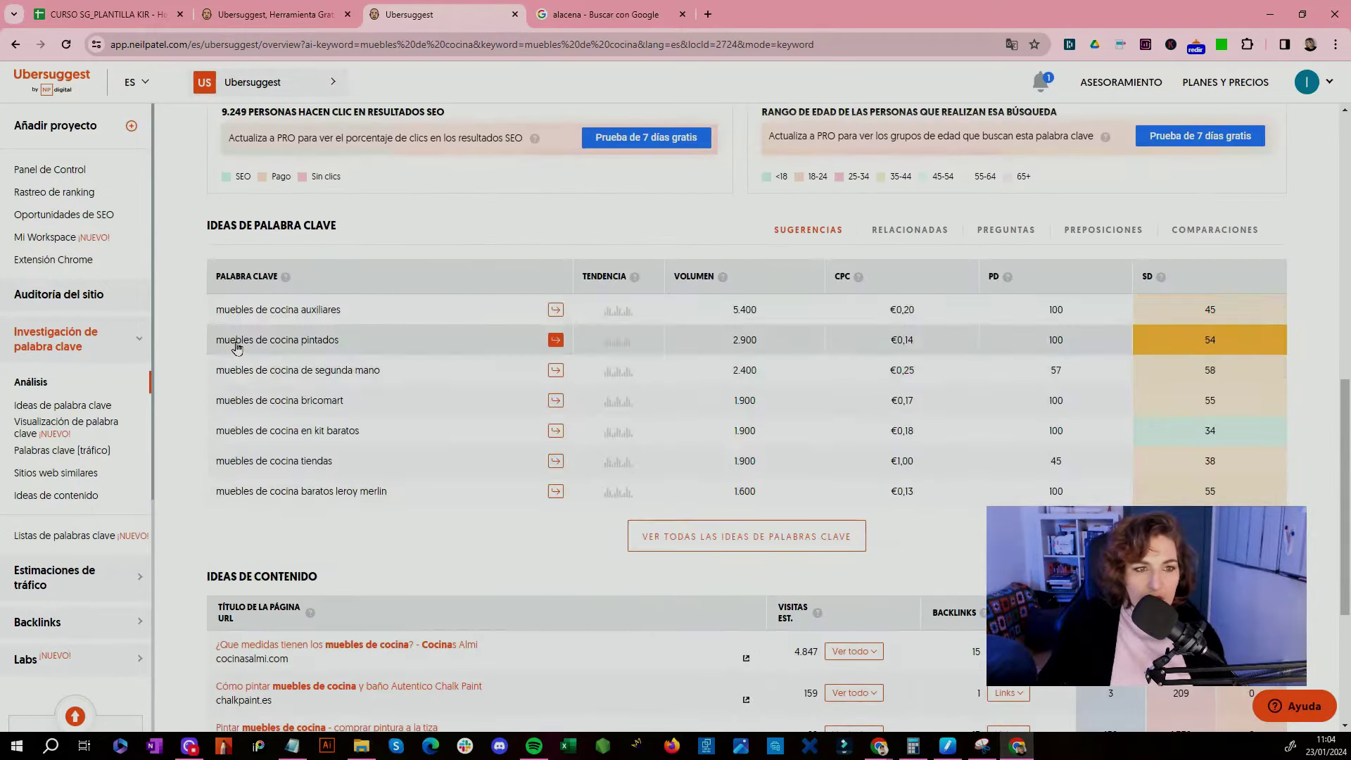
# Step: Look over the "muebles de cocina" keyword analysis and open the complete list of keyword ideas
pyautogui.scroll(7, 493, 317)
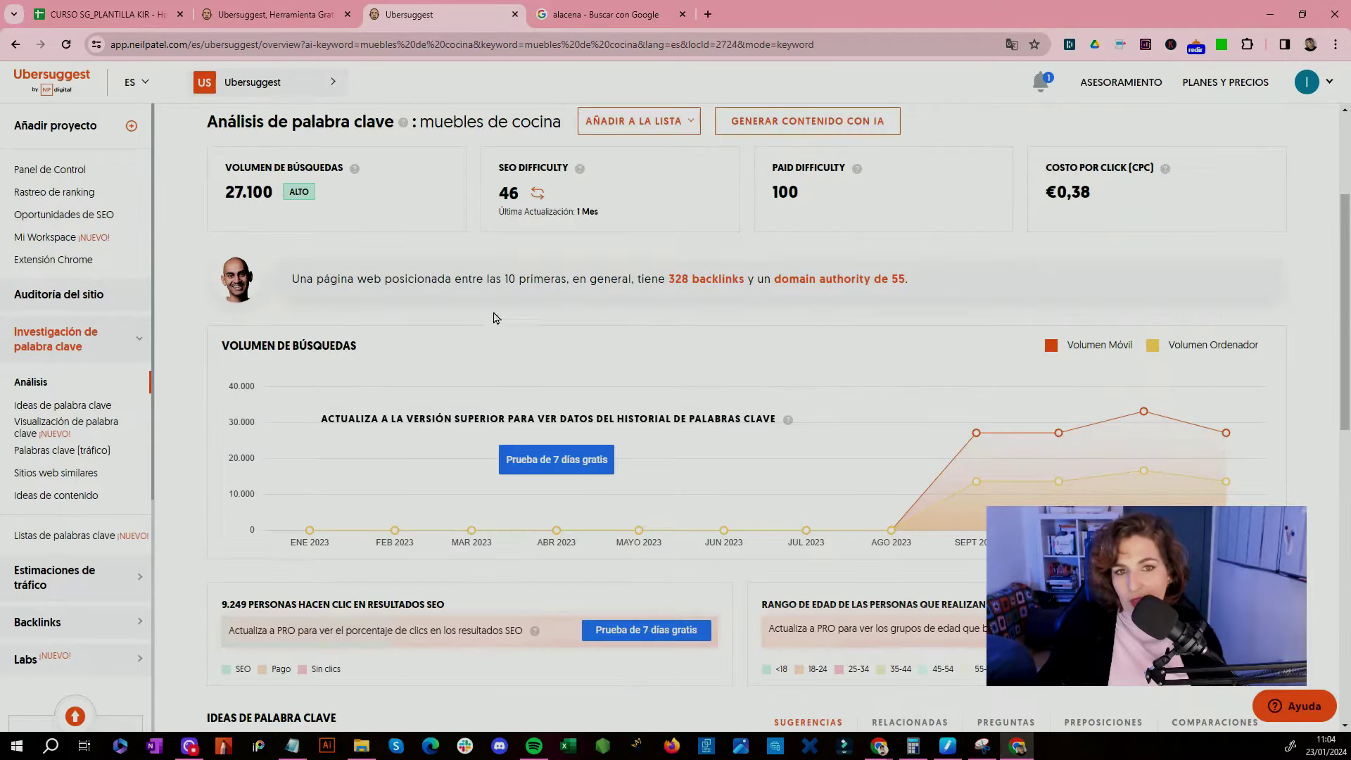
pyautogui.scroll(-5, 950, 406)
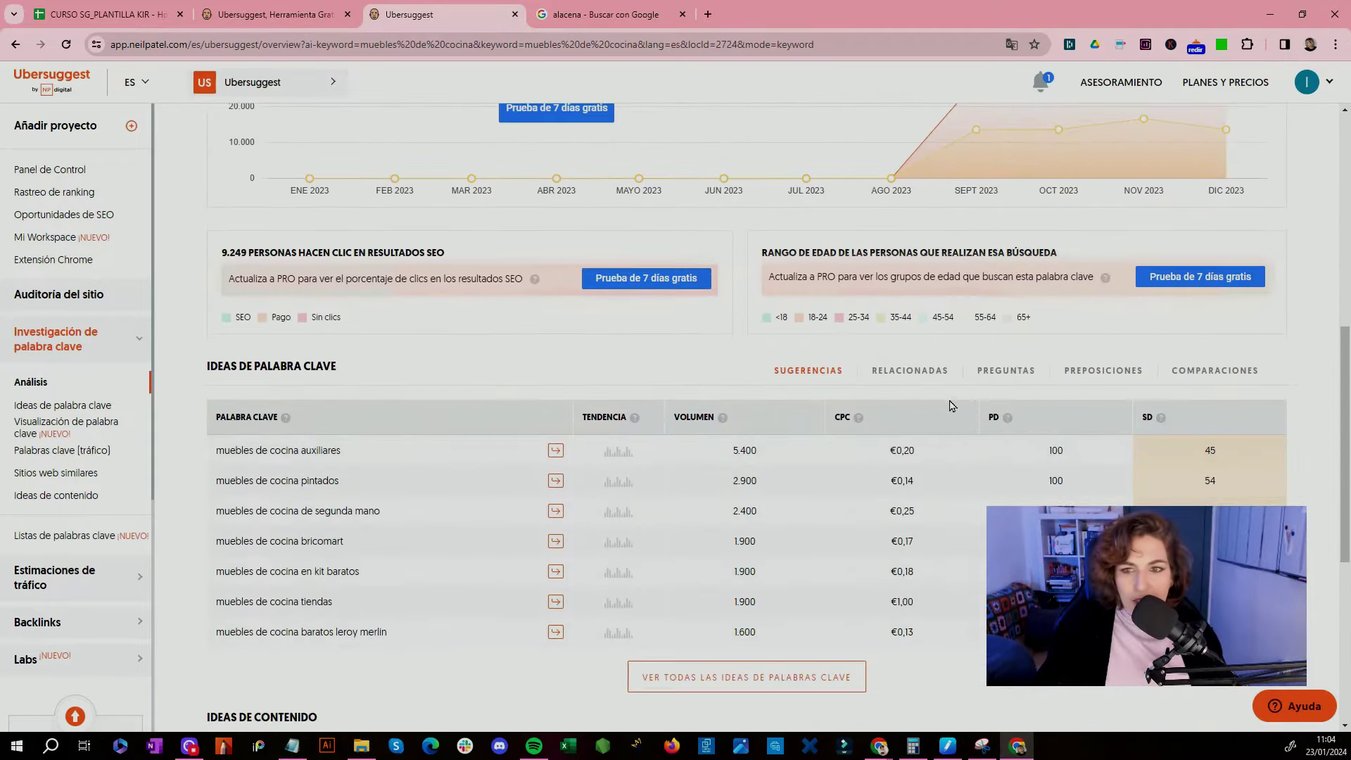
pyautogui.scroll(-3, 951, 408)
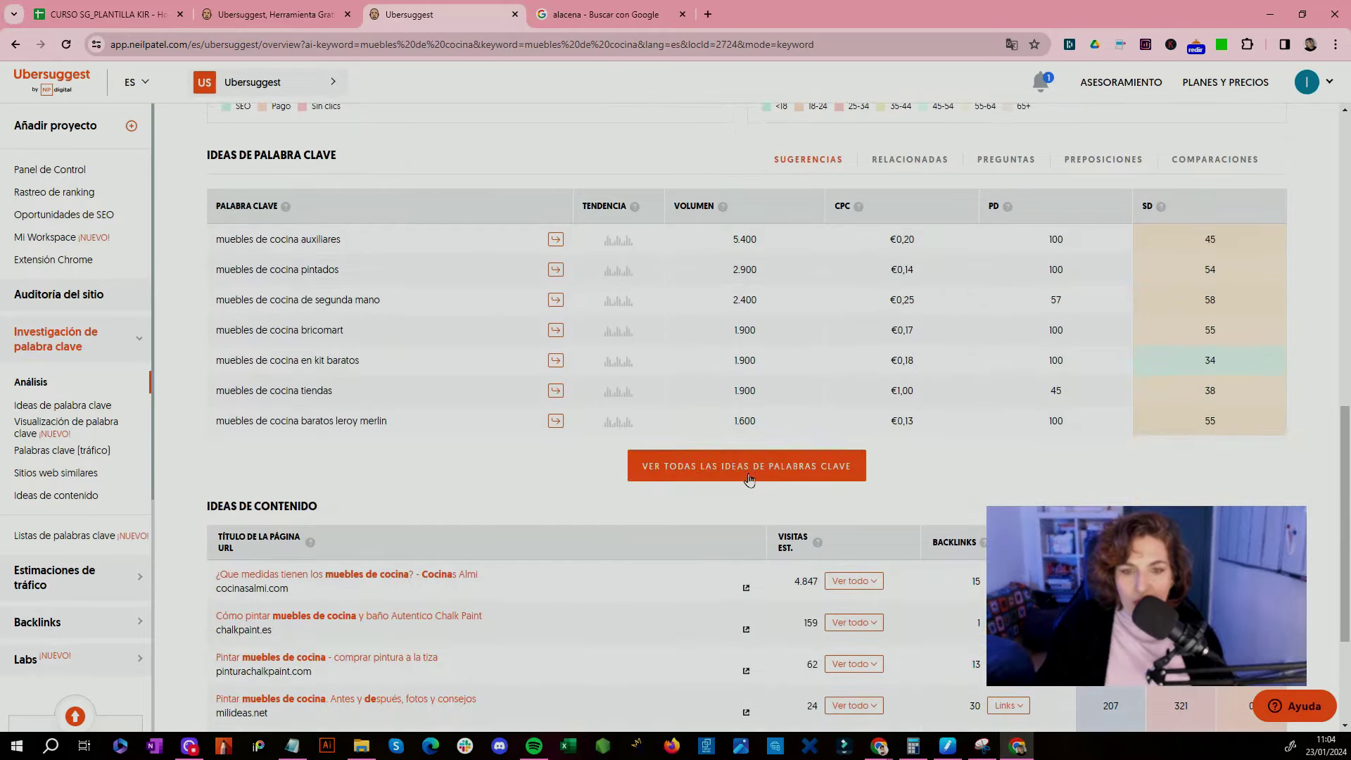
pyautogui.click(749, 479)
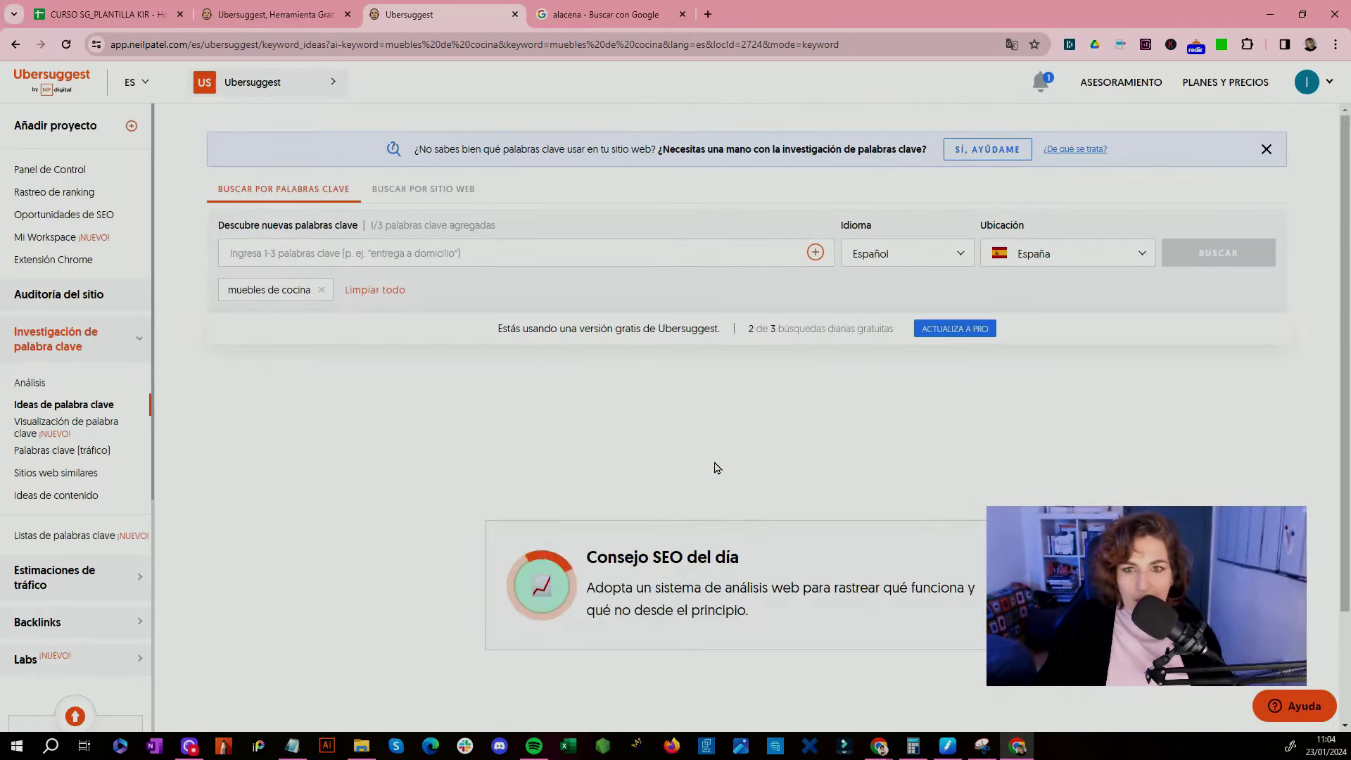
# Step: Review the suggested keywords for "muebles de cocina" with their volume, CPC and SEO difficulty, down to the rows limited to PRO
pyautogui.scroll(-5, 474, 543)
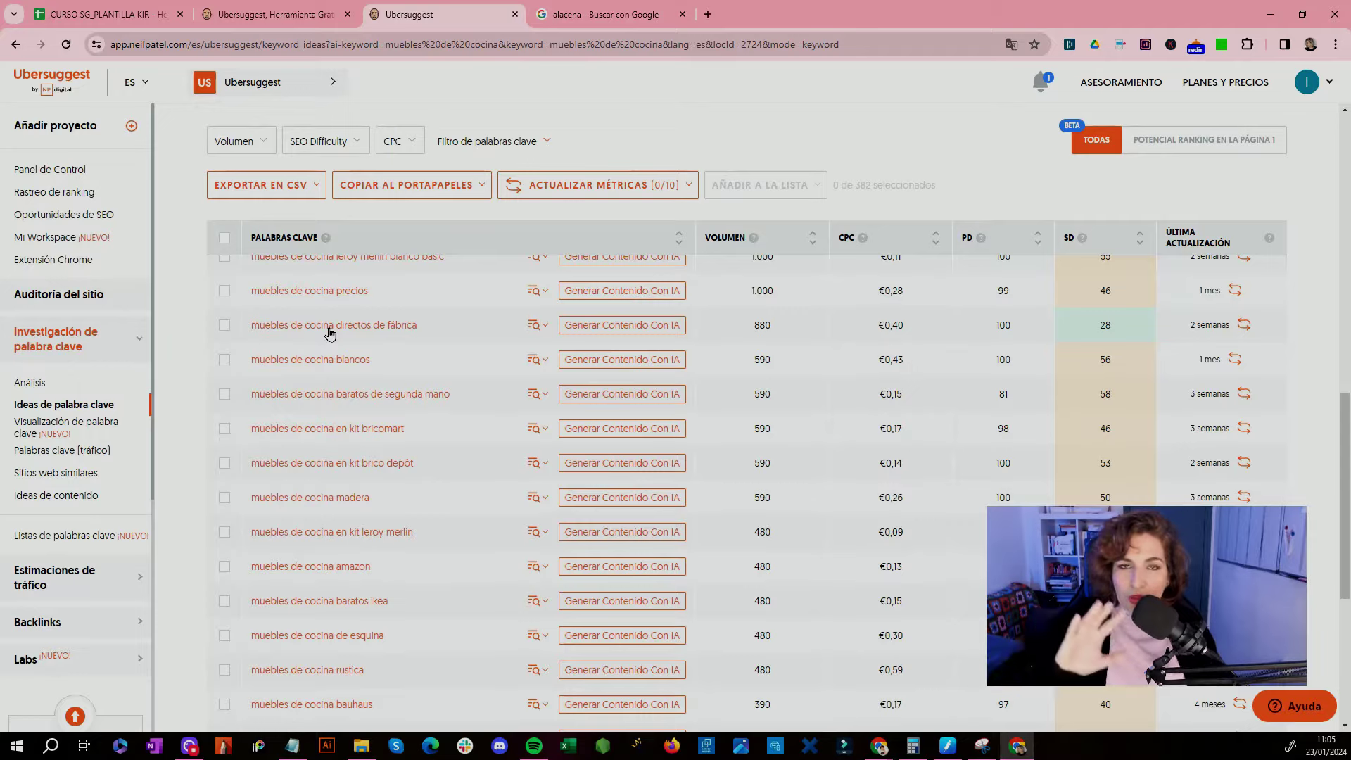
pyautogui.scroll(10, 799, 374)
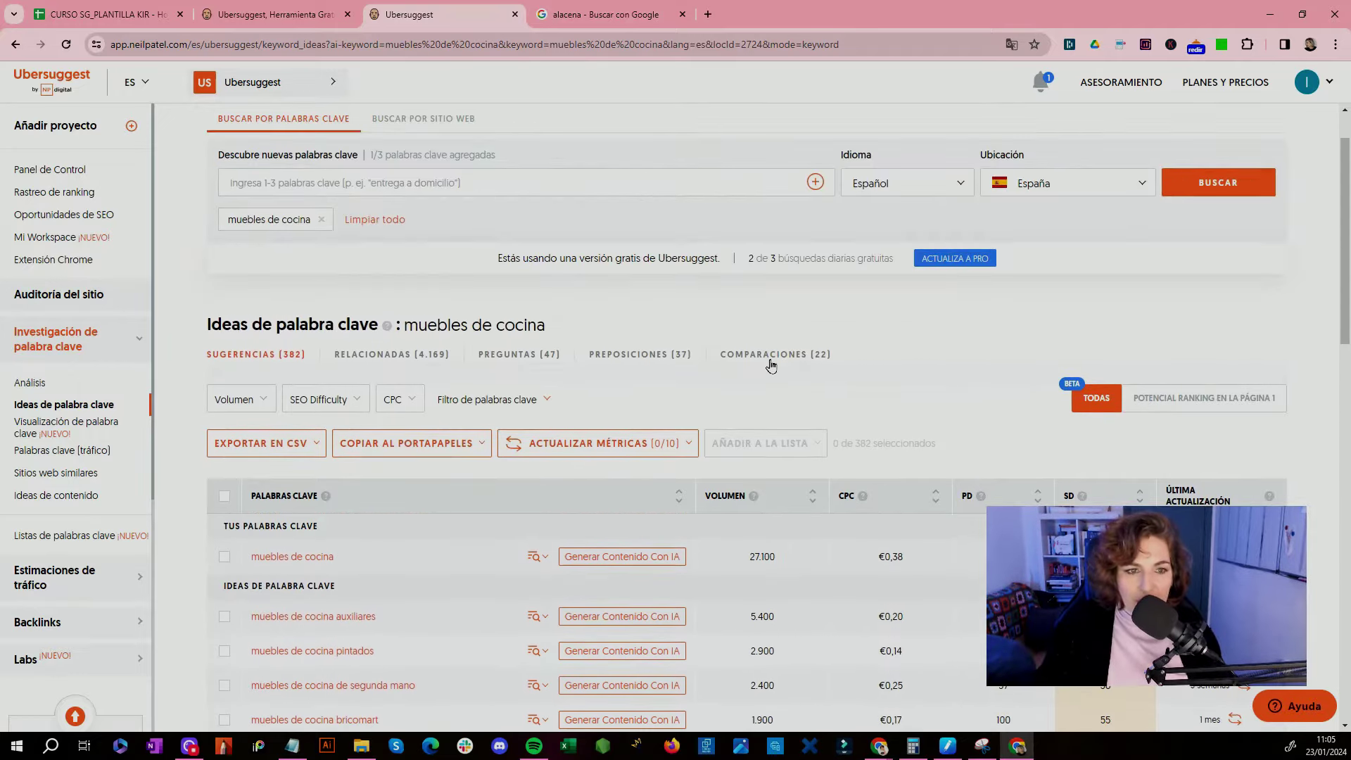
pyautogui.scroll(-5, 703, 394)
pyautogui.scroll(2, 654, 422)
pyautogui.scroll(-4, 668, 426)
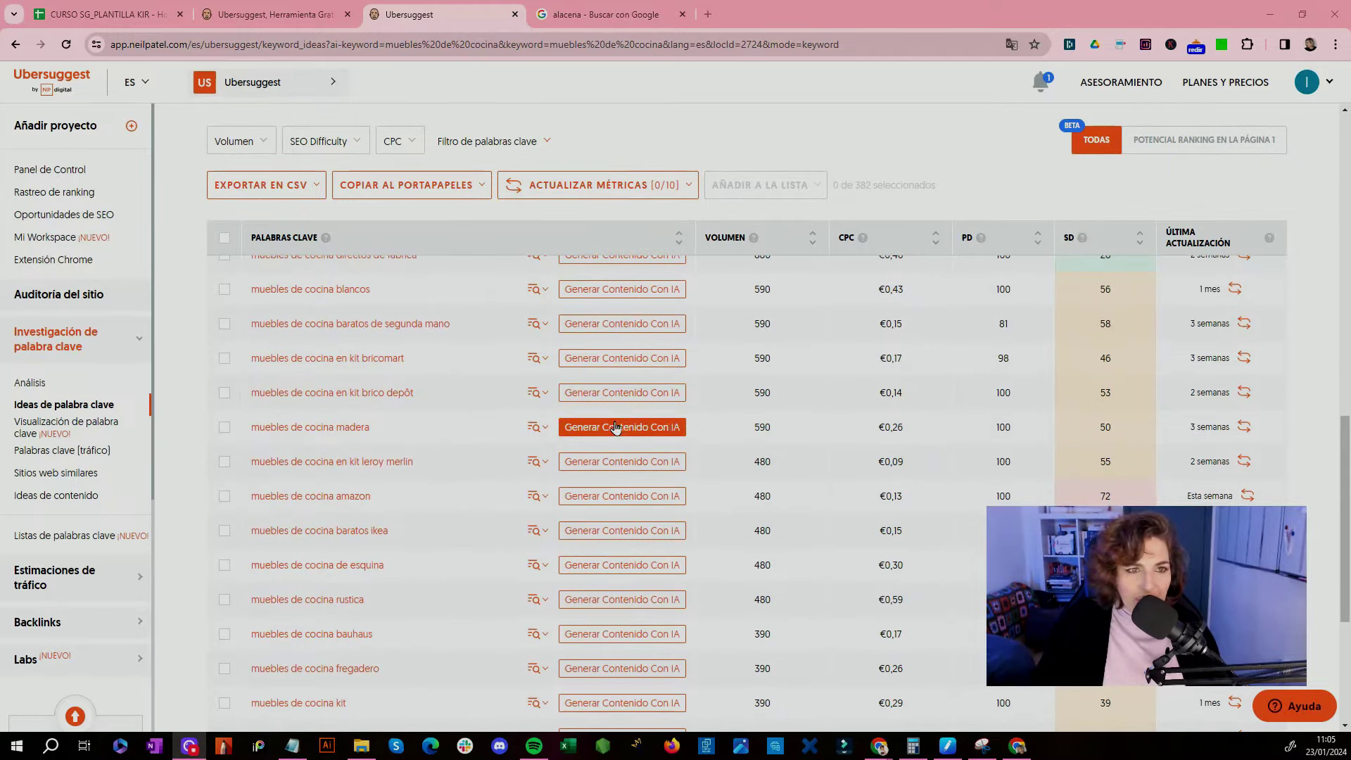
pyautogui.scroll(-3, 573, 427)
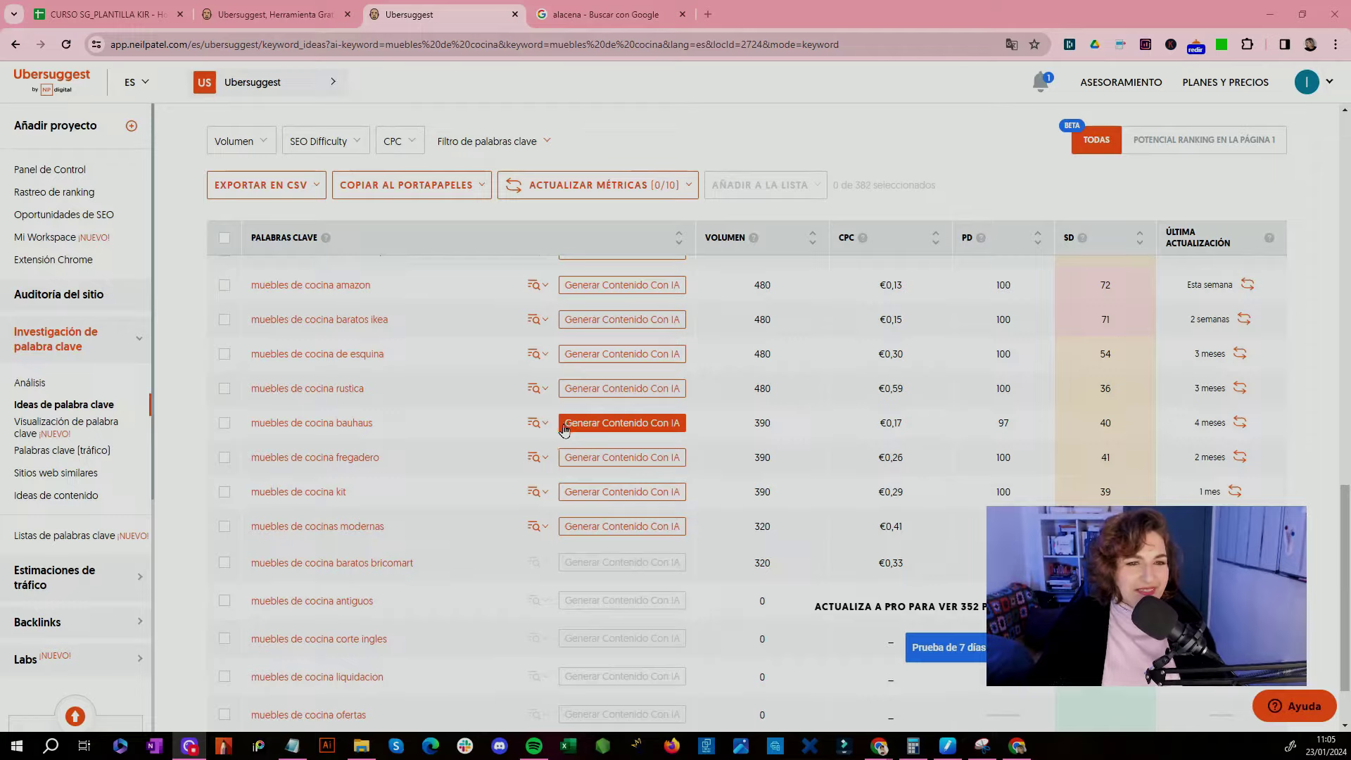
pyautogui.scroll(-2, 558, 438)
pyautogui.scroll(3, 537, 438)
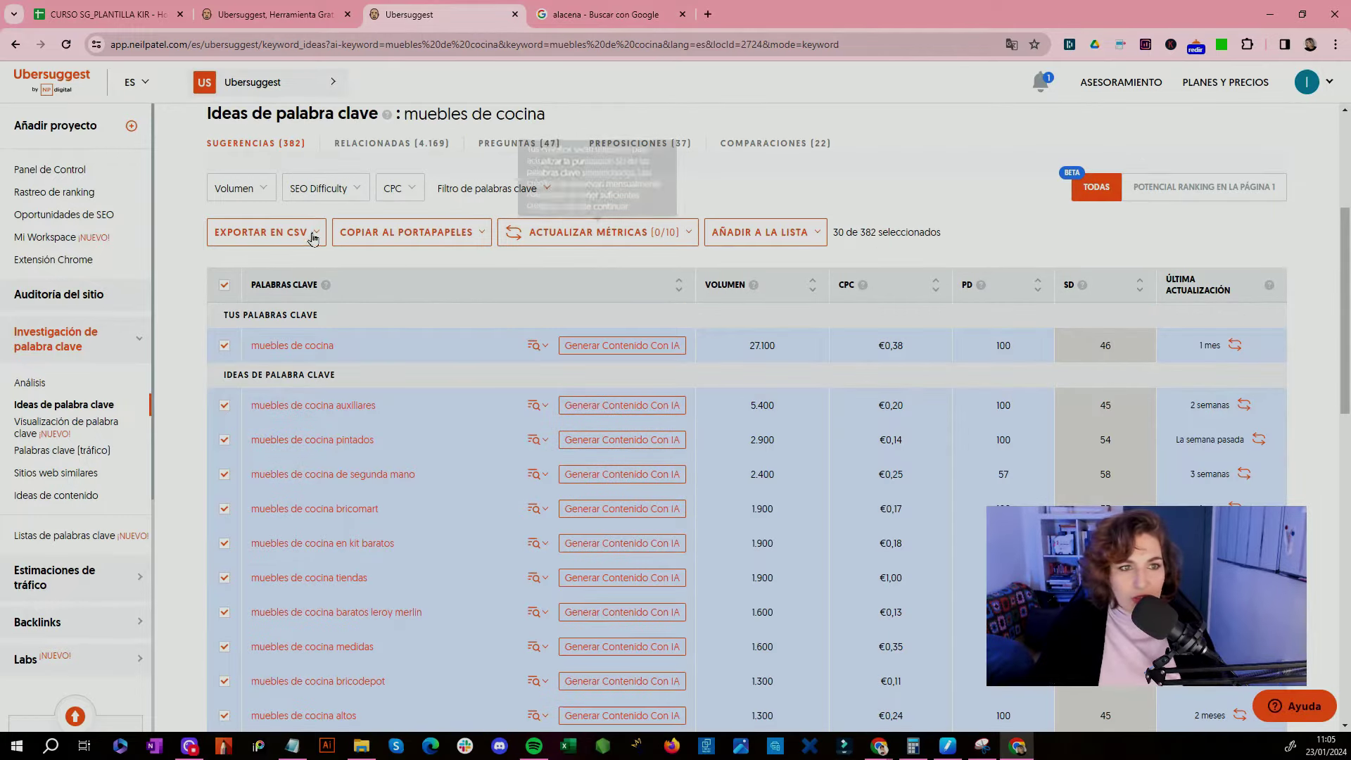
# Step: Export the keyword suggestions as a CSV file, decline the free trial offer, and export the CSV once more
pyautogui.click(262, 228)
pyautogui.click(255, 268)
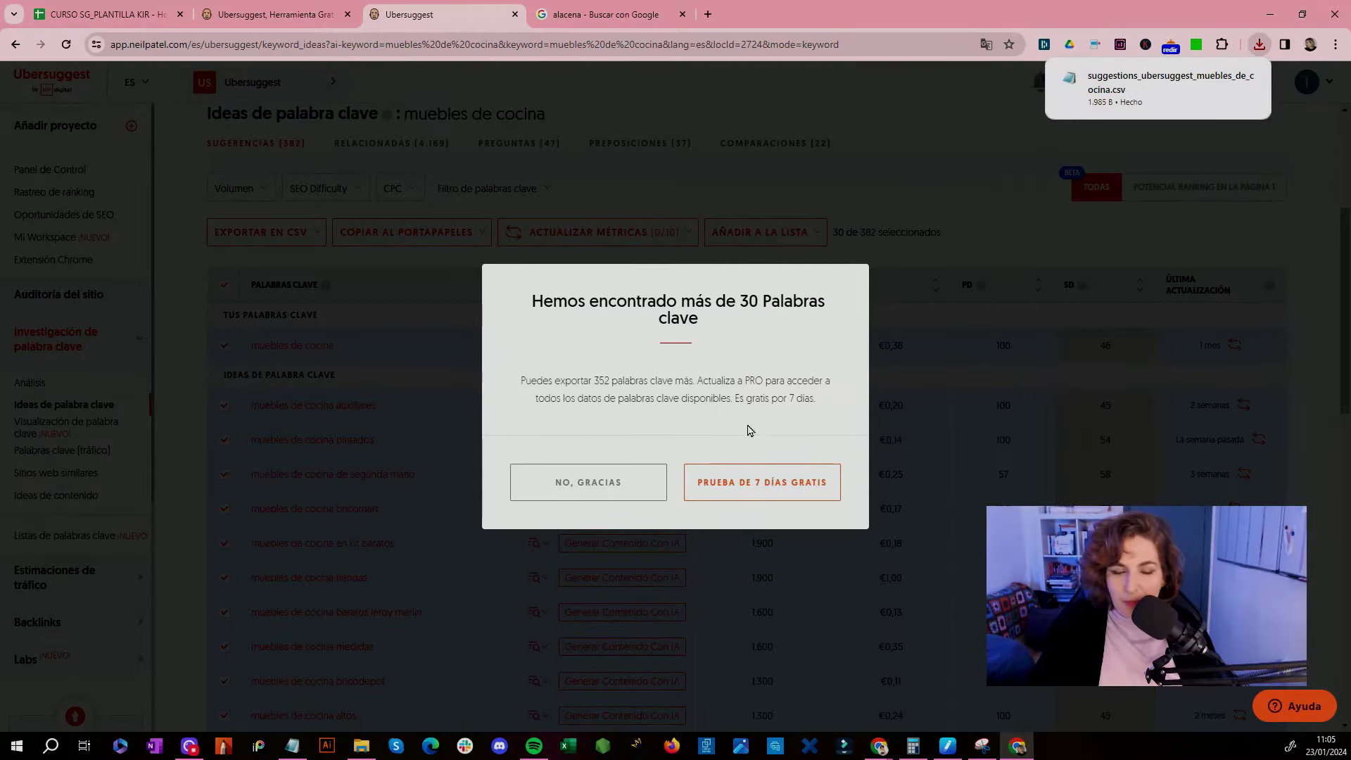
pyautogui.click(563, 497)
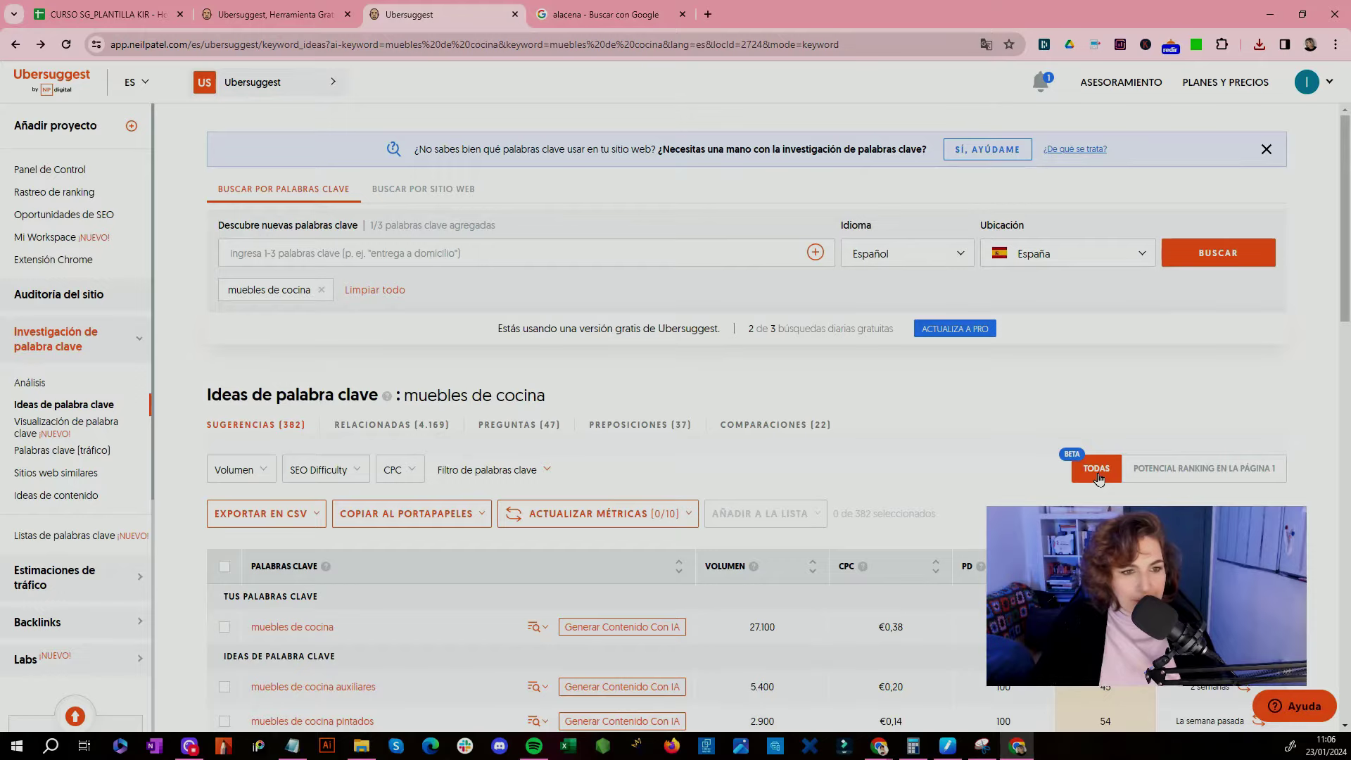
pyautogui.click(239, 515)
pyautogui.click(236, 550)
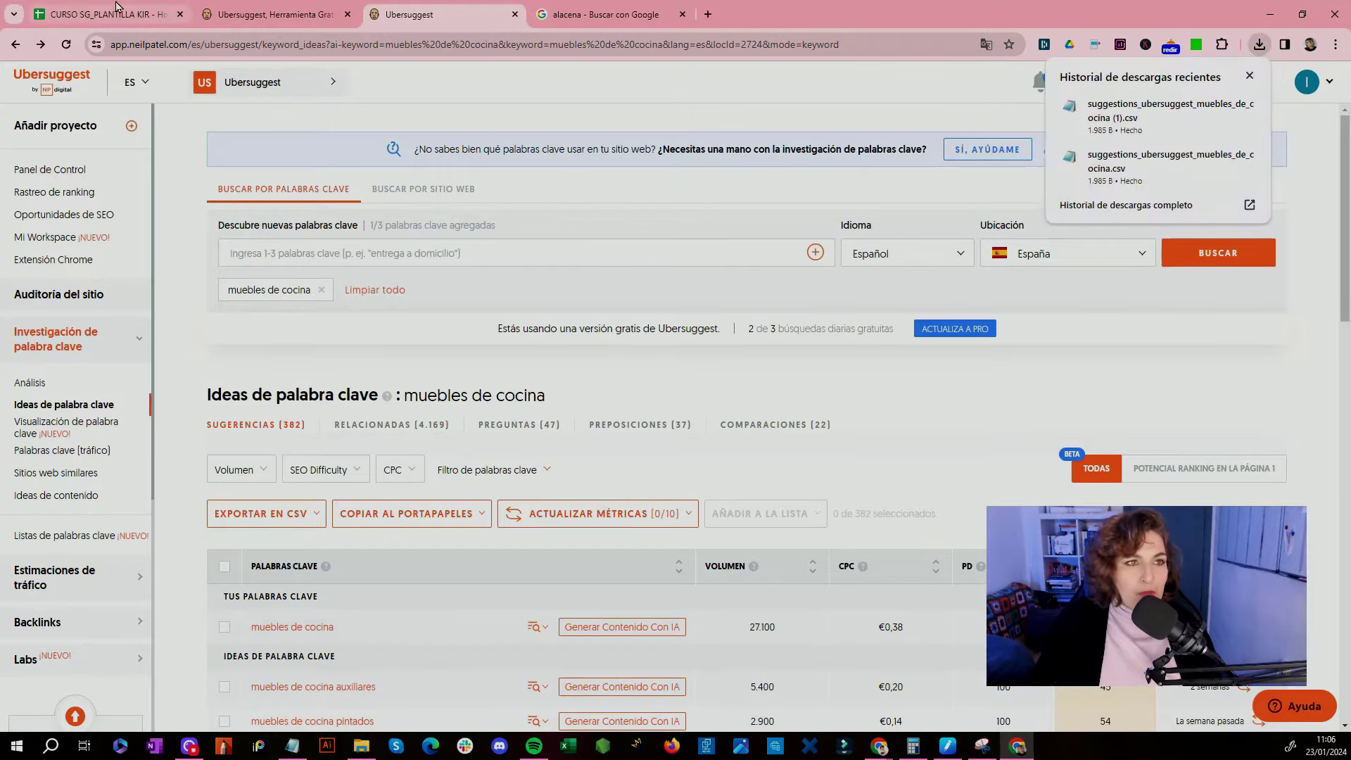
# Step: Return to the template spreadsheet and import suggestions_ubersuggest_muebles_de_cocina (1).csv into the UBBERSUGGEST sheet, replacing the current sheet
pyautogui.click(116, 9)
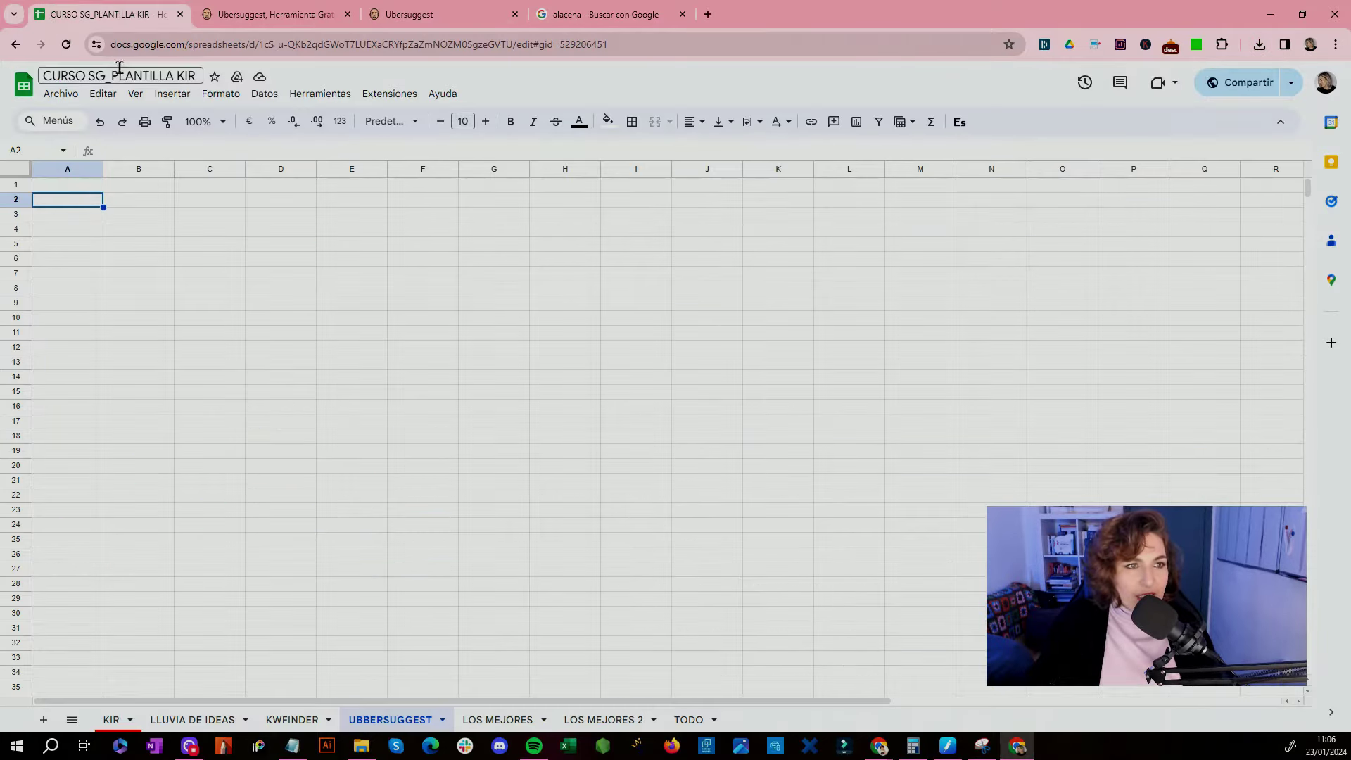
pyautogui.click(60, 93)
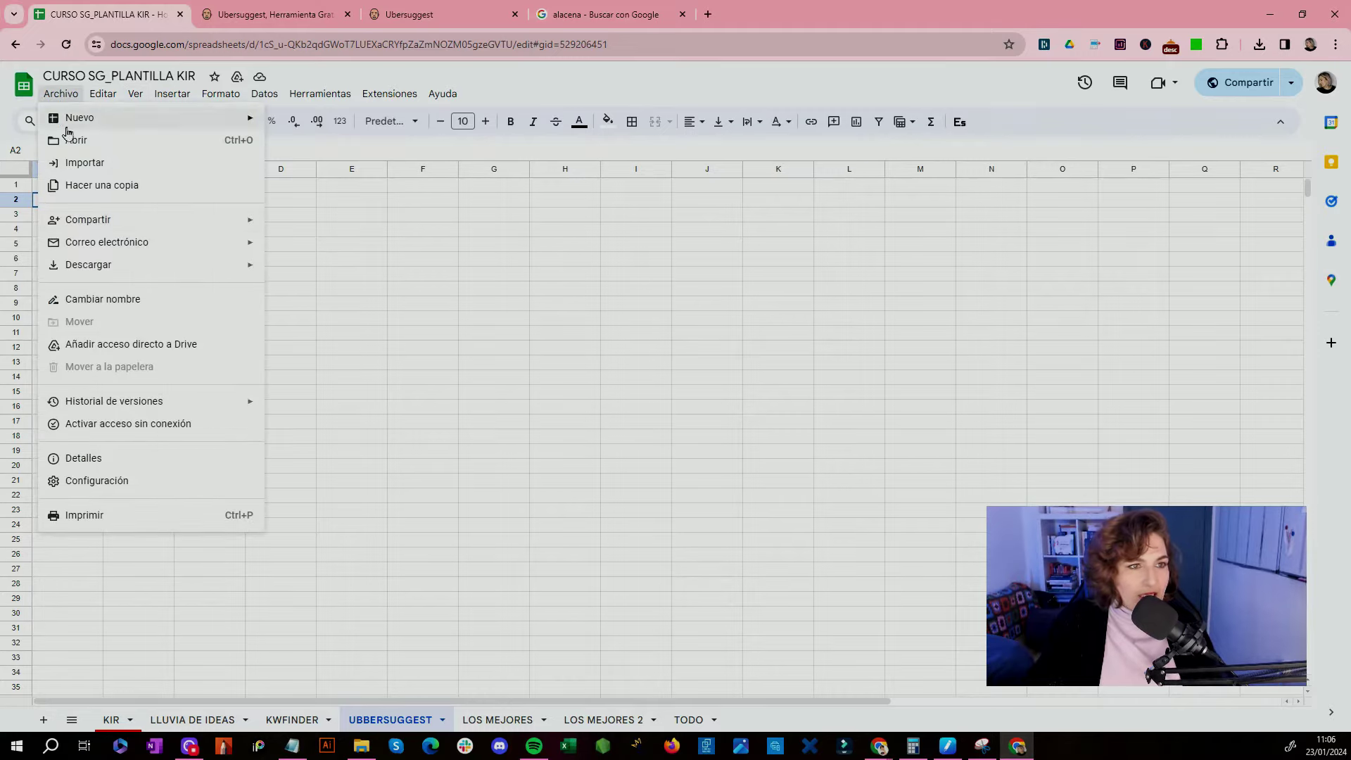
pyautogui.click(94, 162)
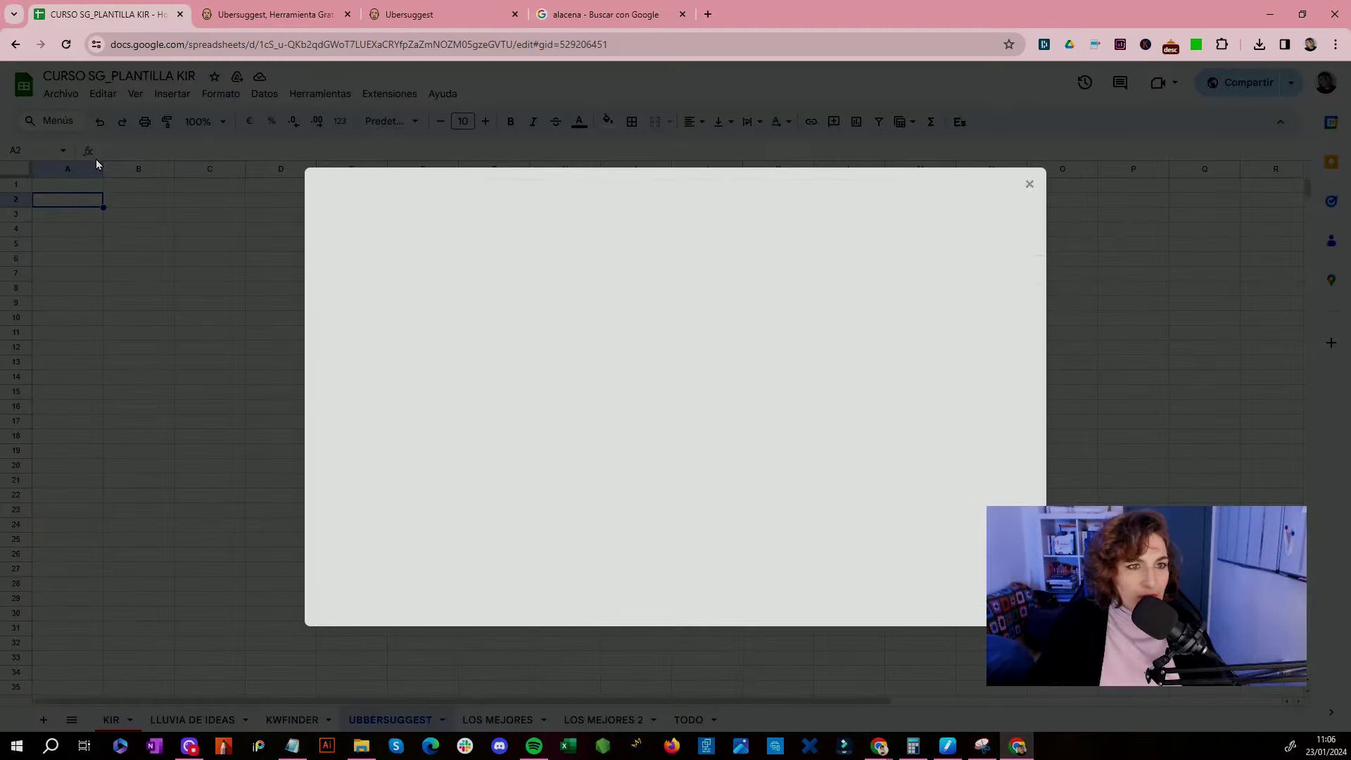
pyautogui.click(590, 239)
pyautogui.click(682, 492)
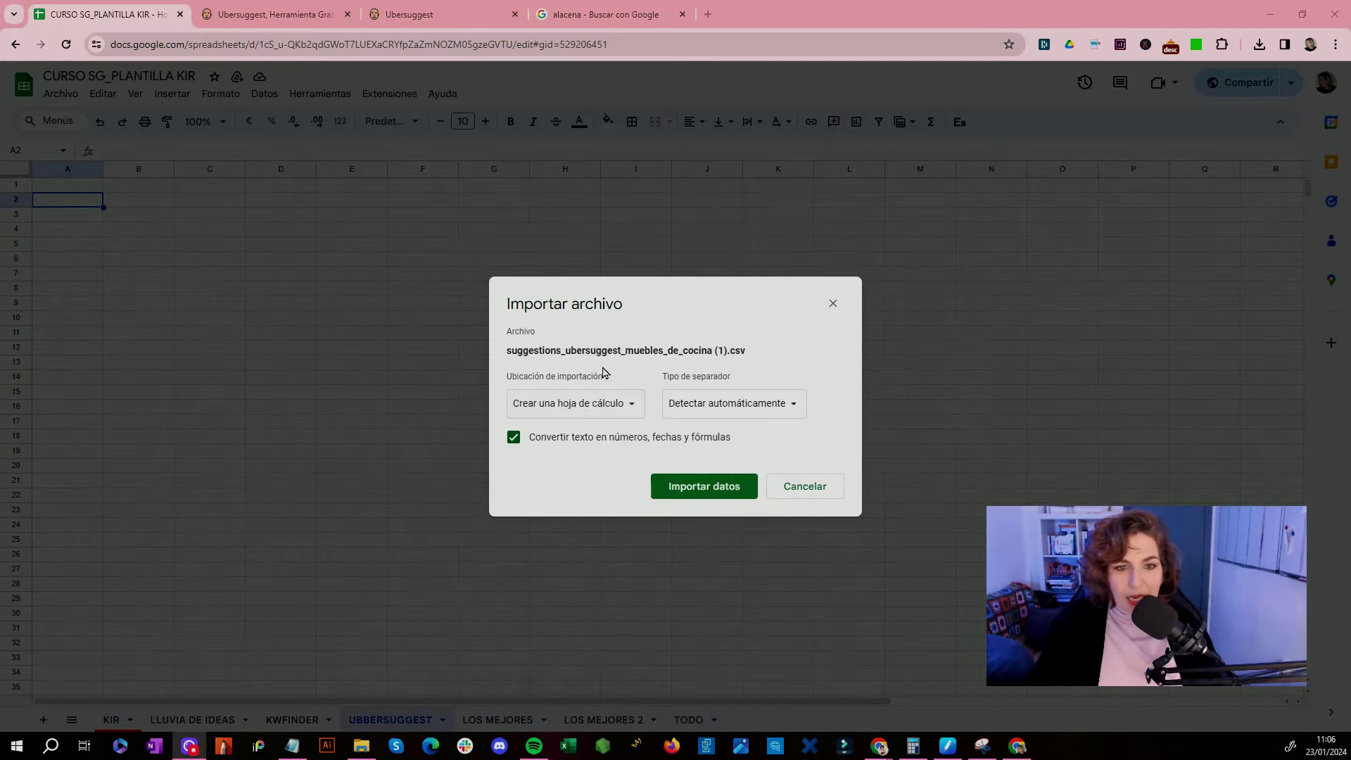
pyautogui.click(579, 406)
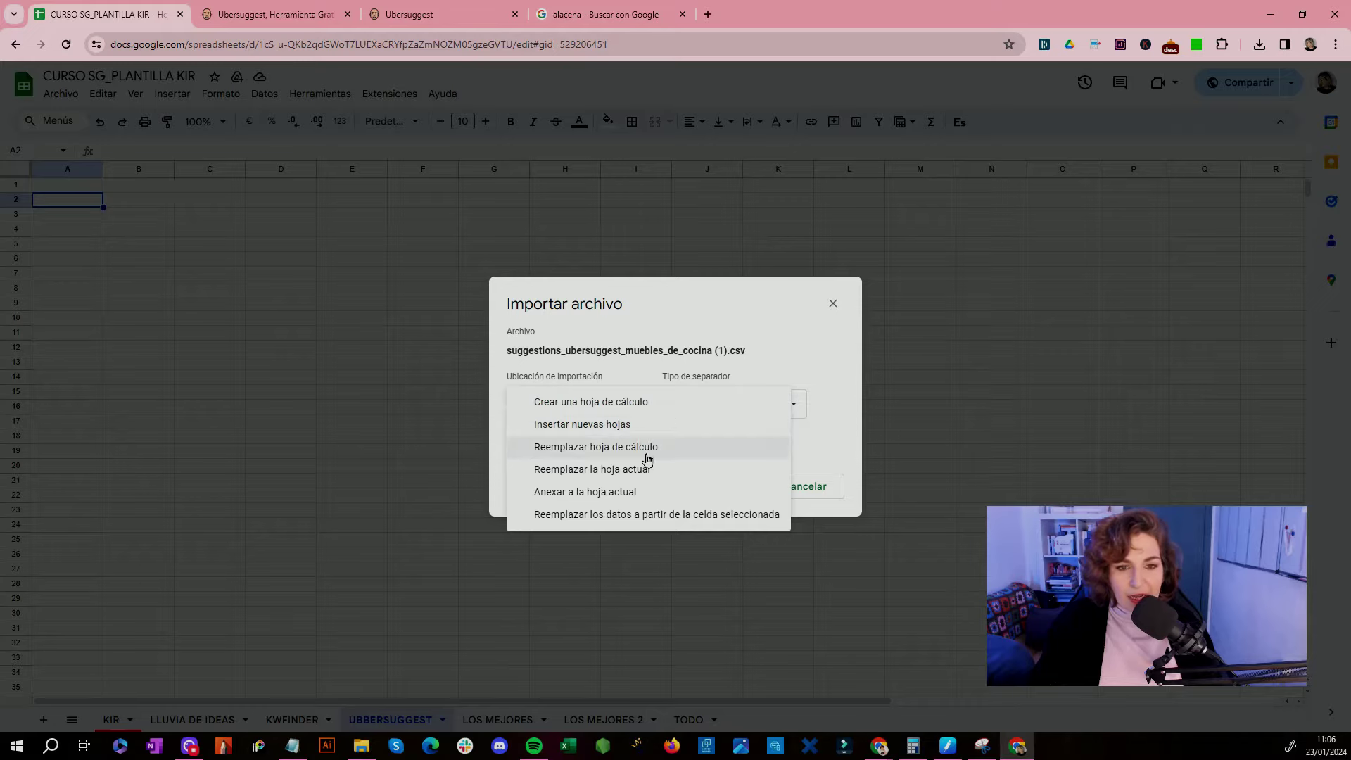
pyautogui.click(630, 477)
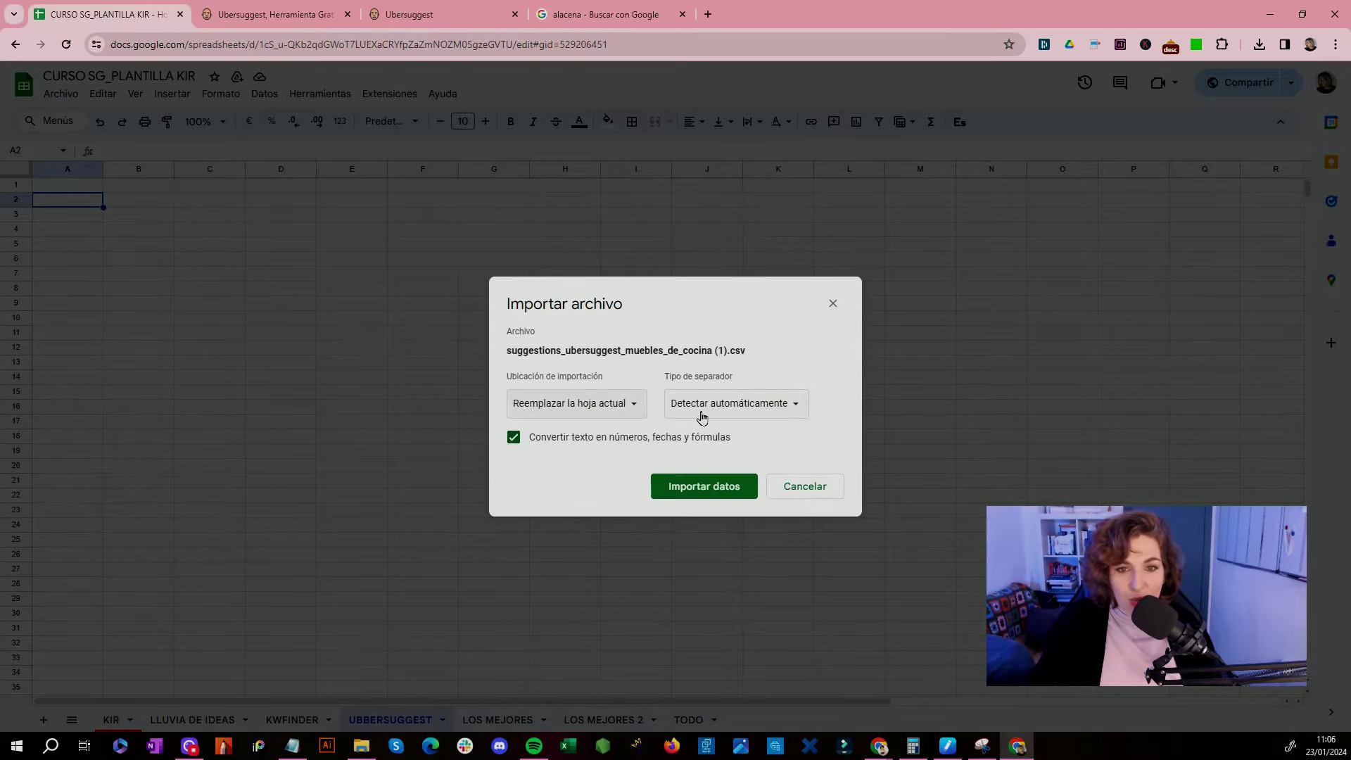
pyautogui.click(703, 486)
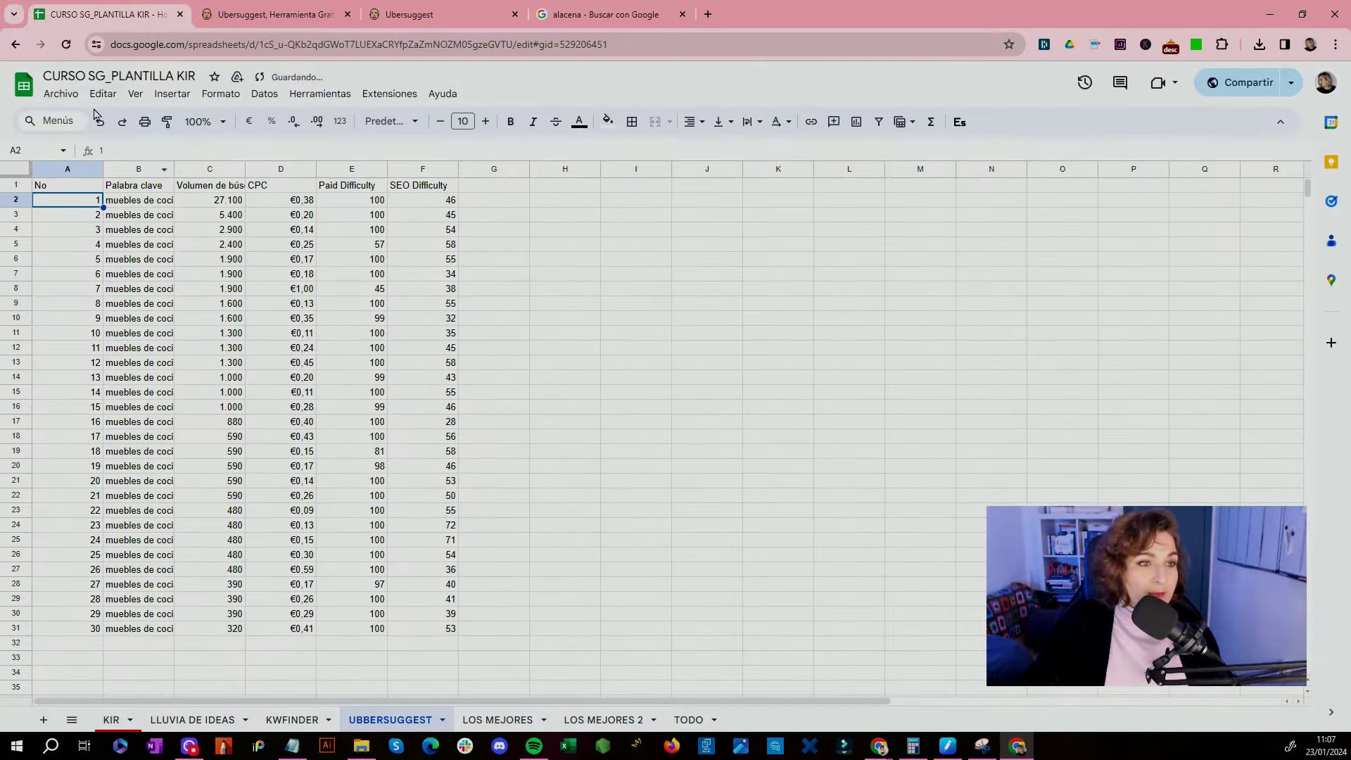
# Step: Delete the No column and clear the volume, CPC, Paid Difficulty and SEO Difficulty columns, keeping only the keywords
pyautogui.click(70, 169)
pyautogui.rightClick(70, 169)
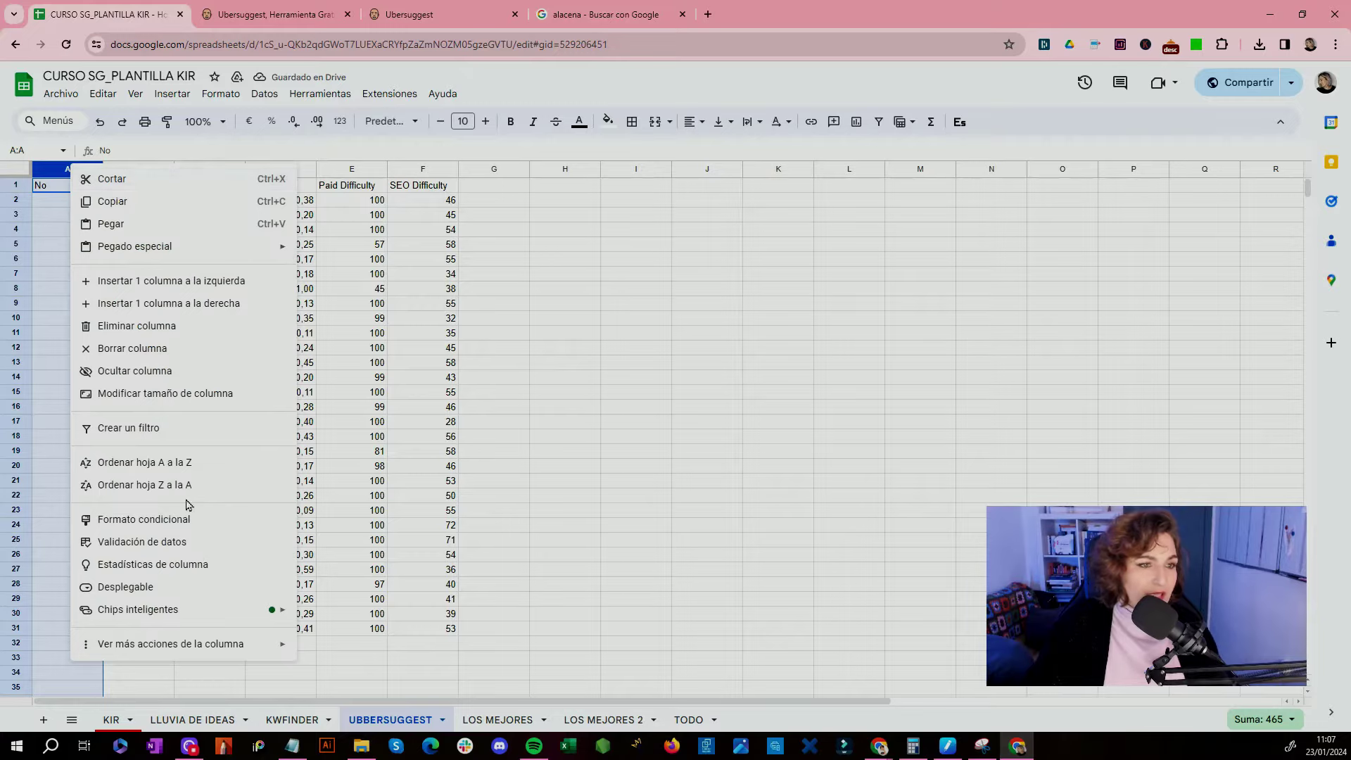
pyautogui.click(141, 327)
pyautogui.click(158, 176)
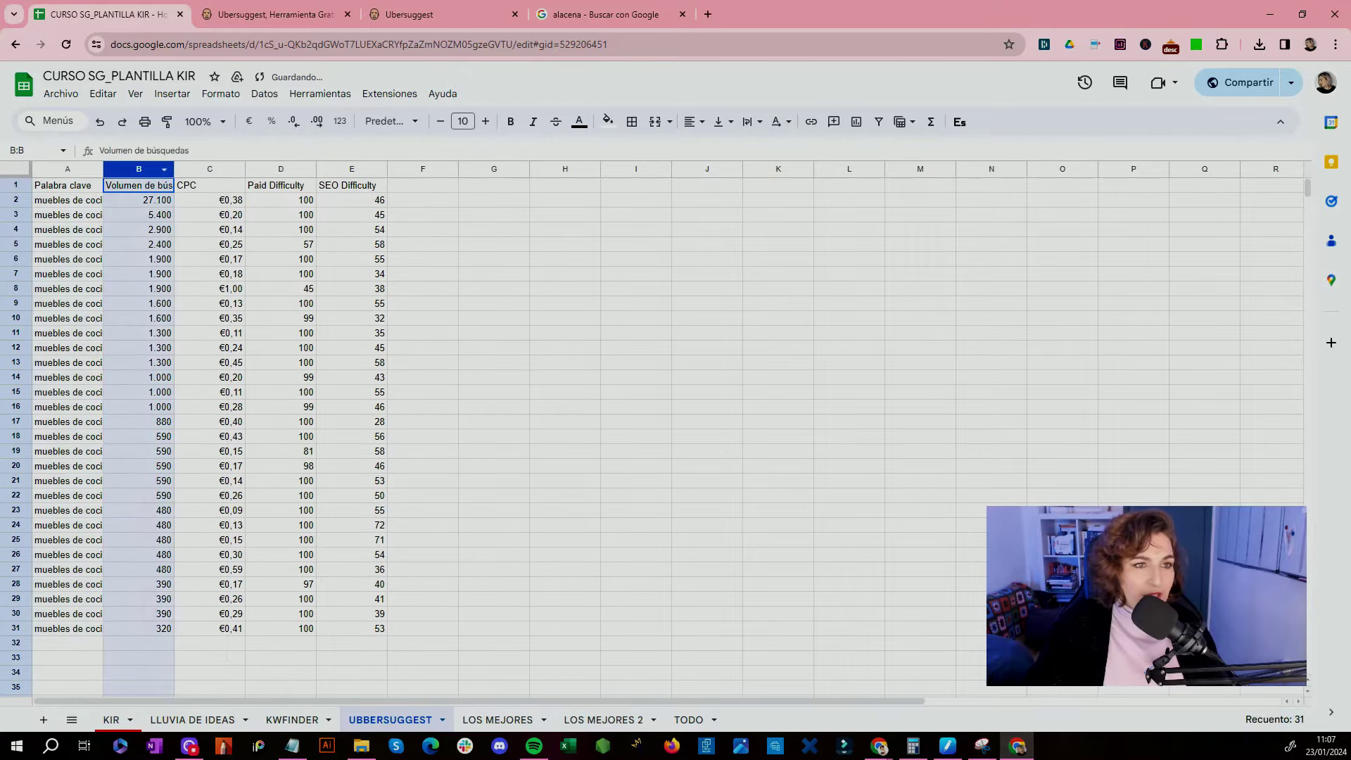
pyautogui.keyDown('shift'); pyautogui.click(352, 169); pyautogui.keyUp('shift')
pyautogui.rightClick(235, 272)
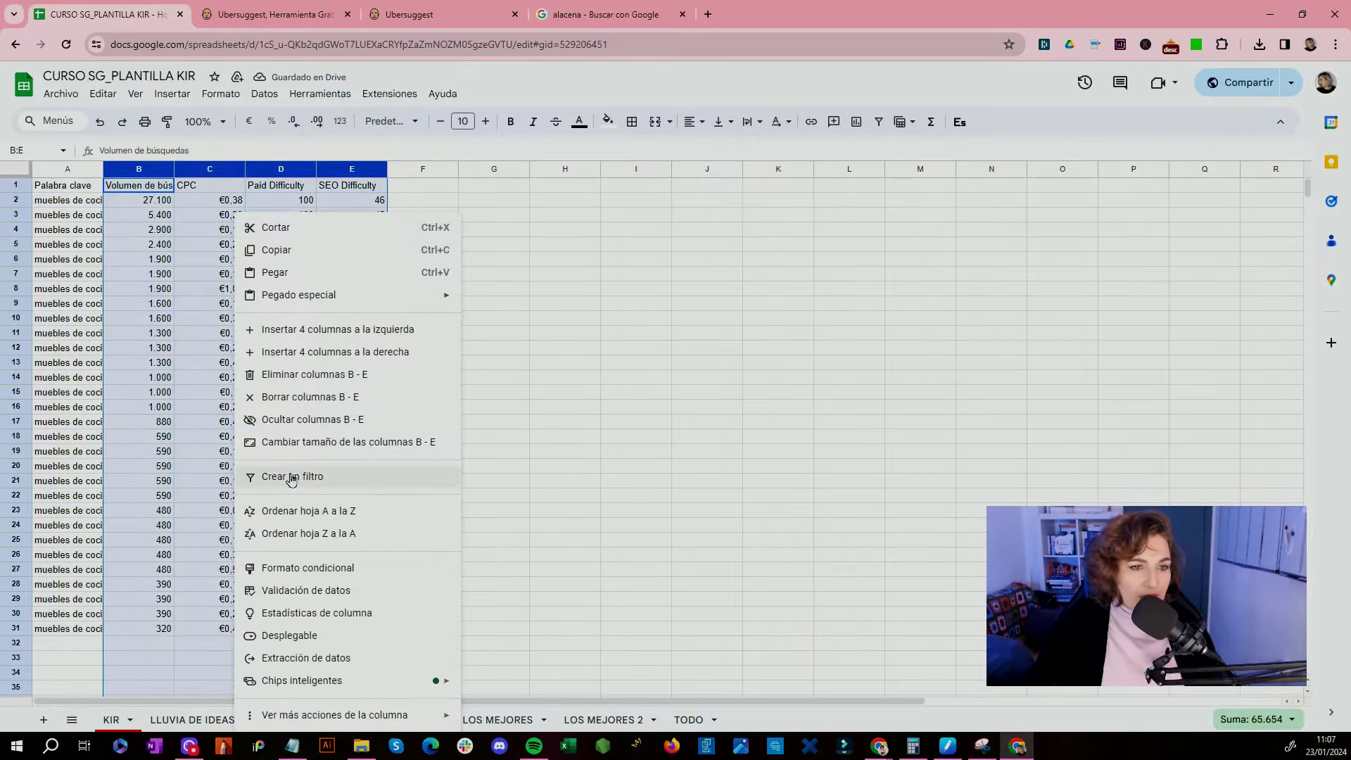
pyautogui.click(310, 397)
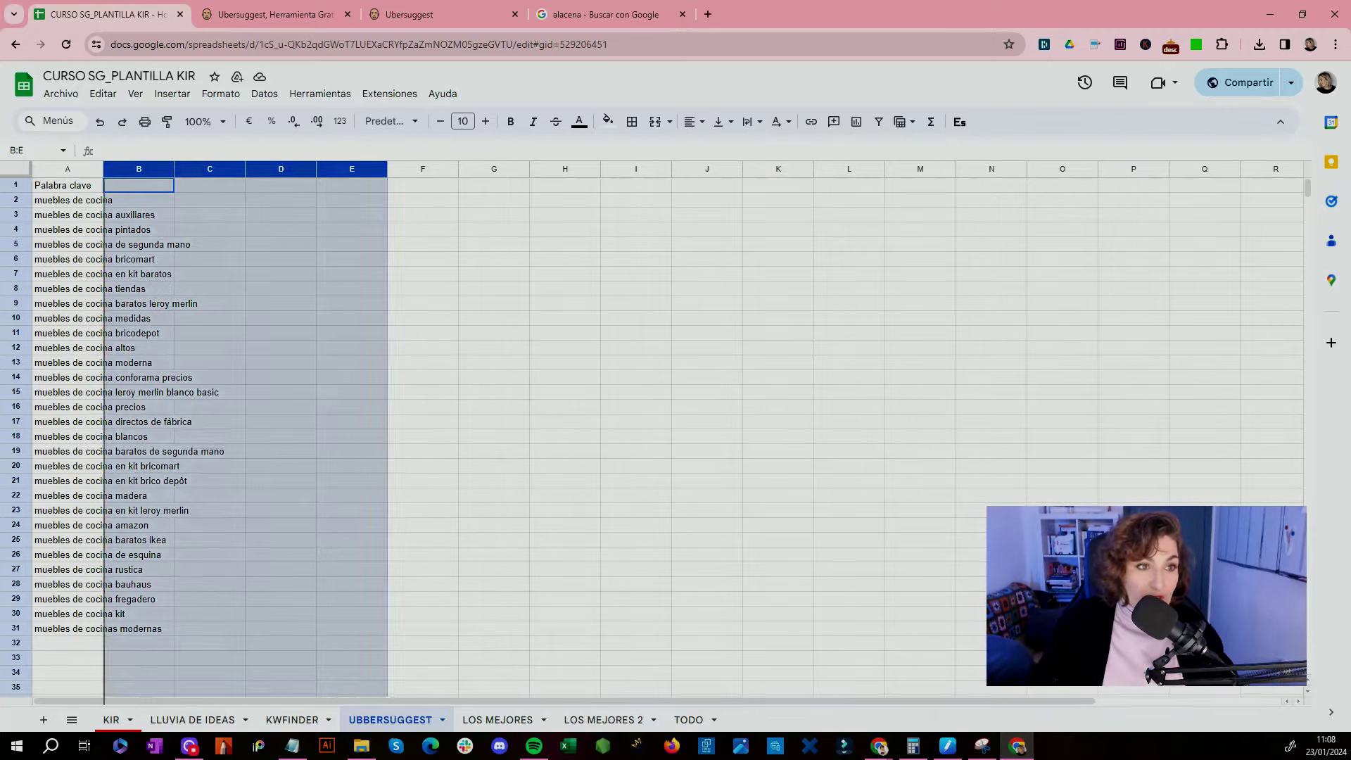
pyautogui.click(209, 525)
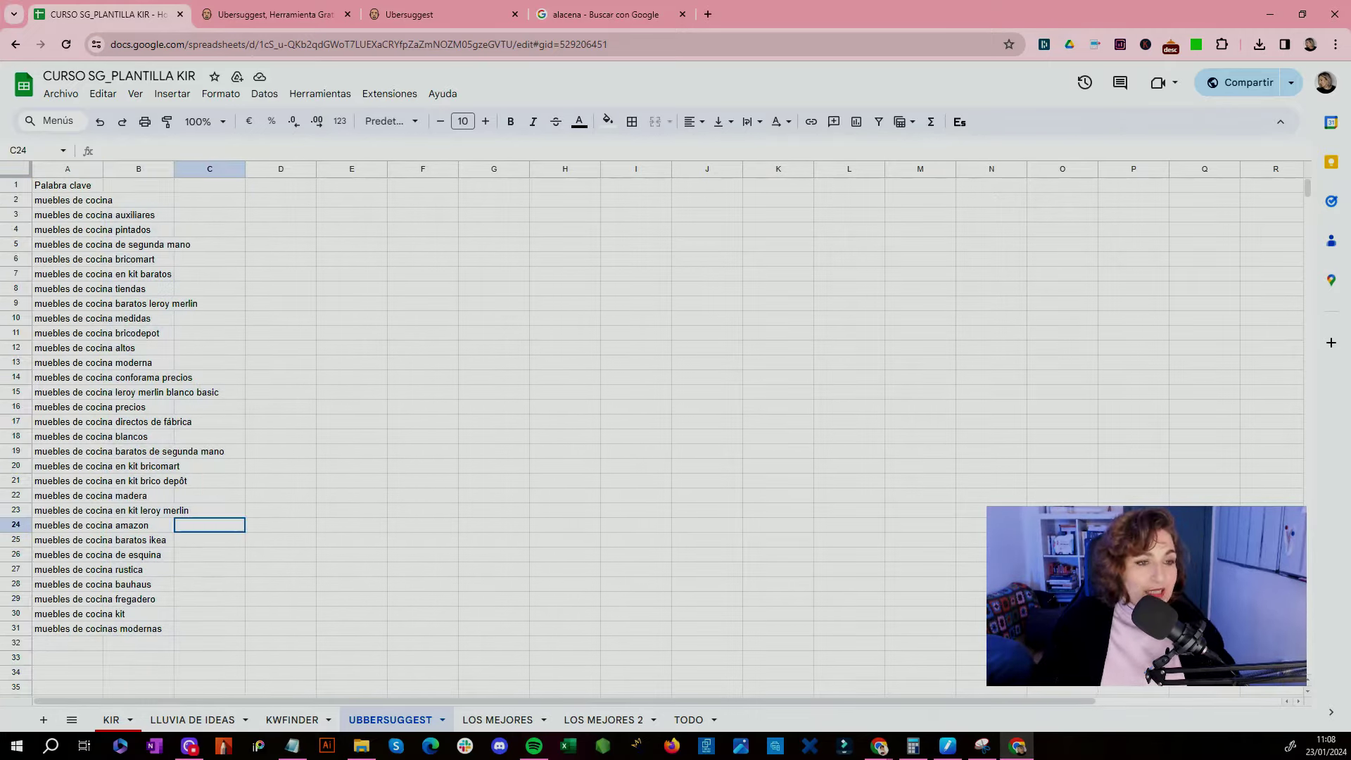
# Step: Add a filter to the header row, use it to remove the leroy, amazon and ikea keyword rows, and reset the filter
pyautogui.click(16, 185)
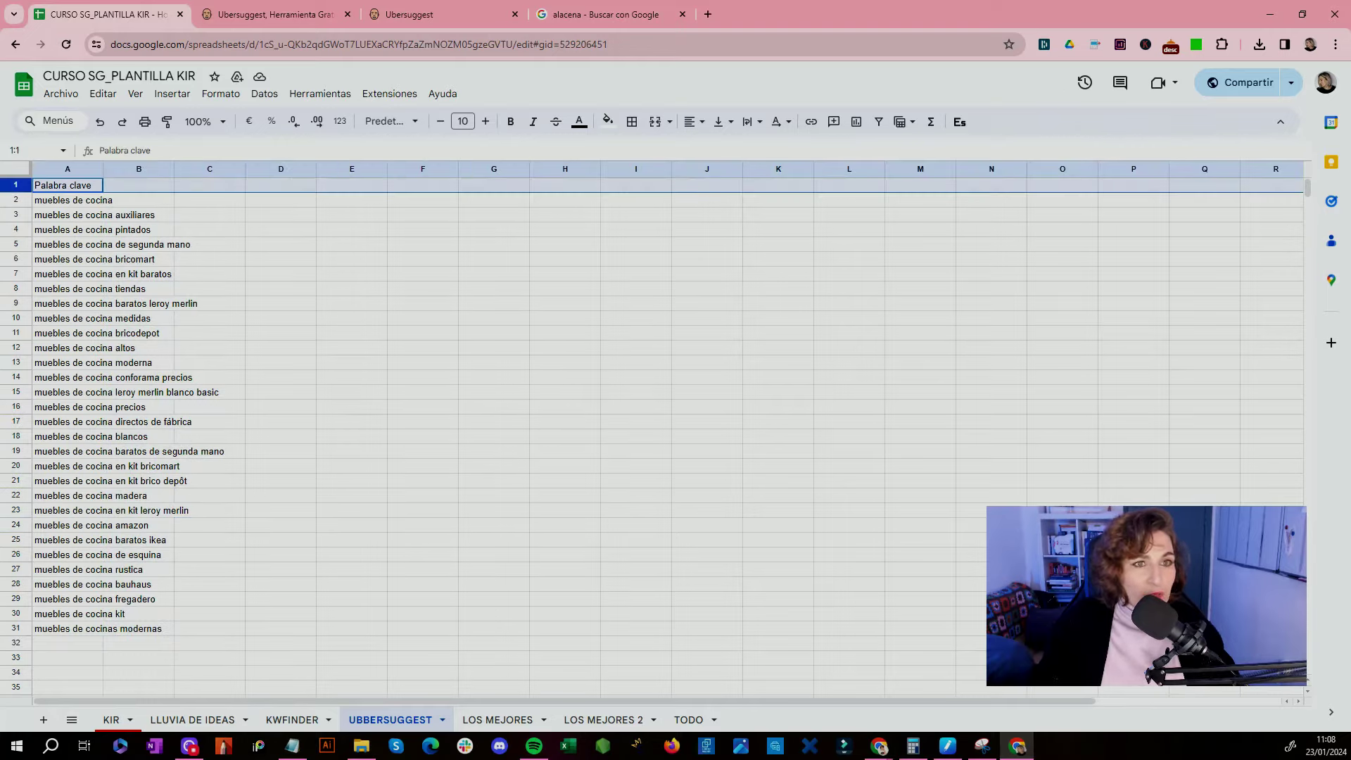
pyautogui.click(879, 122)
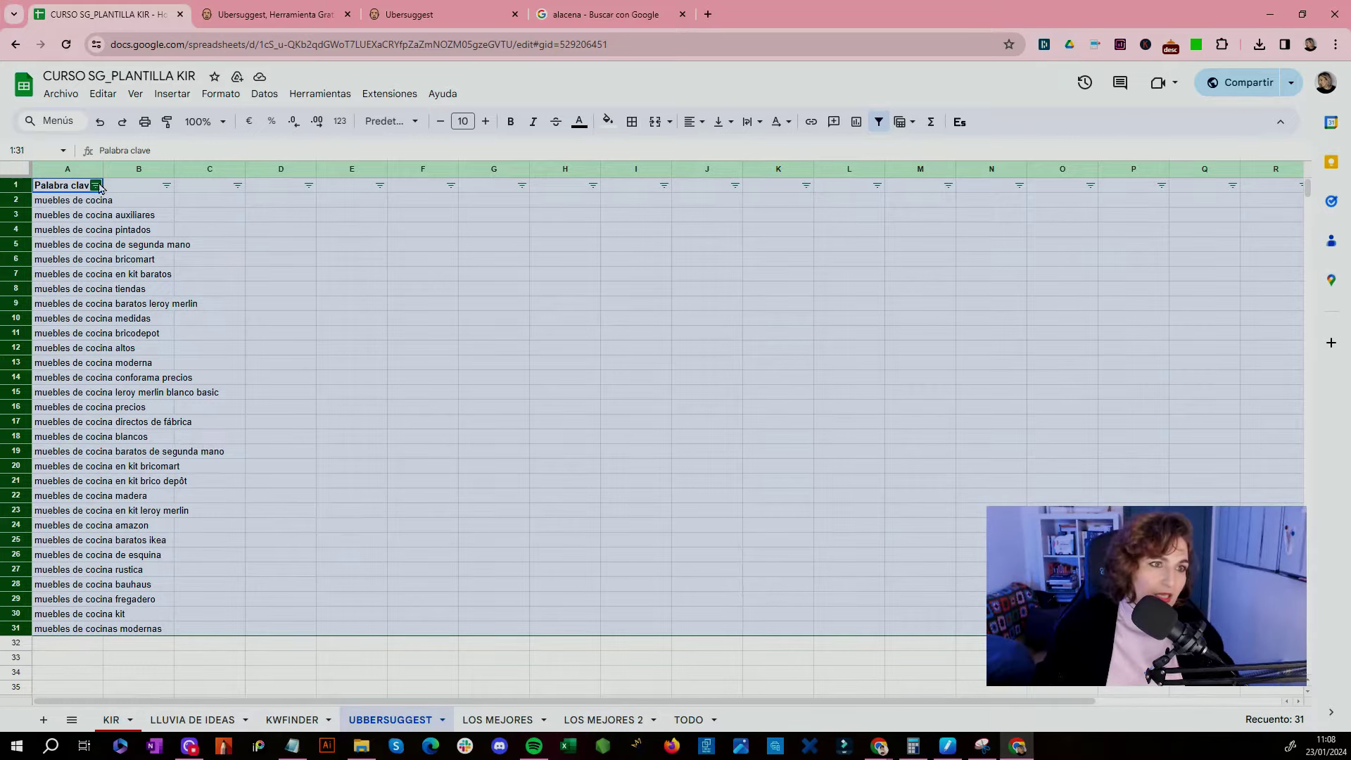
pyautogui.click(96, 185)
pyautogui.click(150, 314)
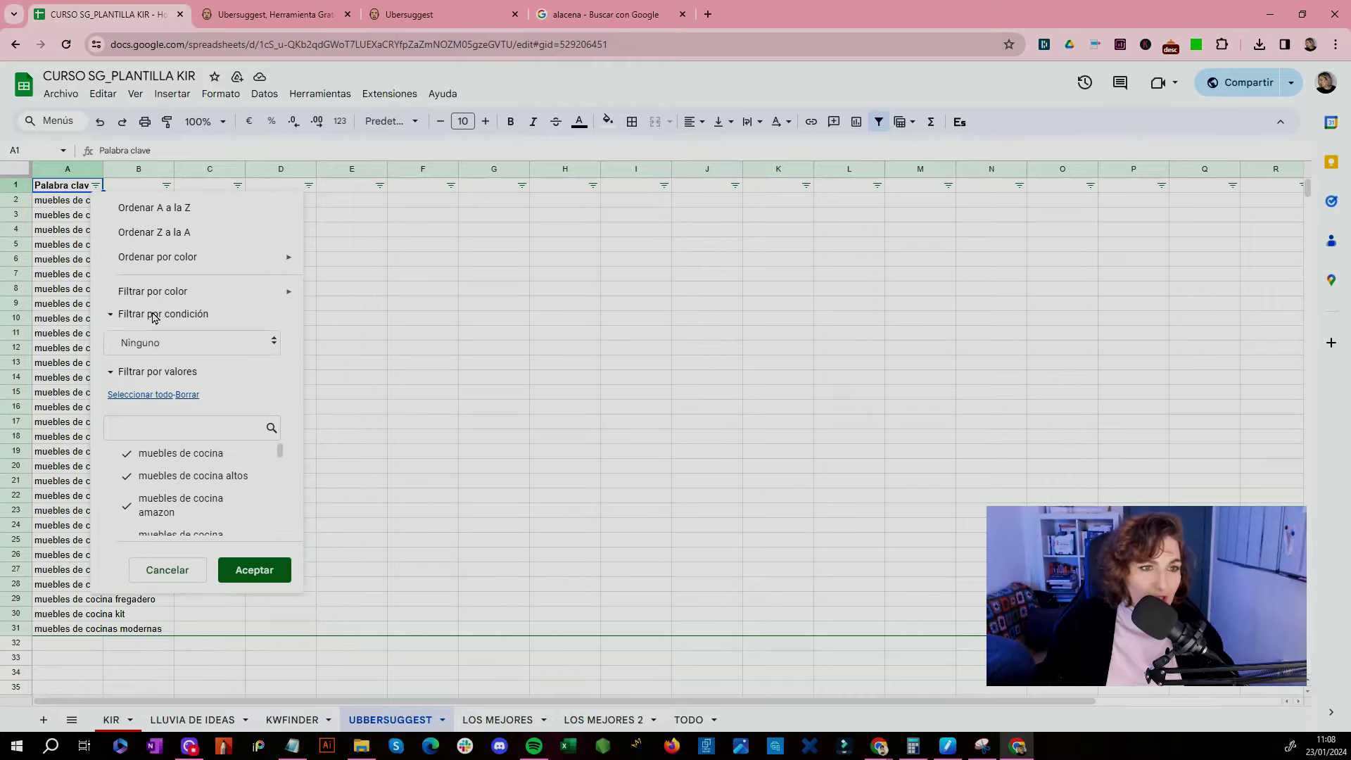
pyautogui.click(141, 342)
pyautogui.click(174, 382)
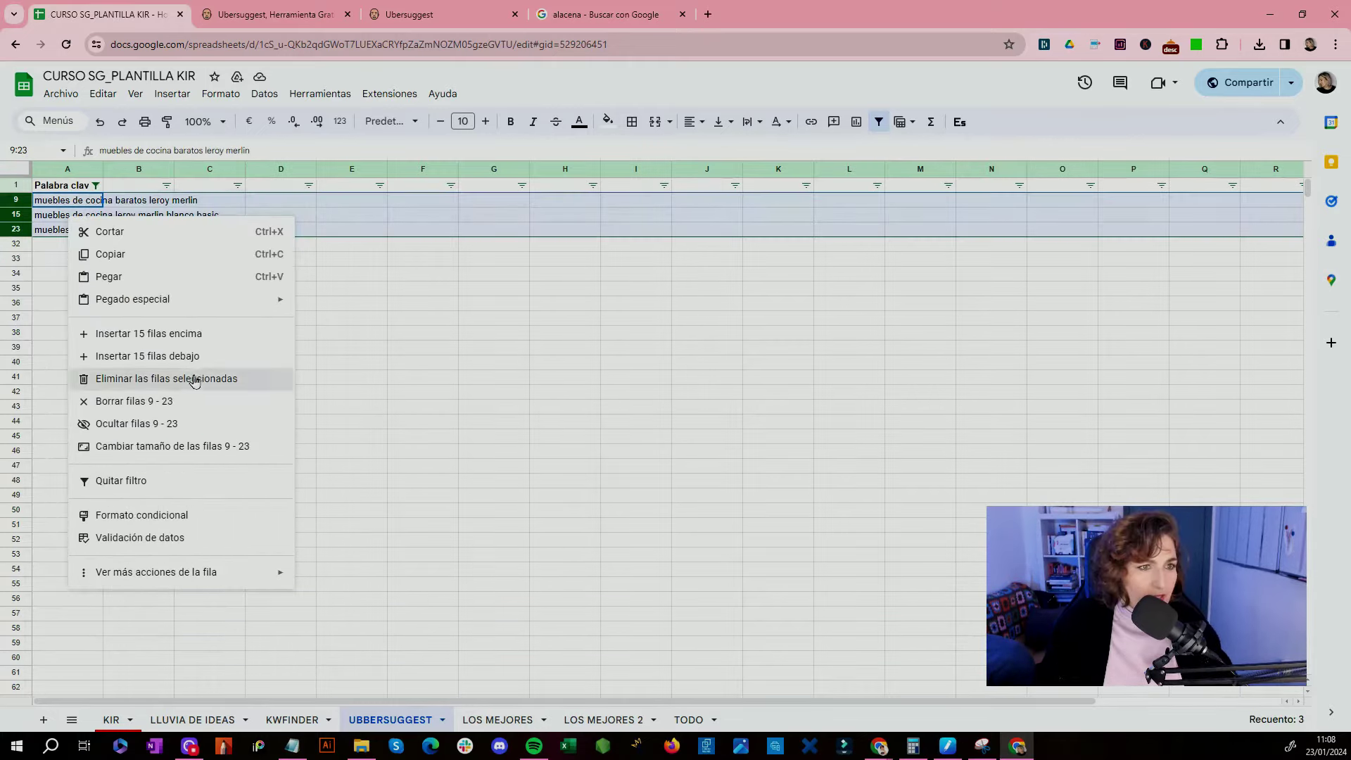
pyautogui.click(169, 383)
pyautogui.click(96, 185)
pyautogui.click(252, 453)
# Step: Delete the row with the keyword "muebles de cocina bricomart"
pyautogui.click(144, 264)
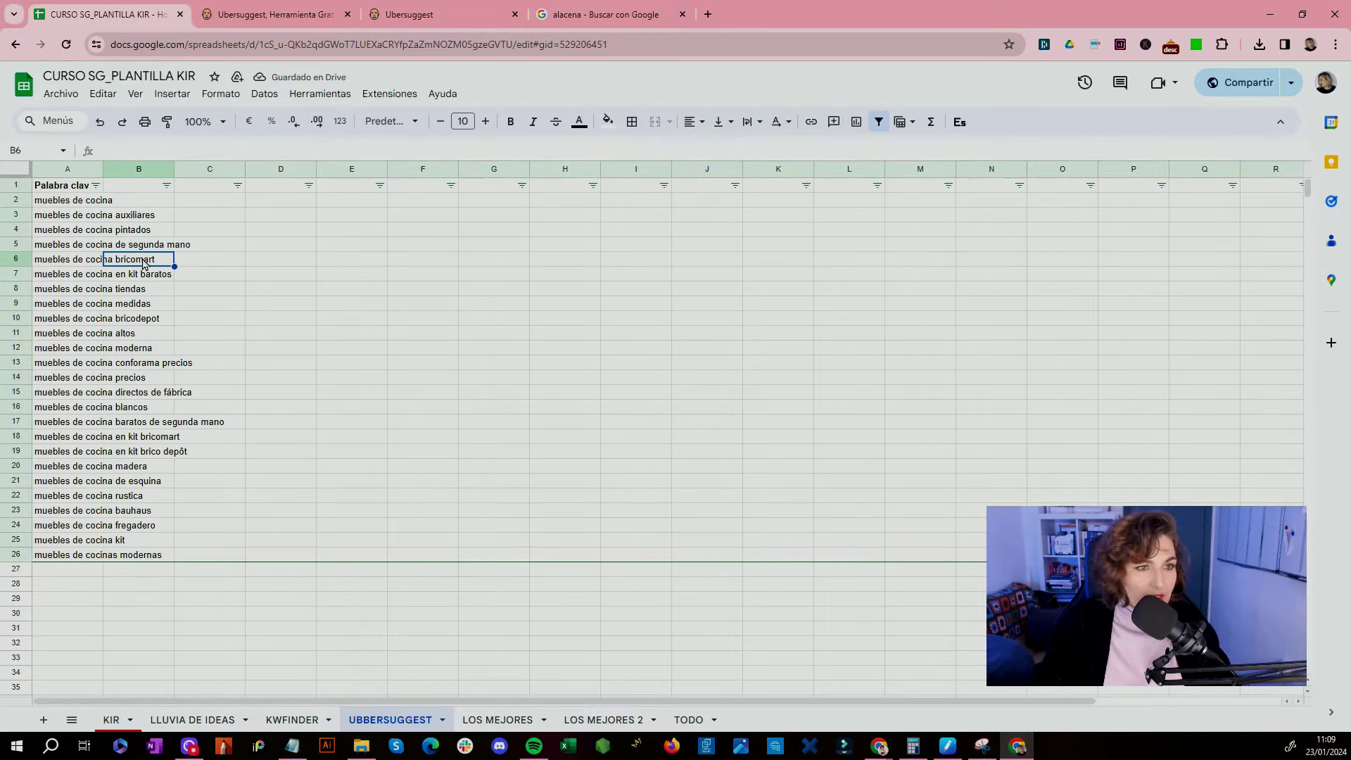
pyautogui.click(55, 262)
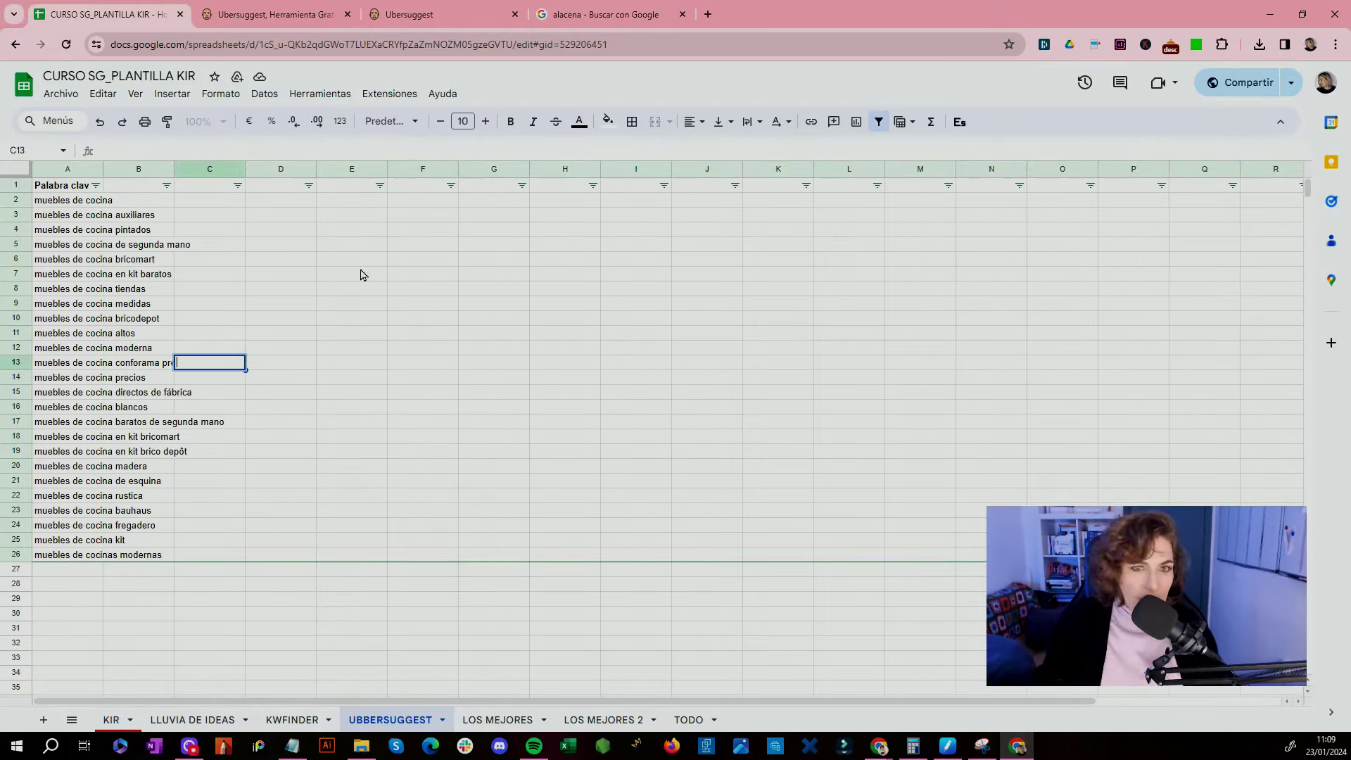
pyautogui.click(144, 515)
pyautogui.click(67, 510)
pyautogui.rightClick(16, 258)
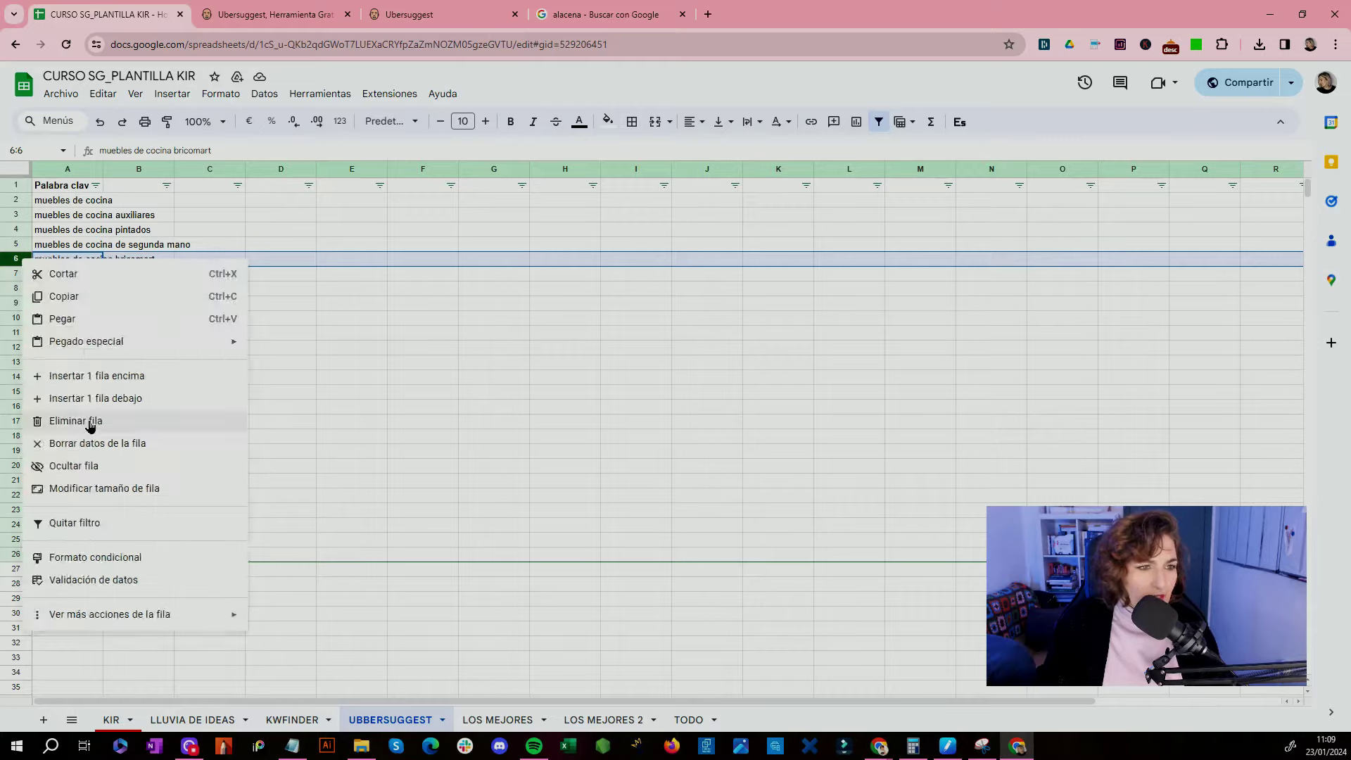
pyautogui.click(91, 422)
# Step: Switch to Notepad and add bricomart, conforama, fábrica, fabrica and brico depôt to the brand list on separate lines
pyautogui.hotkey('alt', 'Tab')
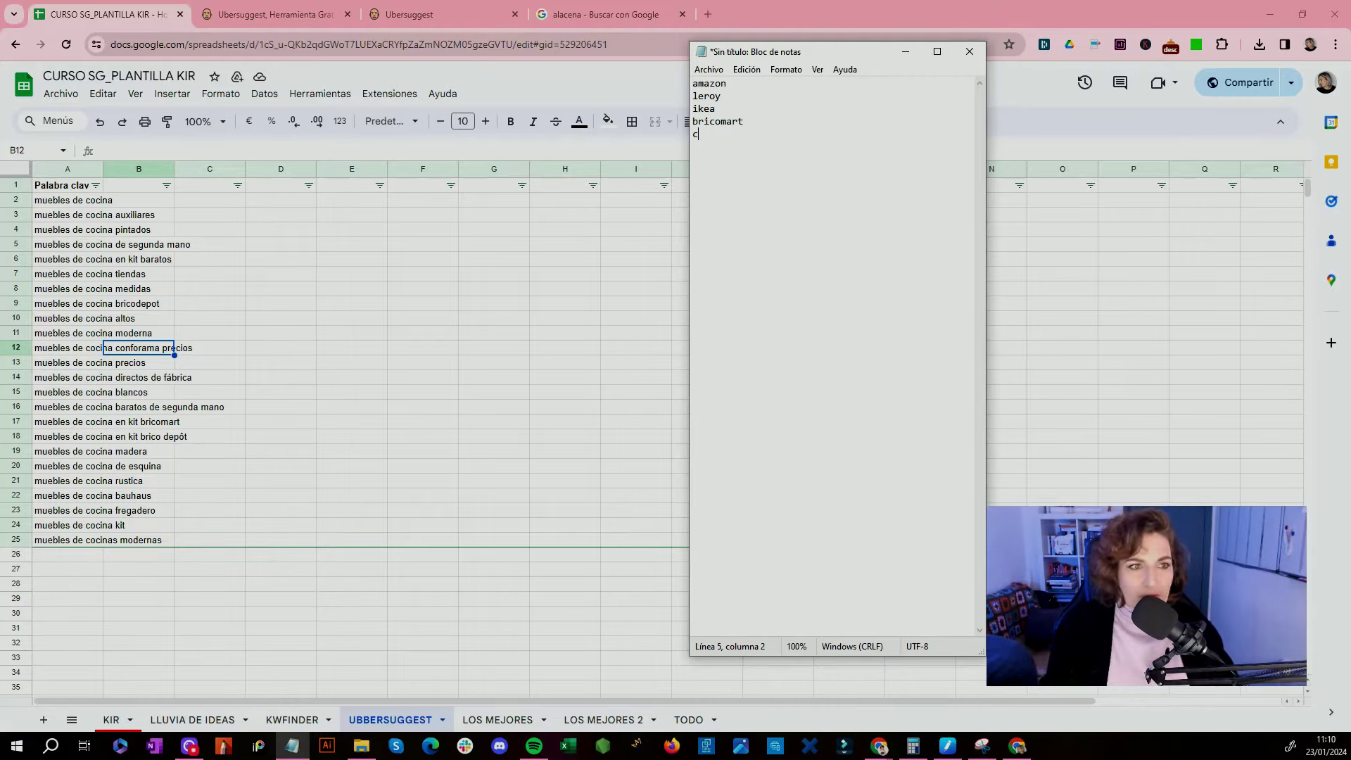
pyautogui.write('onforama')
pyautogui.press('Return')
pyautogui.write('fábrica')
pyautogui.press('Return')
pyautogui.write('fabrica')
pyautogui.press('Return')
pyautogui.write('brico depôt')
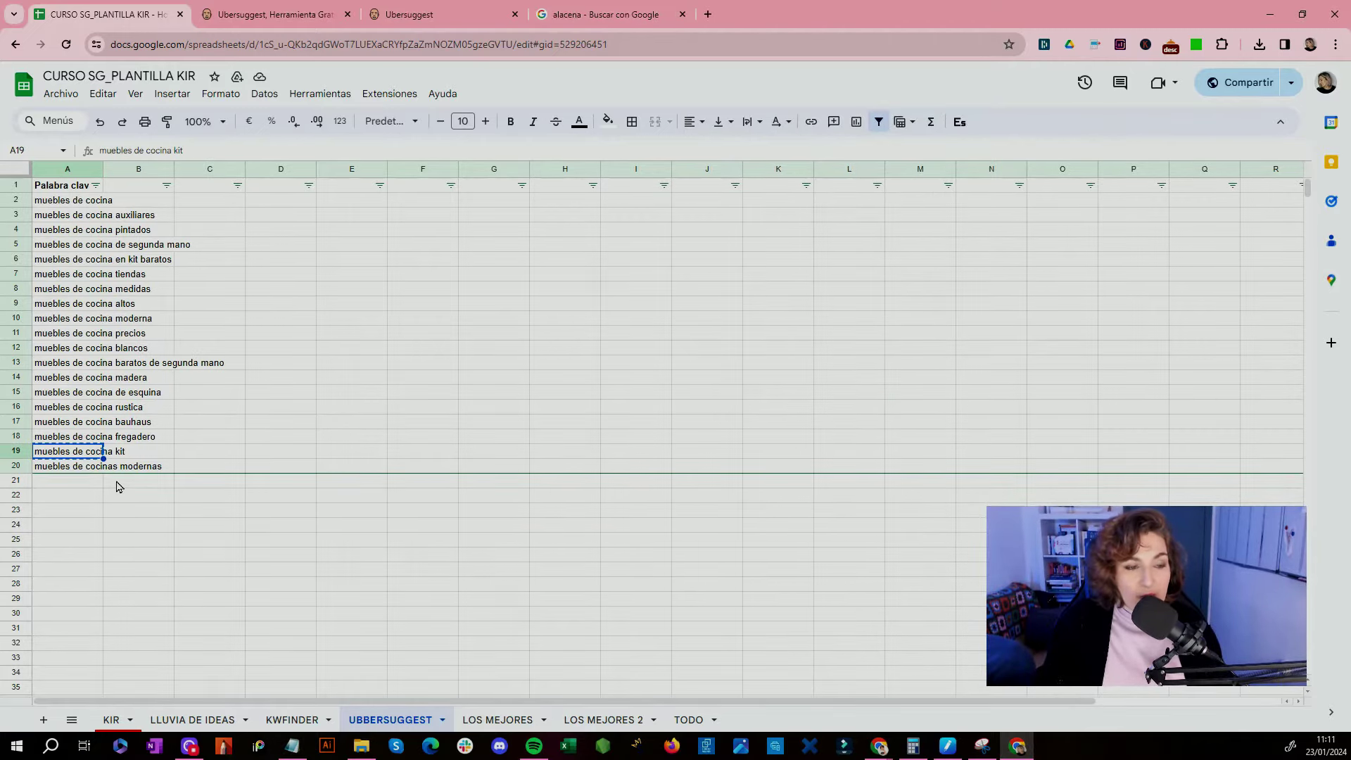
# Step: Search Google for "muebles de cocina kit" and open the CocinasKitOnline.com result in a new tab
pyautogui.click(278, 11)
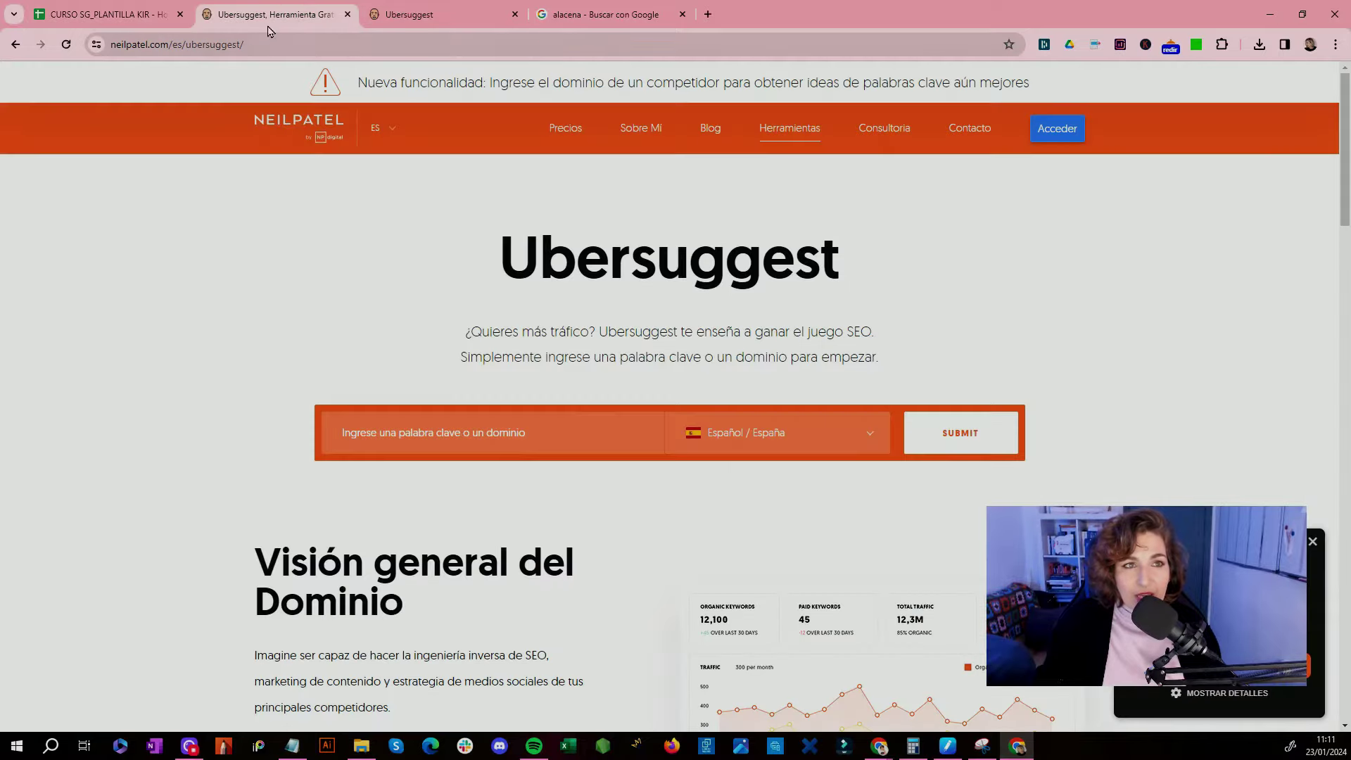
pyautogui.click(265, 39)
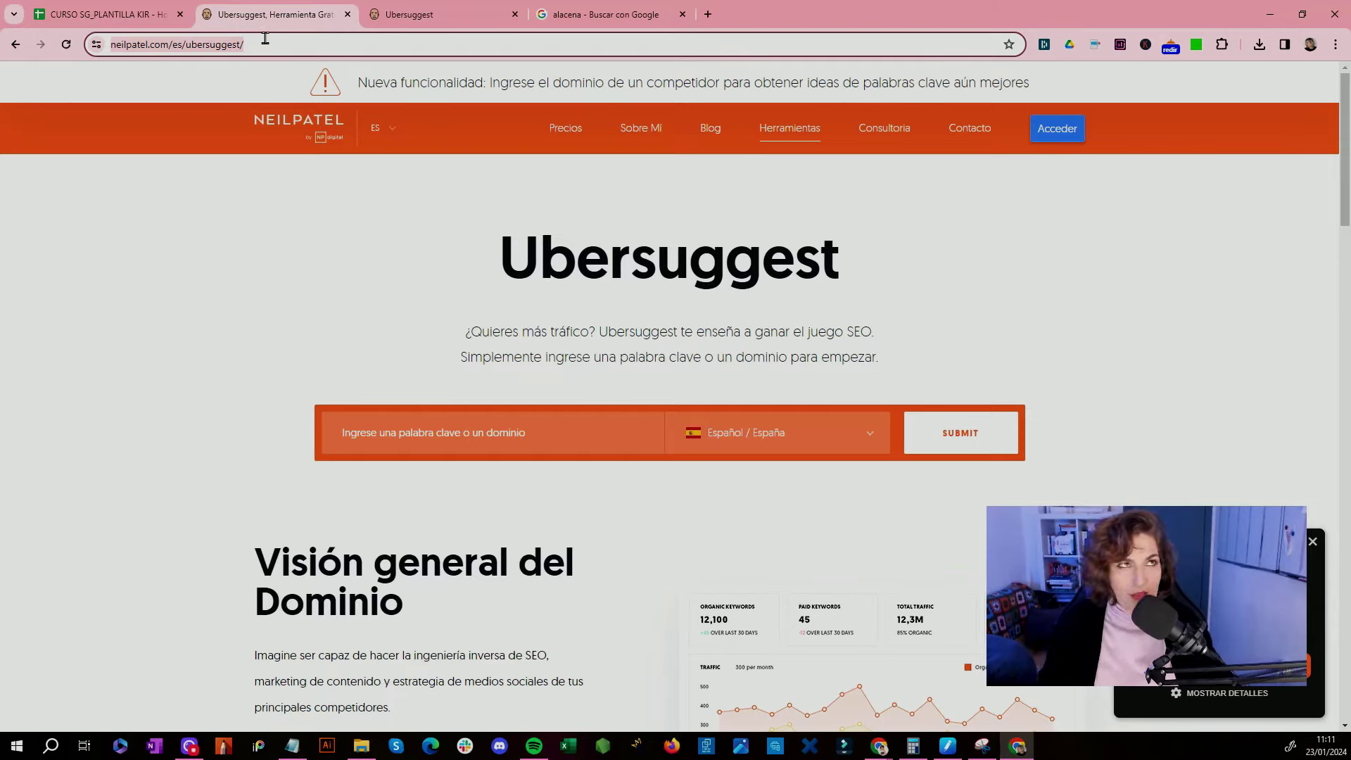
pyautogui.write('muebles de cocina kit')
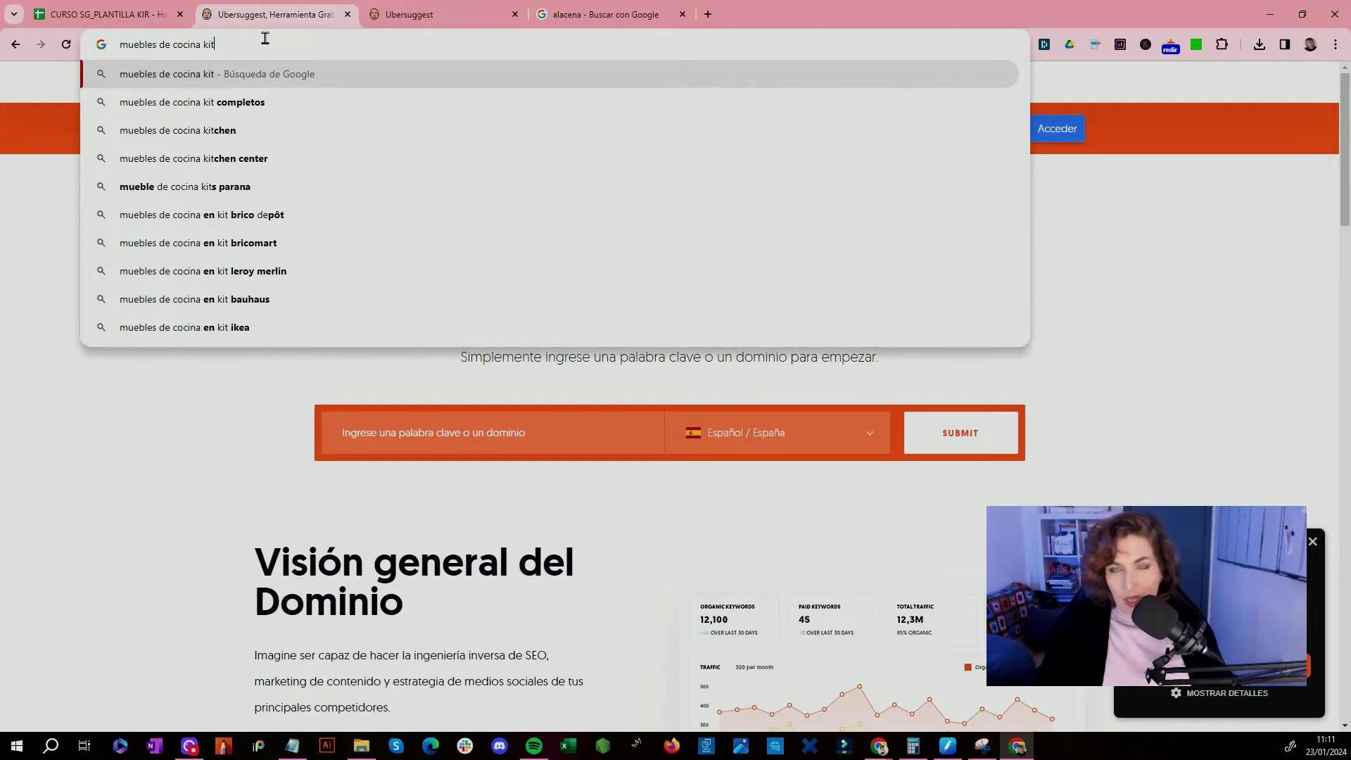
pyautogui.press('Return')
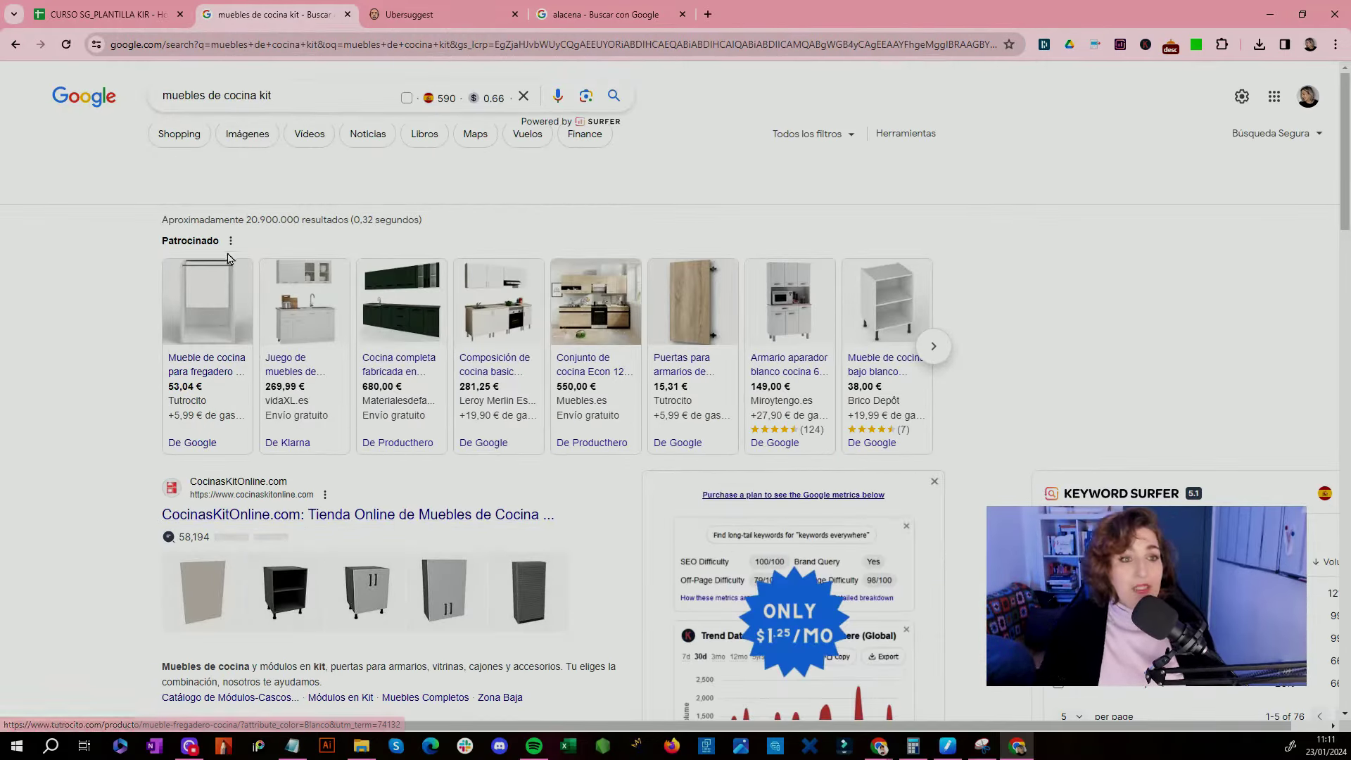
pyautogui.rightClick(271, 516)
pyautogui.click(317, 528)
# Step: Review the Google results and add "modulos de cocina en kit" in cell A2 of the LLUVIA DE IDEAS sheet
pyautogui.scroll(-1, 340, 479)
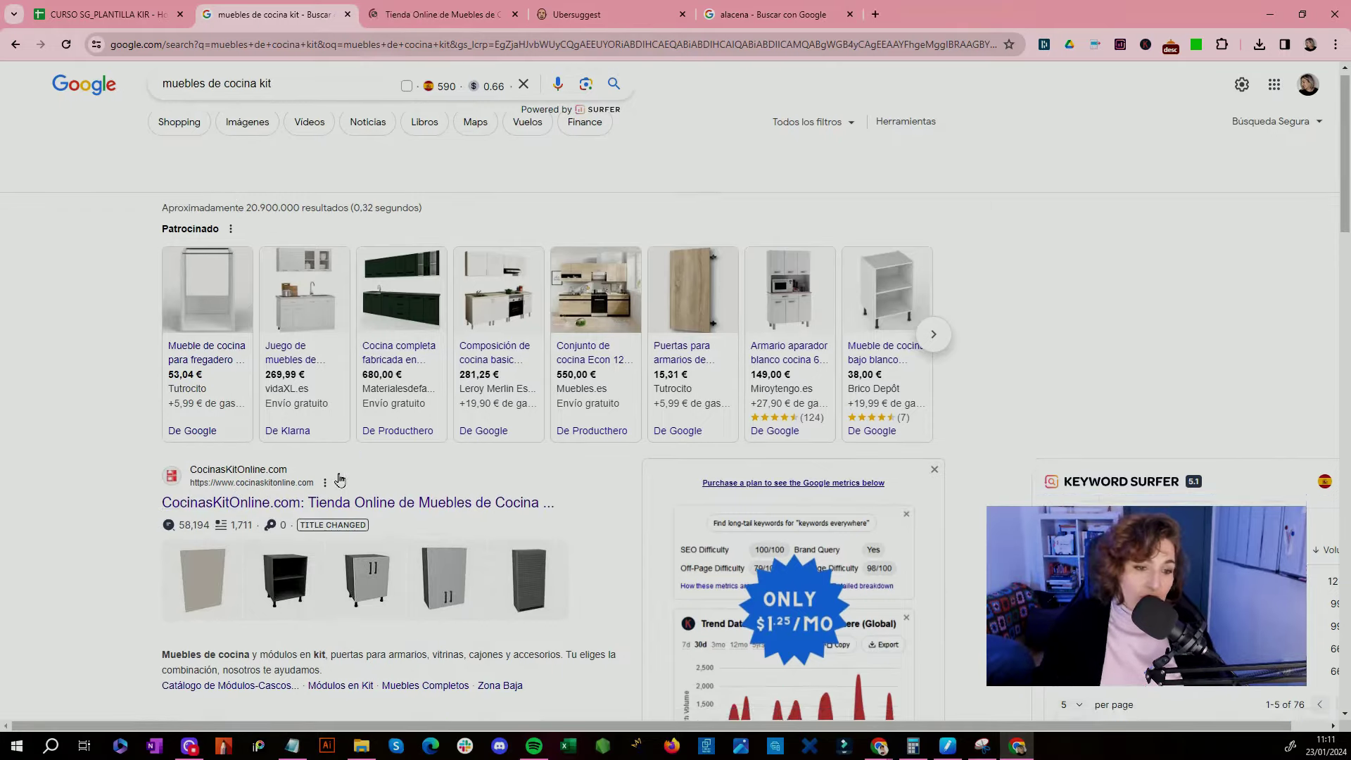
pyautogui.scroll(-6, 340, 480)
pyautogui.scroll(-4, 220, 479)
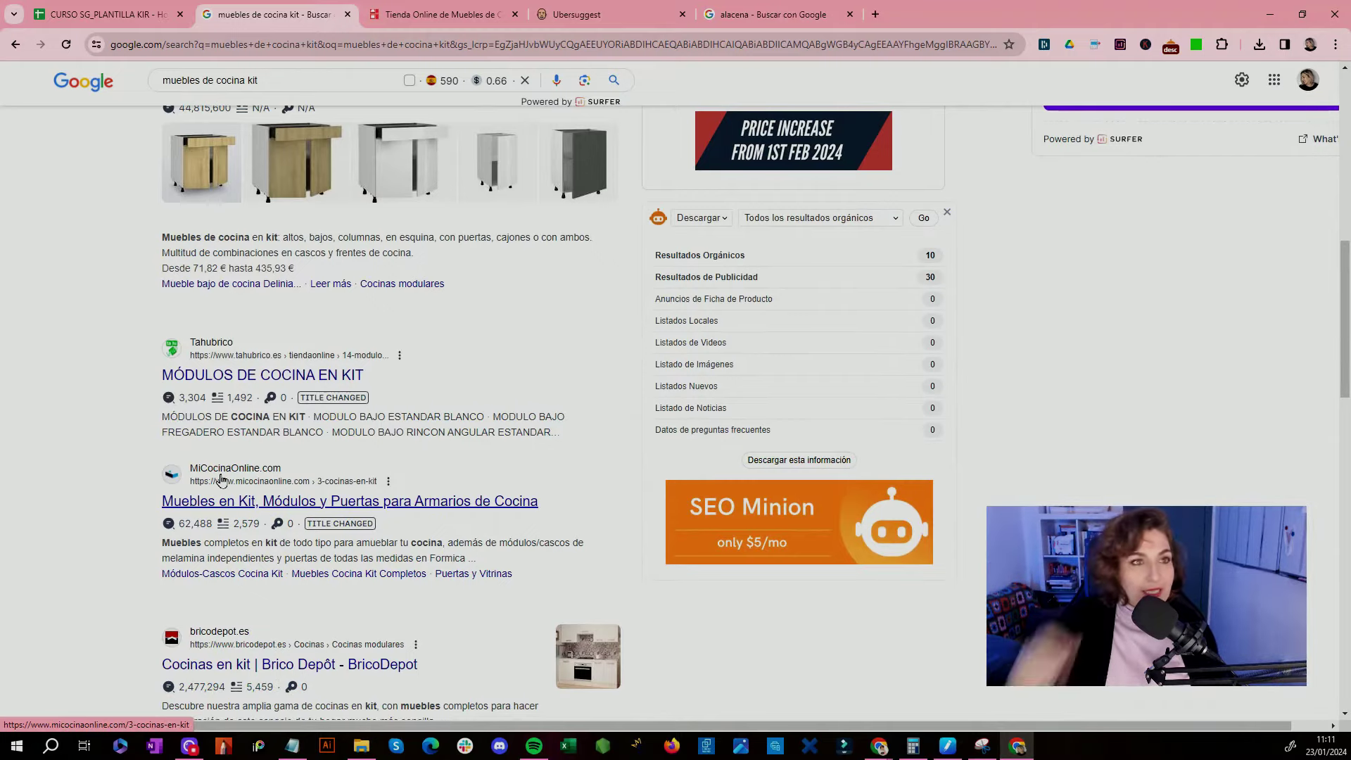
pyautogui.click(91, 13)
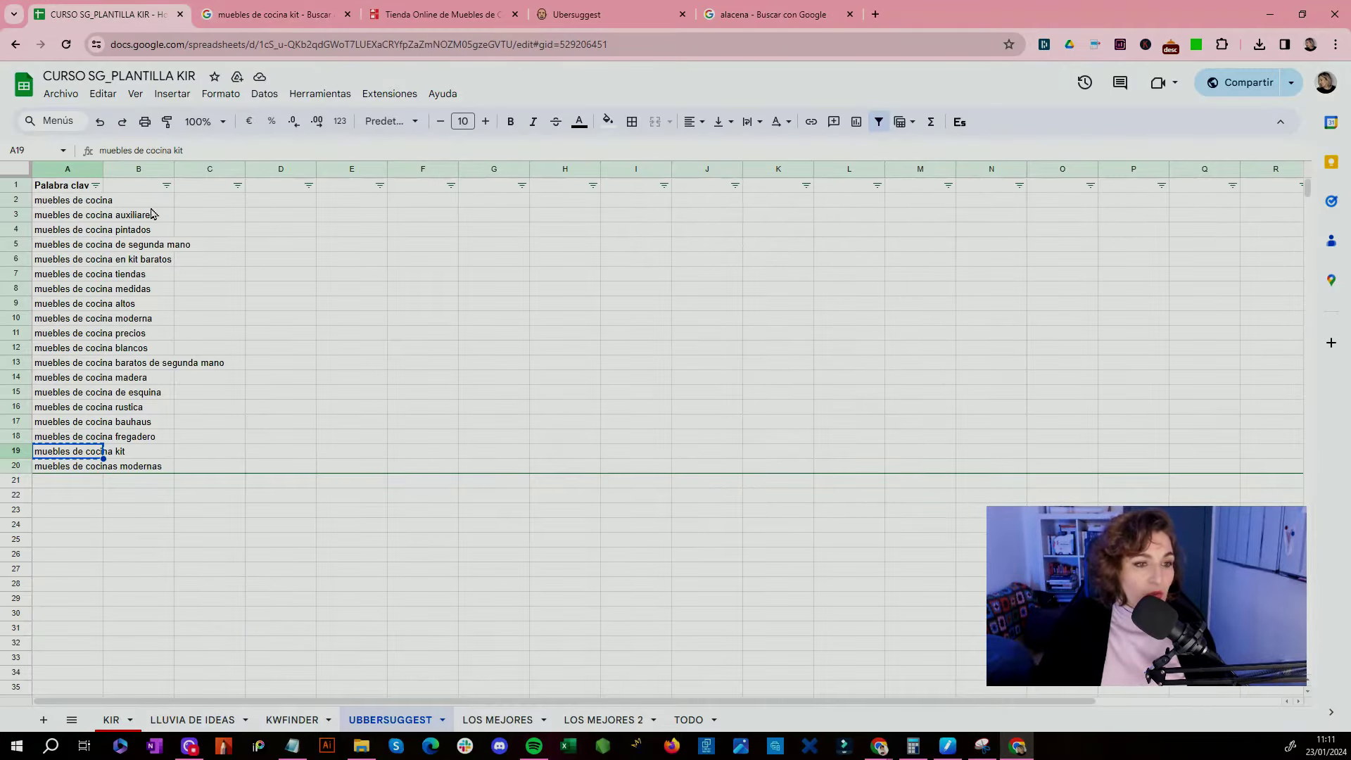
pyautogui.click(247, 10)
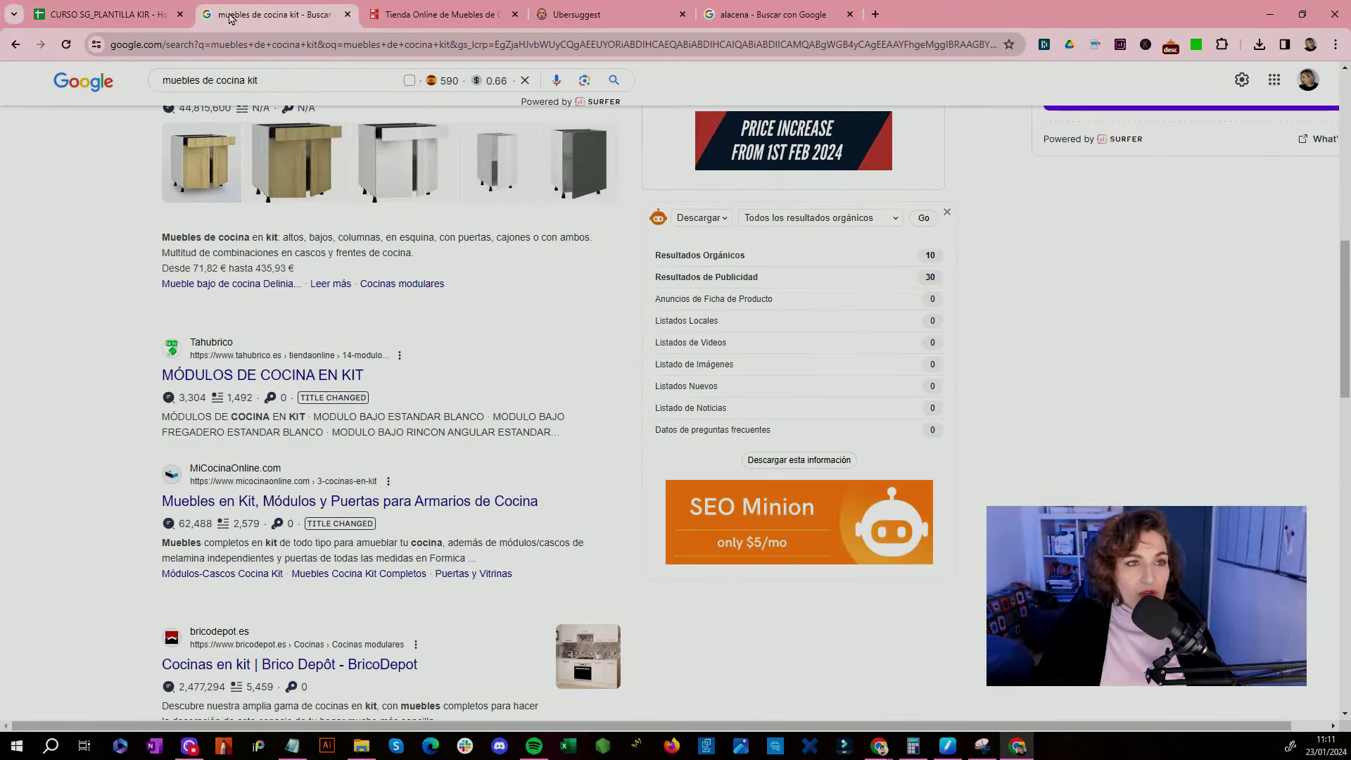
pyautogui.click(139, 11)
pyautogui.click(189, 719)
pyautogui.click(79, 202)
pyautogui.write('modulos de cocina en k')
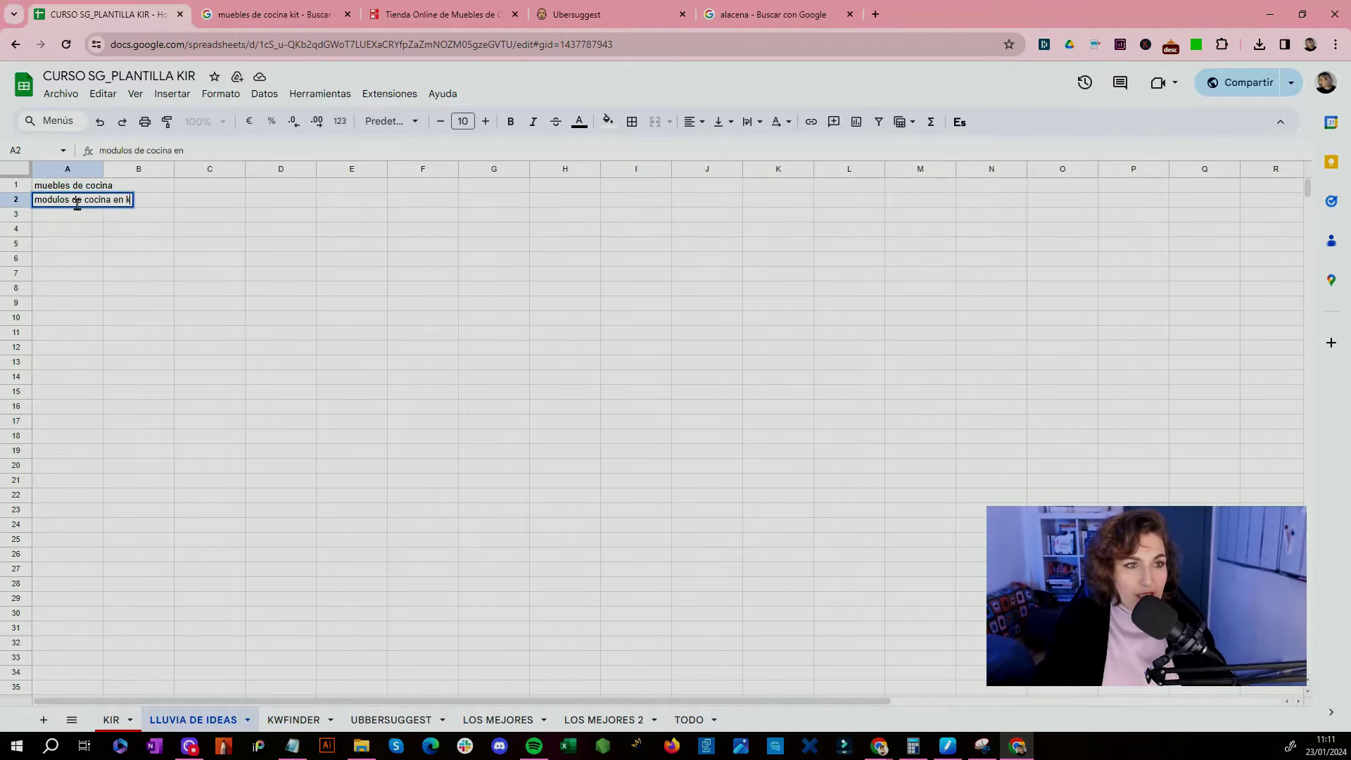
# Step: Review the remaining Google results for the kit keyword and search Google for the sheet keyword "muebles de cocina bauhaus"
pyautogui.click(258, 15)
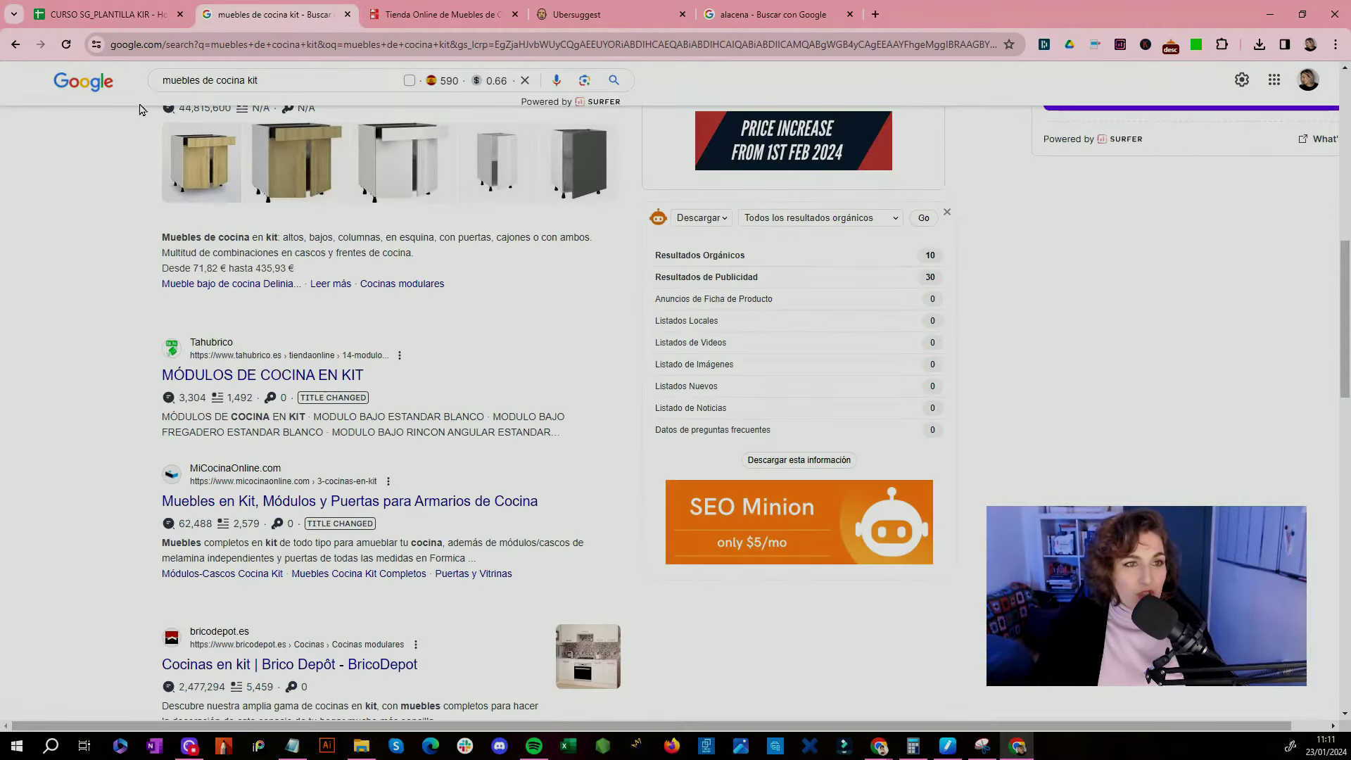
pyautogui.scroll(-15, 427, 489)
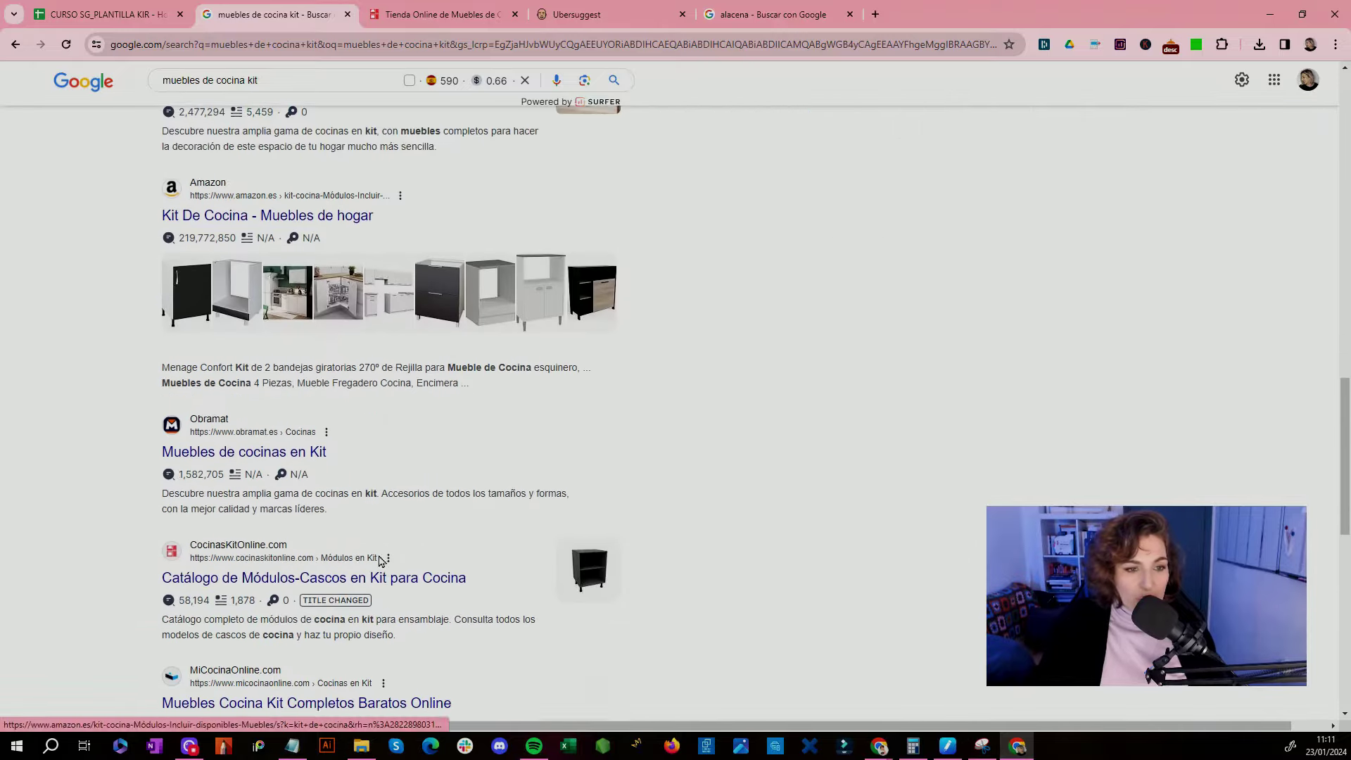
pyautogui.scroll(5, 256, 394)
pyautogui.scroll(3, 256, 395)
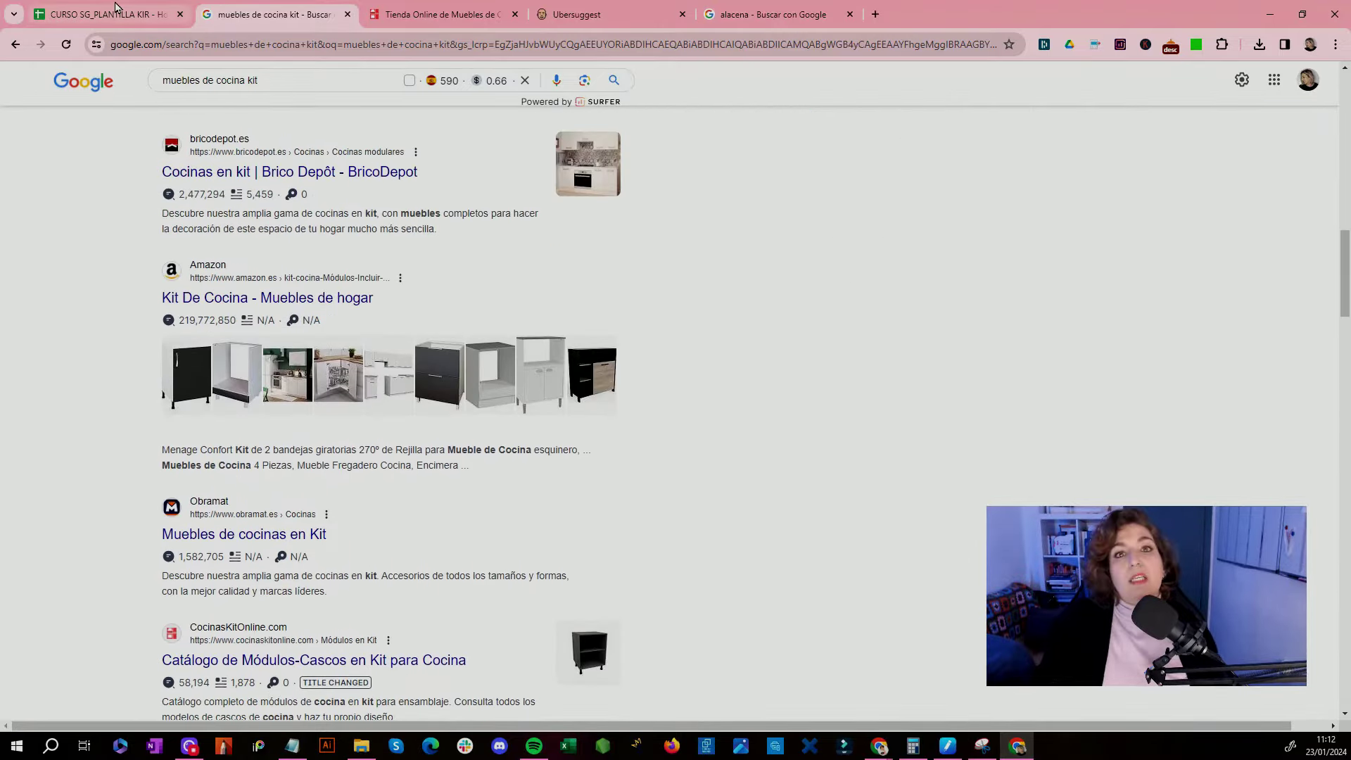
pyautogui.click(115, 8)
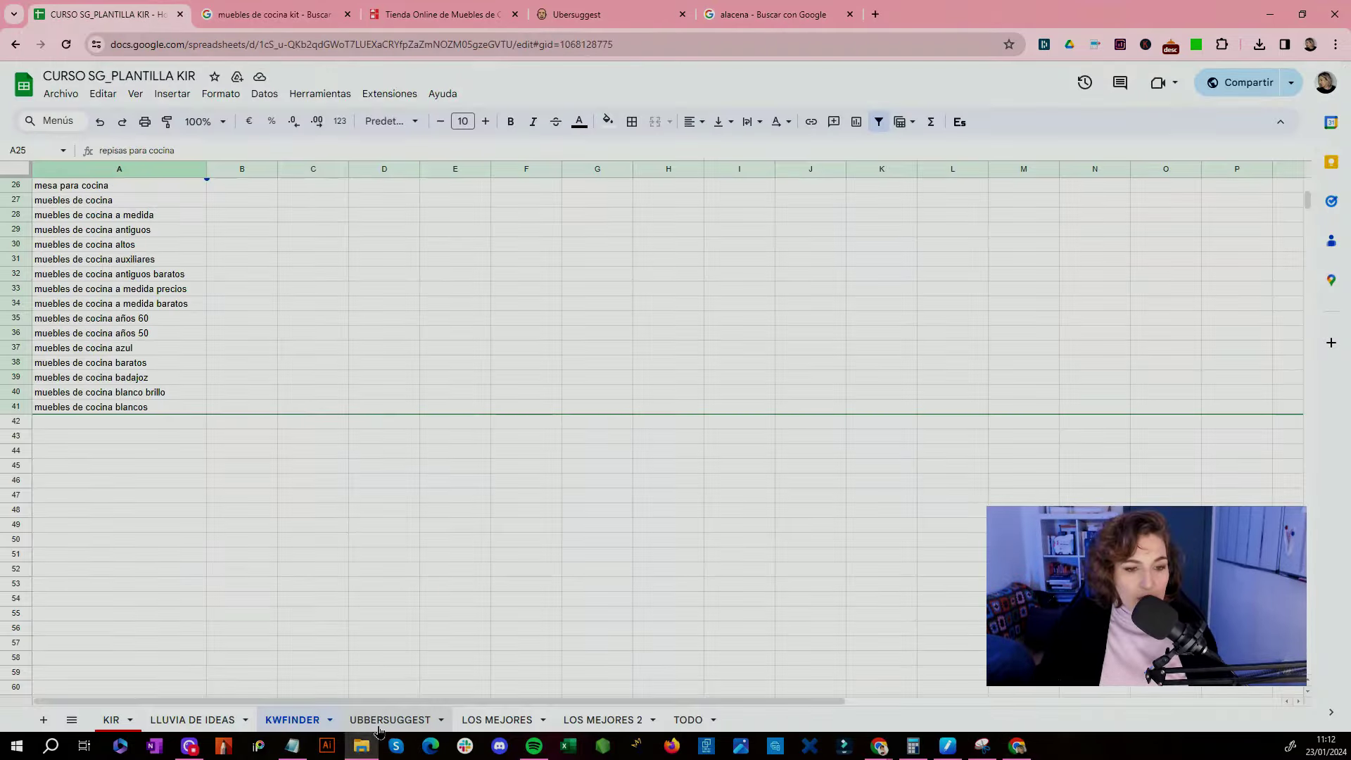
pyautogui.click(384, 720)
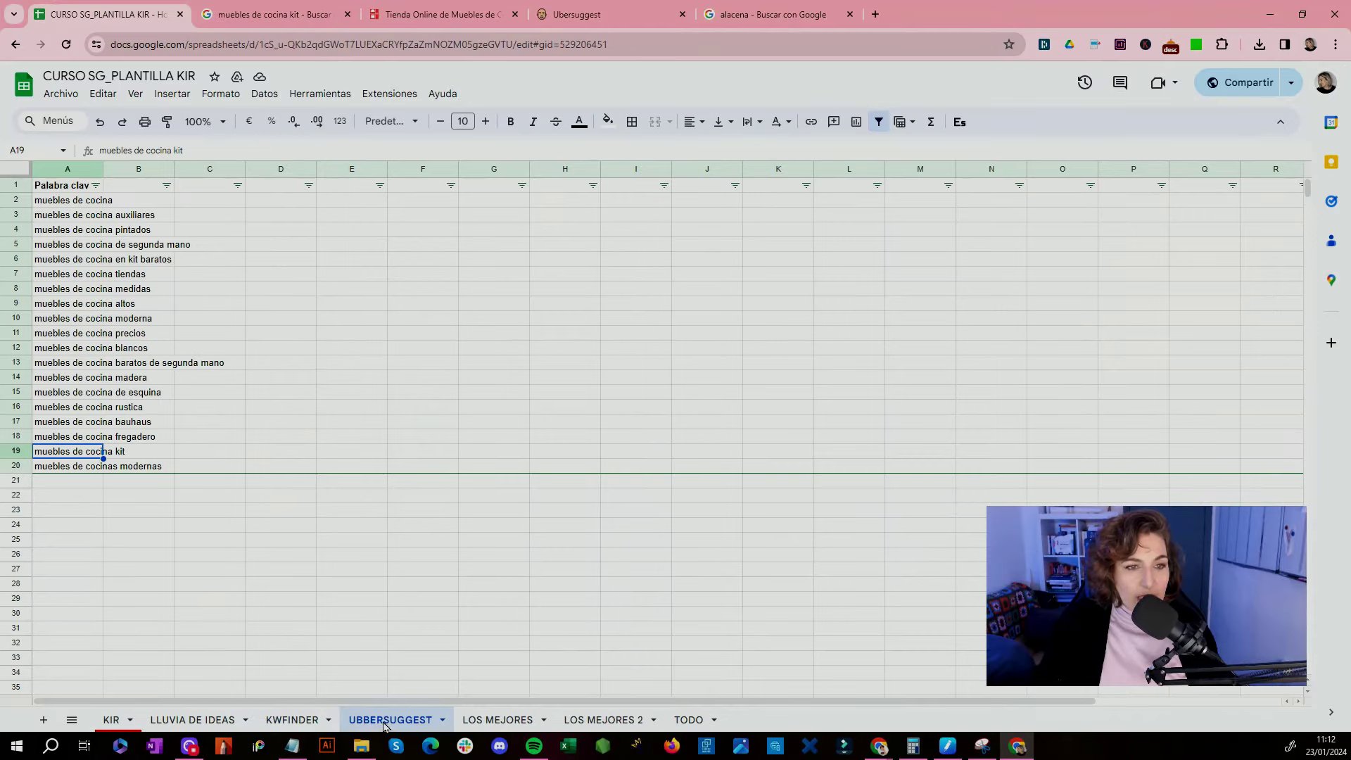
pyautogui.click(62, 423)
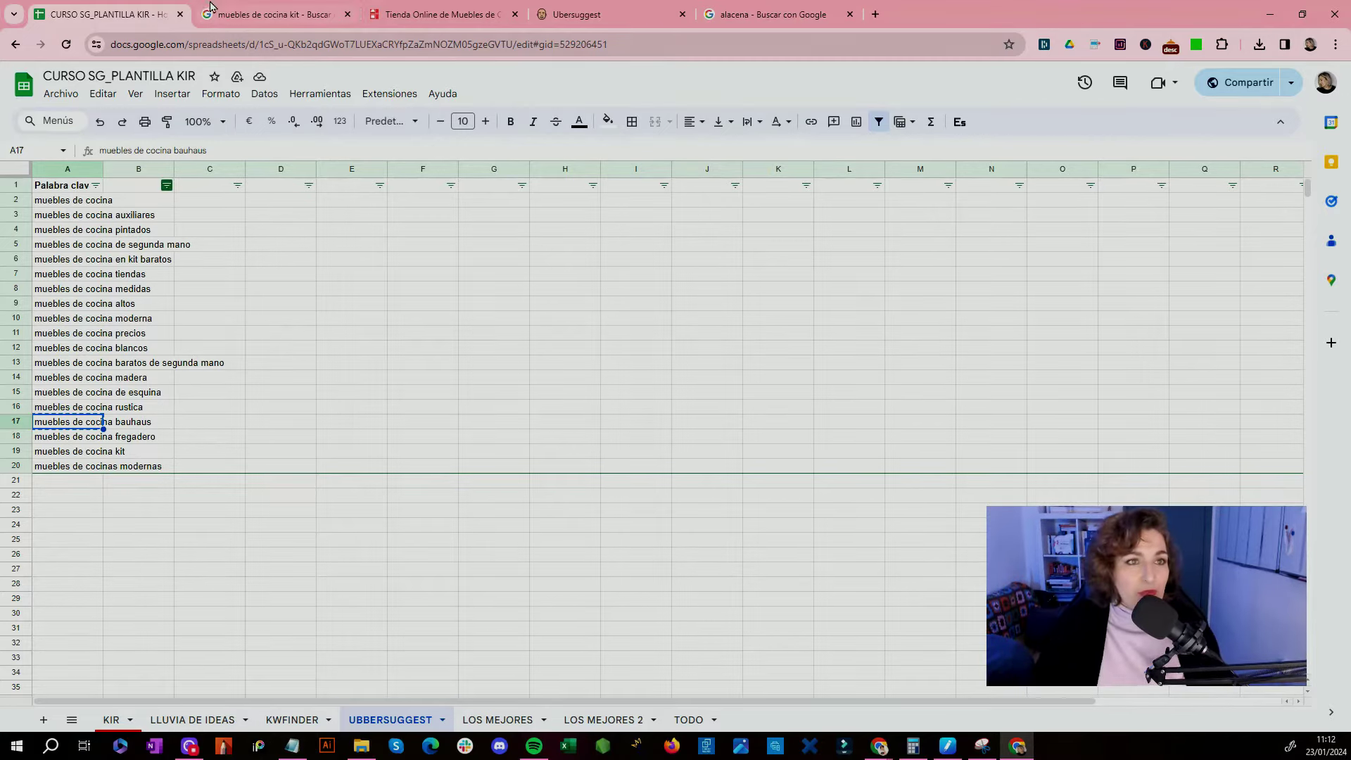
pyautogui.click(254, 14)
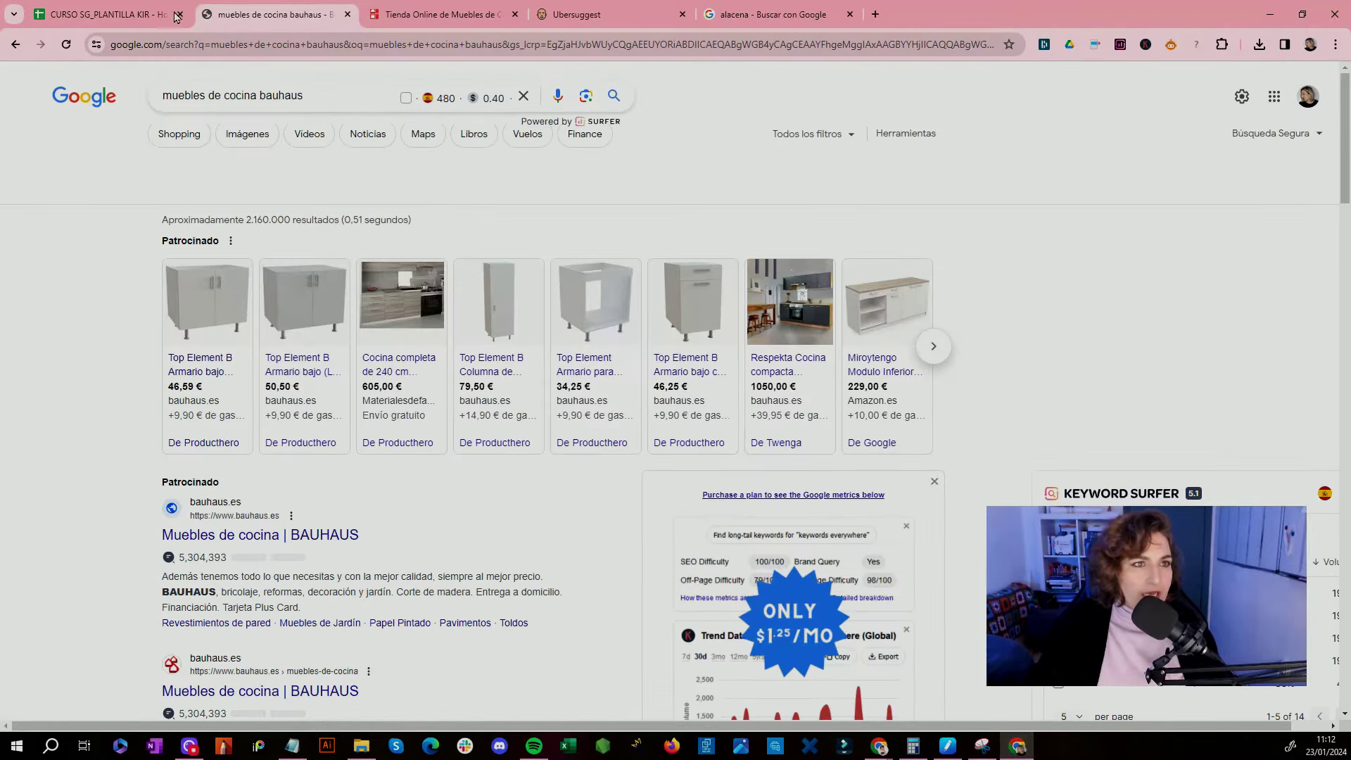
# Step: Delete the row with the keyword "muebles de cocina bauhaus" from the UBBERSUGGEST sheet
pyautogui.click(171, 14)
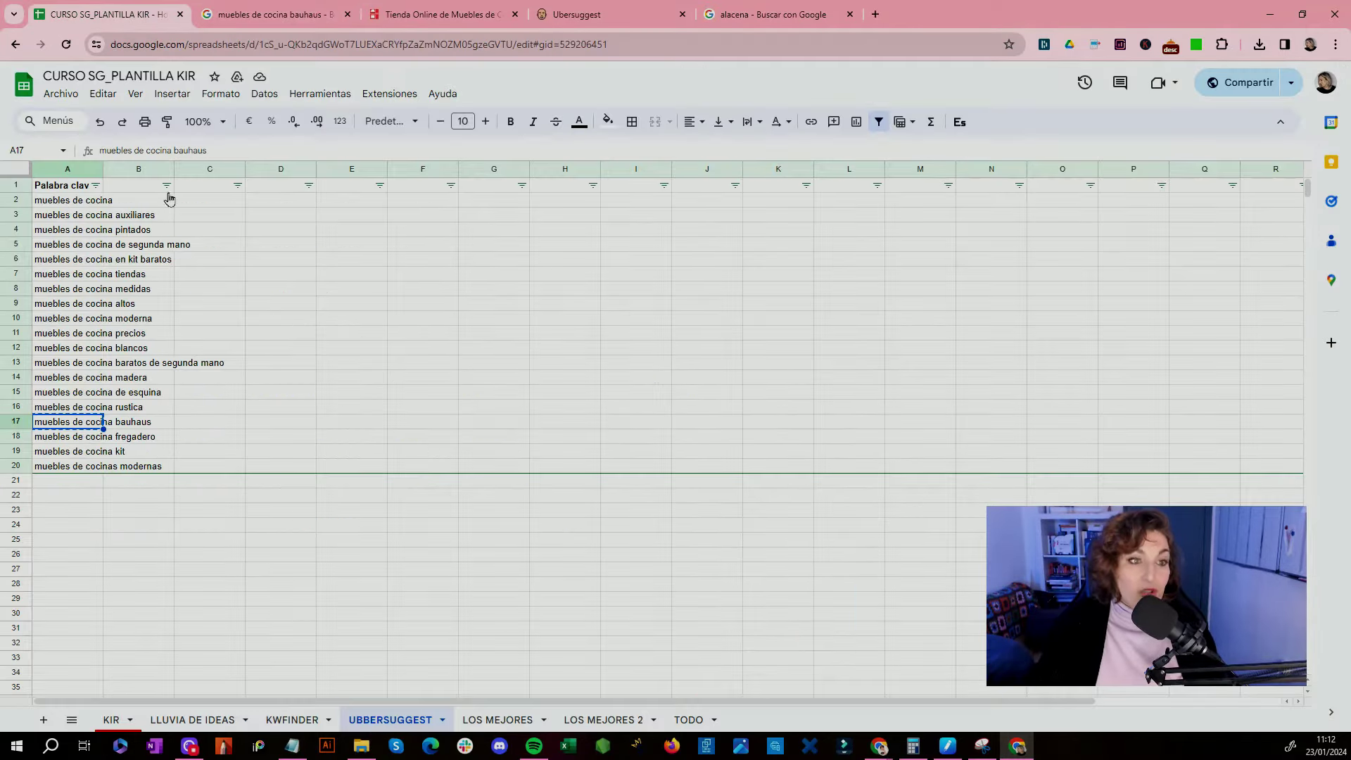
pyautogui.click(15, 421)
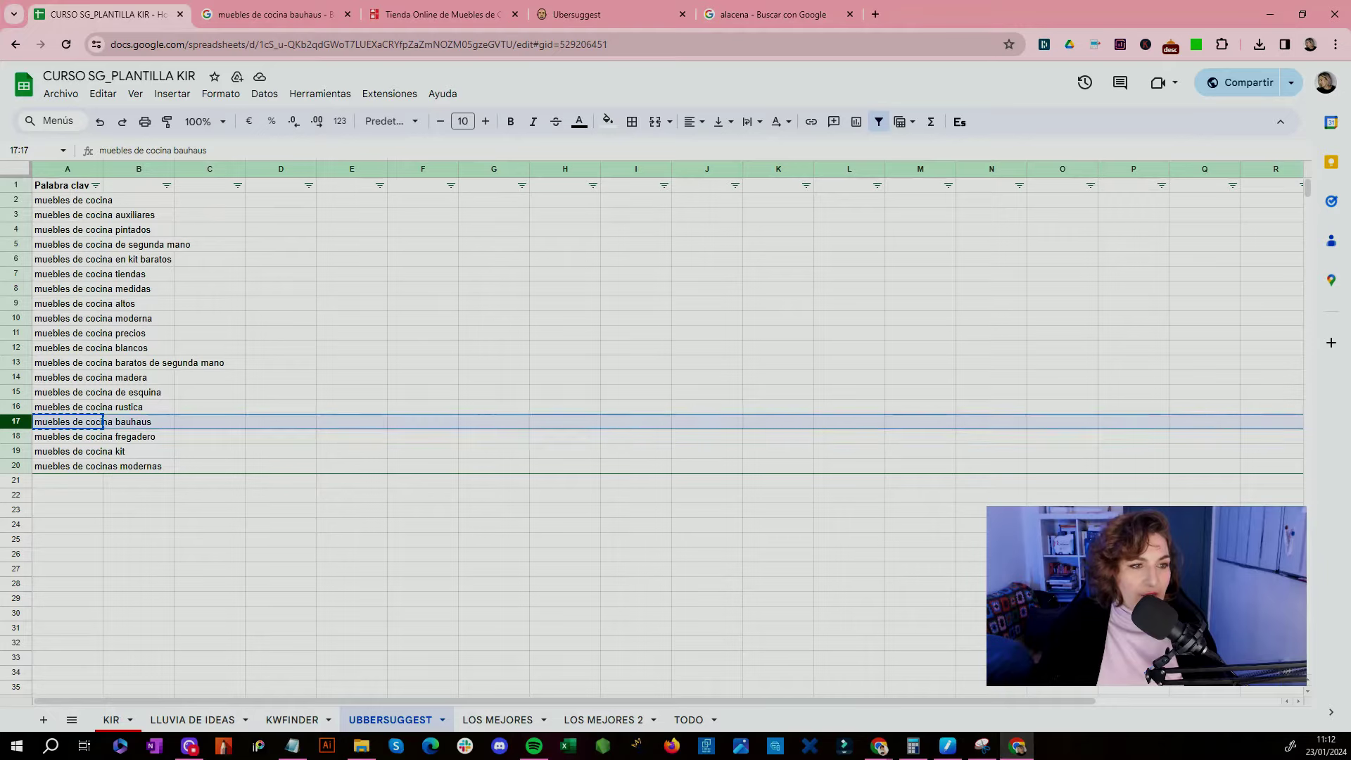
pyautogui.hotkey('ctrl', '-')
# Step: Check the brand list in Notepad and delete the "segunda mano" keyword rows from the UBBERSUGGEST sheet
pyautogui.click(89, 366)
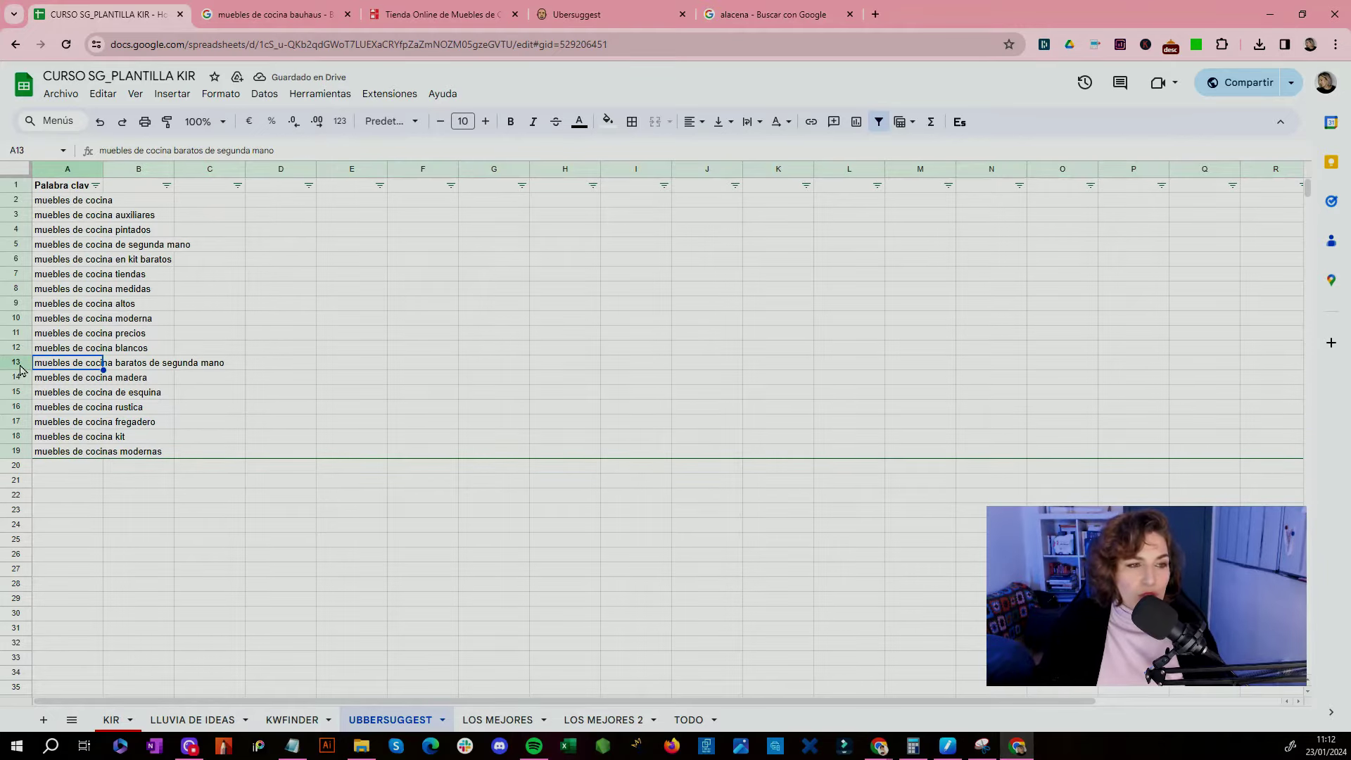
pyautogui.click(292, 746)
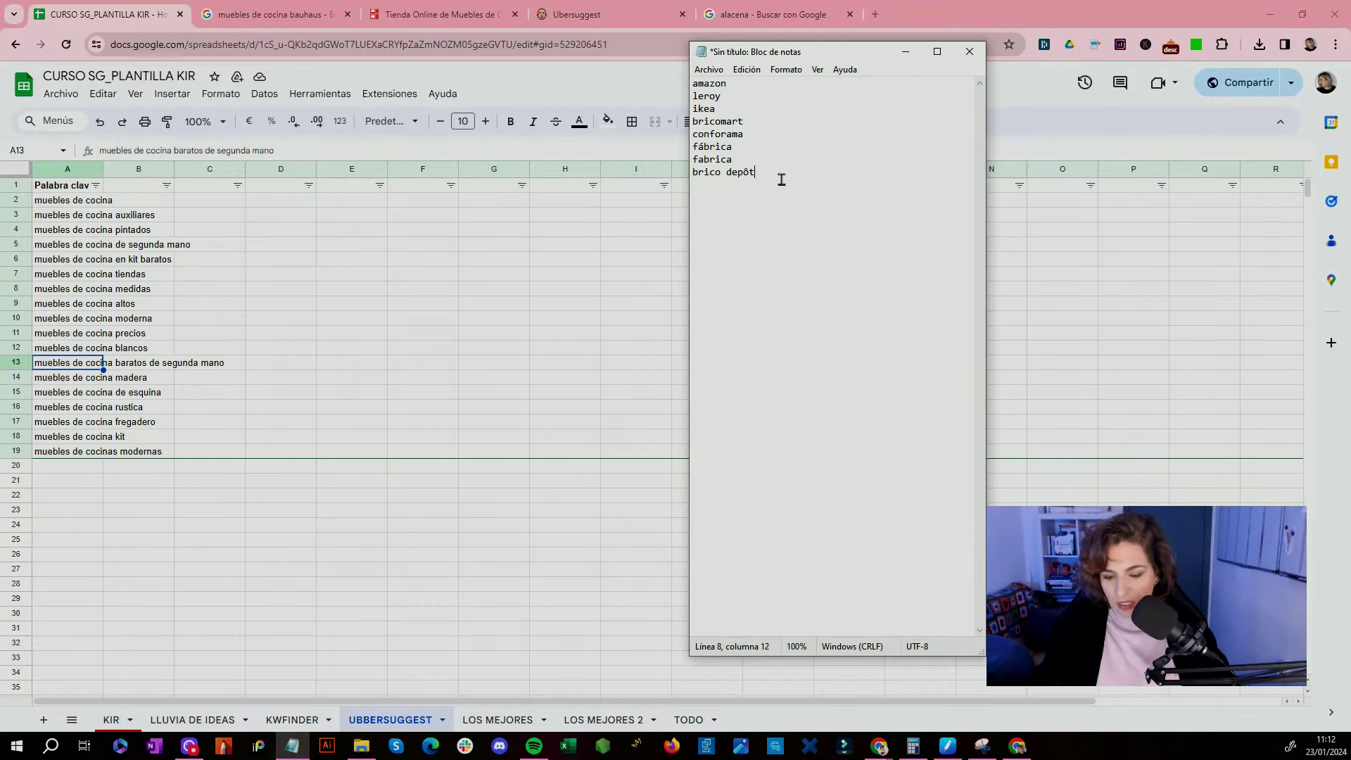
pyautogui.hotkey('alt', 'Tab')
pyautogui.hotkey('shift', 'space')
pyautogui.hotkey('ctrl', '-')
pyautogui.click(95, 337)
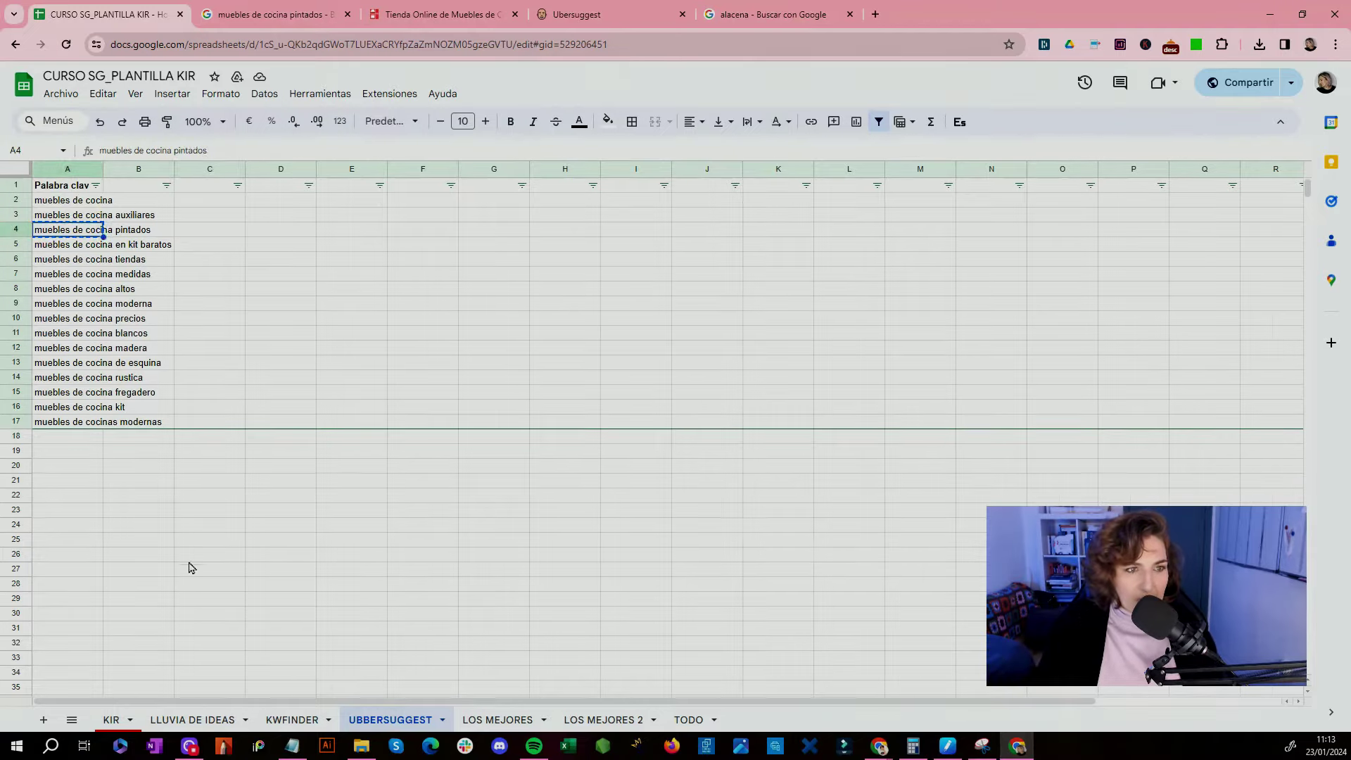
# Step: Open the LOS MEJORES sheet and search Google for "los mejores muebles de cocina"
pyautogui.click(292, 719)
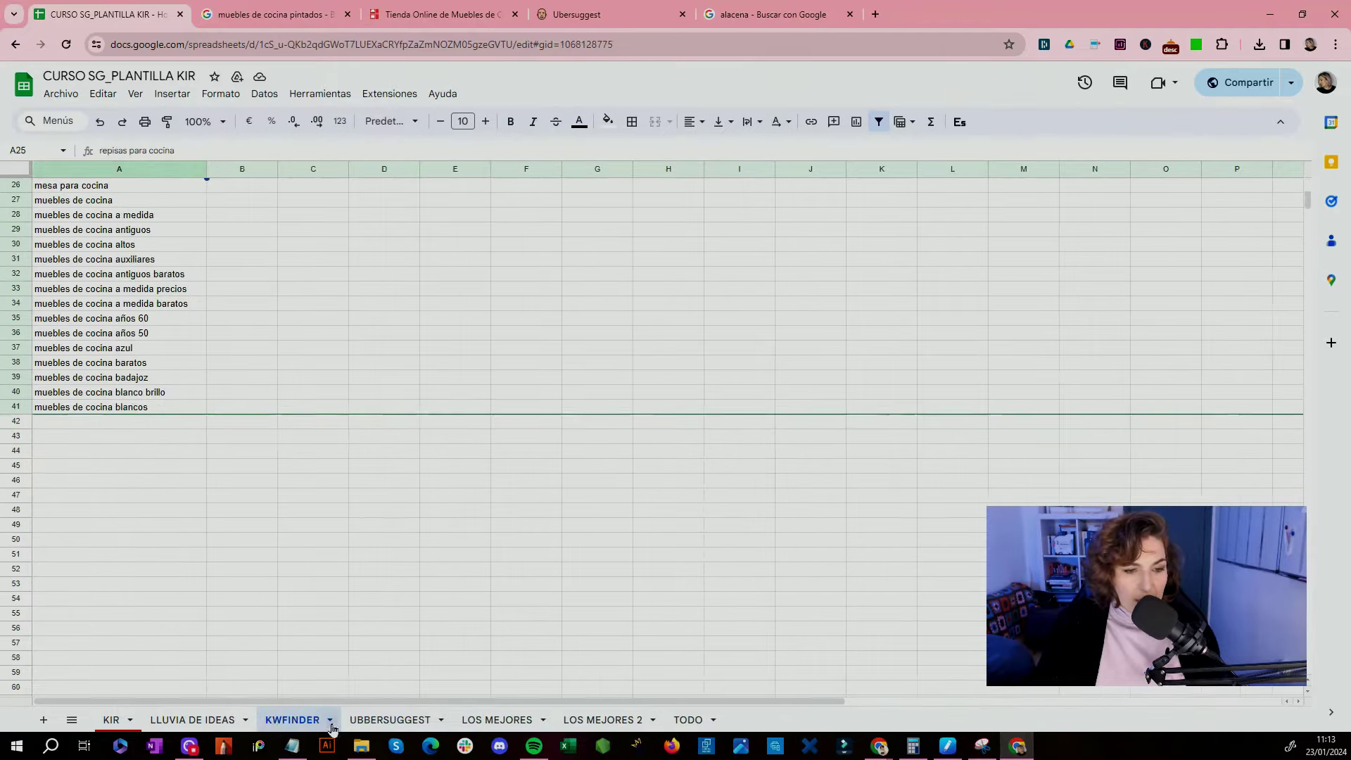
pyautogui.click(497, 719)
pyautogui.click(274, 14)
pyautogui.tripleClick(295, 81)
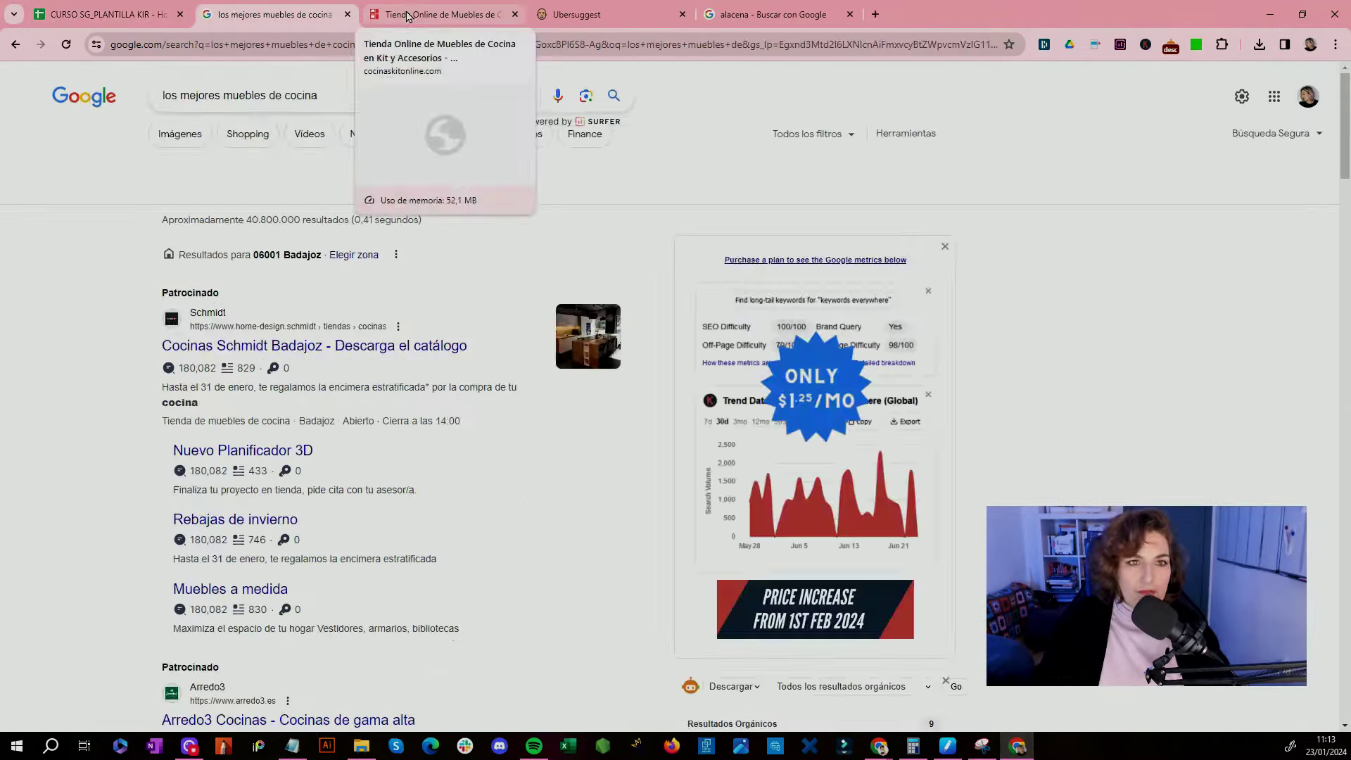
# Step: Export all Ubersuggest keyword ideas for "los mejores muebles de cocina" as CSV and bring them into the LOS MEJORES sheet
pyautogui.click(407, 15)
pyautogui.click(573, 15)
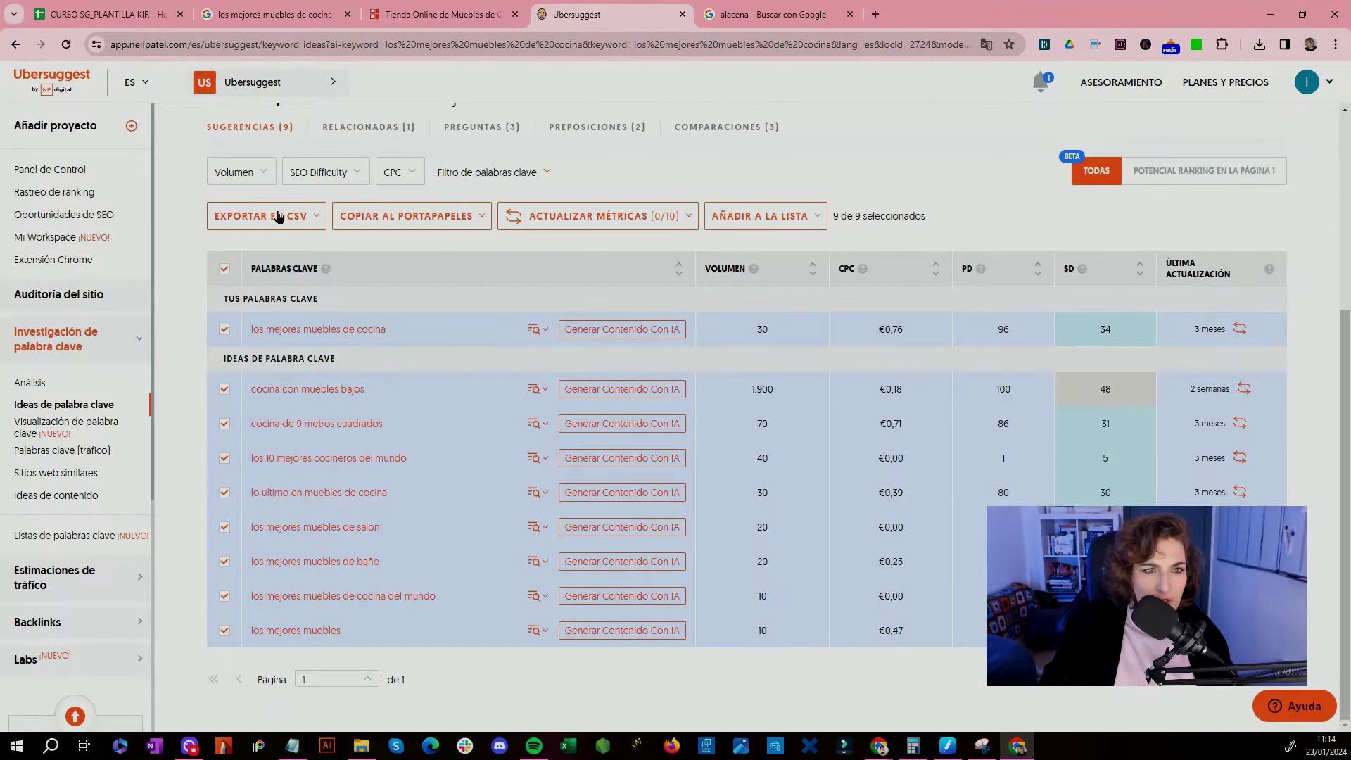
pyautogui.click(277, 216)
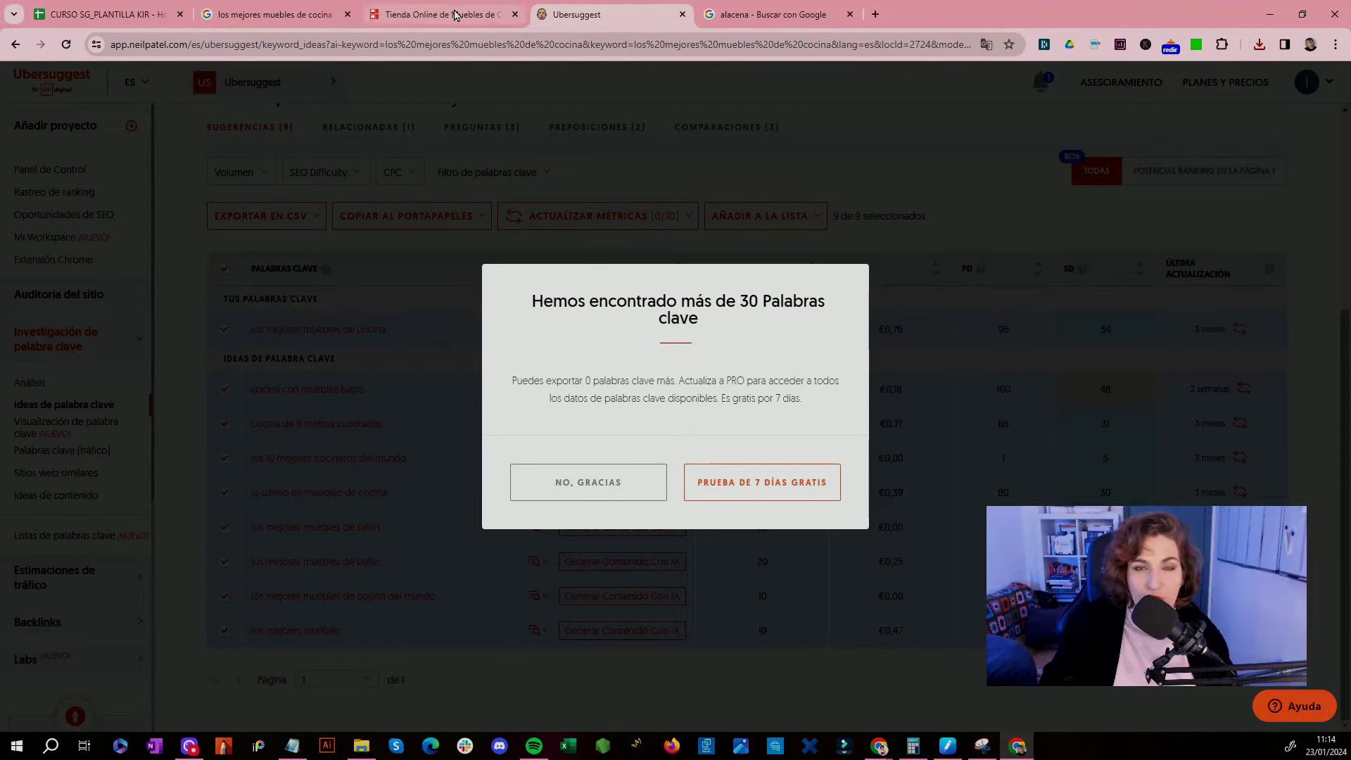
pyautogui.moveTo(455, 14)
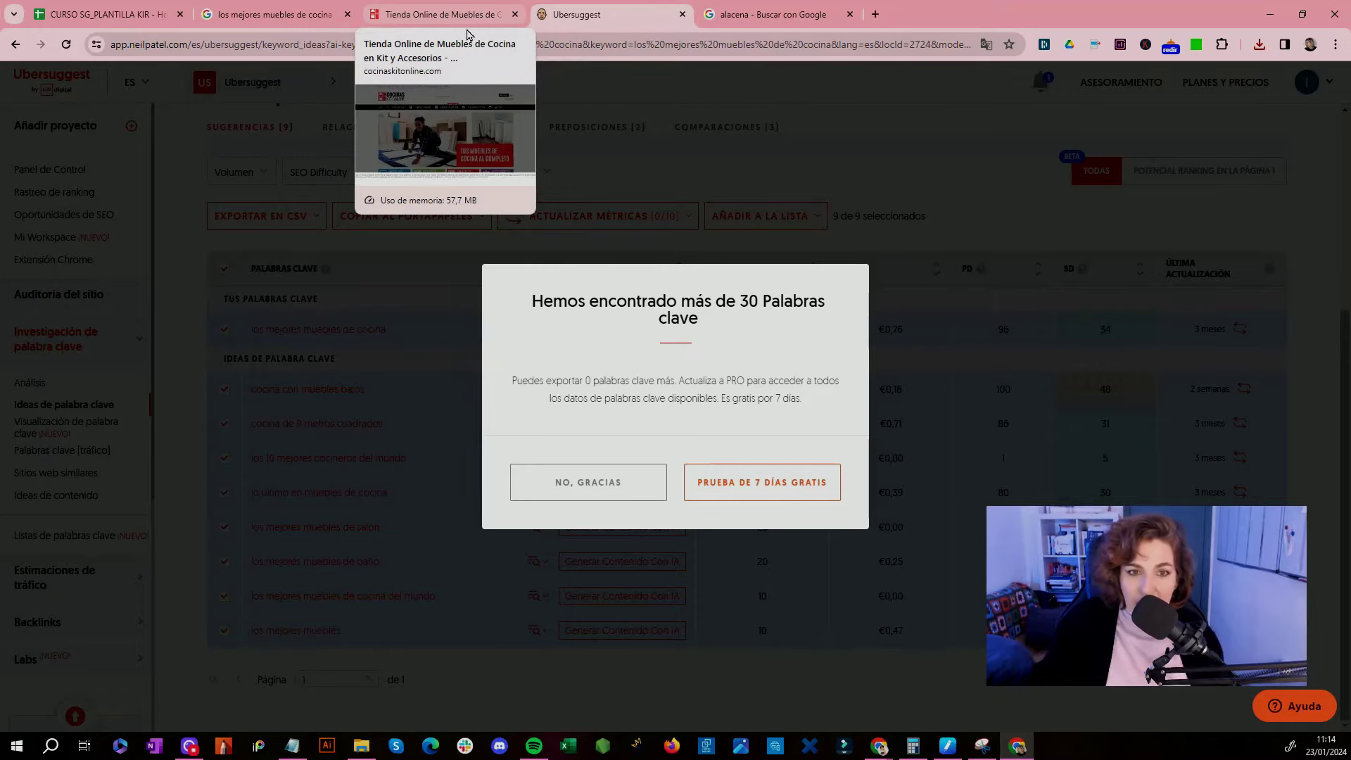
pyautogui.hotkey('ctrl', '1')
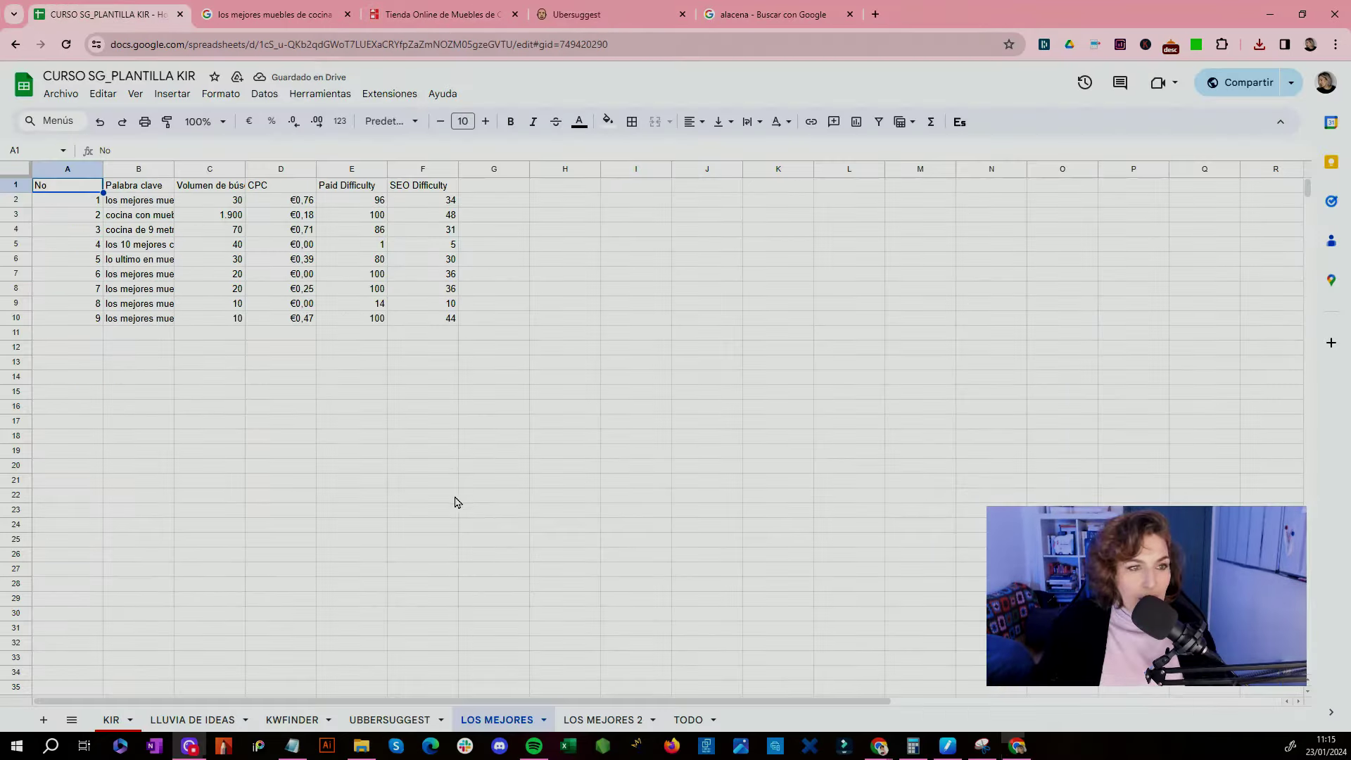
# Step: Delete the No column from the LOS MEJORES sheet
pyautogui.click(78, 176)
pyautogui.rightClick(69, 177)
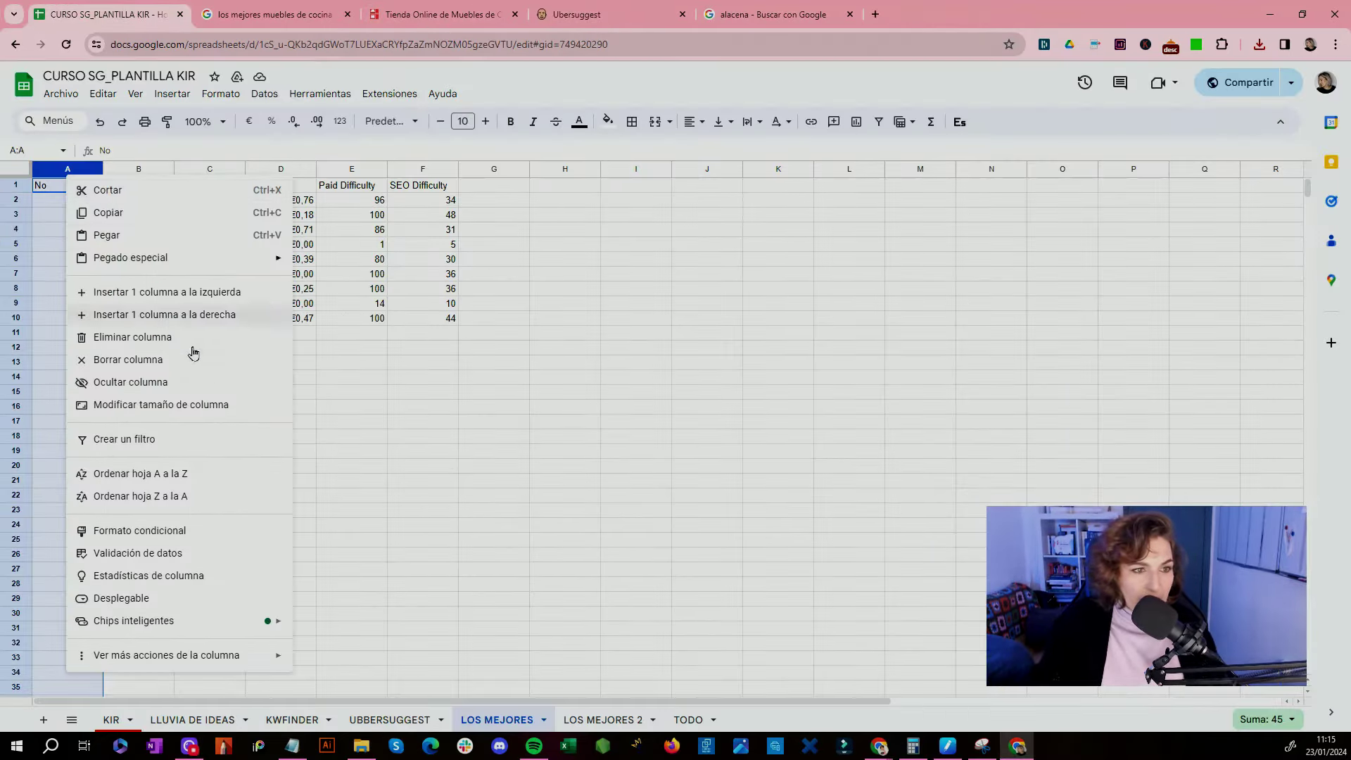
pyautogui.click(152, 339)
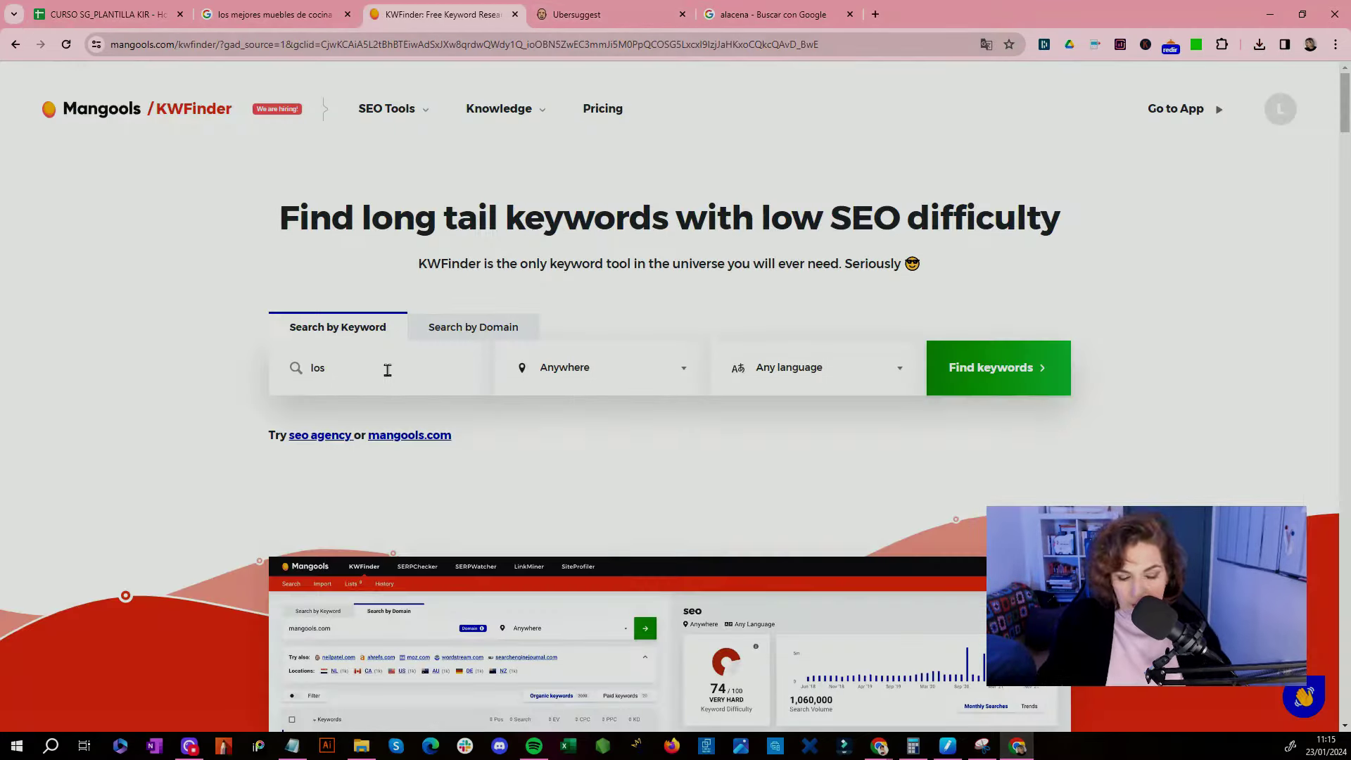
# Step: Search KWFinder for "mejores muebles de cocina" in Spain and Spanish, and repeat the search as "mejores muebles cocina"
pyautogui.write('mejores muebles de cocina')
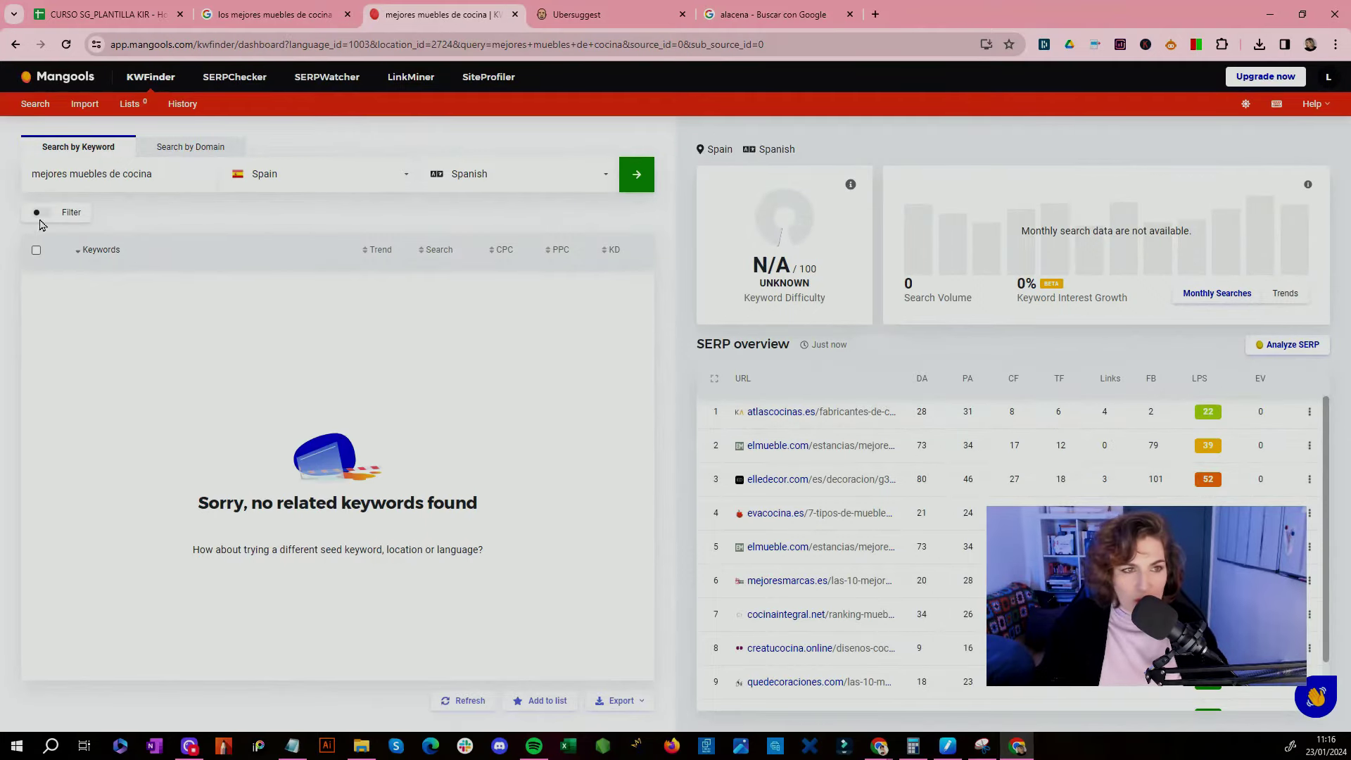
pyautogui.click(110, 166)
pyautogui.press('Delete')
pyautogui.press('Delete')
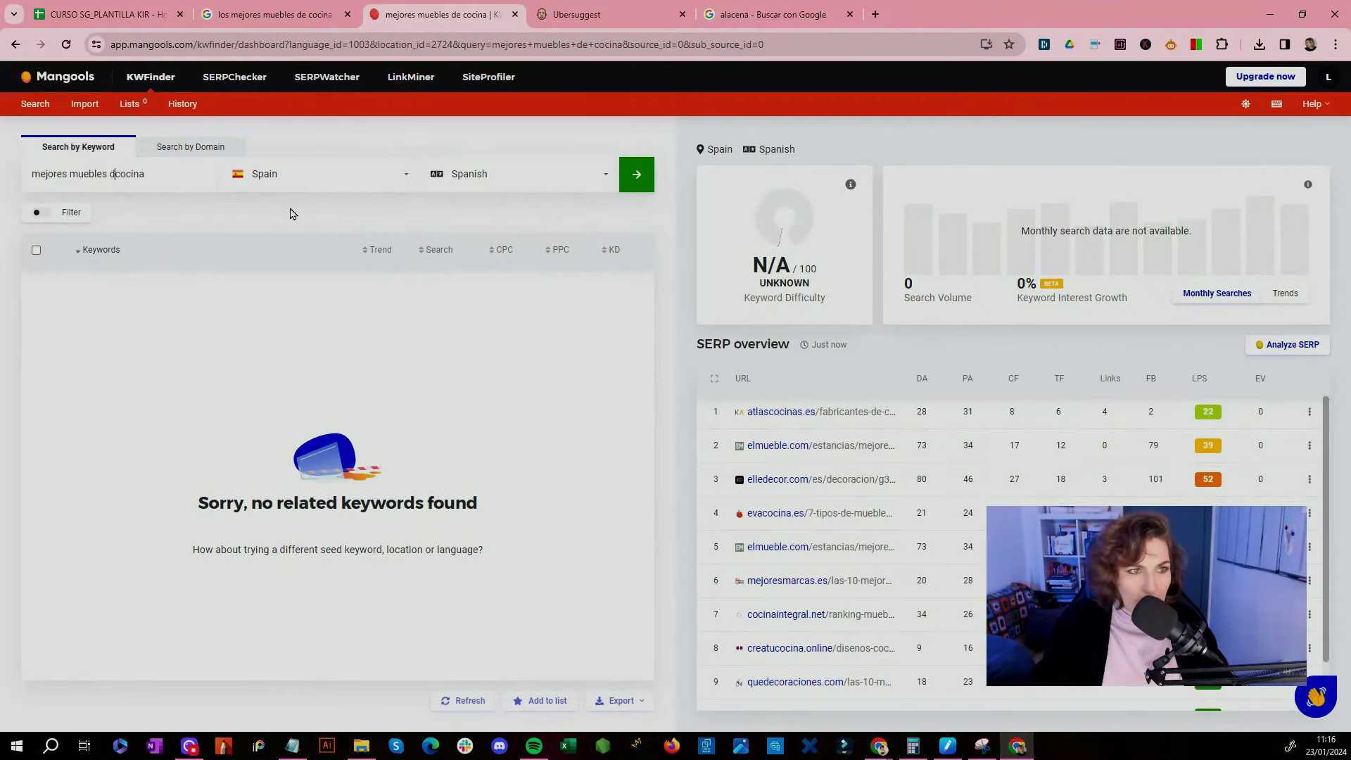
pyautogui.press('Return')
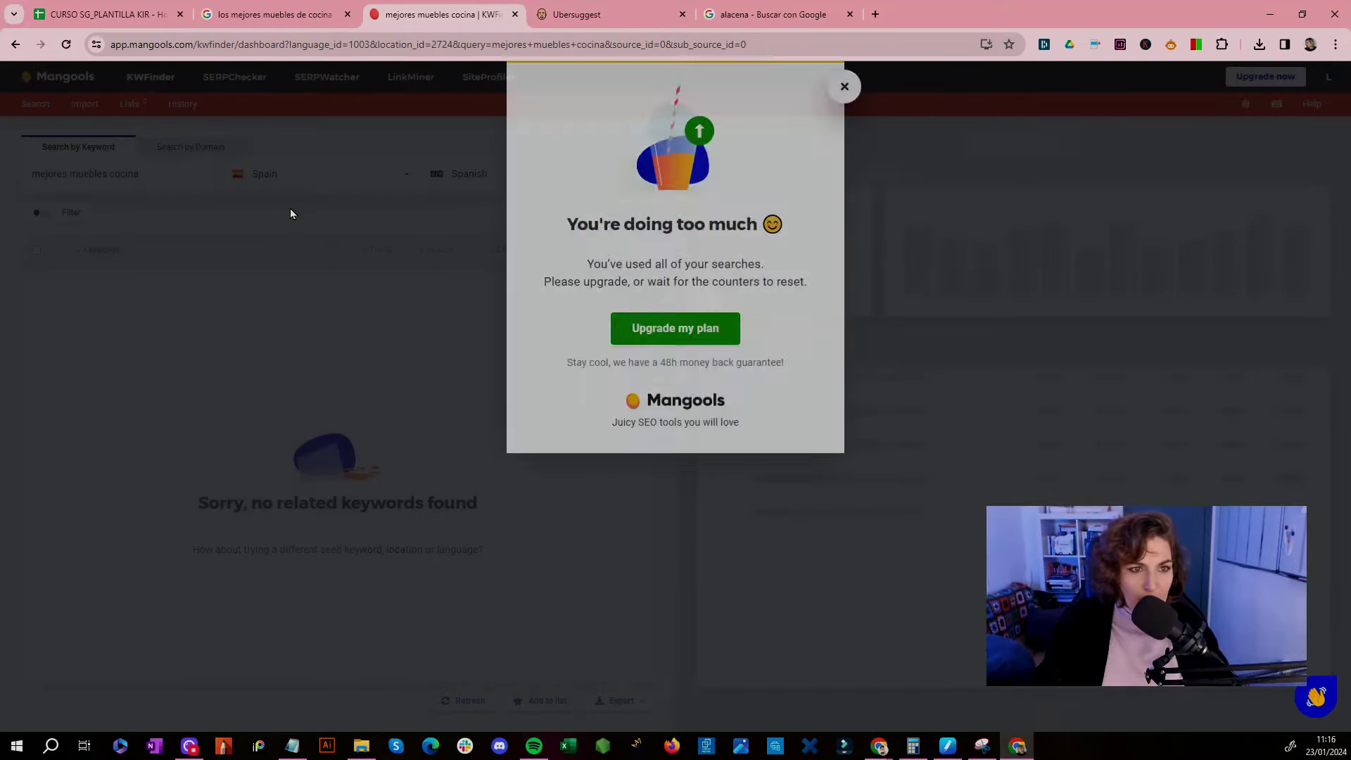
pyautogui.click(847, 87)
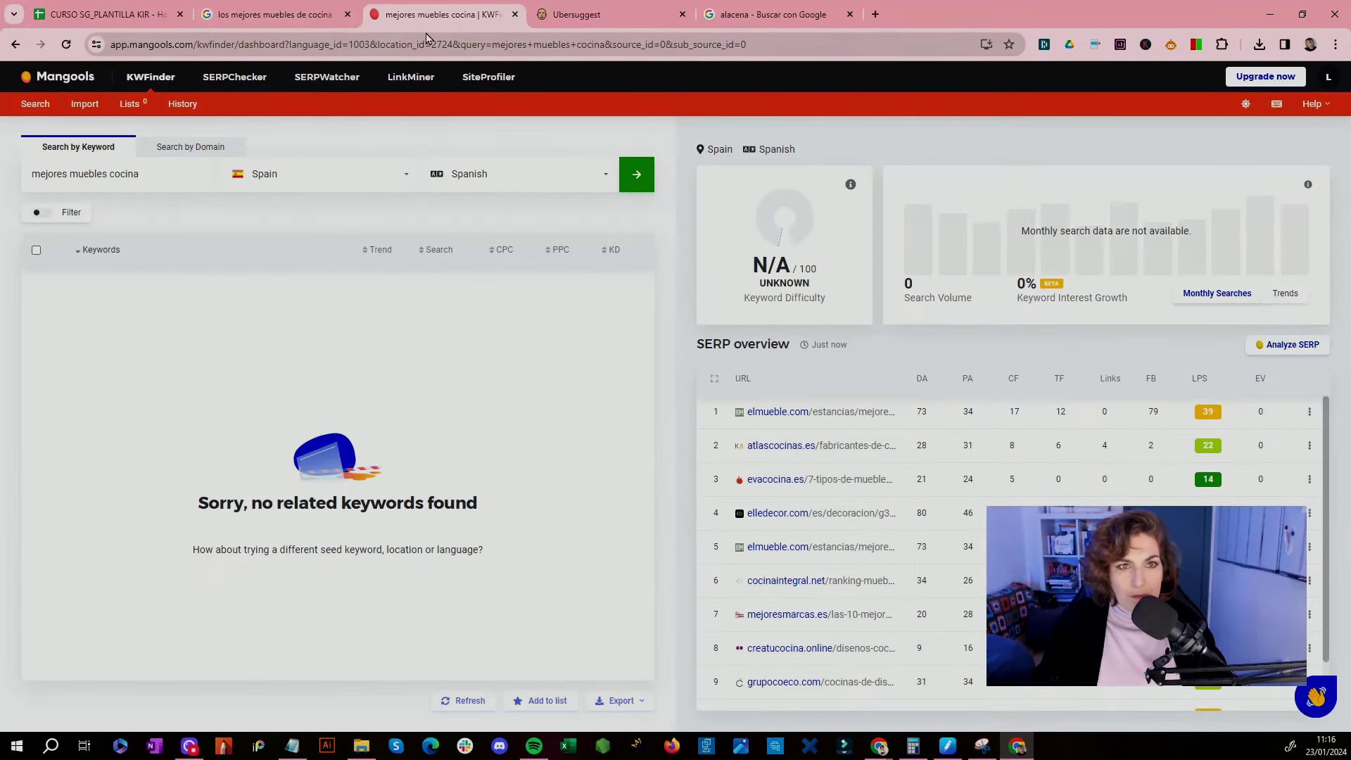
# Step: Switch to Keyword Sheeter and set the keyword research to Spain and Spanish
pyautogui.click(578, 21)
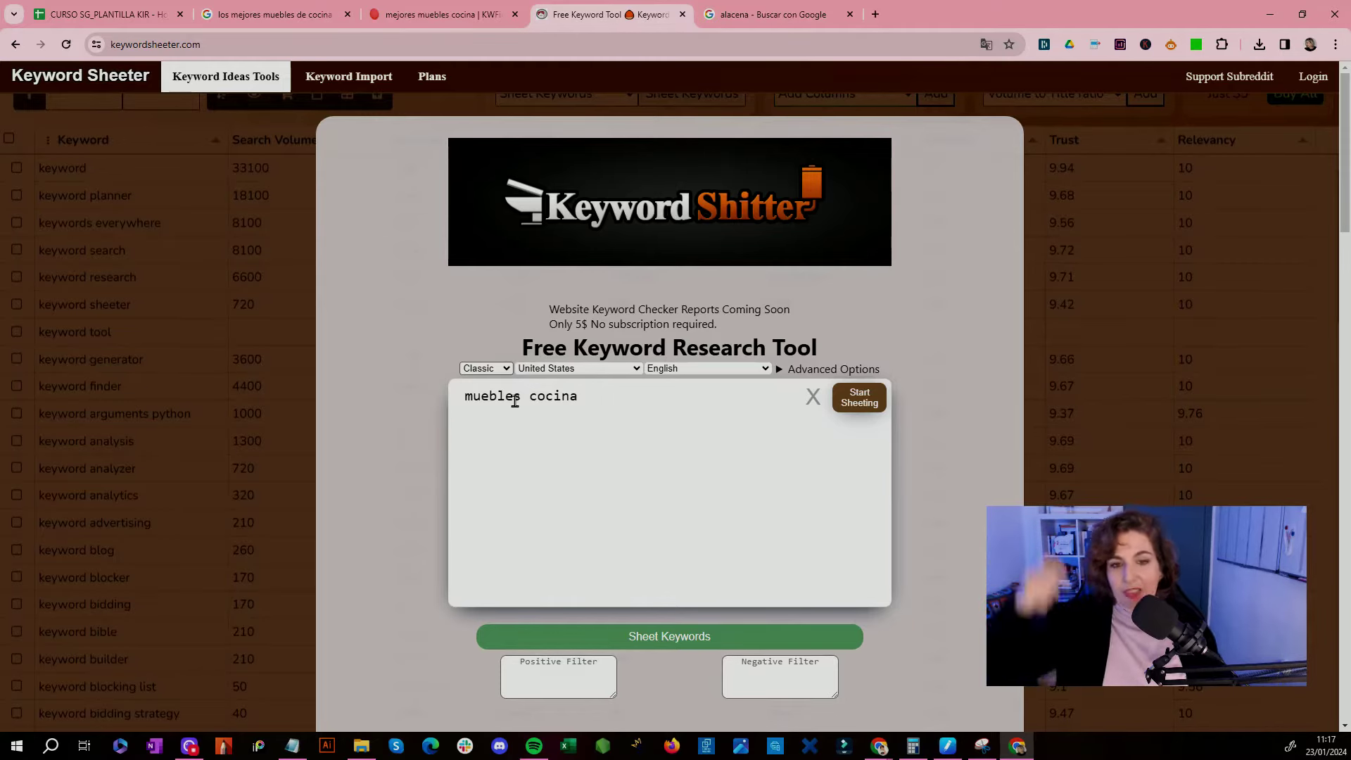
pyautogui.click(555, 368)
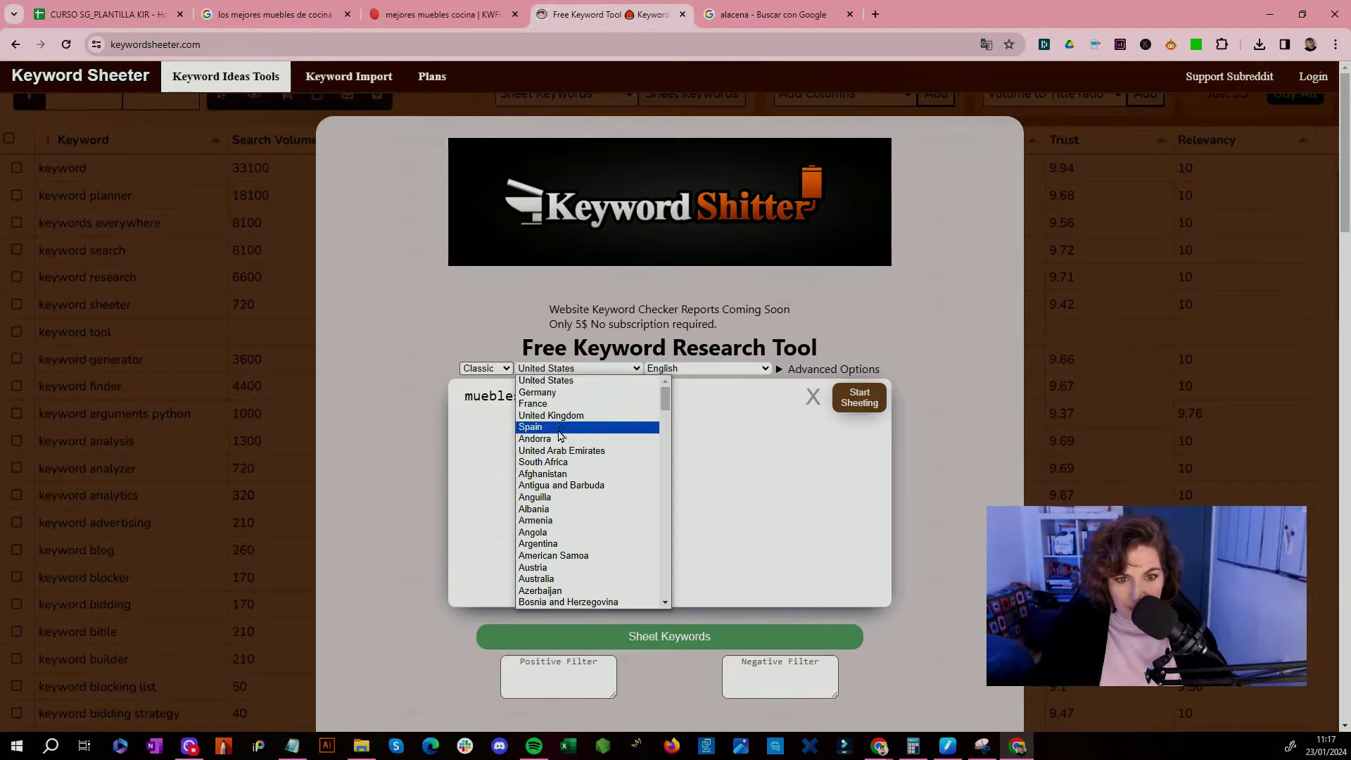
pyautogui.click(531, 427)
# Step: Fill the negative filter with the exclusion list from Notepad and start sheeting the kitchen furniture keywords
pyautogui.hotkey('alt', 'Tab')
pyautogui.moveTo(788, 199); pyautogui.dragTo(635, 33)
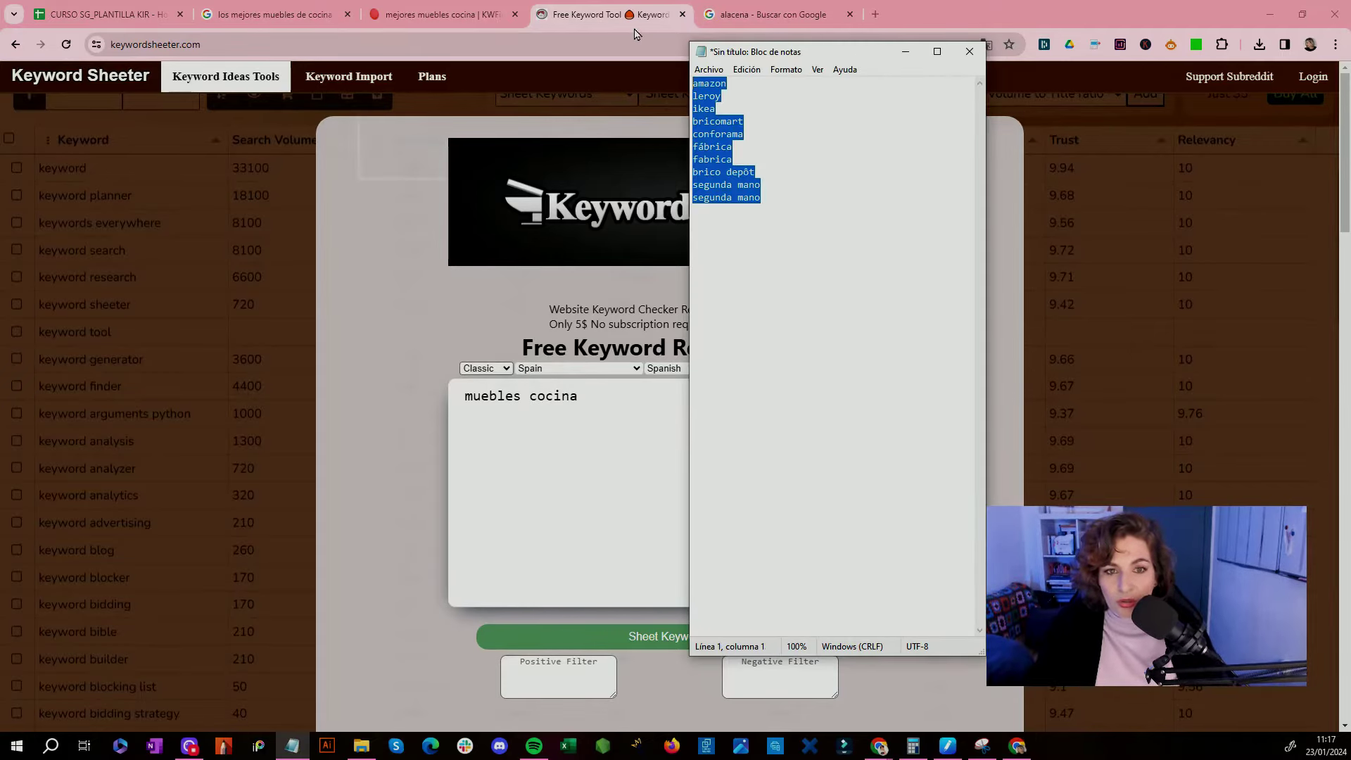
pyautogui.click(422, 618)
pyautogui.click(774, 672)
pyautogui.hotkey('ctrl', 'v')
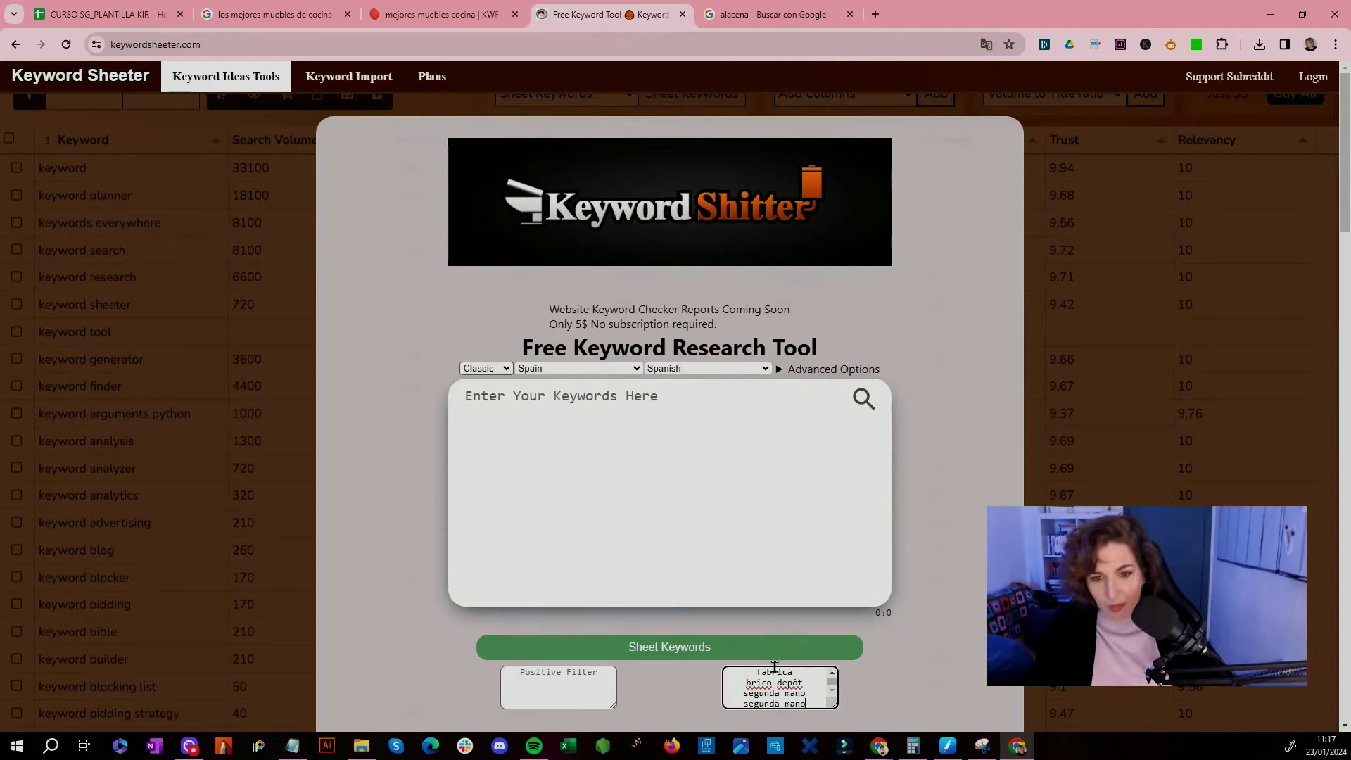
pyautogui.click(639, 649)
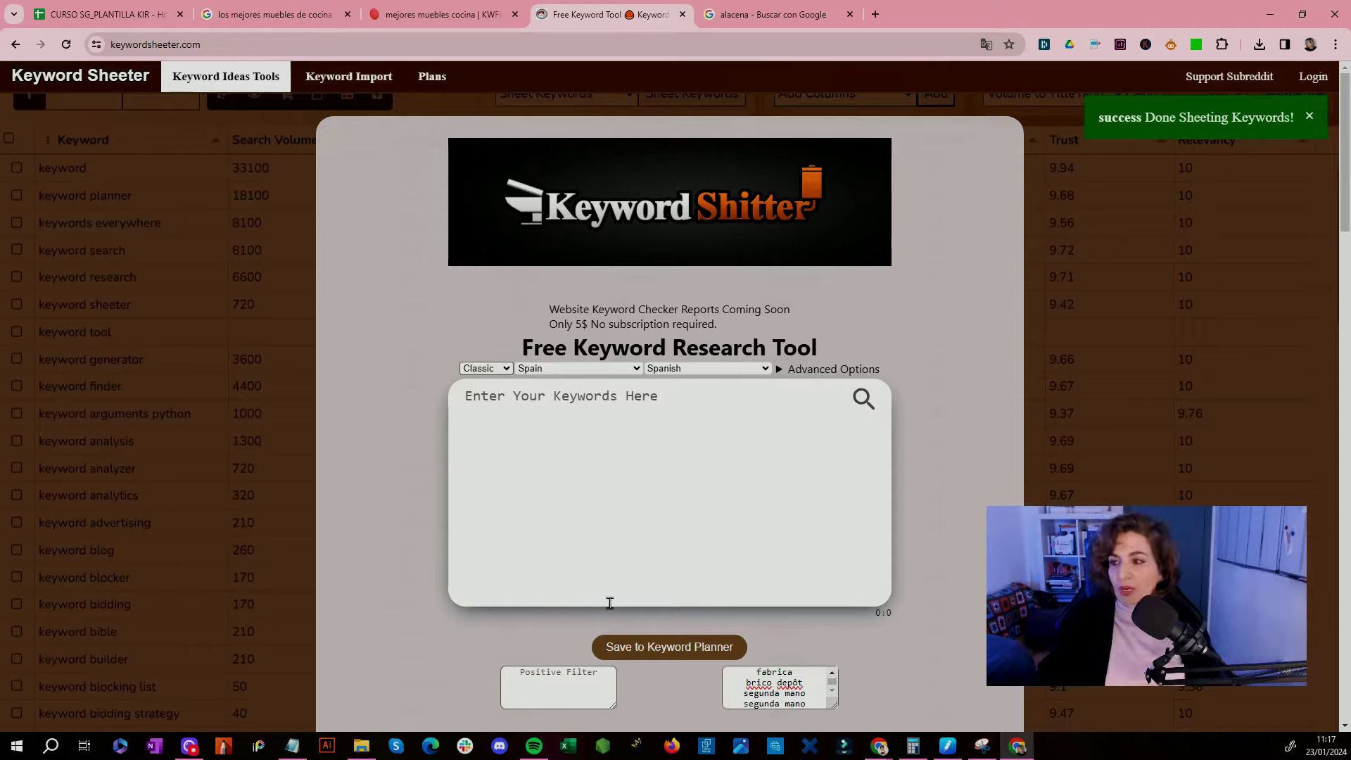
# Step: Add corte inglés, corte ingles, corteingles, wallapop, zaida and zebrano to the exclusion list in Notepad
pyautogui.hotkey('alt', 'Tab')
pyautogui.press('Return')
pyautogui.write('wallapop')
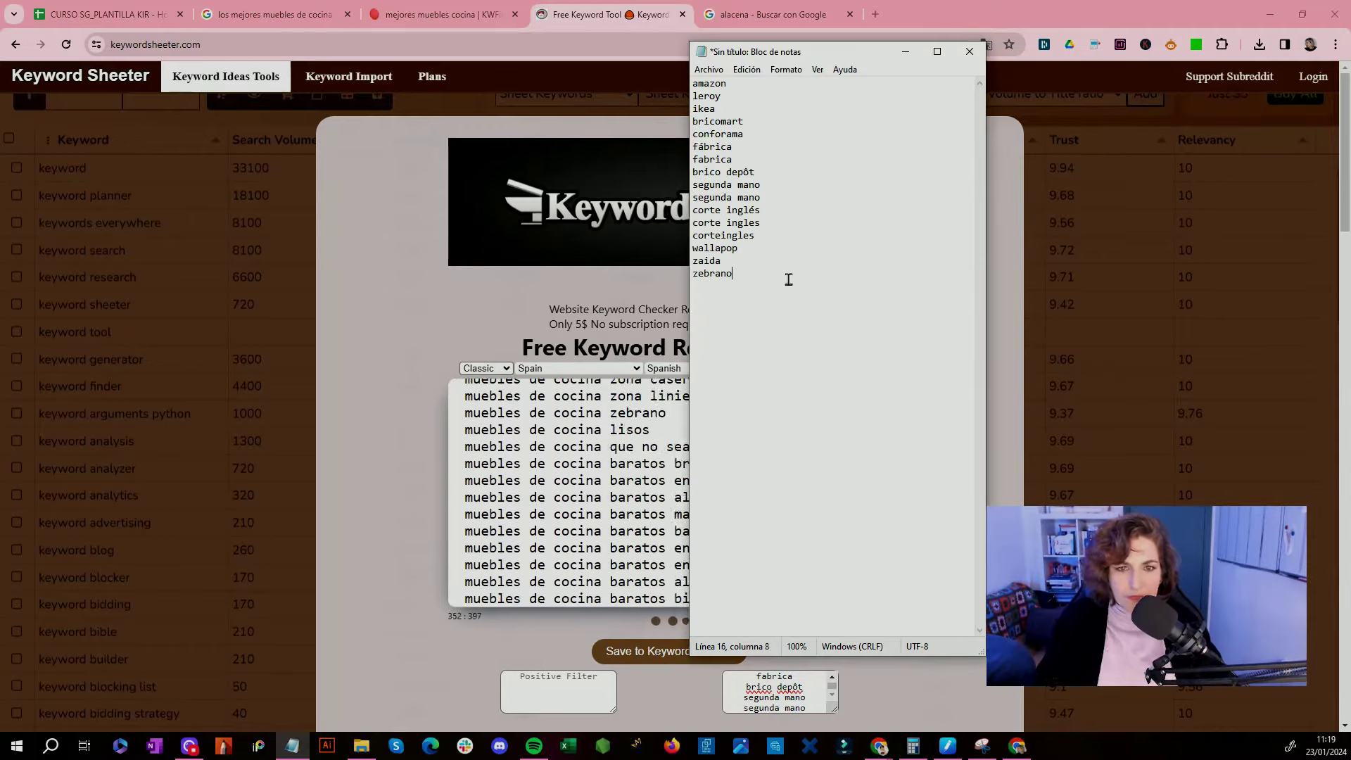
# Step: Return to Keyword Sheeter and copy the whole list of generated keywords, looking through its entries
pyautogui.click(639, 650)
pyautogui.click(679, 584)
pyautogui.scroll(-3, 650, 353)
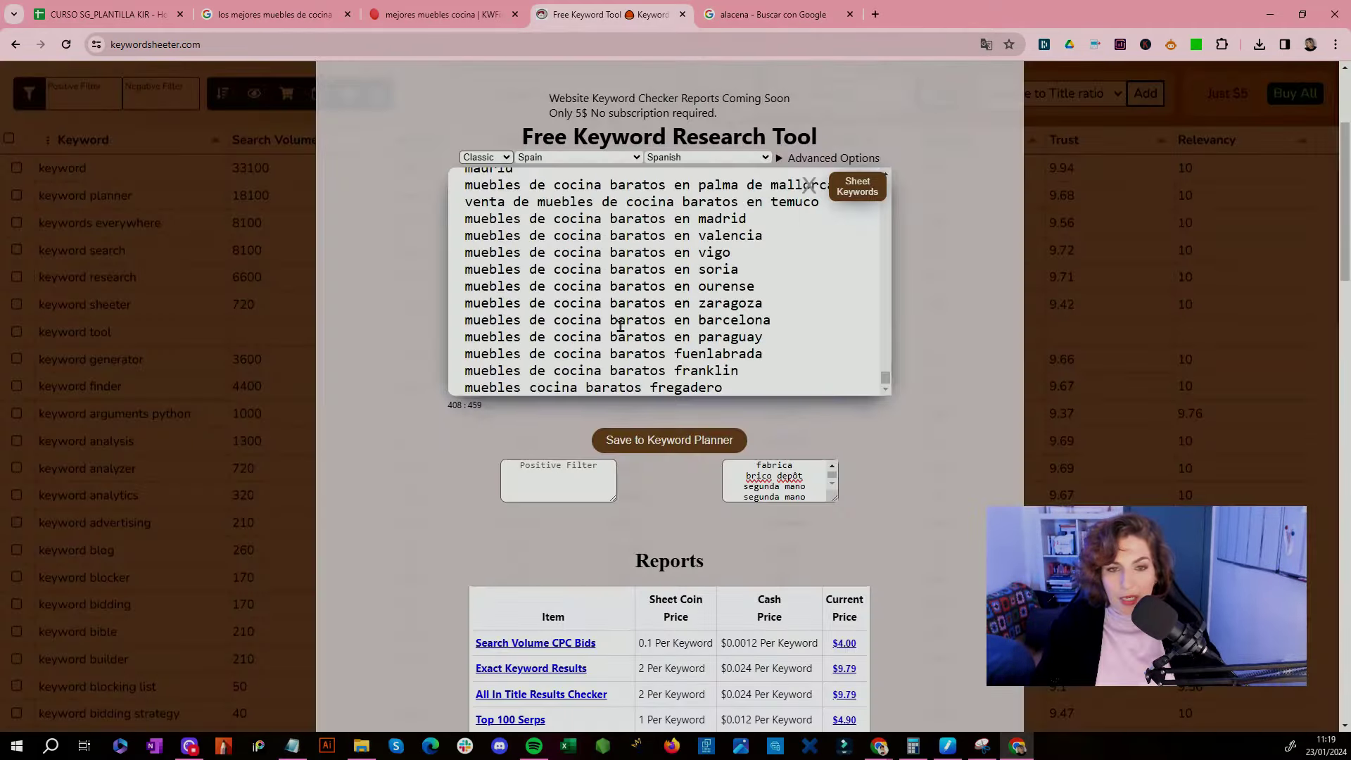
pyautogui.scroll(-3, 619, 325)
pyautogui.scroll(4, 603, 332)
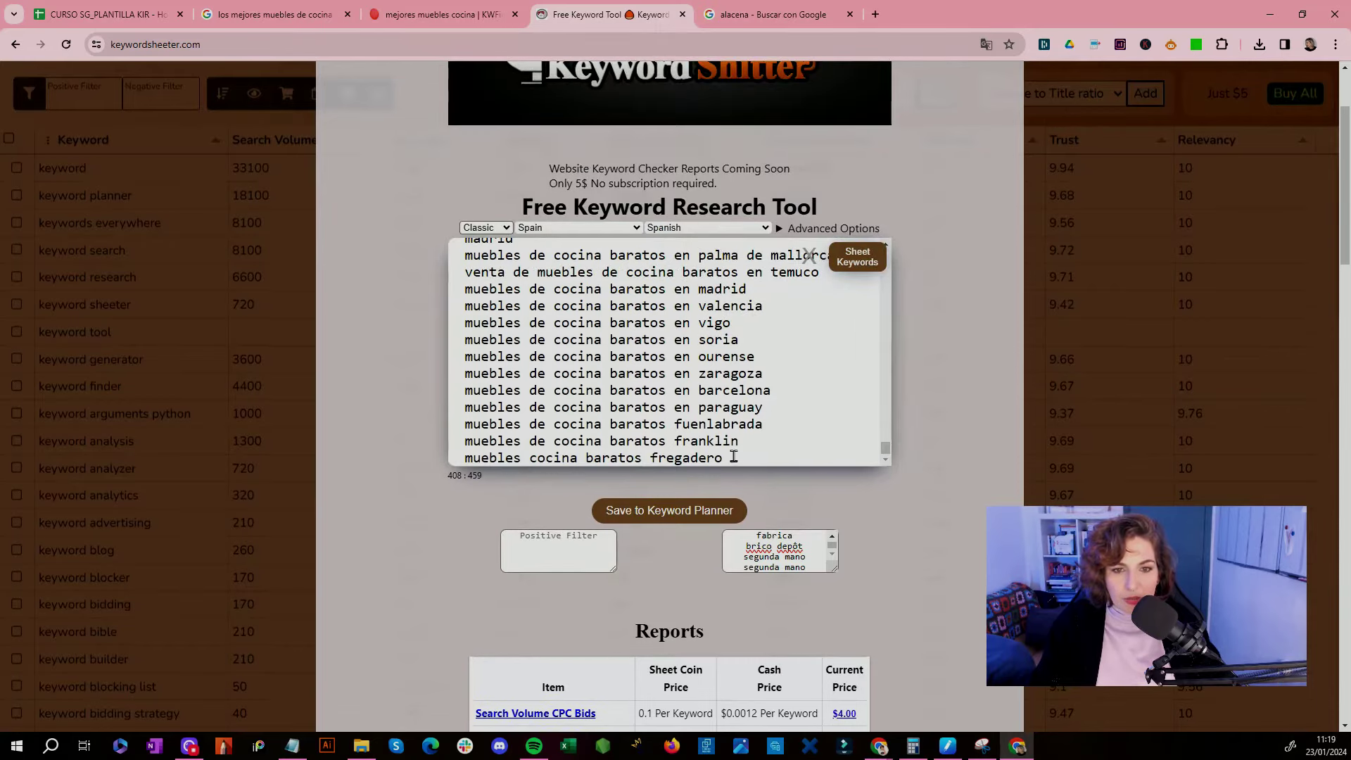
pyautogui.hotkey('ctrl', 'a')
pyautogui.hotkey('ctrl', 'c')
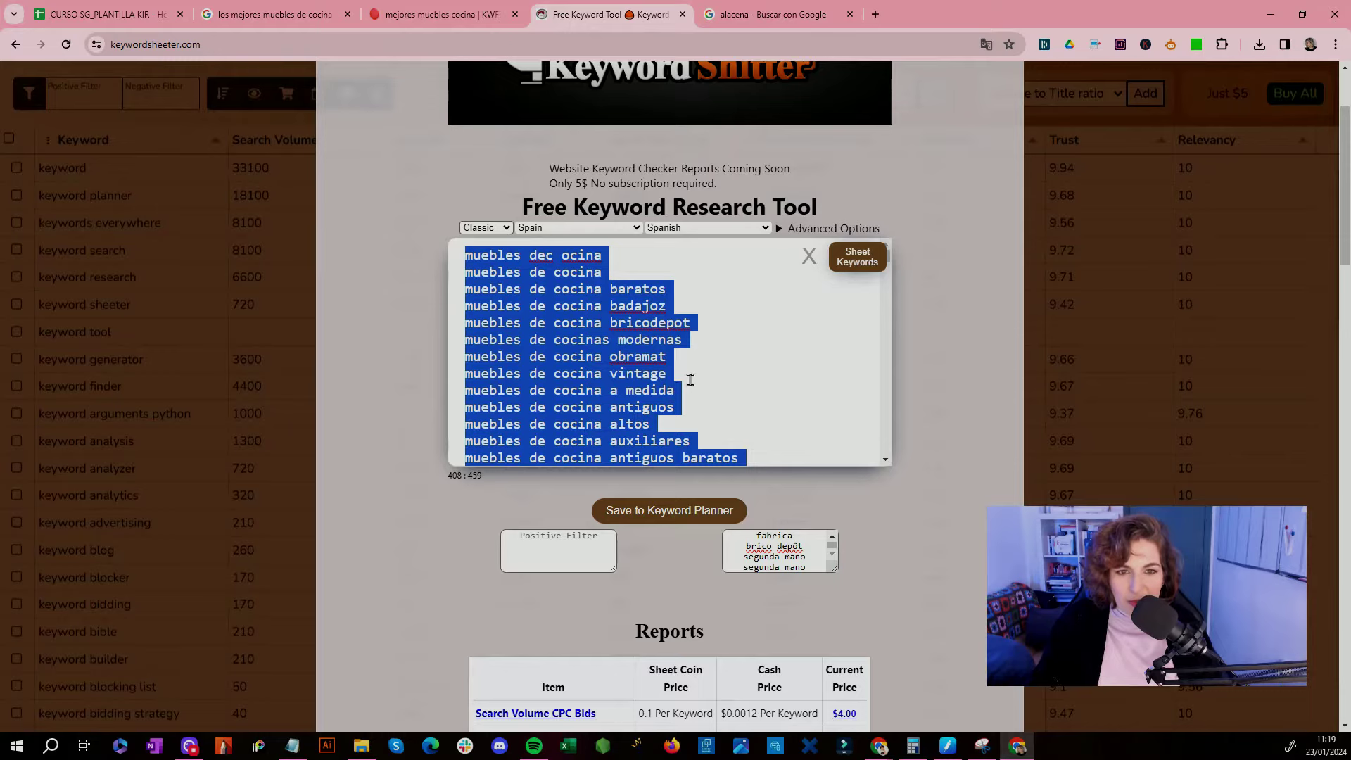
pyautogui.scroll(-1, 689, 407)
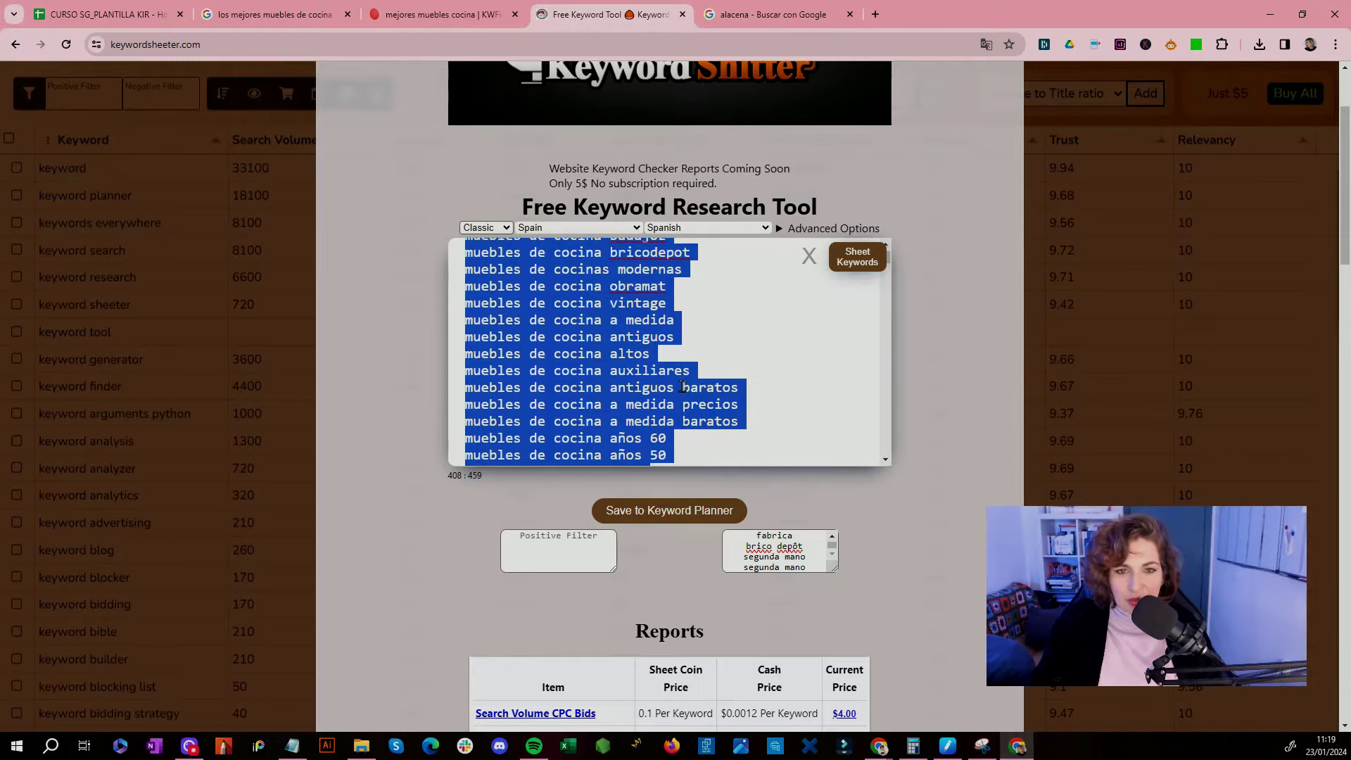
pyautogui.scroll(-2, 682, 386)
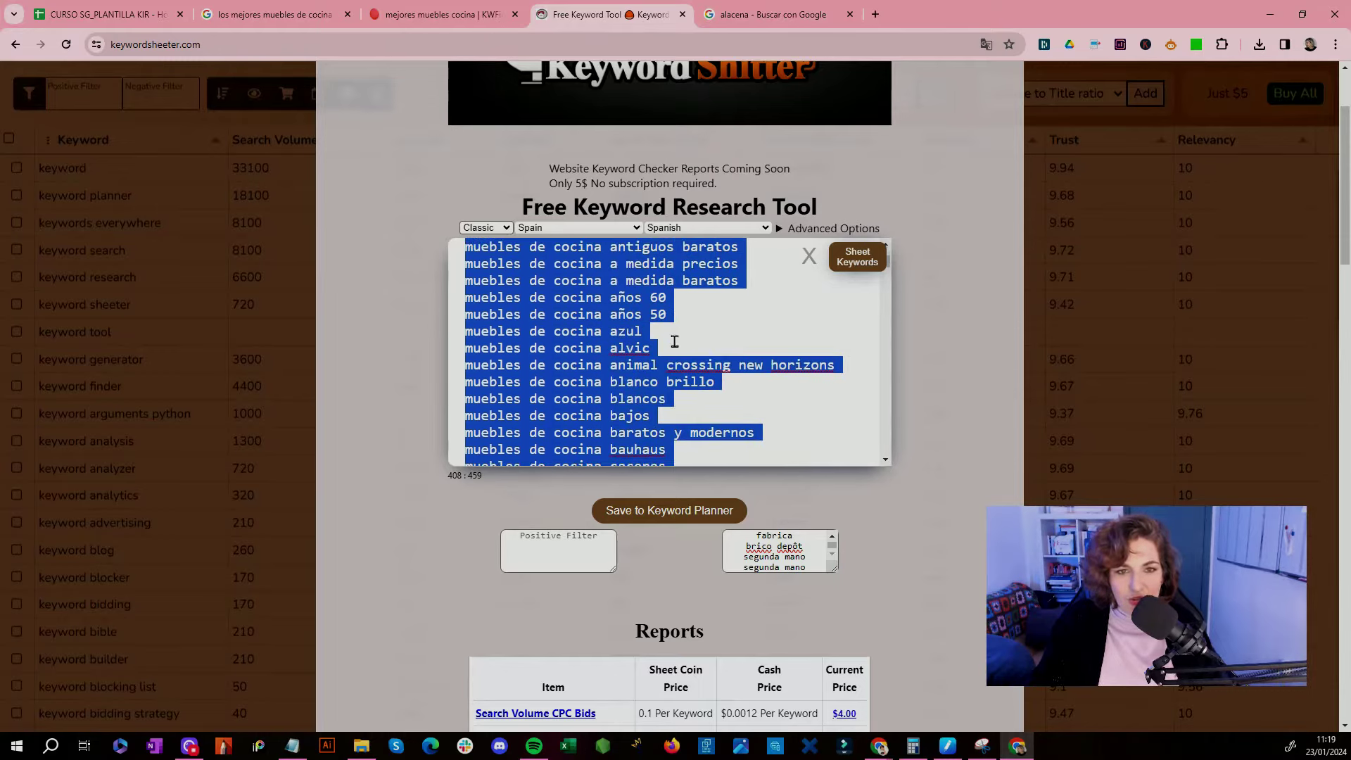
pyautogui.scroll(-5, 665, 341)
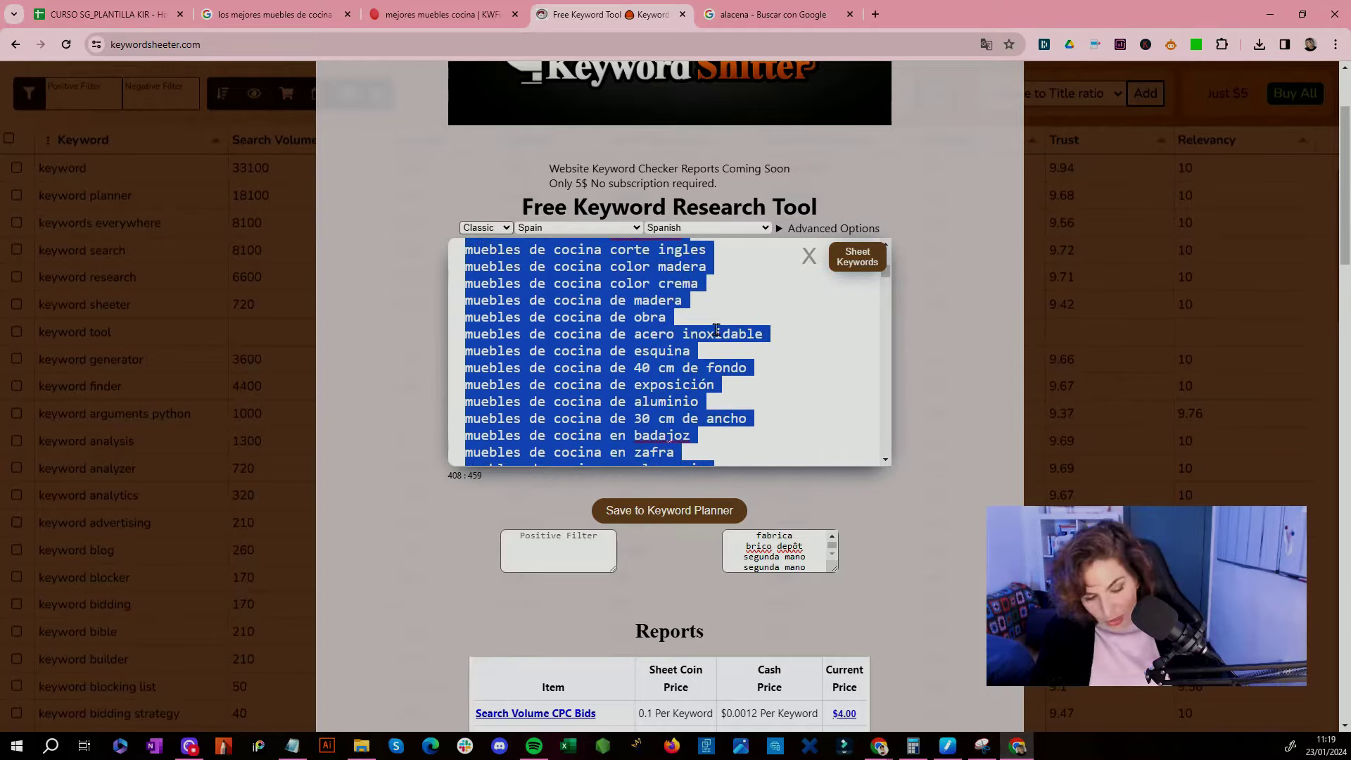
# Step: Paste the keywords into the LOS MEJORES sheet from cell A11 and fit column A to its contents
pyautogui.click(61, 21)
pyautogui.click(83, 337)
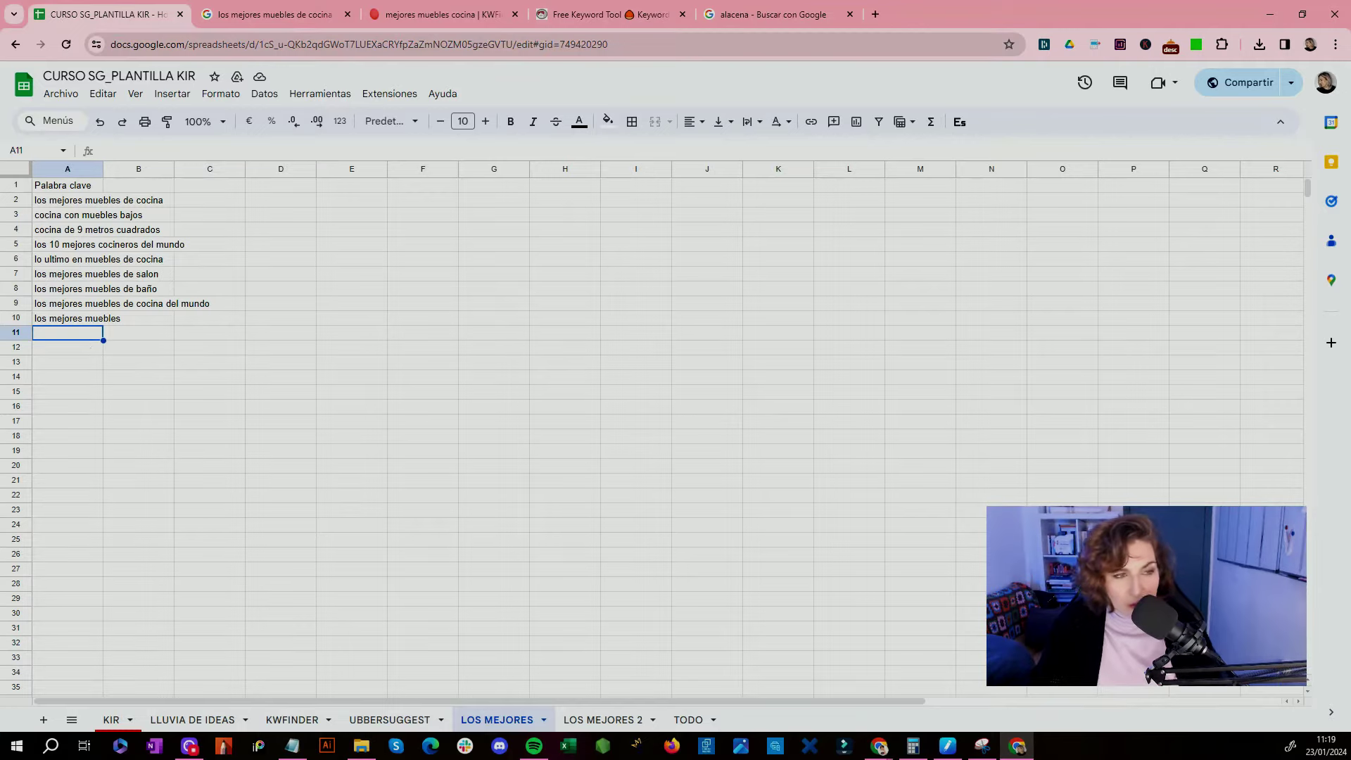
pyautogui.hotkey('ctrl', 'v')
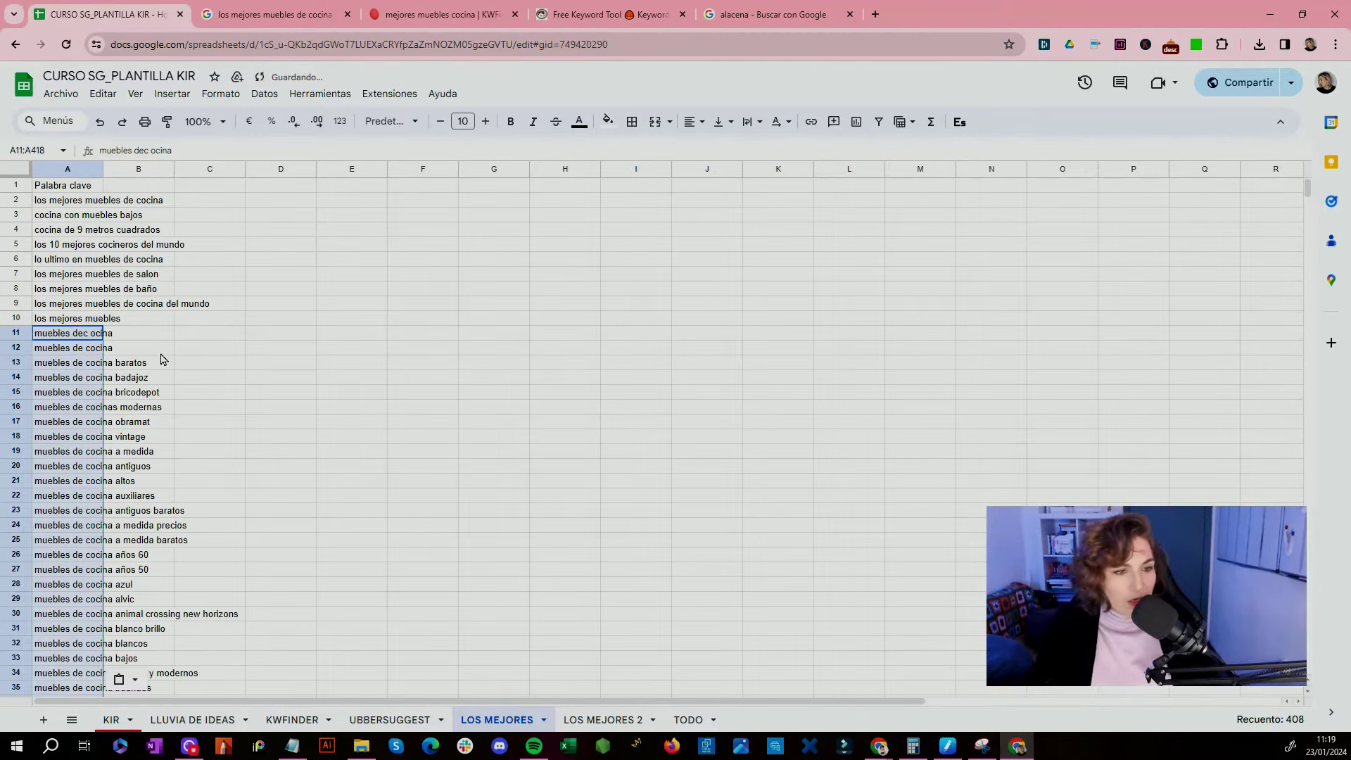
pyautogui.doubleClick(102, 169)
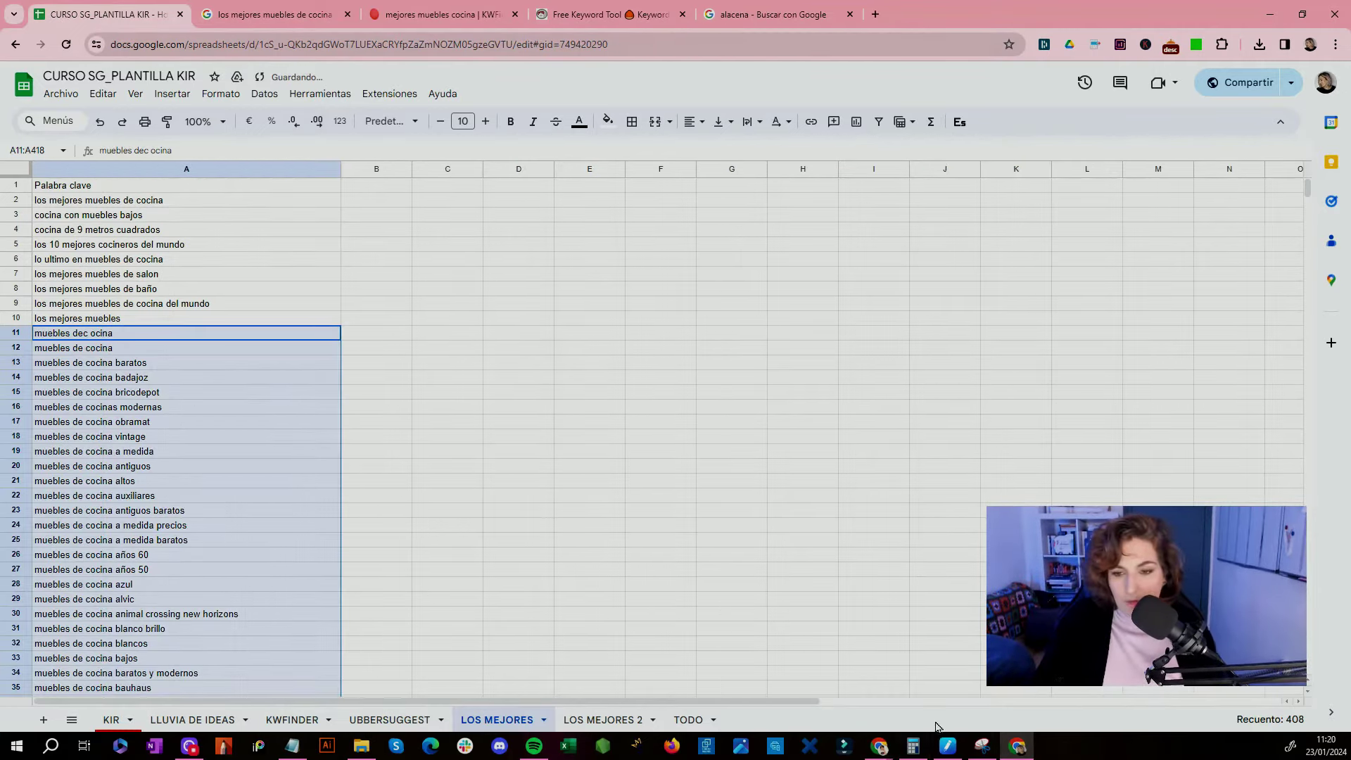
# Step: Add a filter to the whole LOS MEJORES sheet and remove its duplicate rows across all columns
pyautogui.hotkey('ctrl', 'a')
pyautogui.hotkey('ctrl', 'alt', 'r')
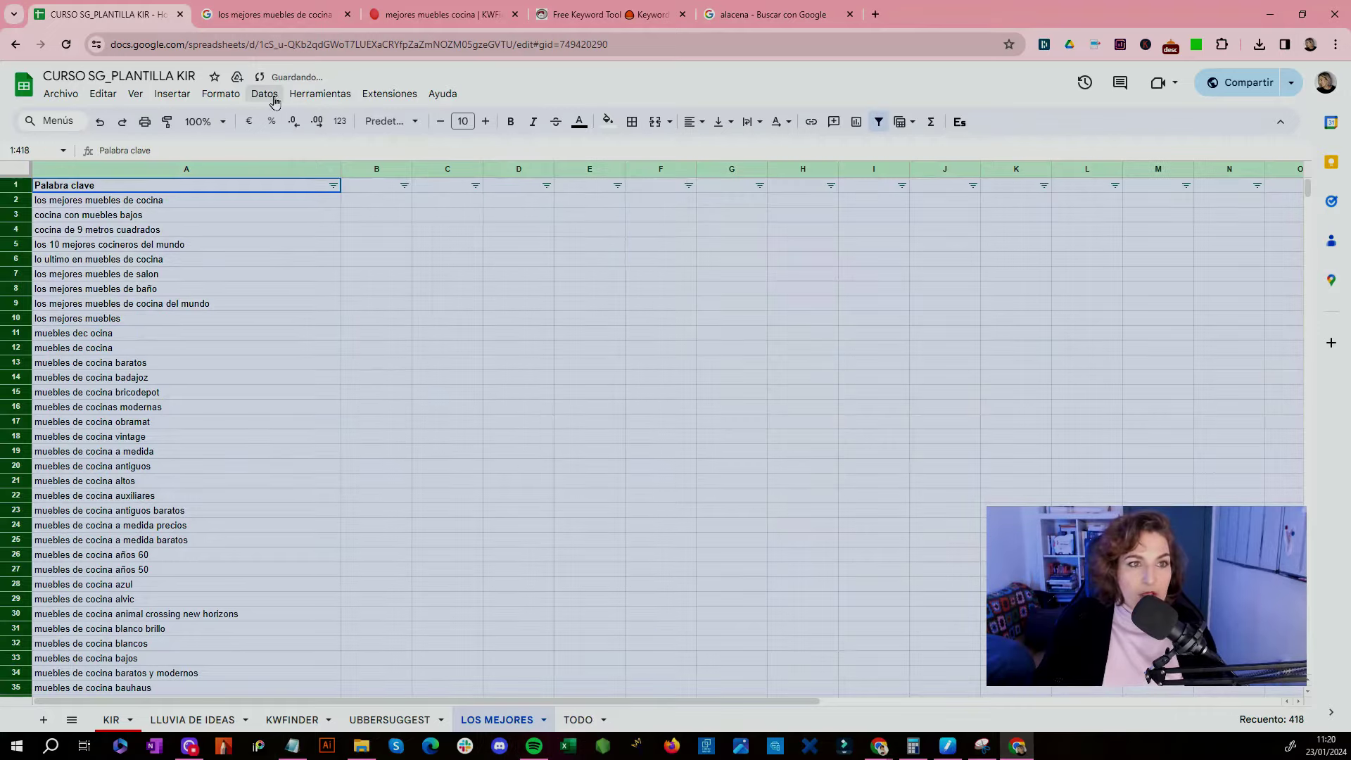
pyautogui.click(265, 97)
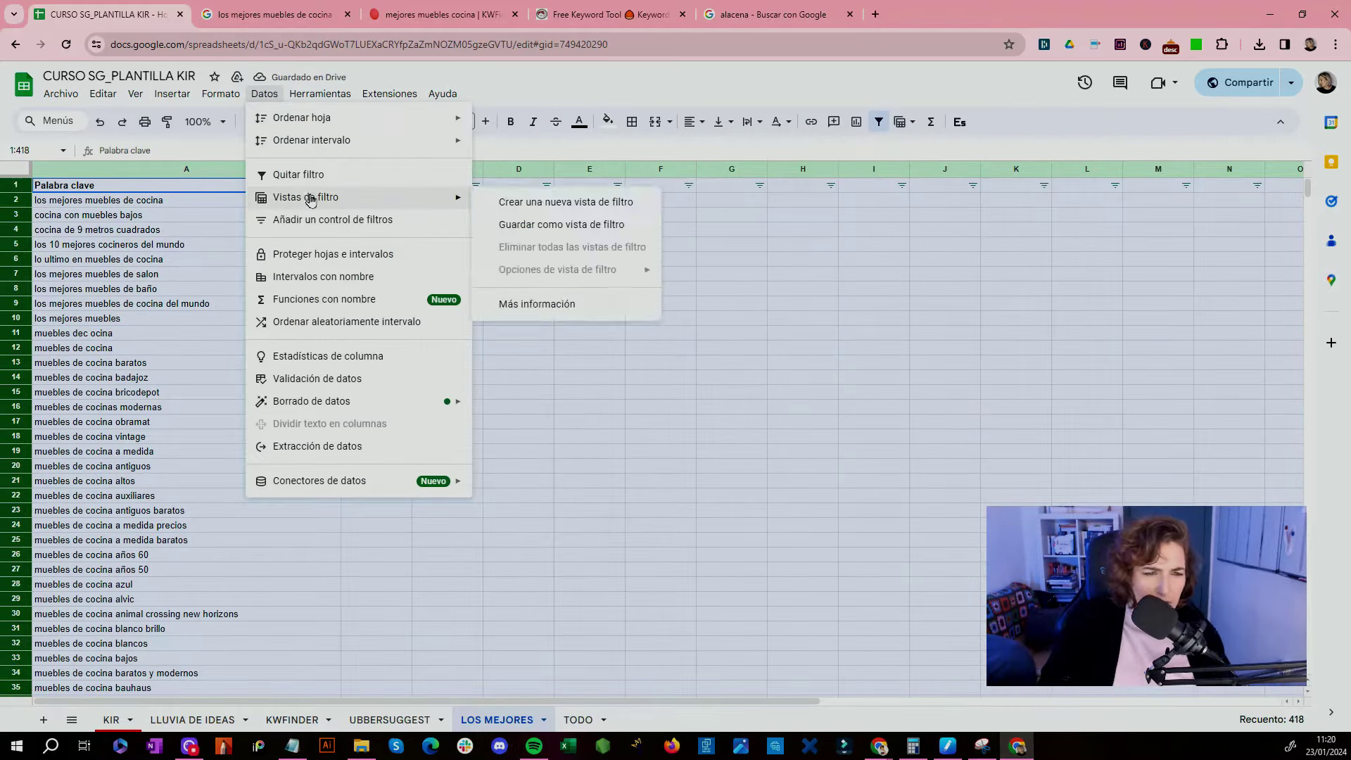
pyautogui.moveTo(399, 407)
pyautogui.click(523, 428)
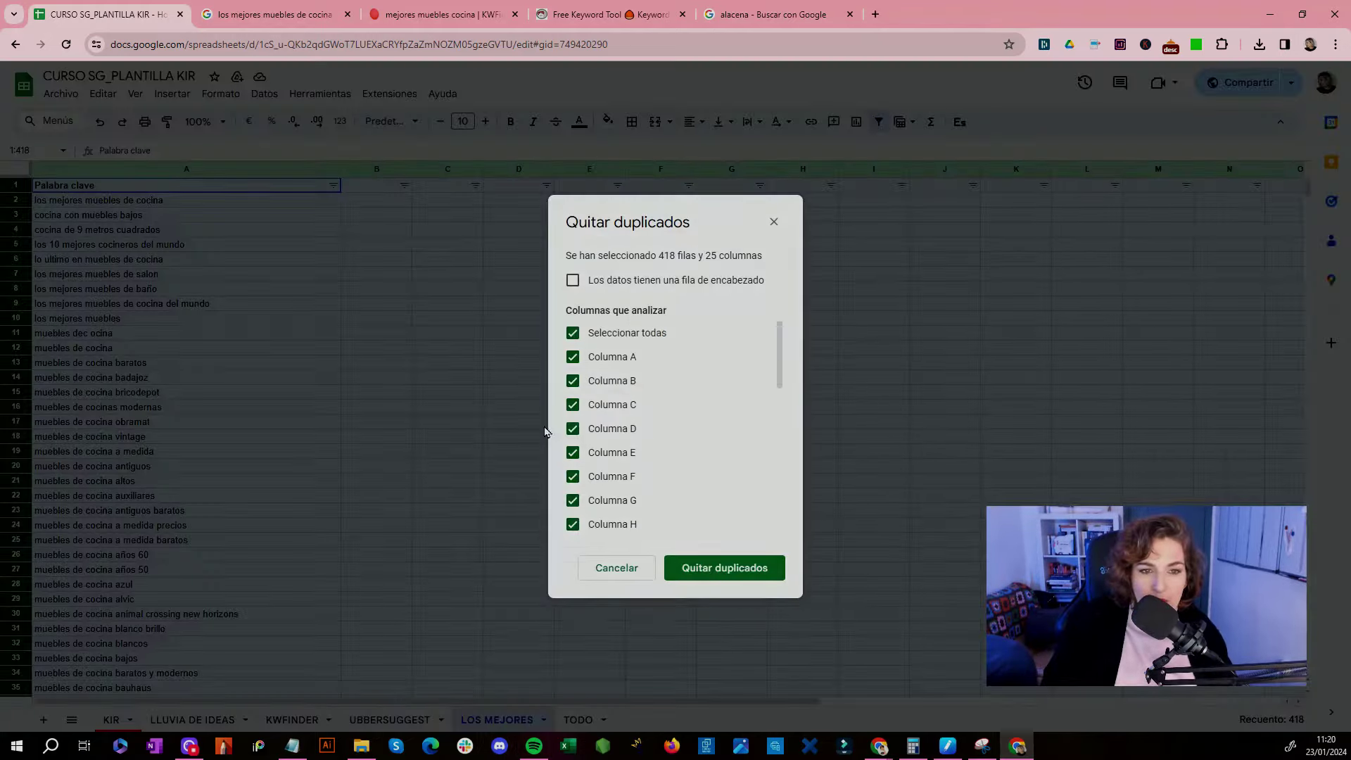
pyautogui.click(735, 596)
pyautogui.click(818, 441)
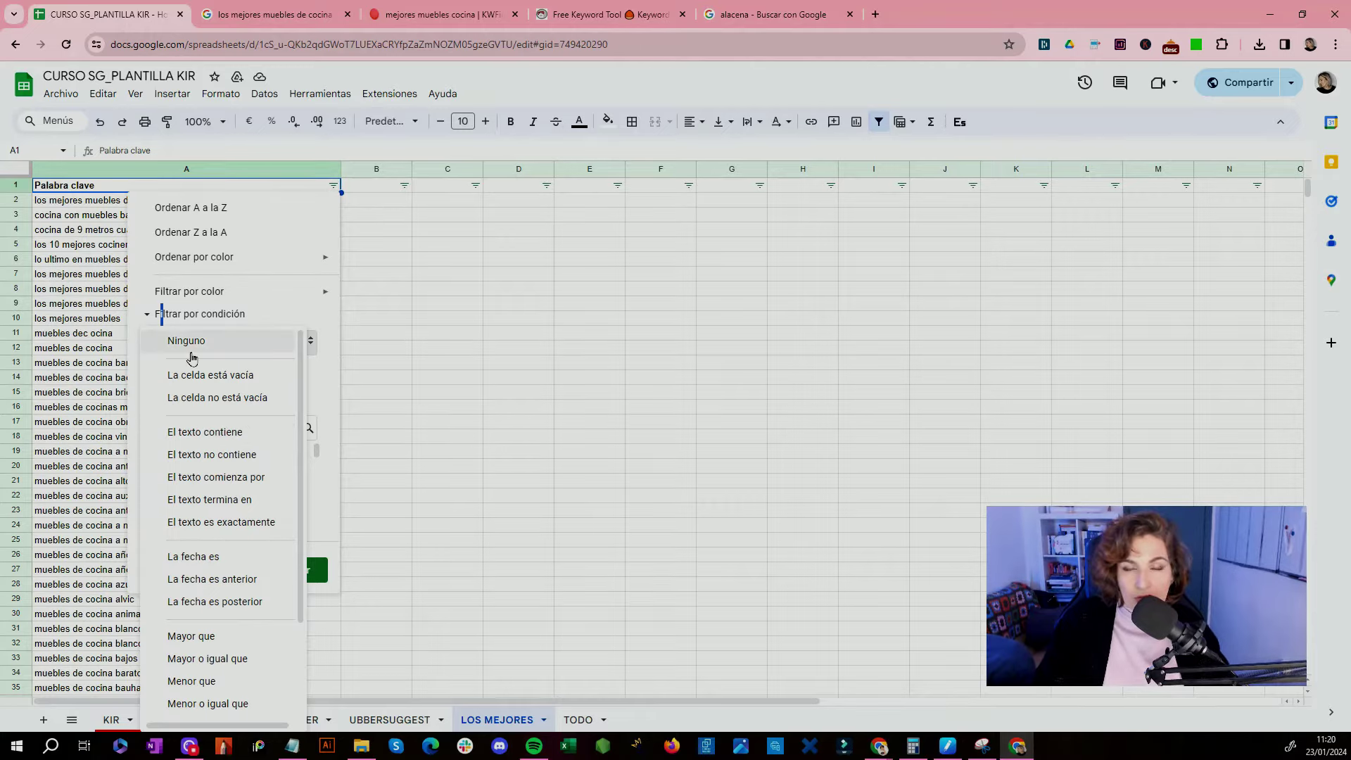
# Step: Filter the Palabra clave column by the condition that the text contains "carrefour"
pyautogui.click(205, 431)
pyautogui.write('carrefour')
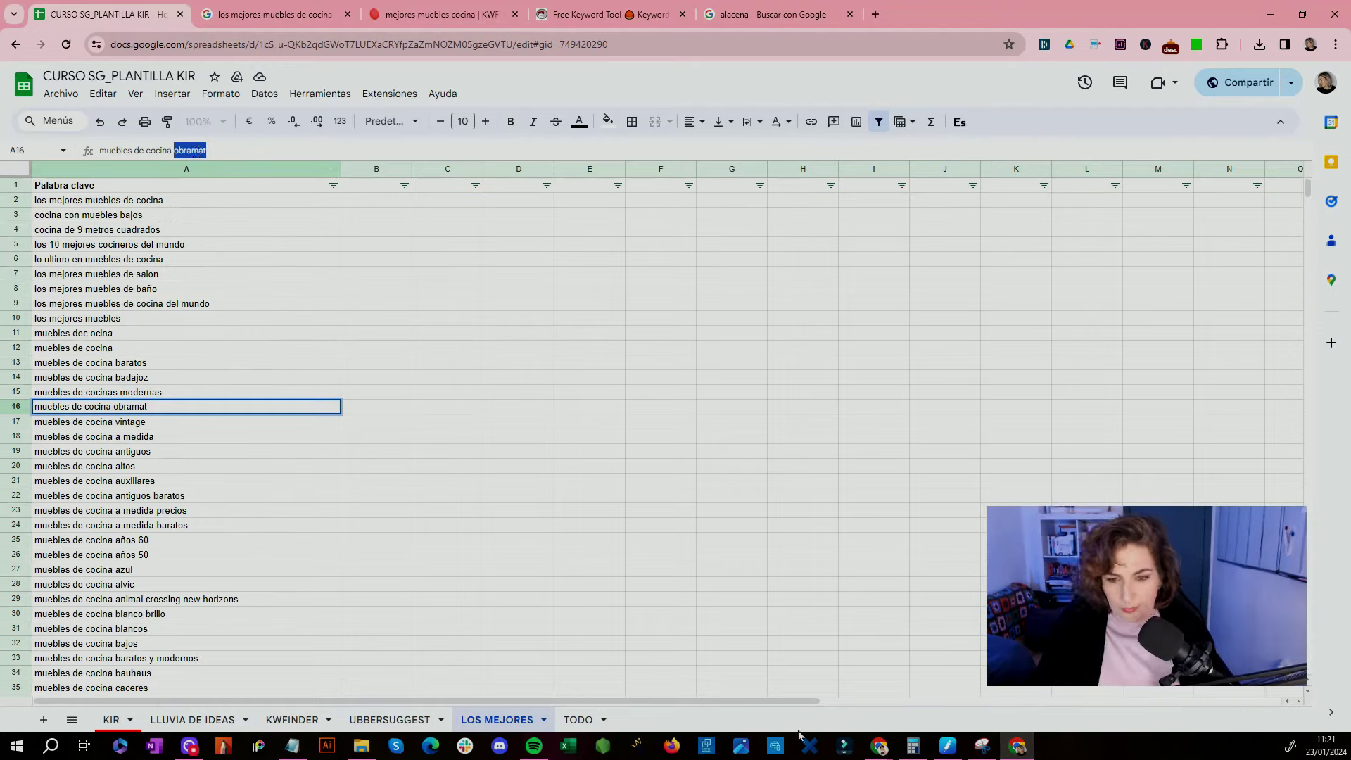
# Step: Review the LOS MEJORES keyword list from end to start and compare it with the KWFinder and Keyword Sheeter pages
pyautogui.scroll(-20, 179, 545)
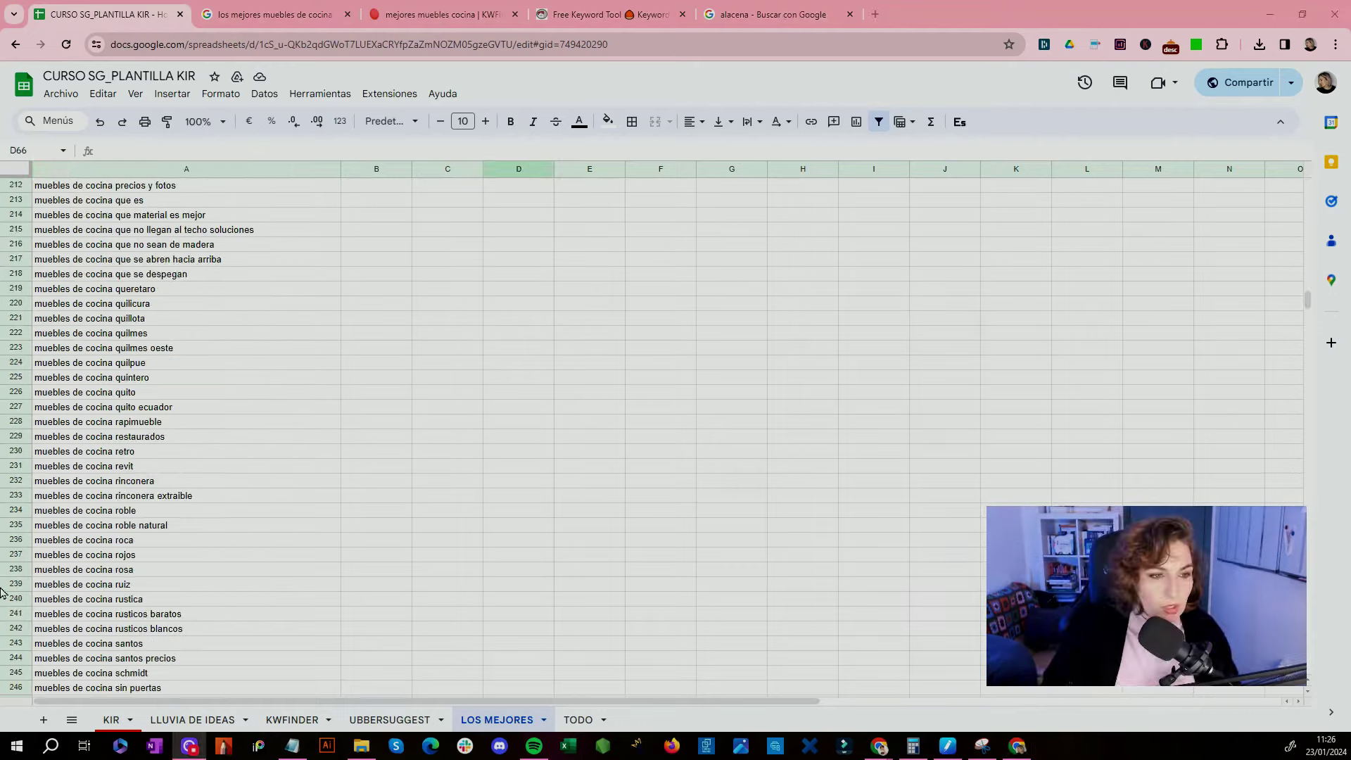
pyautogui.scroll(-12, 179, 545)
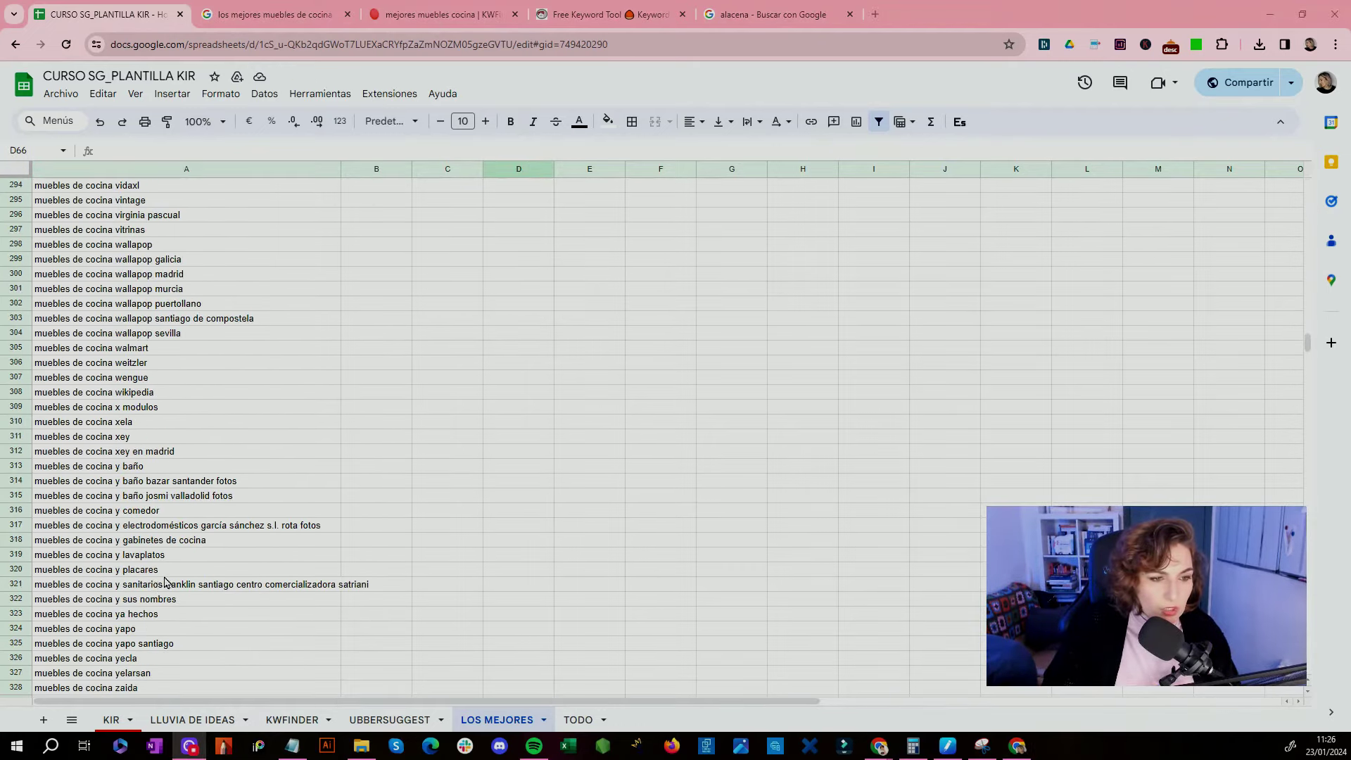
pyautogui.scroll(-14, 166, 583)
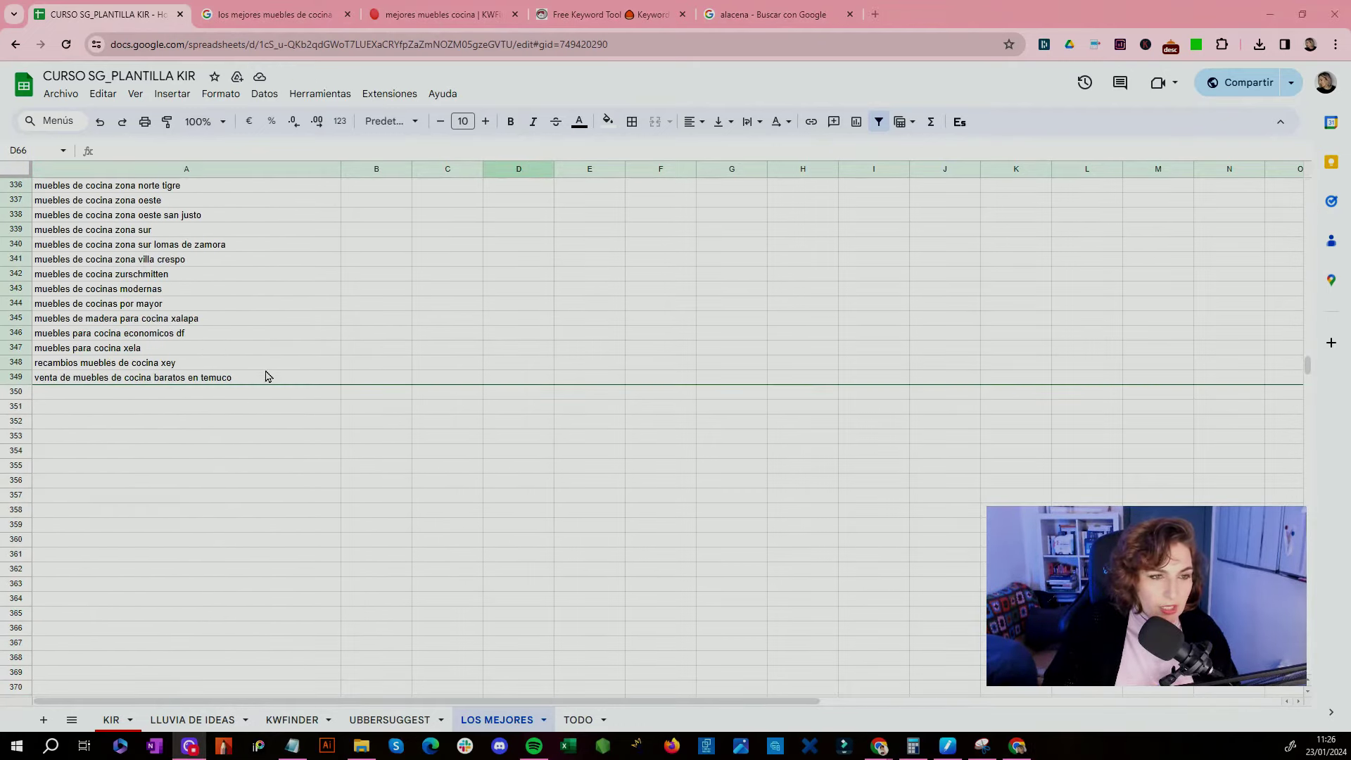
pyautogui.scroll(8, 170, 409)
pyautogui.scroll(20, 162, 399)
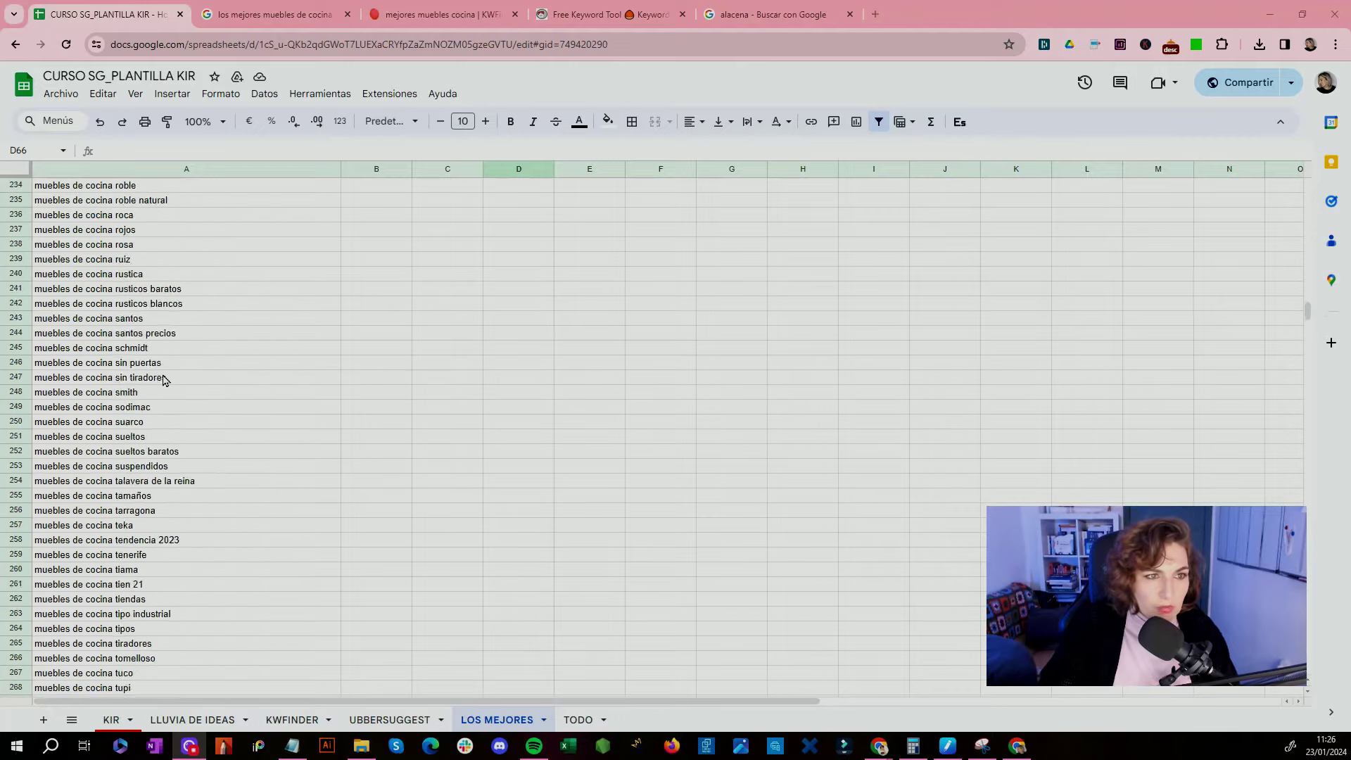
pyautogui.scroll(6, 171, 339)
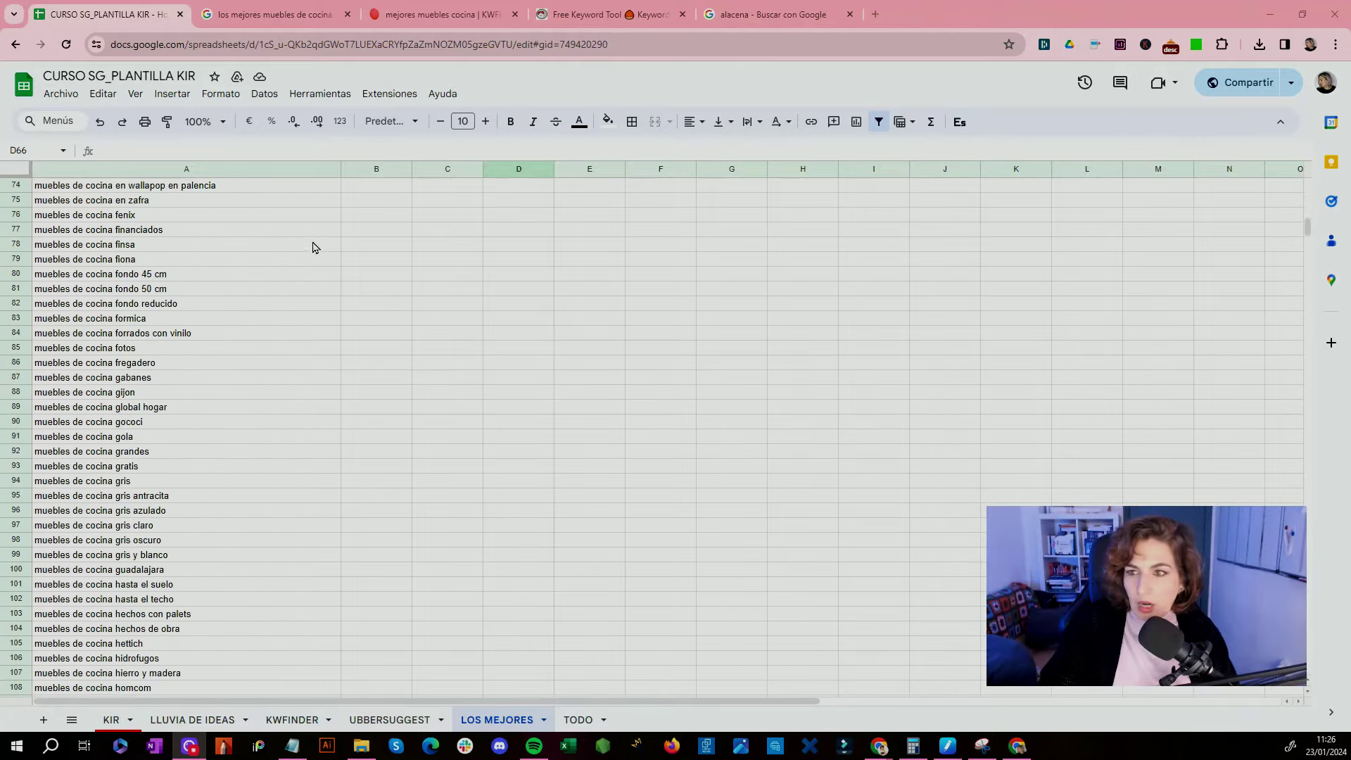
pyautogui.moveTo(1312, 224); pyautogui.dragTo(1293, 185)
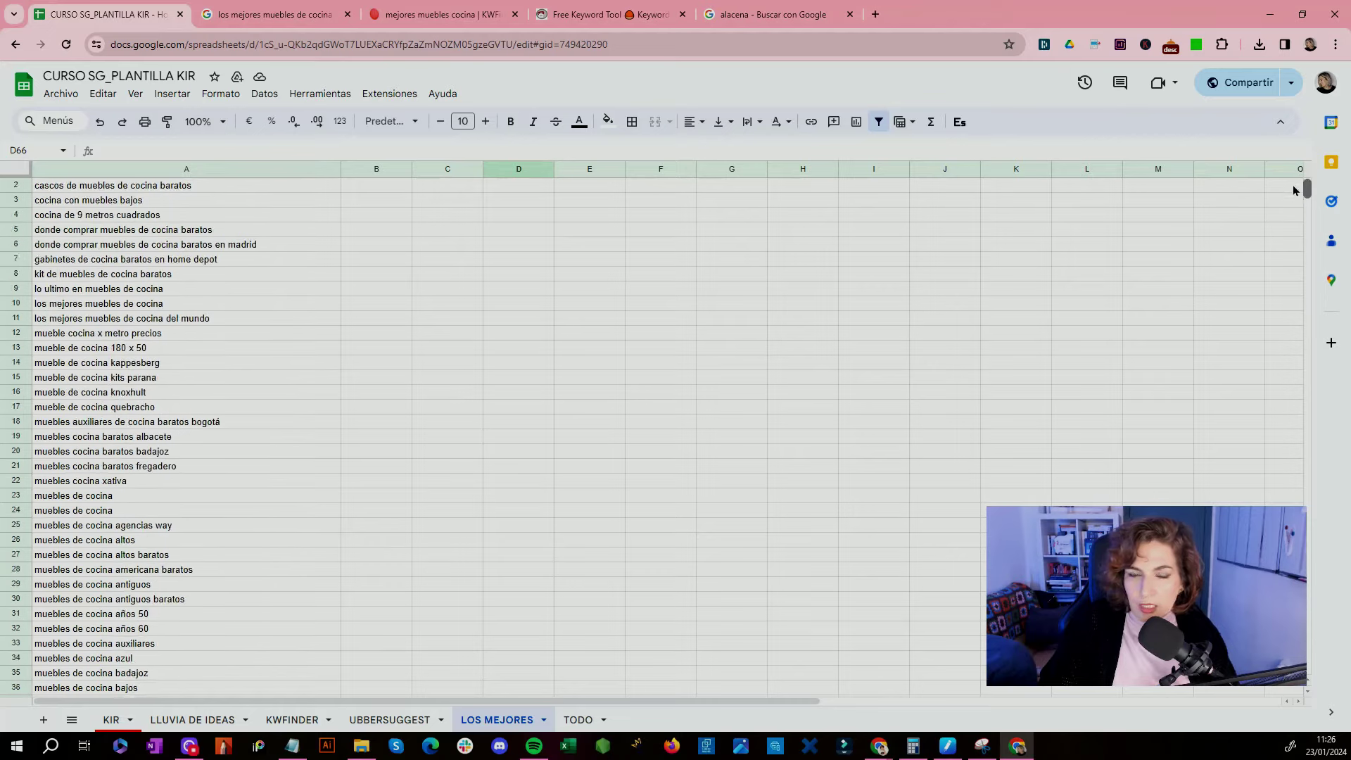
pyautogui.moveTo(105, 200); pyautogui.dragTo(257, 411)
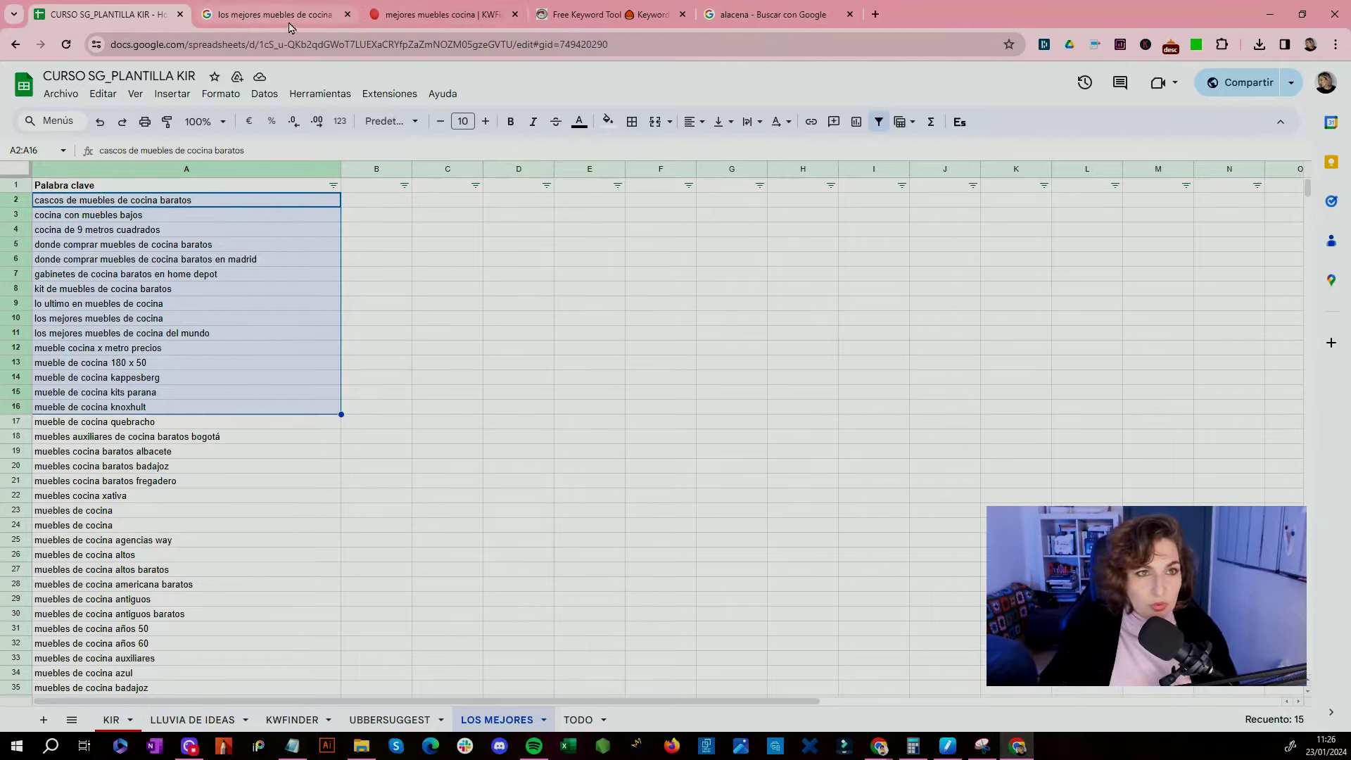
pyautogui.click(432, 15)
pyautogui.click(566, 14)
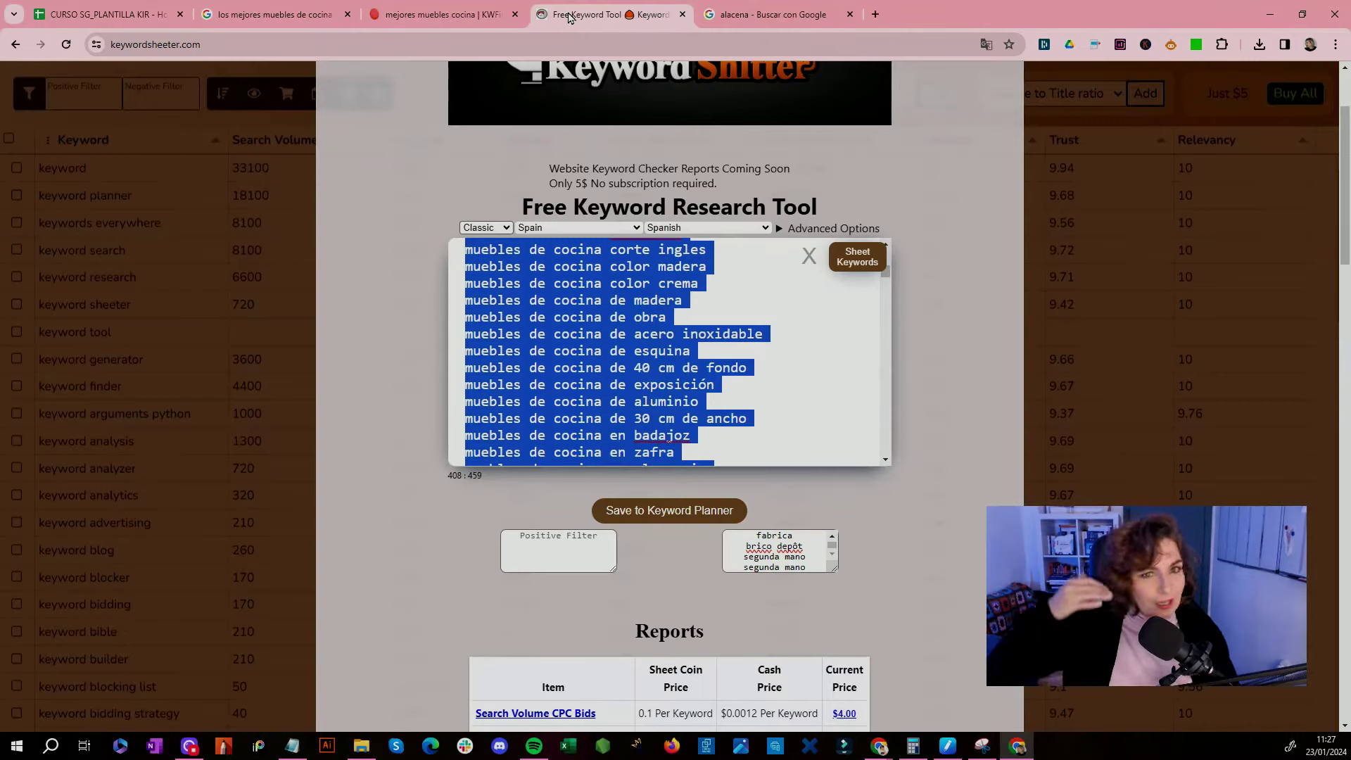
pyautogui.click(56, 14)
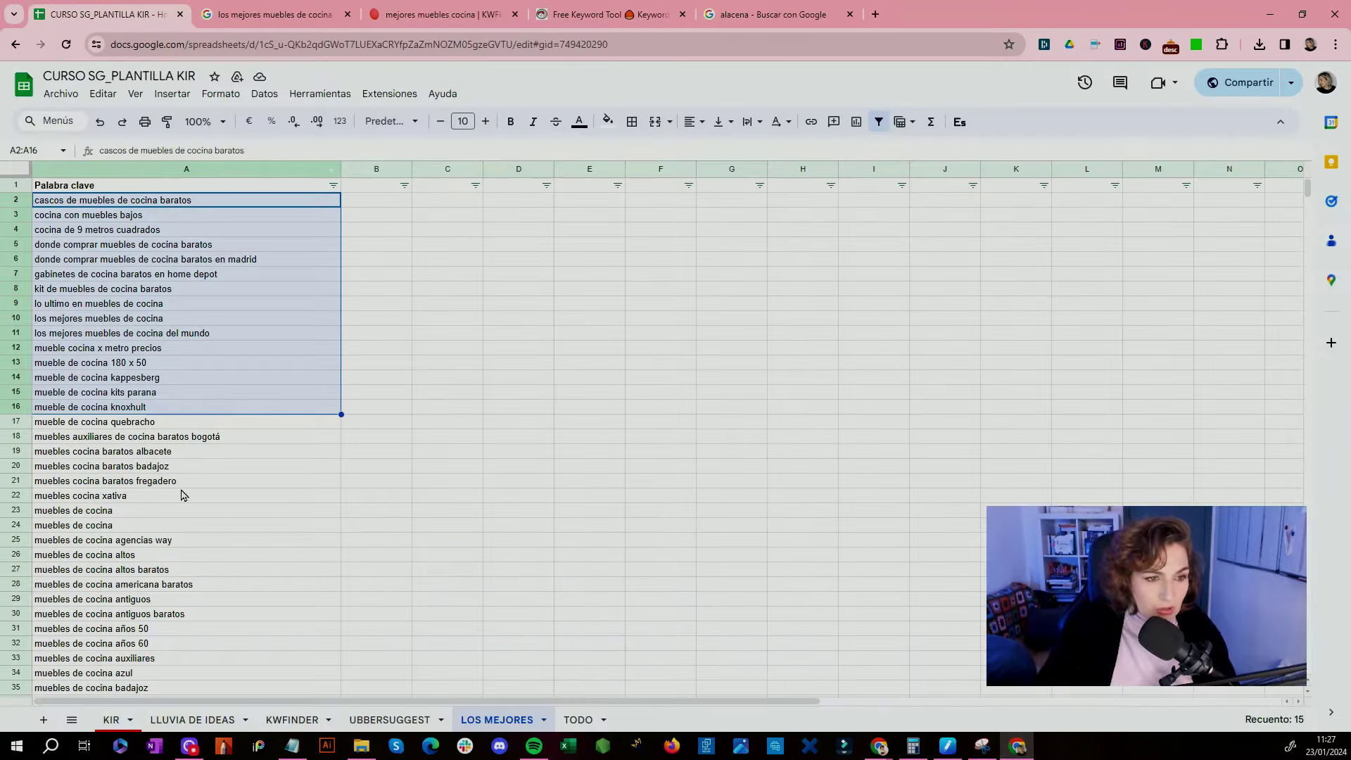
# Step: Remove the irrelevant keywords from the list in the LOS MEJORES sheet
pyautogui.scroll(-1, 181, 495)
pyautogui.click(170, 423)
pyautogui.click(142, 489)
pyautogui.click(158, 501)
pyautogui.hotkey('shift', 'Down')
pyautogui.hotkey('shift', 'Down')
pyautogui.hotkey('ctrl', 'z')
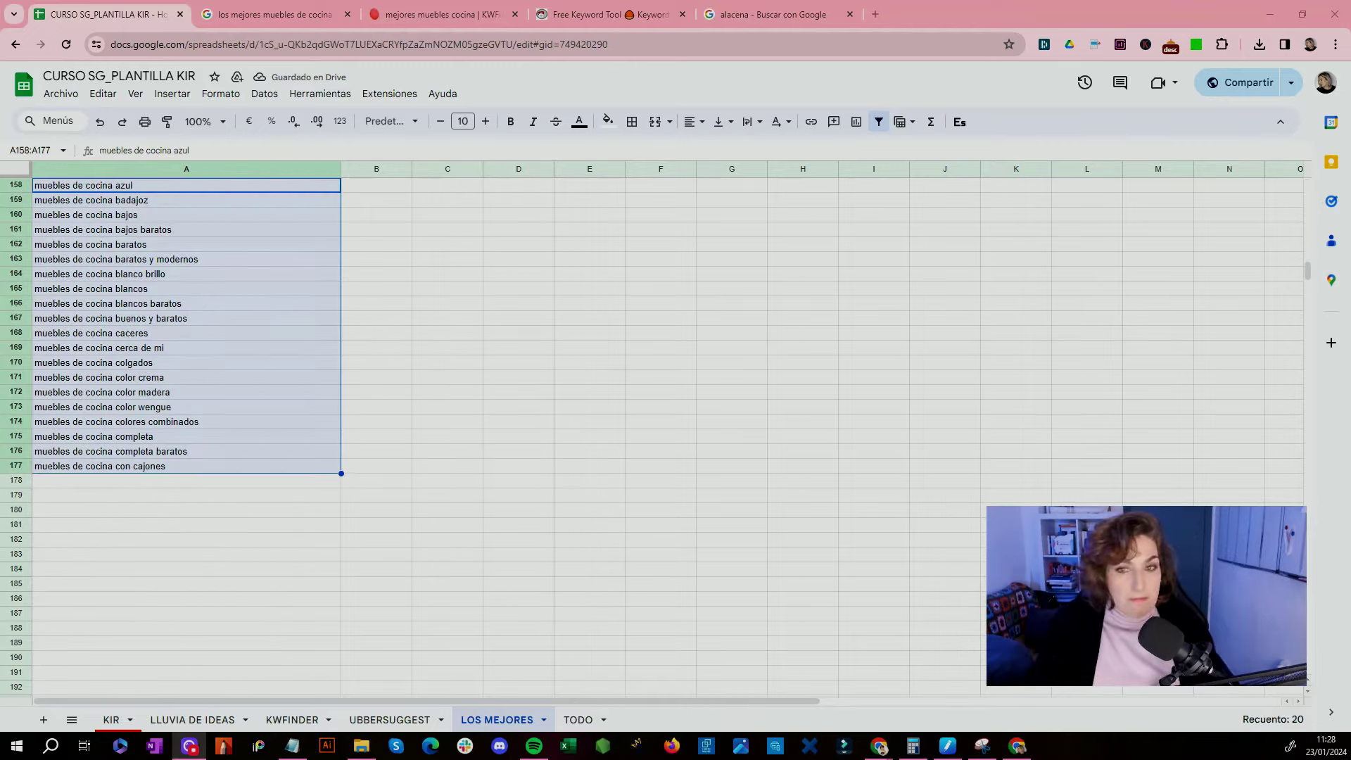
# Step: Look through the keyword lists in the UBBERSUGGEST, KWFINDER and LLUVIA DE IDEAS sheets and check the TODO sheet
pyautogui.click(204, 406)
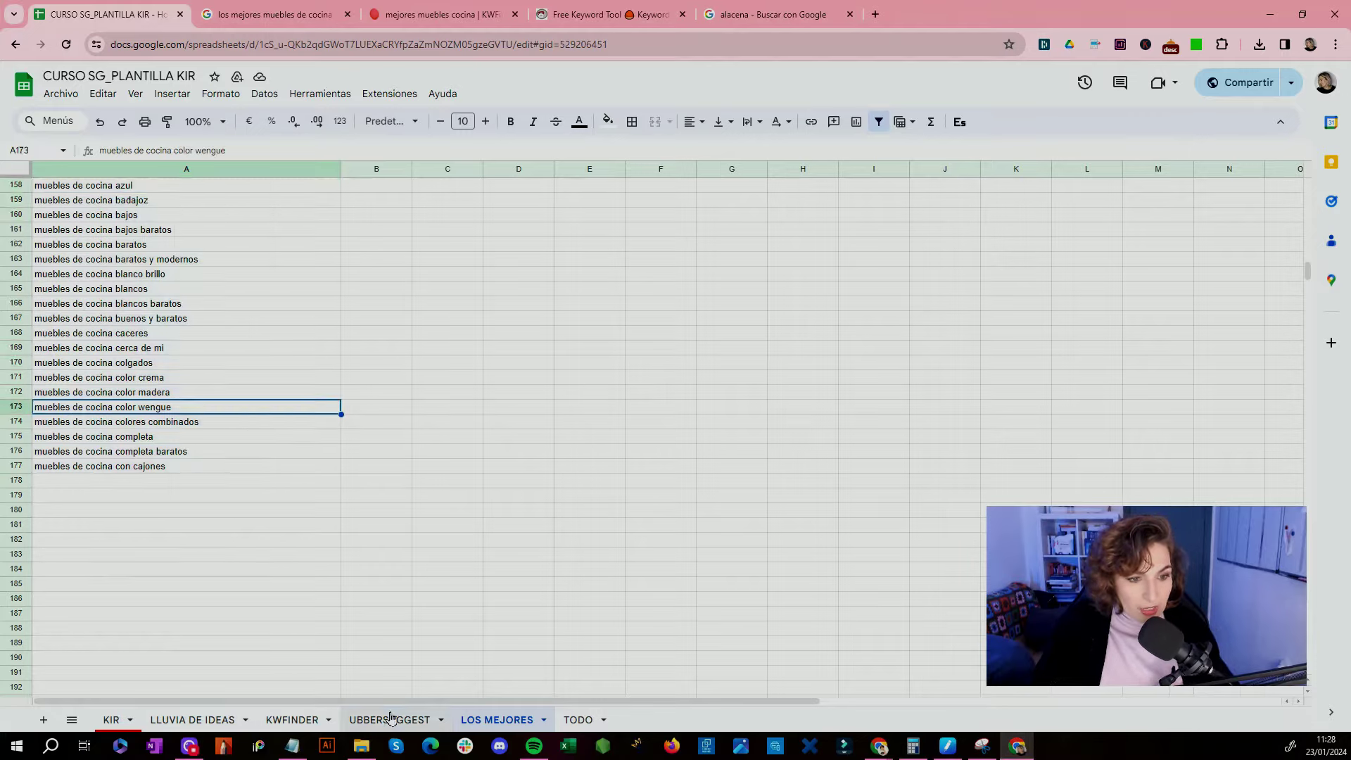
pyautogui.click(390, 719)
pyautogui.click(298, 719)
pyautogui.click(156, 721)
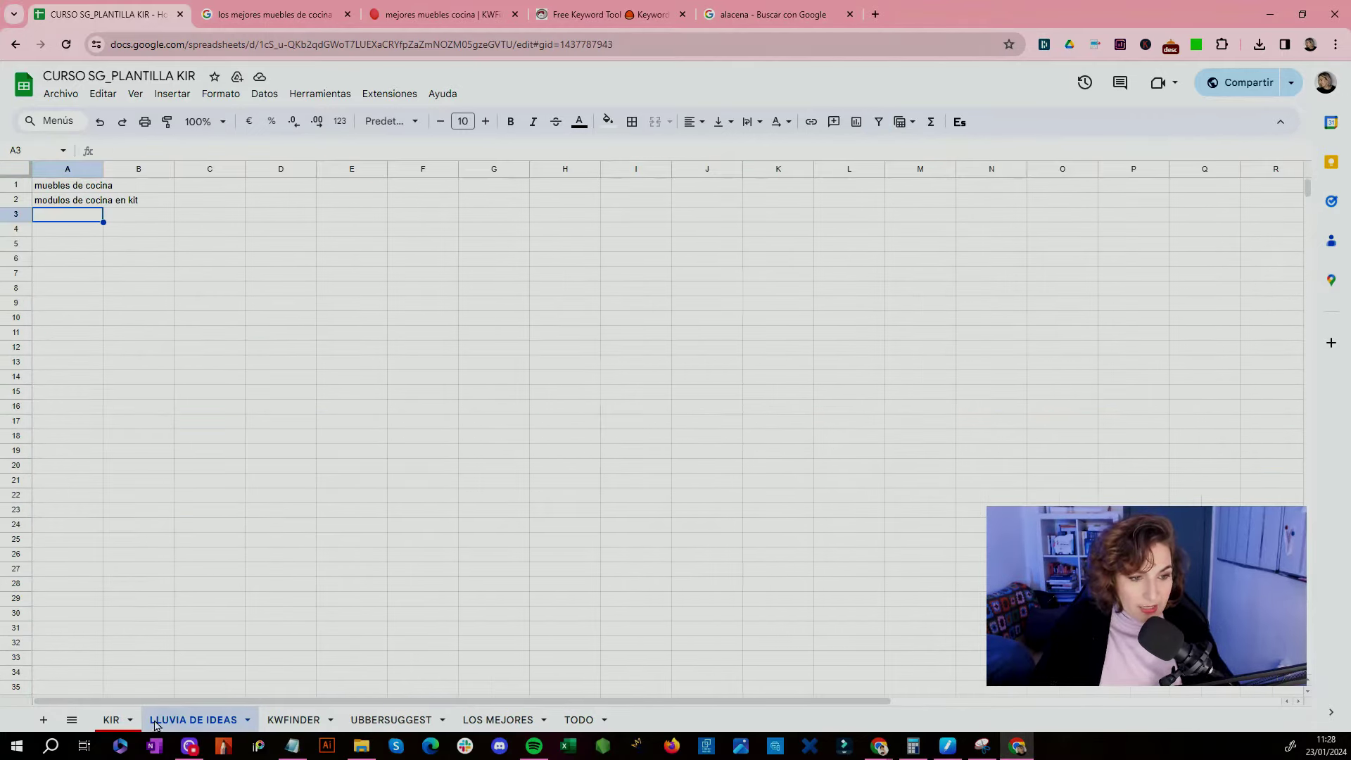
pyautogui.click(578, 719)
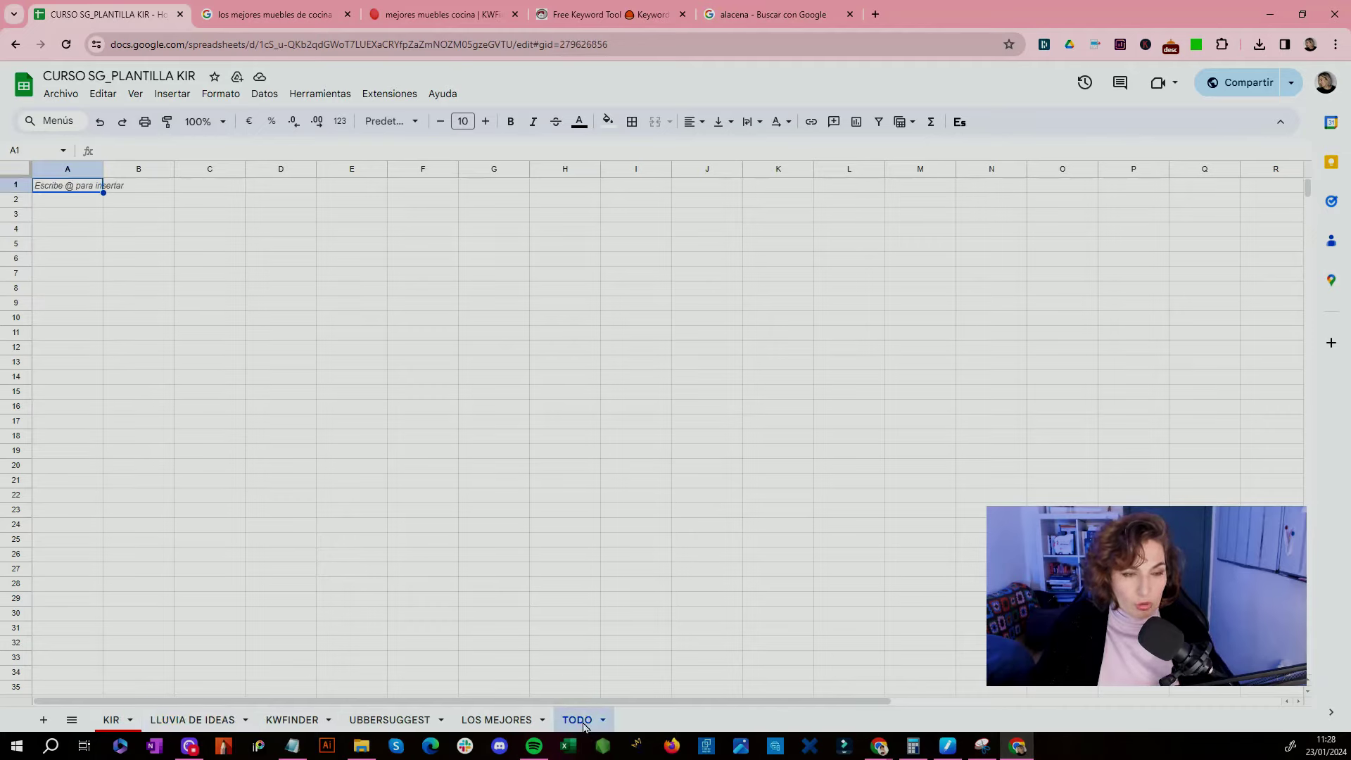
# Step: Copy the two keywords in A1:A2 of LLUVIA DE IDEAS into the TODO sheet, starting at cell A1
pyautogui.click(192, 719)
pyautogui.moveTo(56, 186); pyautogui.dragTo(63, 200)
pyautogui.hotkey('ctrl', 'c')
pyautogui.click(578, 719)
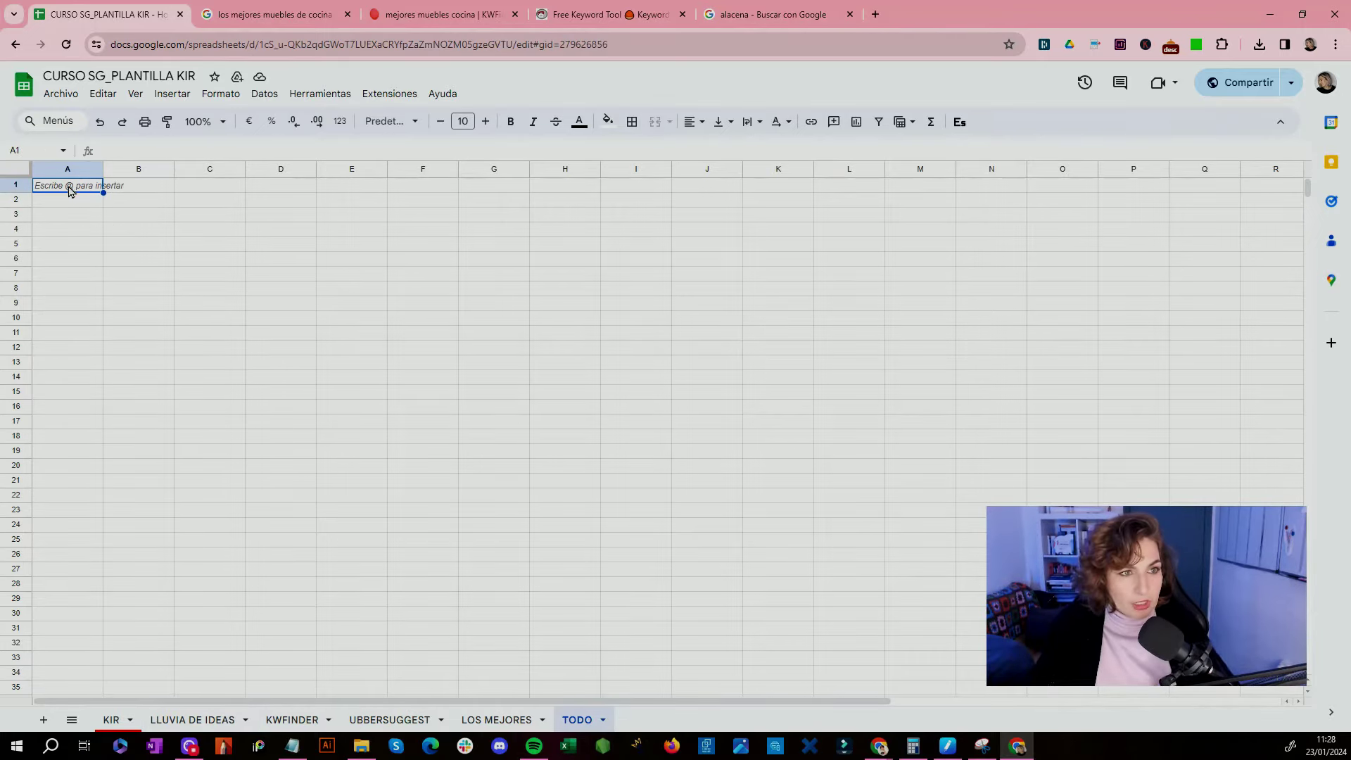
pyautogui.hotkey('ctrl', 'v')
# Step: Copy the keywords from mesa para cocina to muebles de cocina blancos in the KWFINDER sheet into TODO, starting at cell A3
pyautogui.click(292, 719)
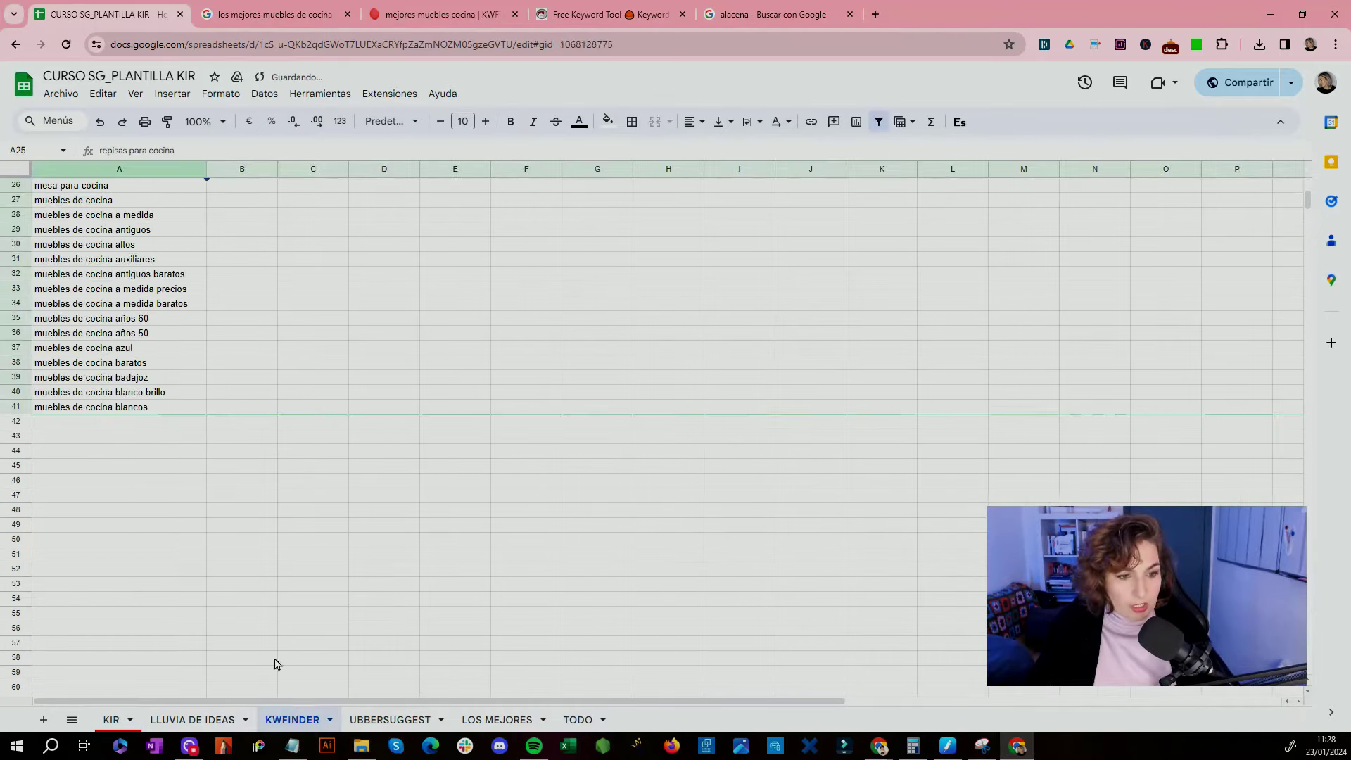
pyautogui.moveTo(128, 189); pyautogui.dragTo(120, 407)
pyautogui.click(579, 719)
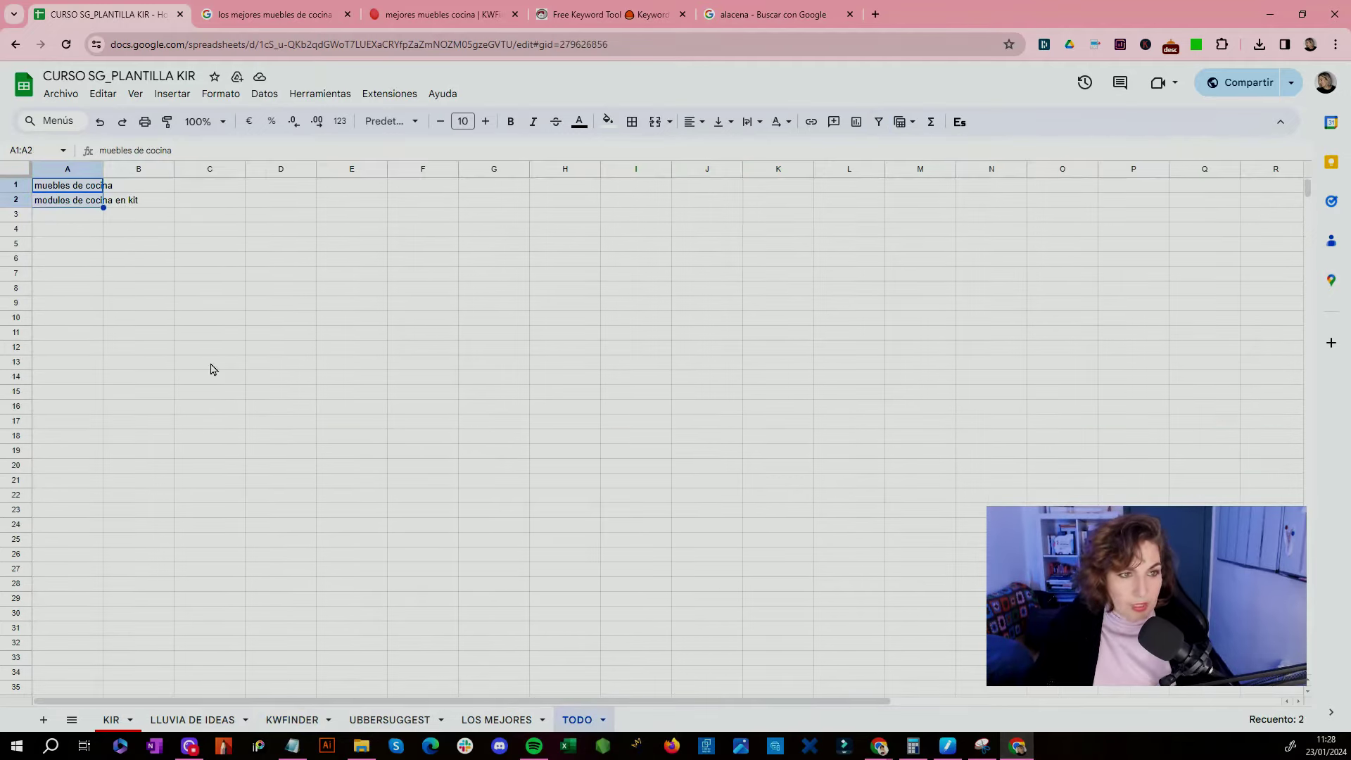
pyautogui.click(77, 220)
pyautogui.hotkey('ctrl', 'v')
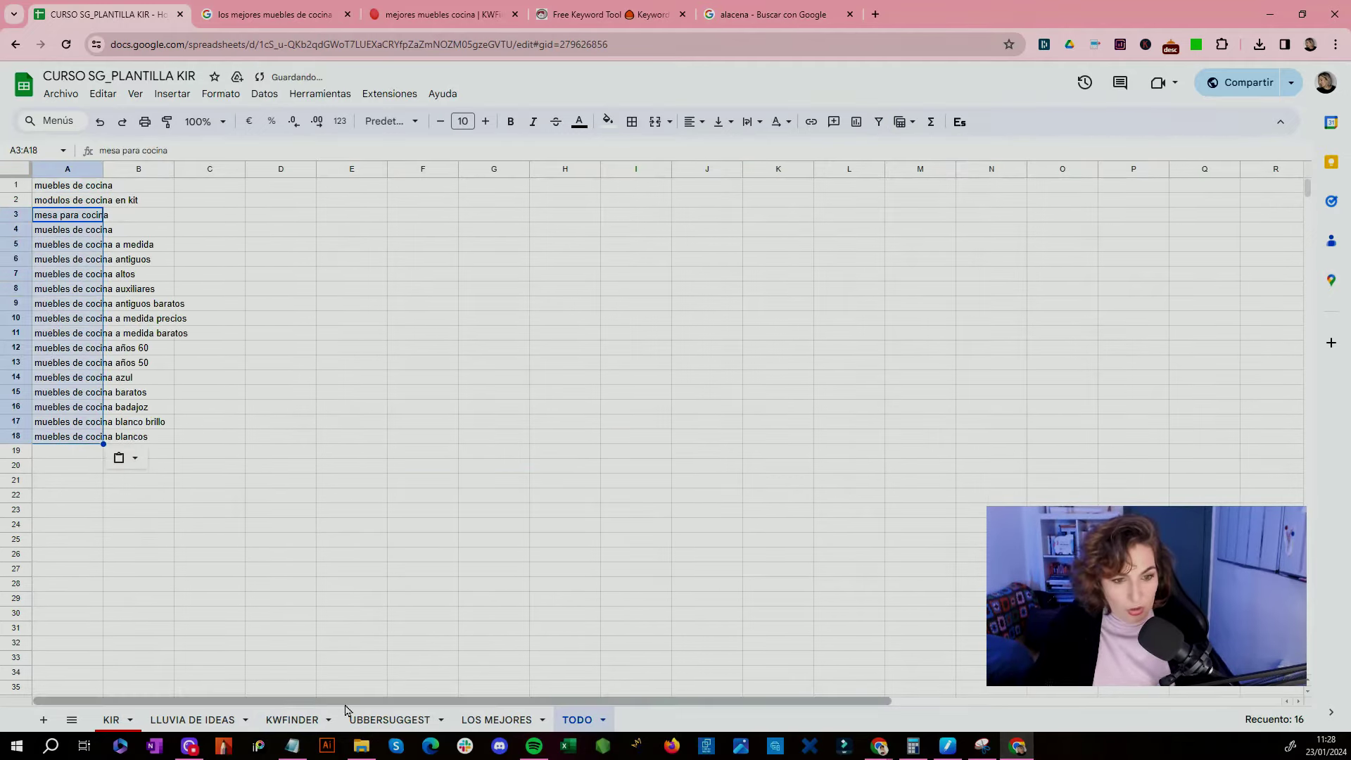
# Step: Copy the keywords from the UBBERSUGGEST sheet into the TODO sheet, starting at cell A19
pyautogui.click(376, 718)
pyautogui.moveTo(53, 200); pyautogui.dragTo(71, 421)
pyautogui.hotkey('ctrl', 'c')
pyautogui.click(574, 721)
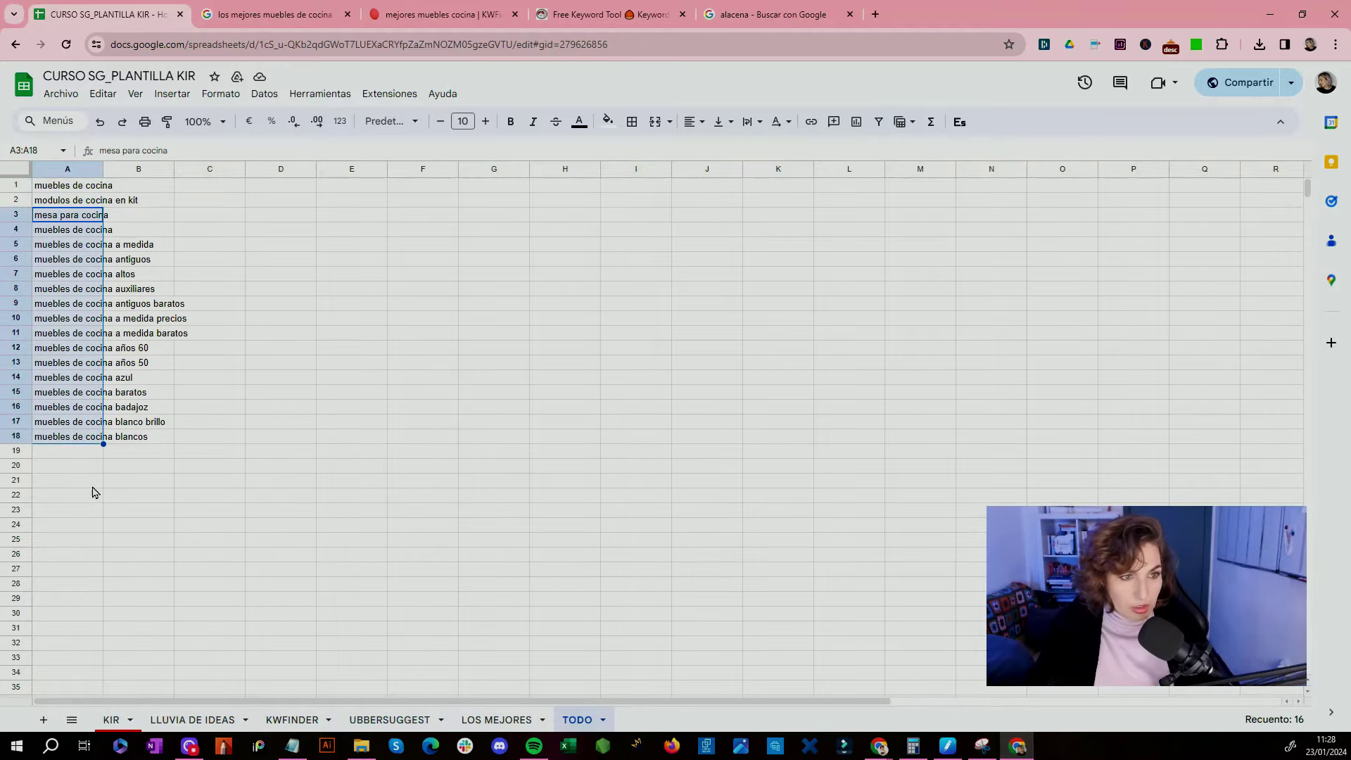
pyautogui.click(82, 450)
pyautogui.hotkey('ctrl', 'v')
# Step: Copy the keywords from the LOS MEJORES sheet into the TODO sheet, starting at cell A35
pyautogui.click(493, 719)
pyautogui.moveTo(105, 185); pyautogui.dragTo(109, 466)
pyautogui.hotkey('ctrl', 'c')
pyautogui.click(577, 719)
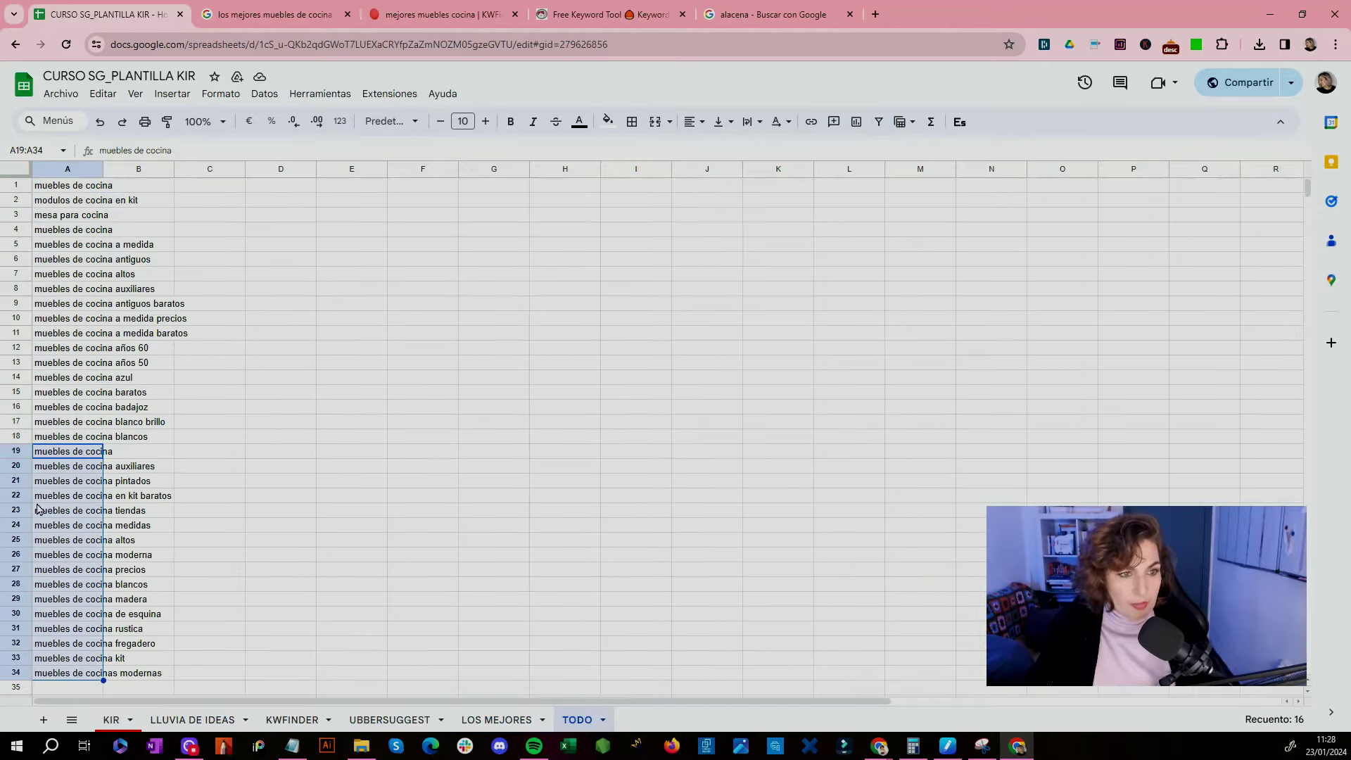
pyautogui.scroll(-5, 39, 509)
pyautogui.click(67, 437)
pyautogui.hotkey('ctrl', 'v')
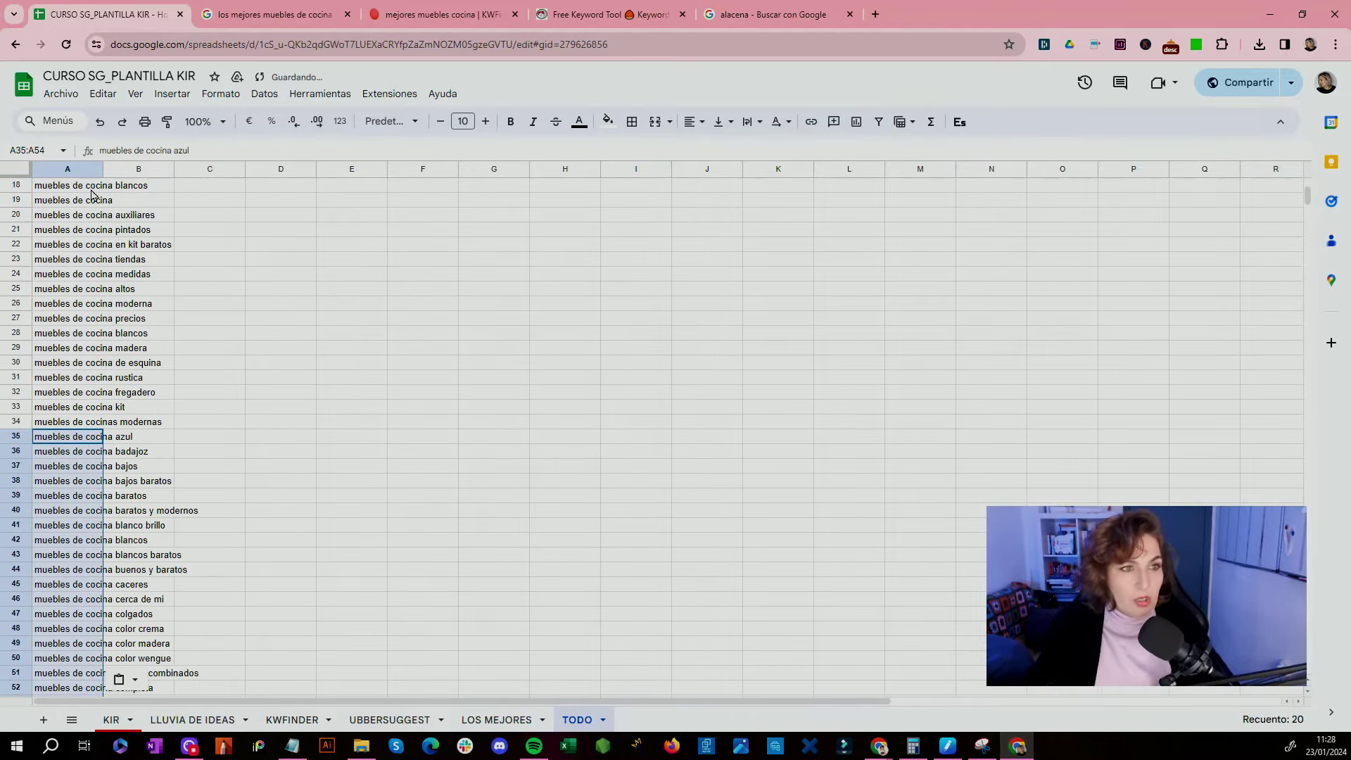
# Step: Remove the duplicate keywords from column A of the TODO sheet
pyautogui.click(92, 169)
pyautogui.click(263, 94)
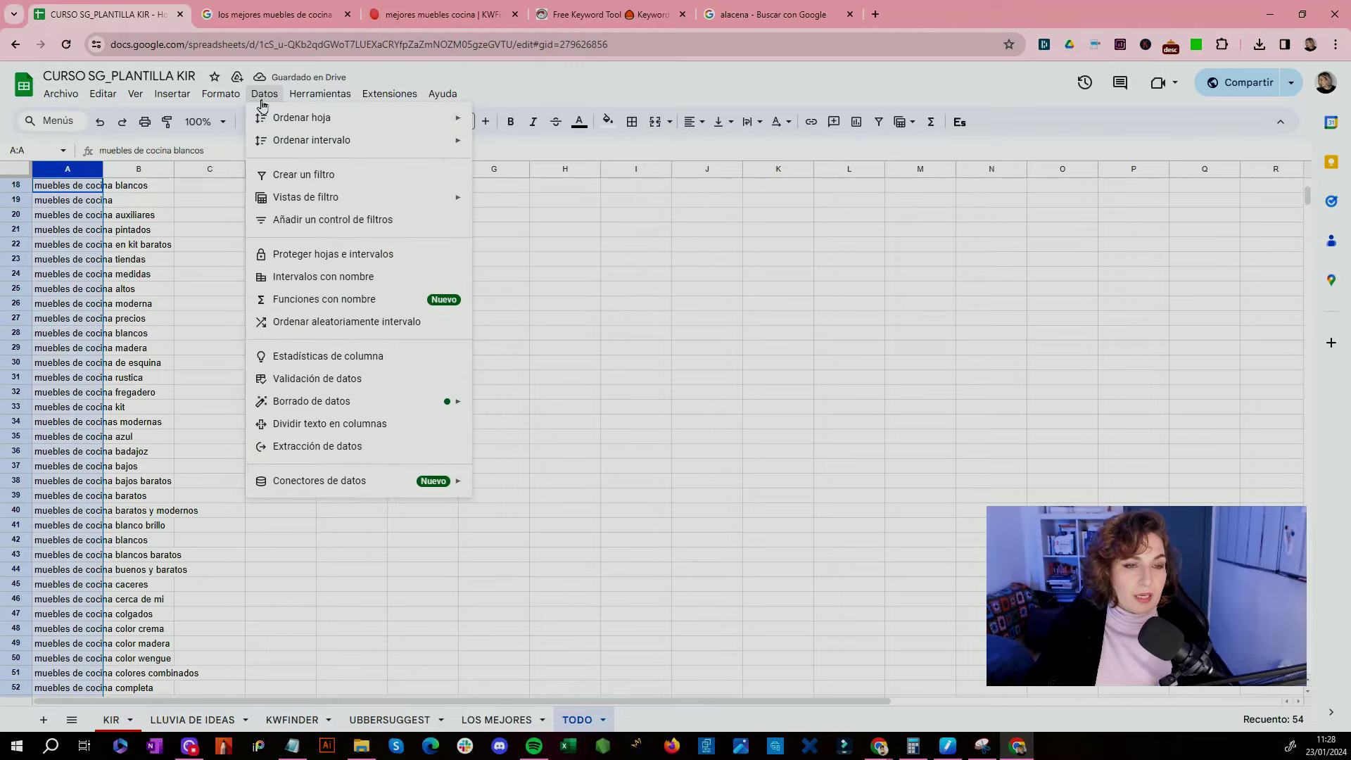
pyautogui.moveTo(410, 403)
pyautogui.click(532, 436)
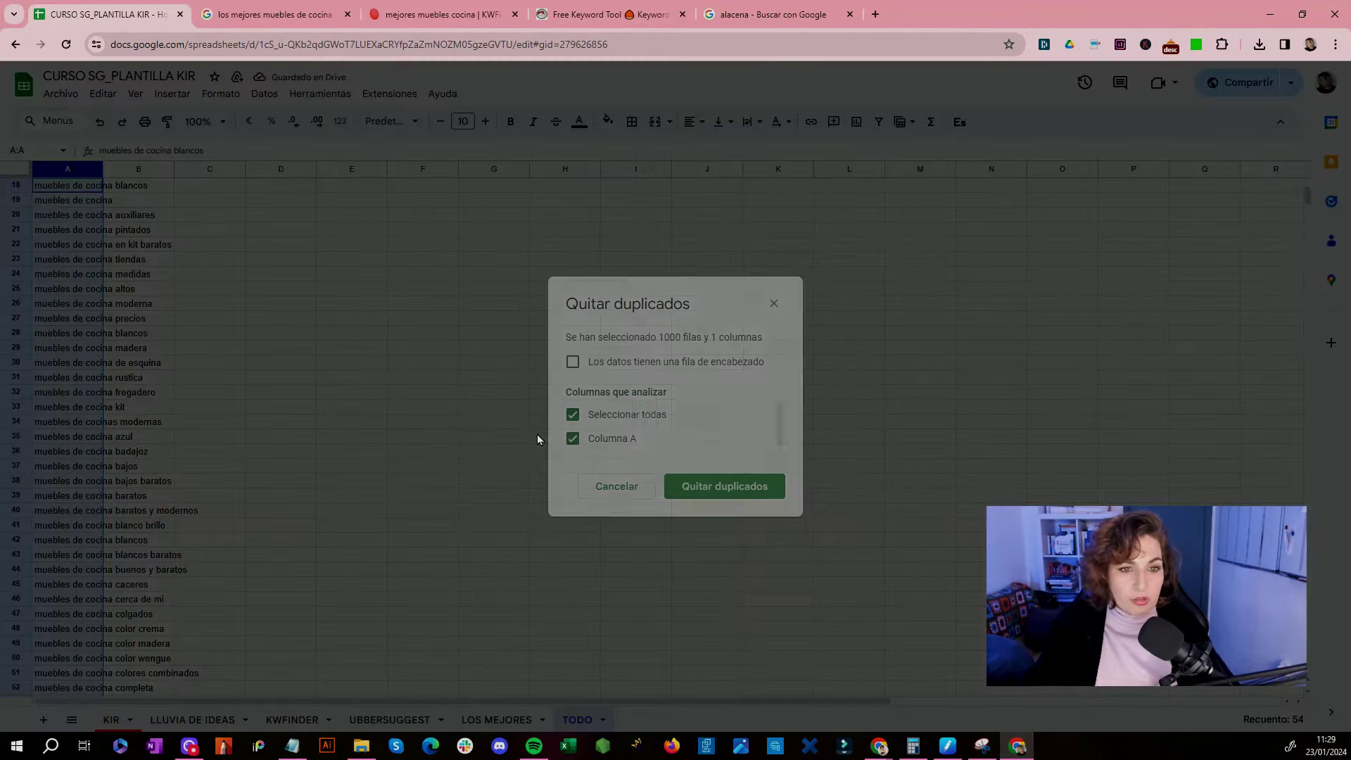
pyautogui.click(700, 487)
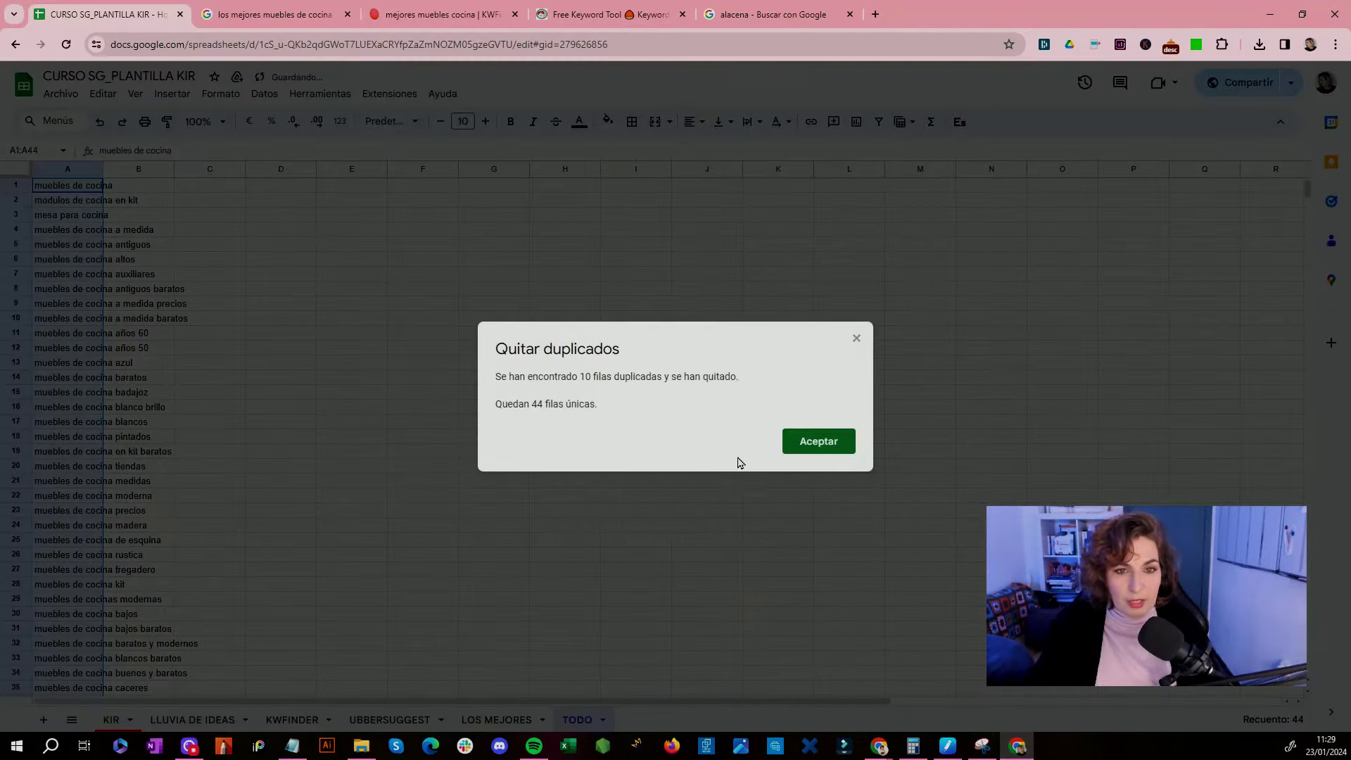
pyautogui.click(816, 442)
pyautogui.click(200, 335)
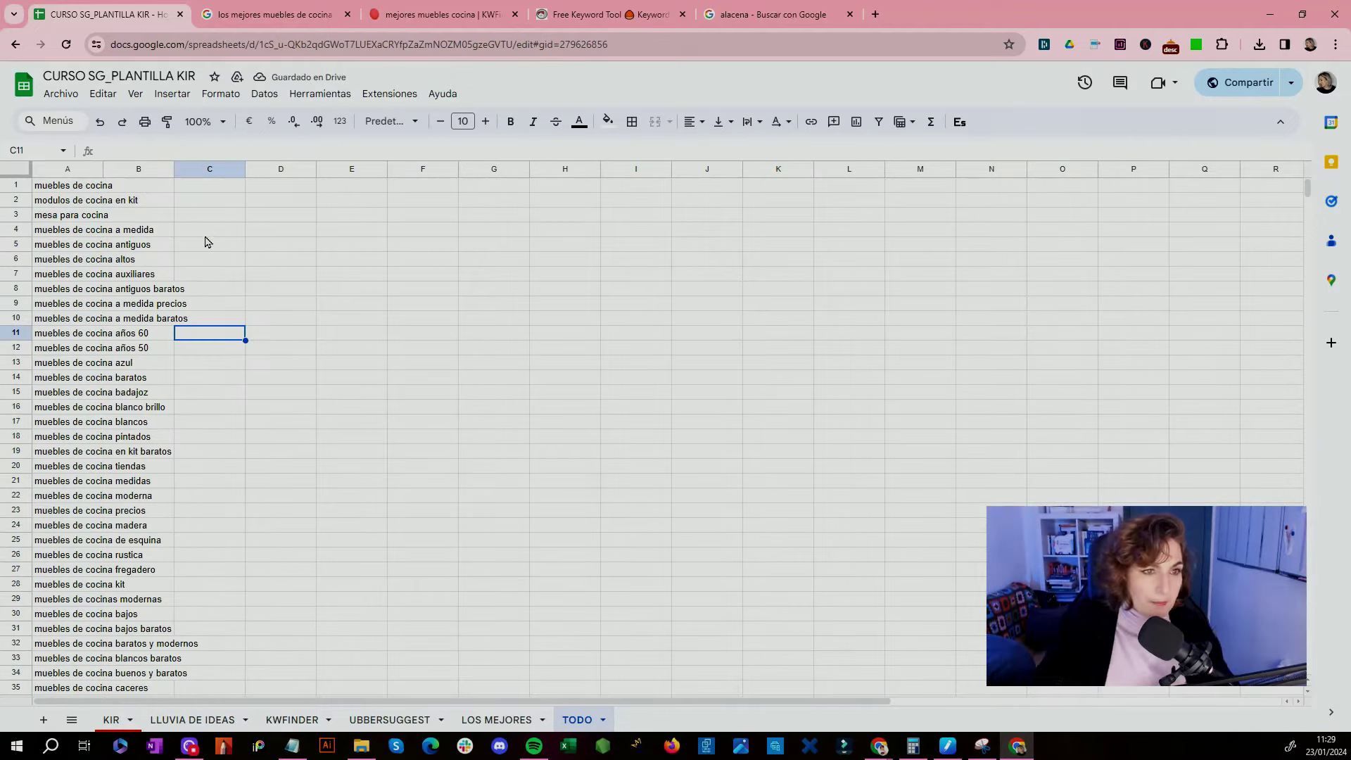
# Step: Widen column A of the TODO sheet to fit the full keywords and look through the list to its end
pyautogui.moveTo(102, 168); pyautogui.dragTo(243, 168)
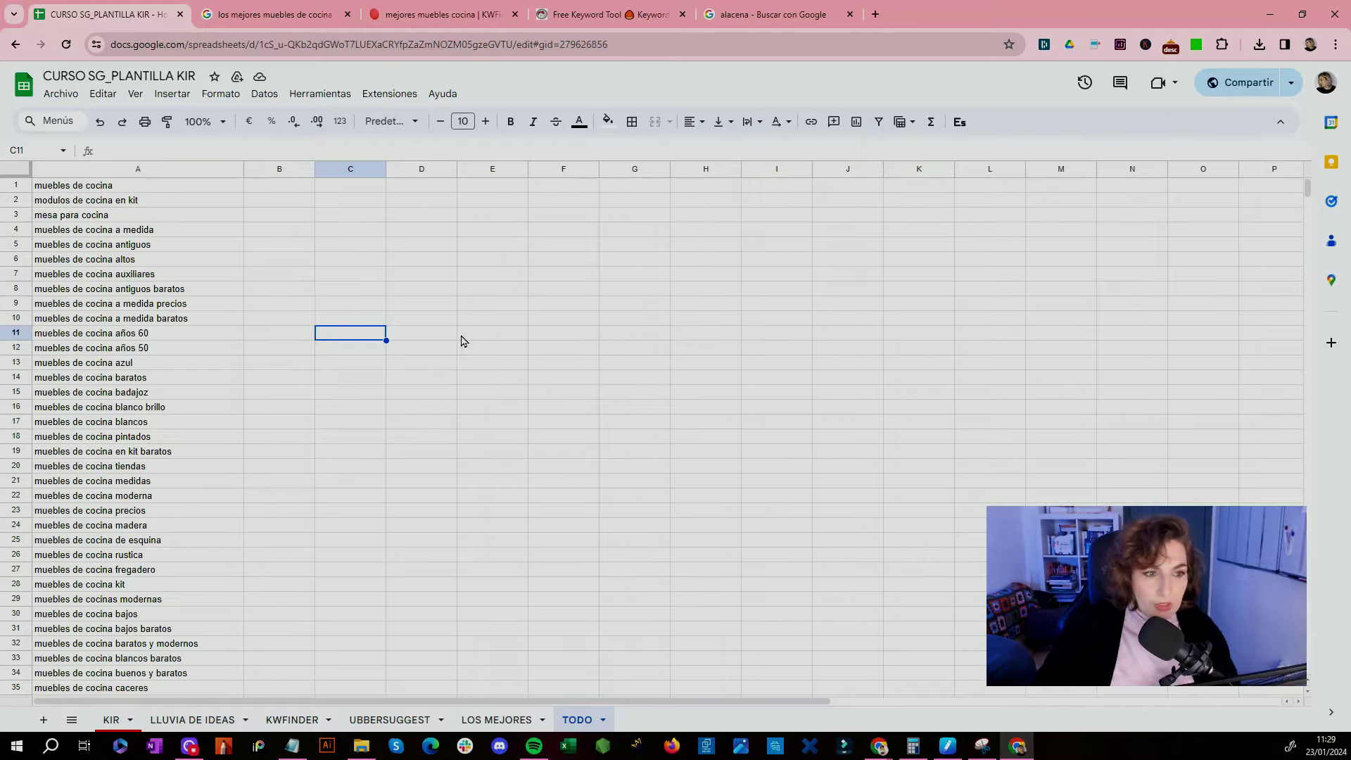
pyautogui.click(140, 466)
pyautogui.scroll(-5, 141, 466)
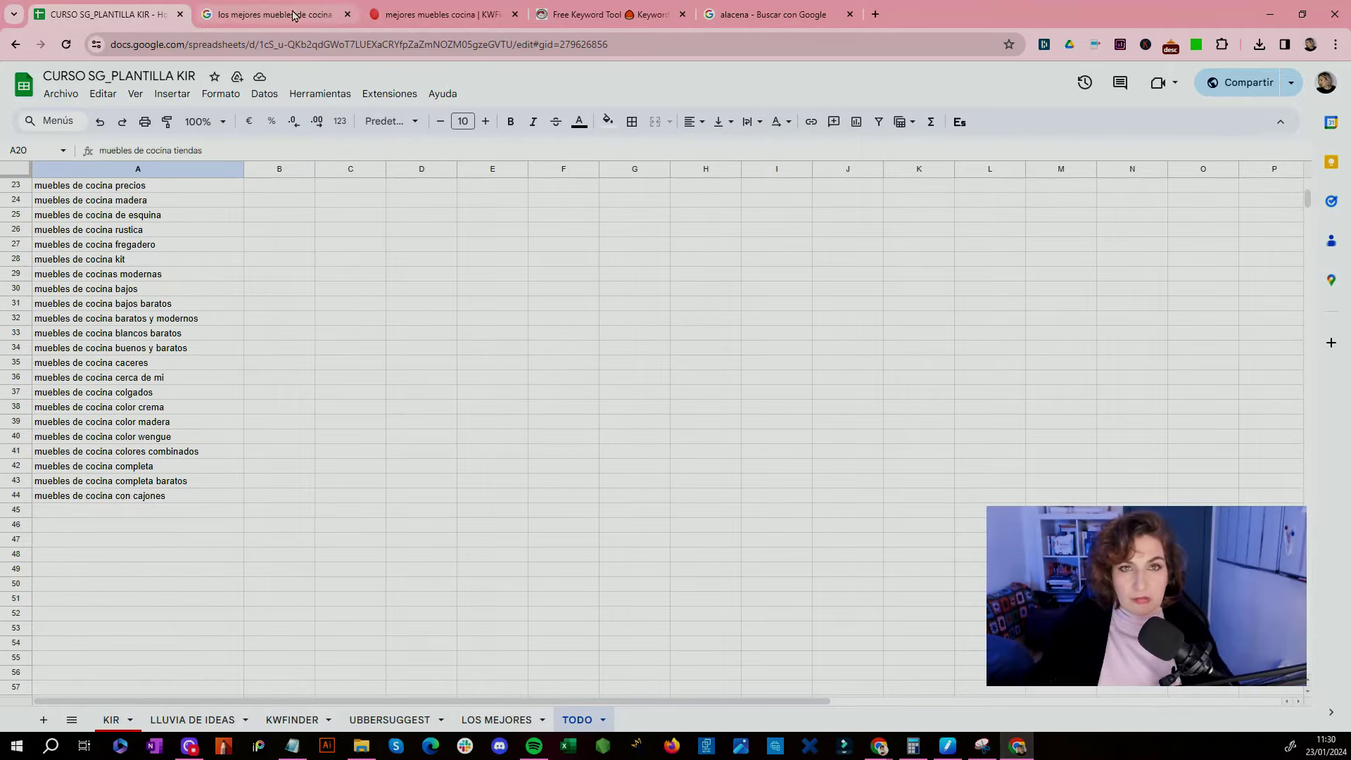
# Step: Copy all keywords from TODO into Semrush's Keyword Overview, run the bulk analysis for Spain and open its column settings
pyautogui.click(294, 15)
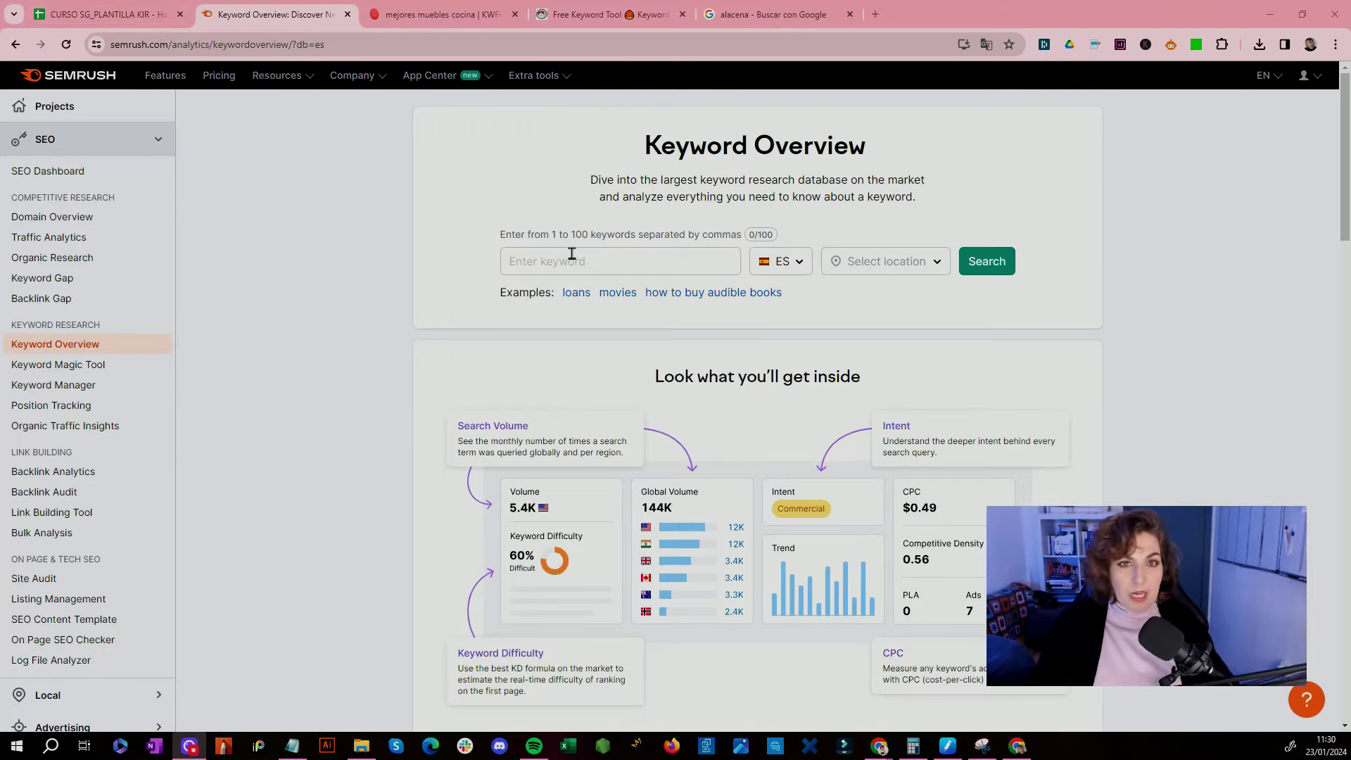
pyautogui.click(107, 14)
pyautogui.moveTo(166, 496); pyautogui.dragTo(143, 184)
pyautogui.hotkey('ctrl', 'c')
pyautogui.click(274, 14)
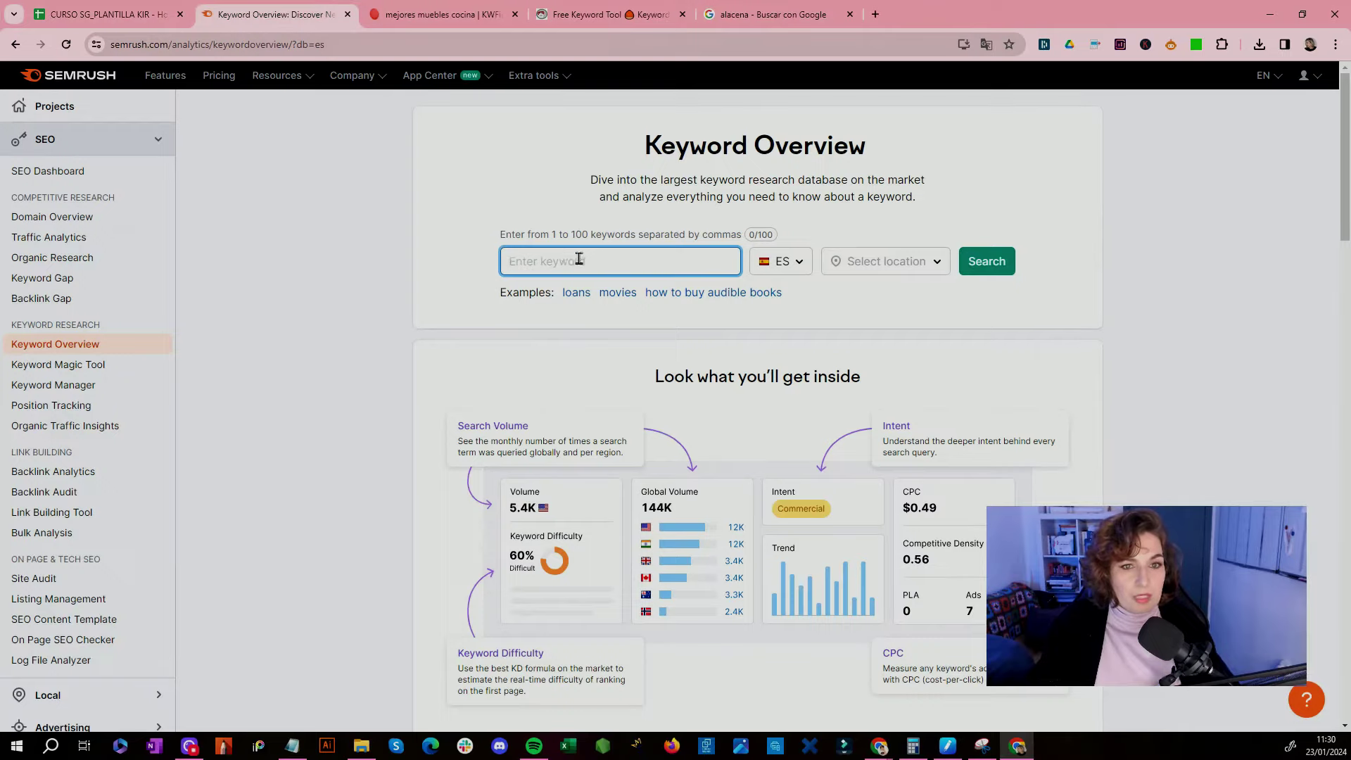
pyautogui.hotkey('ctrl', 'v')
pyautogui.scroll(-2, 1239, 336)
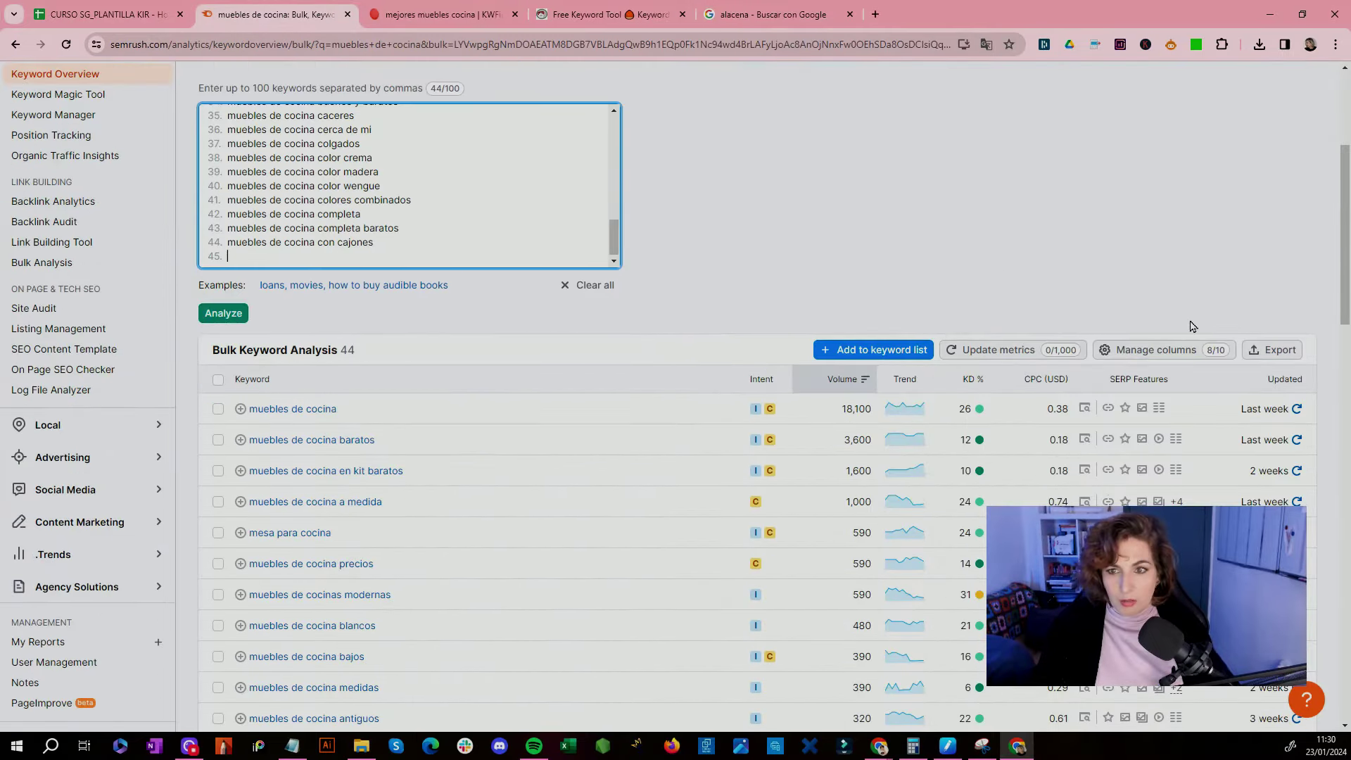
pyautogui.click(1142, 351)
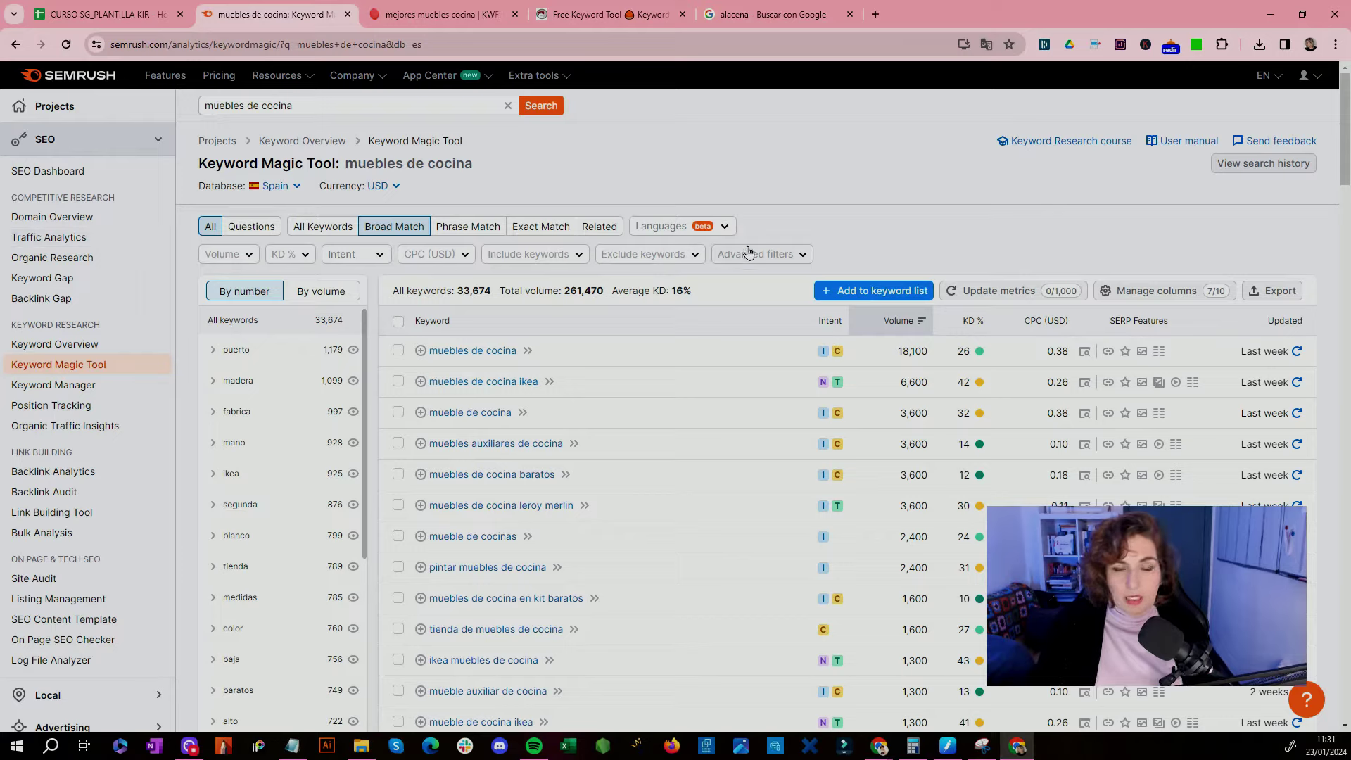
# Step: Filter the Keyword Magic Tool results for muebles de cocina to a search volume from 20
pyautogui.click(763, 254)
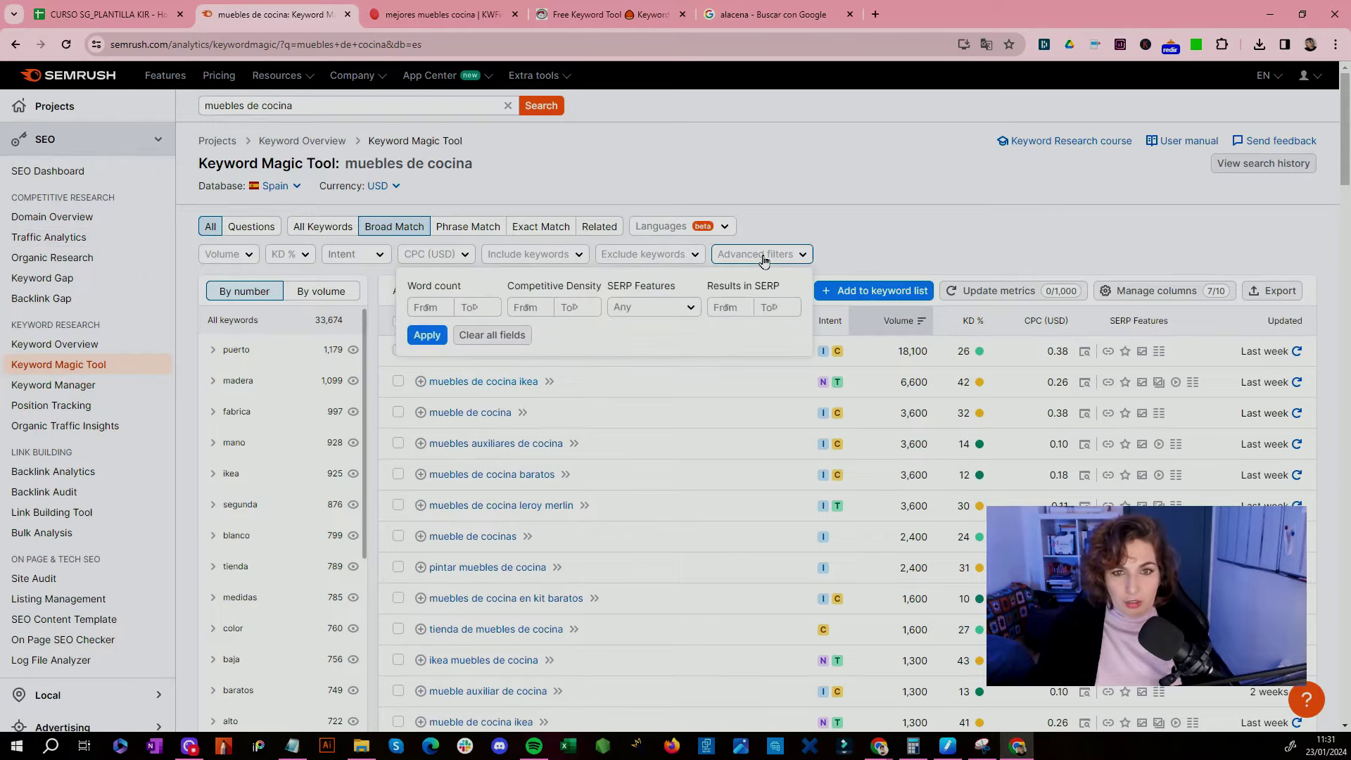
pyautogui.click(230, 254)
pyautogui.click(222, 448)
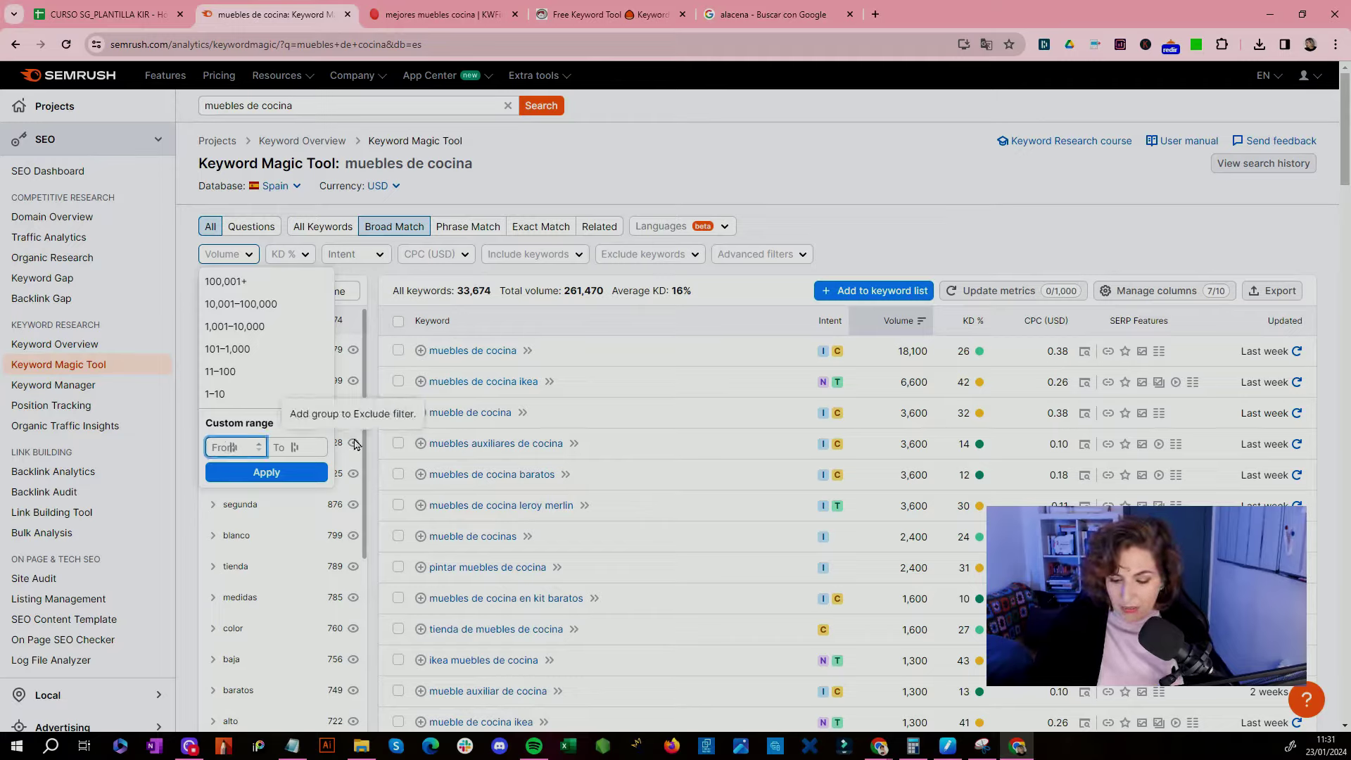
pyautogui.write('20')
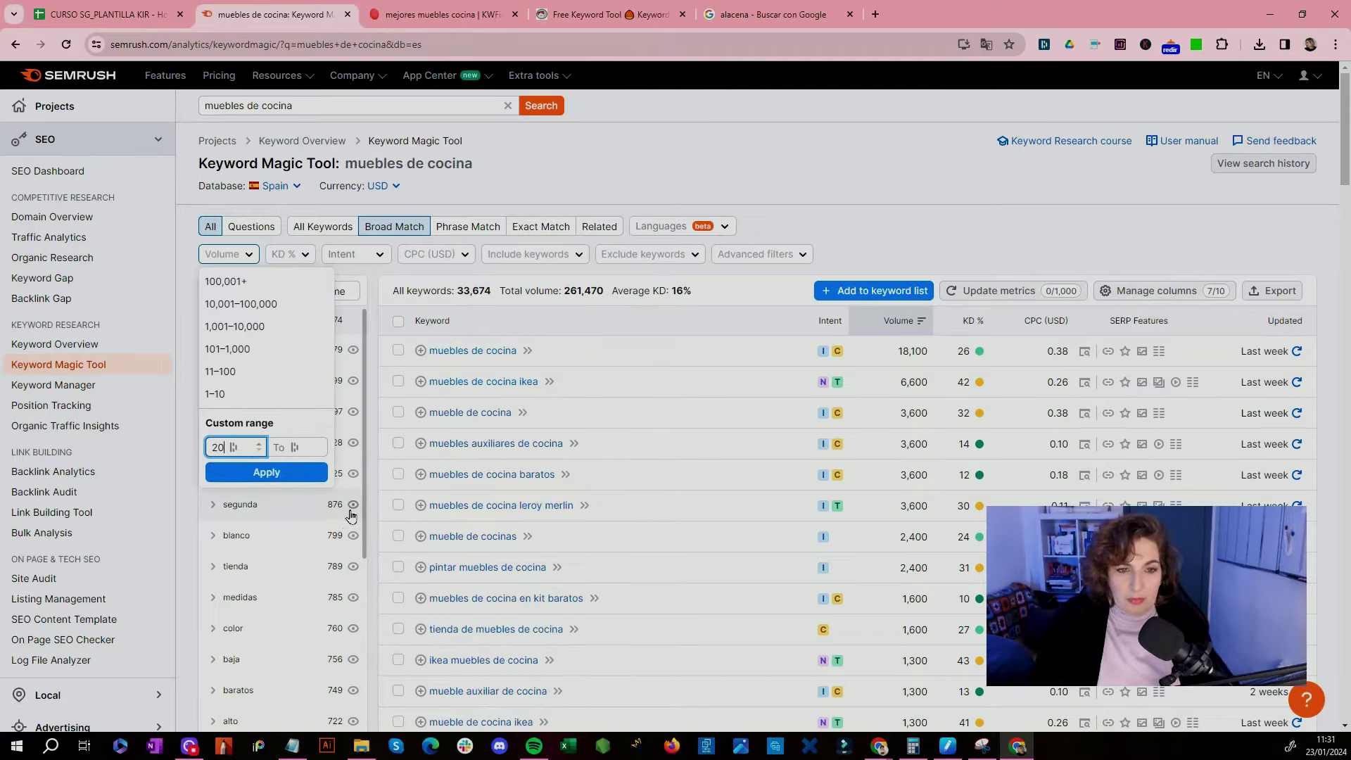
pyautogui.click(267, 473)
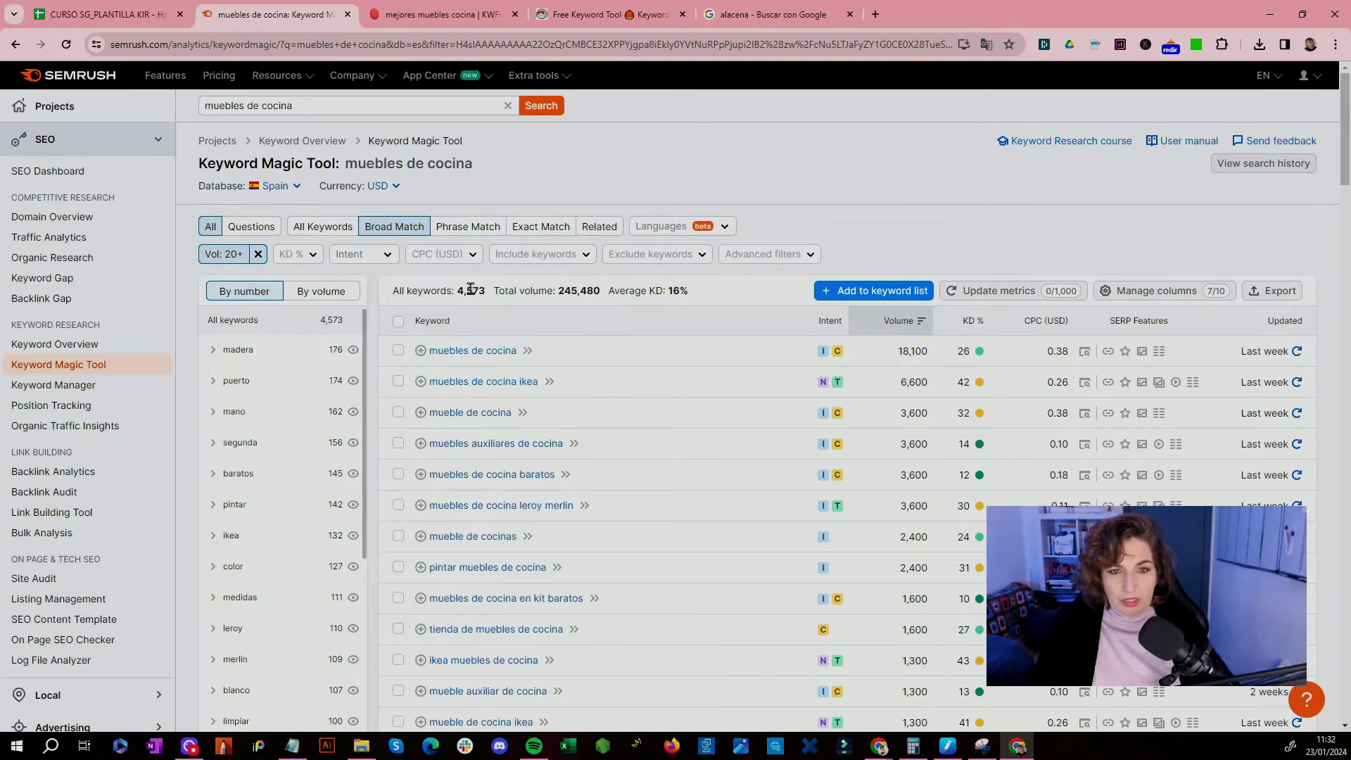
# Step: Limit the Keyword Magic Tool results to keywords with a word count from 4
pyautogui.click(735, 254)
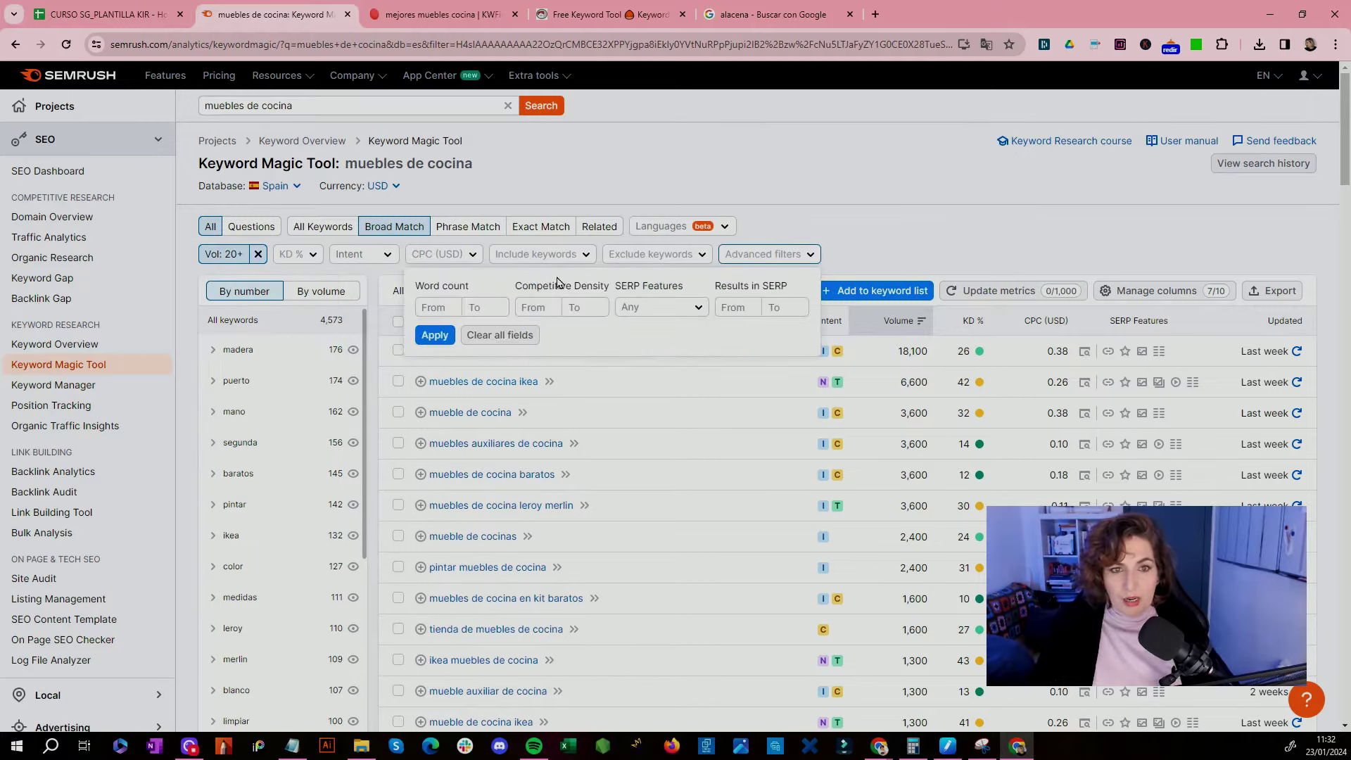
pyautogui.click(437, 311)
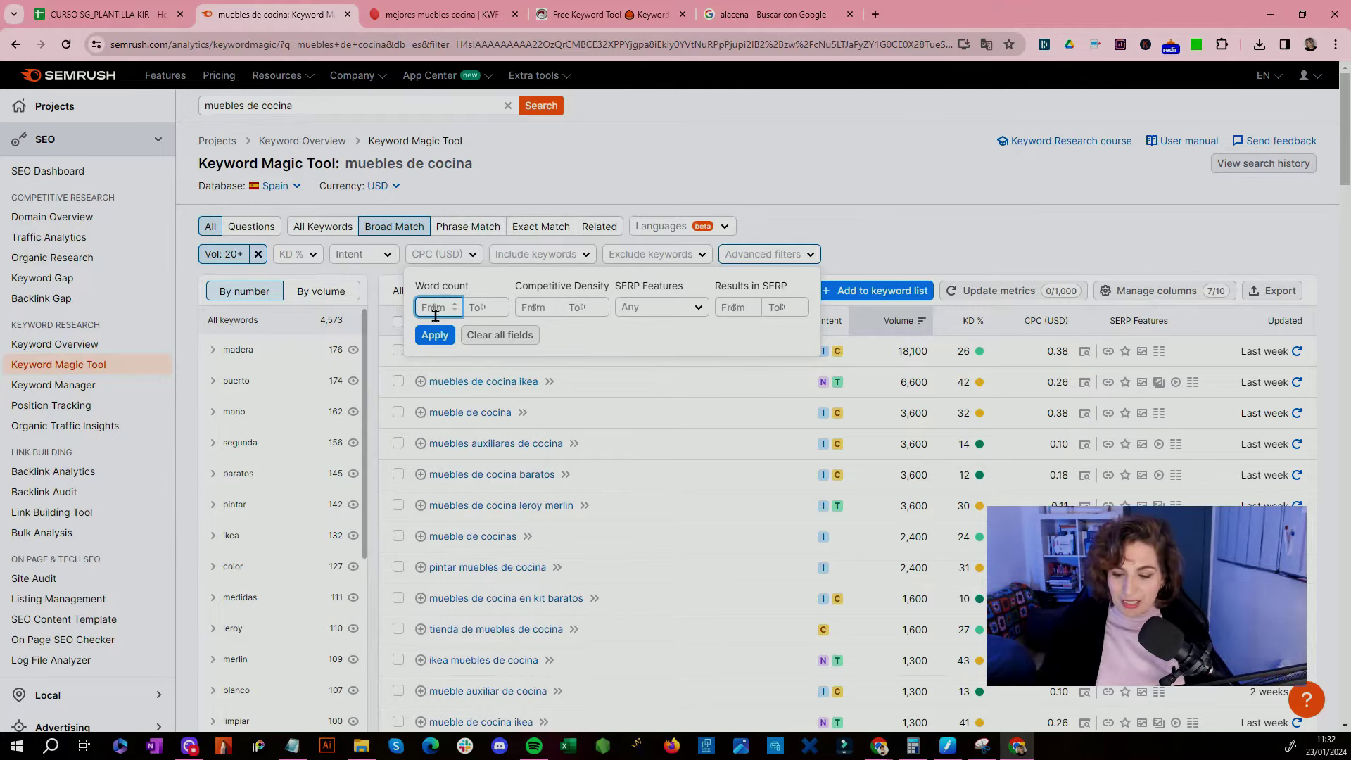
pyautogui.click(435, 335)
pyautogui.click(763, 254)
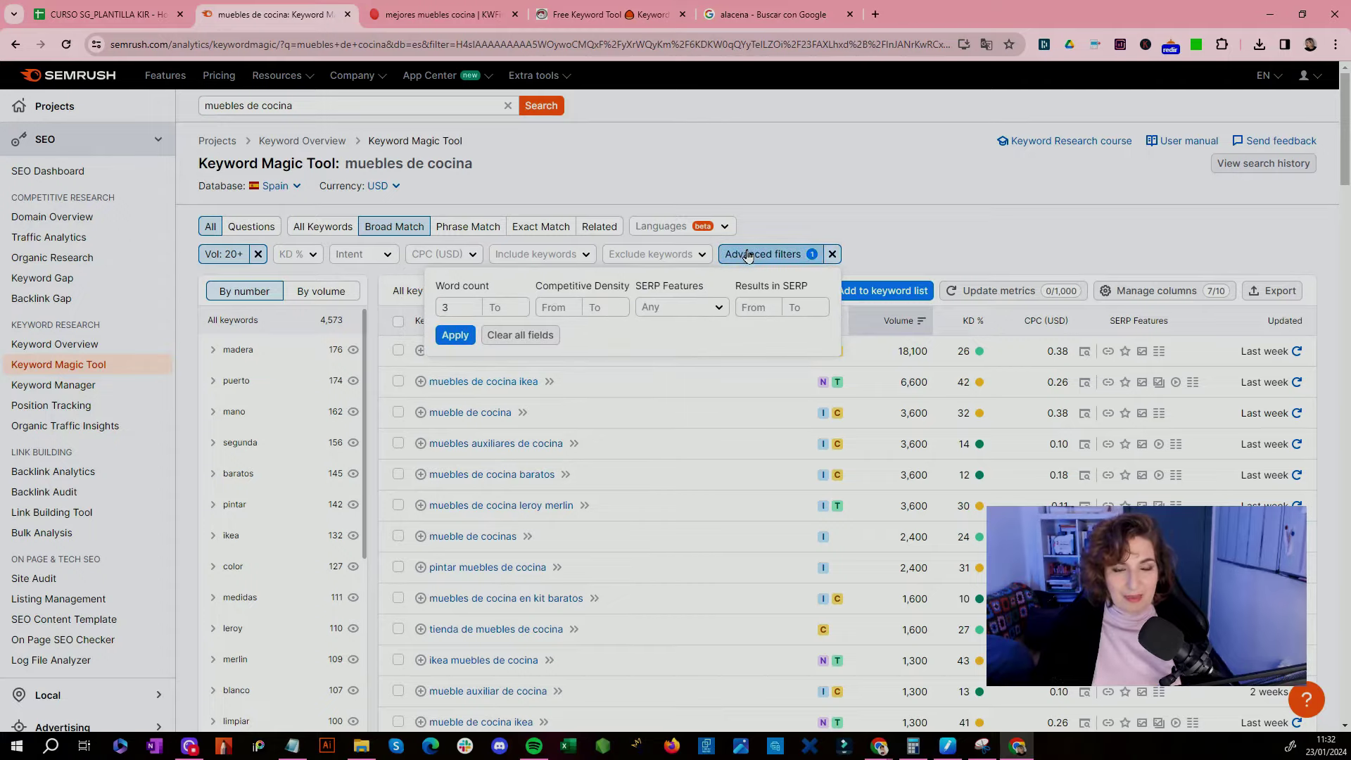
pyautogui.click(454, 335)
pyautogui.scroll(-6, 476, 401)
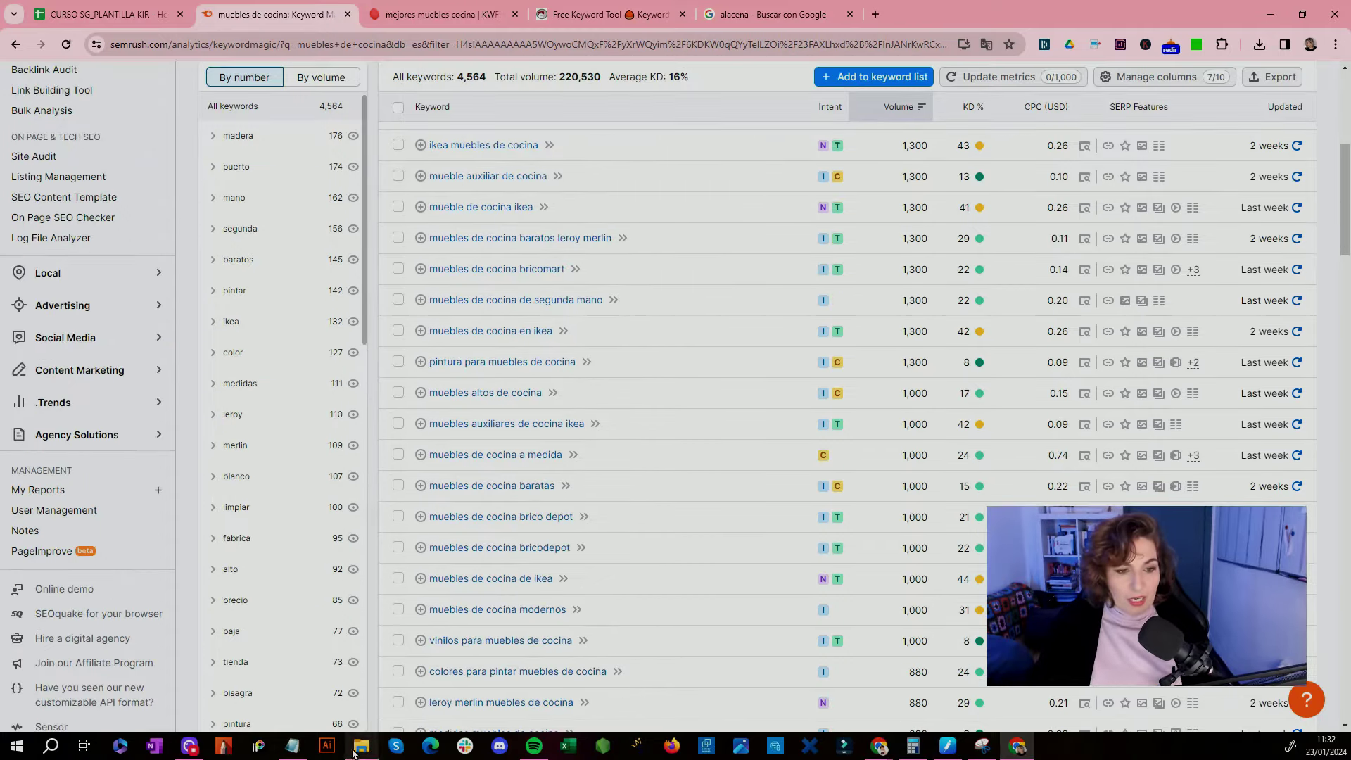
# Step: Copy the list of unwanted terms from Notepad, amazon to jysk, and apply it as the exclude keywords filter in Semrush
pyautogui.click(292, 746)
pyautogui.moveTo(737, 331); pyautogui.dragTo(694, 78)
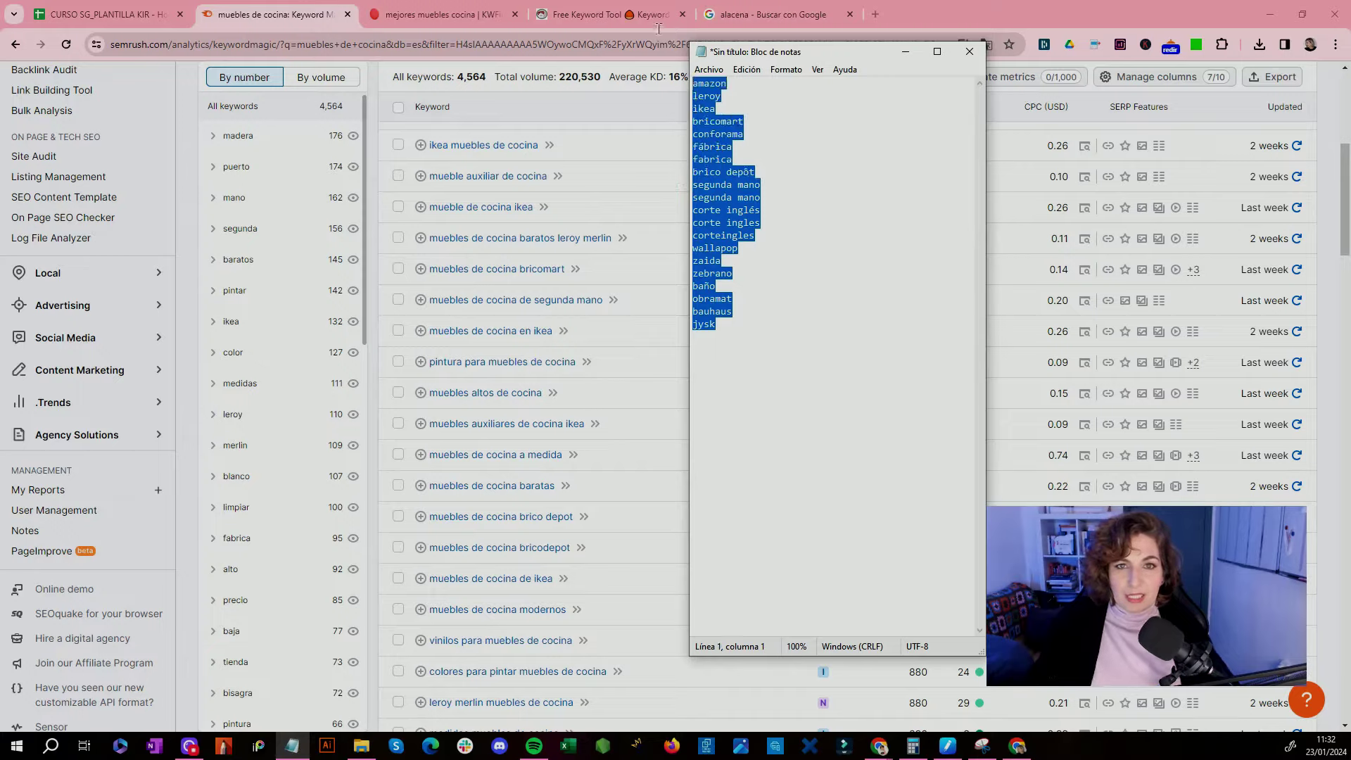
pyautogui.scroll(6, 535, 351)
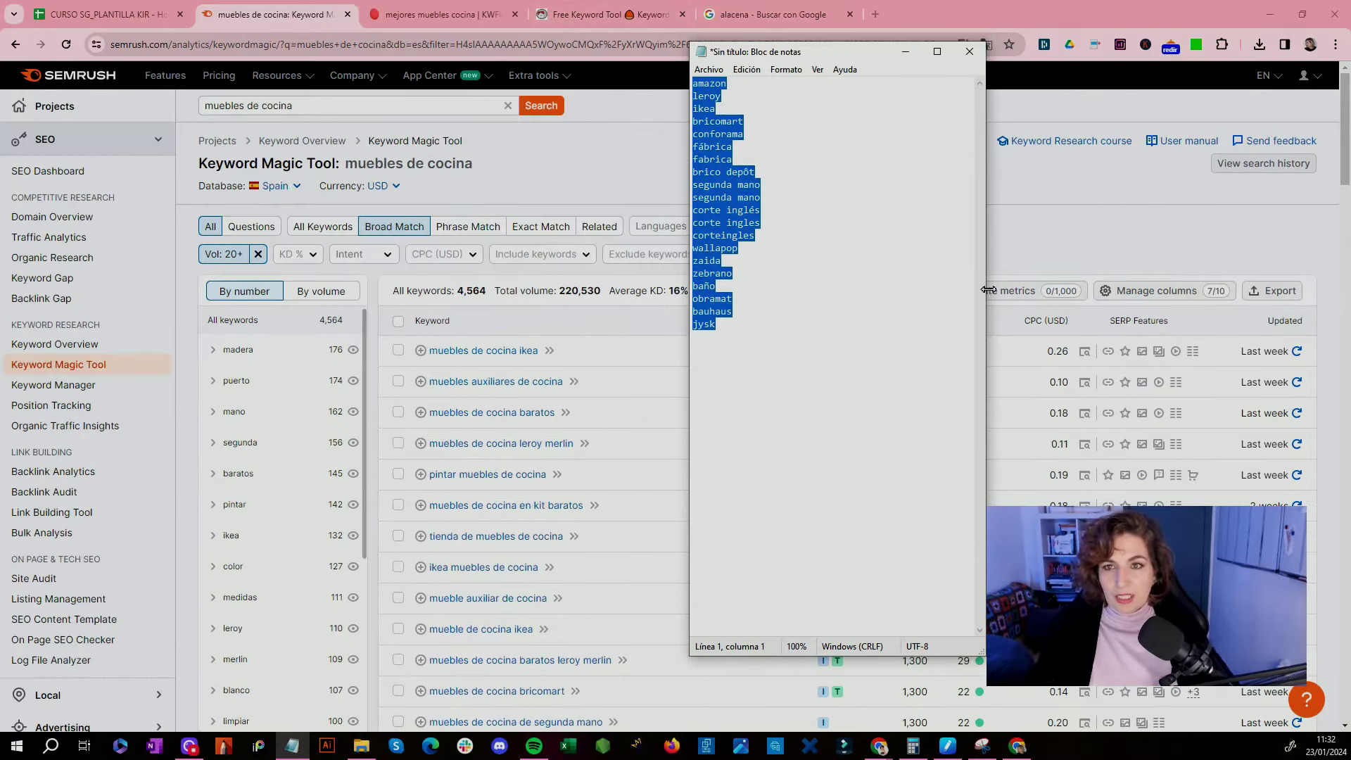
pyautogui.click(763, 254)
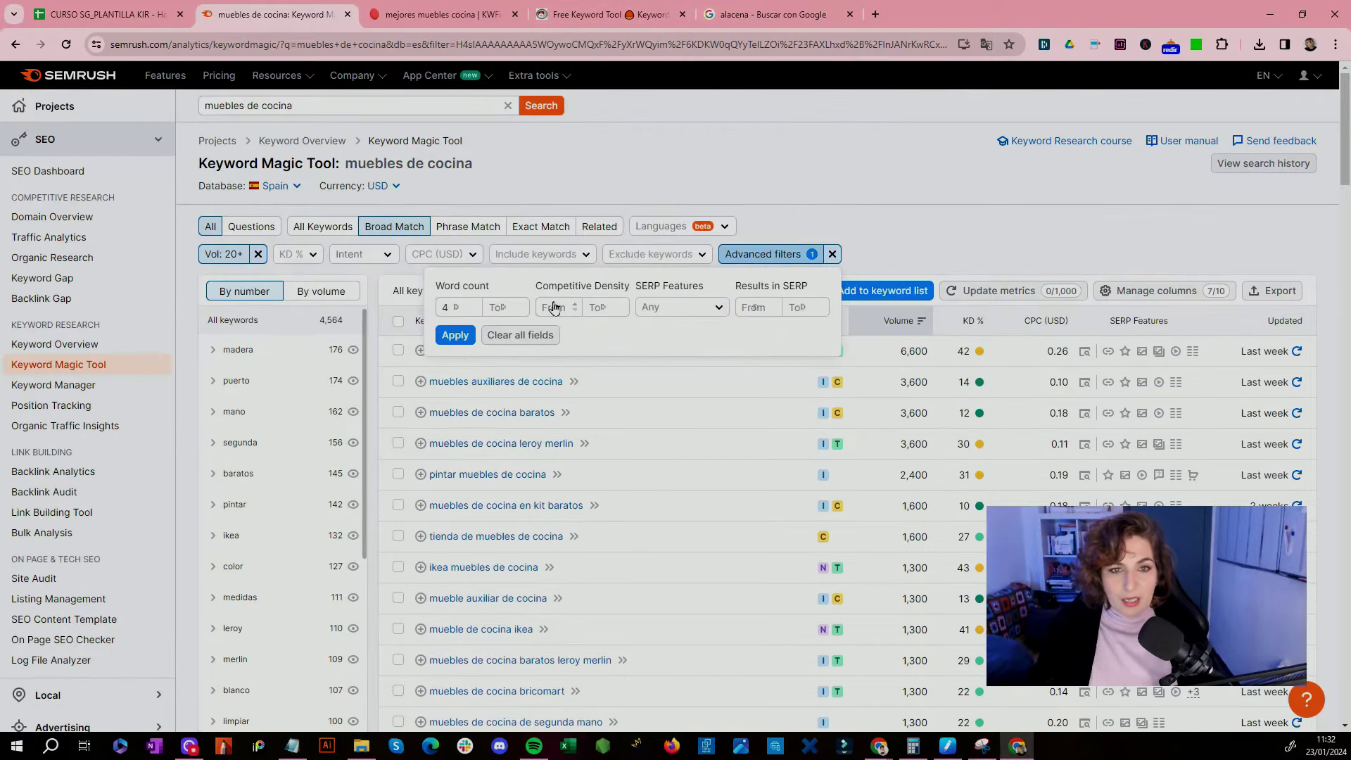
pyautogui.click(626, 430)
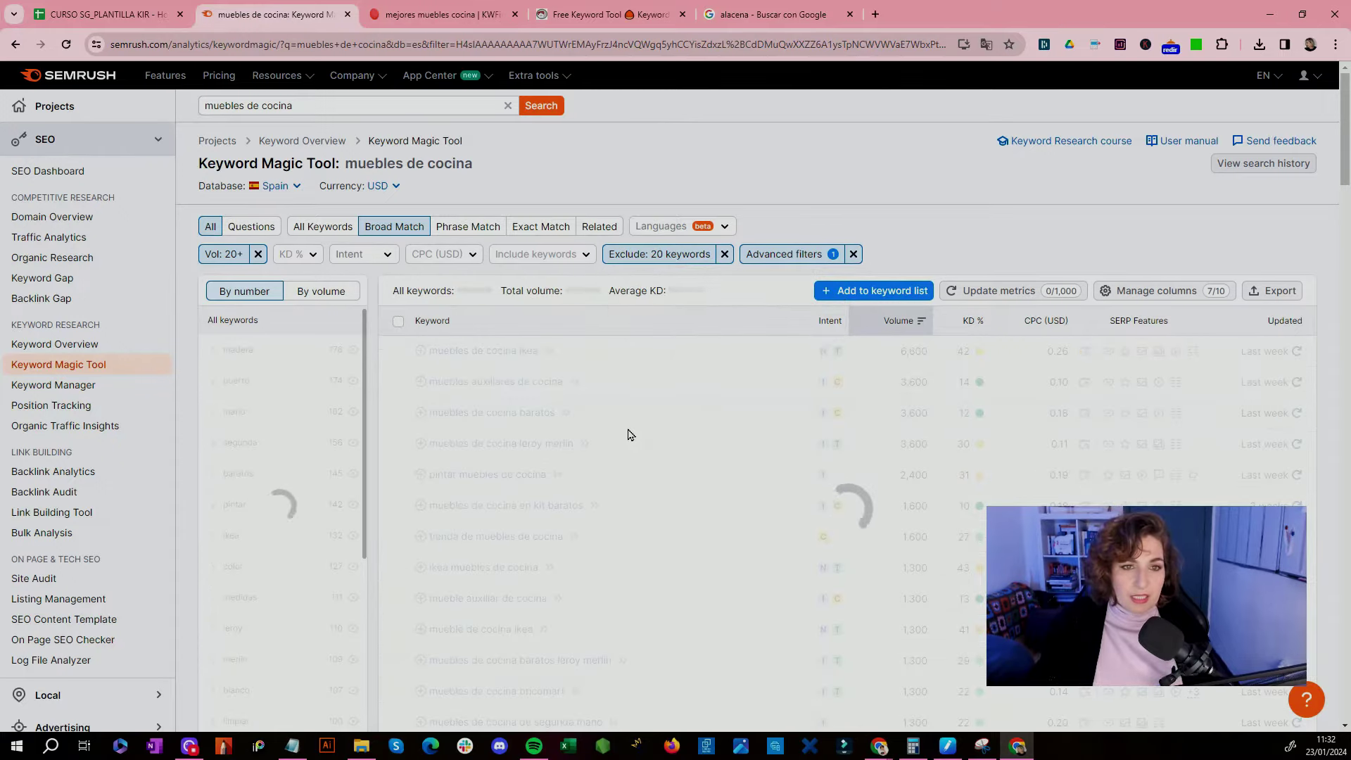
# Step: Review the filtered results and add pdf, pintar, bisagra and pintura to the list of excluded keywords
pyautogui.scroll(-2, 543, 559)
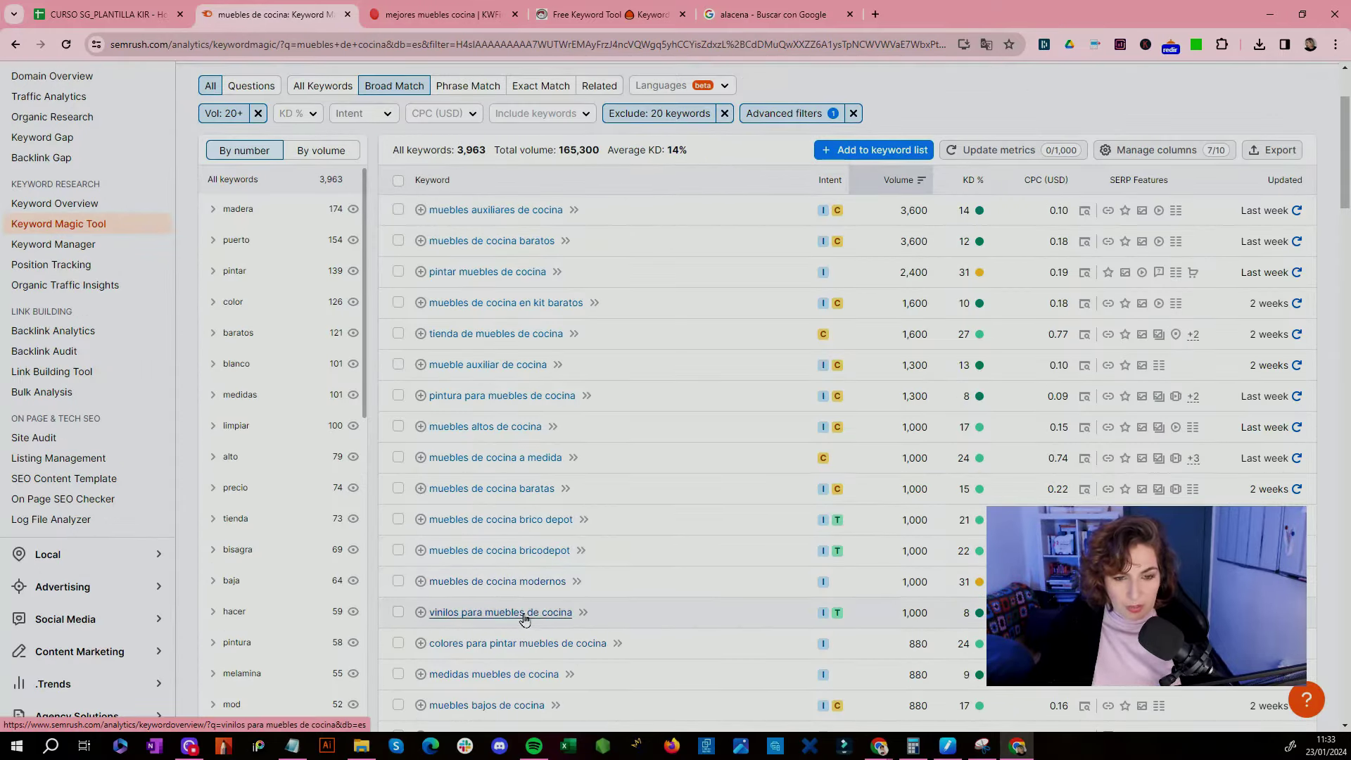
pyautogui.scroll(2, 581, 633)
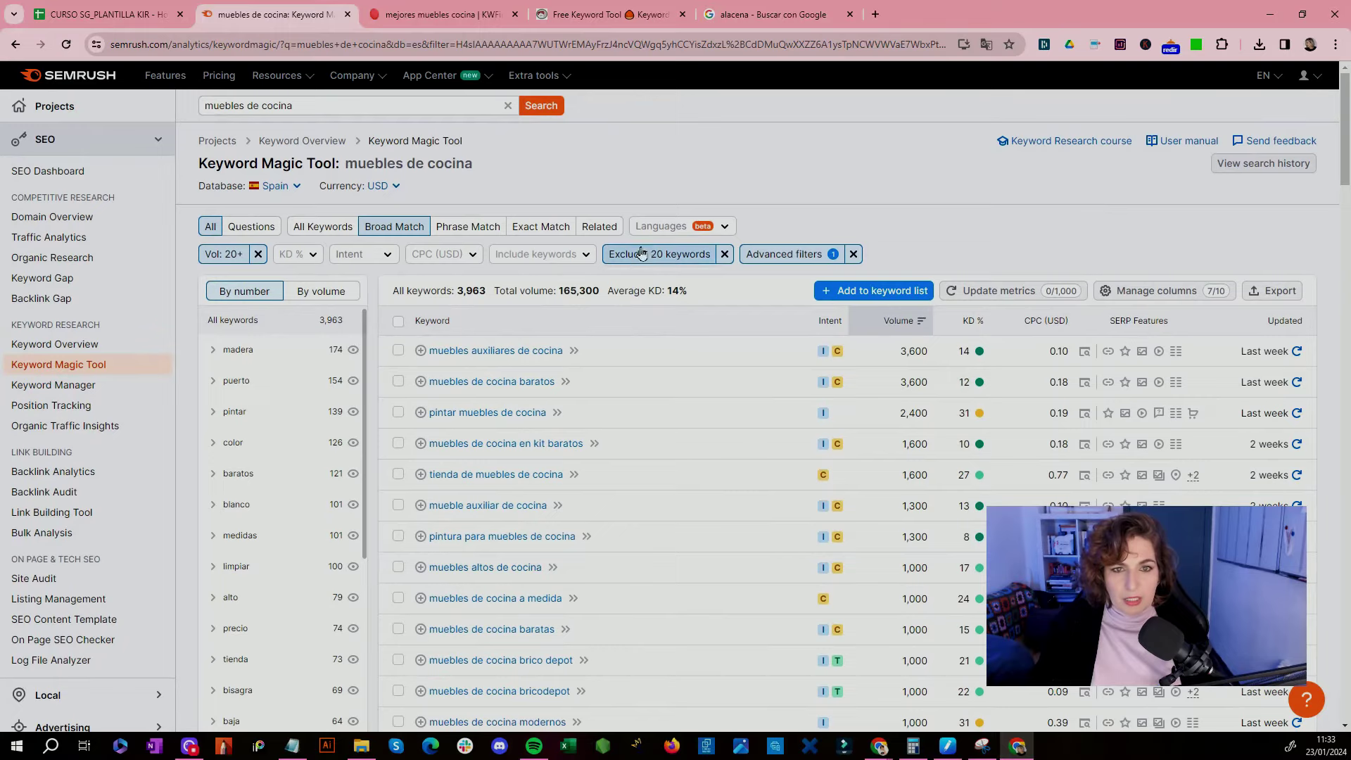
pyautogui.click(644, 256)
pyautogui.click(676, 345)
pyautogui.press('Return')
pyautogui.write('pdf')
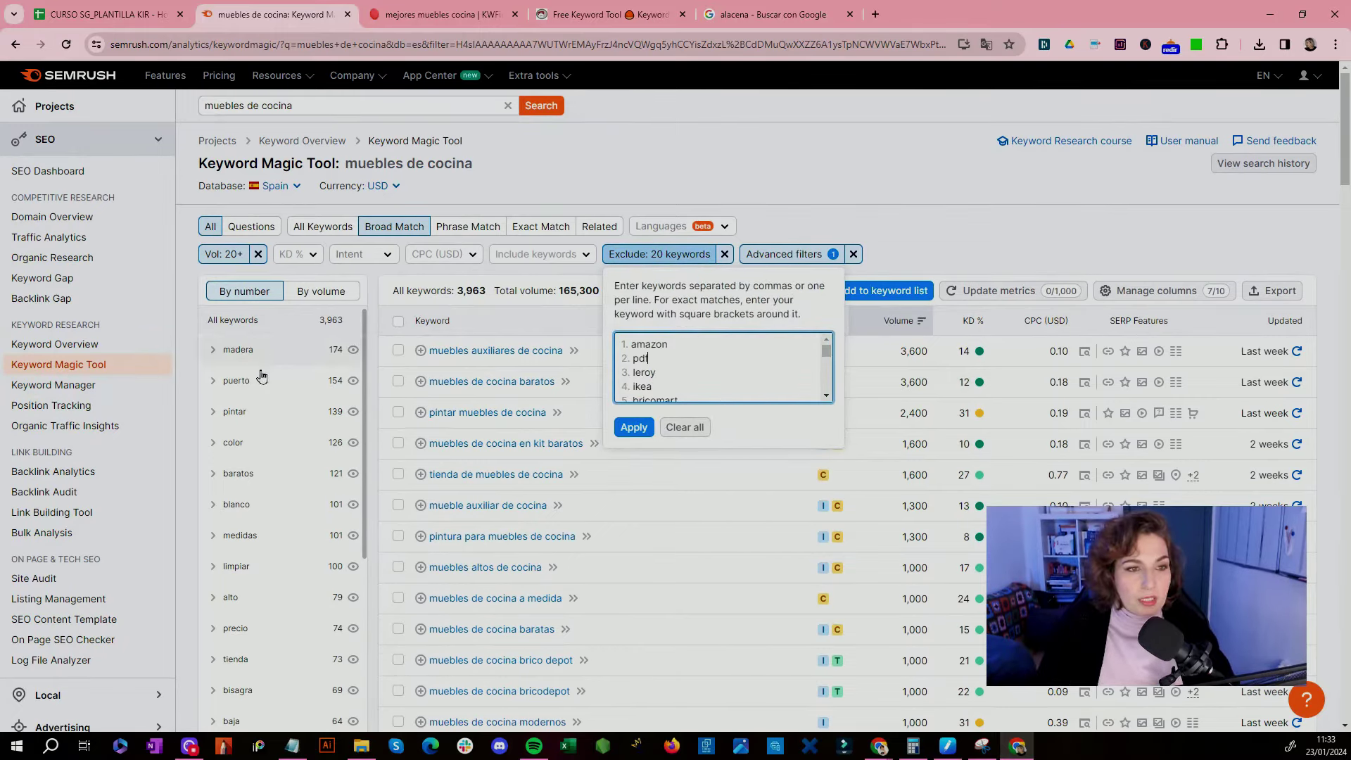
pyautogui.scroll(-2, 249, 486)
pyautogui.press('Return')
pyautogui.write('bisagra')
pyautogui.press('Return')
pyautogui.write('pintura')
pyautogui.press('Return')
# Step: Add madrid and led to the excluded keywords and apply the filter
pyautogui.press('Return')
pyautogui.press('Up')
pyautogui.write('ma')
pyautogui.write('dro')
pyautogui.press('BackSpace')
pyautogui.write('id')
pyautogui.press('Return')
pyautogui.write('led')
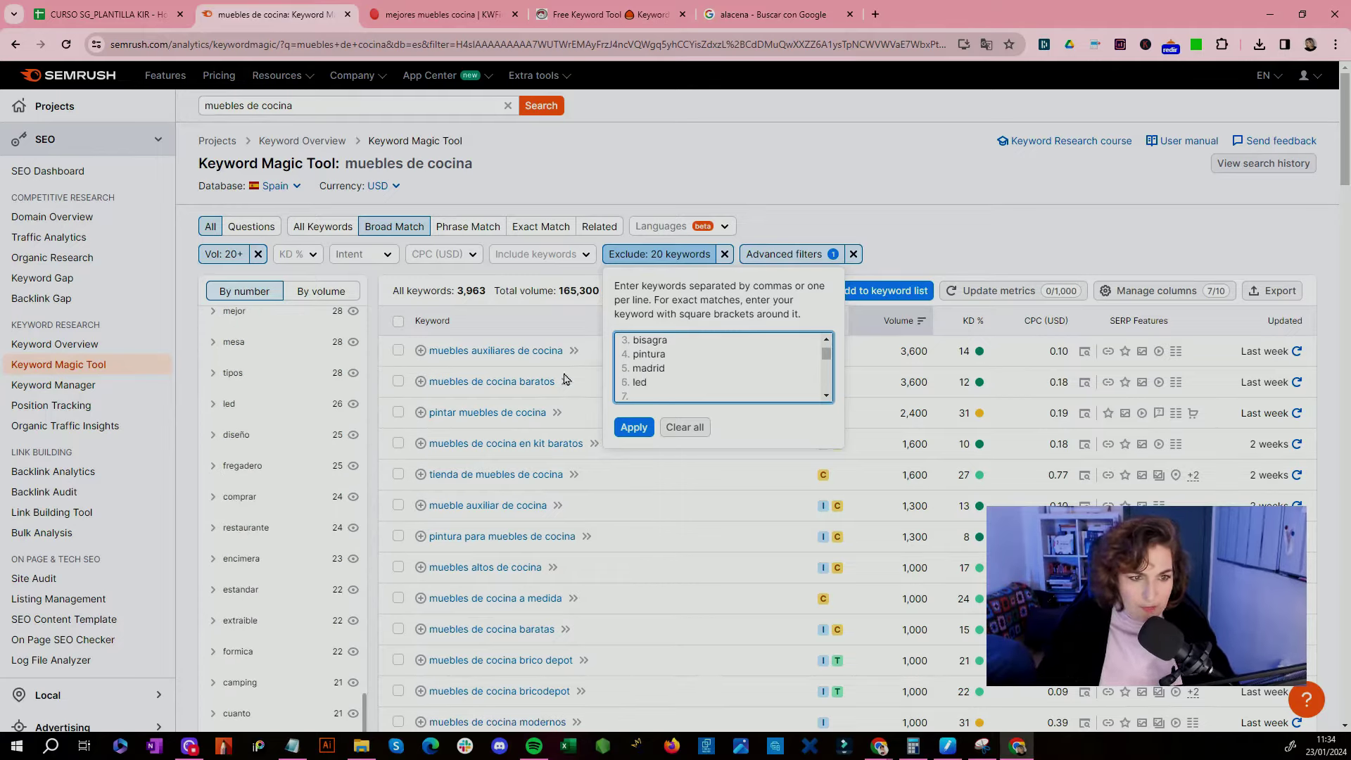
pyautogui.click(633, 427)
# Step: Add restaurante and camping to the excluded keywords and apply the filter again
pyautogui.write('aurante')
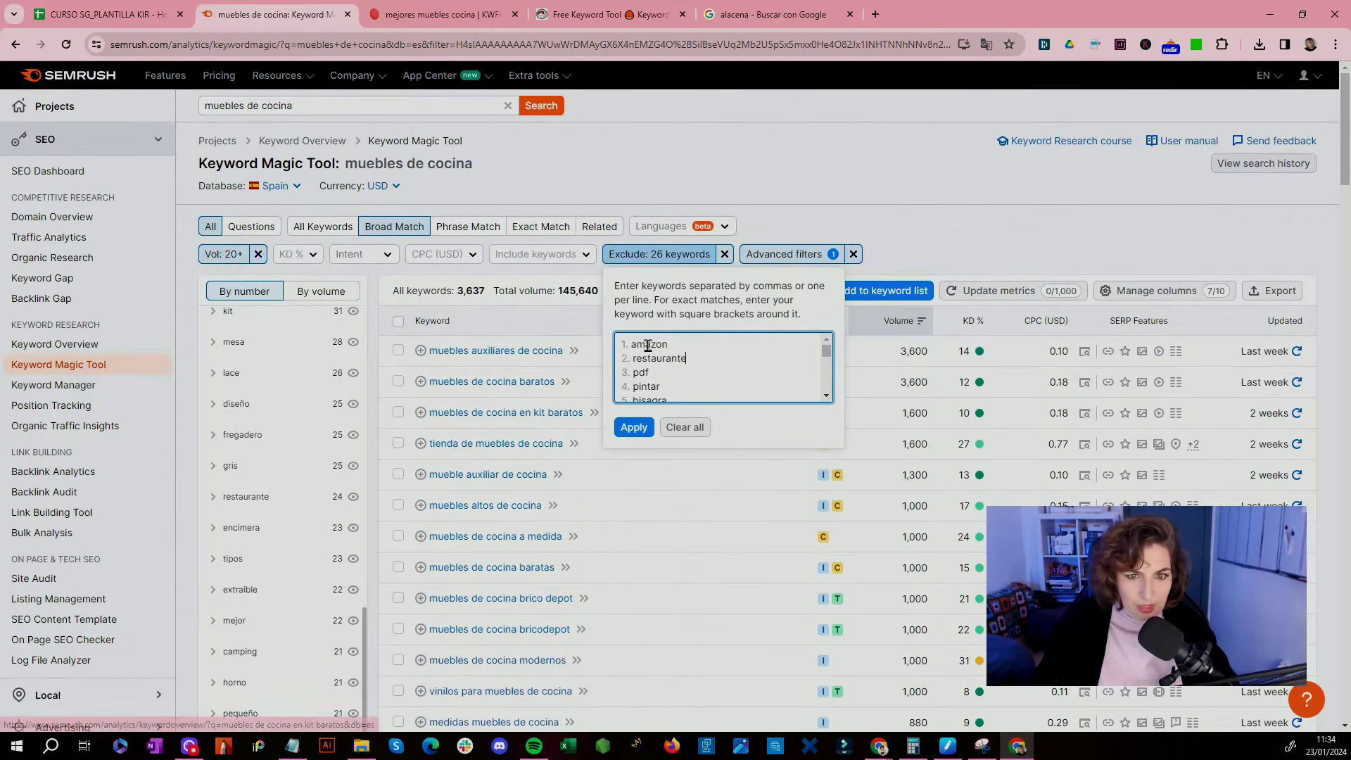
pyautogui.press('Return')
pyautogui.write('camping')
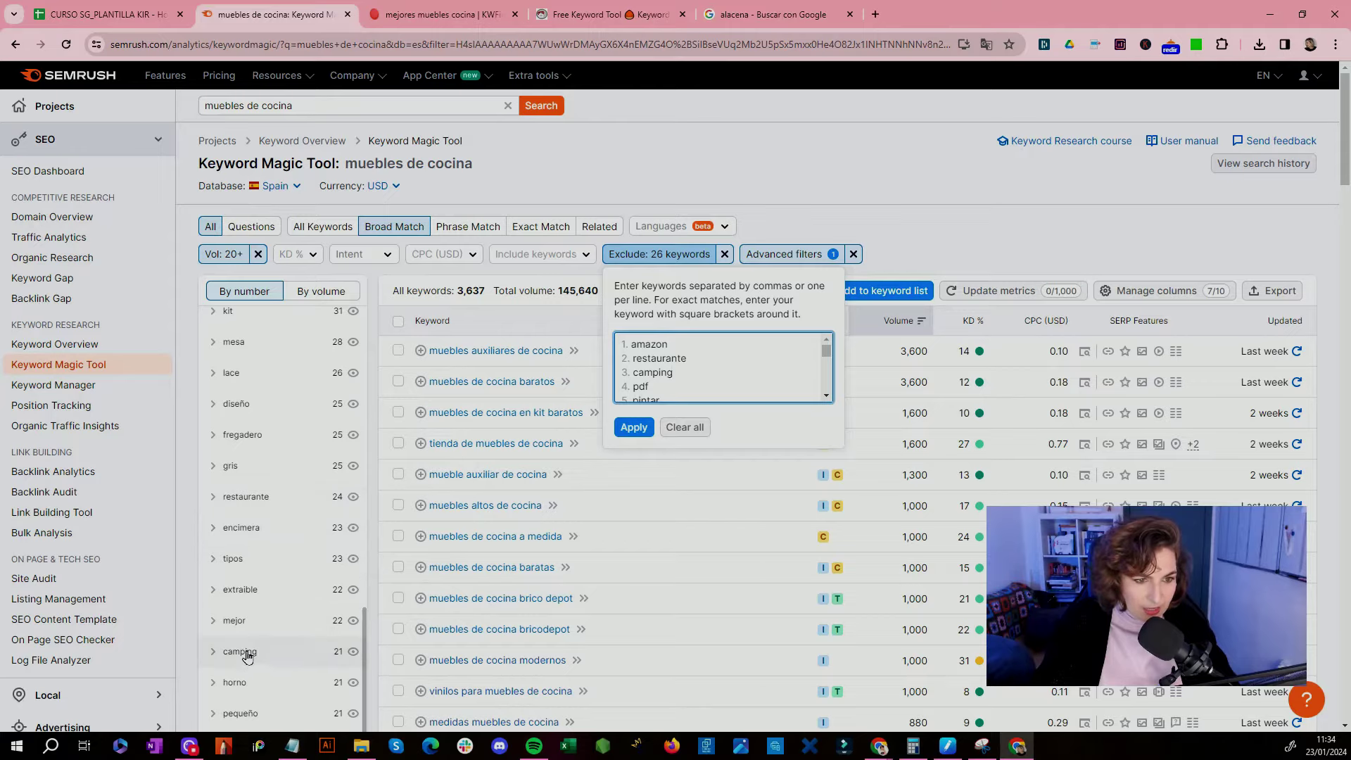
pyautogui.click(633, 427)
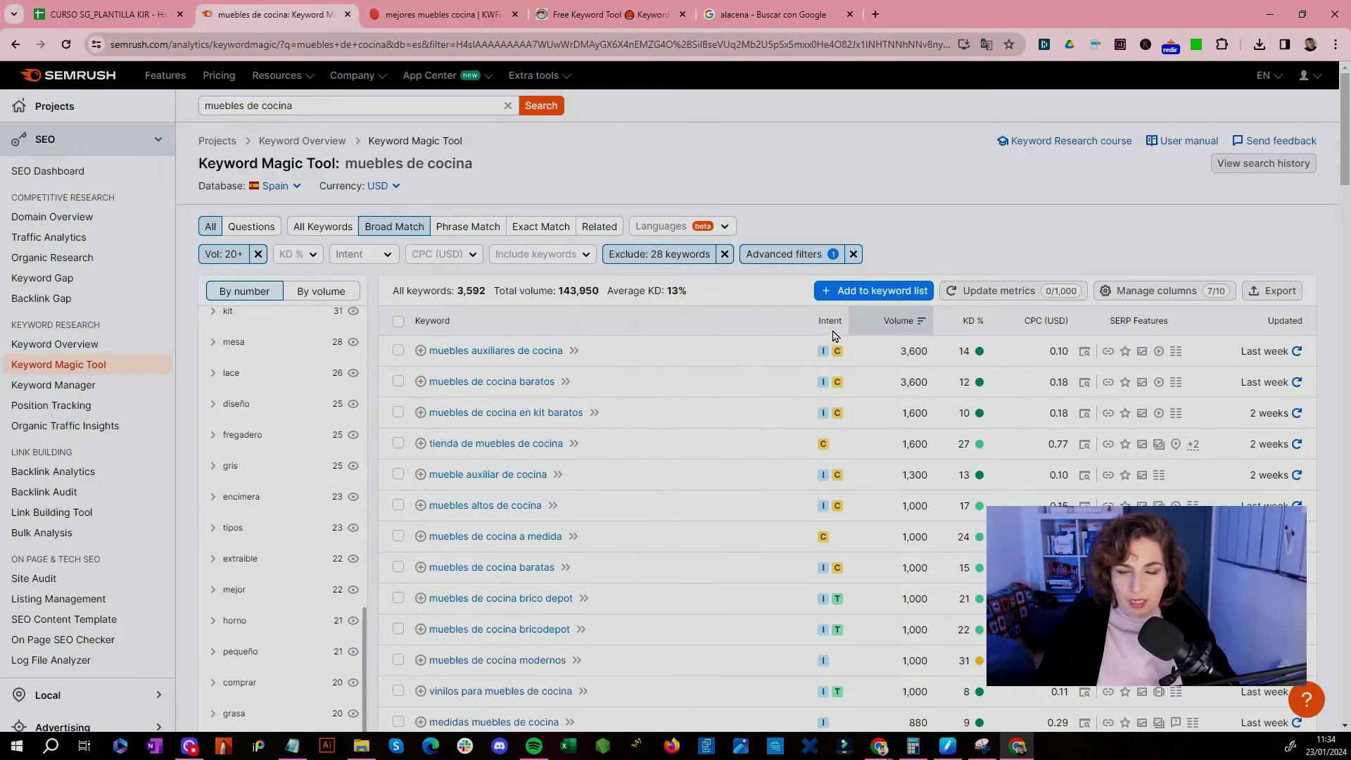
# Step: Sort the keywords by lowest volume first and add accesorios, actualizar and adornos to the list of excluded keywords
pyautogui.click(899, 327)
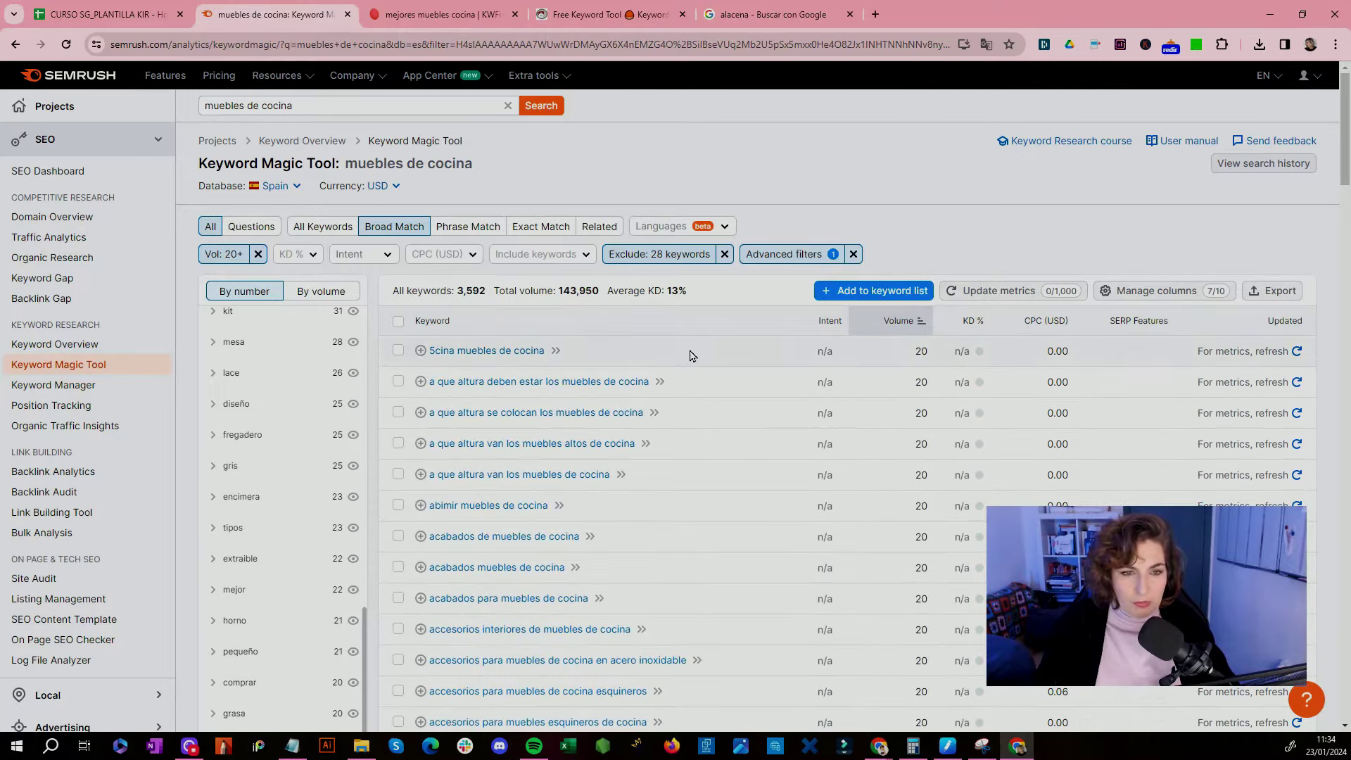
pyautogui.click(659, 254)
pyautogui.scroll(-3, 649, 314)
pyautogui.write('actualizar')
pyautogui.press('Return')
pyautogui.write('adaptar')
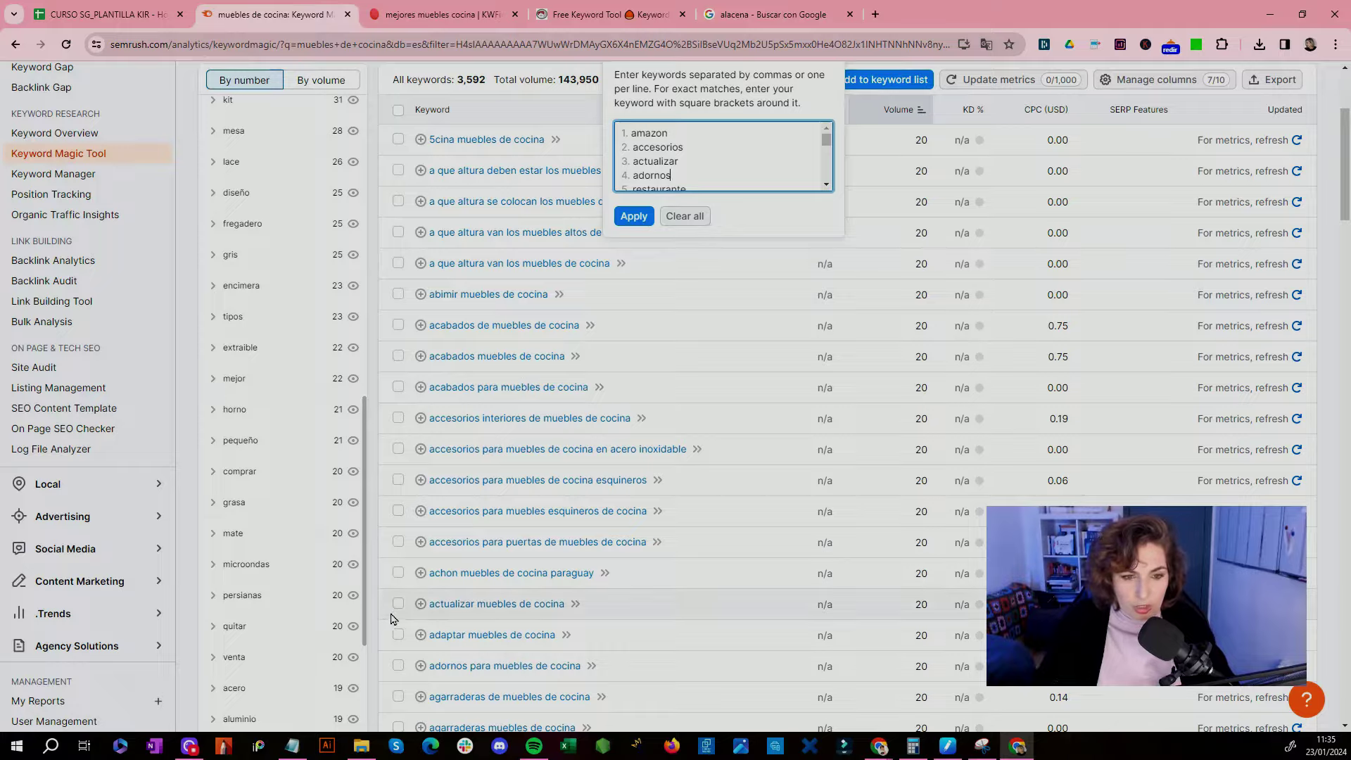
# Step: Add agarraderas, achon, paraguay and aliexpress to the excluded keywords and apply the filter
pyautogui.scroll(-2, 422, 589)
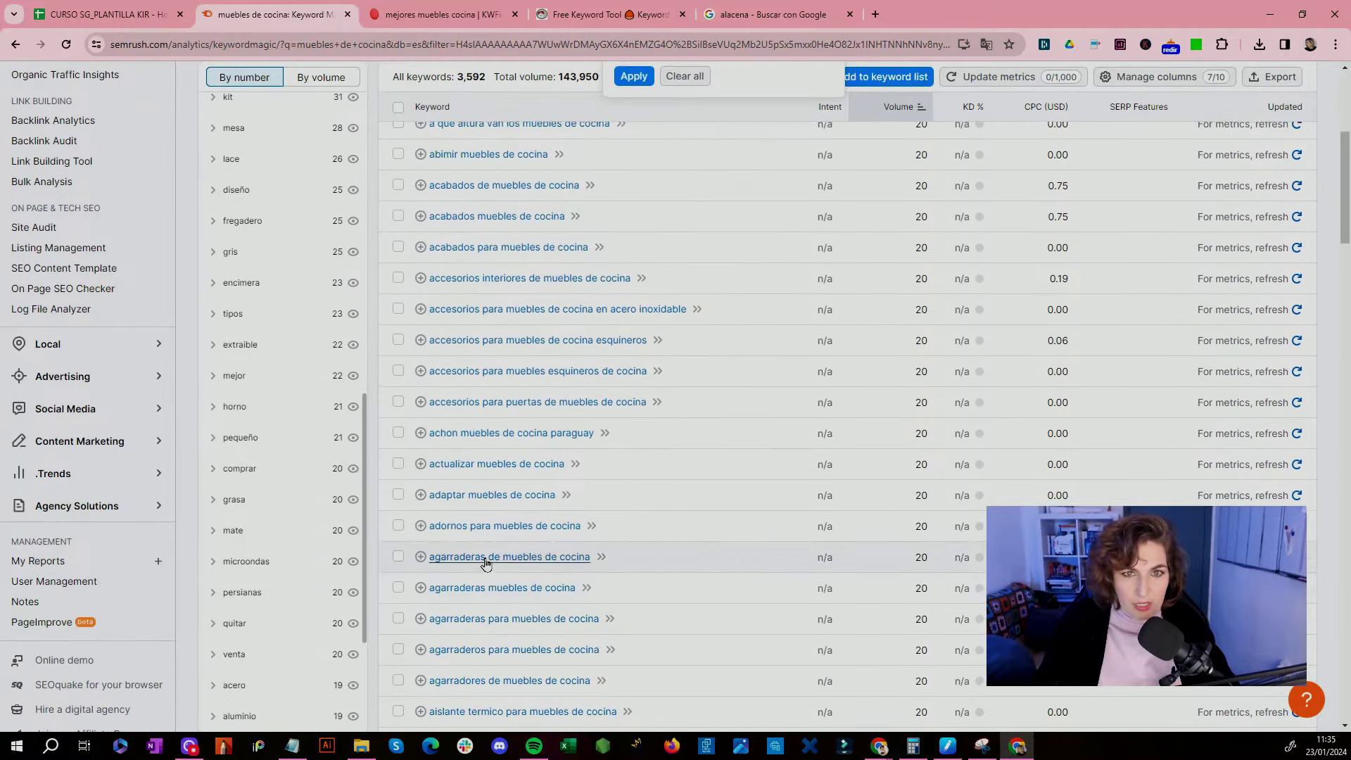
pyautogui.scroll(2, 465, 574)
pyautogui.press('Return')
pyautogui.write('a')
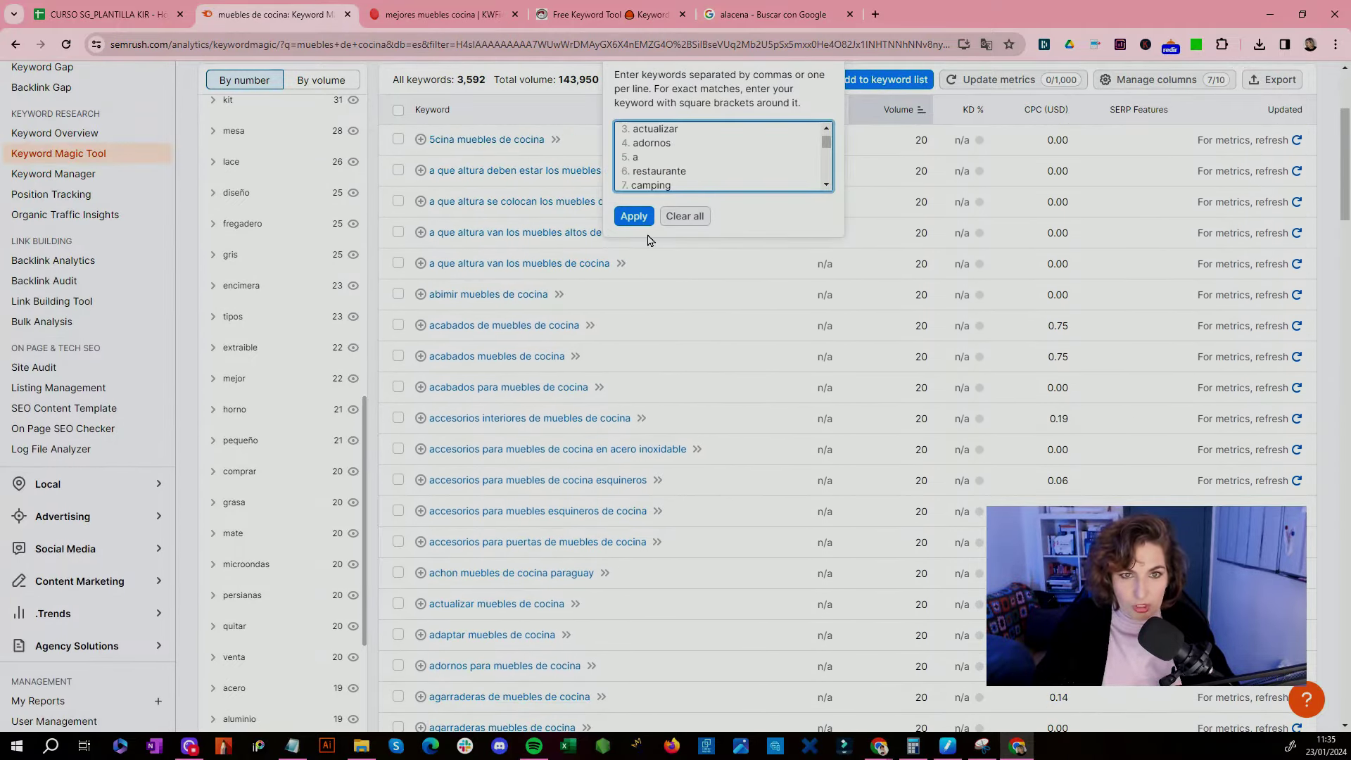
pyautogui.write('garraderas')
pyautogui.press('Return')
pyautogui.write('achon')
pyautogui.press('Return')
pyautogui.write('paraguay')
pyautogui.scroll(-1, 680, 214)
pyautogui.press('Return')
pyautogui.write('aliexpress')
pyautogui.press('Return')
pyautogui.scroll(1, 696, 166)
pyautogui.click(633, 216)
# Step: Add diseñar to the list of excluded keywords
pyautogui.click(727, 280)
pyautogui.press('Return')
pyautogui.write('diseñar')
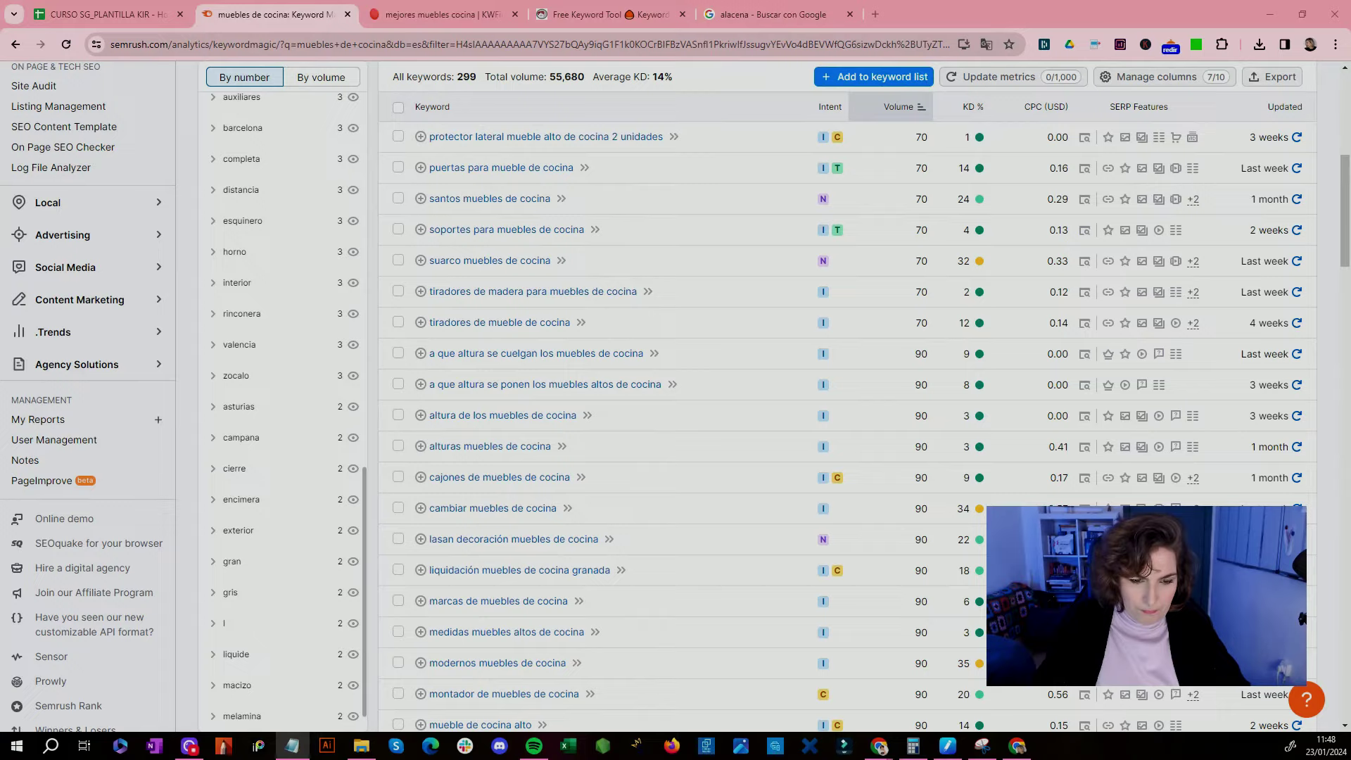
# Step: Review the remaining filtered keywords and export all of them as an XLSX file
pyautogui.scroll(-5, 561, 563)
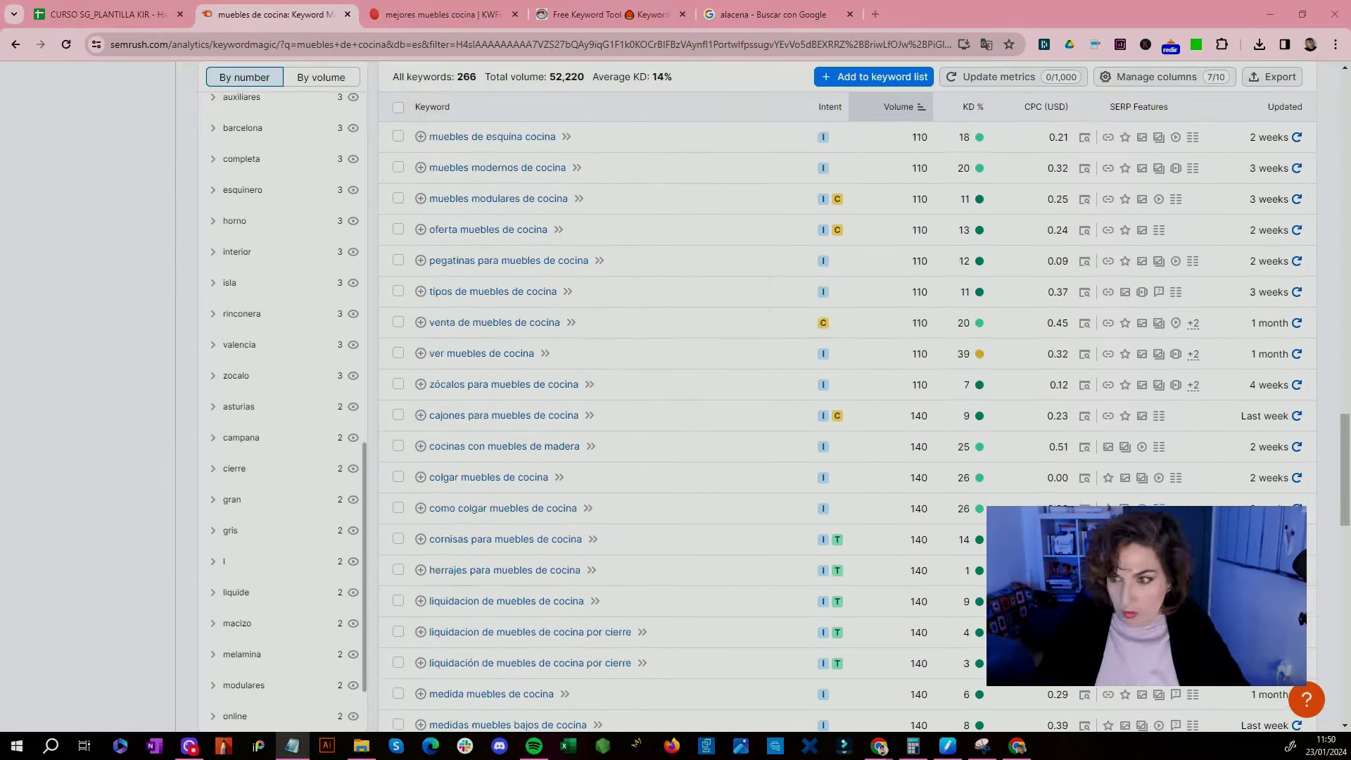
pyautogui.scroll(-3, 1337, 420)
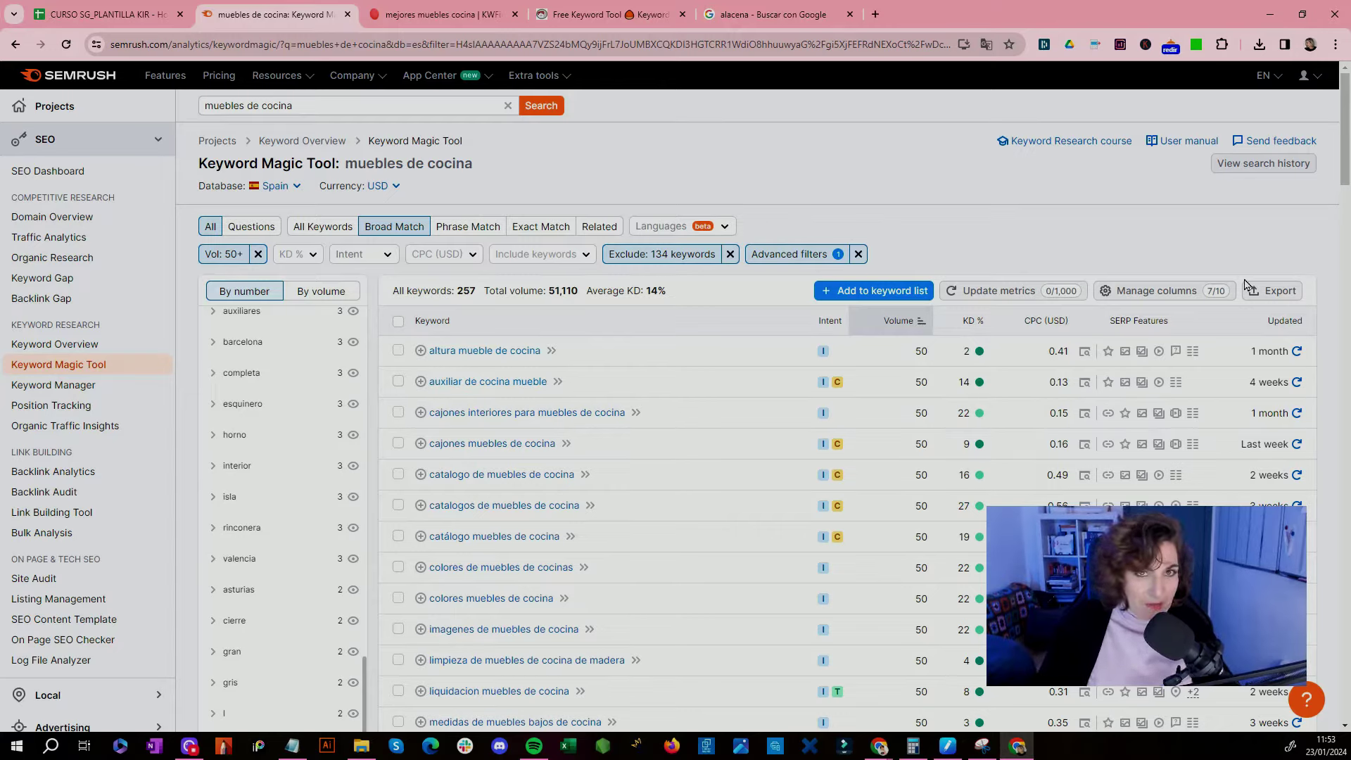
pyautogui.click(1270, 290)
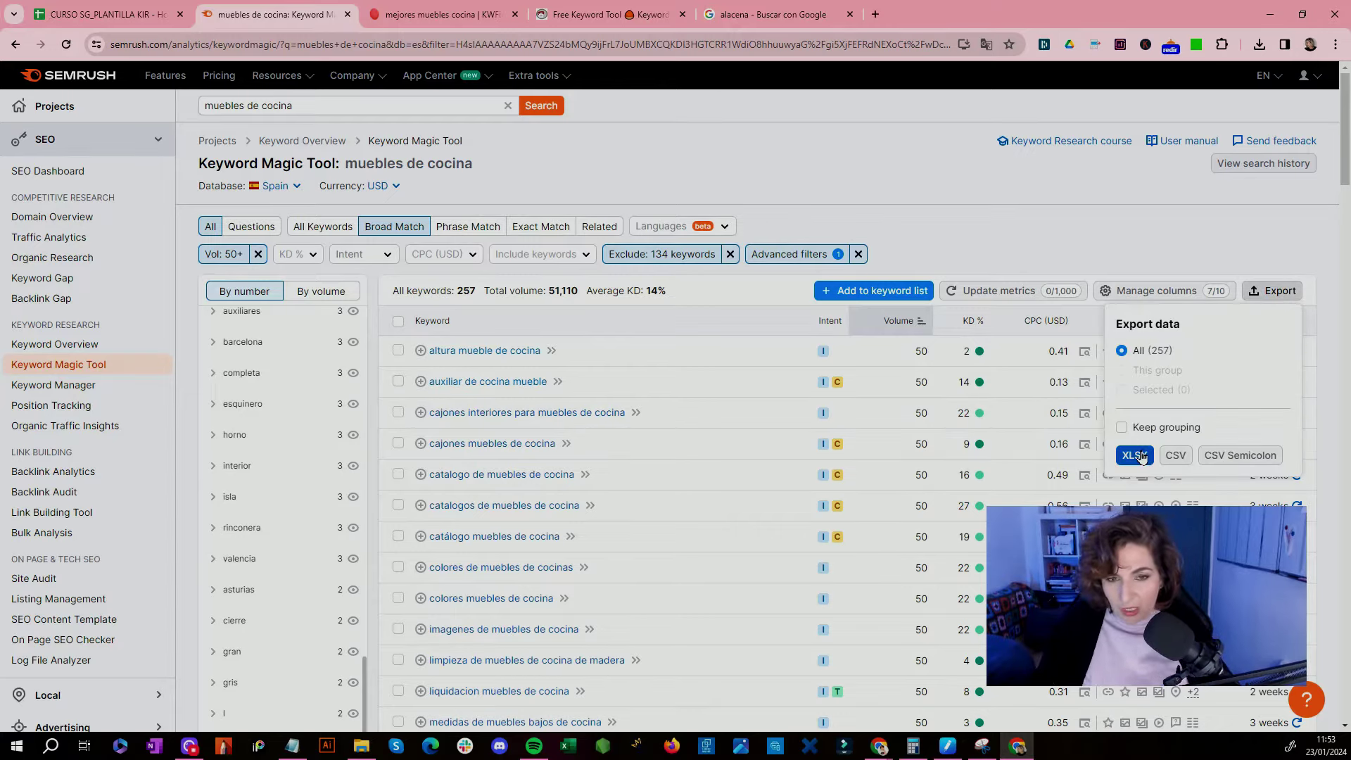
pyautogui.click(1140, 456)
# Step: Set the search volume filter to a custom range of 20 to 50 and look through the resulting keywords
pyautogui.click(225, 254)
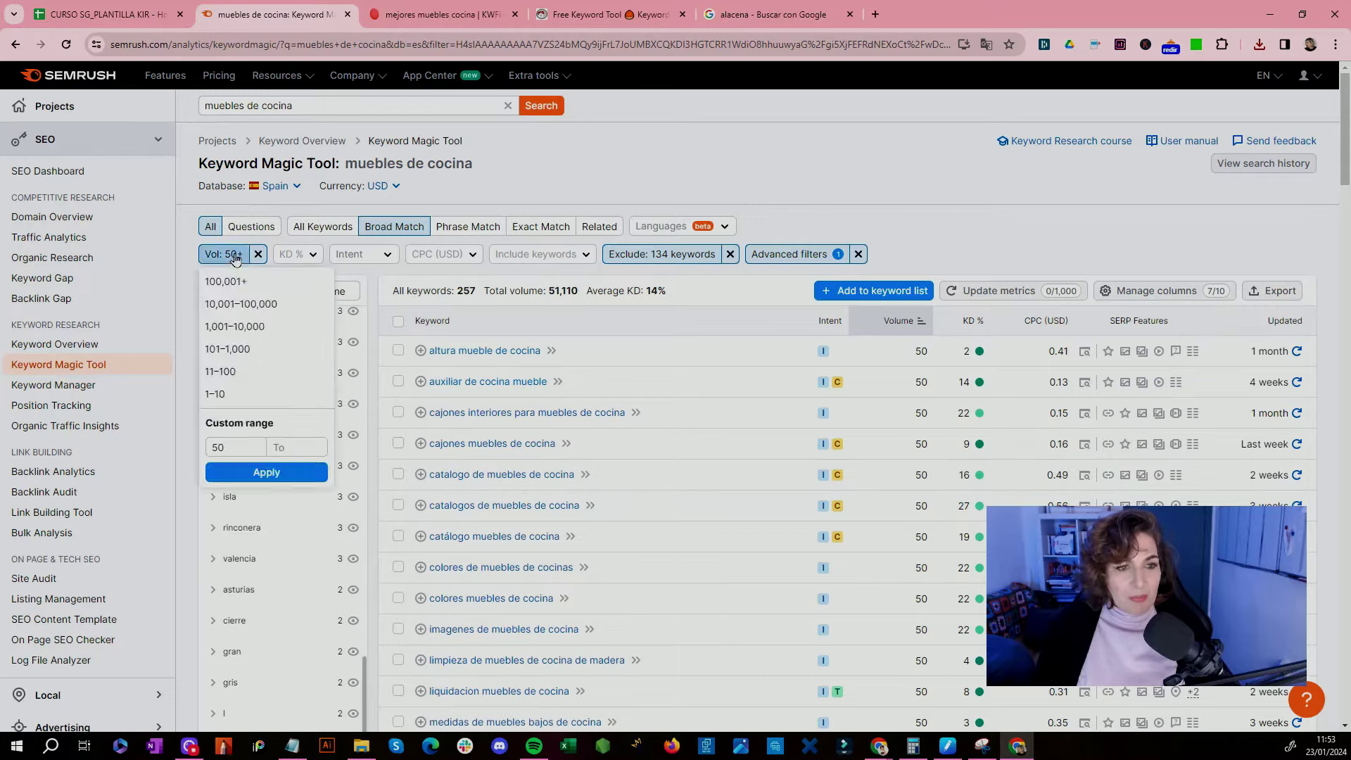
pyautogui.doubleClick(222, 445)
pyautogui.write('2')
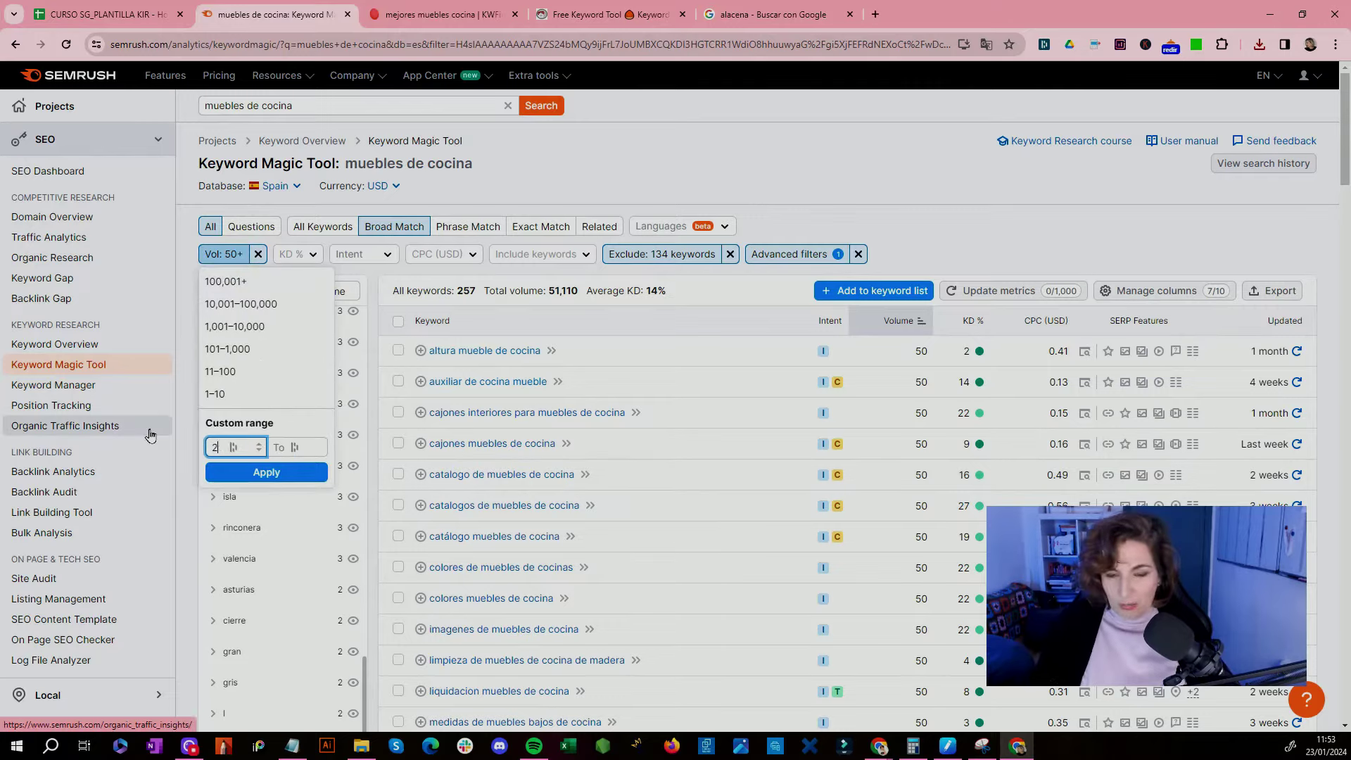
pyautogui.click(283, 446)
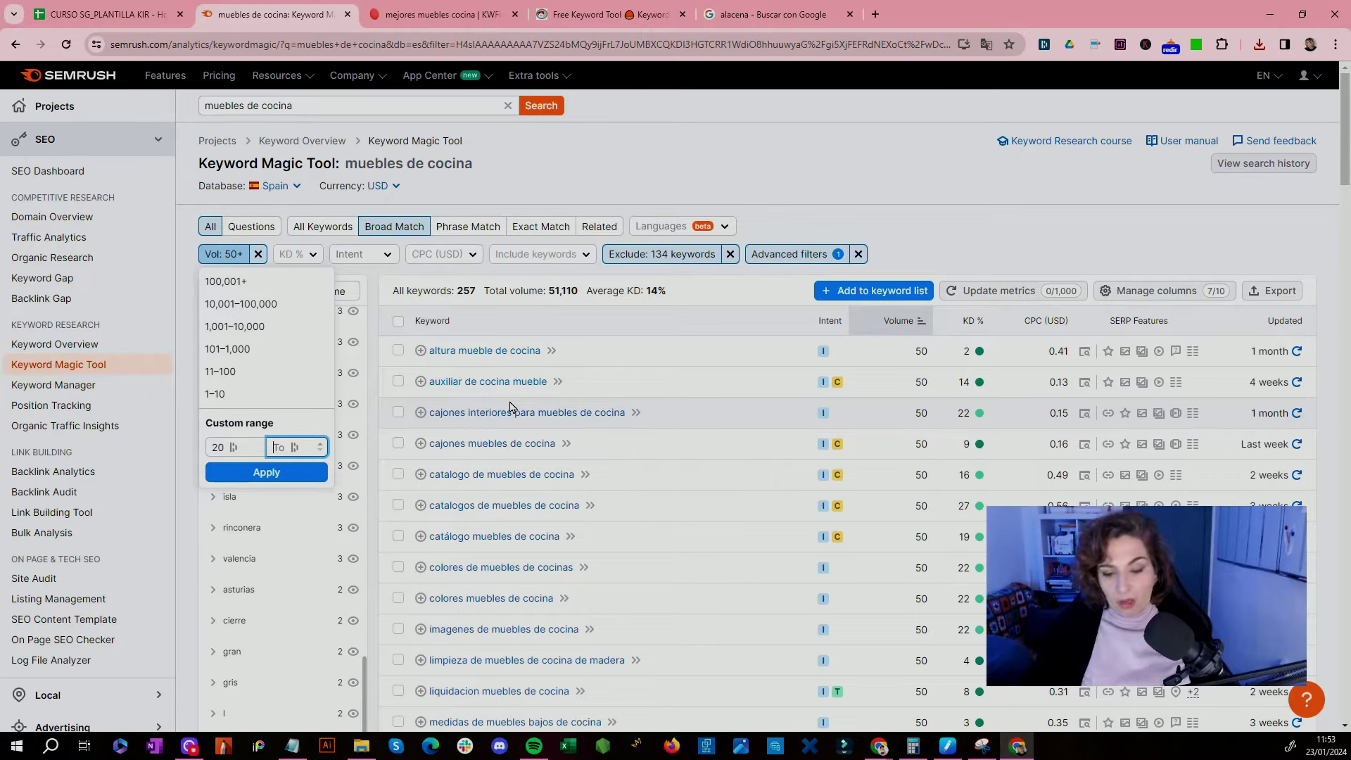
pyautogui.click(267, 472)
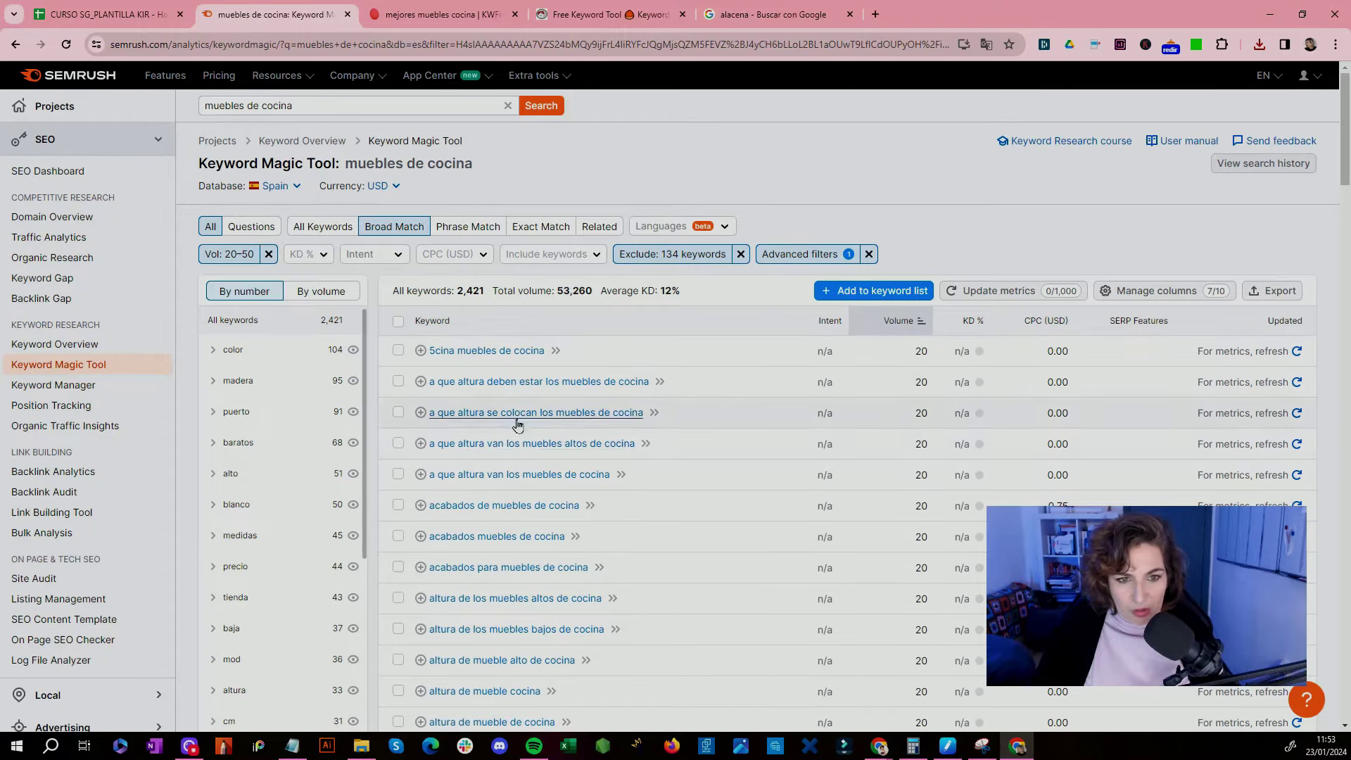
pyautogui.scroll(-3, 511, 477)
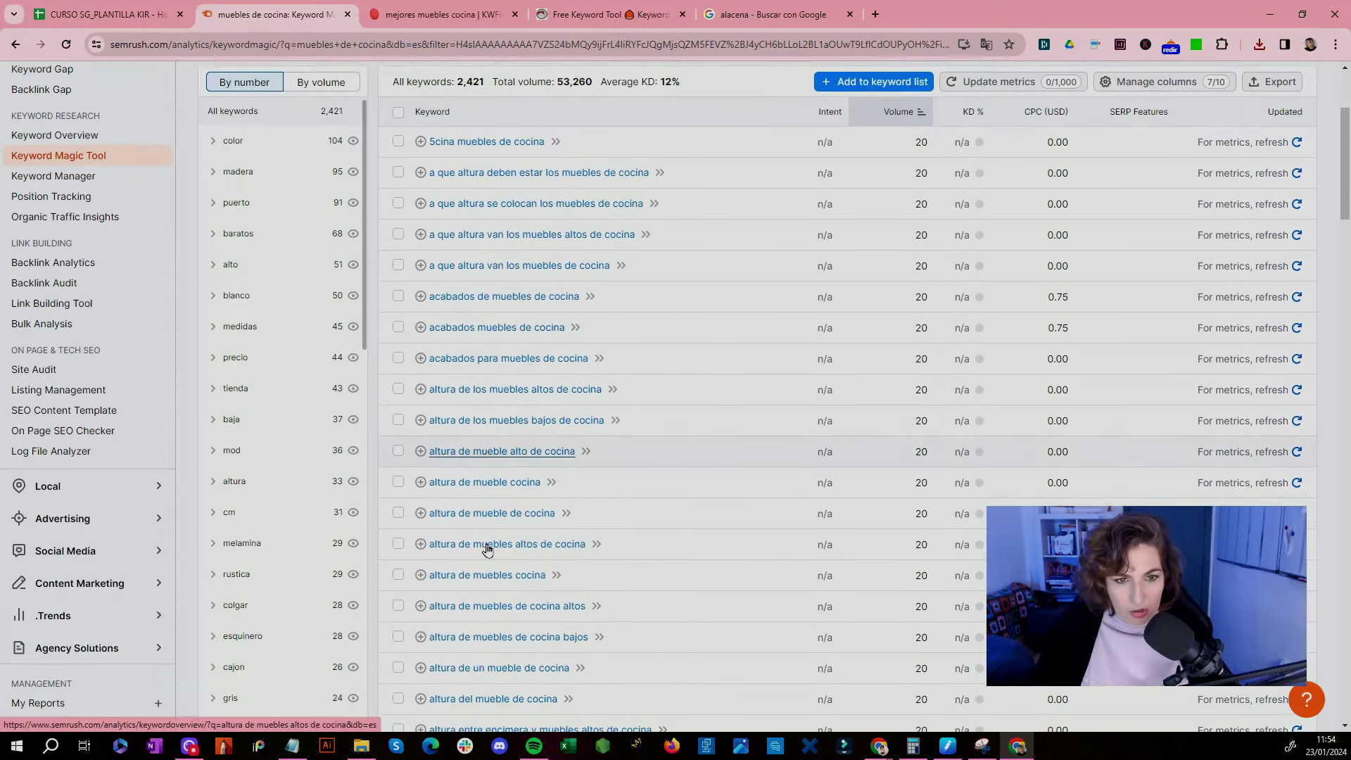
pyautogui.scroll(-10, 572, 404)
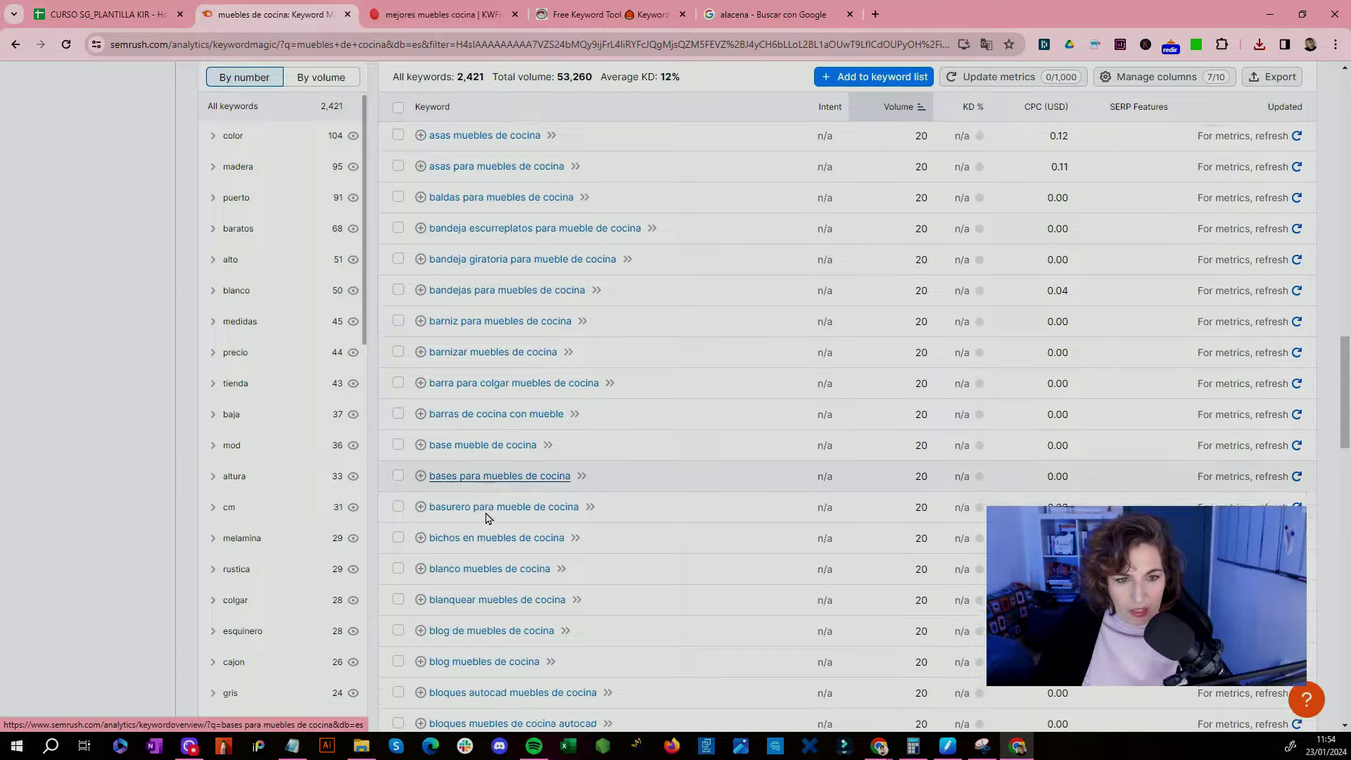
pyautogui.scroll(-8, 485, 520)
pyautogui.scroll(20, 480, 535)
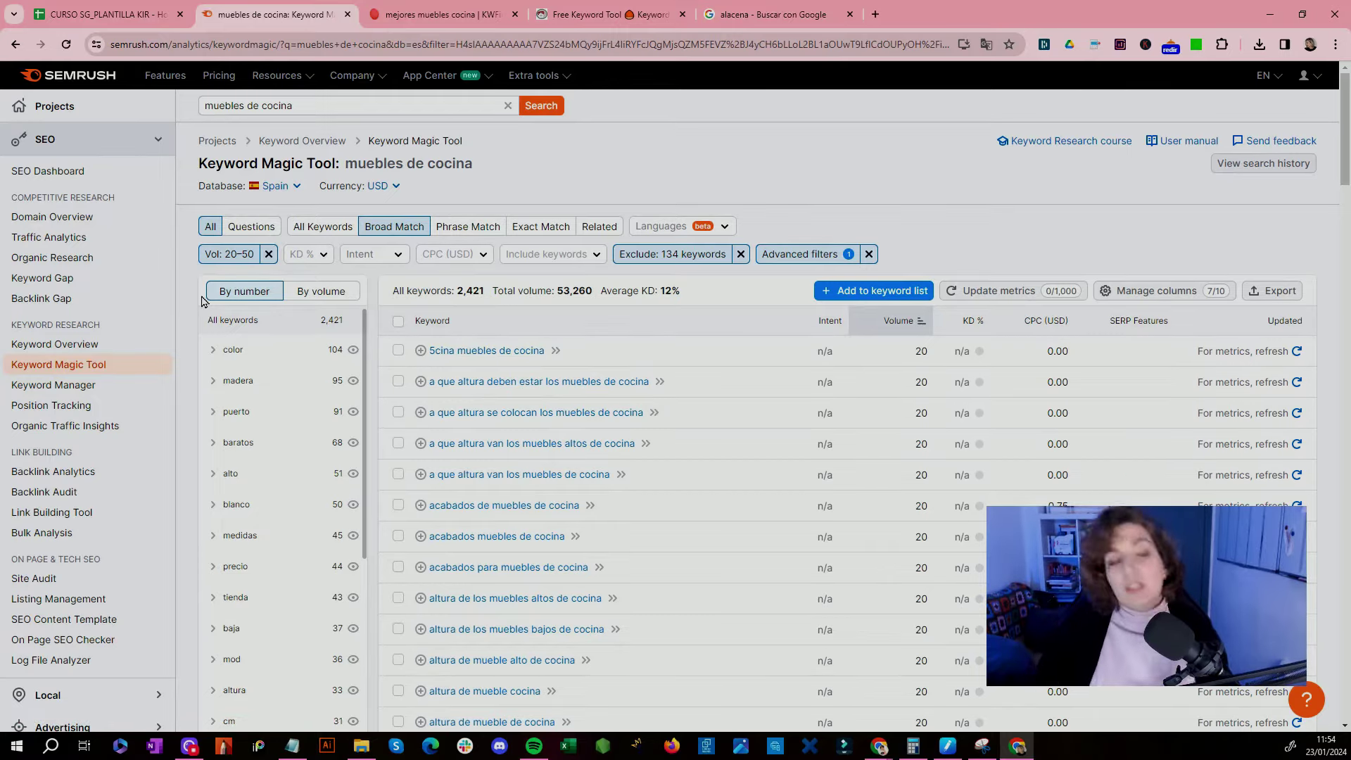
# Step: Set the volume filter to a minimum of 50 without an upper limit and clear all the excluded keywords
pyautogui.click(234, 254)
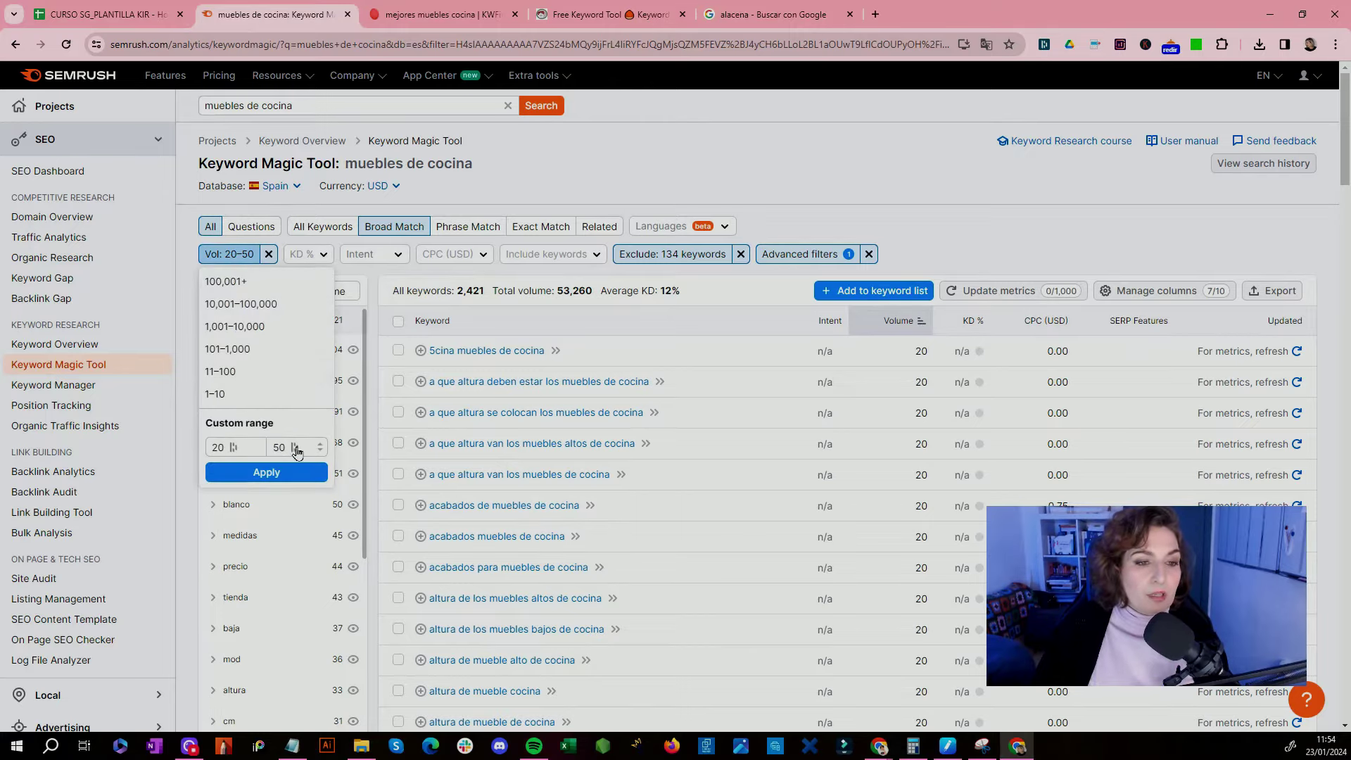
pyautogui.click(266, 472)
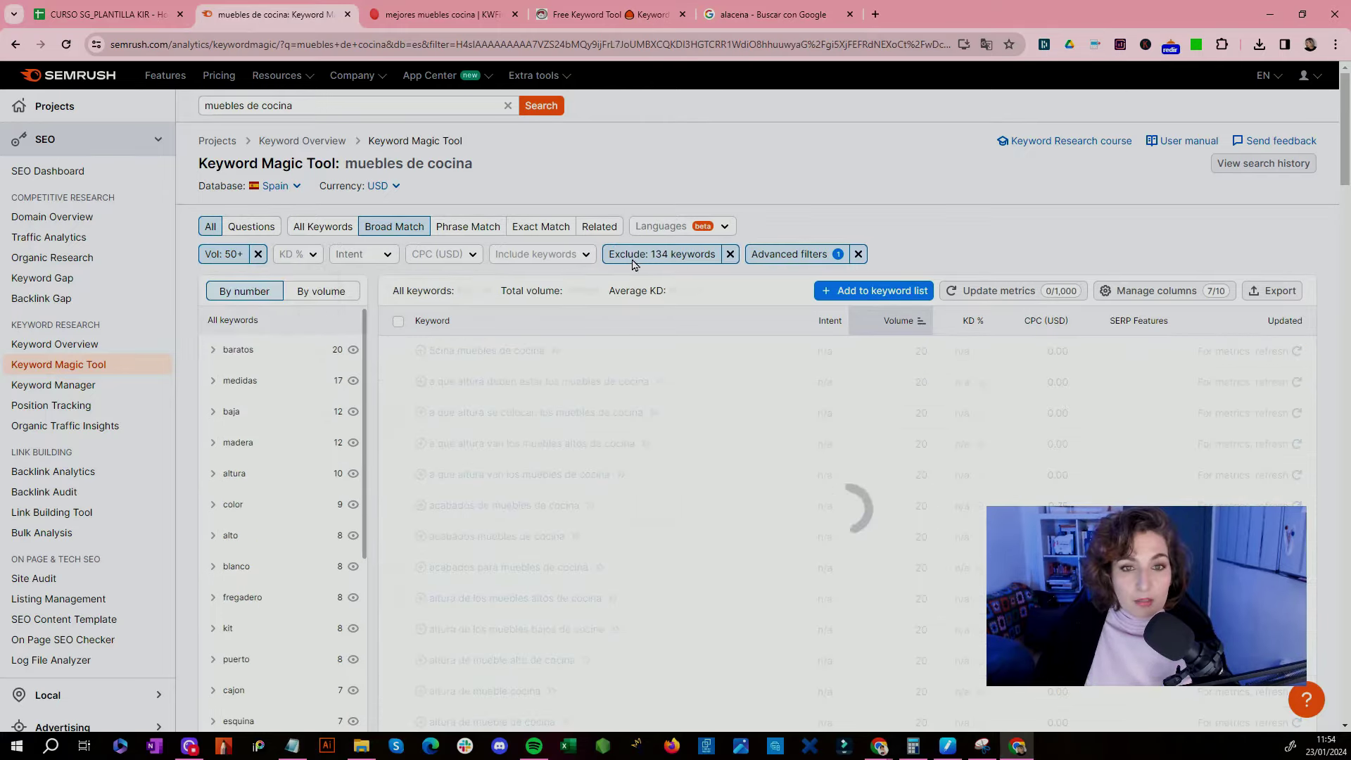
pyautogui.click(732, 252)
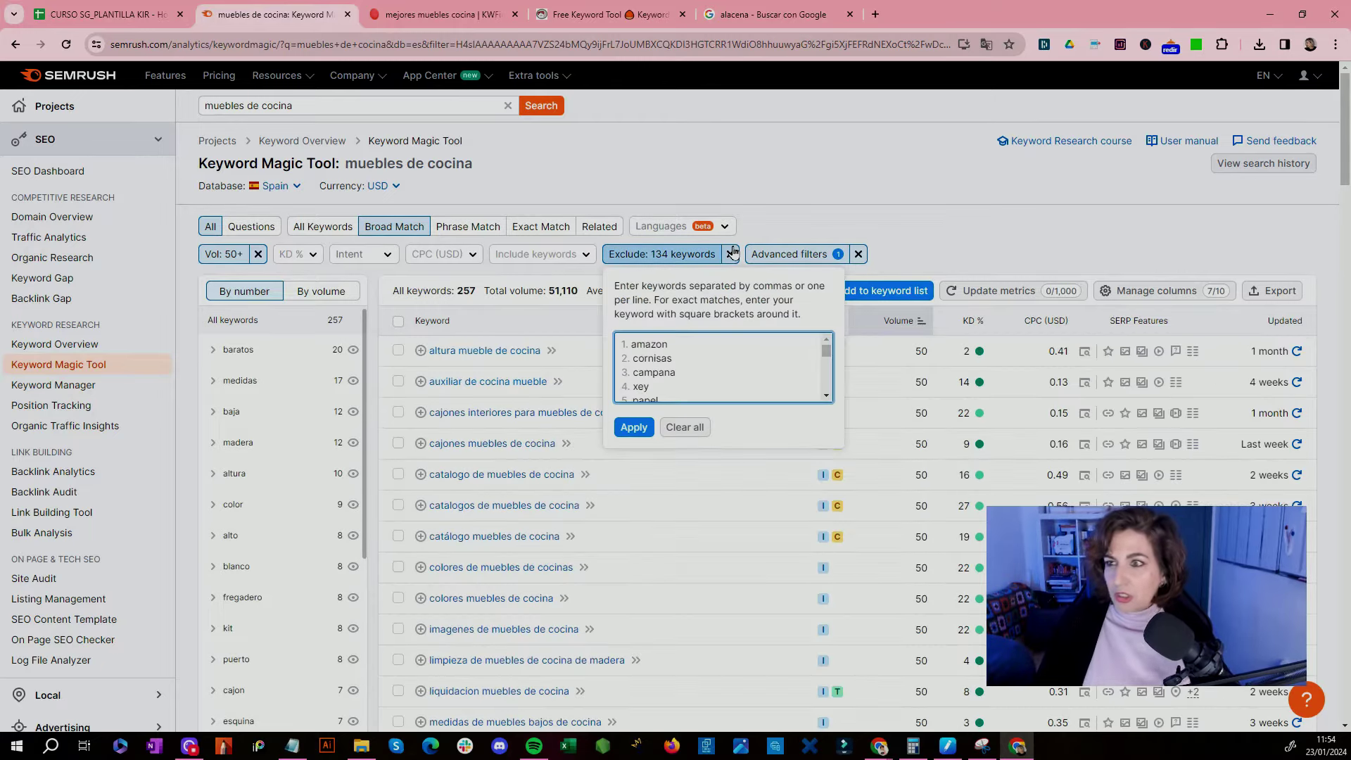
pyautogui.click(685, 427)
pyautogui.click(633, 427)
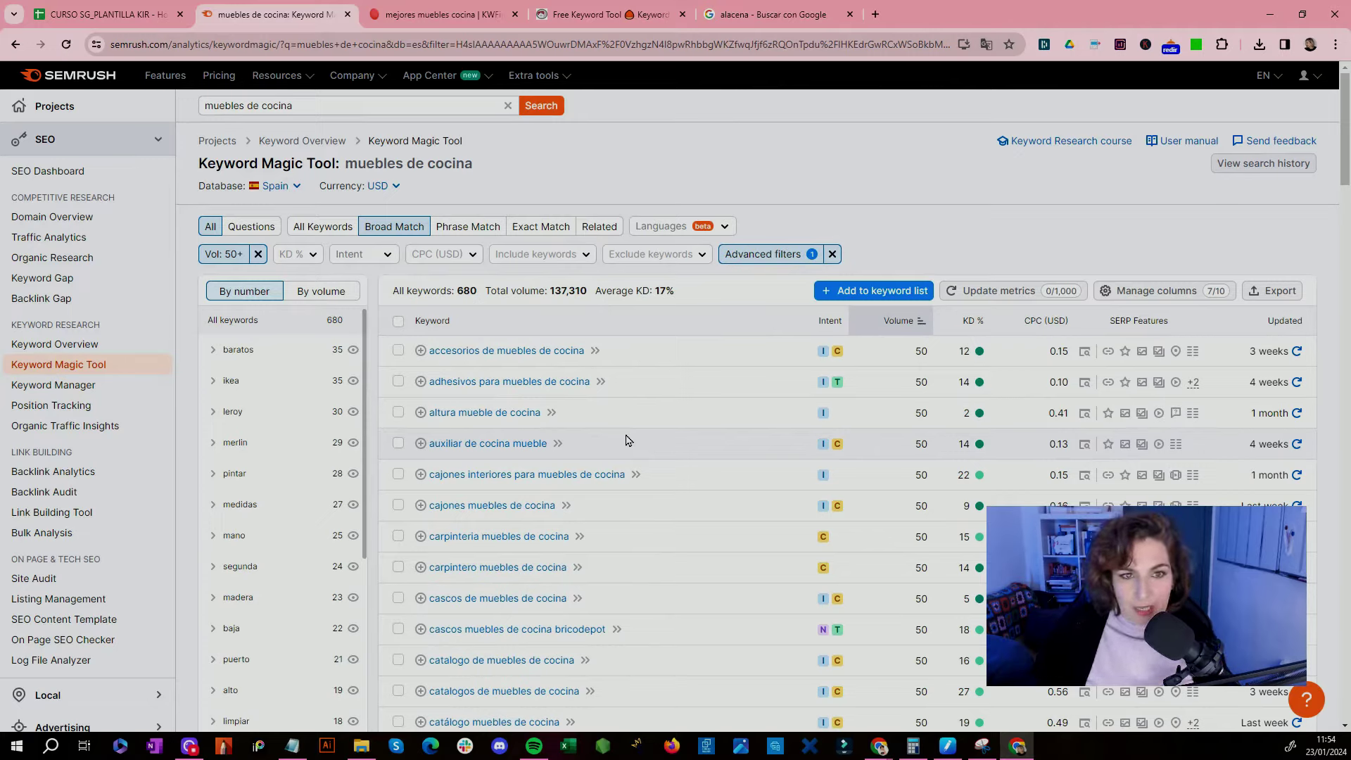
# Step: Change the word count in the advanced filters to start from 2, add an upper limit and apply it
pyautogui.click(551, 258)
pyautogui.click(736, 258)
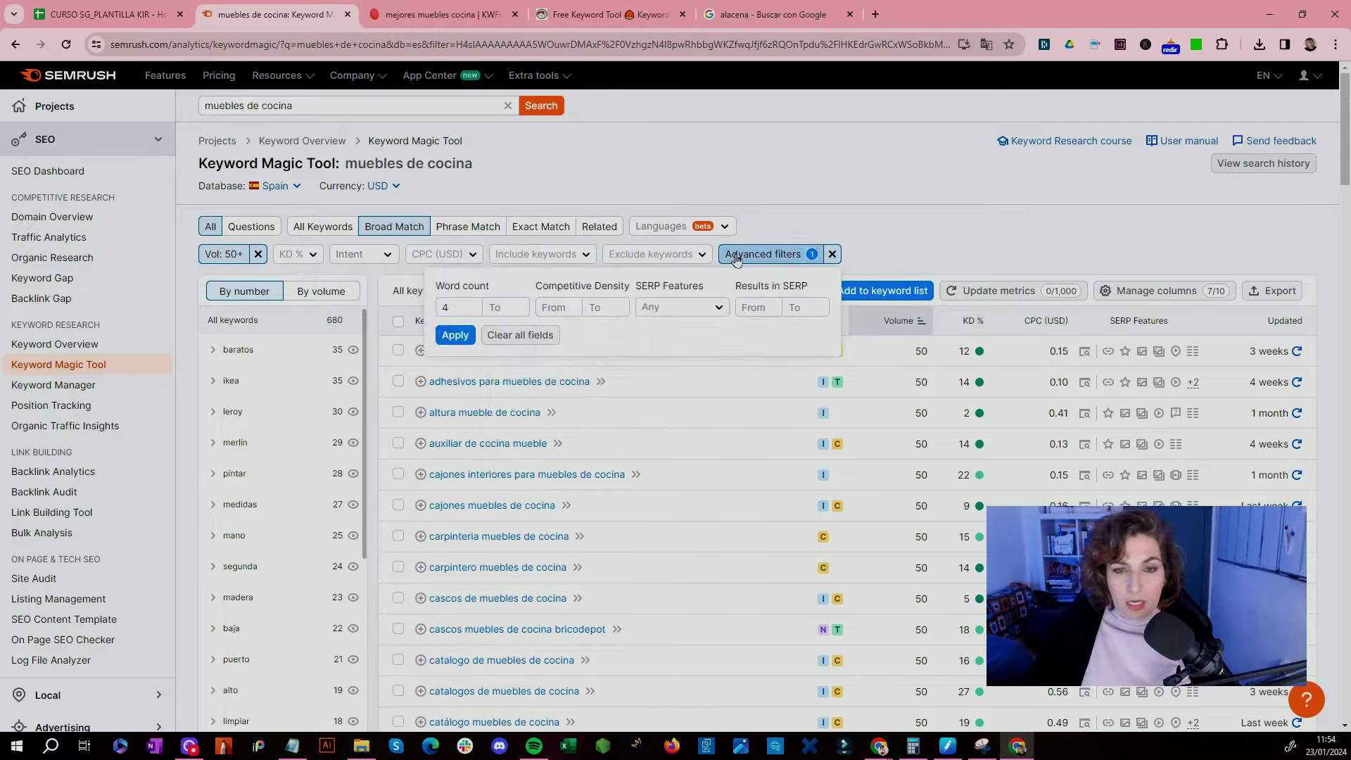
pyautogui.doubleClick(449, 307)
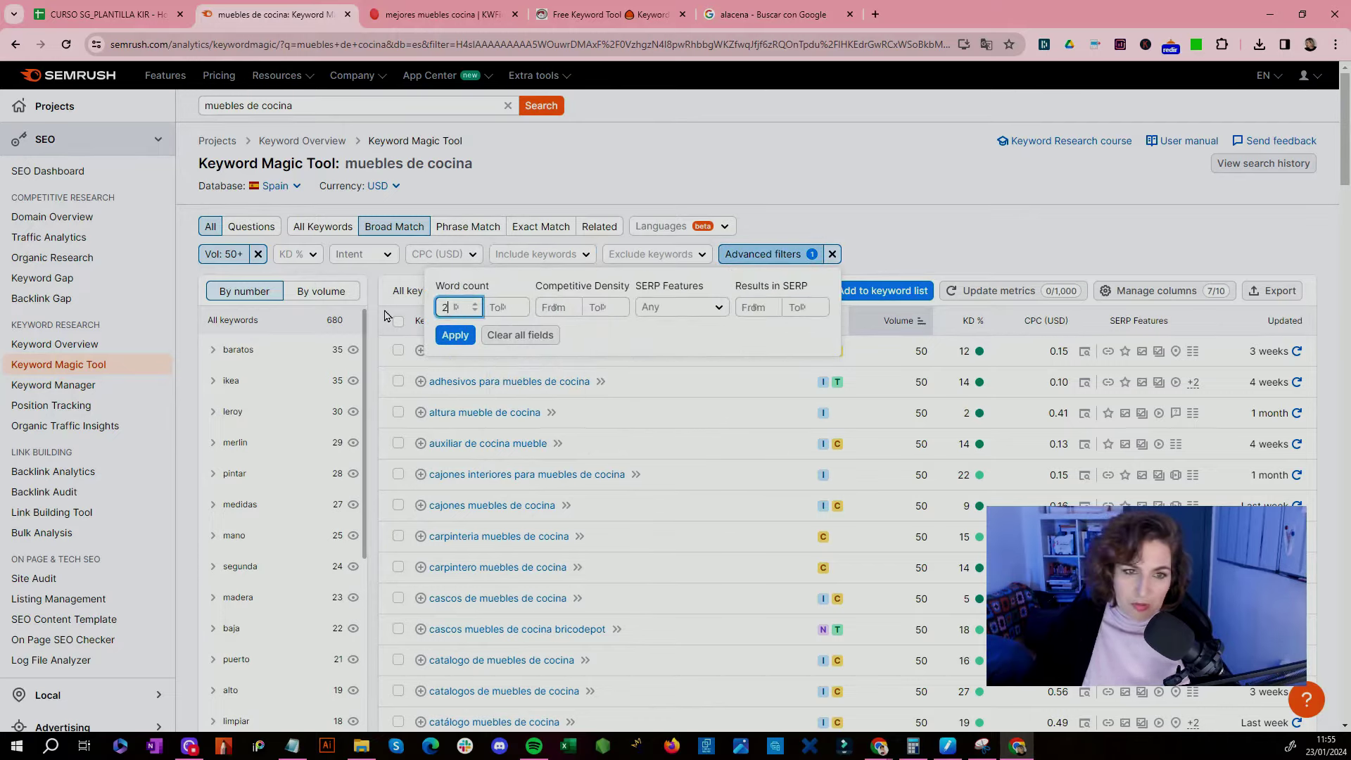
pyautogui.click(499, 306)
pyautogui.write('4')
pyautogui.click(454, 335)
# Step: Select muebles de cocinas in the results, look up mueble de cocinas on Google and open the Materiales de Fábrica result
pyautogui.click(399, 351)
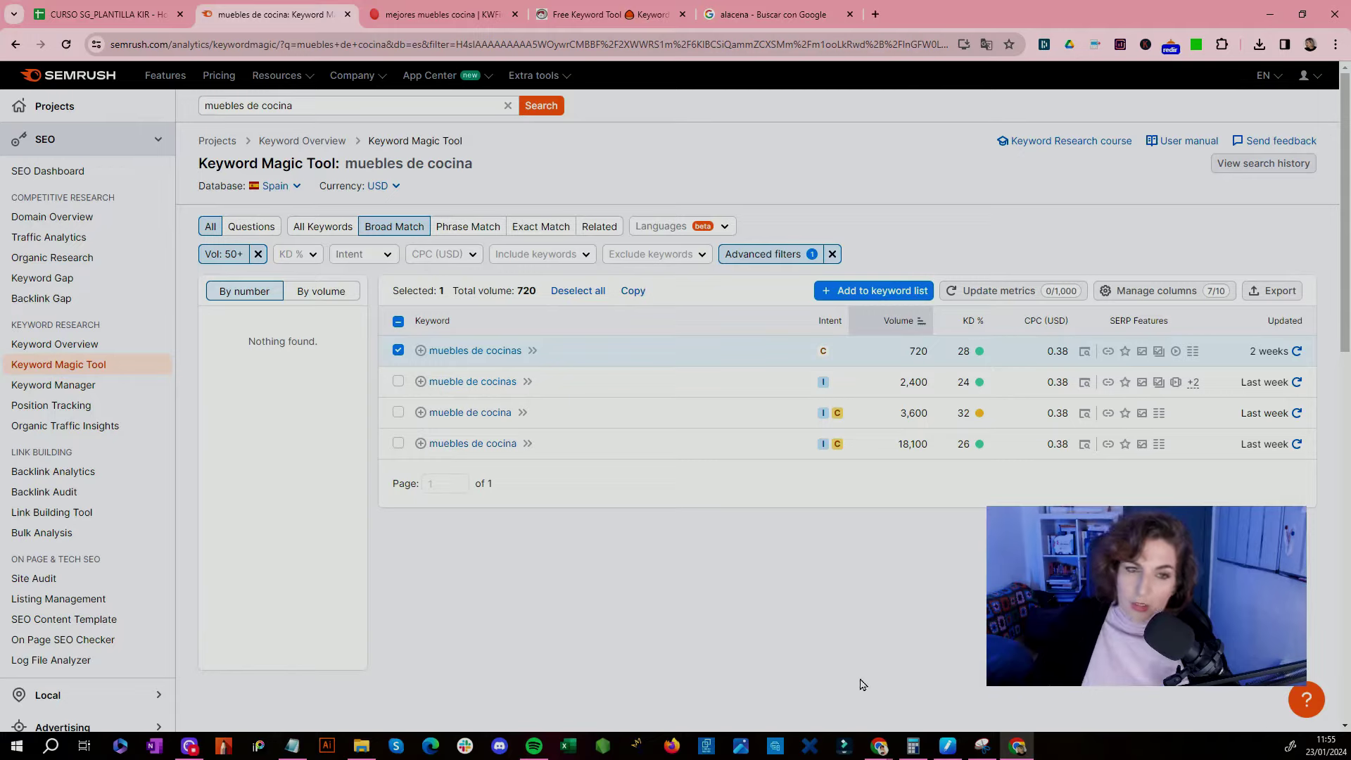
pyautogui.moveTo(519, 393); pyautogui.dragTo(427, 384)
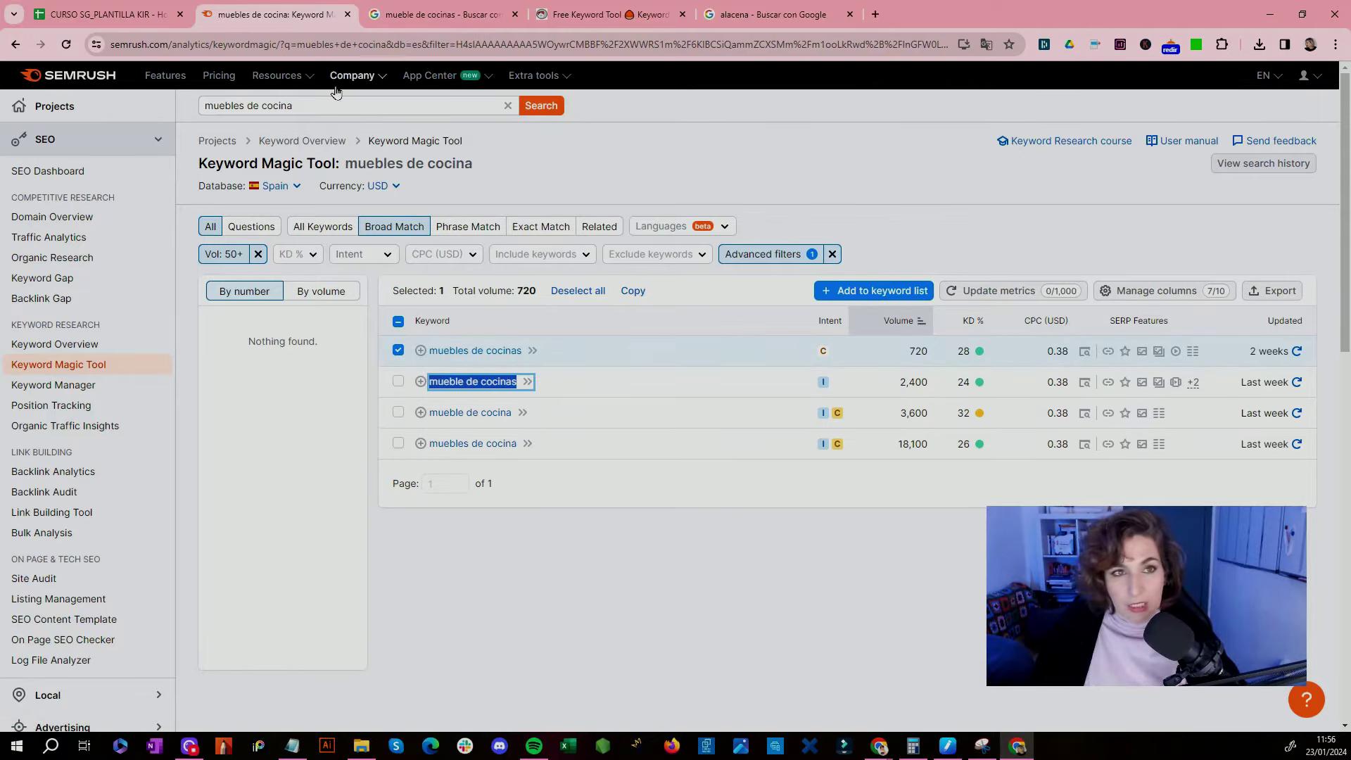
pyautogui.click(399, 12)
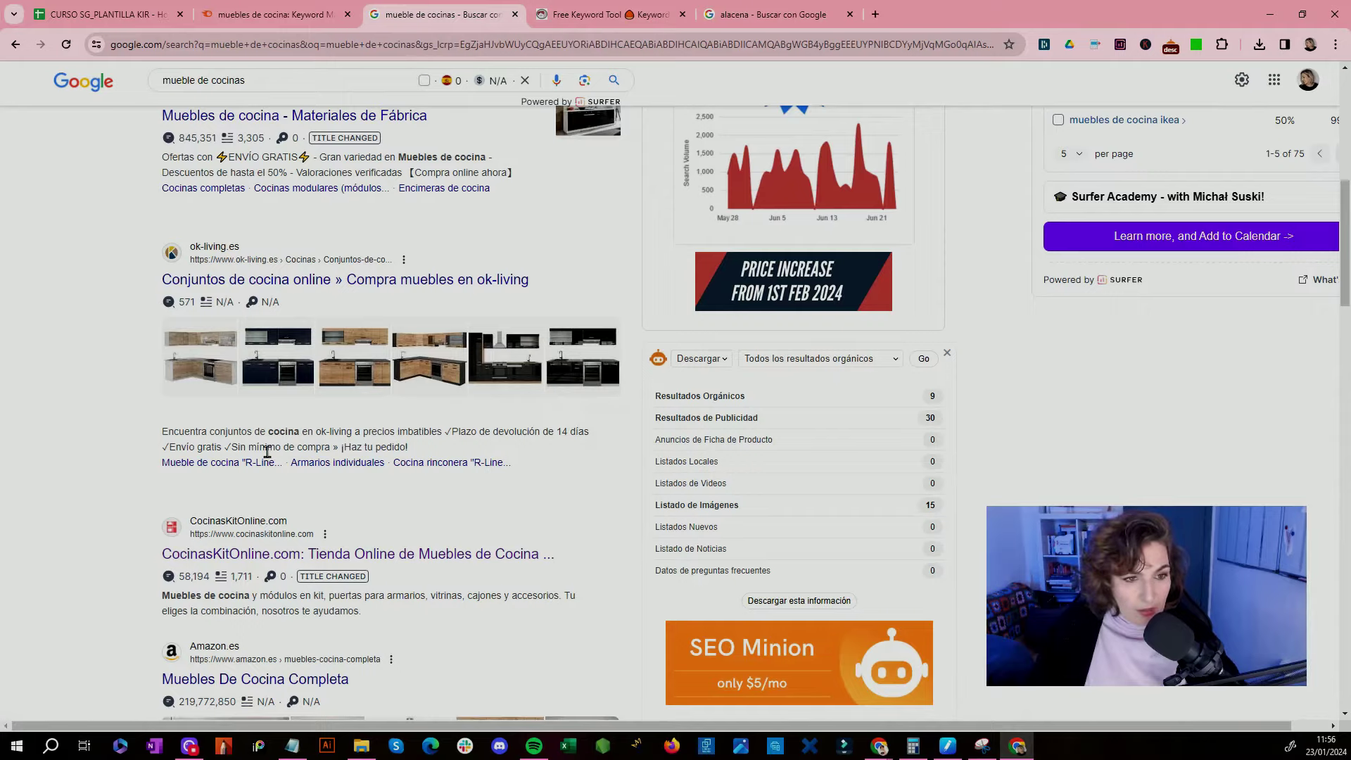
pyautogui.scroll(6, 249, 226)
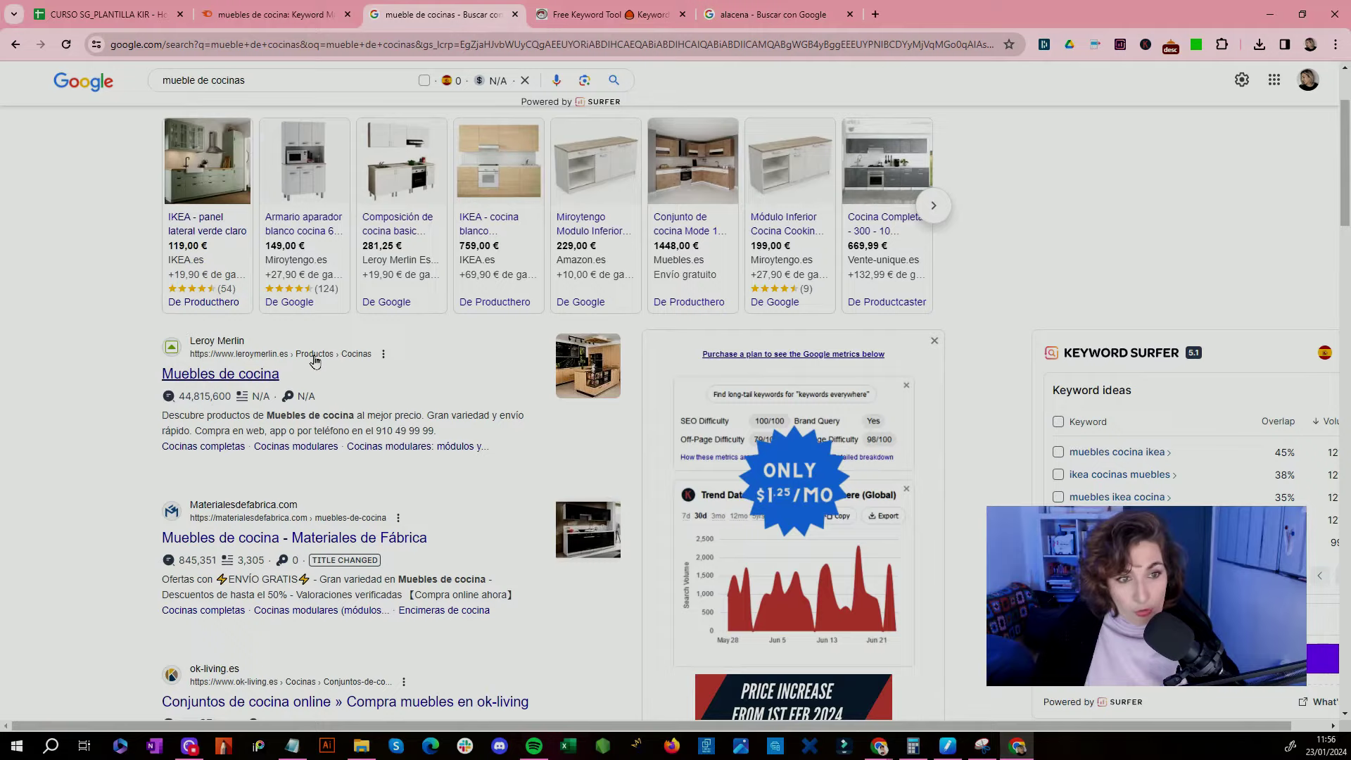
pyautogui.click(301, 535)
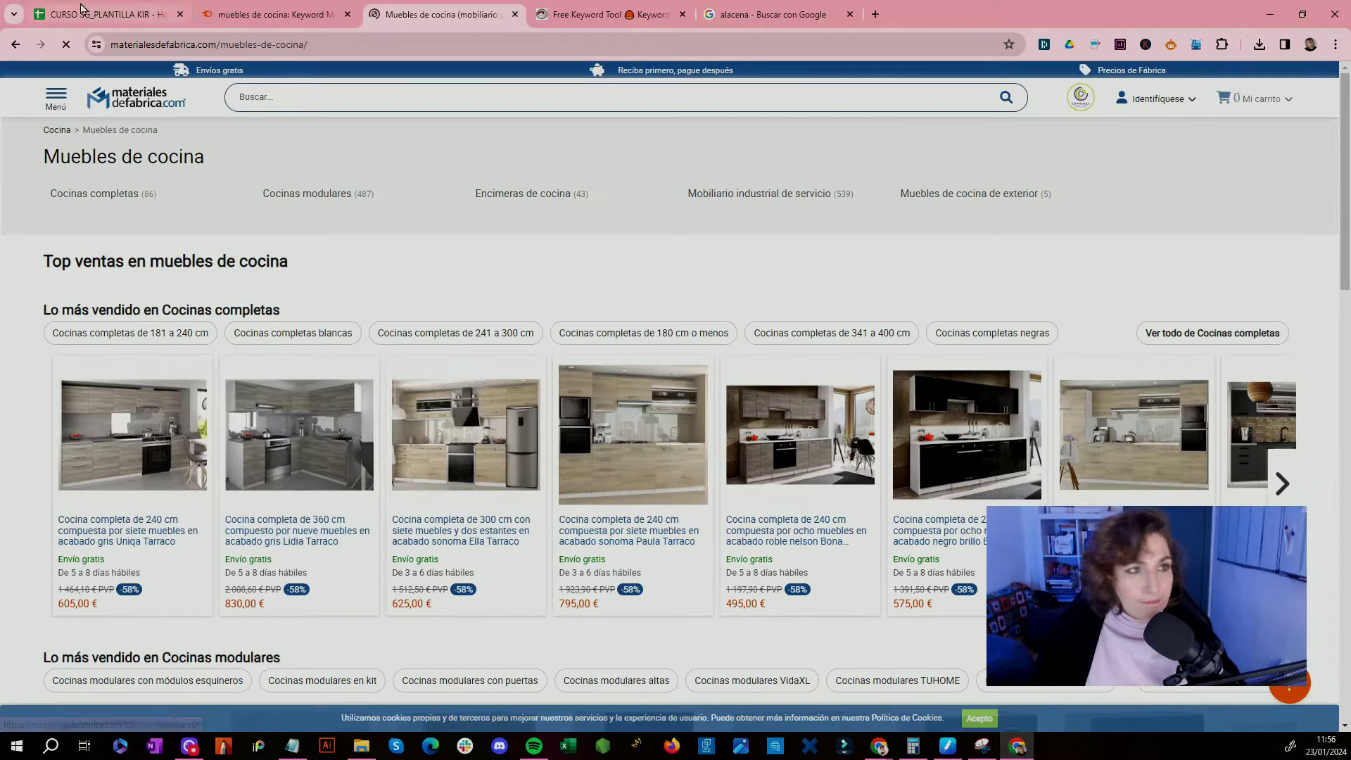
# Step: Copy the muebles de cocinas keyword row from Semrush and search Google for it
pyautogui.click(274, 14)
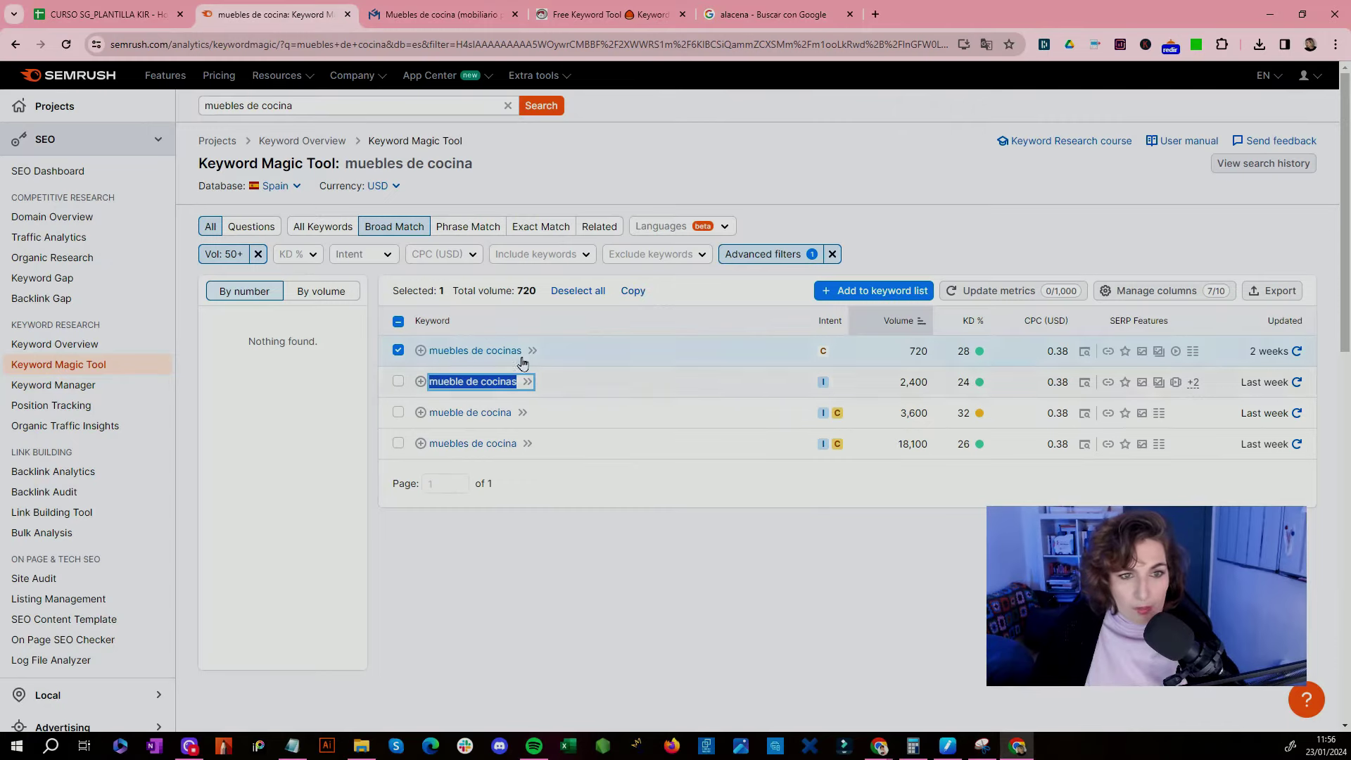
pyautogui.moveTo(522, 362); pyautogui.dragTo(424, 362)
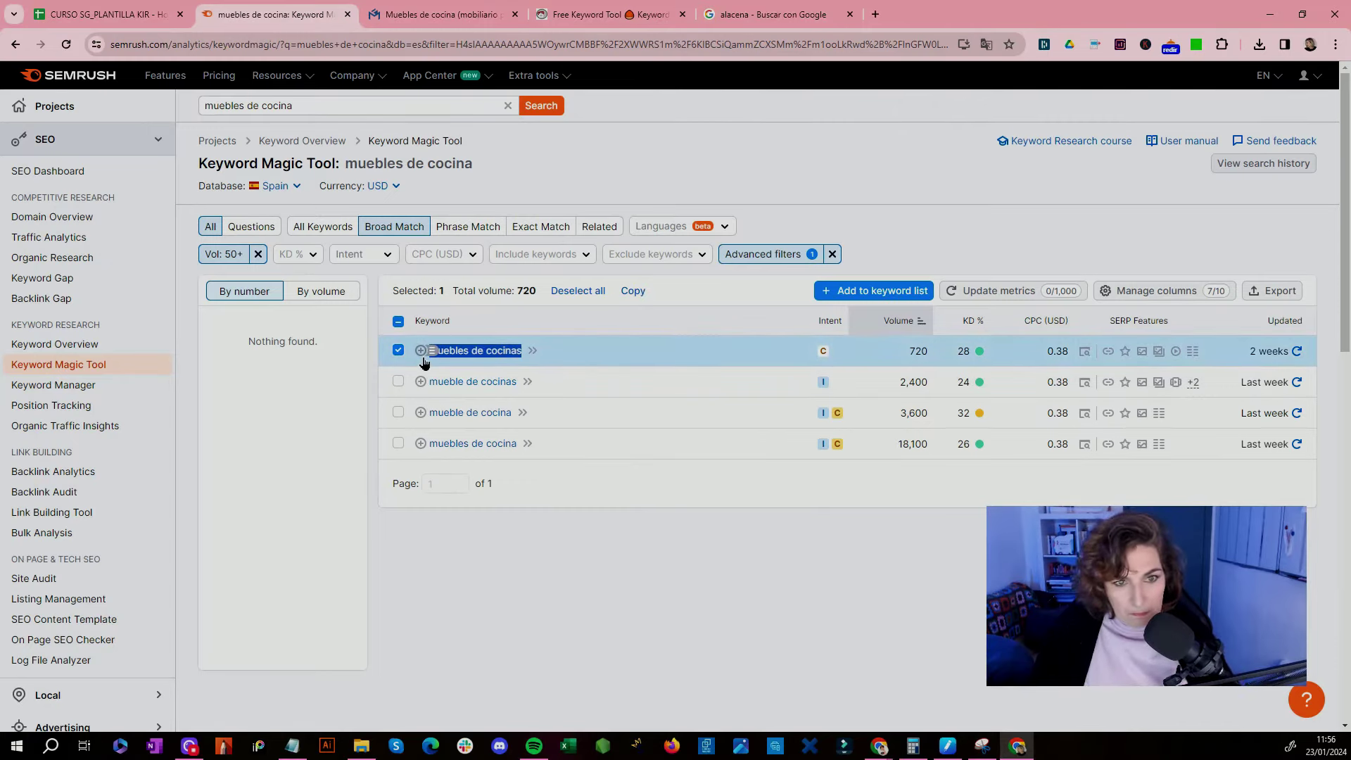
pyautogui.click(424, 15)
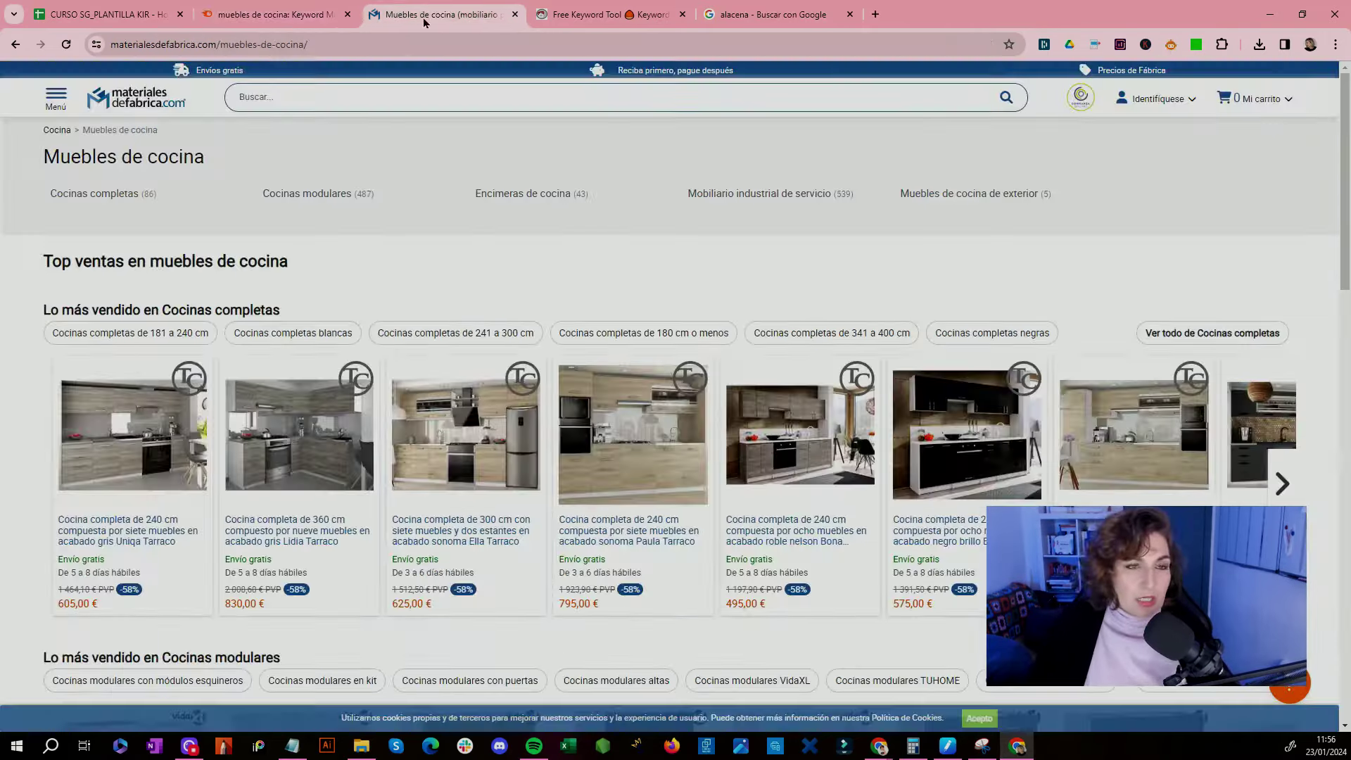
pyautogui.click(361, 54)
pyautogui.write('muebles de cocinas Commercial 720 28 0.38 Site links, Reviews, Image, Image pack, Video, Related searches 2 weeks')
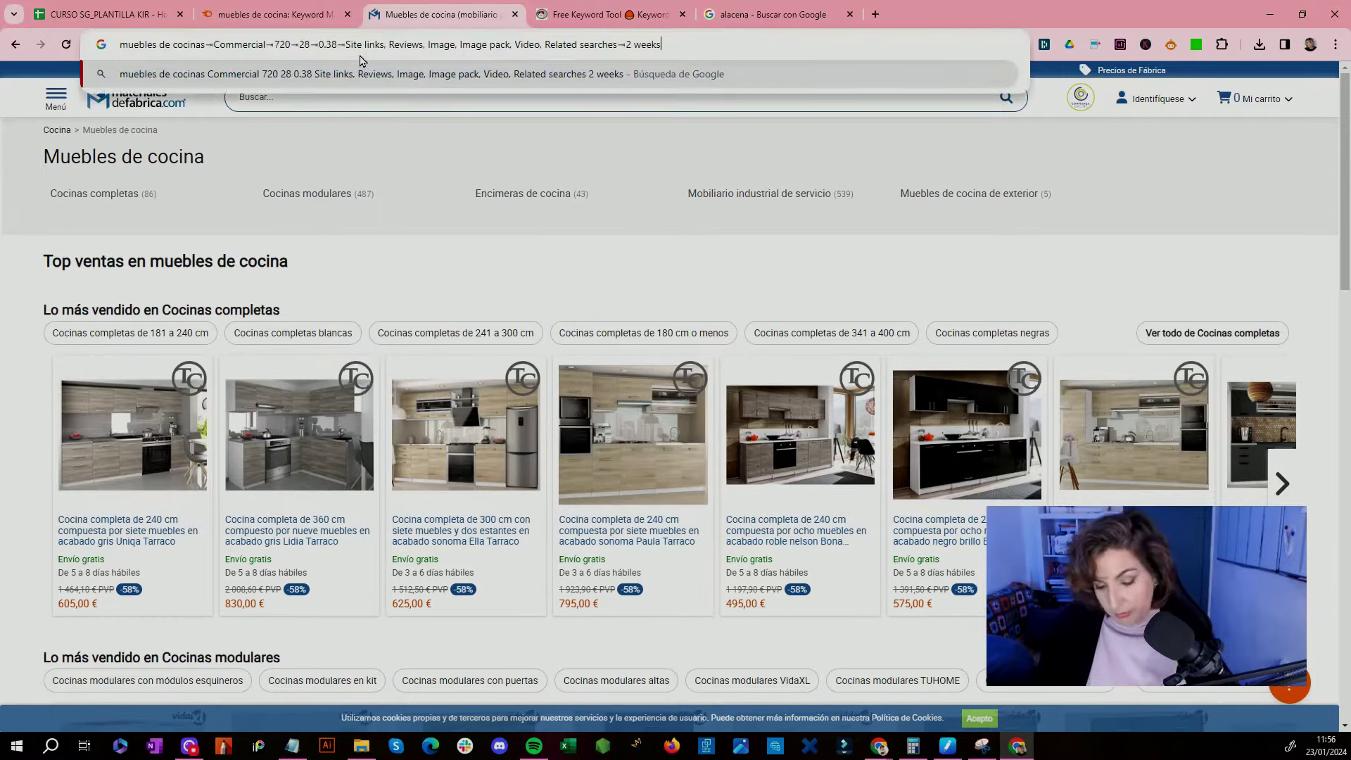
pyautogui.press('Return')
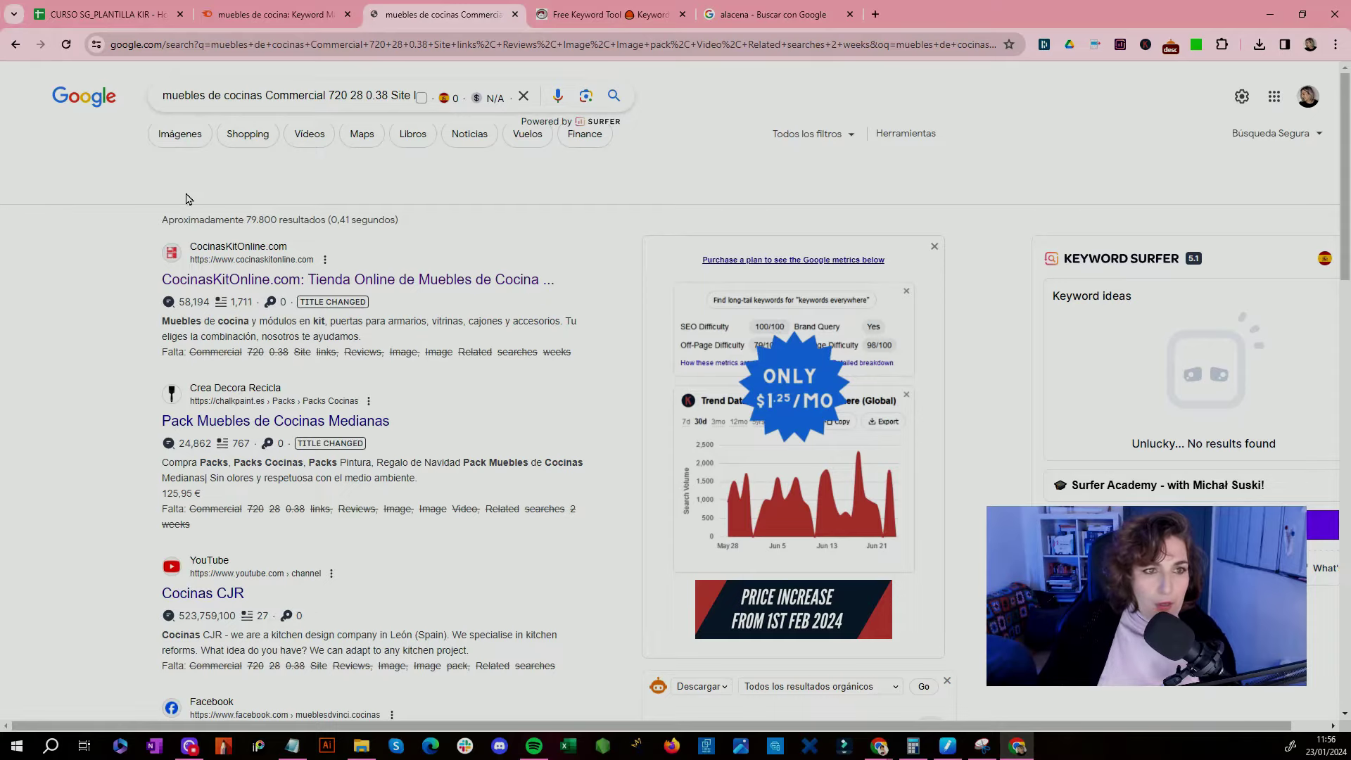
# Step: Examine the Pack Muebles de Cocinas Medianas product page and the Cocinas CJR YouTube channel from the search results
pyautogui.click(277, 421)
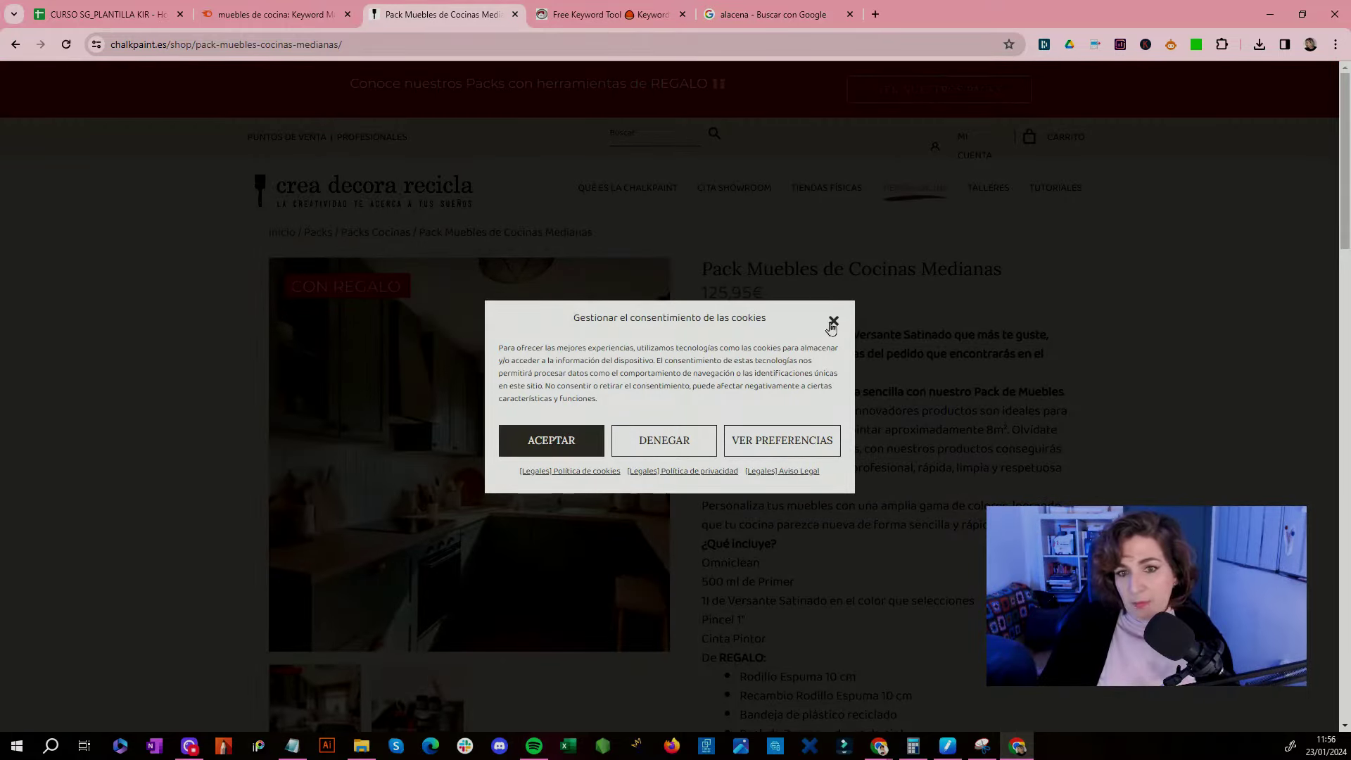
pyautogui.click(833, 320)
pyautogui.scroll(-6, 174, 283)
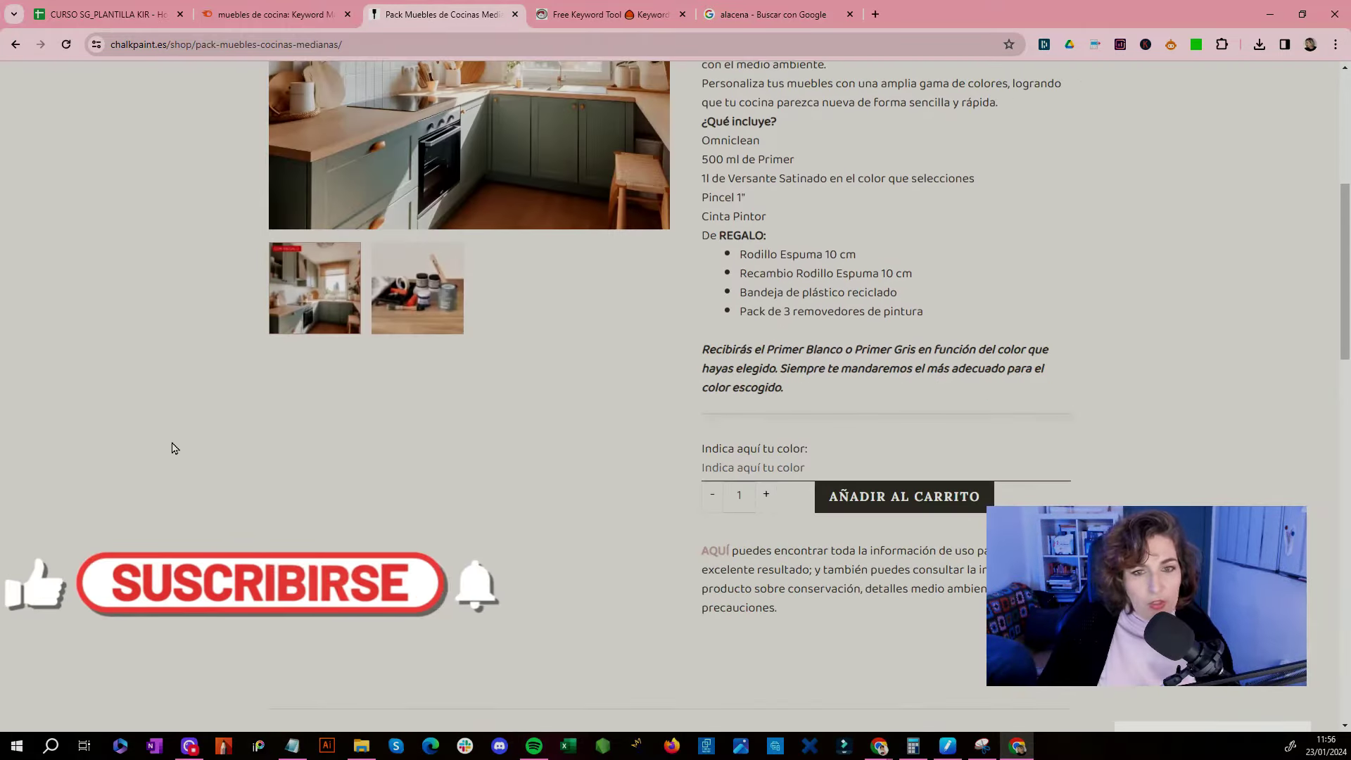
pyautogui.click(16, 43)
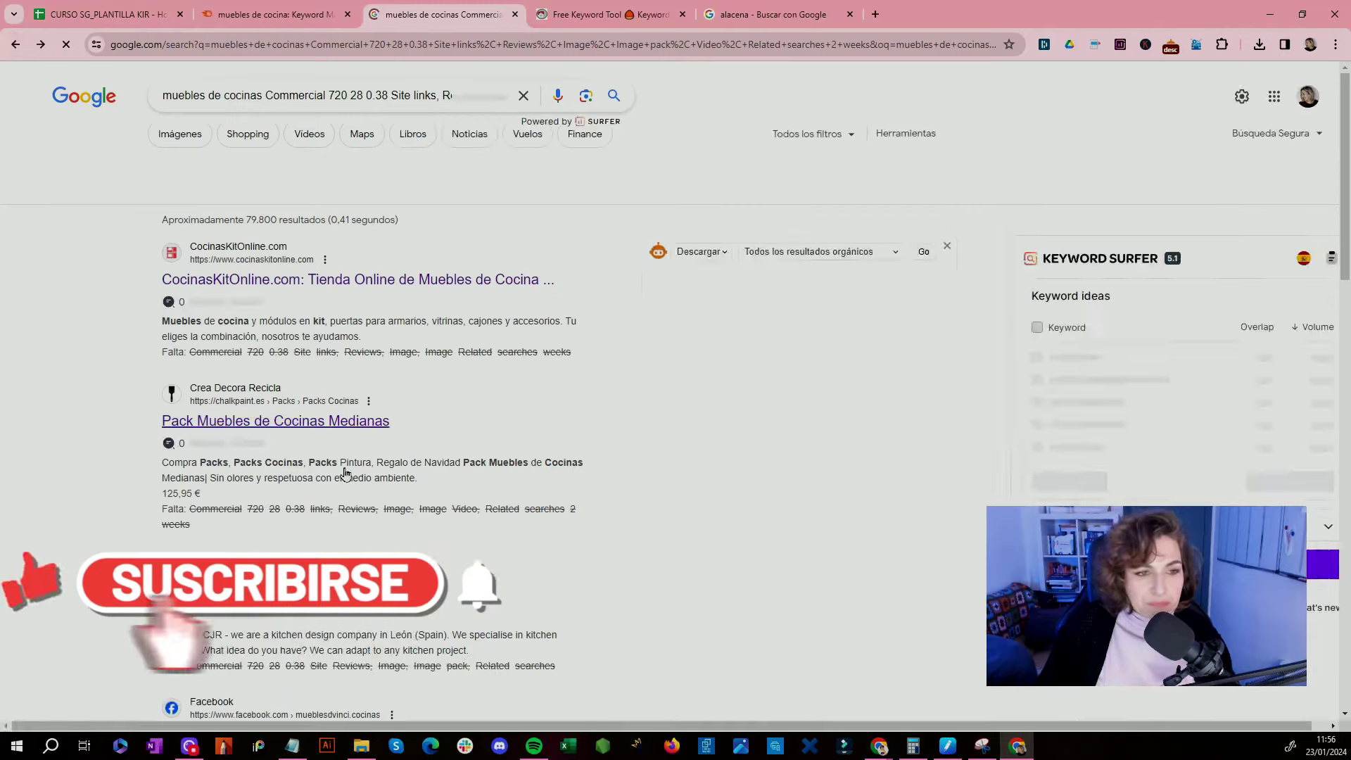
pyautogui.click(274, 588)
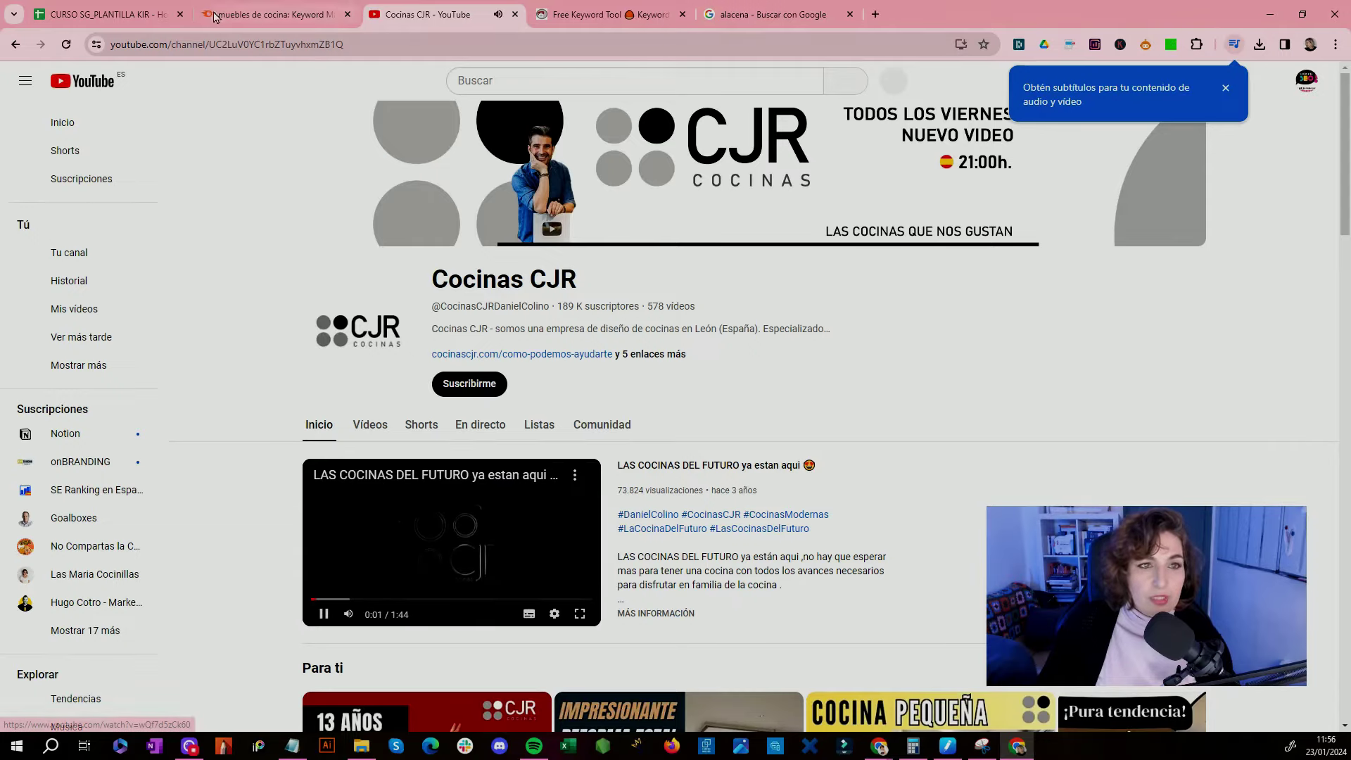
# Step: Return from the search results to the CURSO SG_PLANTILLA KIR spreadsheet and add a blank sheet
pyautogui.click(15, 45)
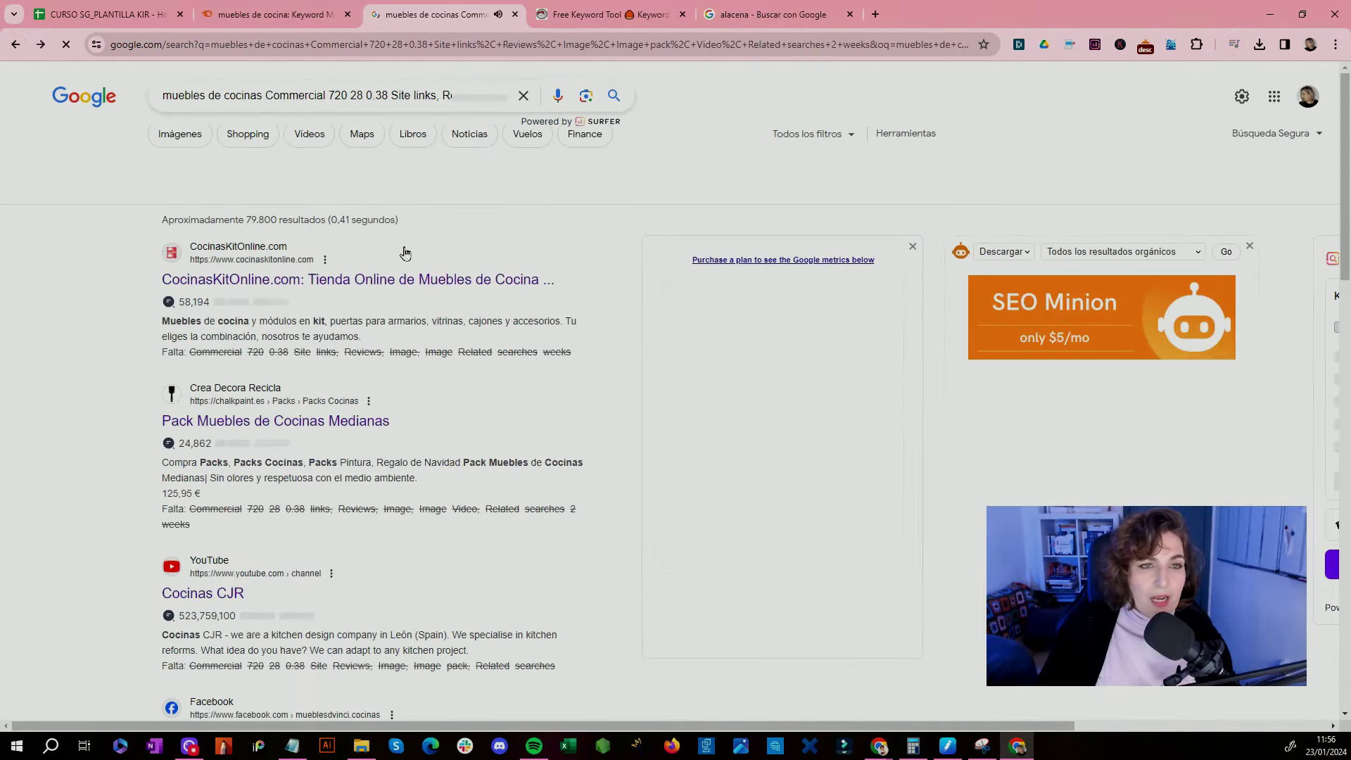
pyautogui.click(247, 14)
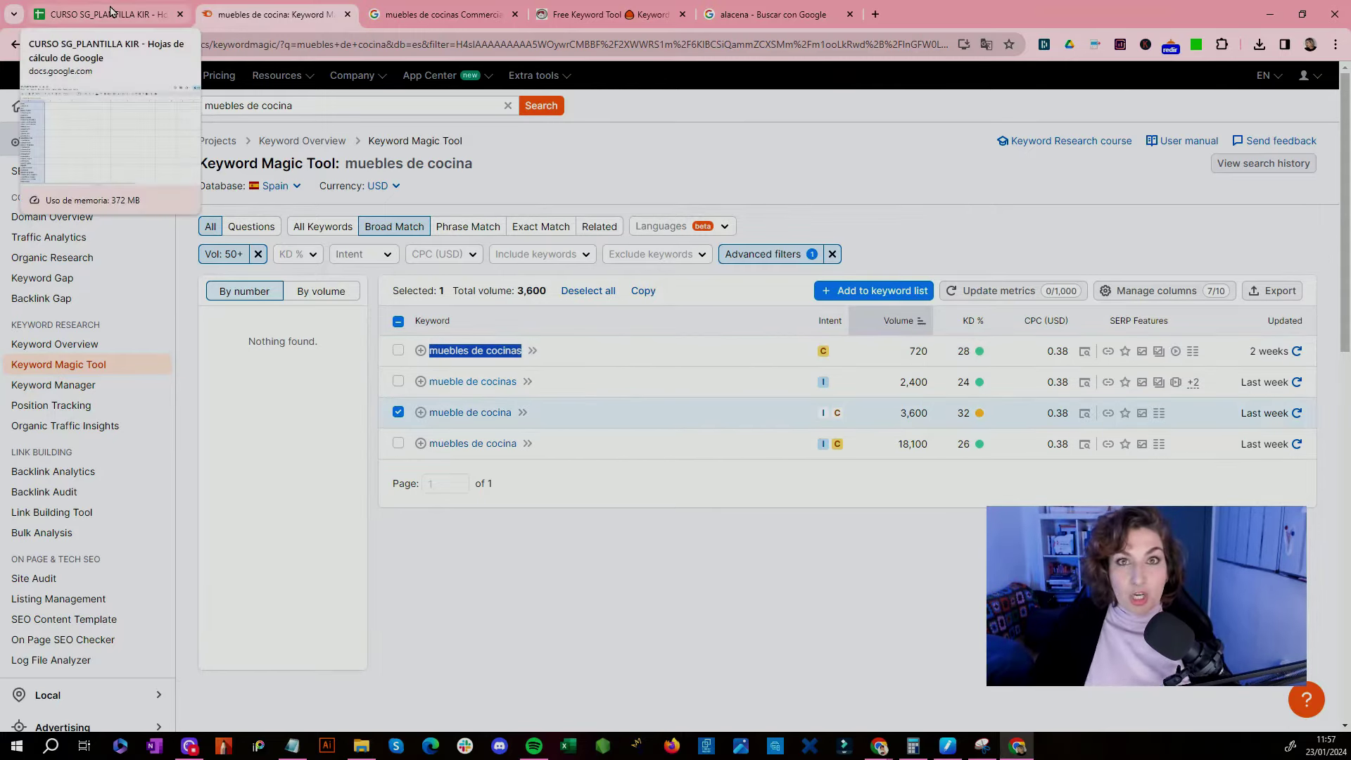
pyautogui.click(111, 9)
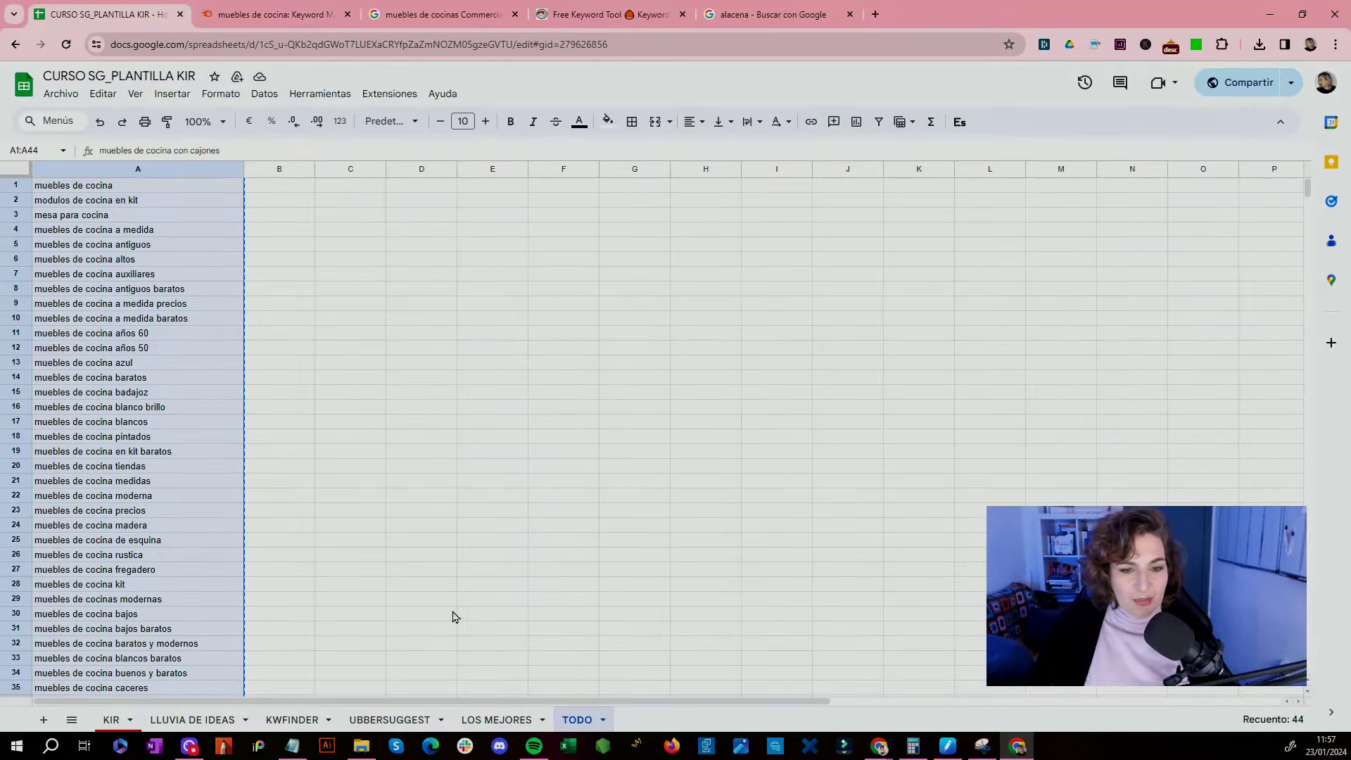
pyautogui.scroll(-1, 525, 467)
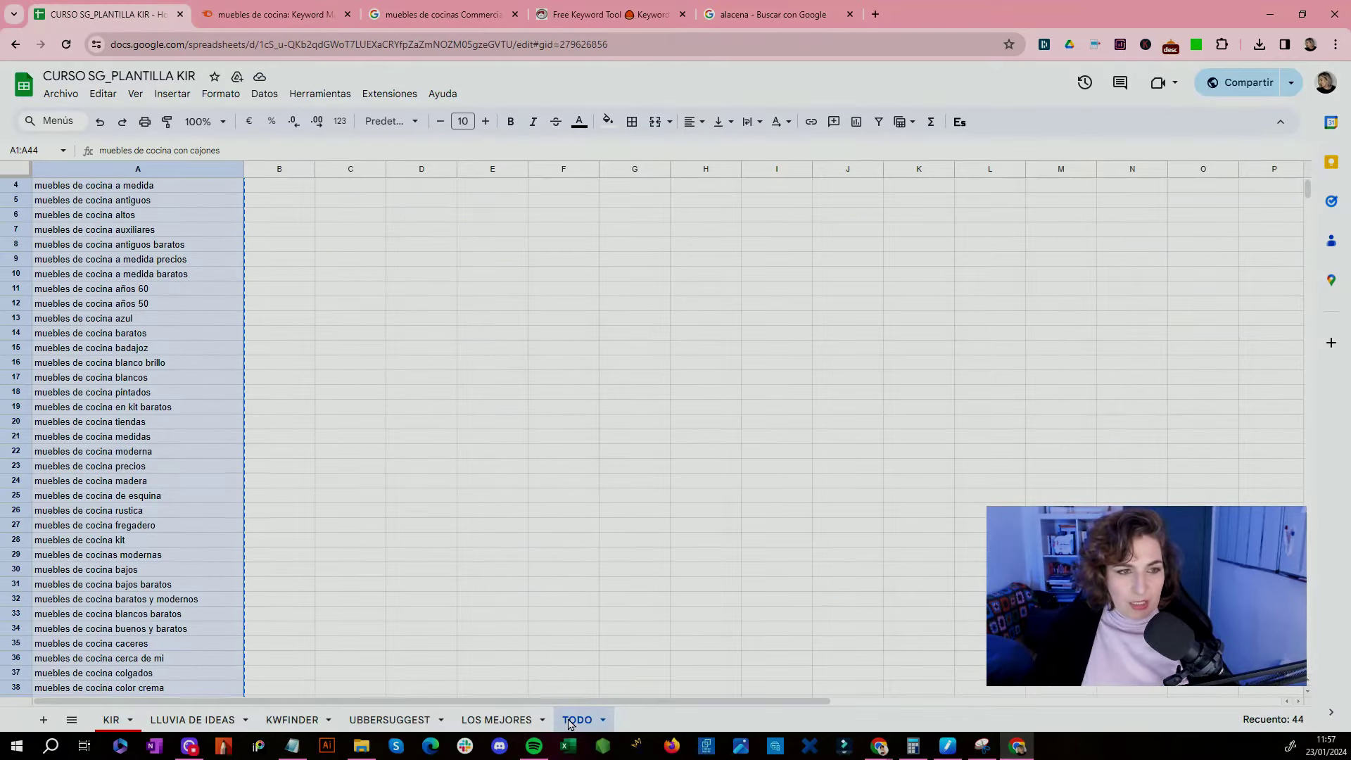
pyautogui.click(43, 719)
# Step: Try to import muebles-de-cocina_broad-match_es_2024-01-23.xlsx with the option Reemplazar hoja de cálculo
pyautogui.click(66, 98)
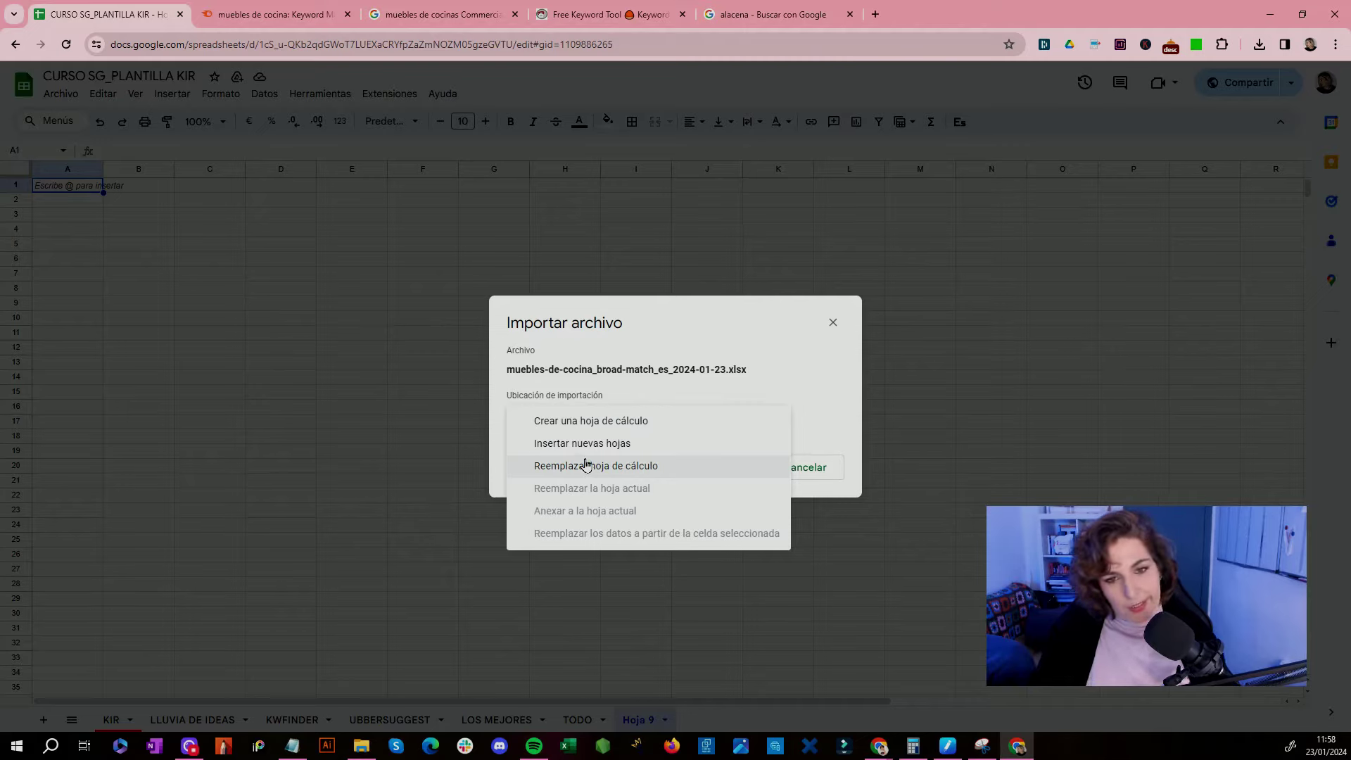
pyautogui.click(586, 465)
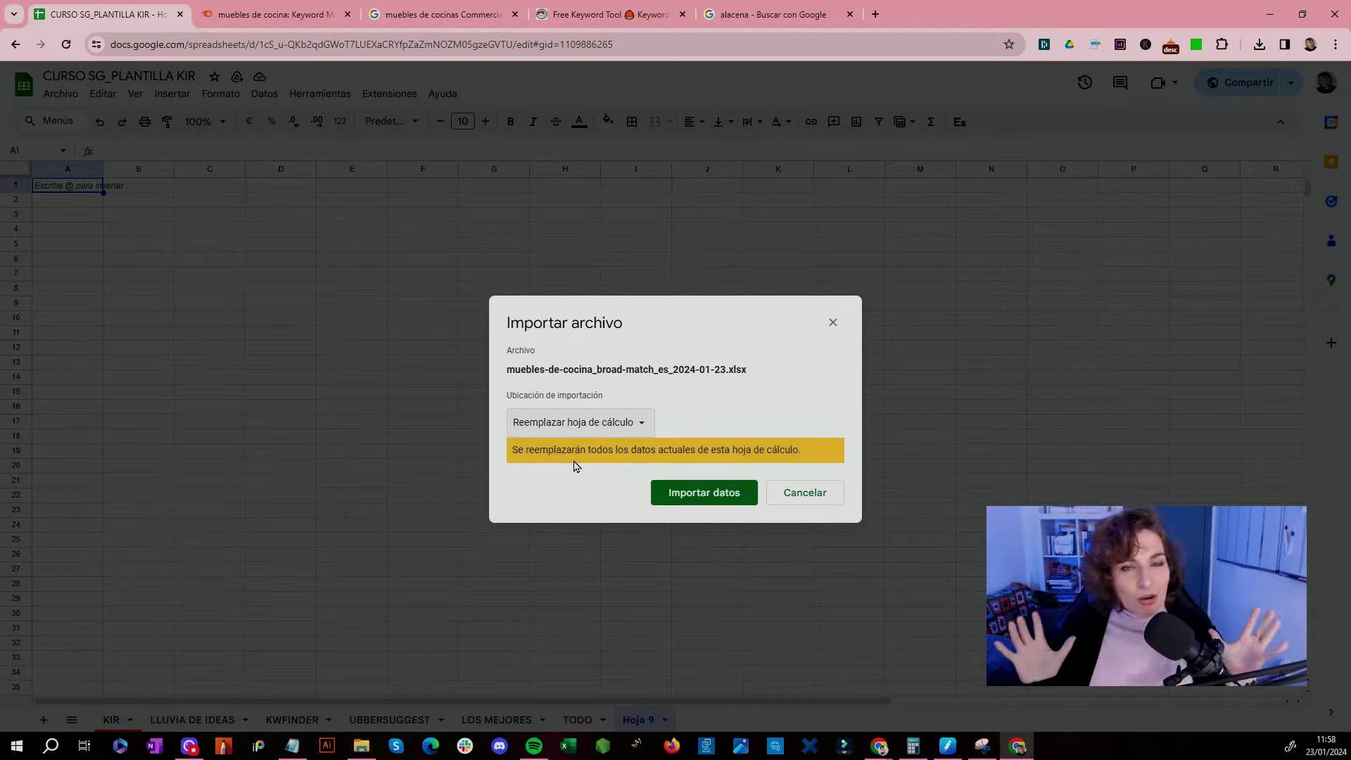
pyautogui.click(700, 498)
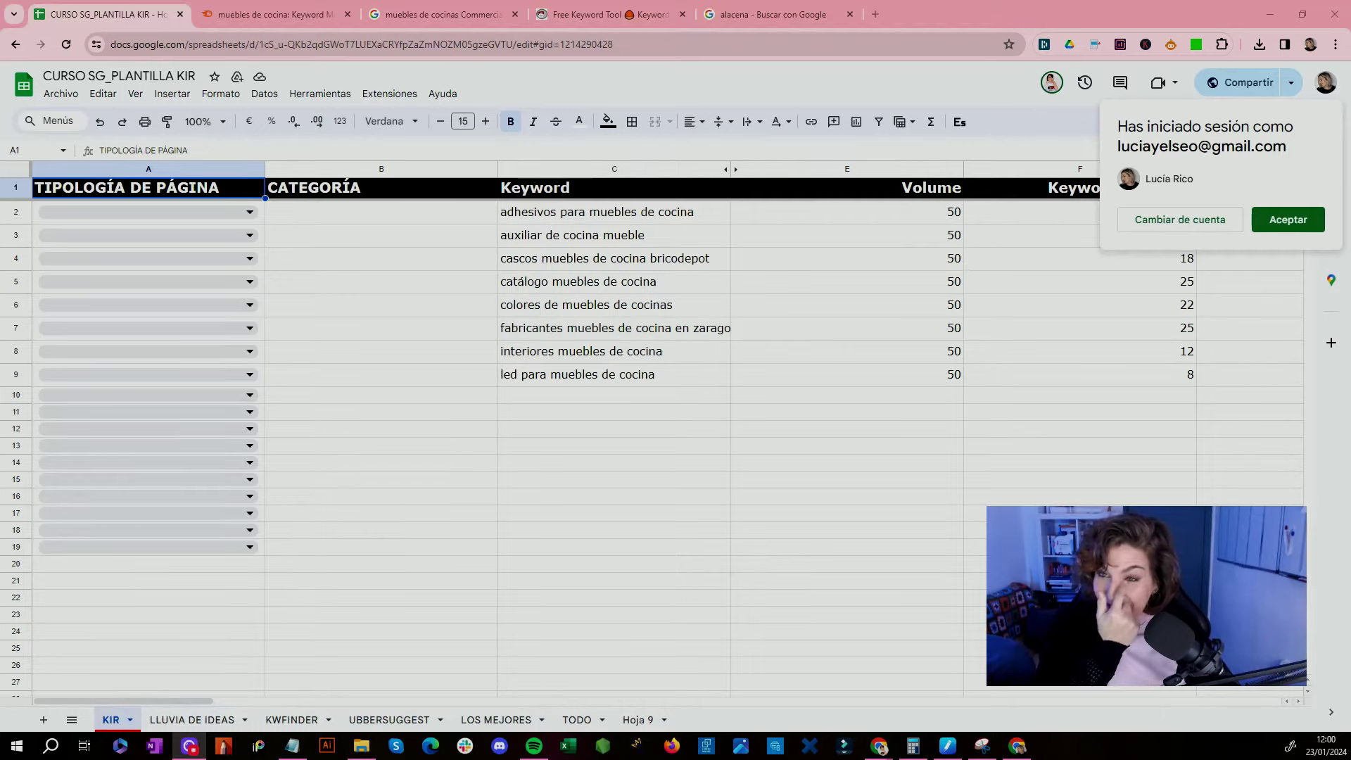
# Step: Copy the whole keyword table from the exported Excel workbook and paste it into Hoja 9 starting at cell A1
pyautogui.click(1282, 221)
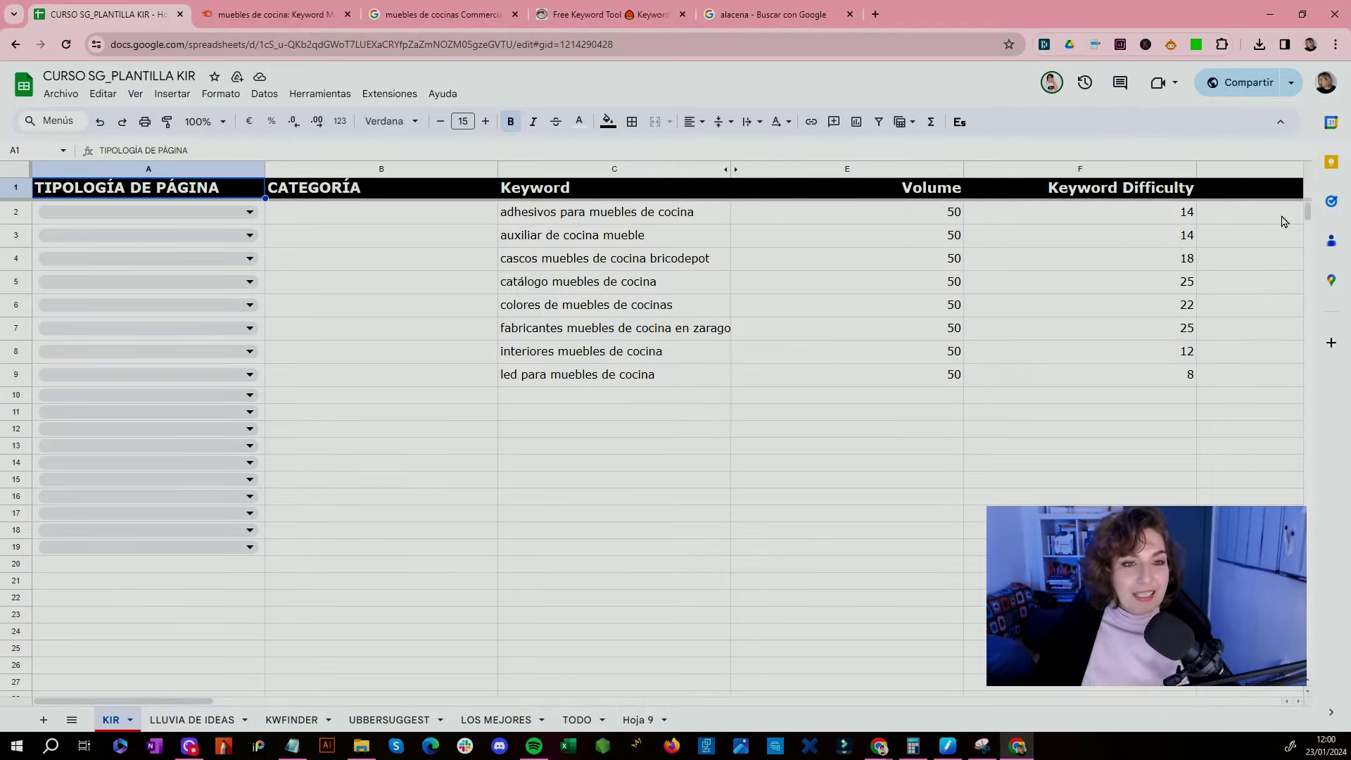
pyautogui.click(640, 719)
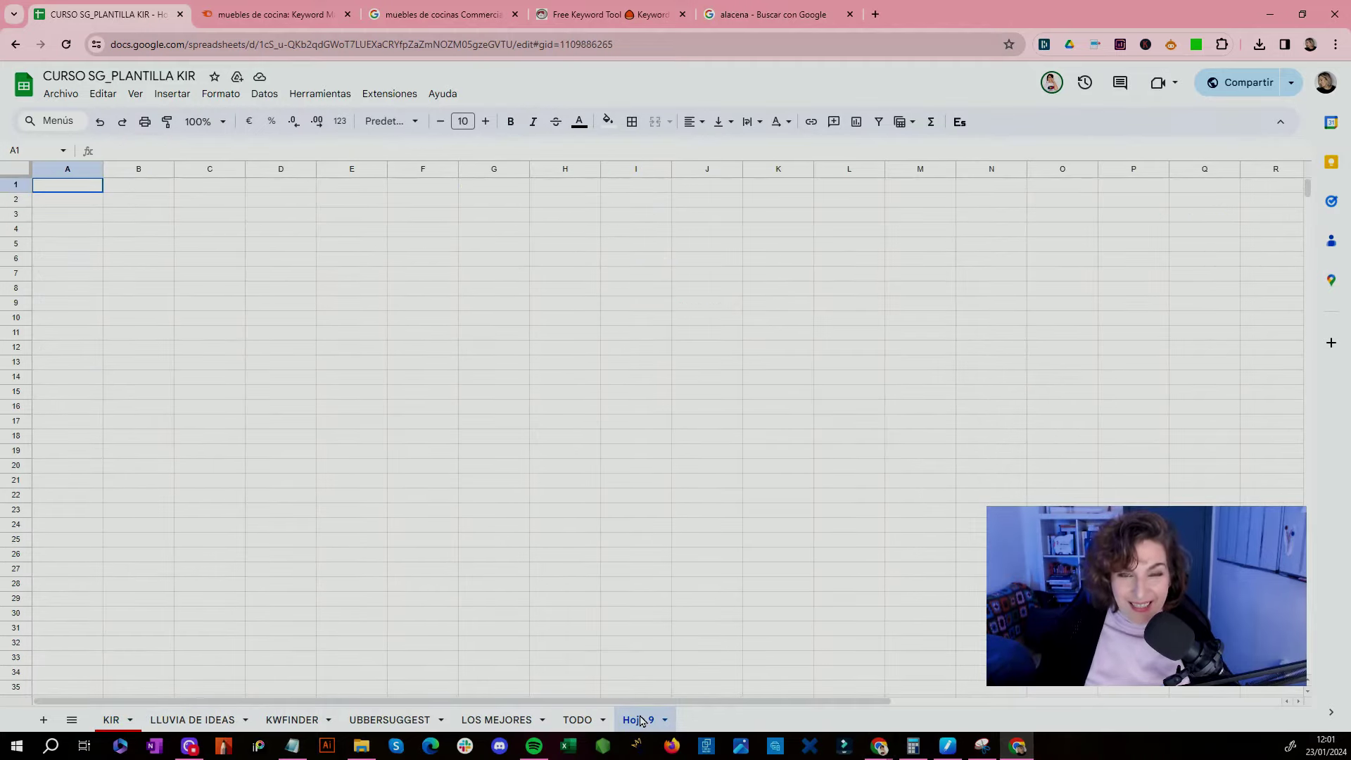
pyautogui.hotkey('alt', 'Tab')
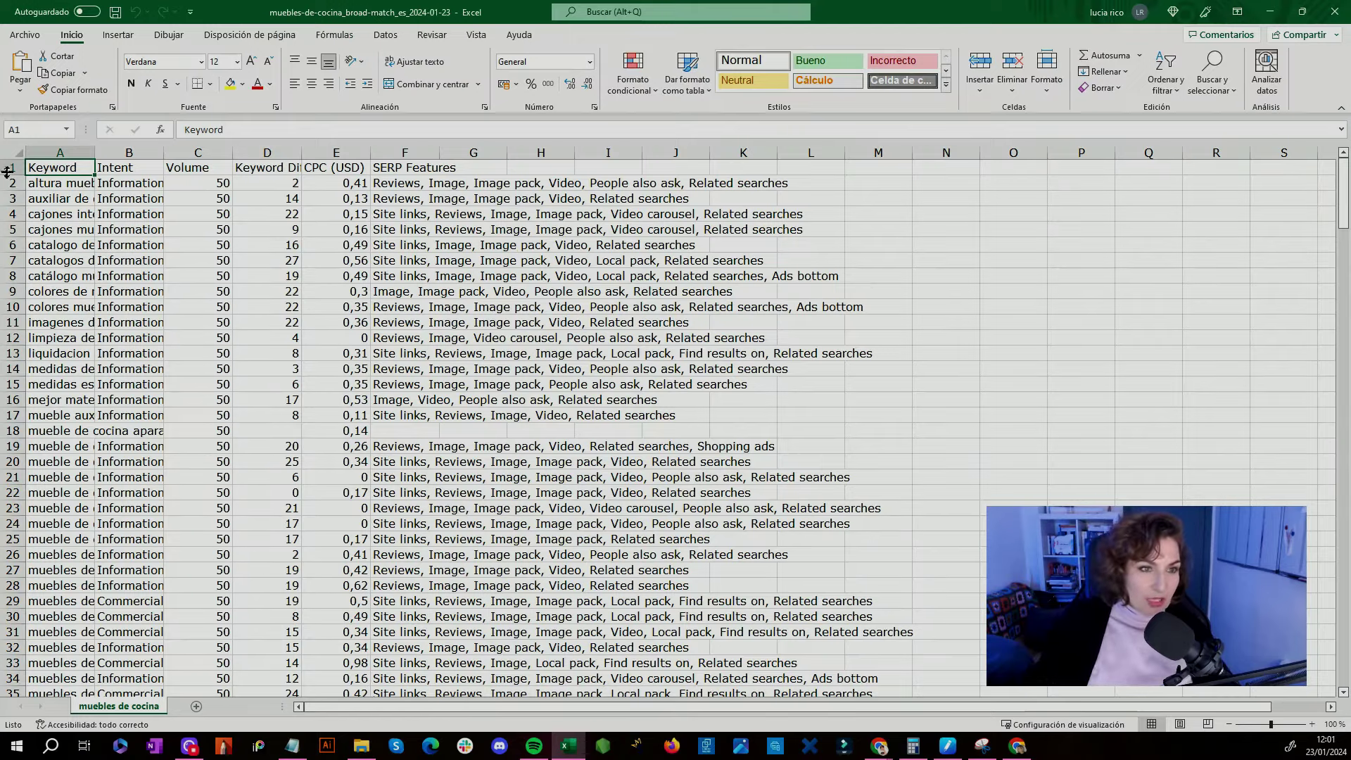
pyautogui.hotkey('ctrl', 'a')
pyautogui.hotkey('alt', 'Tab')
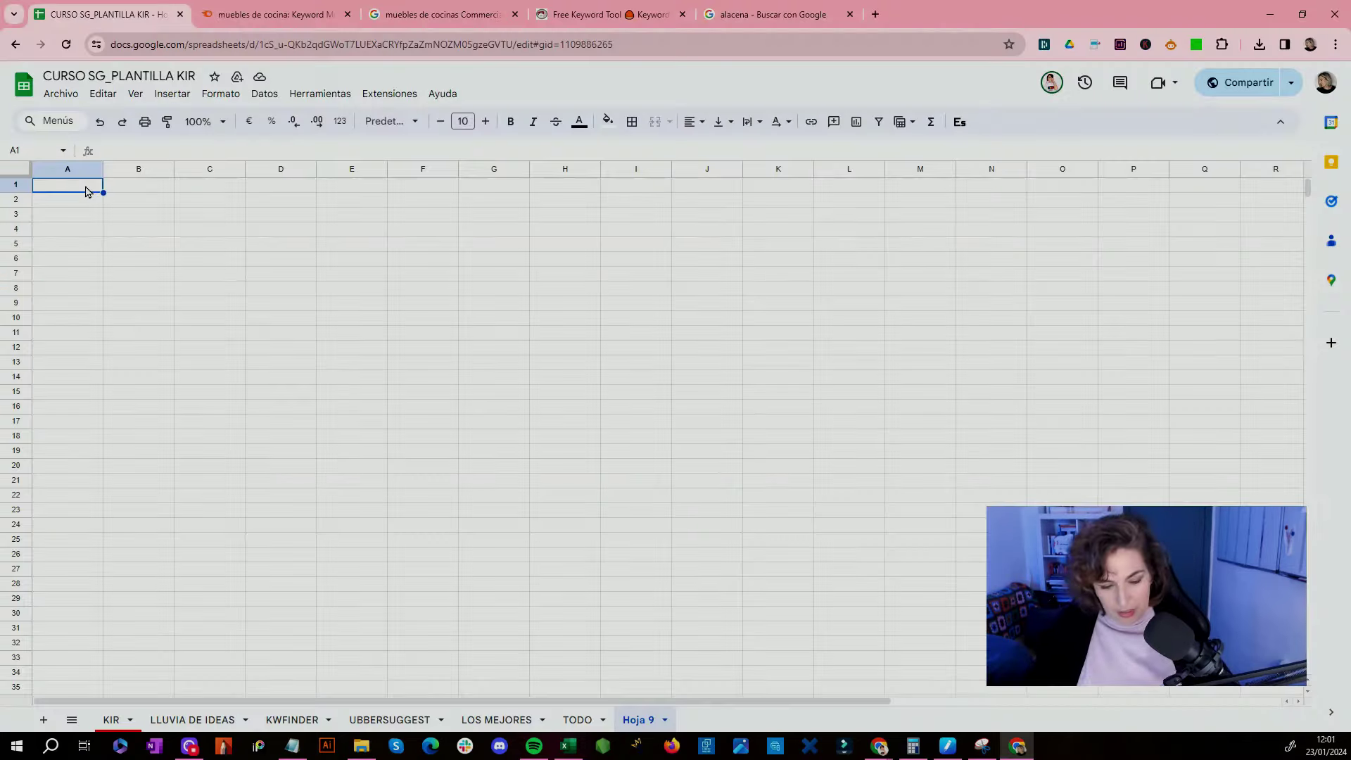
pyautogui.hotkey('ctrl', 'v')
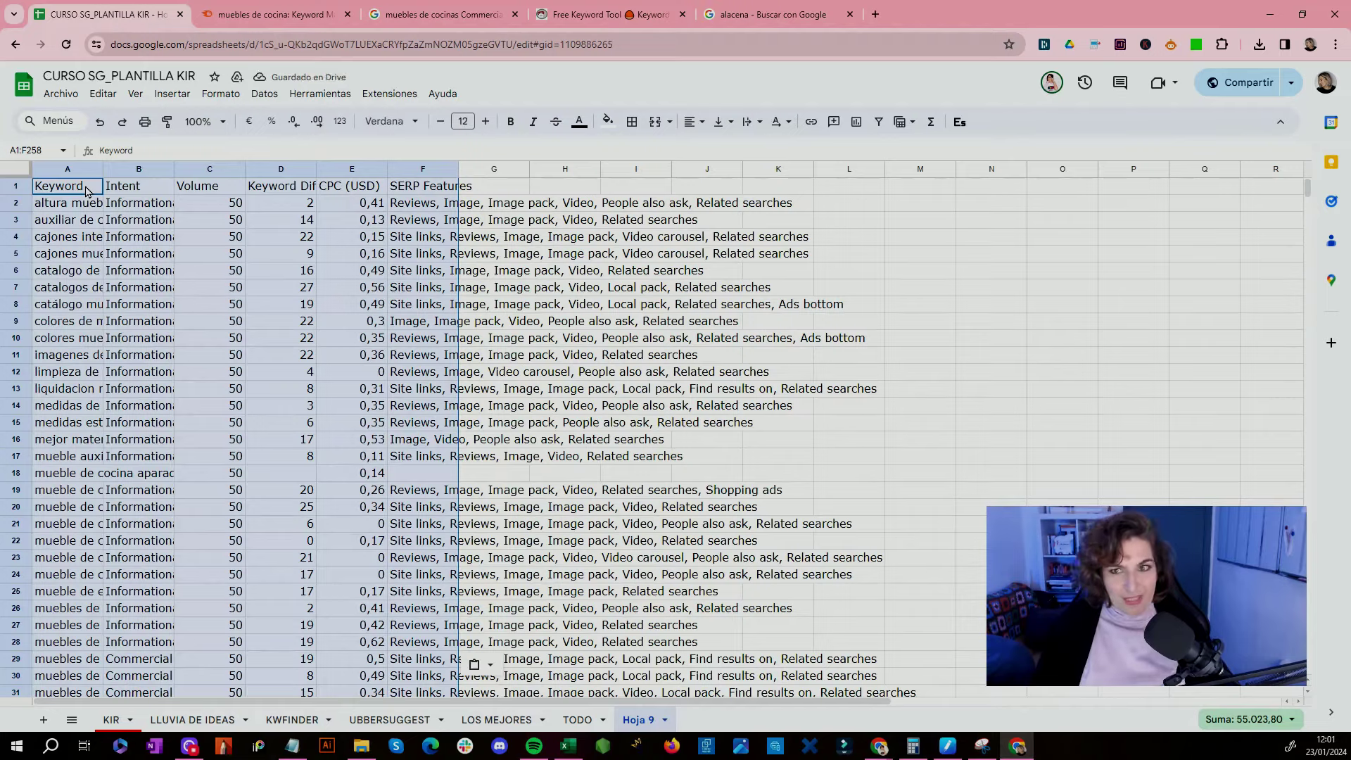
# Step: Copy the keyword rows A2:F258 without the header from Hoja 9 and paste them into the KIR sheet starting at cell C2
pyautogui.click(120, 718)
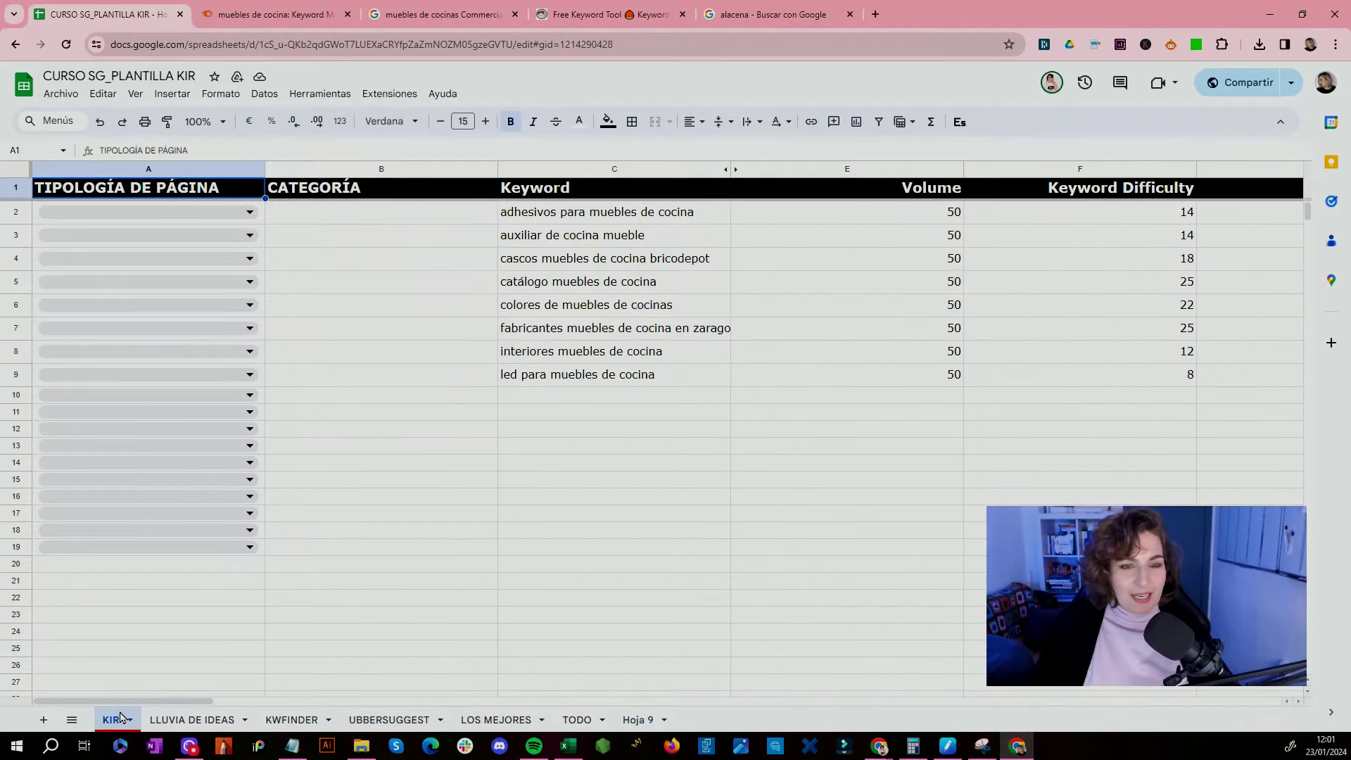
pyautogui.click(548, 213)
pyautogui.click(560, 193)
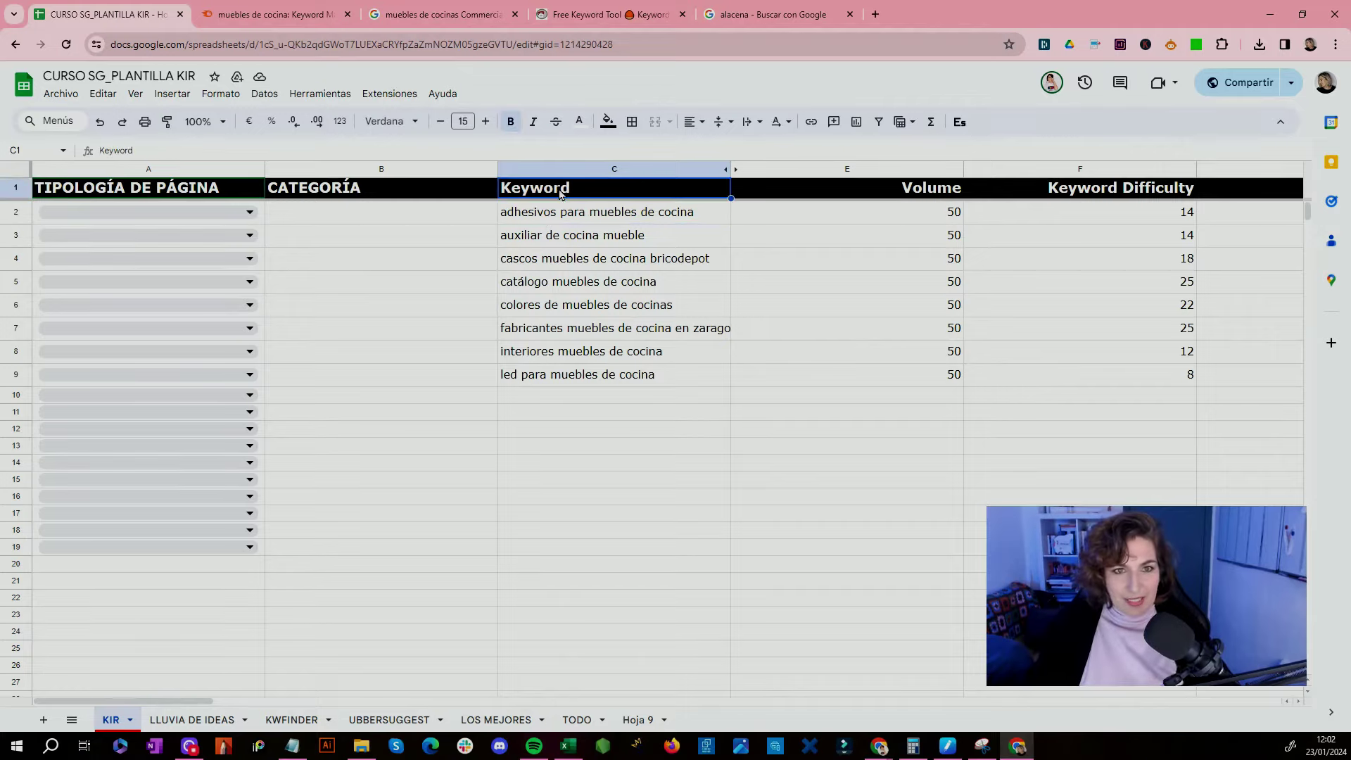
pyautogui.click(636, 719)
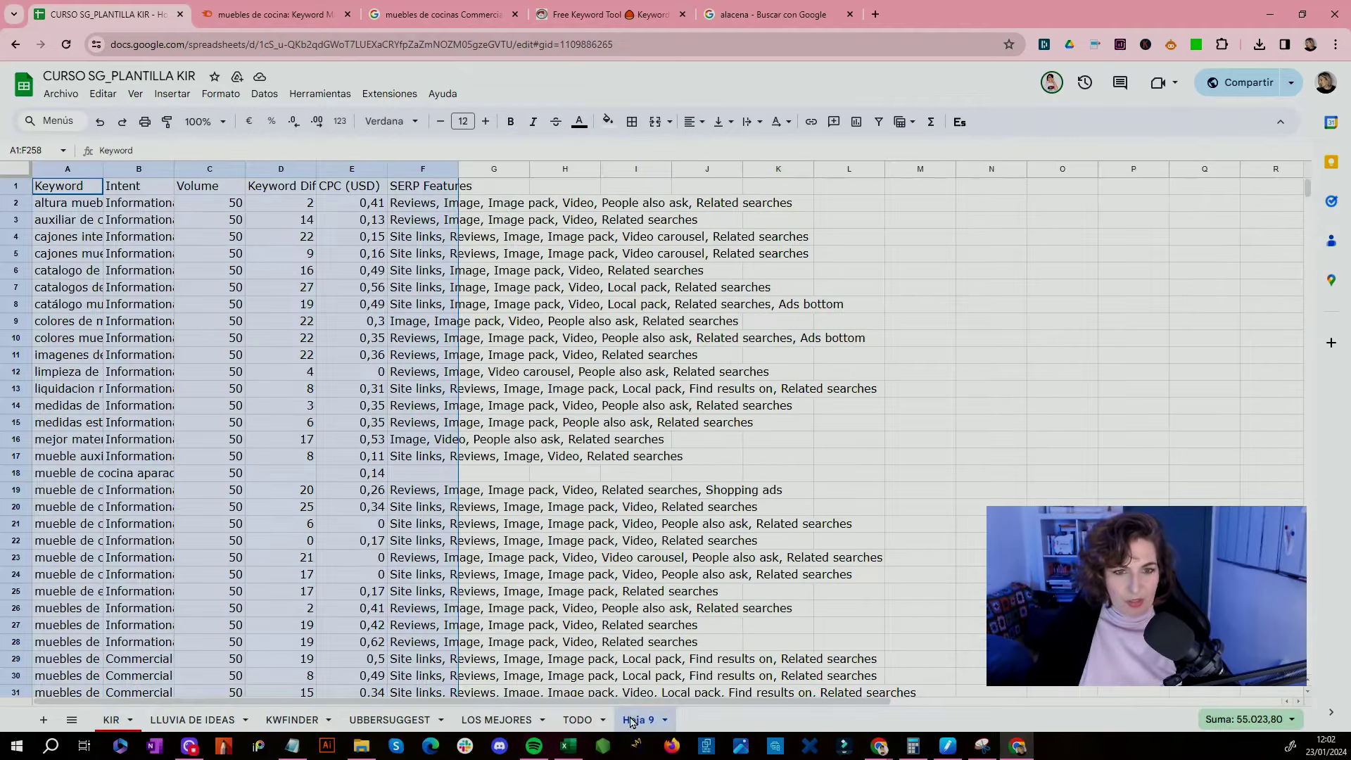
pyautogui.moveTo(78, 204); pyautogui.dragTo(427, 296)
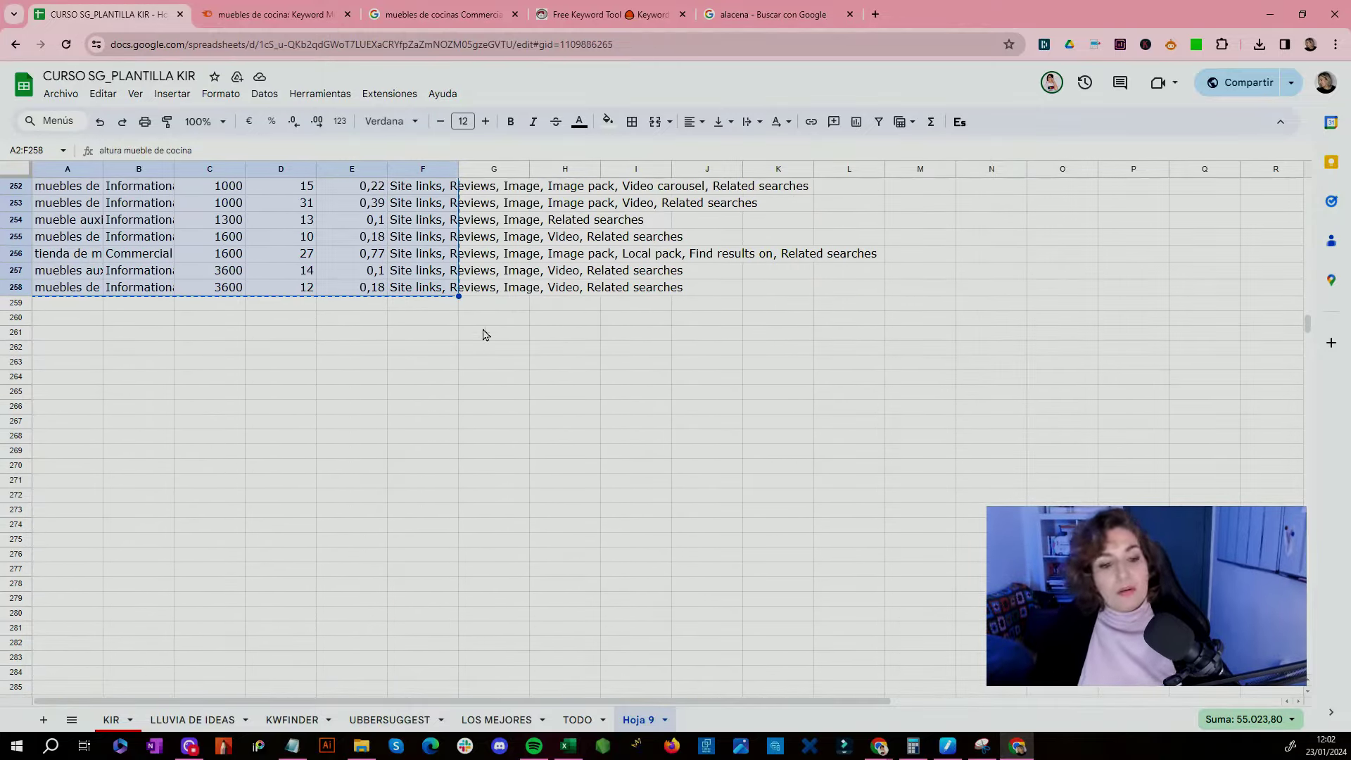
pyautogui.click(116, 718)
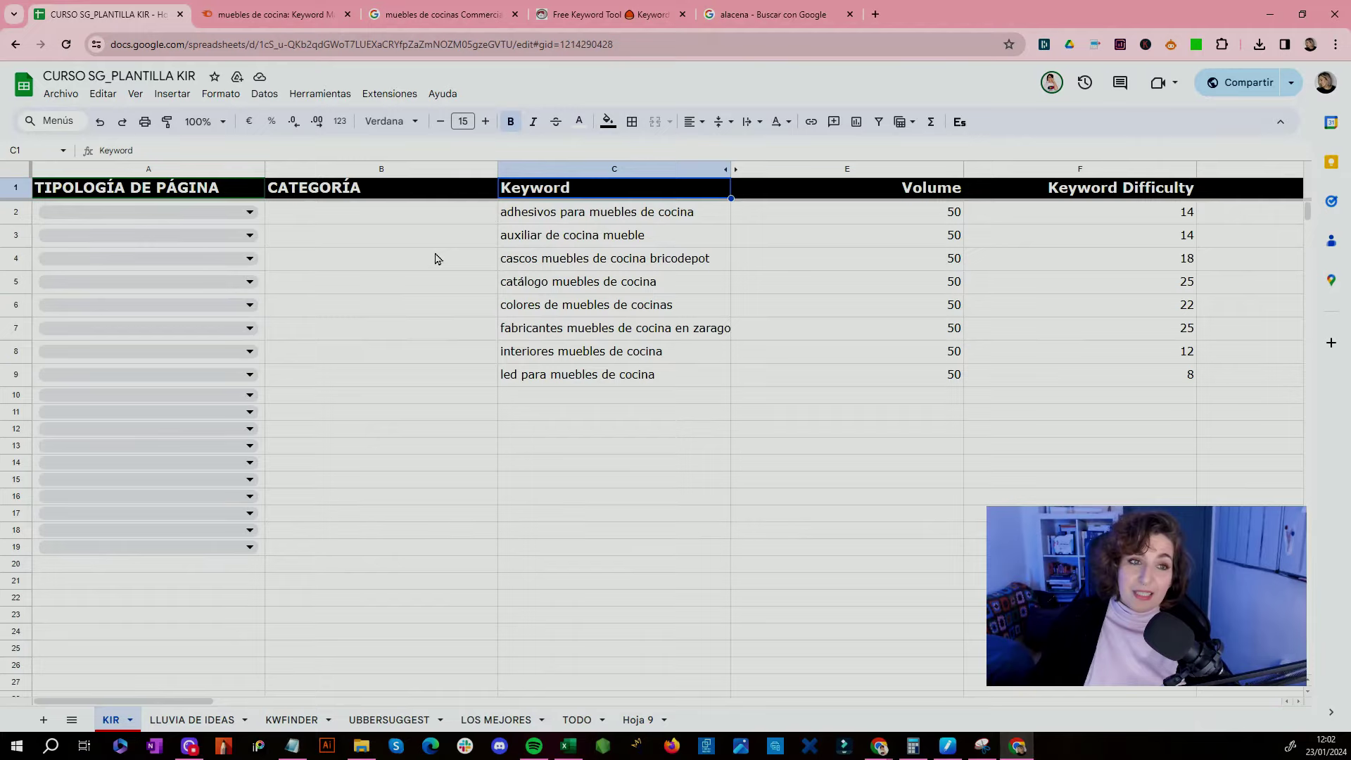
pyautogui.click(536, 212)
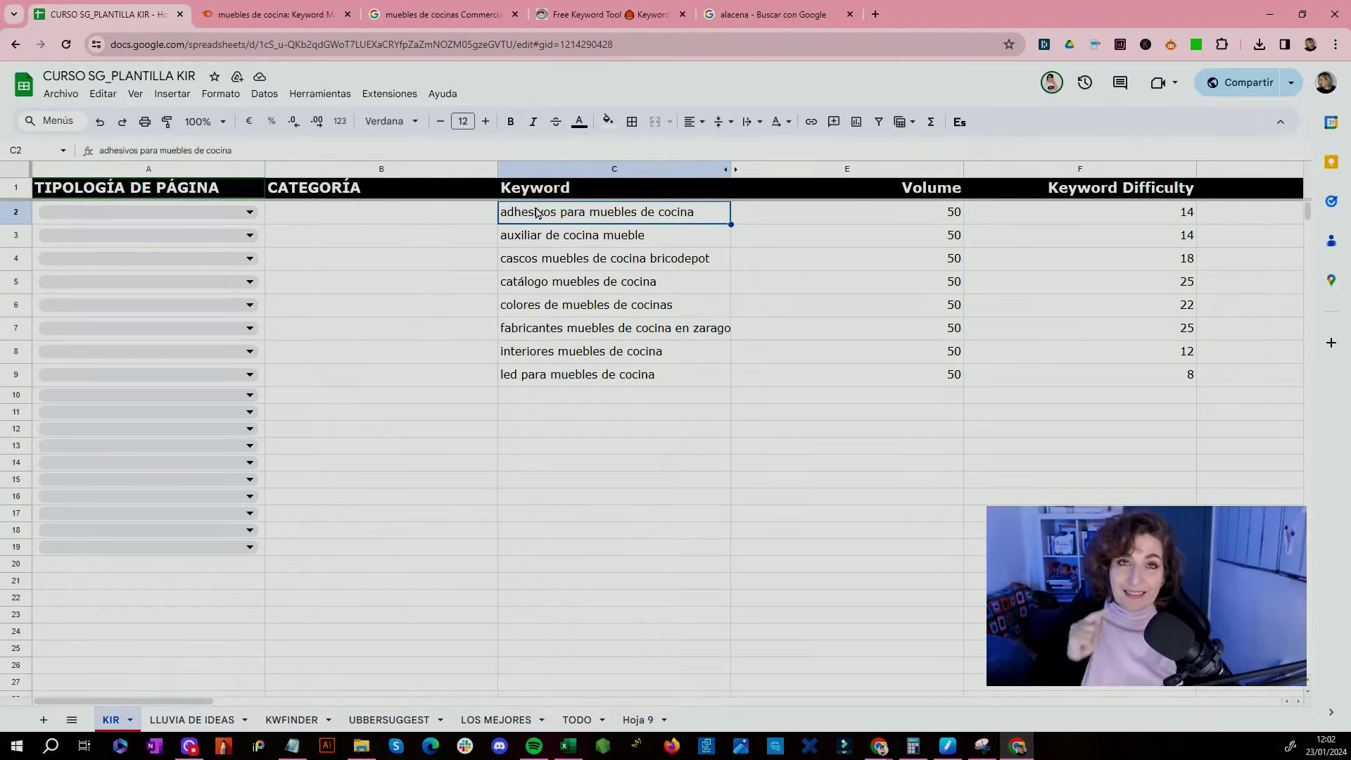
pyautogui.hotkey('ctrl', 'v')
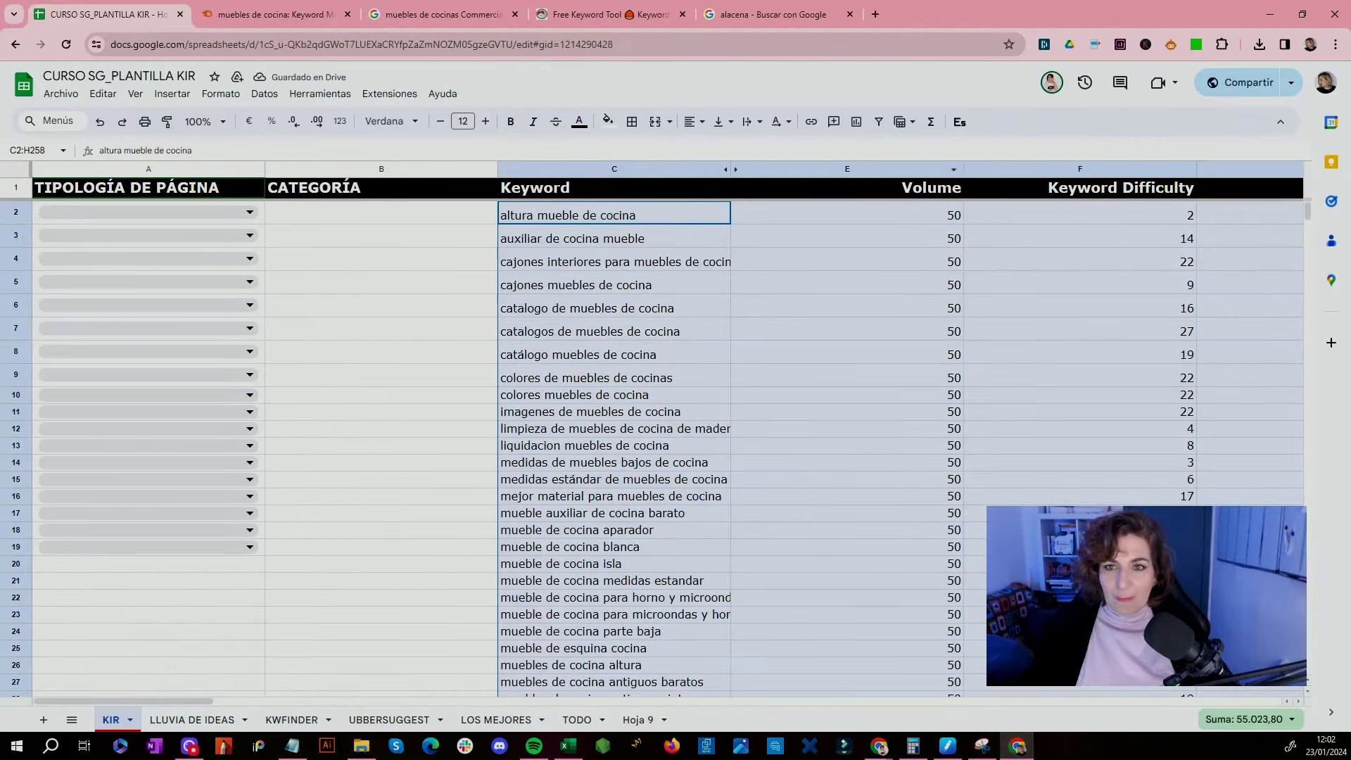
# Step: Fit the widths of the Volume, Keyword Difficulty and CPC (USD) columns to their contents
pyautogui.click(946, 169)
pyautogui.doubleClick(964, 169)
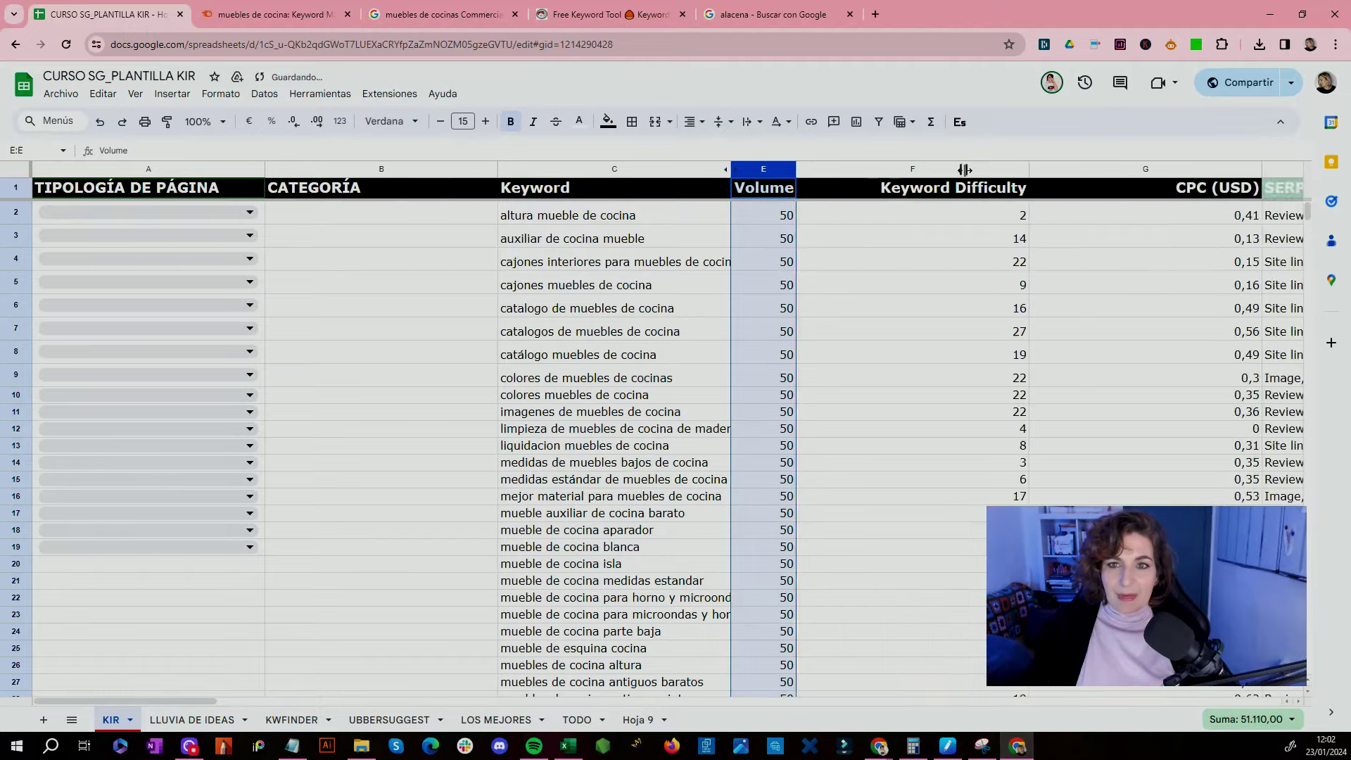
pyautogui.doubleClick(1028, 170)
pyautogui.press('Right')
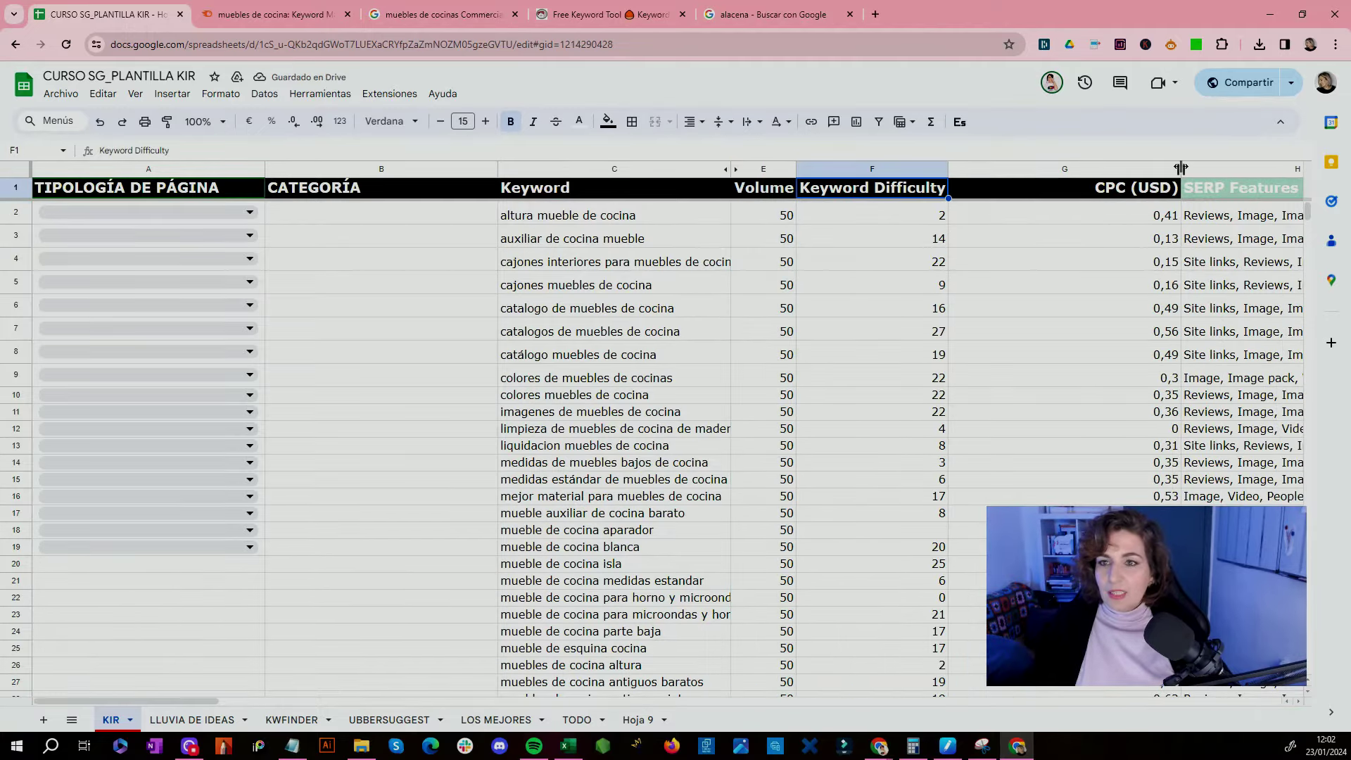
pyautogui.doubleClick(1180, 169)
# Step: Clear the leftover split SERP feature values in the range I2:Q10 beside the SERP Features column
pyautogui.click(1148, 190)
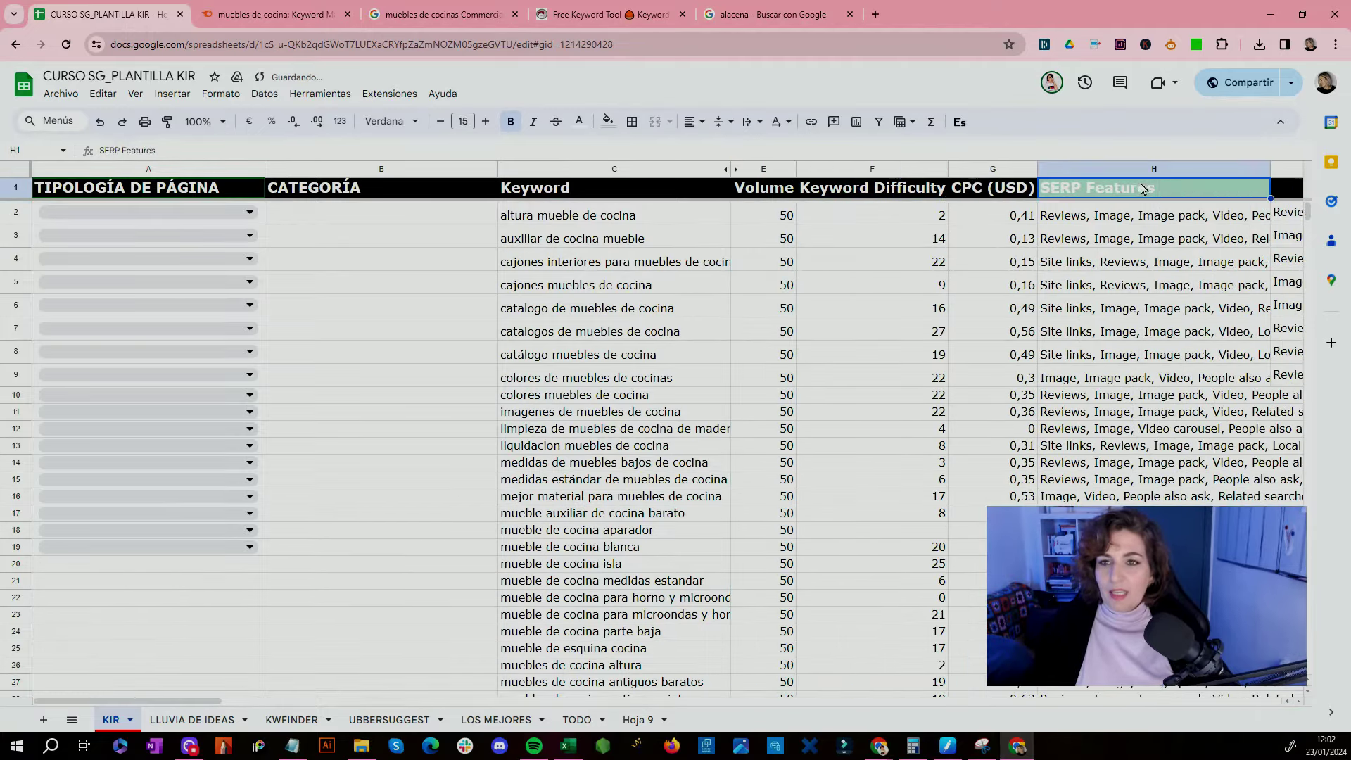
pyautogui.press('Right')
pyautogui.press('Right')
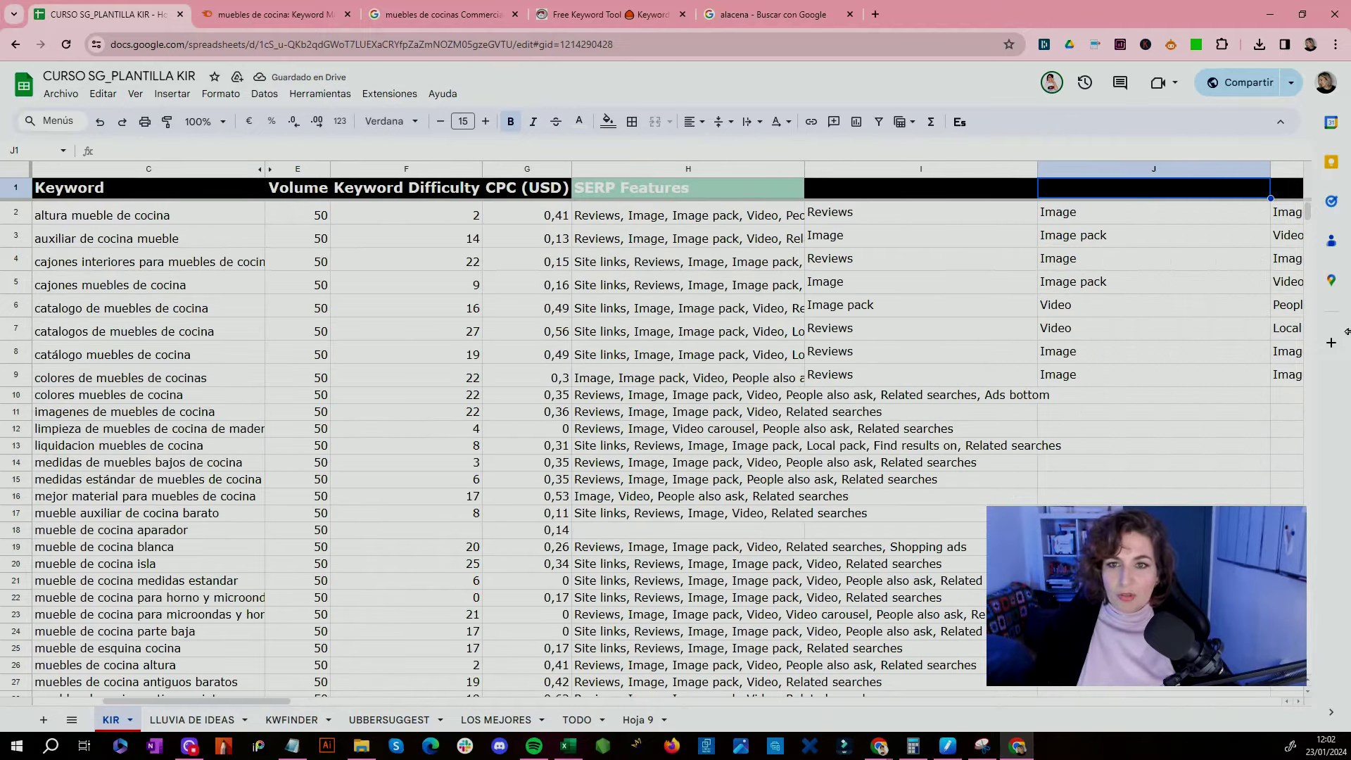
pyautogui.moveTo(845, 213); pyautogui.dragTo(815, 407)
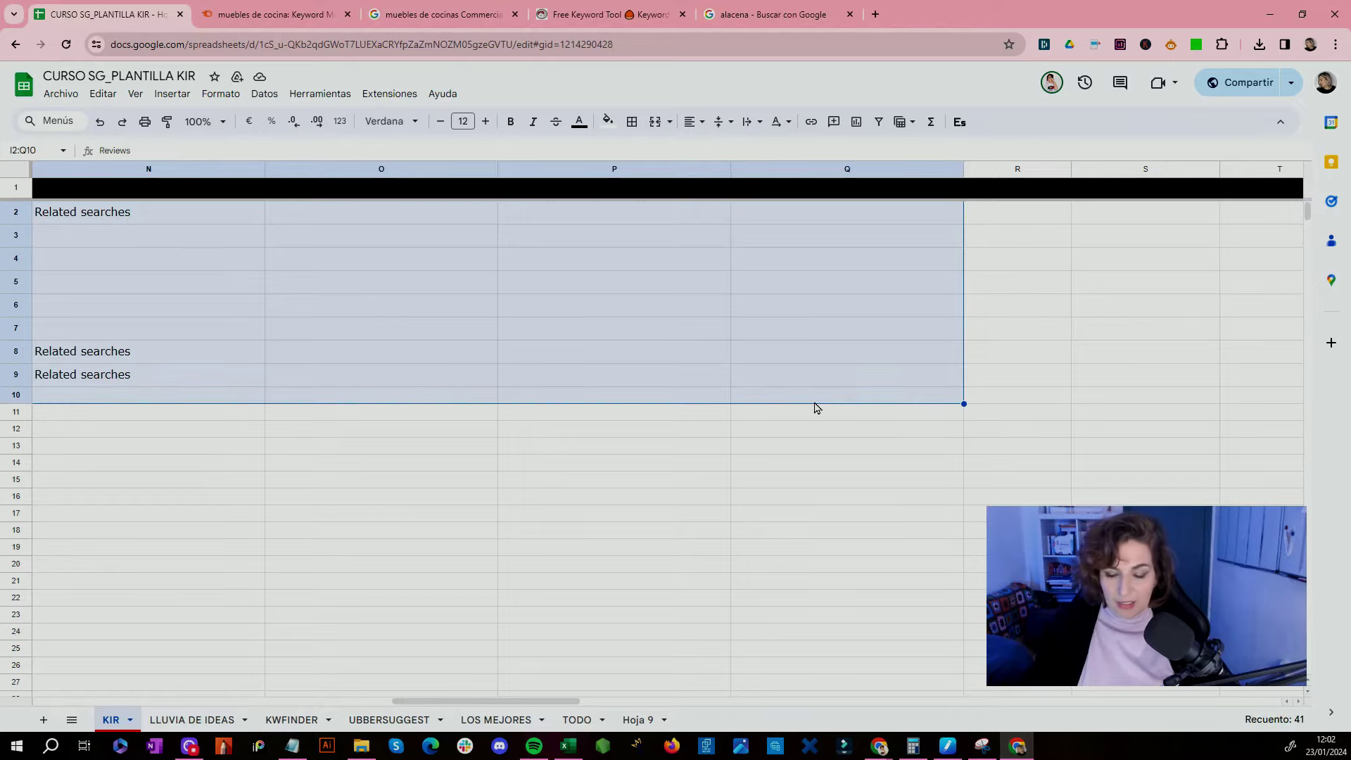
pyautogui.hscroll(-10, 526, 700)
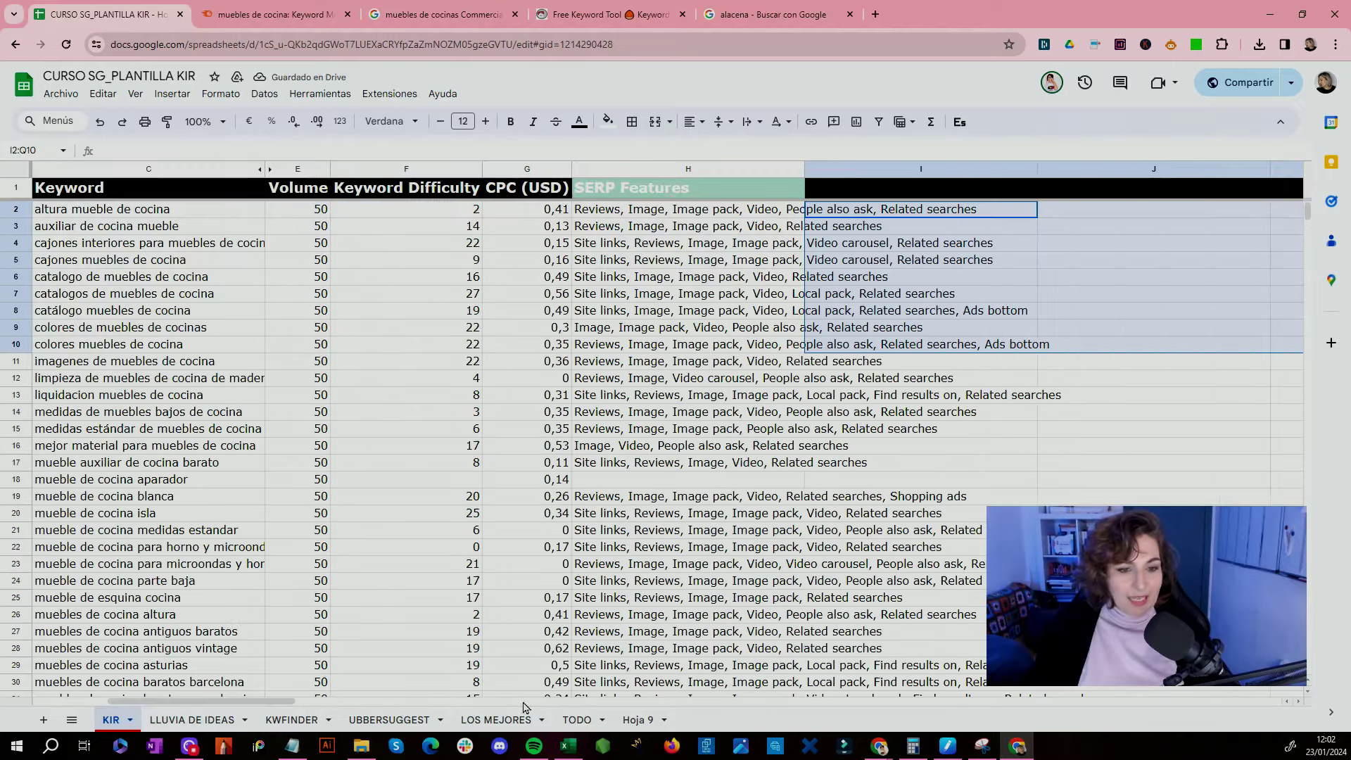
pyautogui.moveTo(289, 702); pyautogui.dragTo(104, 674)
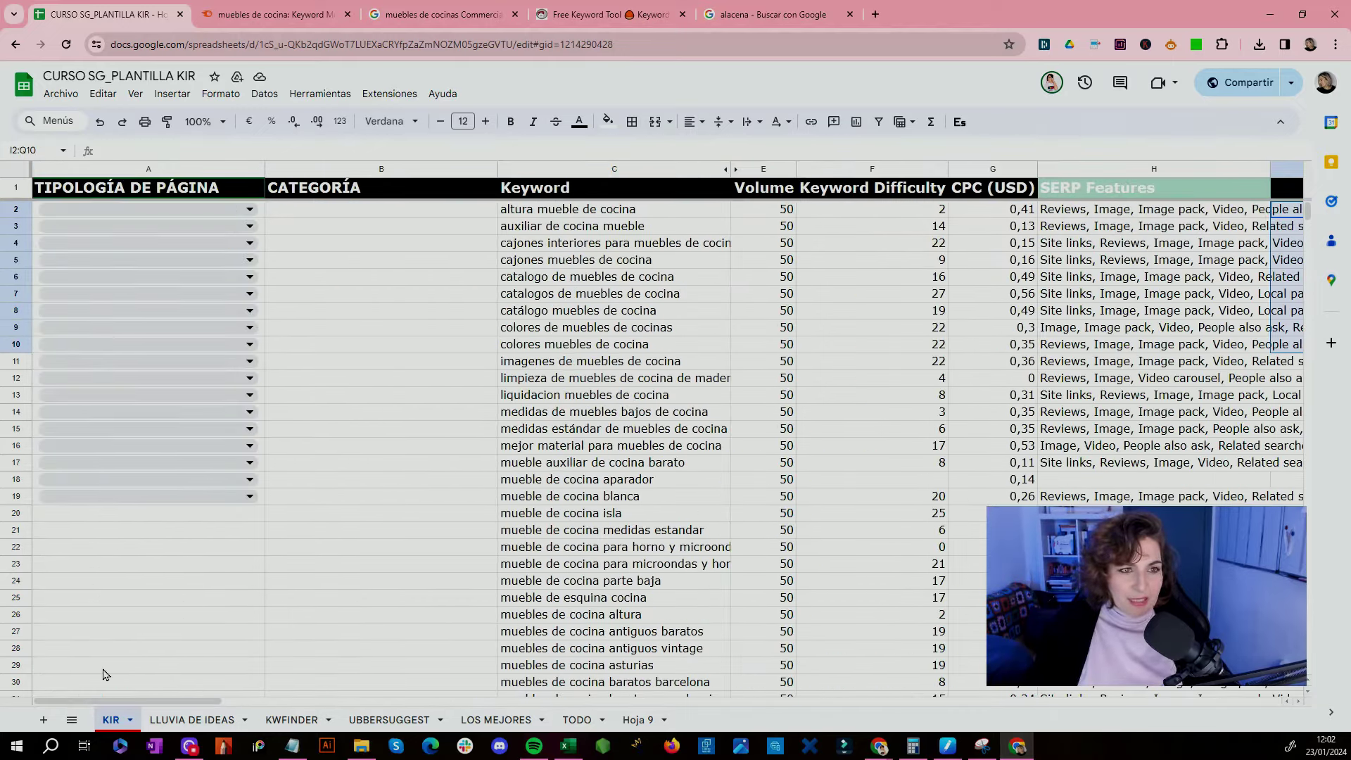
# Step: Extend the TIPOLOGÍA DE PÁGINA dropdown from cell A19 down to row 259, past the last keyword
pyautogui.click(224, 496)
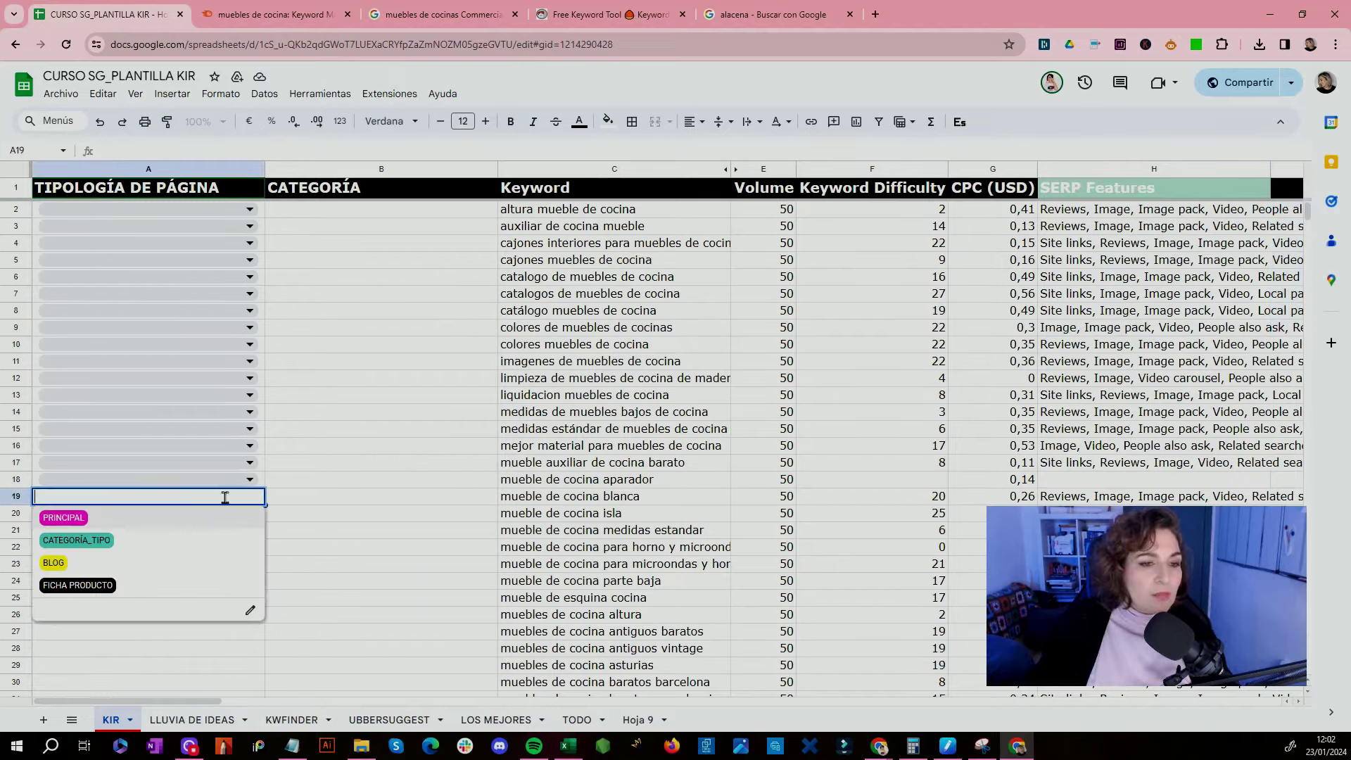
pyautogui.click(263, 501)
pyautogui.moveTo(262, 503); pyautogui.dragTo(299, 370)
pyautogui.scroll(20, 415, 471)
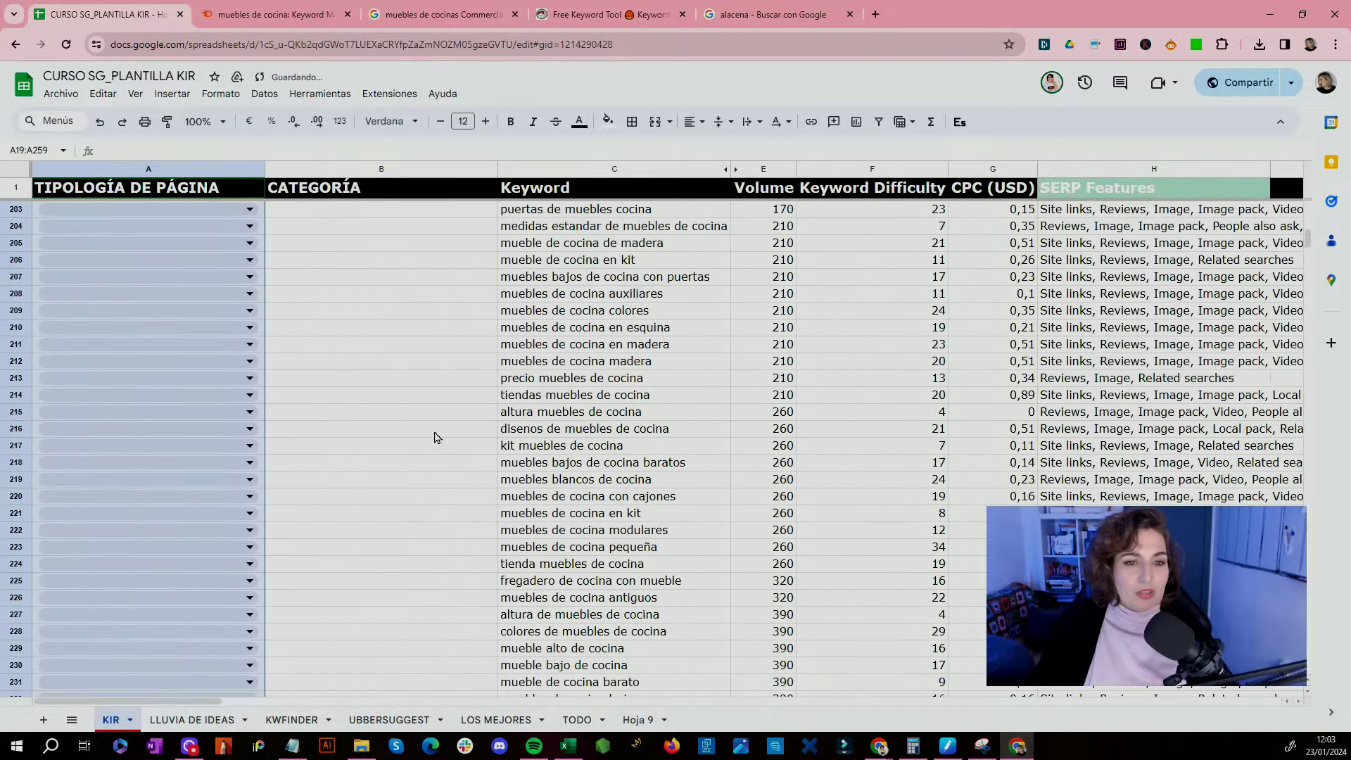
pyautogui.scroll(20, 495, 357)
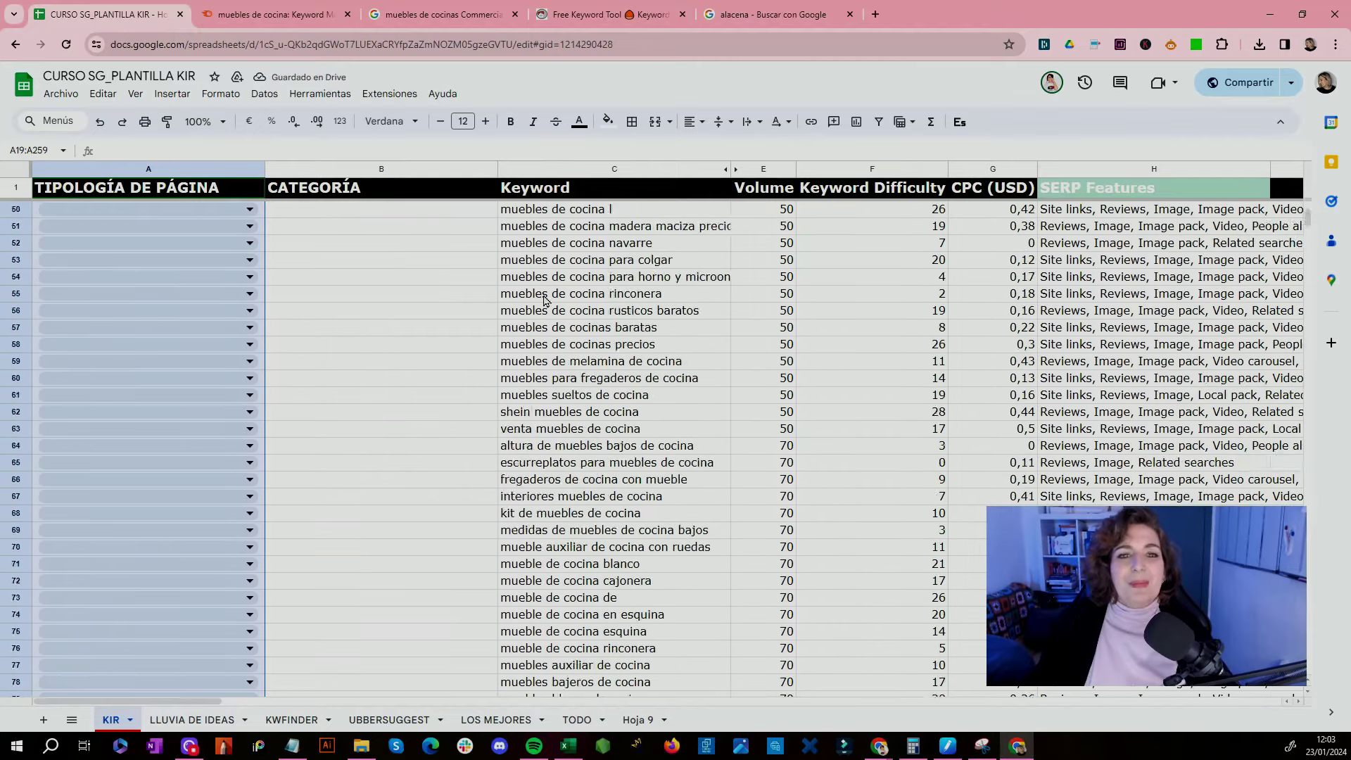
# Step: Review the page type options available in the TIPOLOGÍA DE PÁGINA cell for altura mueble de cocina
pyautogui.click(388, 277)
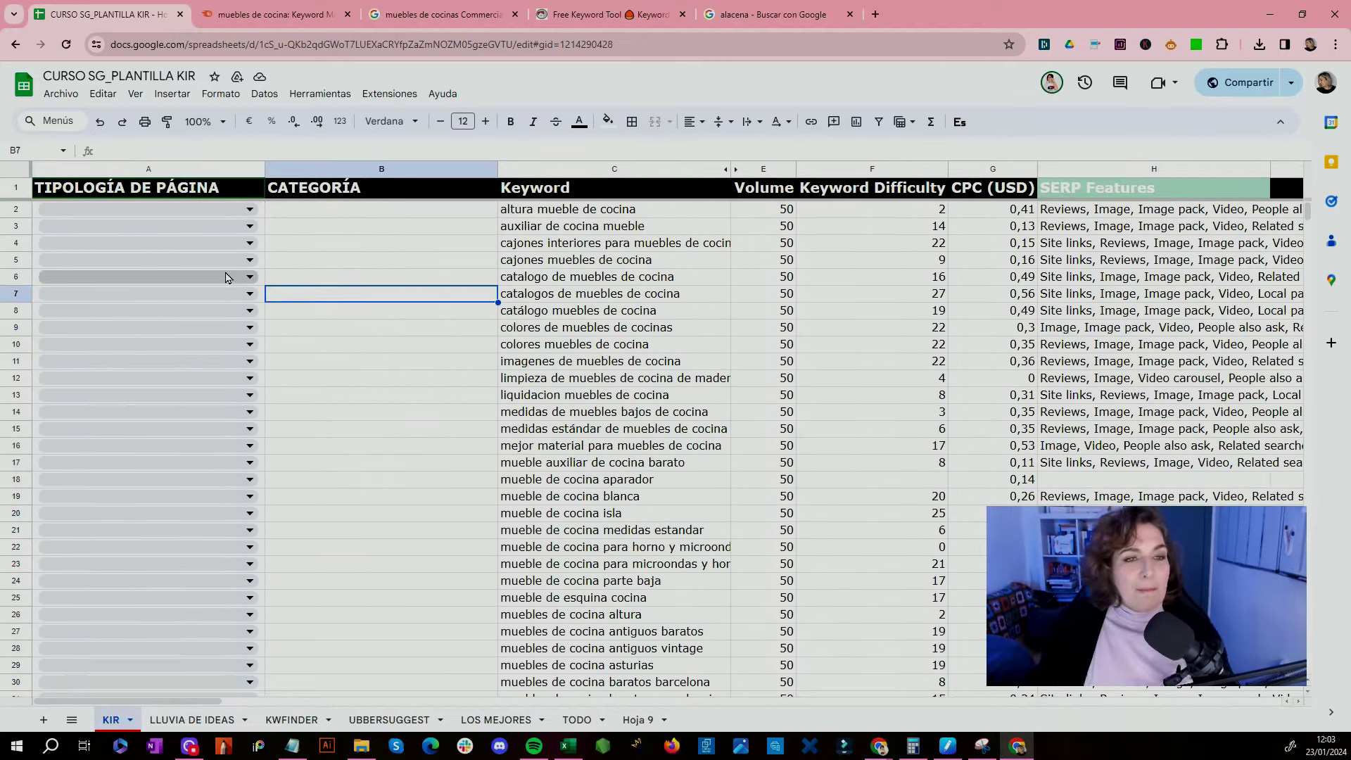
pyautogui.press('Right')
pyautogui.press('Up')
pyautogui.press('Up')
pyautogui.press('Up')
pyautogui.press('Up')
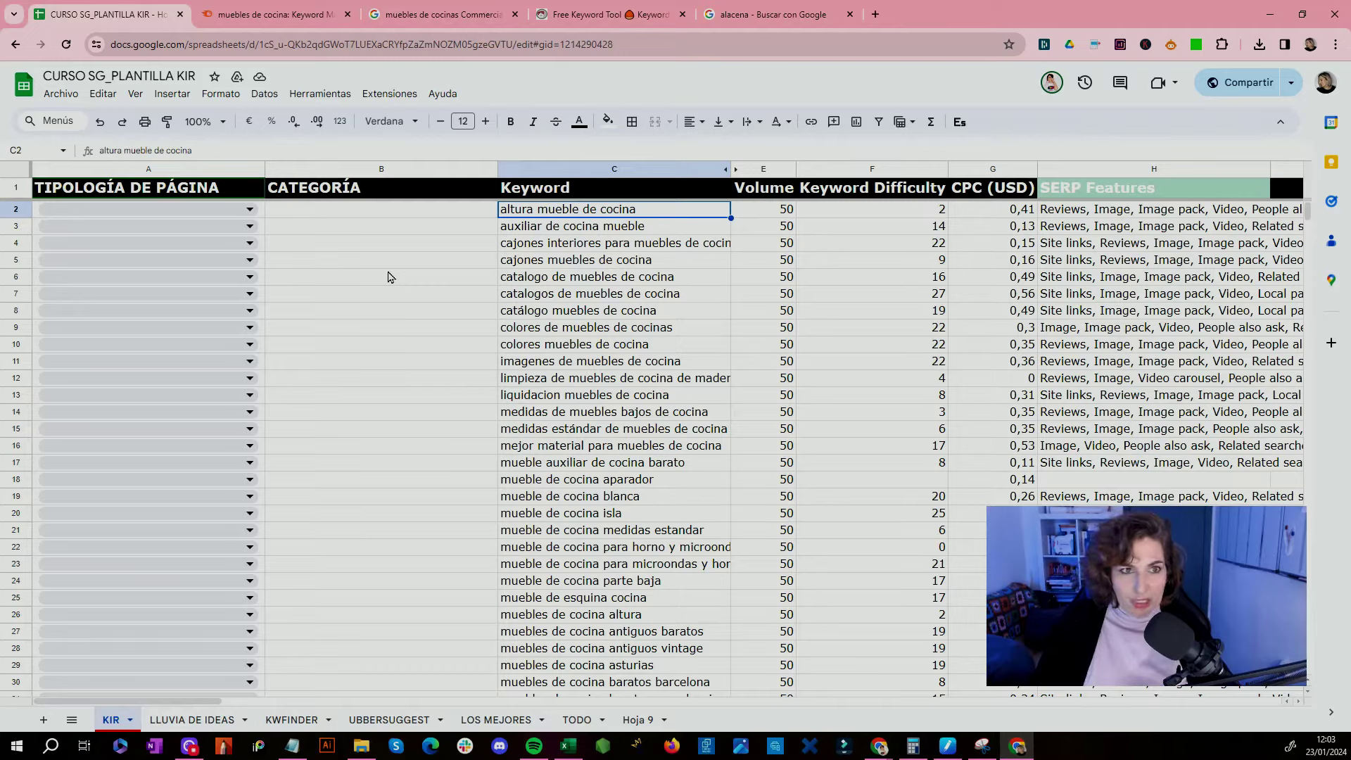
pyautogui.click(239, 209)
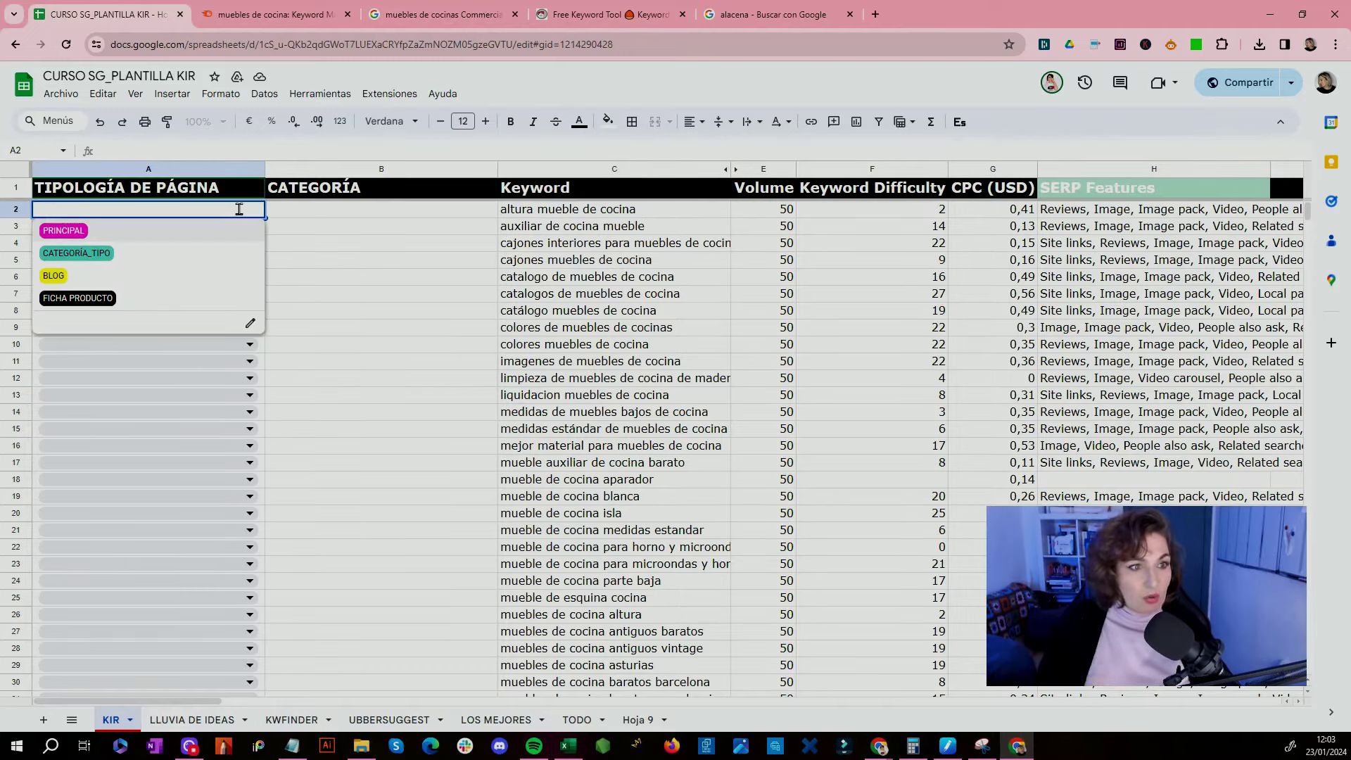
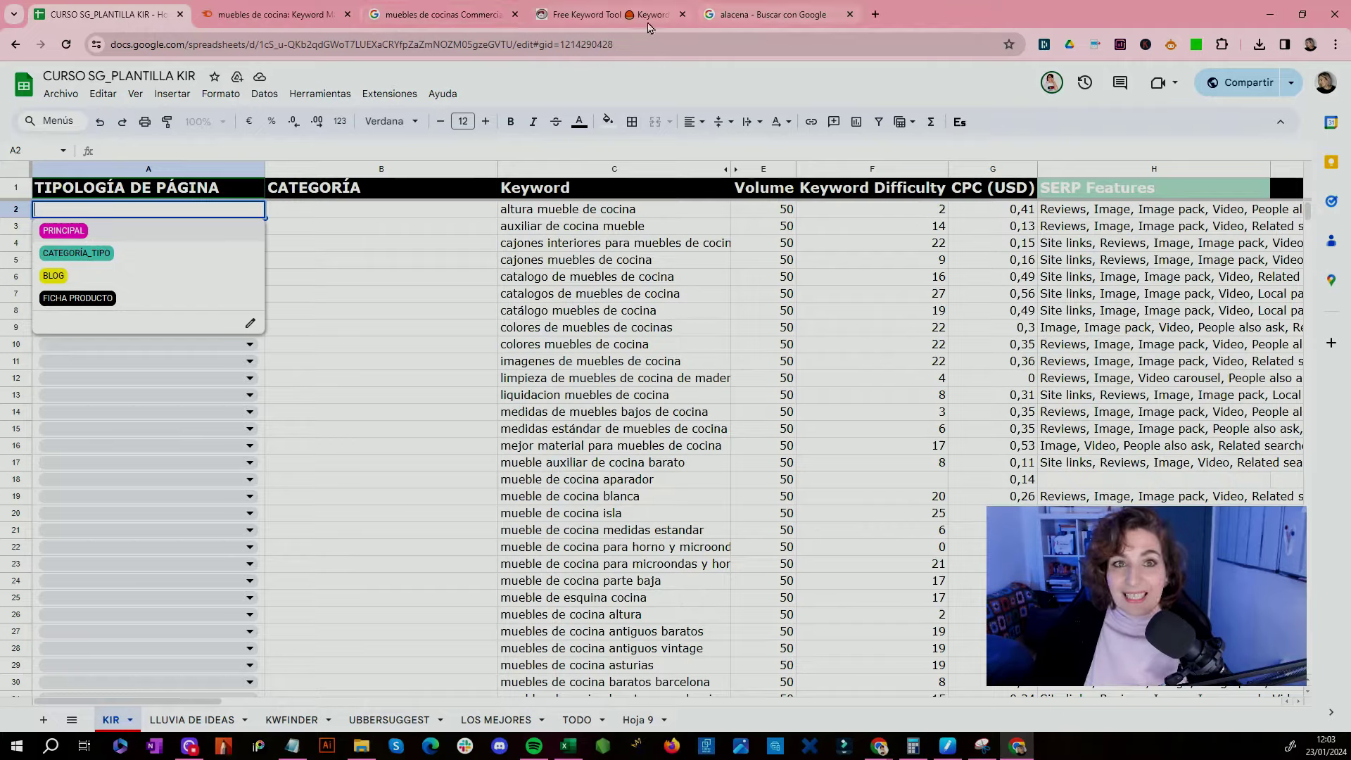
# Step: Copy the mueble de cocina keyword row from Semrush into the KIR sheet at cell C259, below the last keyword
pyautogui.click(275, 14)
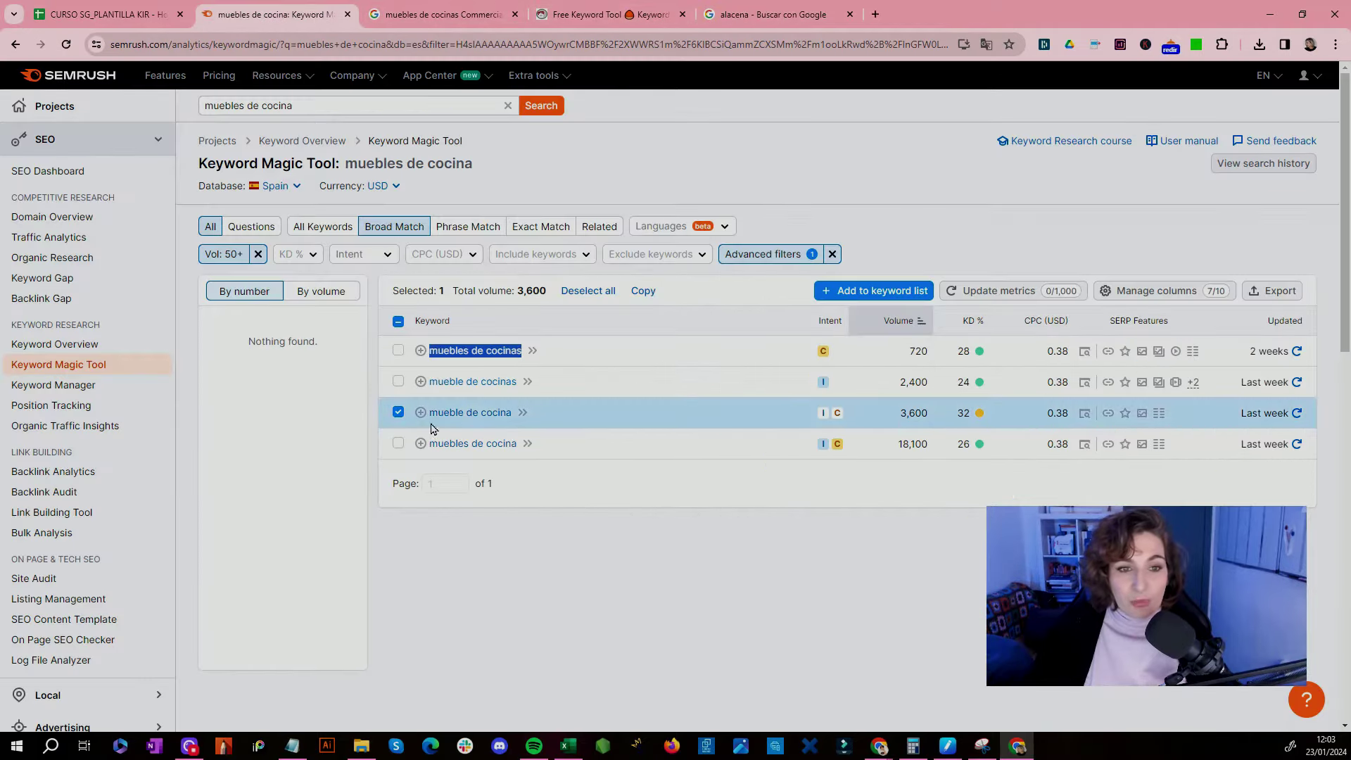
pyautogui.hotkey('ctrl', 'shift', 'Tab')
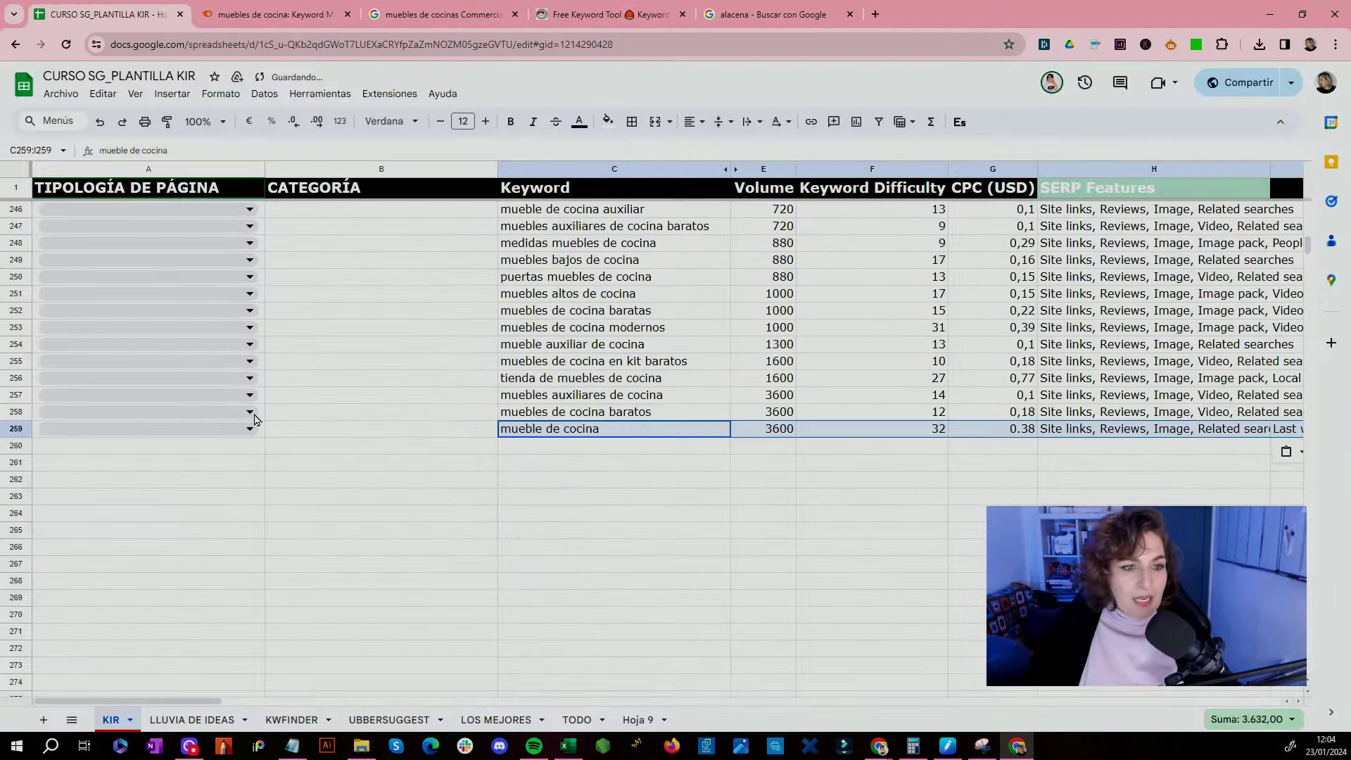
# Step: Classify the mueble de cocina keyword in row 259 as PRINCIPAL and enter mueble de cocina as its category
pyautogui.click(249, 428)
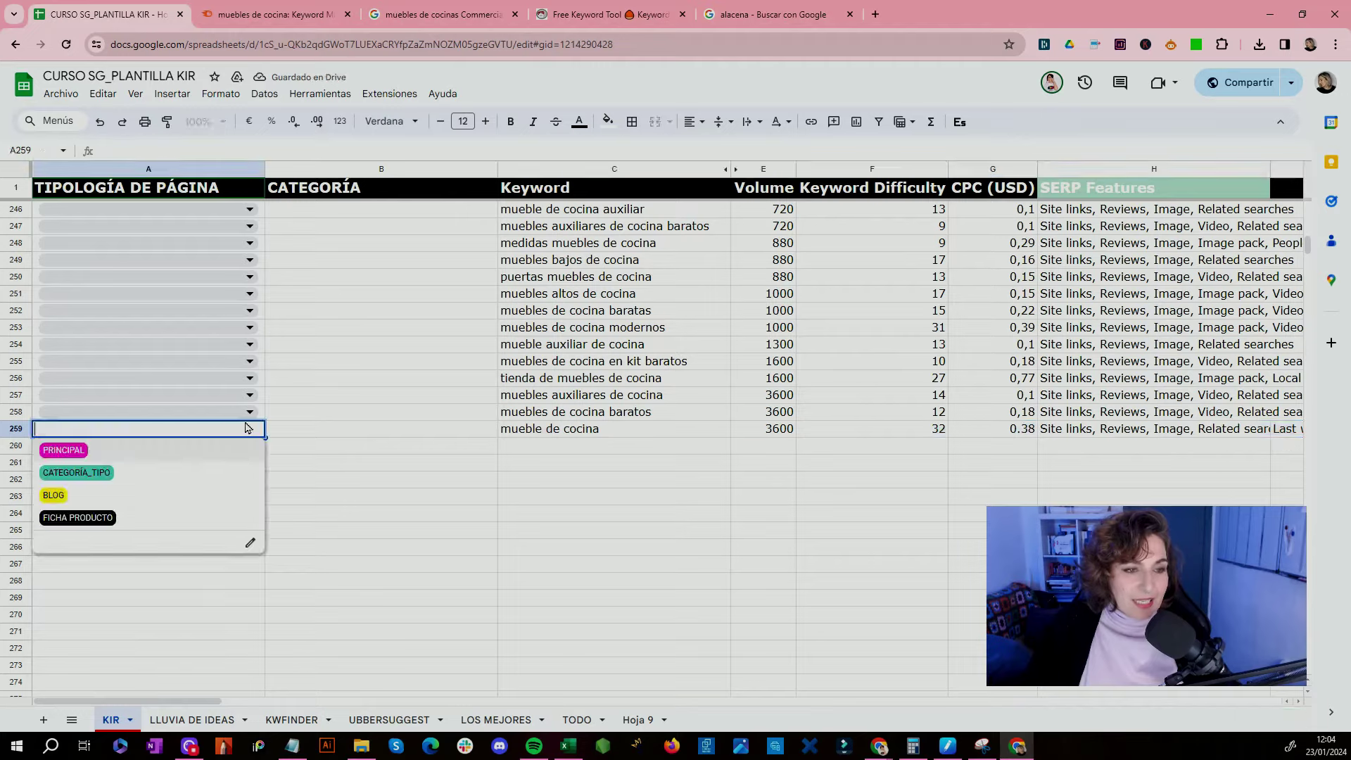
pyautogui.click(88, 452)
pyautogui.click(348, 430)
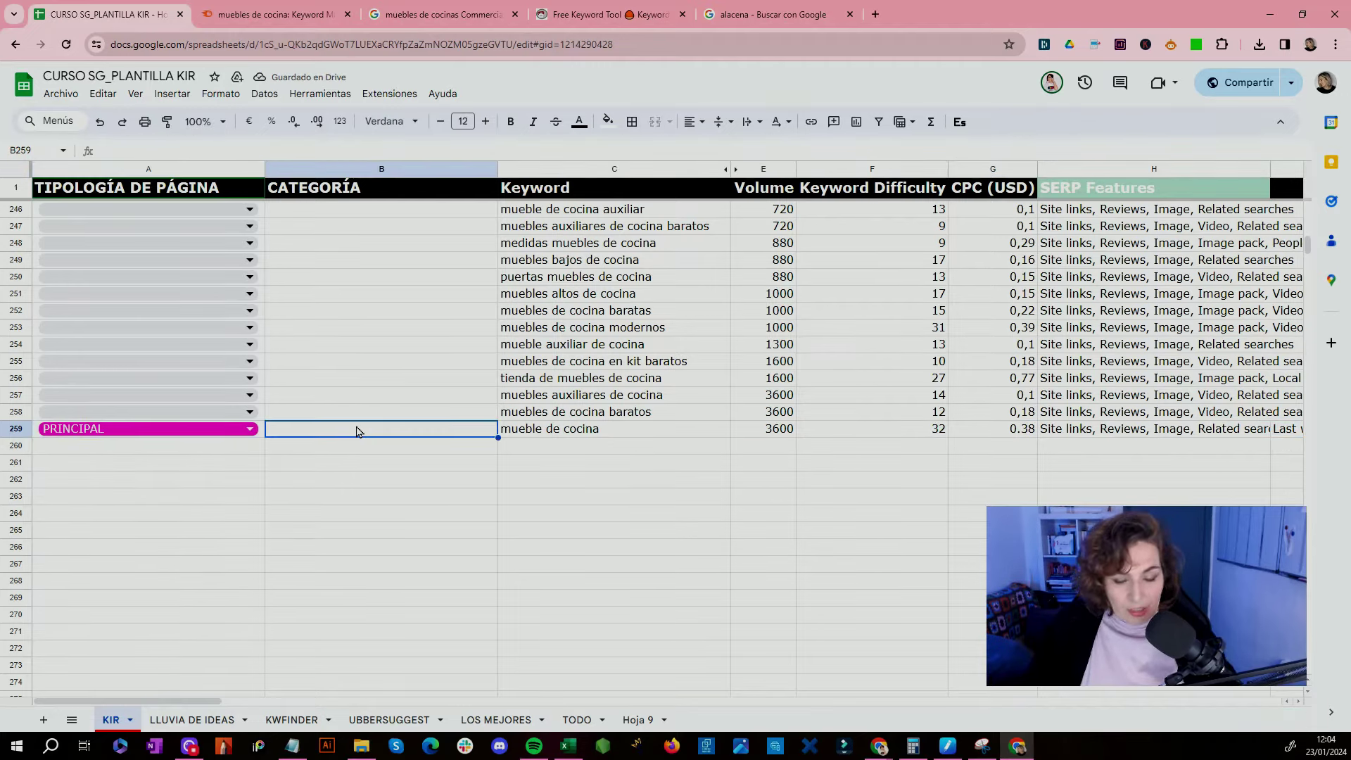
pyautogui.write('mueble de cocina')
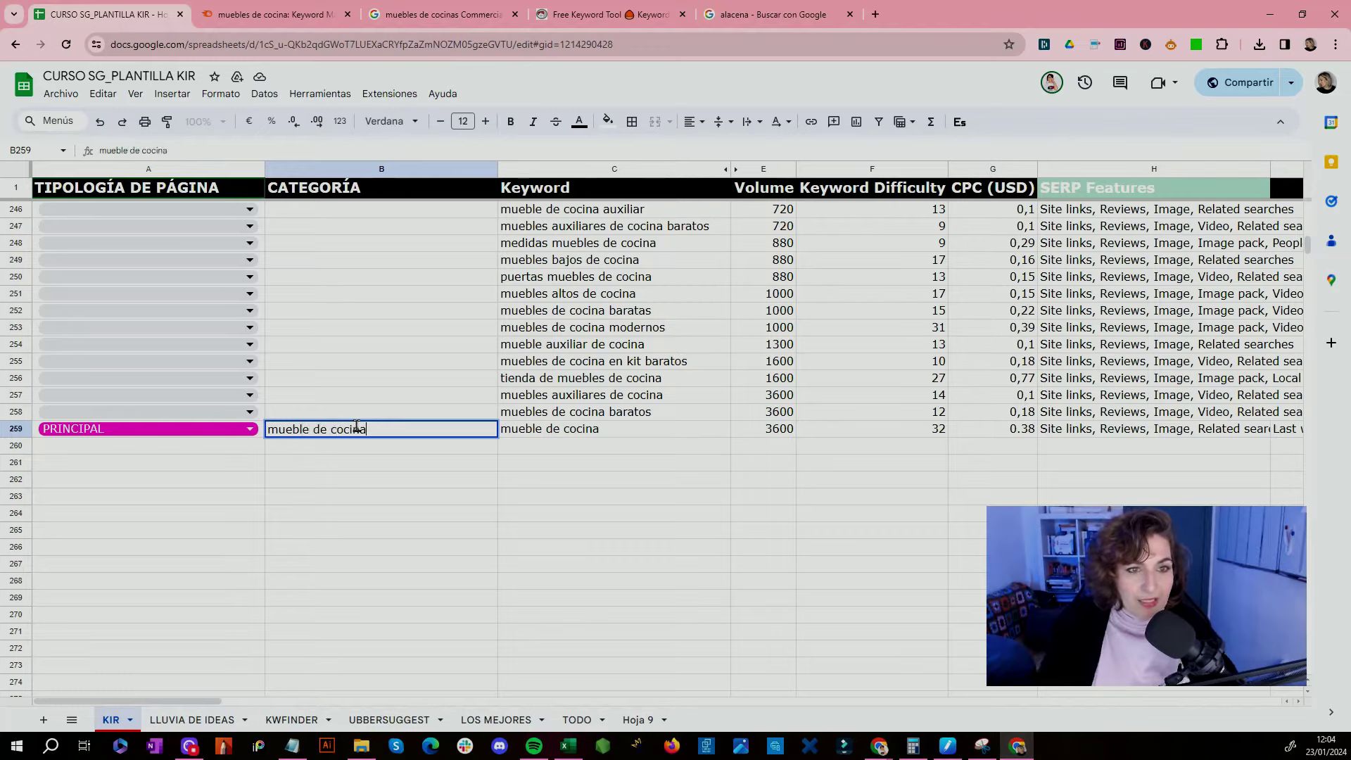
# Step: Enter mueble de cocina as the category of the PRINCIPAL keyword in row 259
pyautogui.press('Return')
pyautogui.click(454, 432)
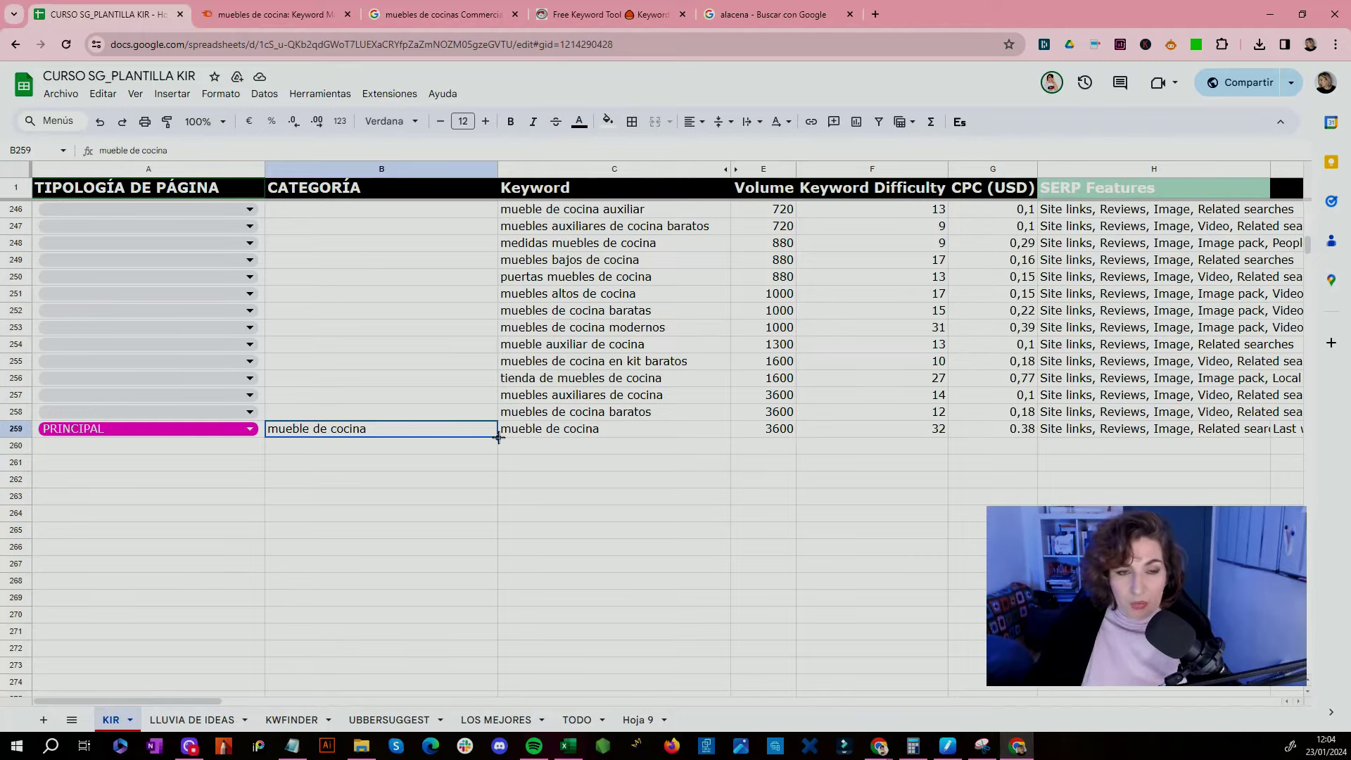
pyautogui.click(460, 453)
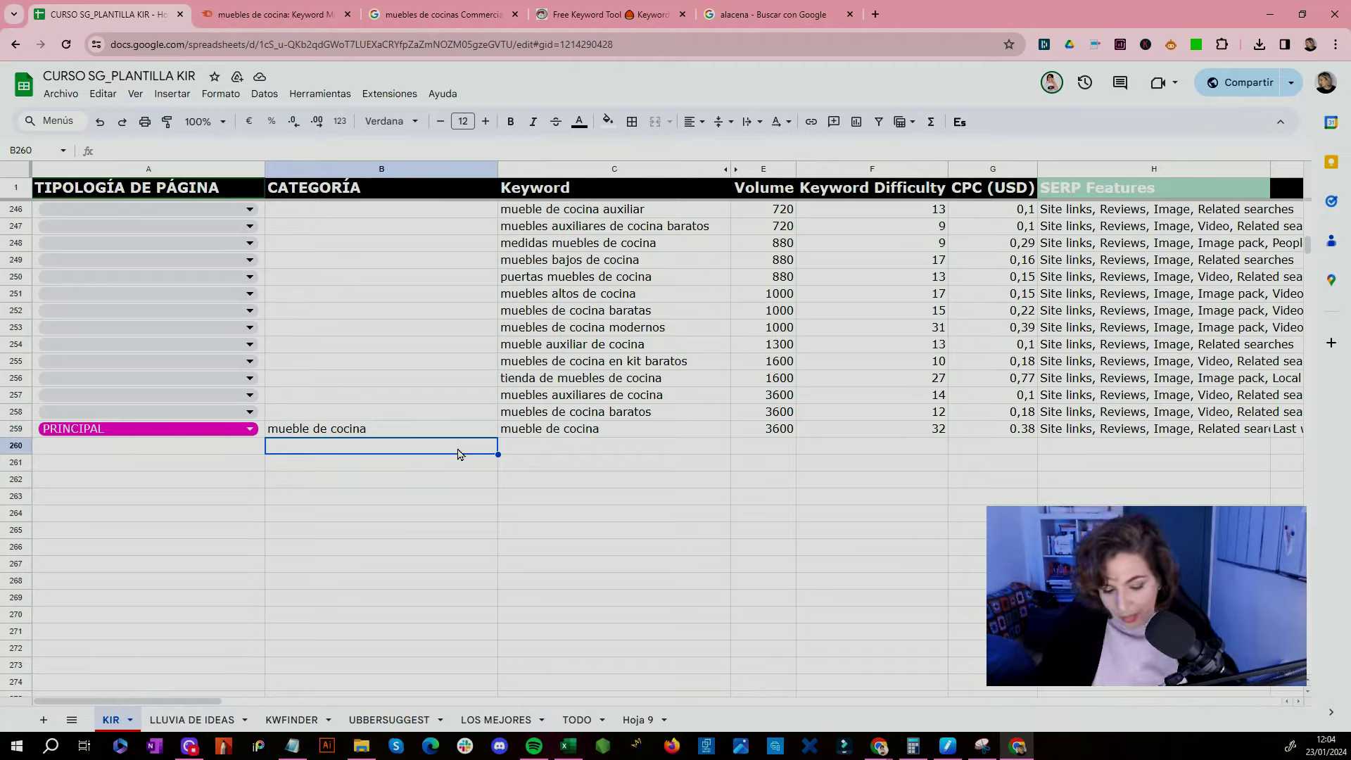
pyautogui.write('mueble de baño')
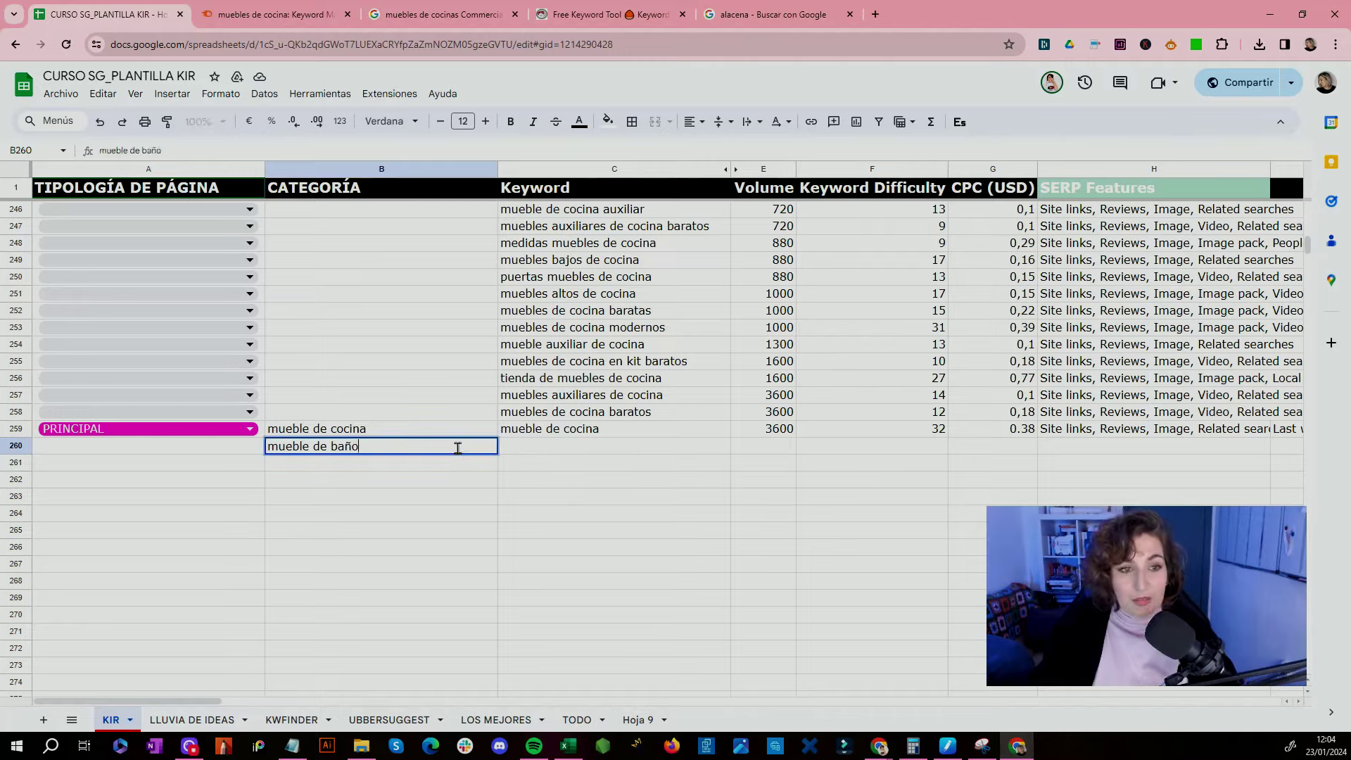
pyautogui.press('Return')
pyautogui.click(426, 455)
pyautogui.press('Delete')
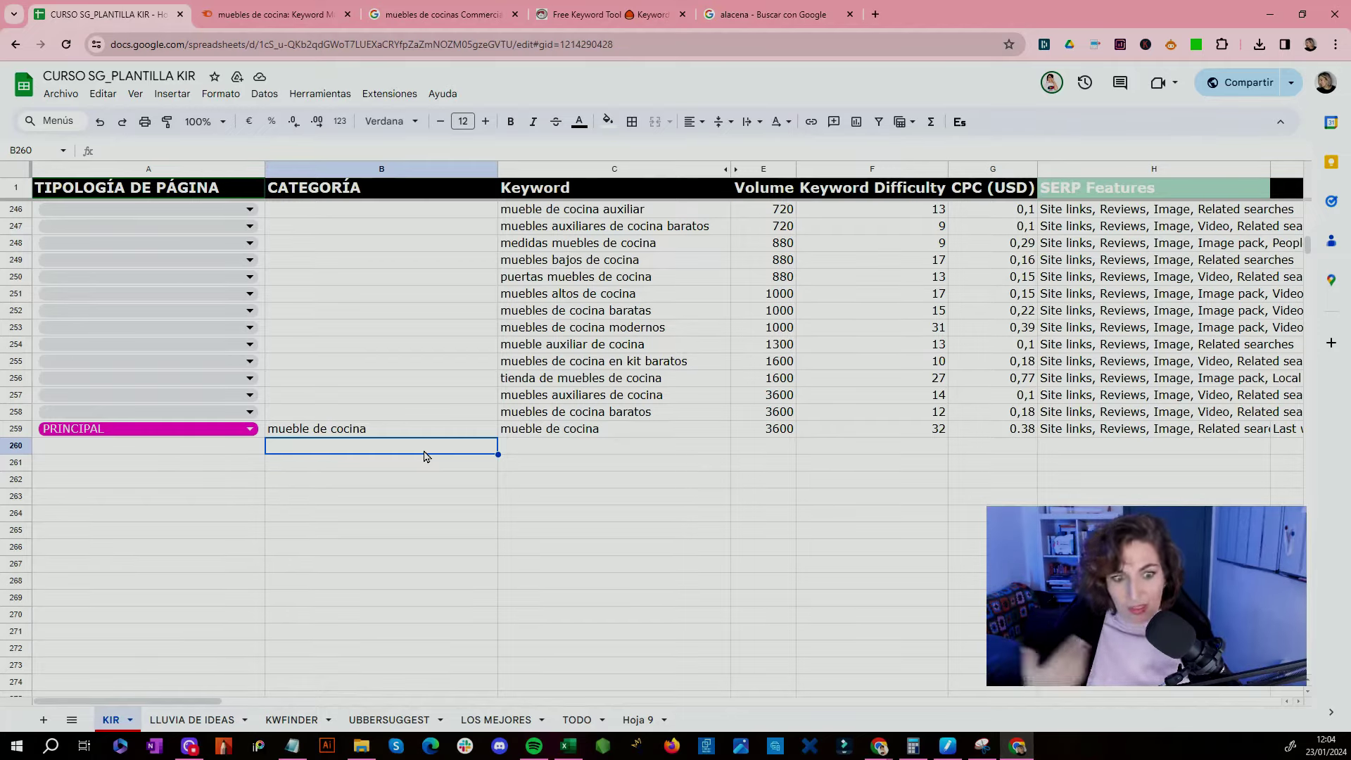
# Step: Fill the category mueble de cocina from row 259 up to row 2, and hide the CATEGORÍA column
pyautogui.press('Up')
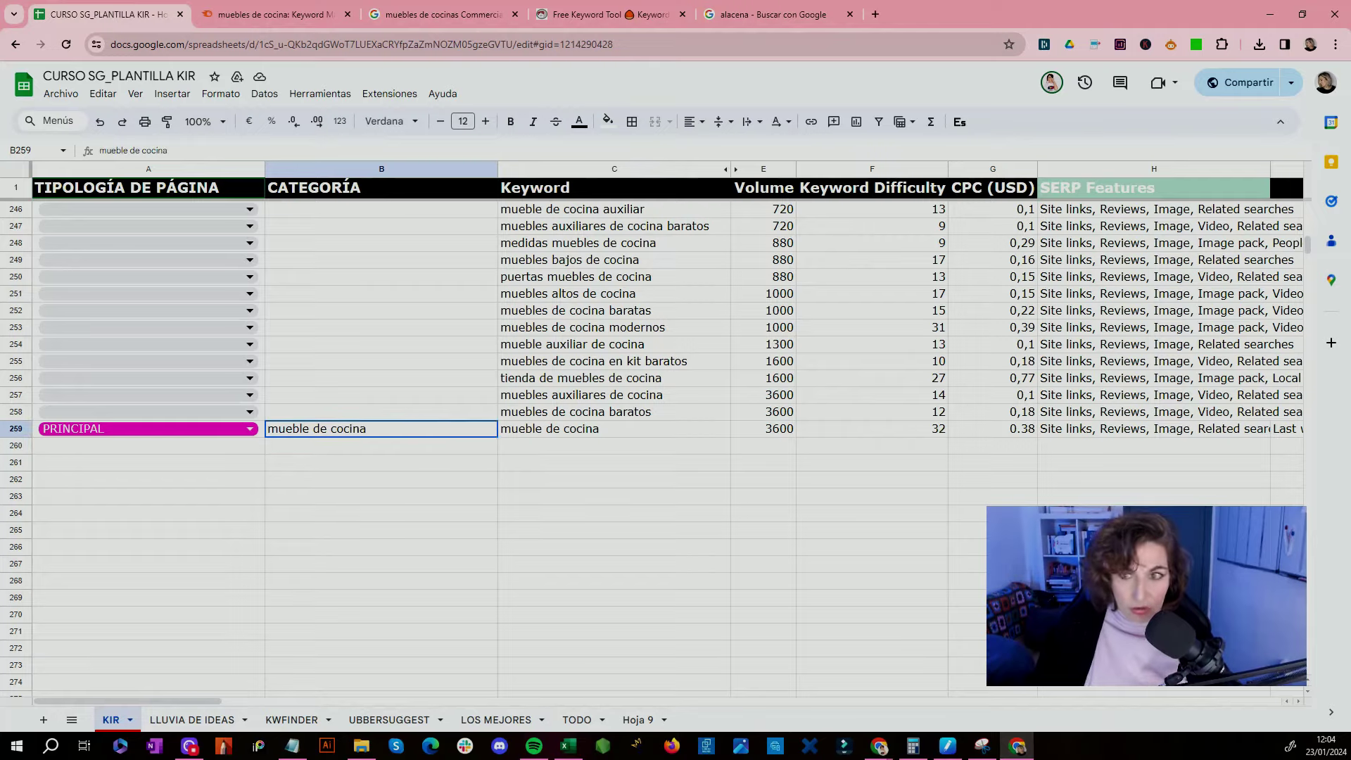
pyautogui.moveTo(496, 443); pyautogui.dragTo(446, 211)
pyautogui.click(381, 169)
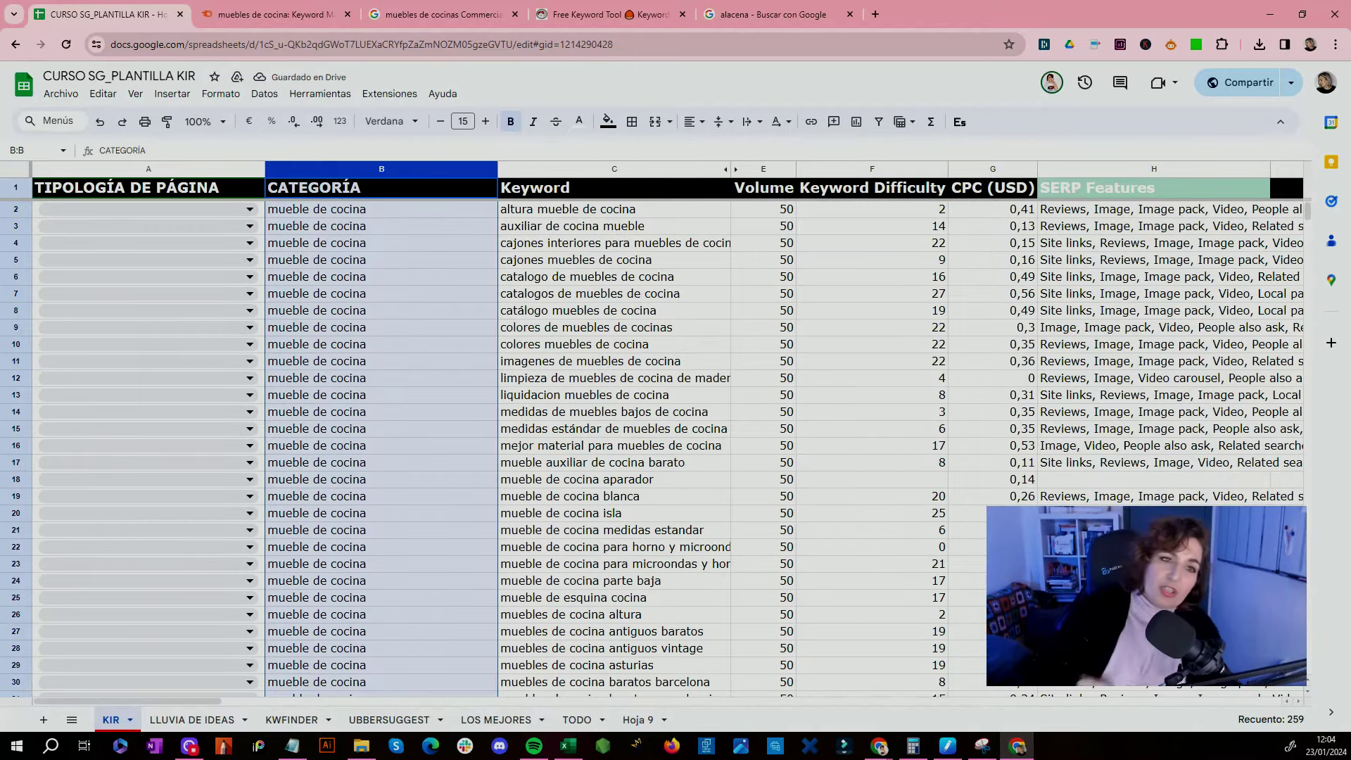
pyautogui.rightClick(389, 208)
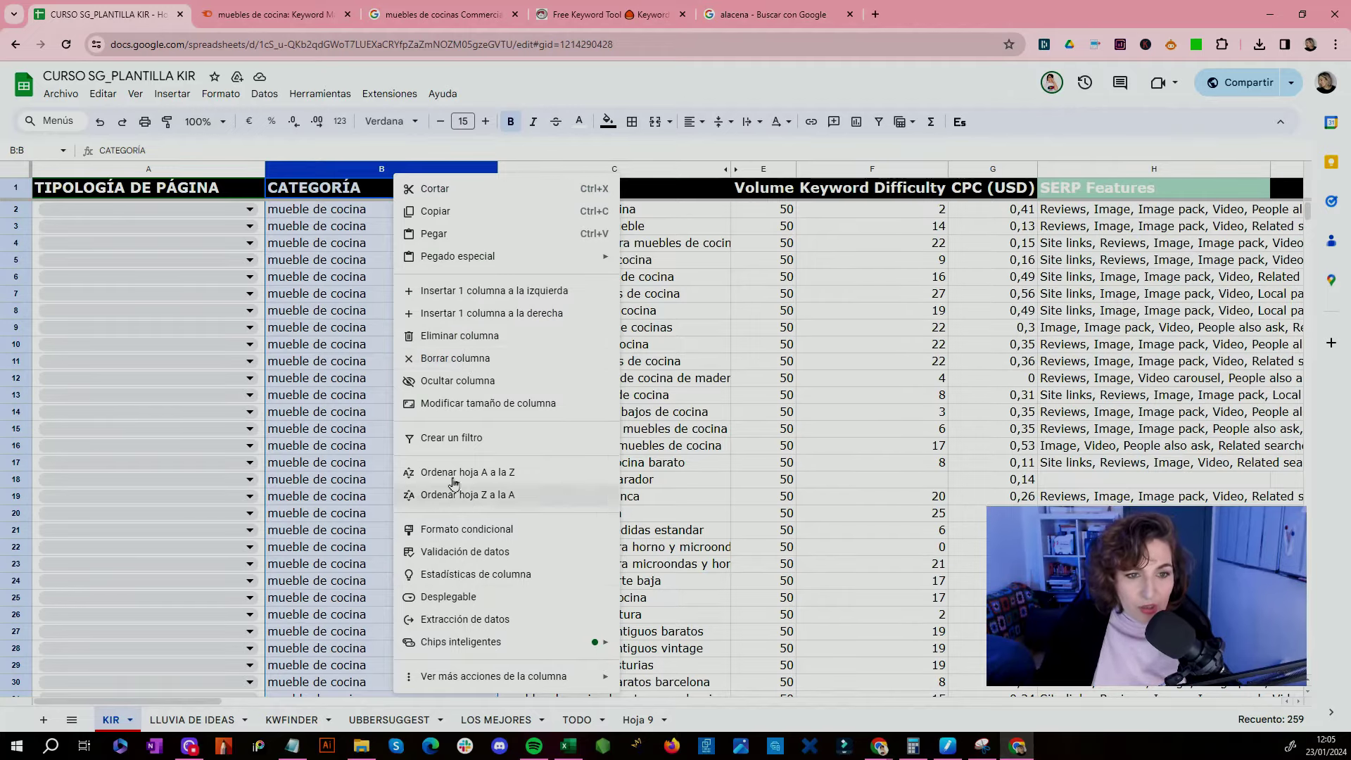
pyautogui.click(467, 381)
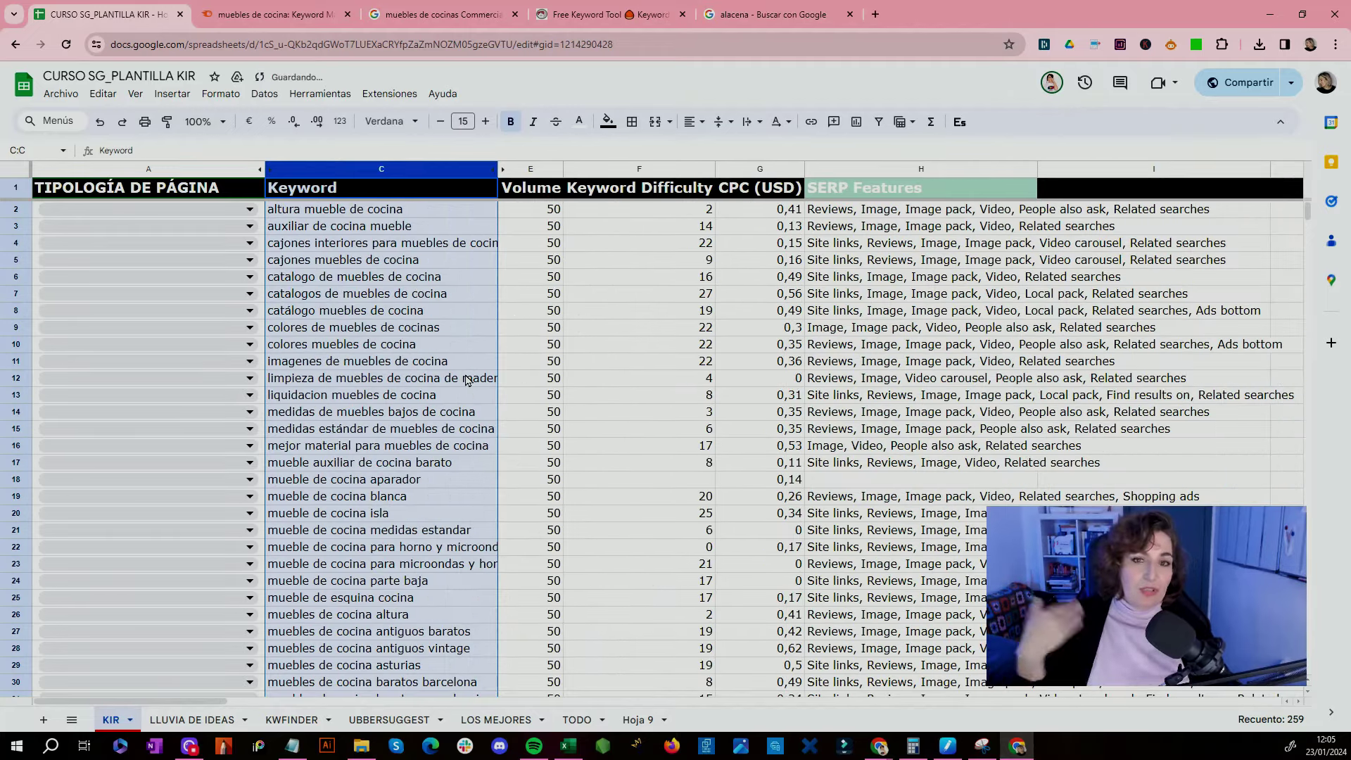
pyautogui.click(390, 350)
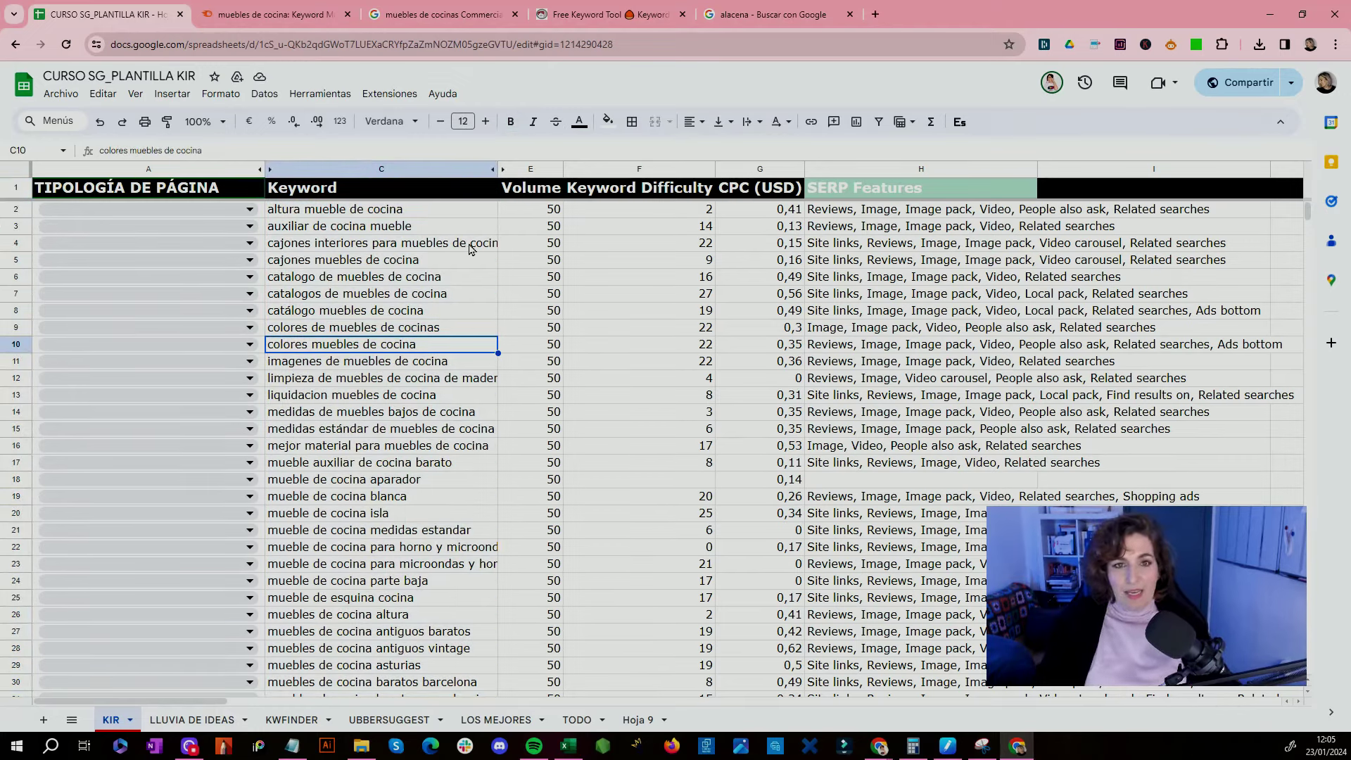
pyautogui.click(361, 244)
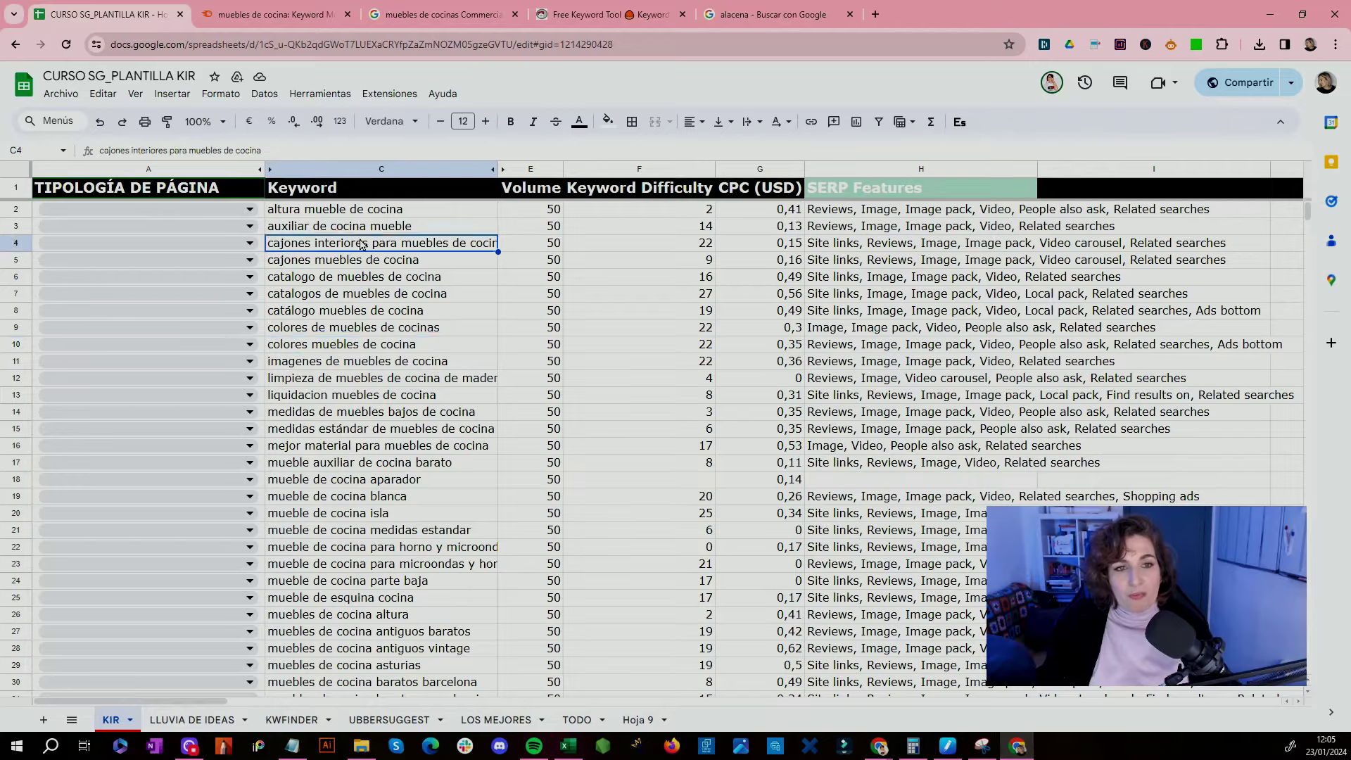
pyautogui.click(382, 227)
pyautogui.click(391, 211)
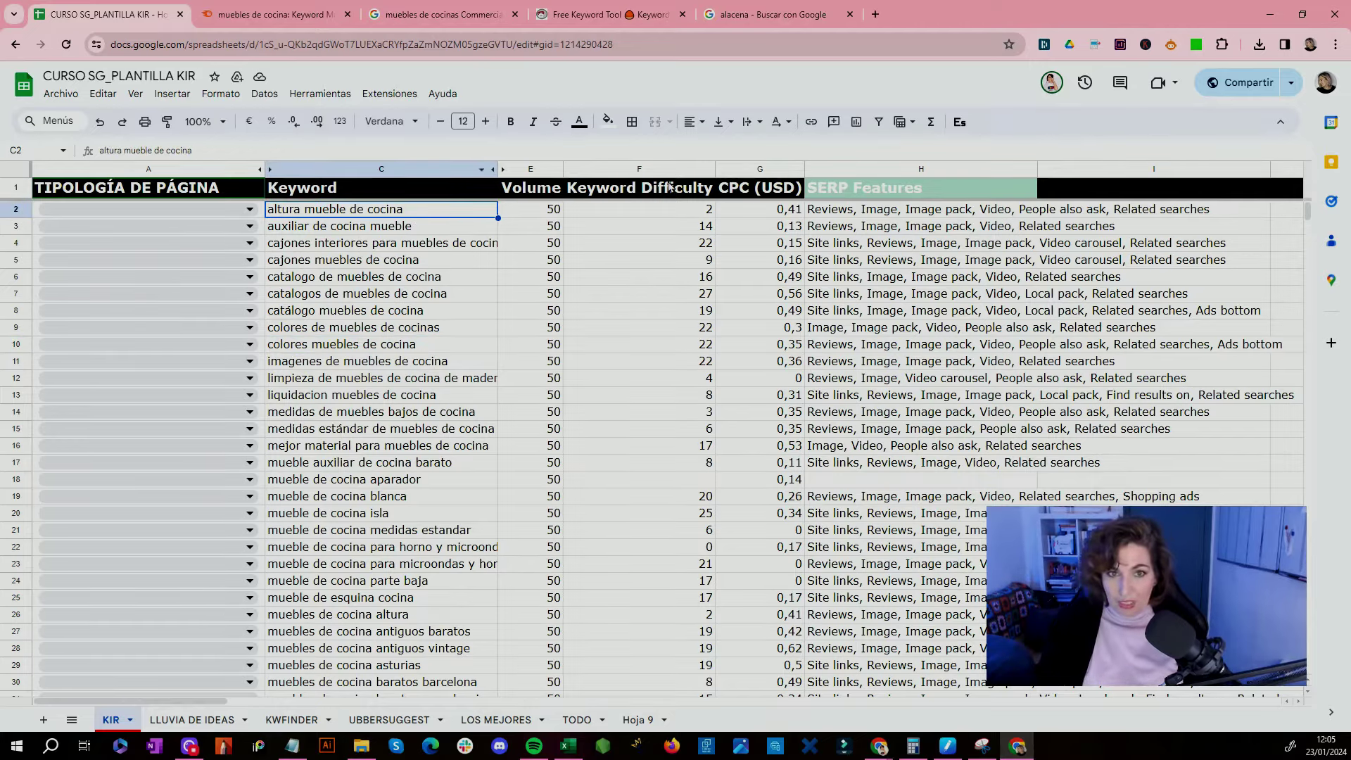
# Step: Narrow the Keyword Difficulty column and set its header's font size to 8
pyautogui.click(645, 172)
pyautogui.moveTo(715, 169); pyautogui.dragTo(663, 168)
pyautogui.click(616, 191)
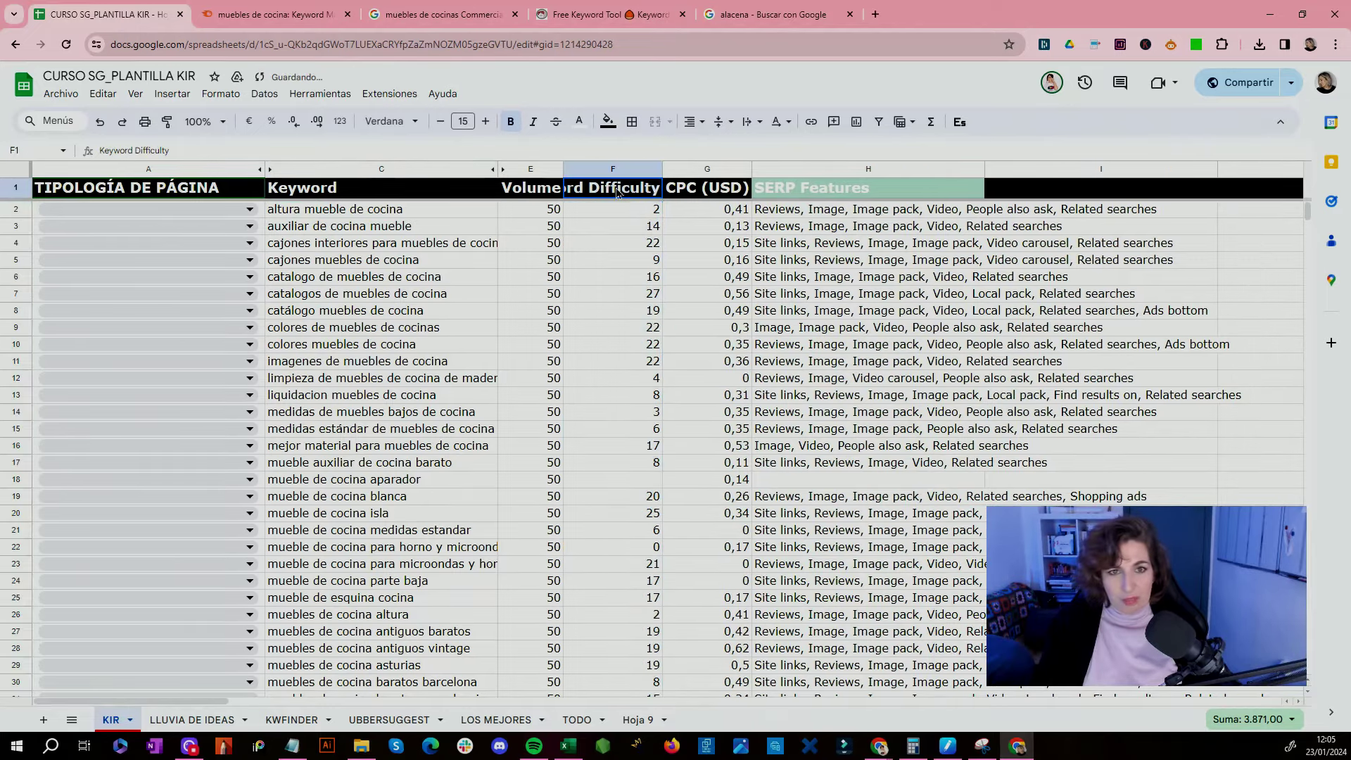
pyautogui.click(462, 121)
pyautogui.write('8')
pyautogui.press('Return')
pyautogui.click(613, 293)
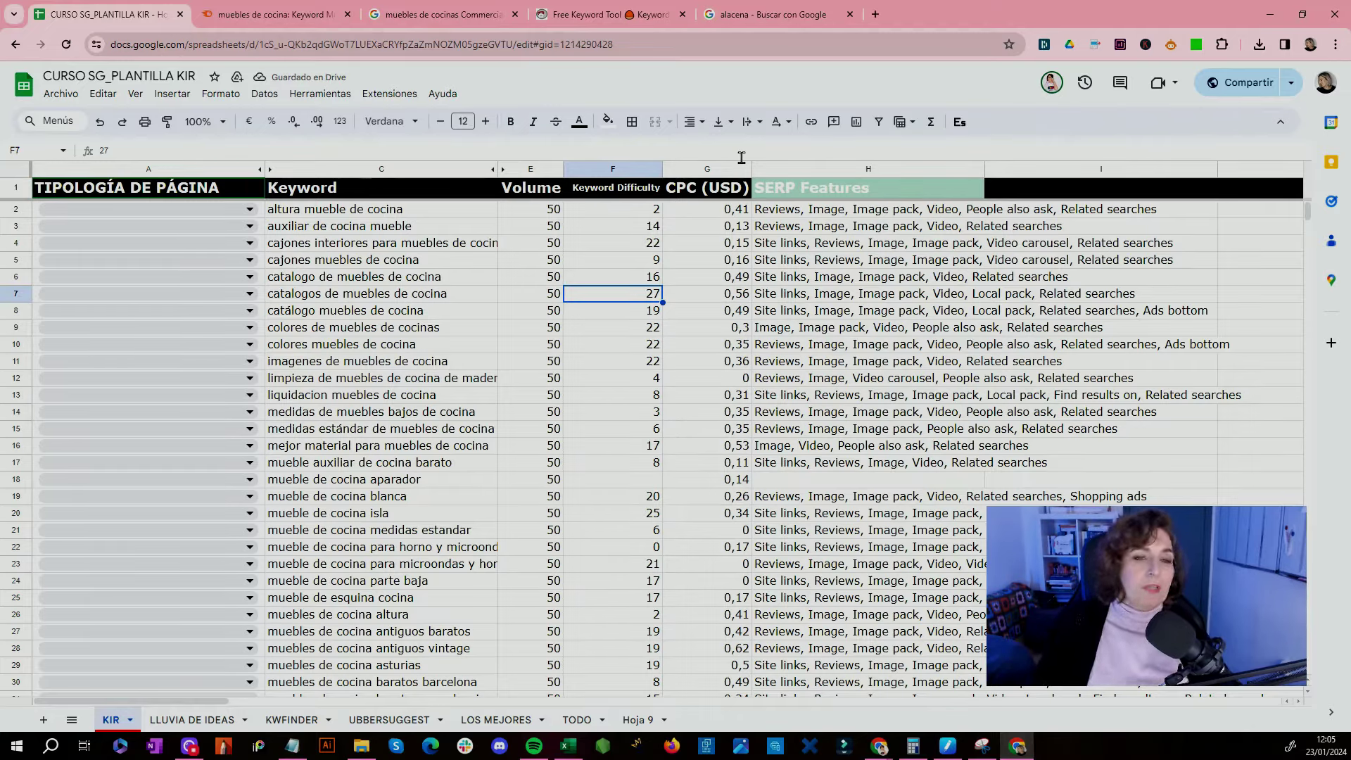
pyautogui.click(730, 214)
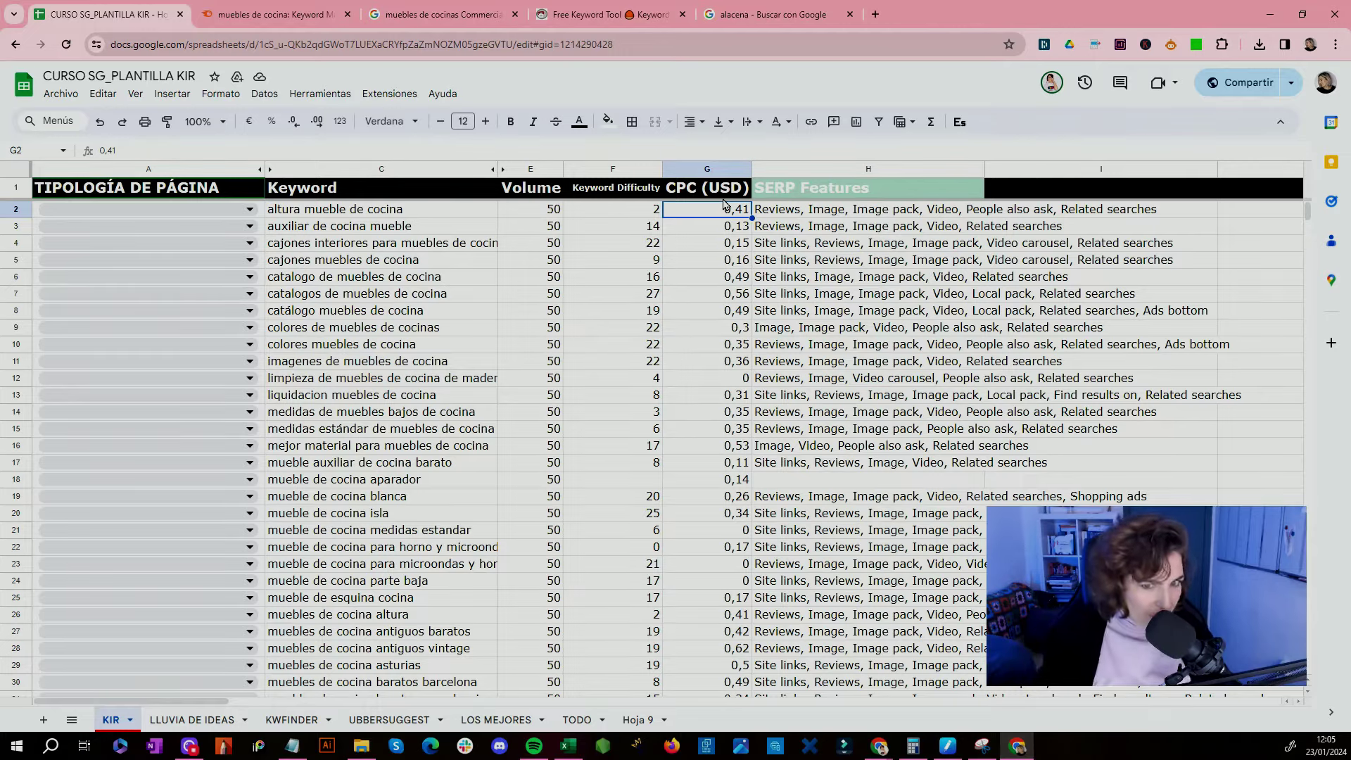
pyautogui.moveTo(612, 217); pyautogui.dragTo(718, 465)
pyautogui.click(716, 346)
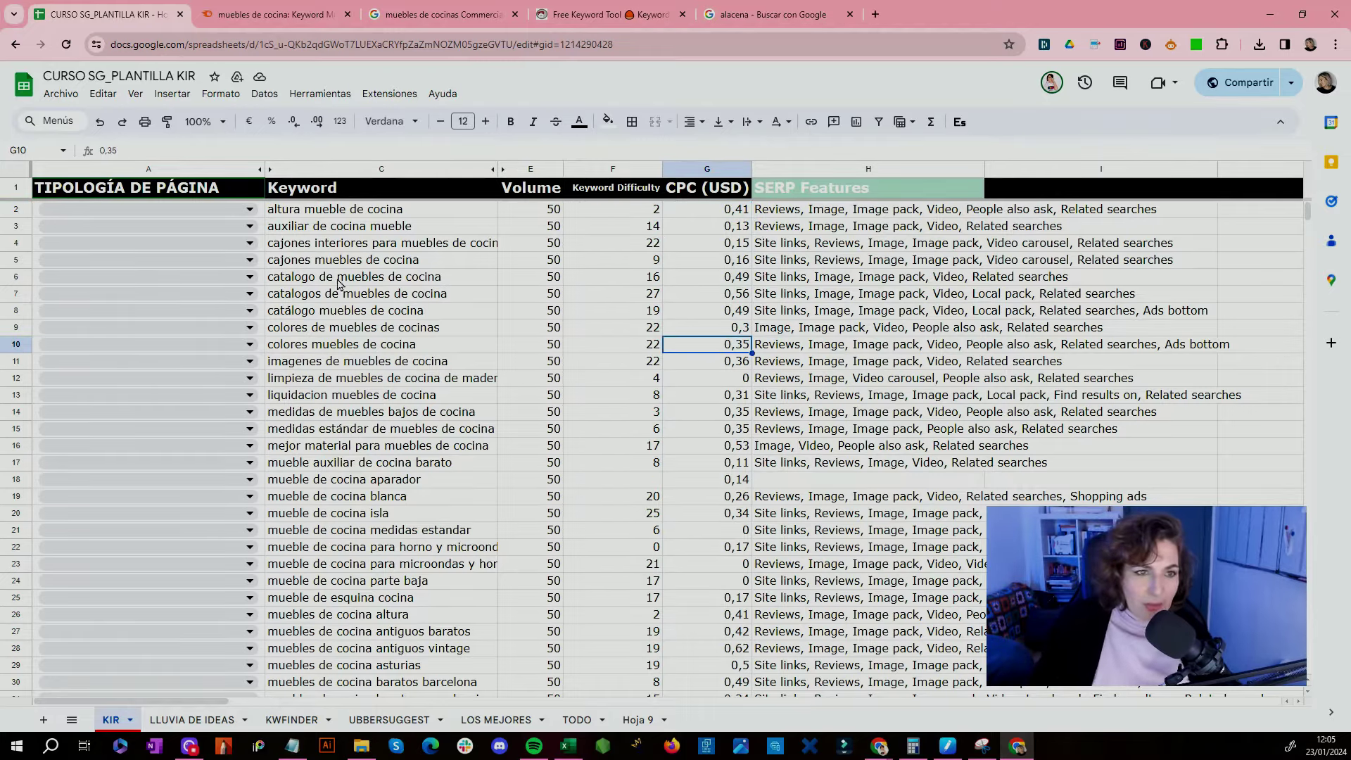
pyautogui.click(356, 217)
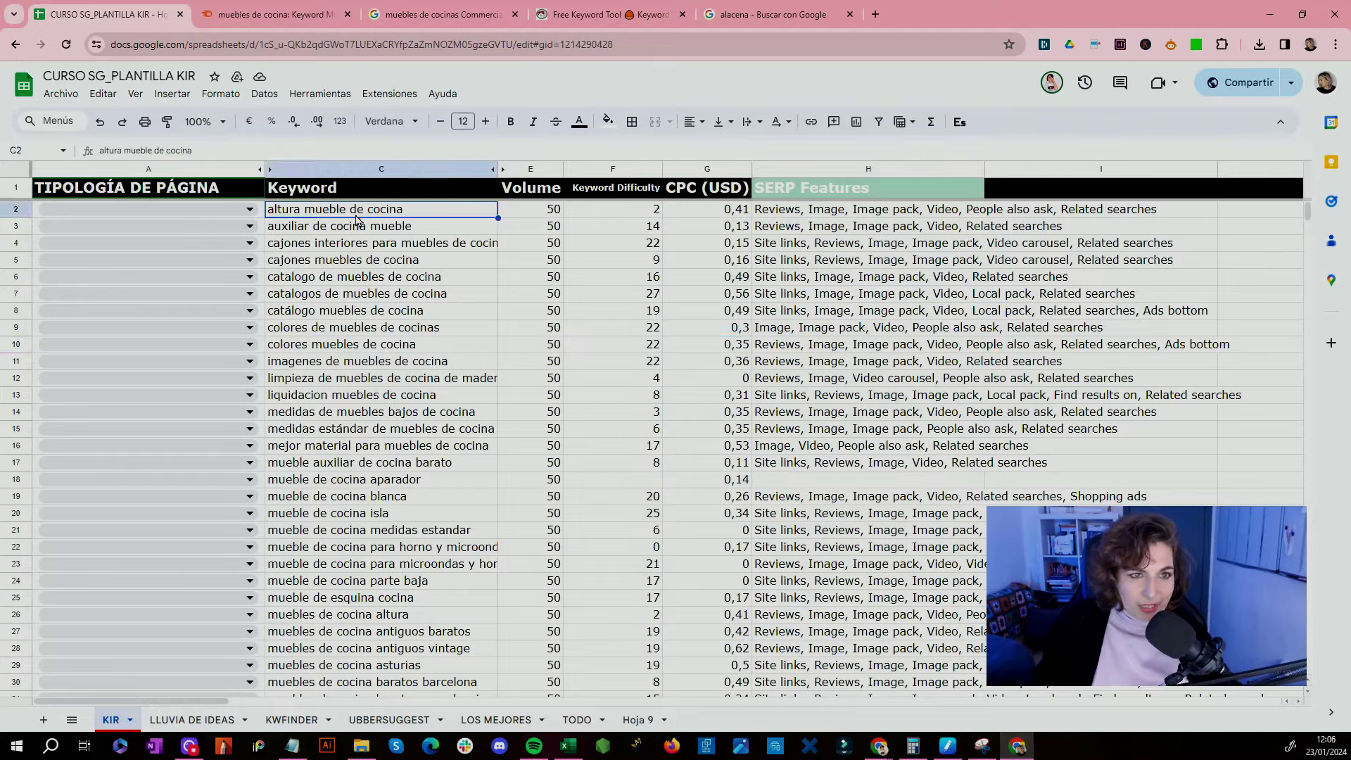
pyautogui.click(250, 210)
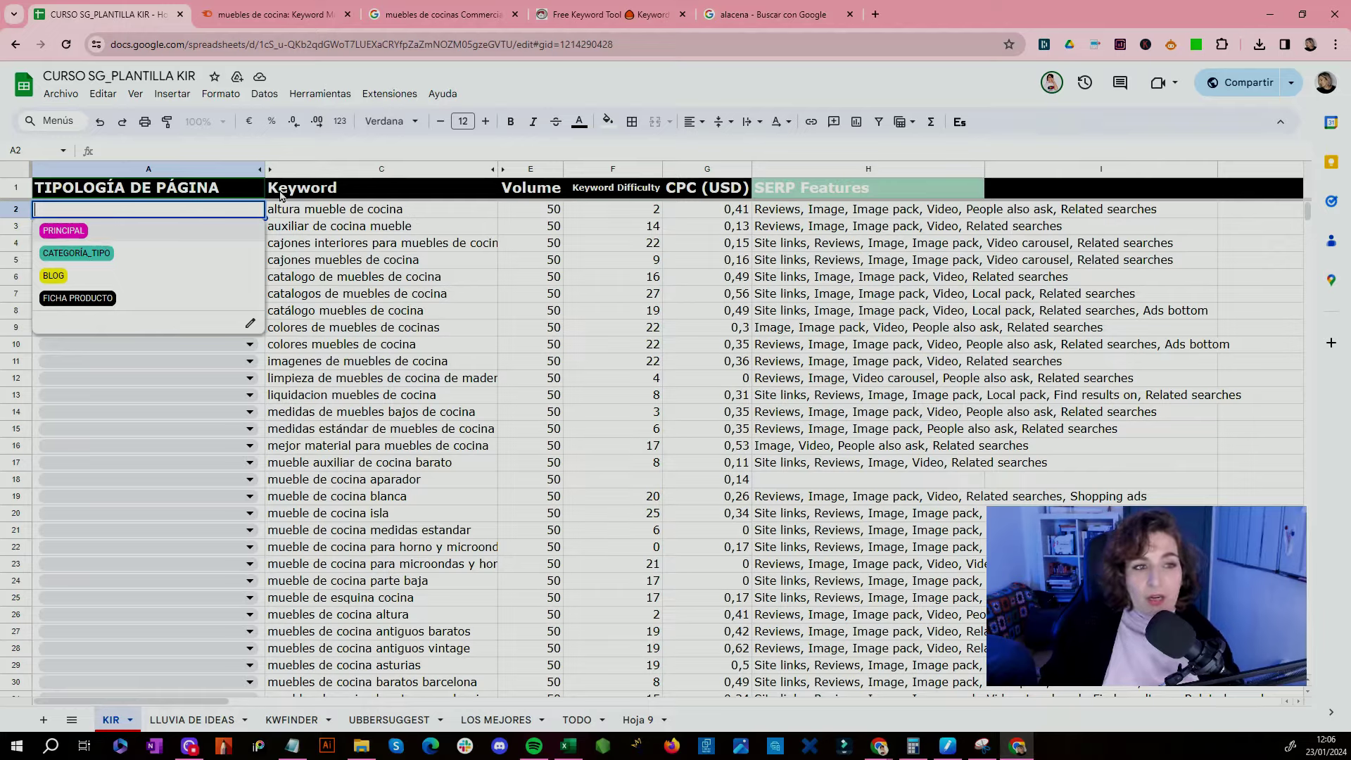
# Step: Copy the keyword altura mueble de cocina from row 2 and search Google for it
pyautogui.click(305, 214)
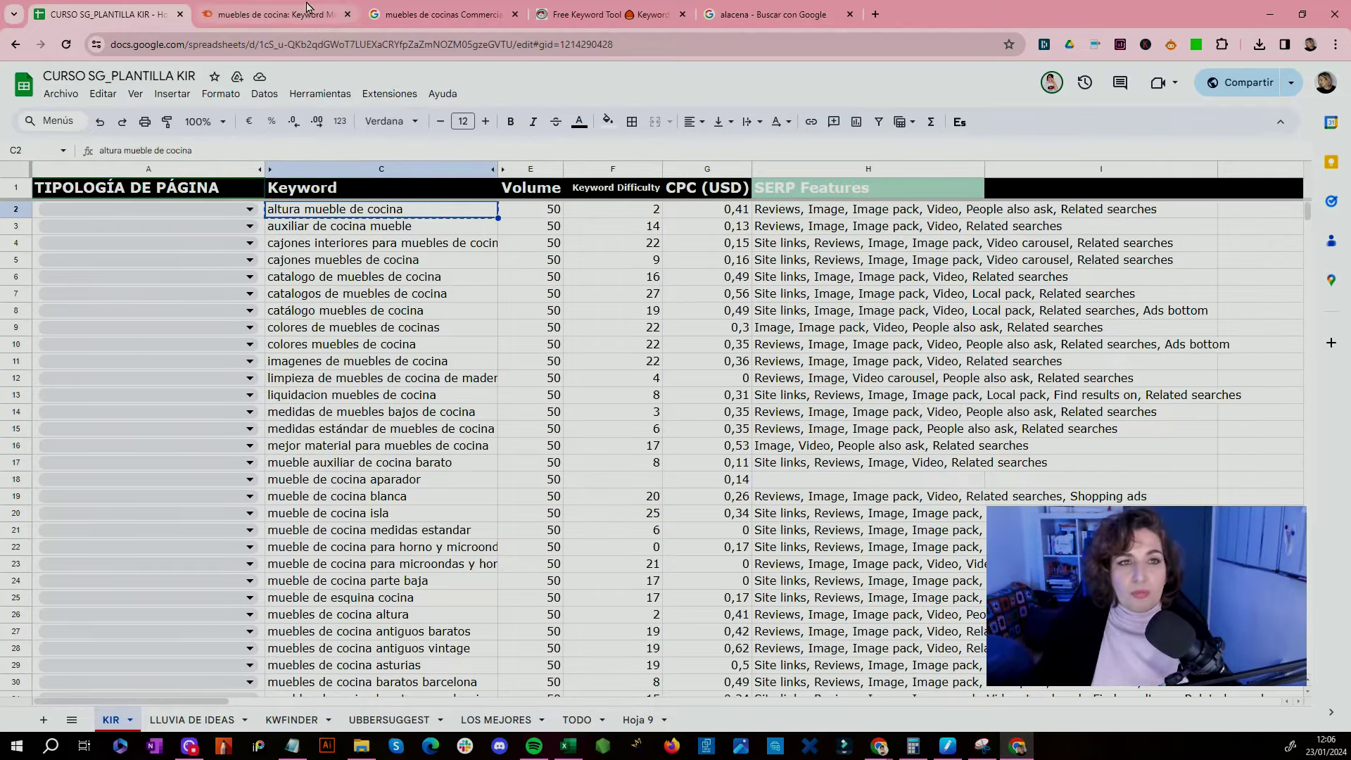
pyautogui.click(406, 8)
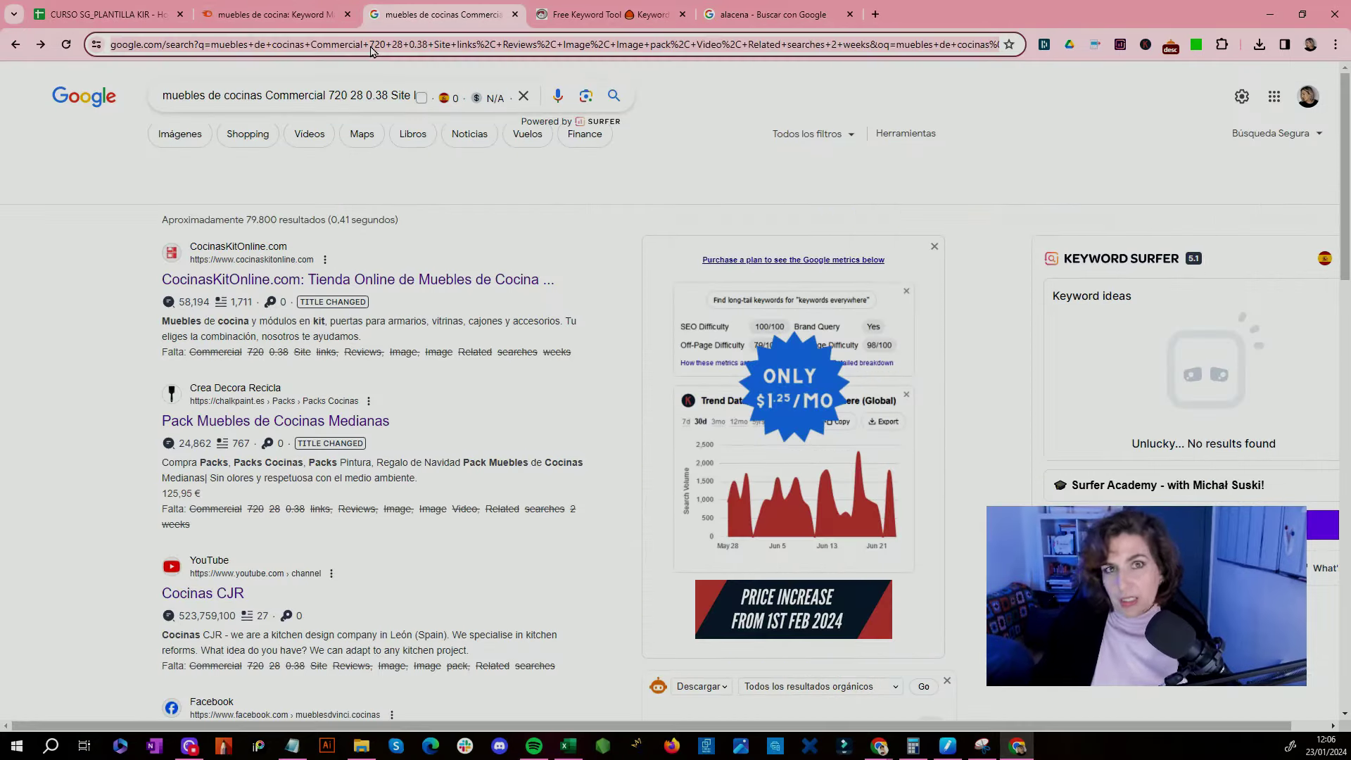
pyautogui.click(371, 46)
pyautogui.write('altura mueble de cocina')
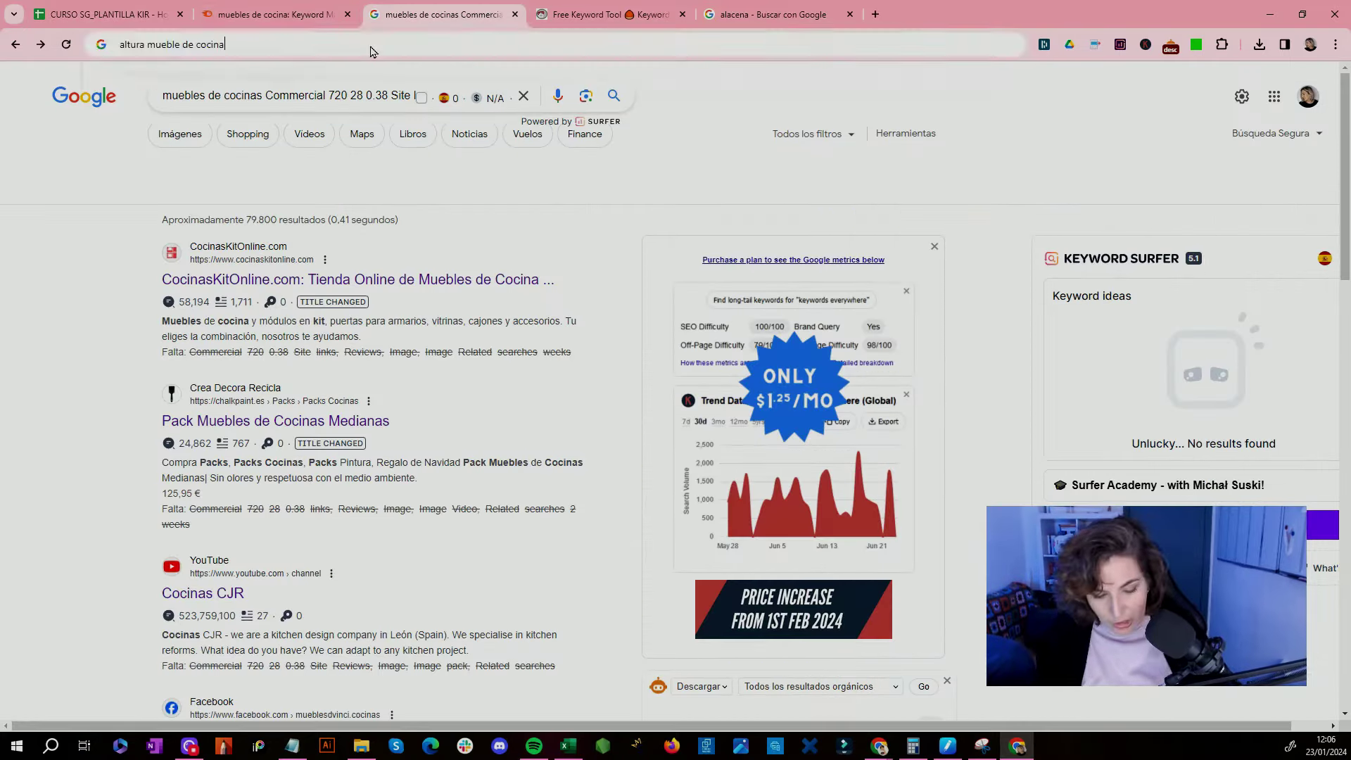
pyautogui.press('Return')
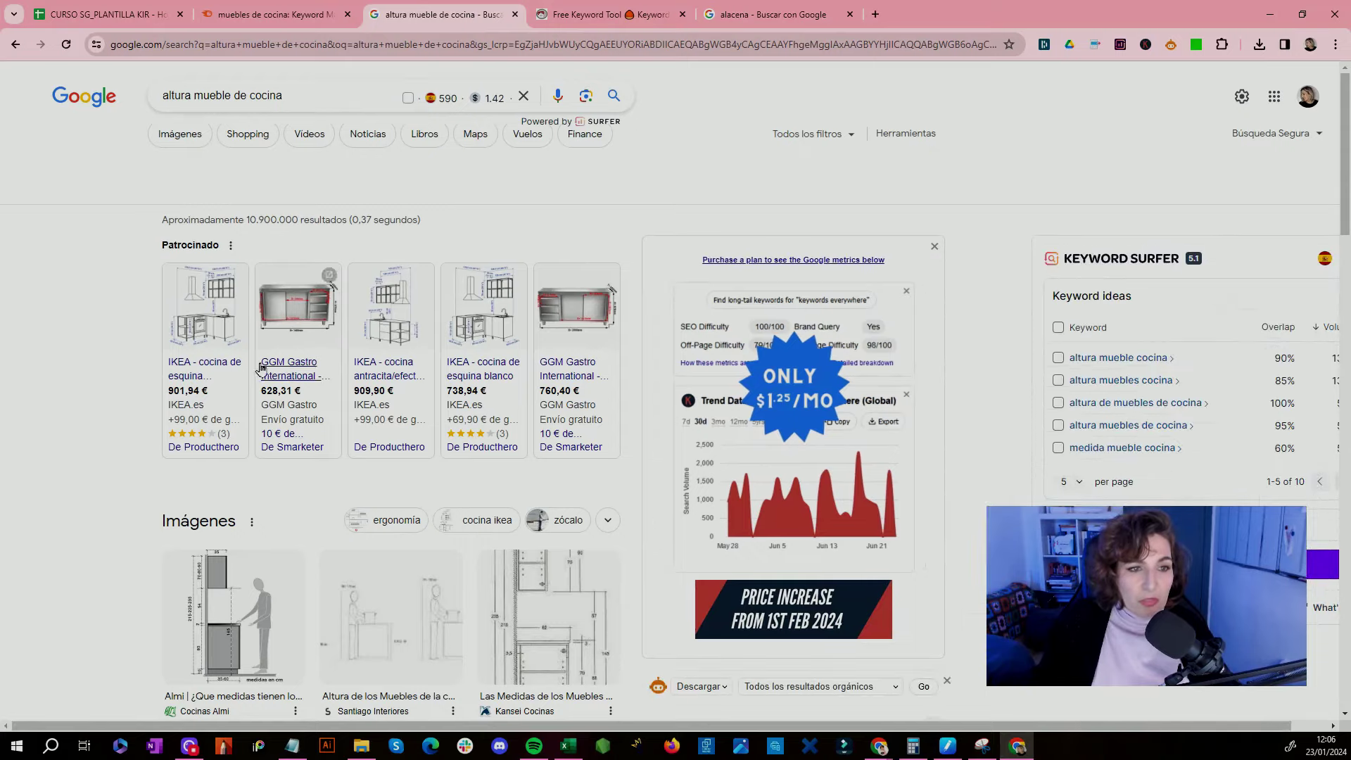
# Step: Examine the type of pages ranking for altura mueble de cocina, opening the cocinasalmi.com article on kitchen furniture measurements in a new tab
pyautogui.scroll(-9, 260, 367)
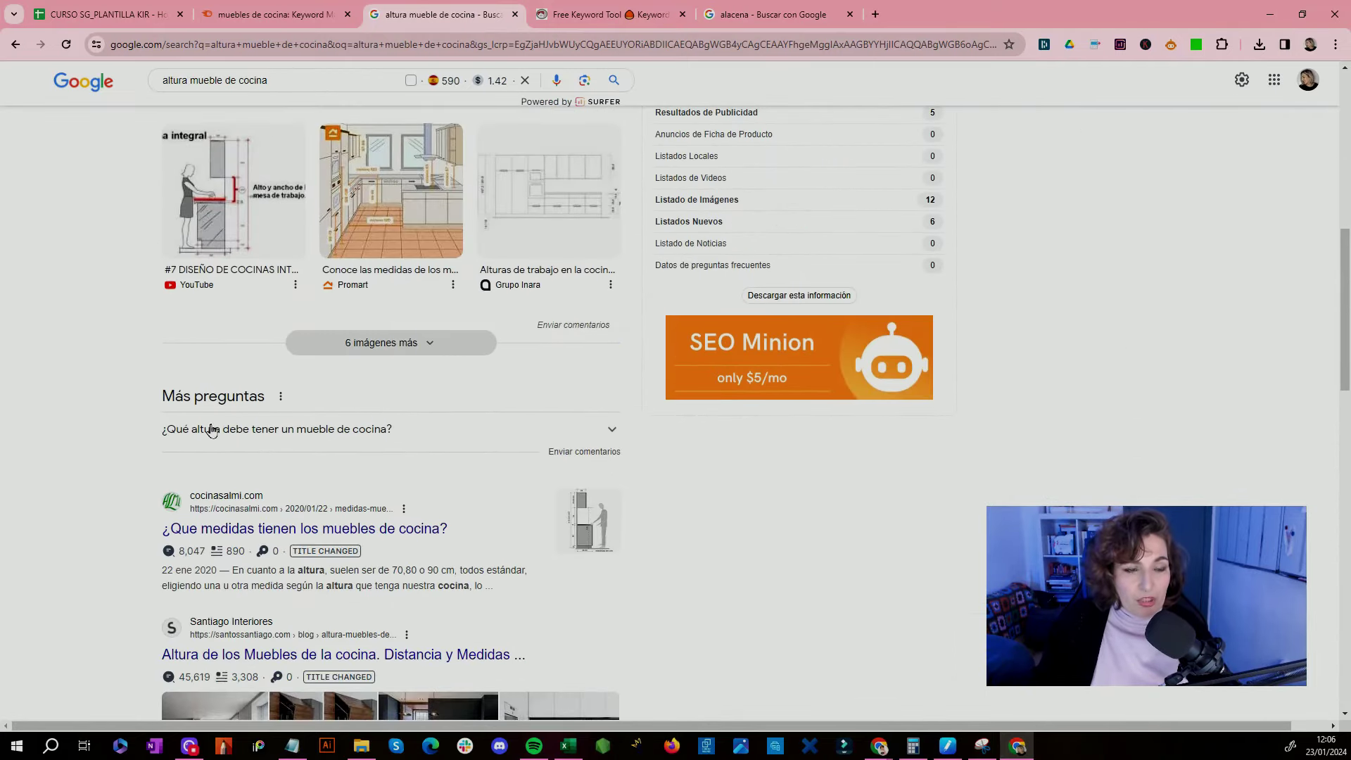
pyautogui.scroll(-1, 209, 440)
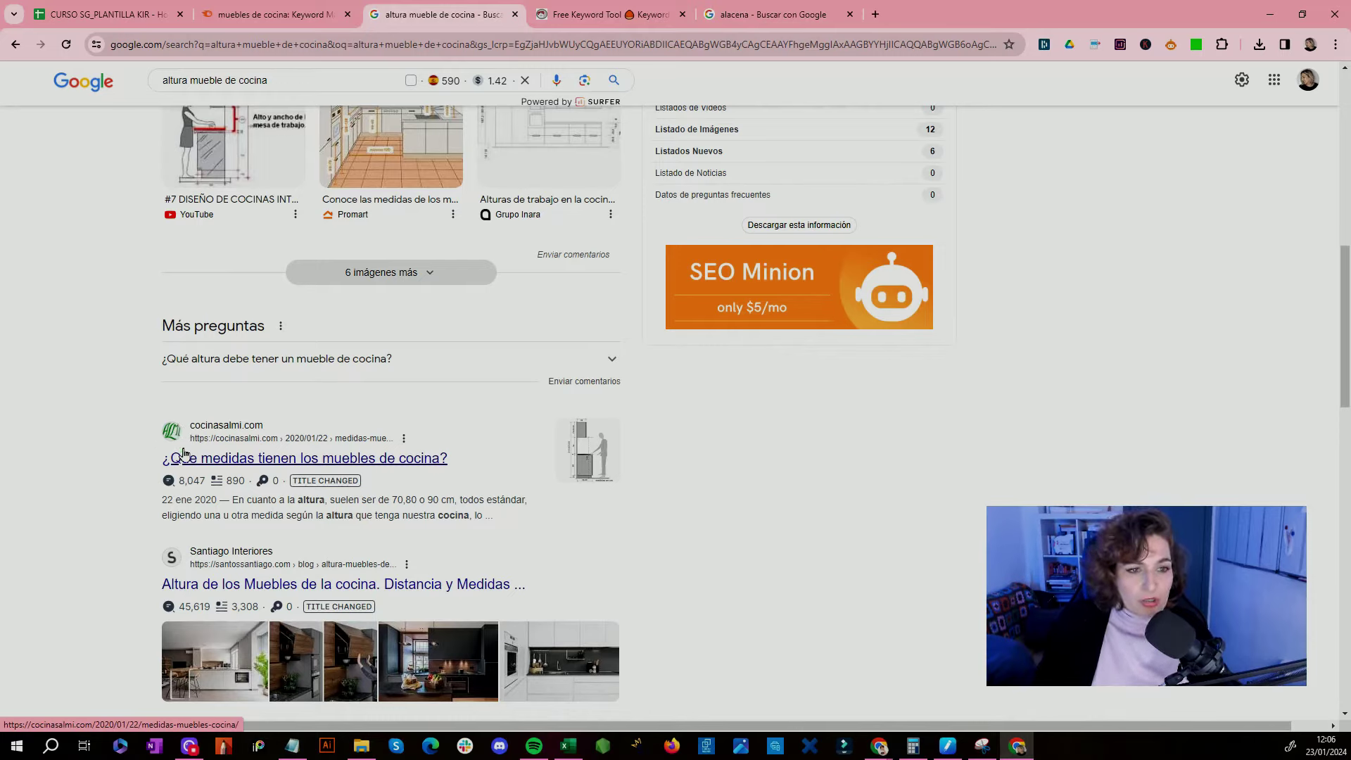
pyautogui.rightClick(275, 465)
pyautogui.click(316, 474)
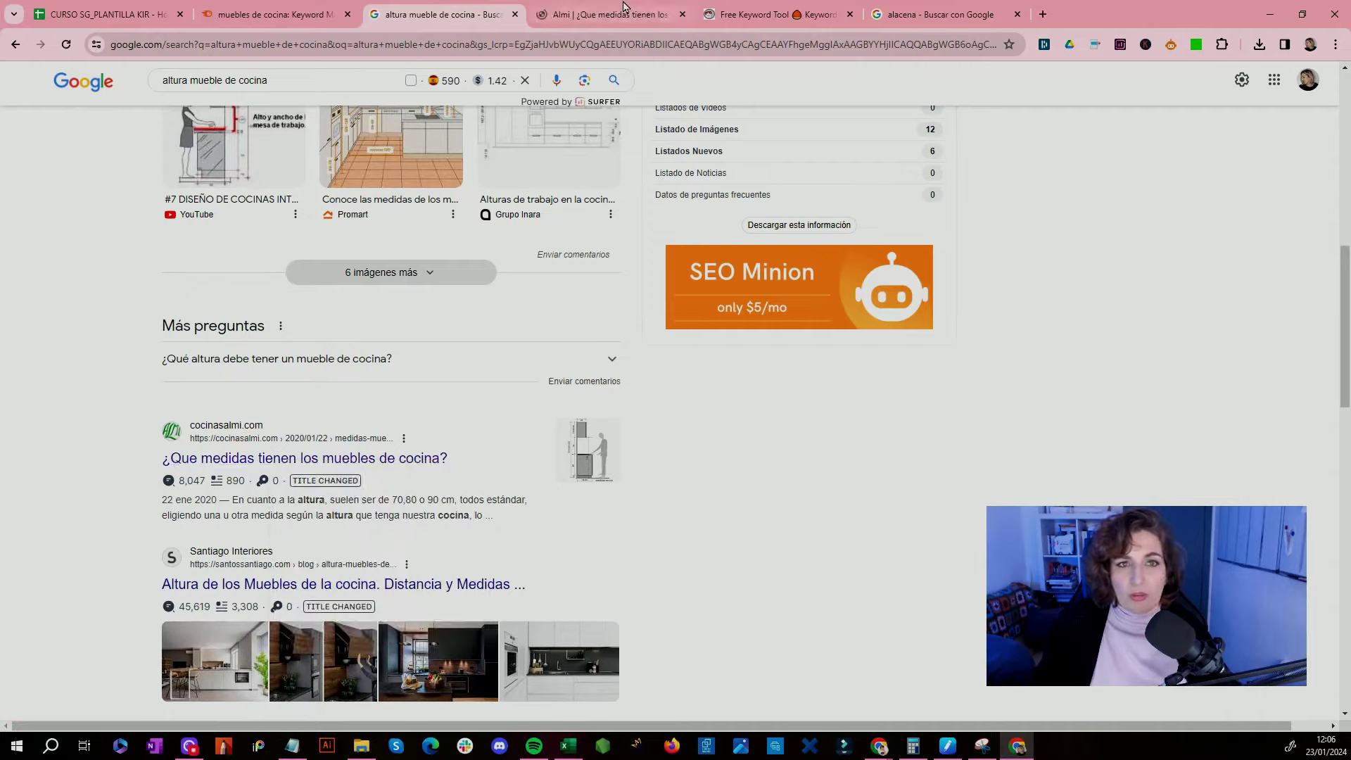
pyautogui.click(640, 19)
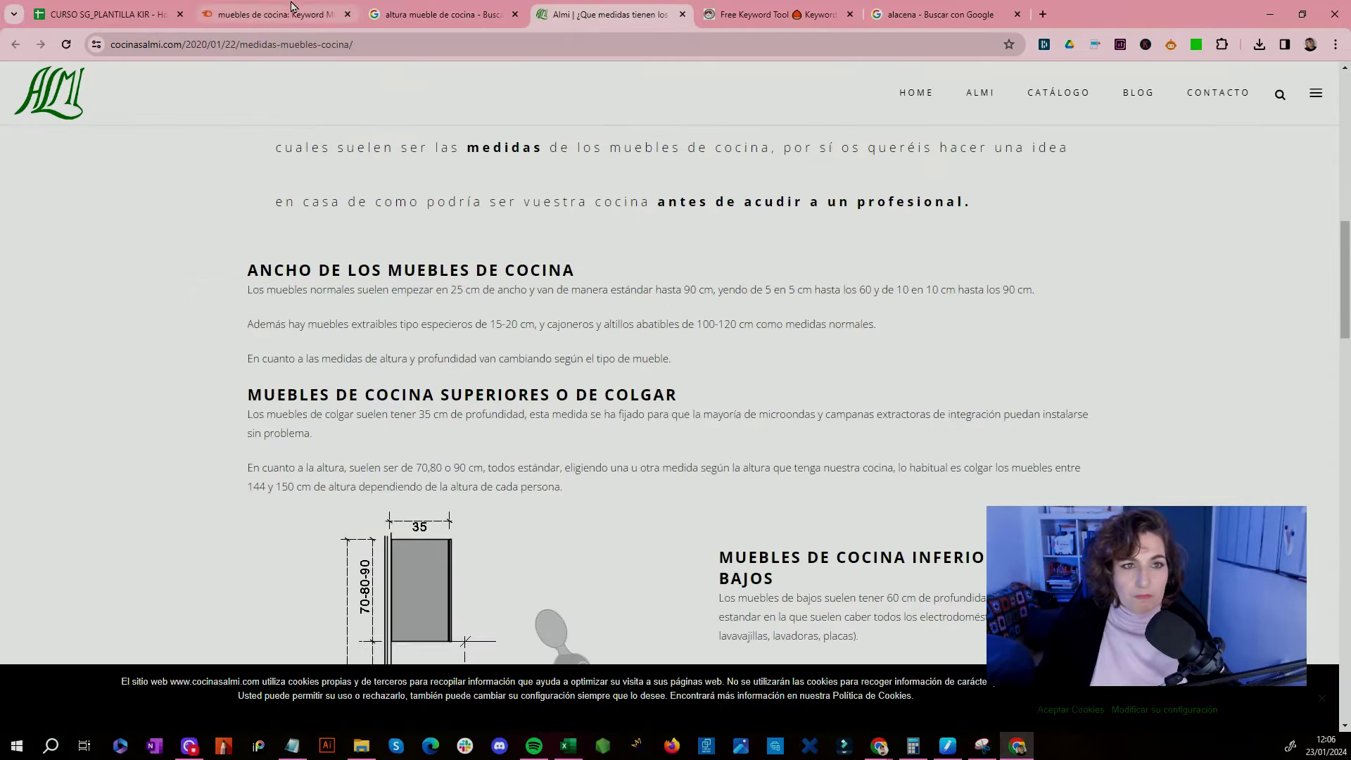
pyautogui.click(443, 14)
pyautogui.scroll(-2, 220, 446)
pyautogui.rightClick(220, 447)
pyautogui.click(56, 501)
pyautogui.scroll(-3, 304, 463)
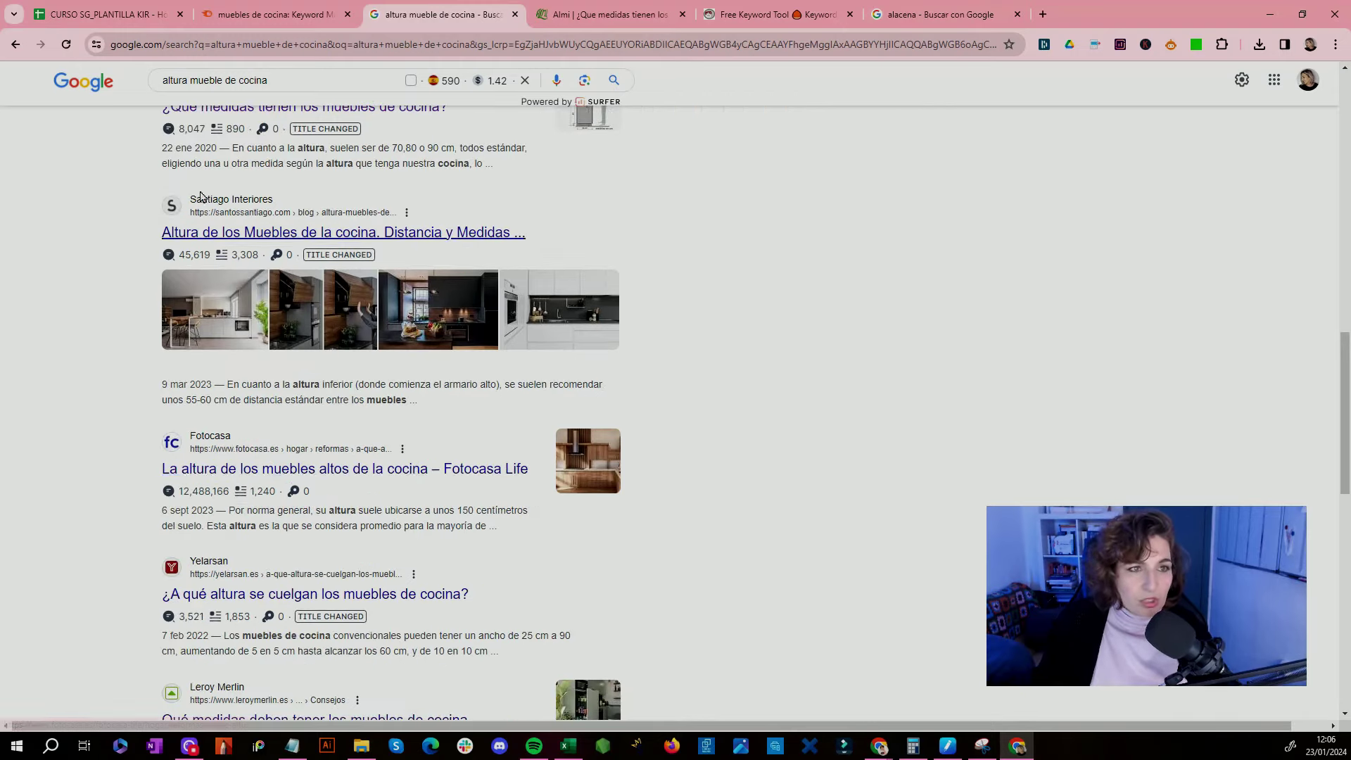
# Step: In the spreadsheet, set the page type of altura mueble de cocina in row 2 to BLOG
pyautogui.click(83, 19)
pyautogui.click(141, 209)
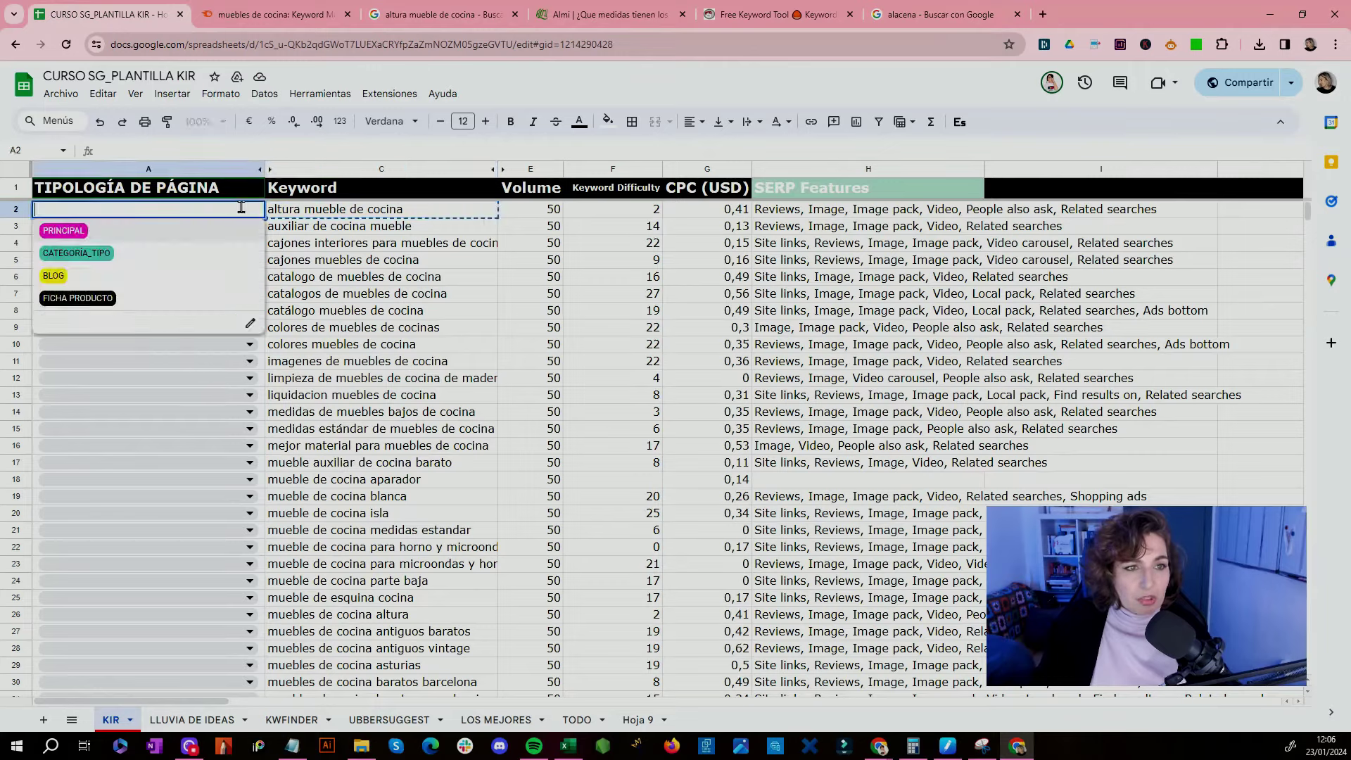
pyautogui.click(71, 226)
# Step: Place the Google tab next to the spreadsheet's tab and search Google for the row 3 keyword, auxiliar de cocina mueble
pyautogui.moveTo(346, 226); pyautogui.dragTo(346, 210)
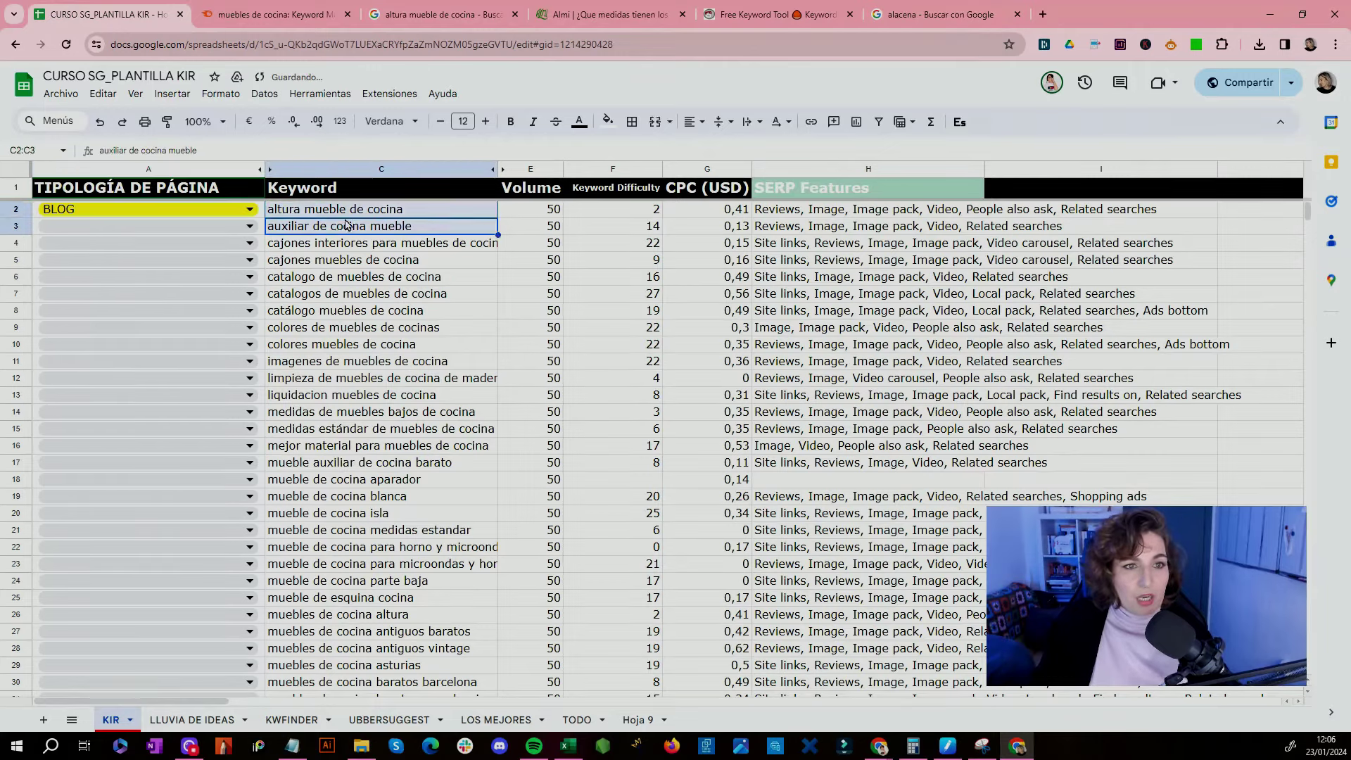
pyautogui.click(417, 232)
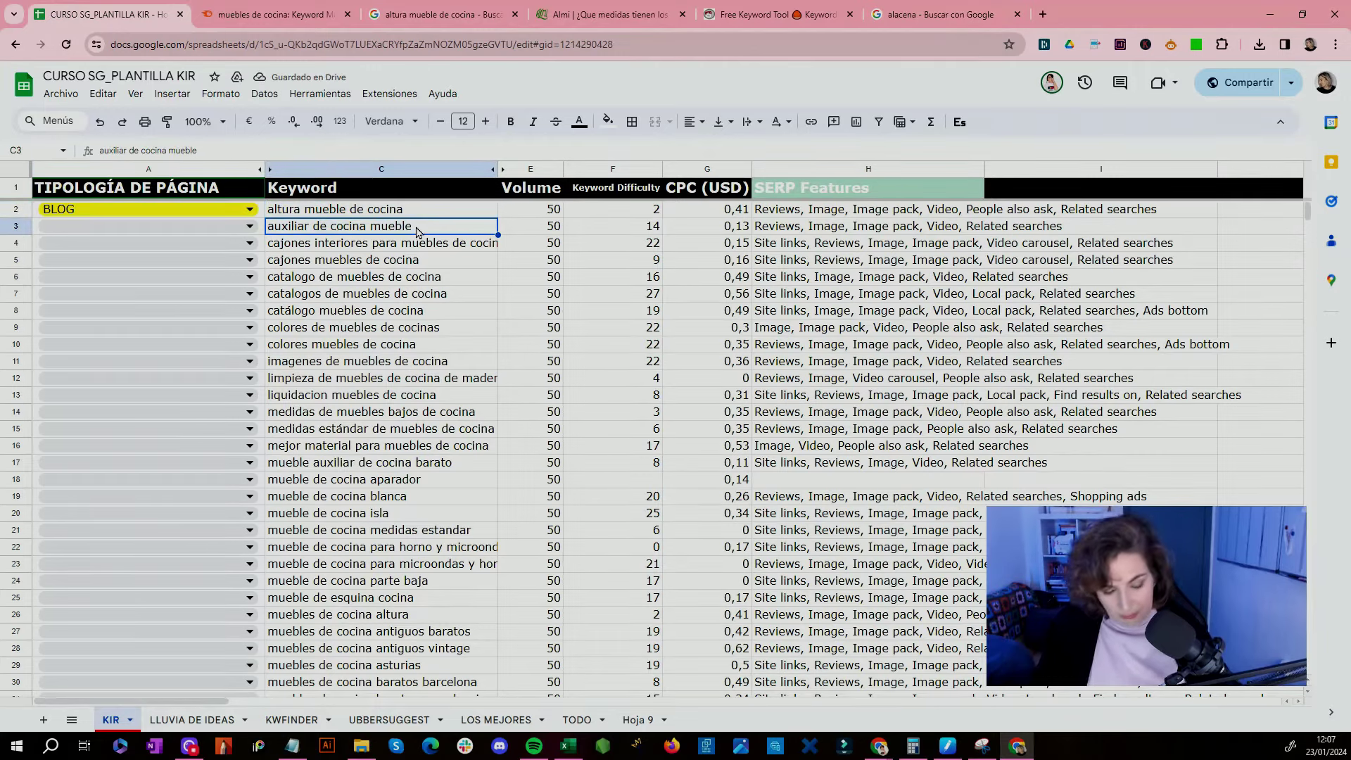
pyautogui.click(274, 14)
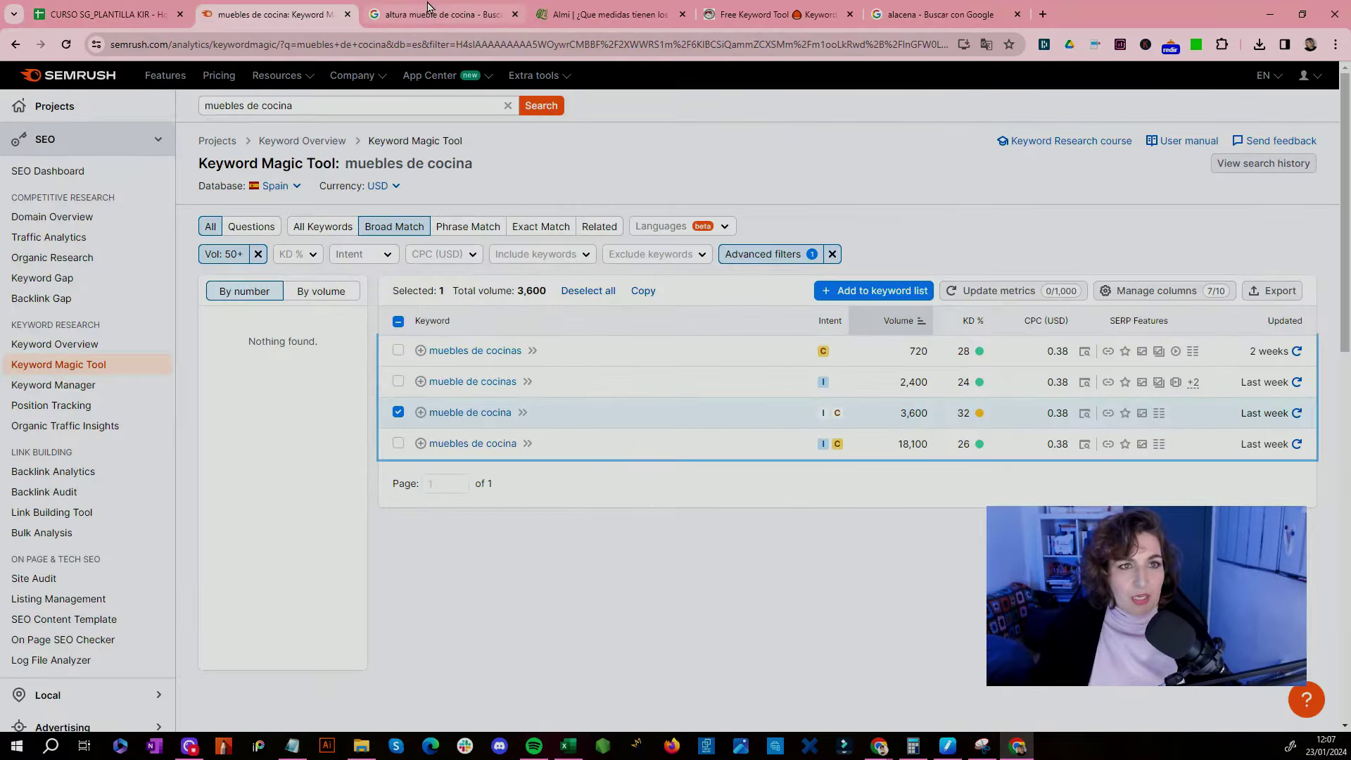
pyautogui.moveTo(443, 14); pyautogui.dragTo(273, 6)
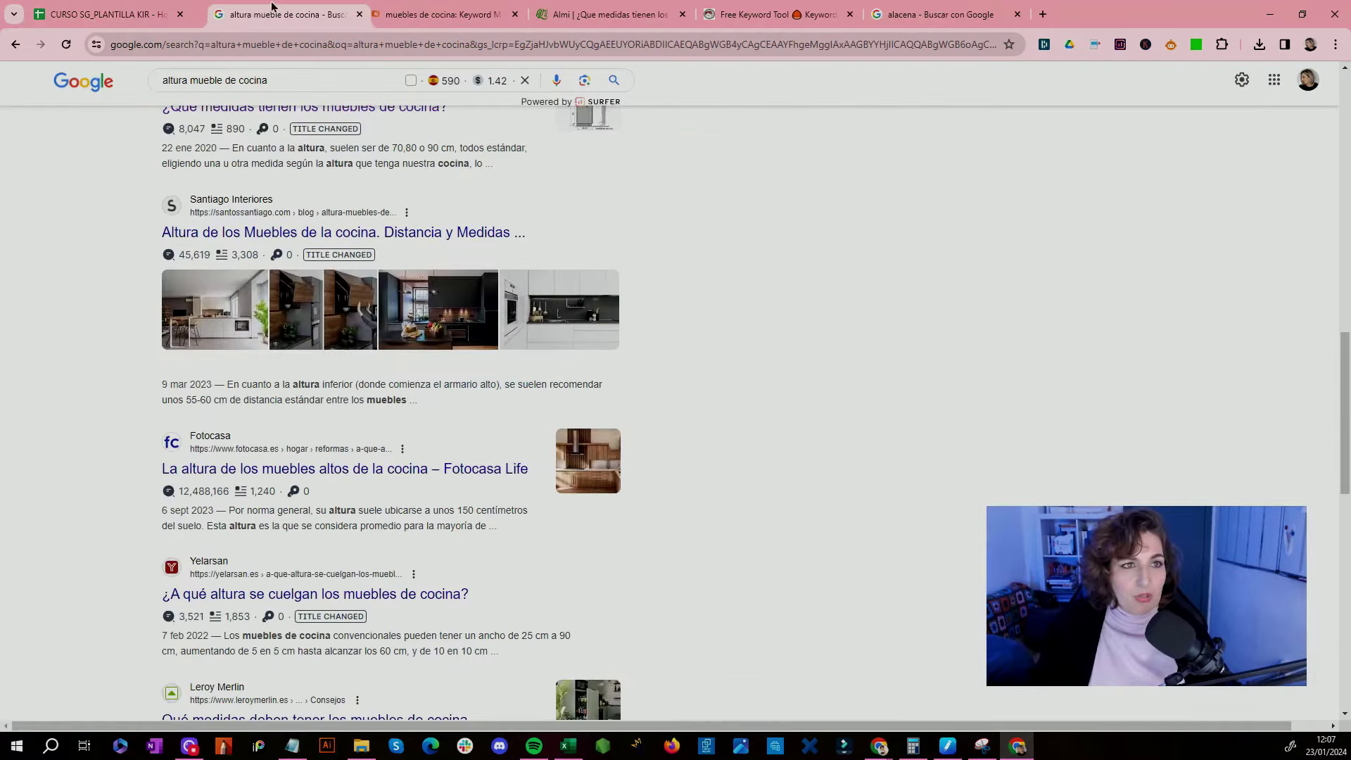
pyautogui.click(271, 45)
pyautogui.write('auxiliar de cocina mueble')
pyautogui.press('Return')
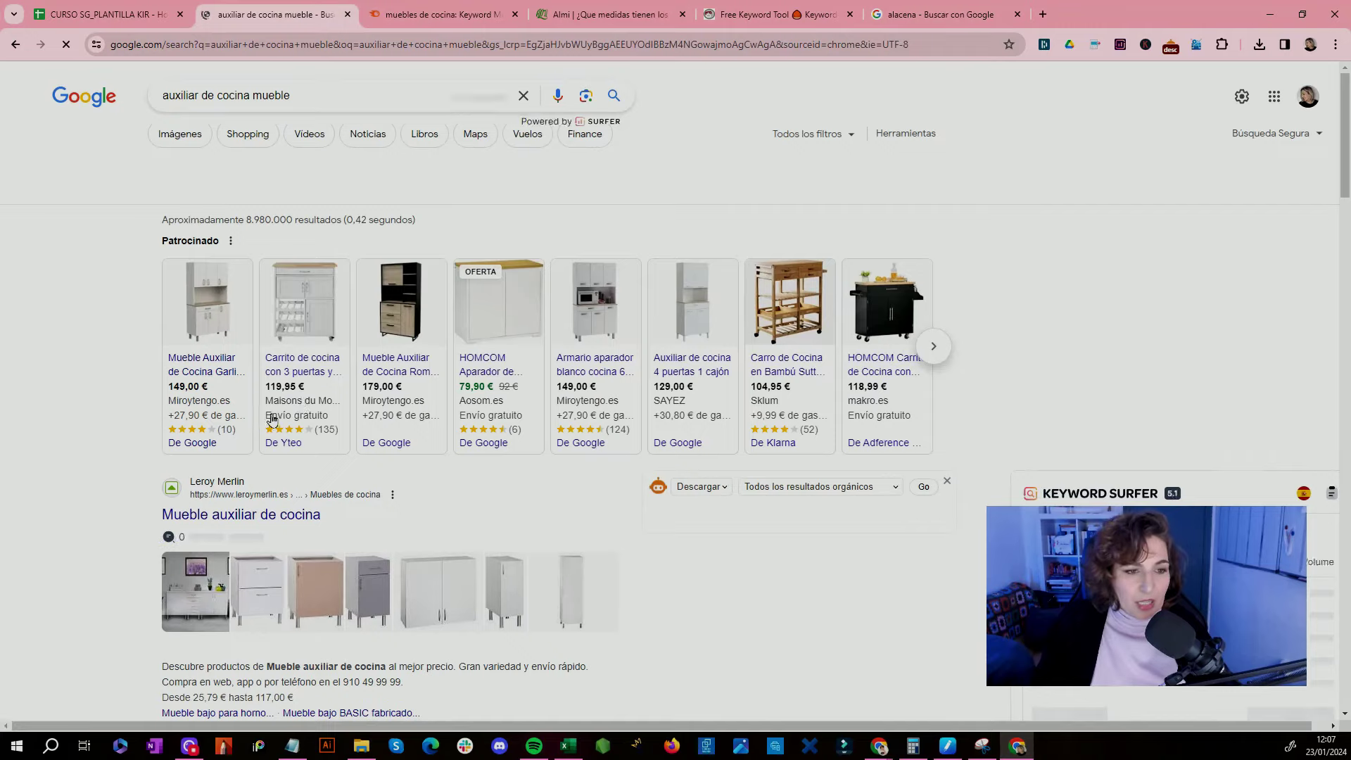
# Step: Open the Leroy Merlin result Mueble auxiliar de cocina and examine what type of page it is
pyautogui.scroll(-1, 192, 539)
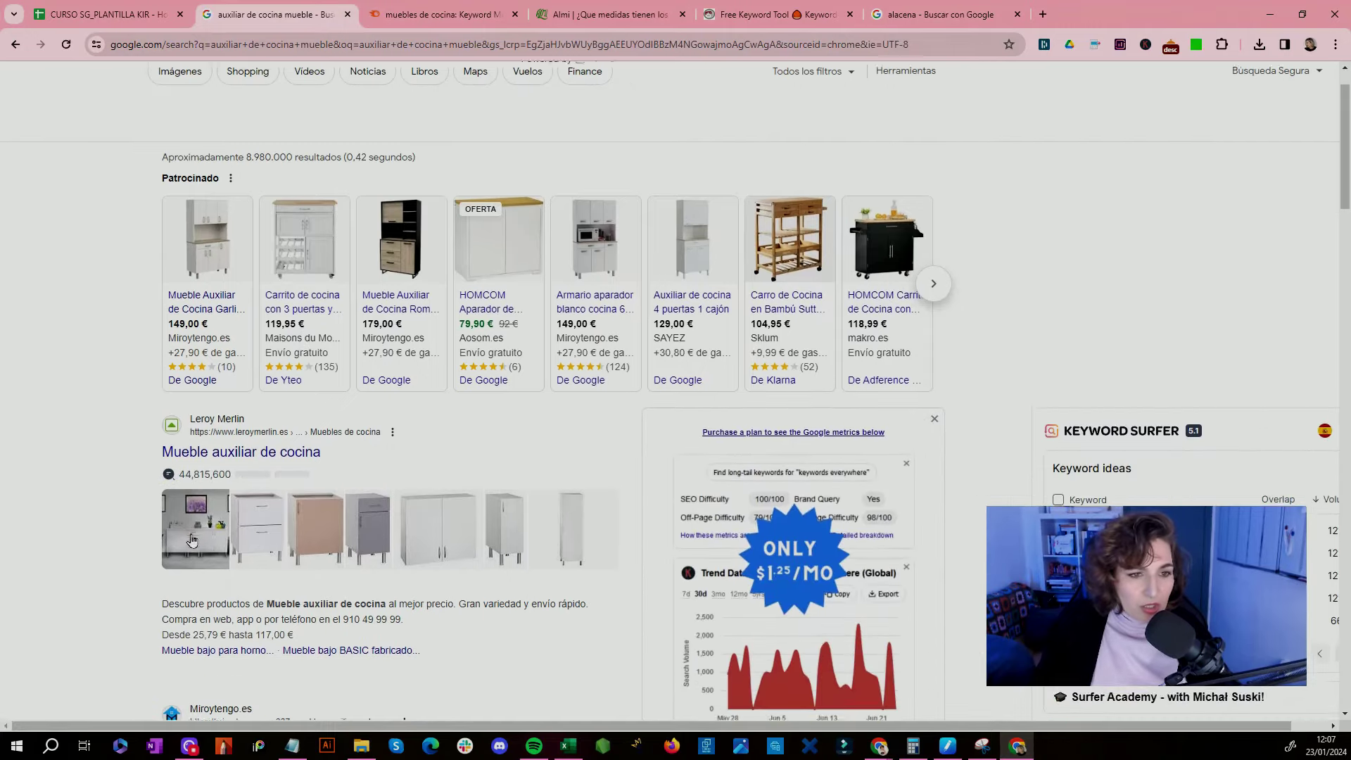
pyautogui.scroll(-1, 257, 454)
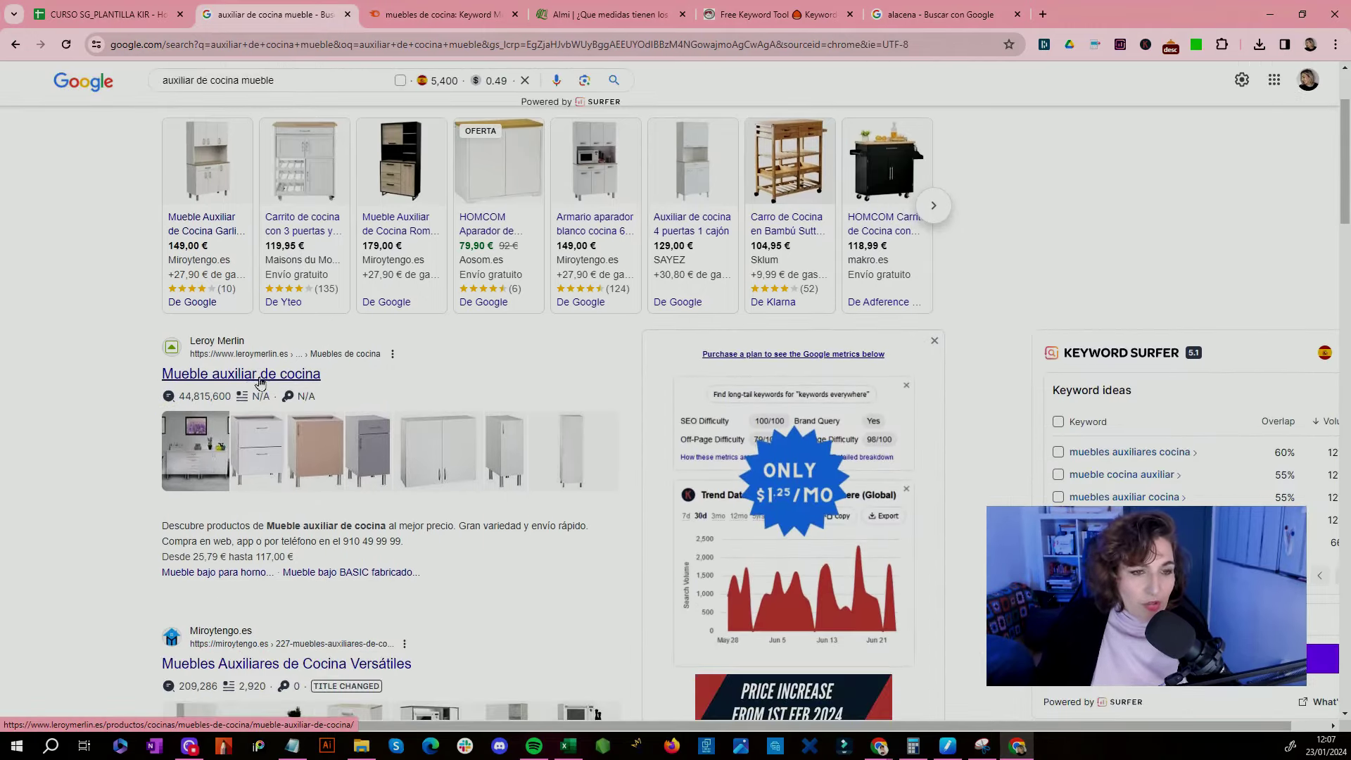
pyautogui.click(260, 380)
pyautogui.scroll(-6, 508, 526)
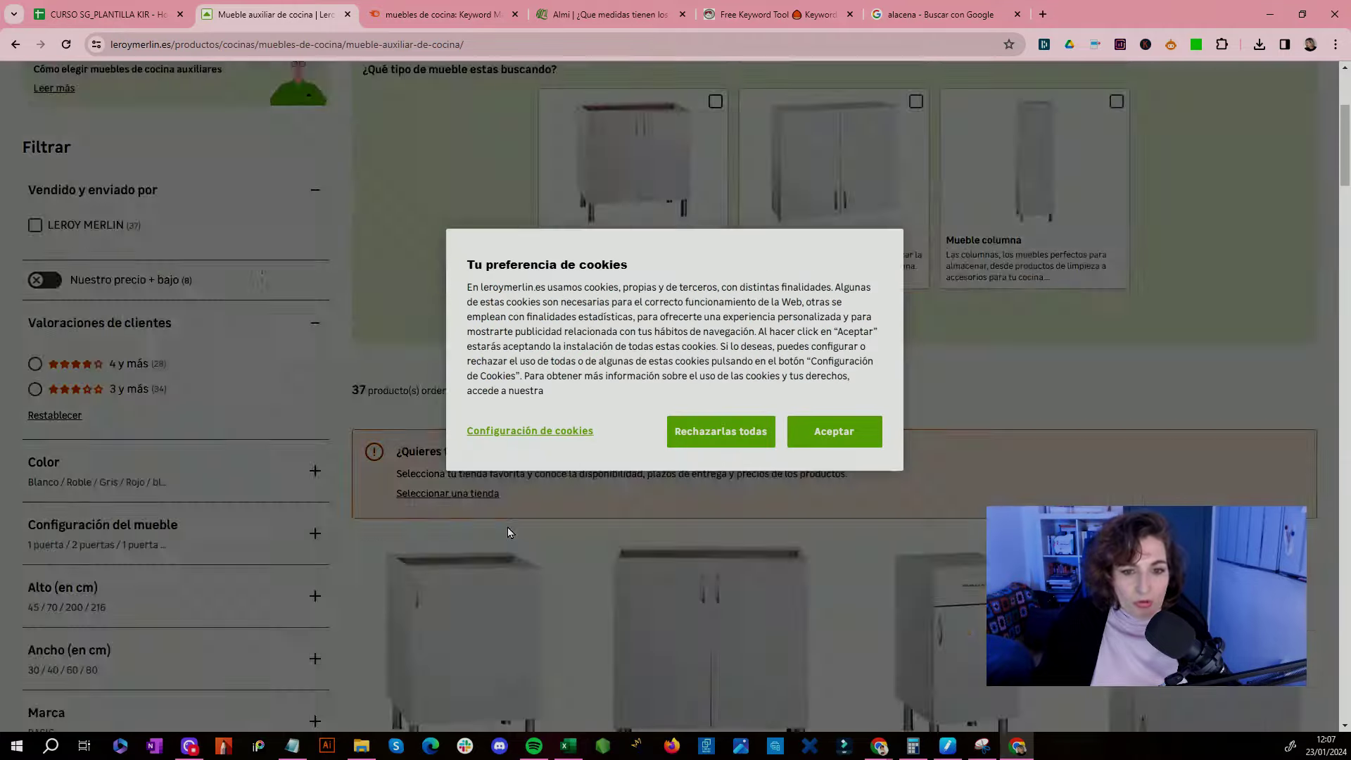
# Step: Return to the search results, open the Miroytengo result Muebles Auxiliares de Cocina Versátiles and examine what type of page it is
pyautogui.click(15, 44)
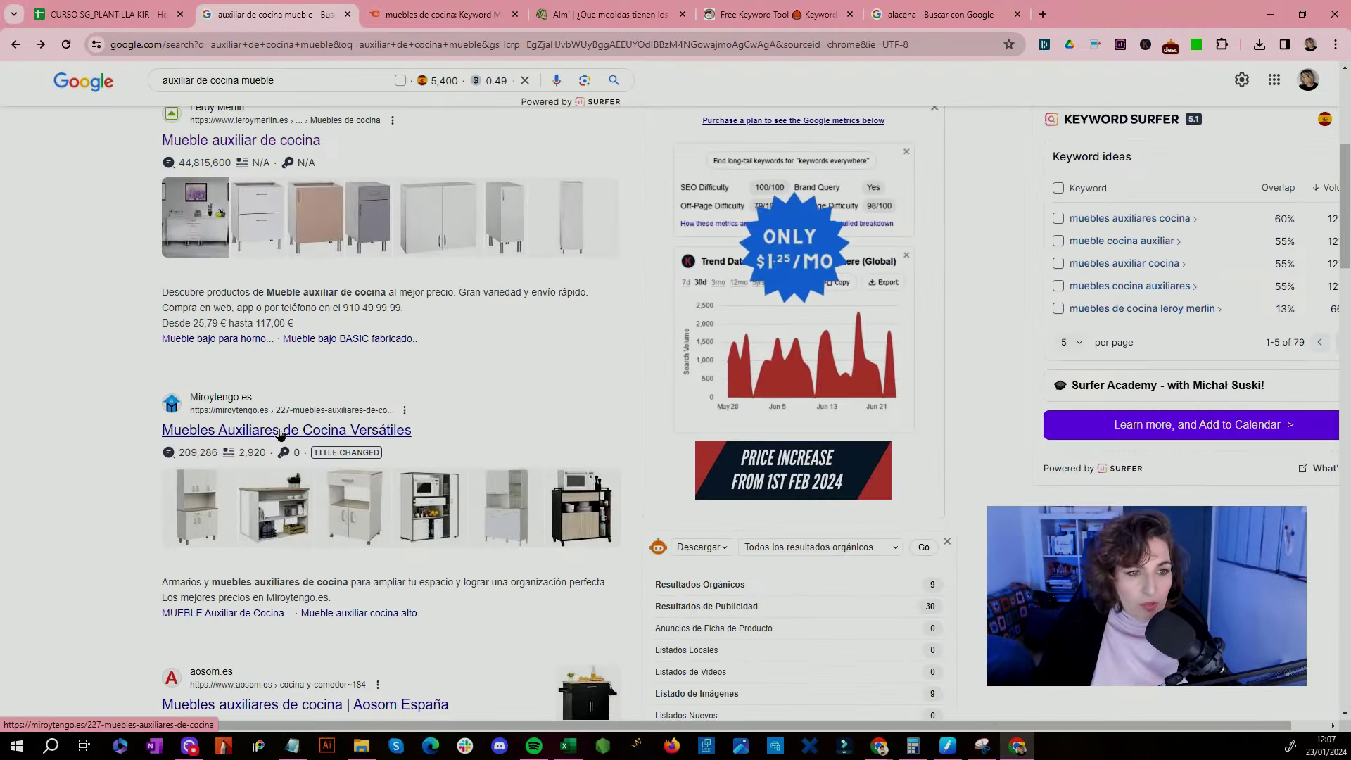
pyautogui.click(284, 431)
pyautogui.scroll(-5, 299, 422)
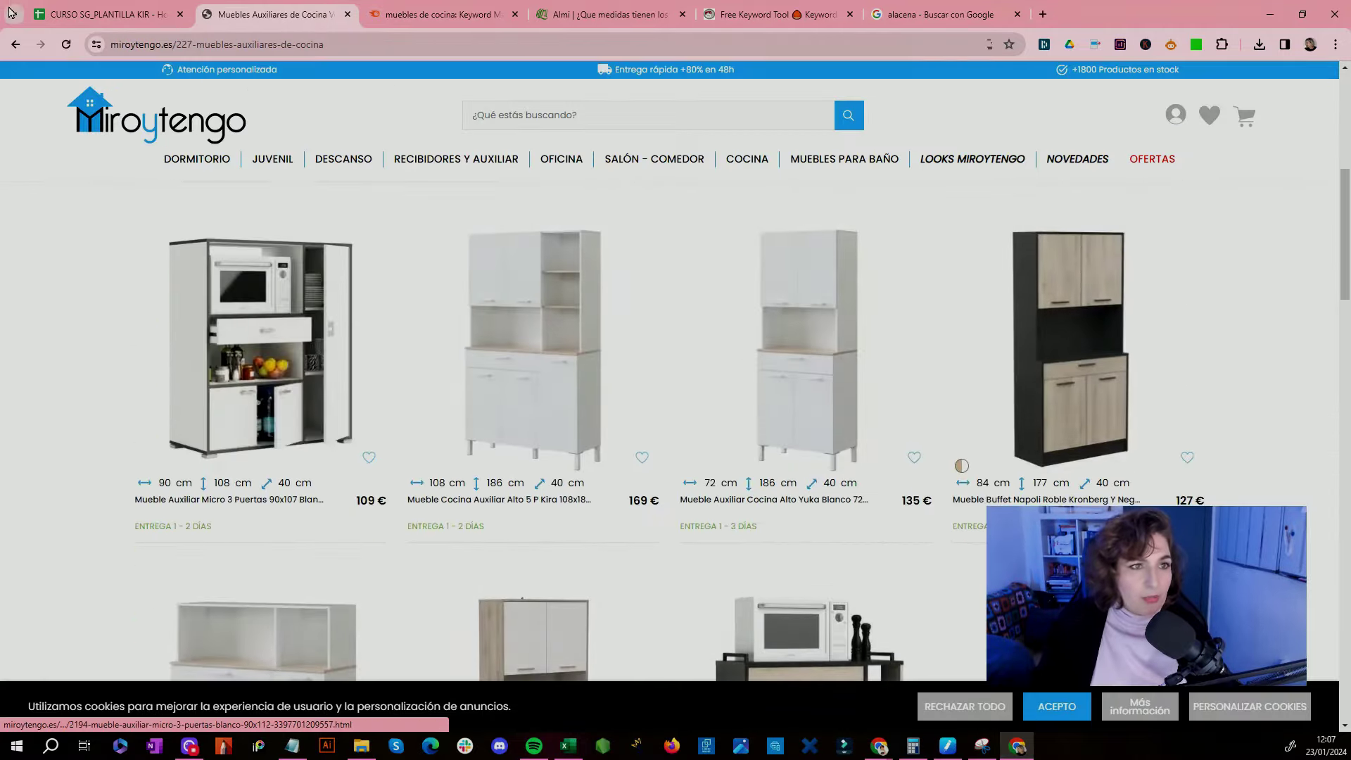
# Step: In the spreadsheet, set the page type of auxiliar de cocina mueble in row 3 to CATEGORÍA_TIPO
pyautogui.click(90, 15)
pyautogui.click(248, 226)
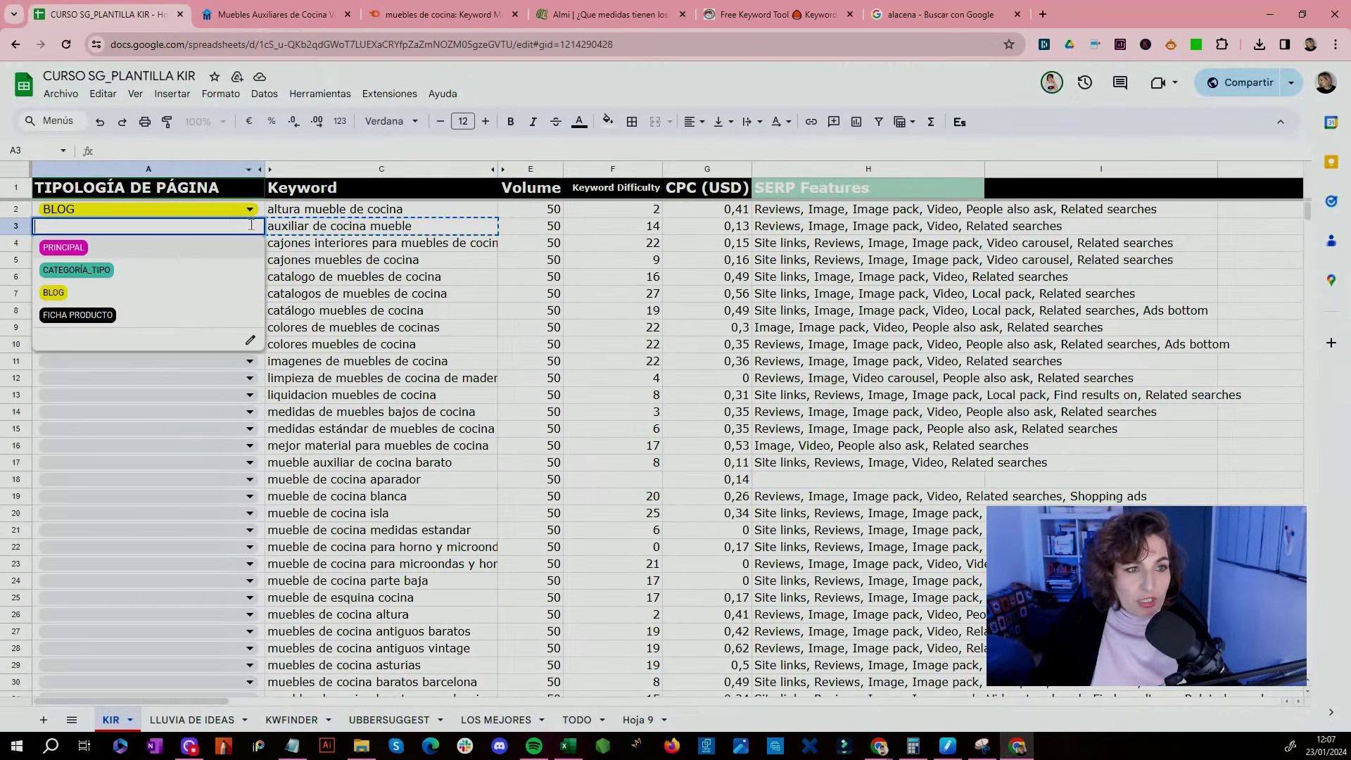
pyautogui.click(77, 269)
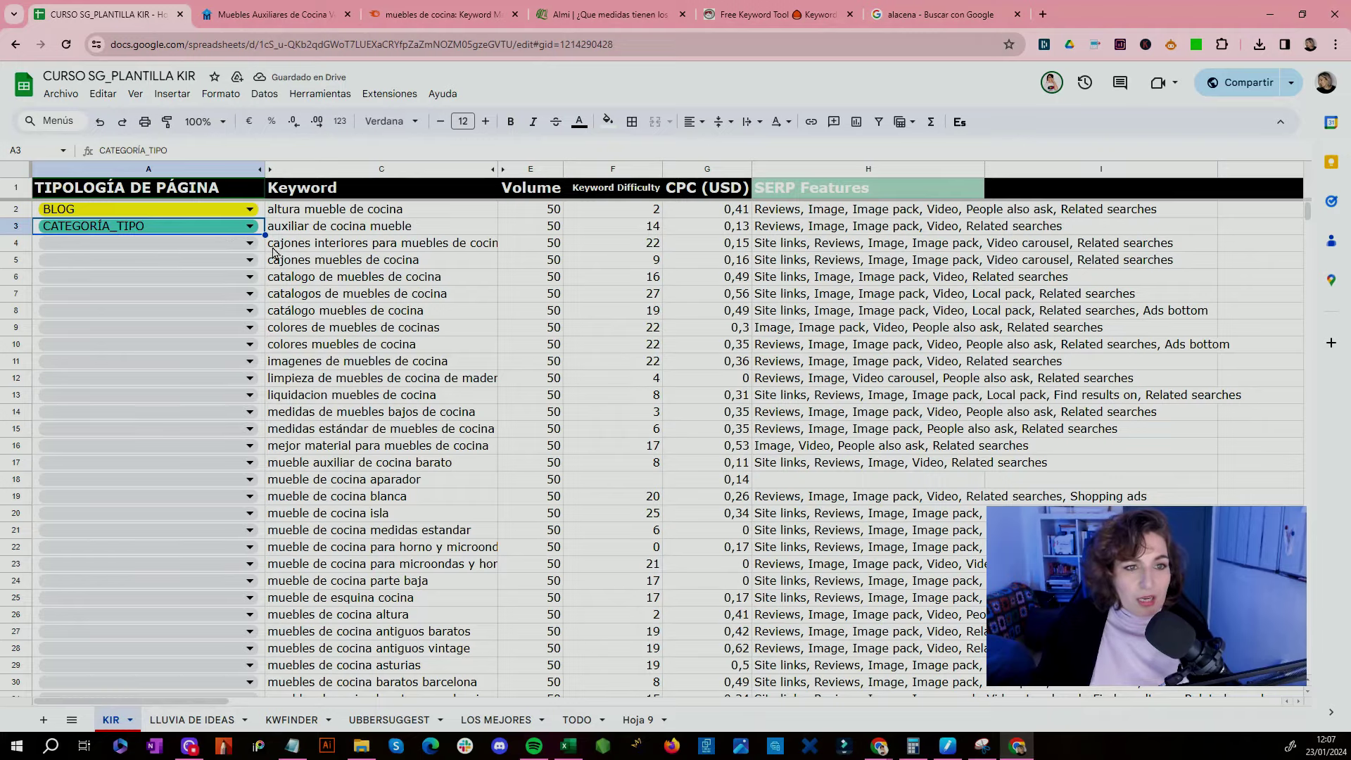
# Step: Search Google for the row 4 keyword, cajones interiores para muebles de cocina
pyautogui.click(296, 246)
pyautogui.hotkey('ctrl', 'Tab')
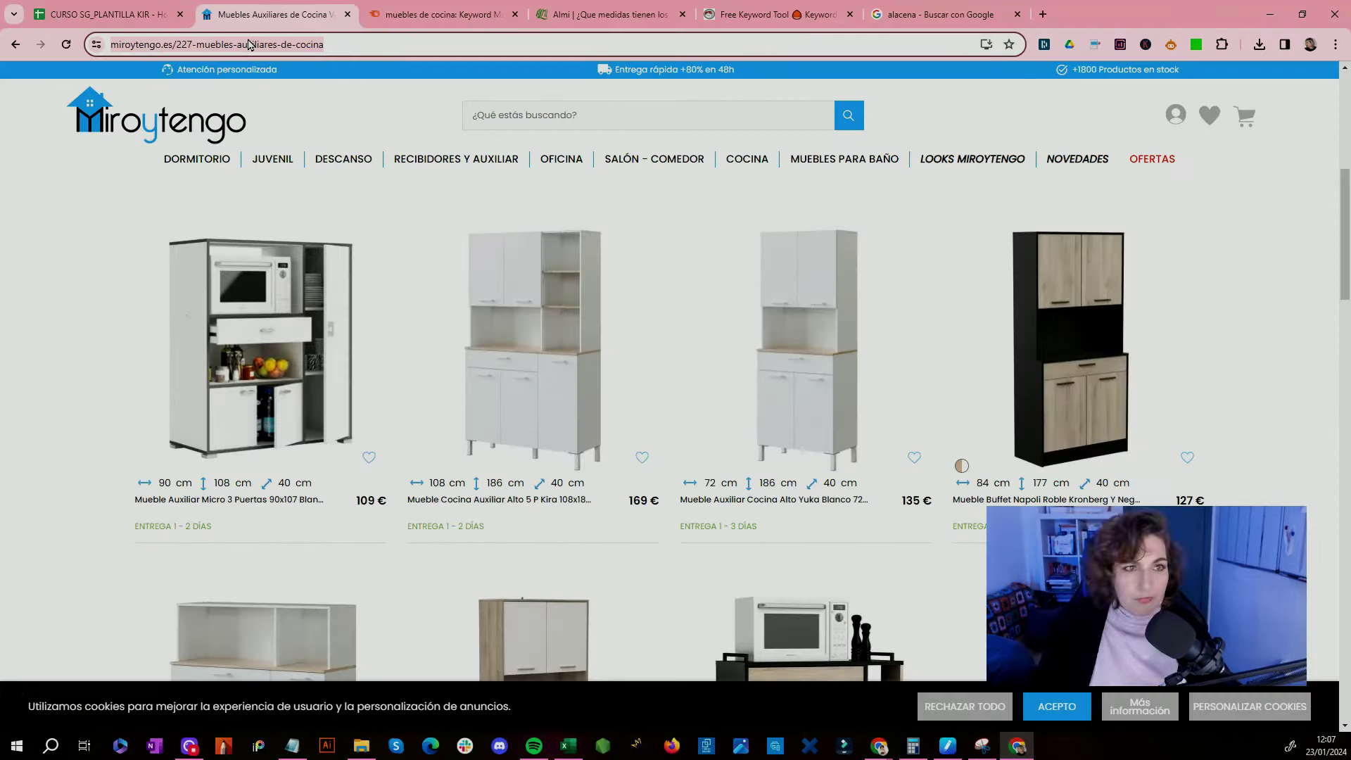
pyautogui.write('cajones interiores para muebles de cocina')
pyautogui.press('Return')
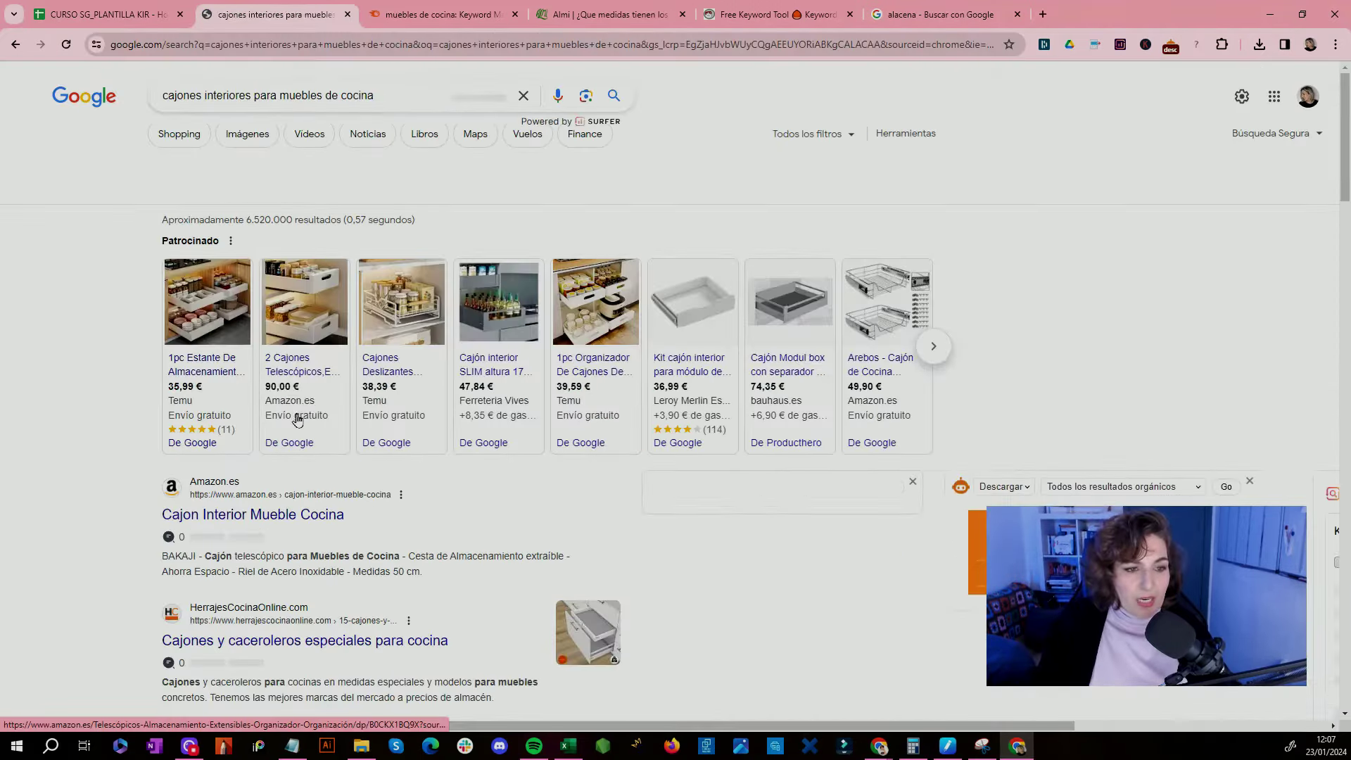
# Step: Examine the page types of the Amazon, HerrajesCocinaOnline and accesorioscocina results for cajones interiores para muebles de cocina, returning to the results after each
pyautogui.scroll(-2, 299, 432)
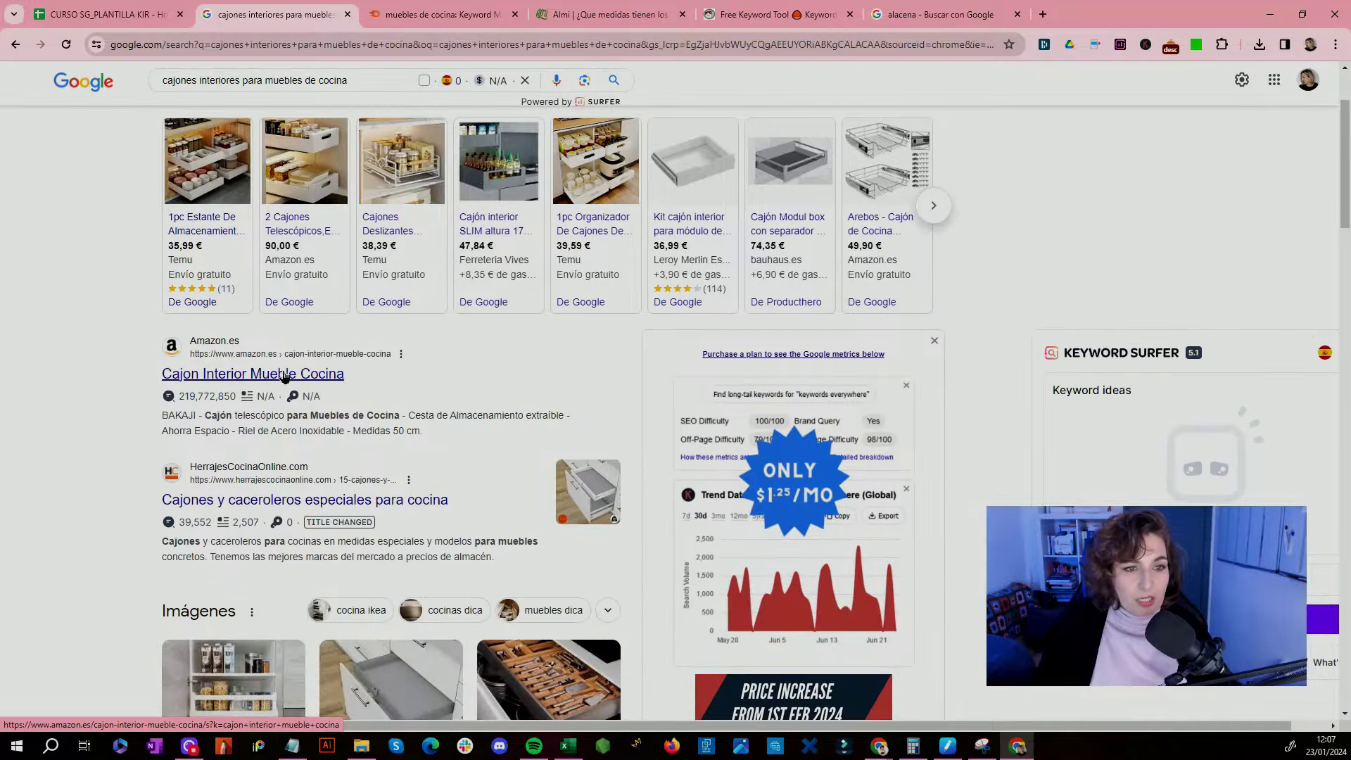
pyautogui.click(284, 374)
pyautogui.scroll(-8, 283, 377)
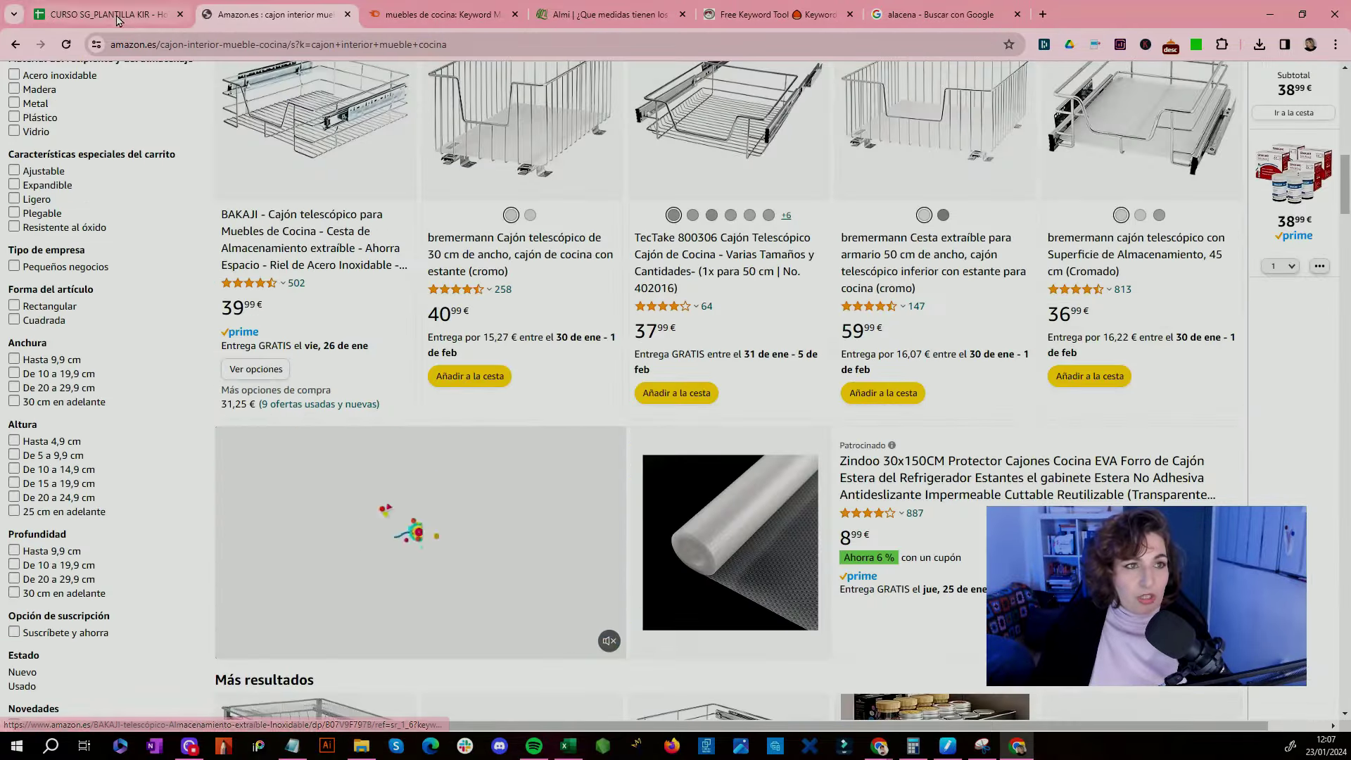
pyautogui.click(16, 44)
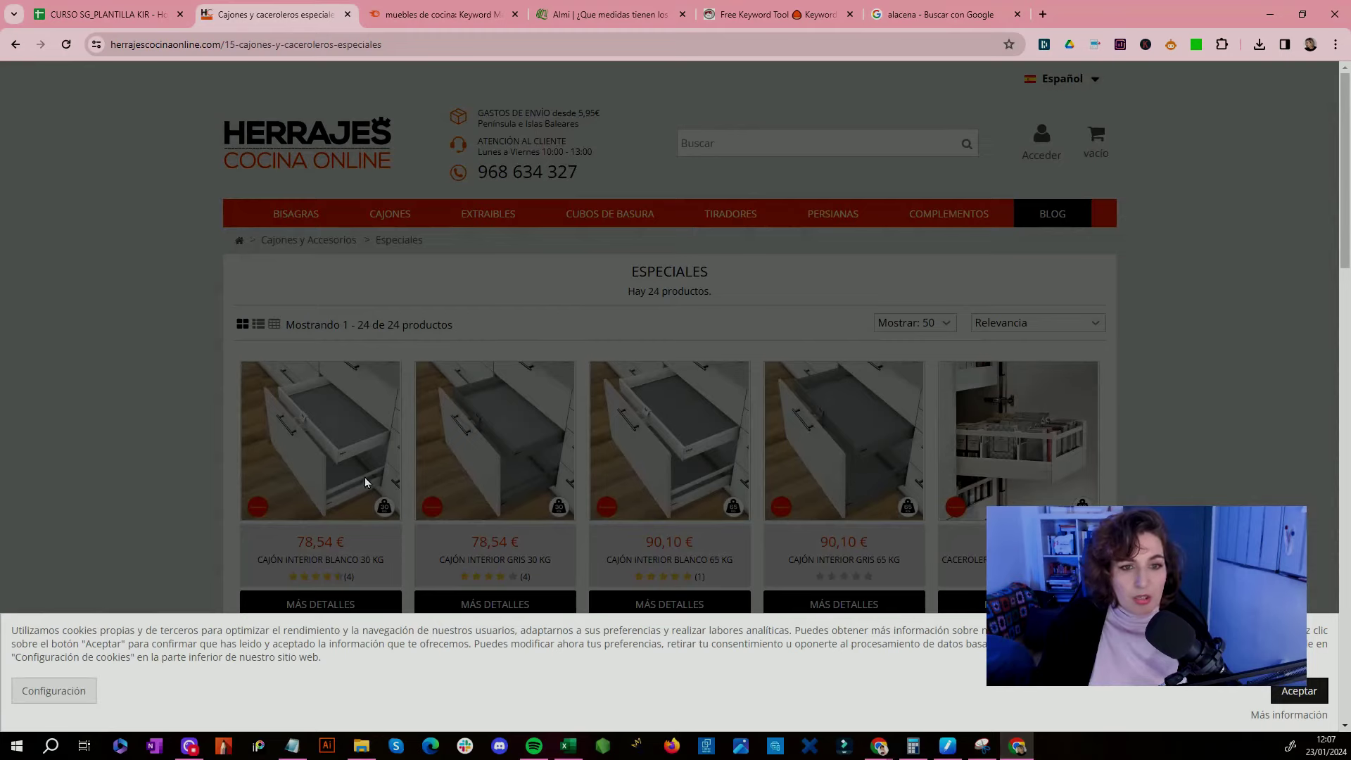
pyautogui.click(16, 44)
pyautogui.scroll(-4, 307, 420)
pyautogui.click(307, 420)
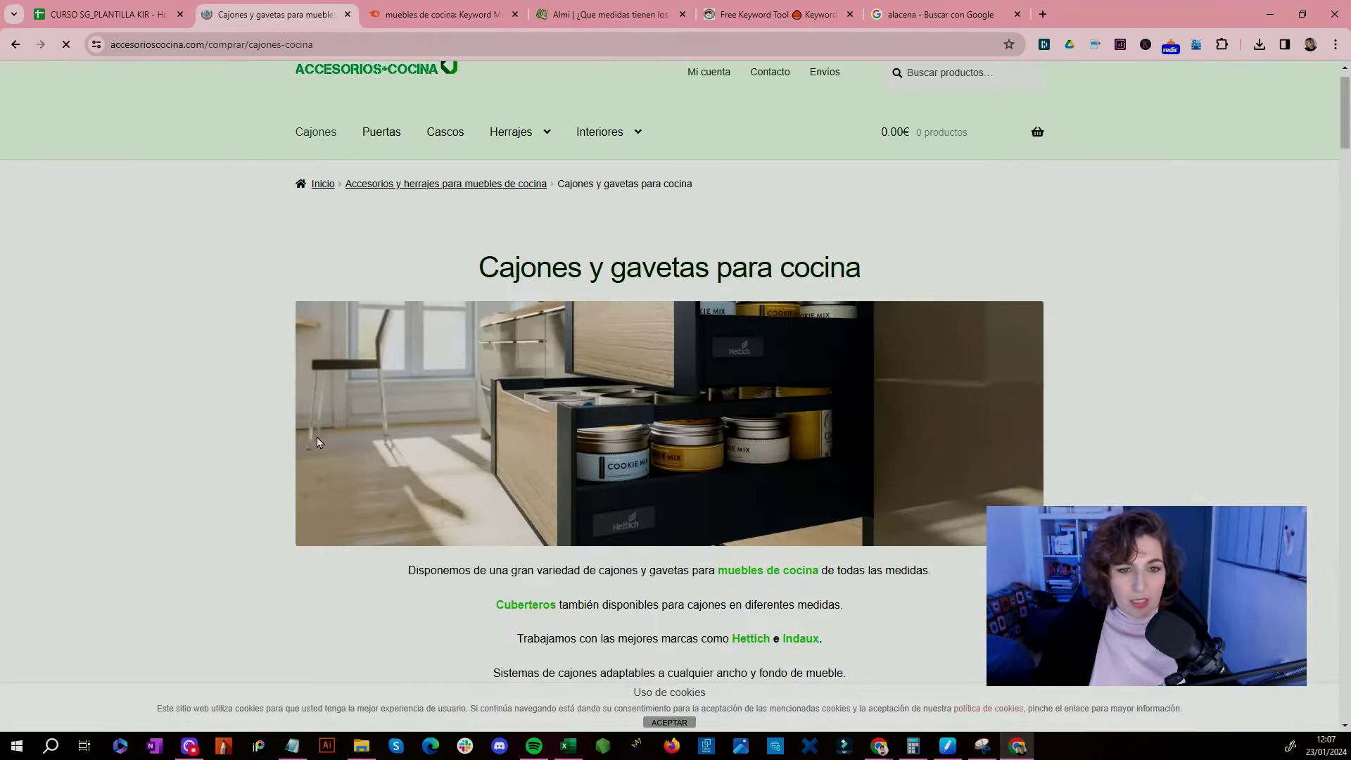
pyautogui.scroll(-5, 323, 438)
pyautogui.hotkey('alt', 'Left')
# Step: In the spreadsheet, set the page type of cajones interiores para muebles de cocina in row 4 to CATEGORÍA_TIPO
pyautogui.click(106, 14)
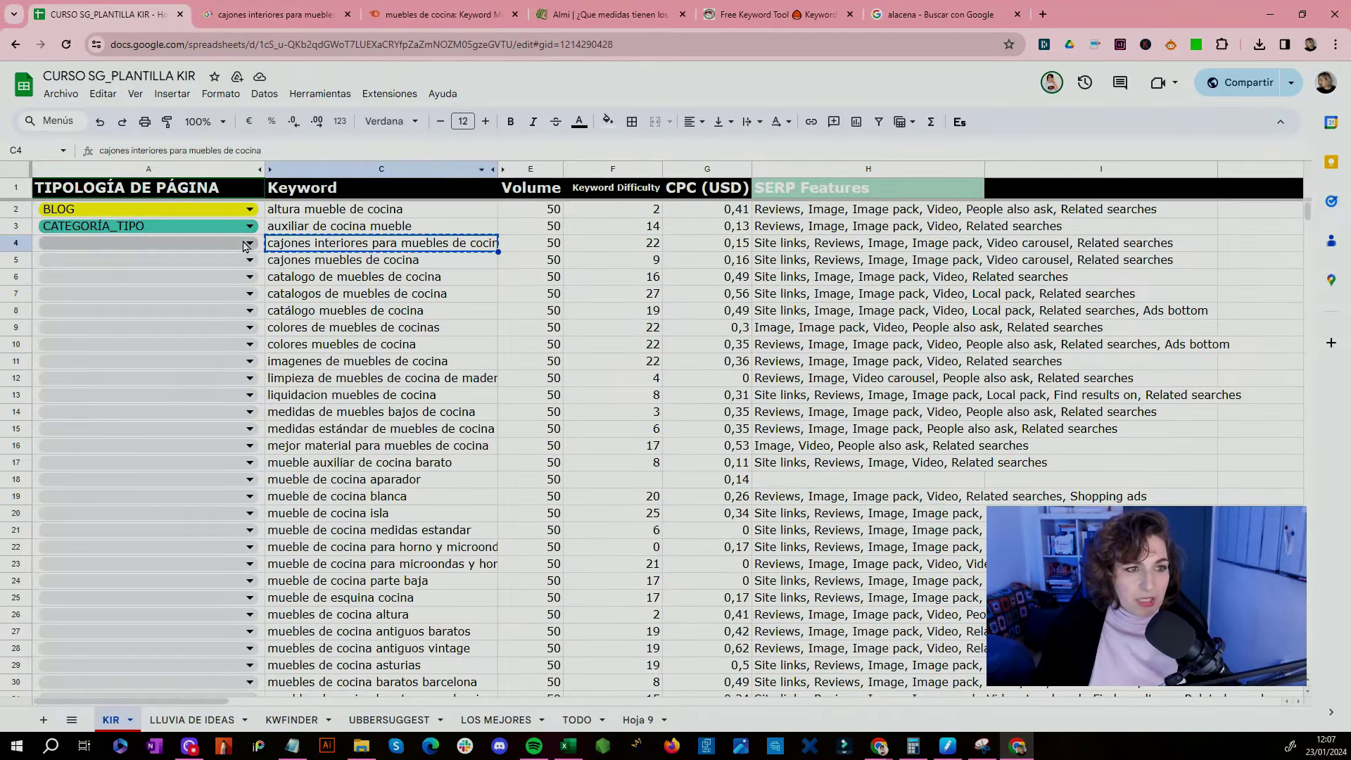
pyautogui.doubleClick(148, 243)
pyautogui.click(154, 284)
# Step: Search Google for the row 5 keyword, cajones muebles de cocina, to compare its results with the row 4 keyword's
pyautogui.click(415, 260)
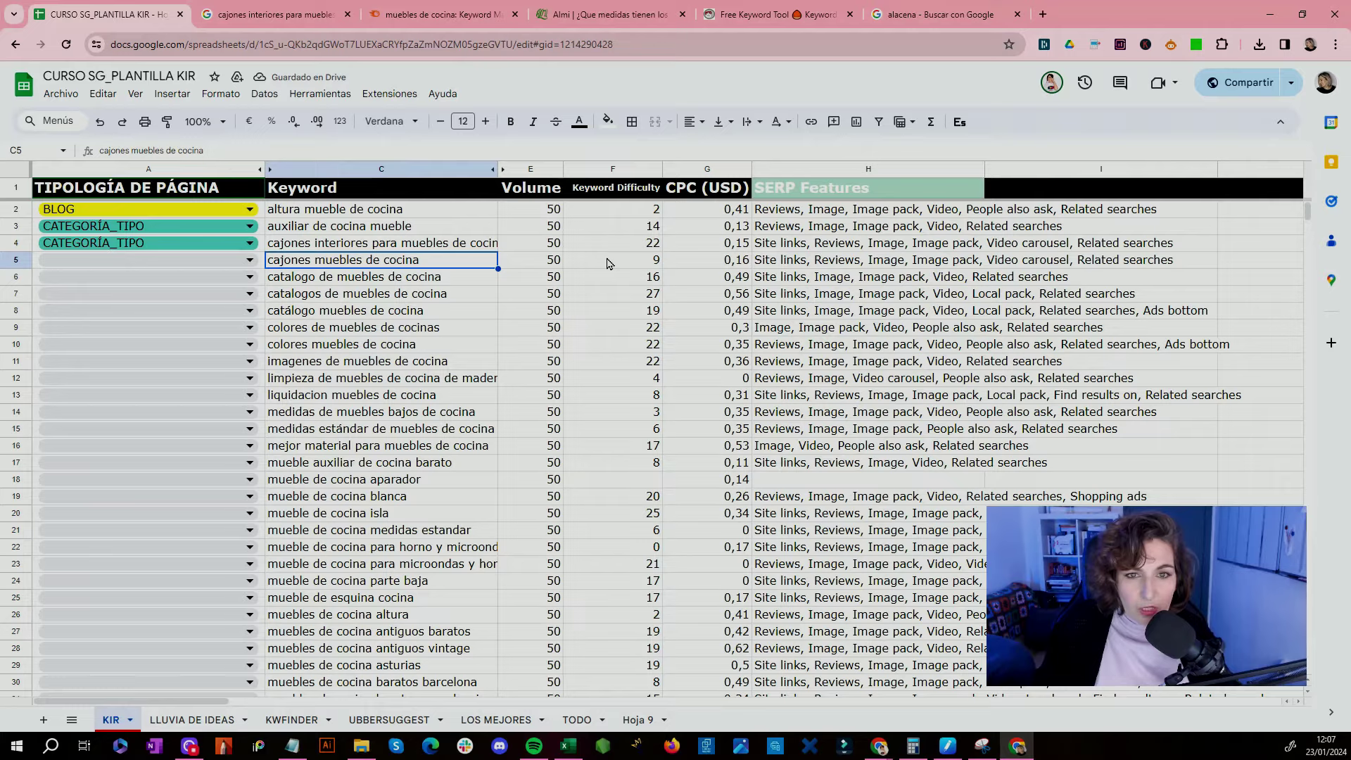
pyautogui.click(443, 246)
pyautogui.click(424, 266)
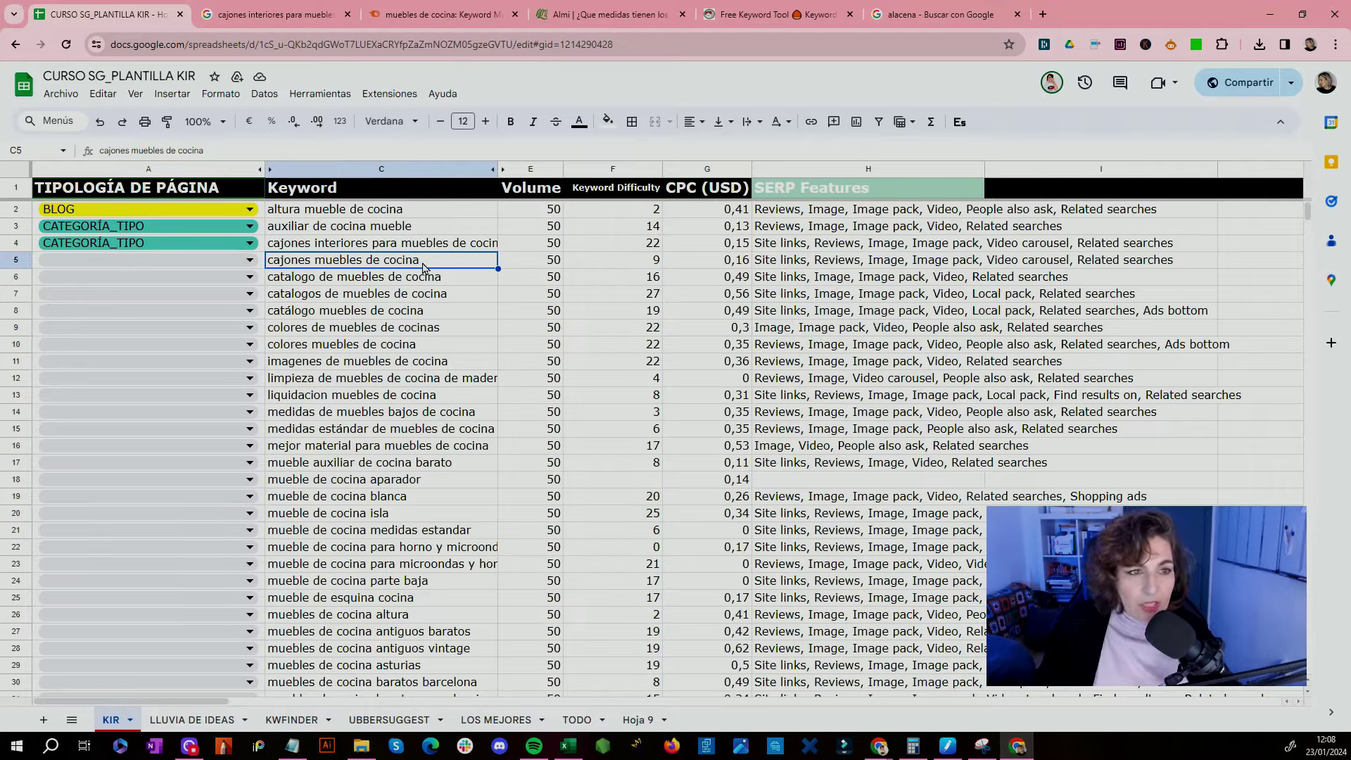
pyautogui.click(269, 8)
pyautogui.click(264, 44)
pyautogui.write('cajones muebles de cocina')
pyautogui.press('Return')
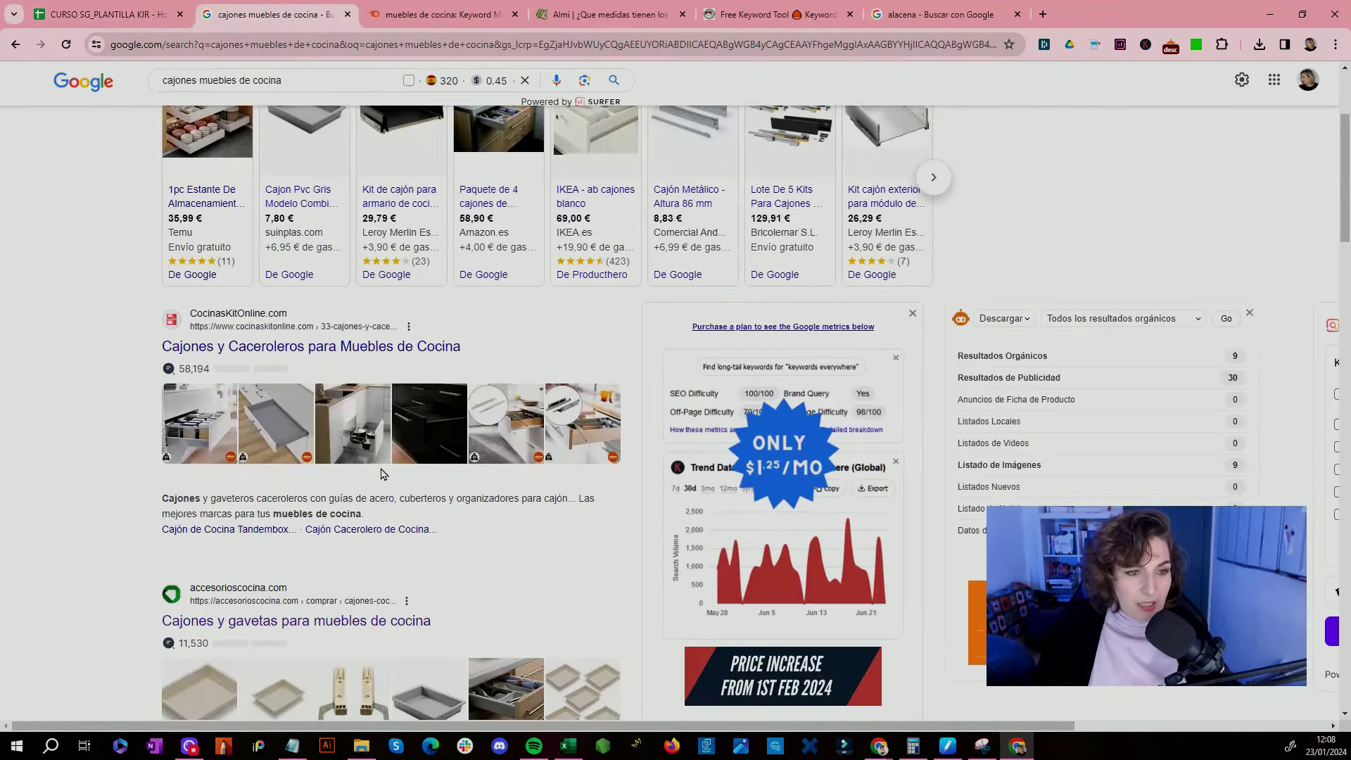
# Step: Back in the spreadsheet, compare the volume, difficulty and CPC of cajones muebles de cocina with those of the neighbouring keywords
pyautogui.hotkey('ctrl', 'shift', 'Tab')
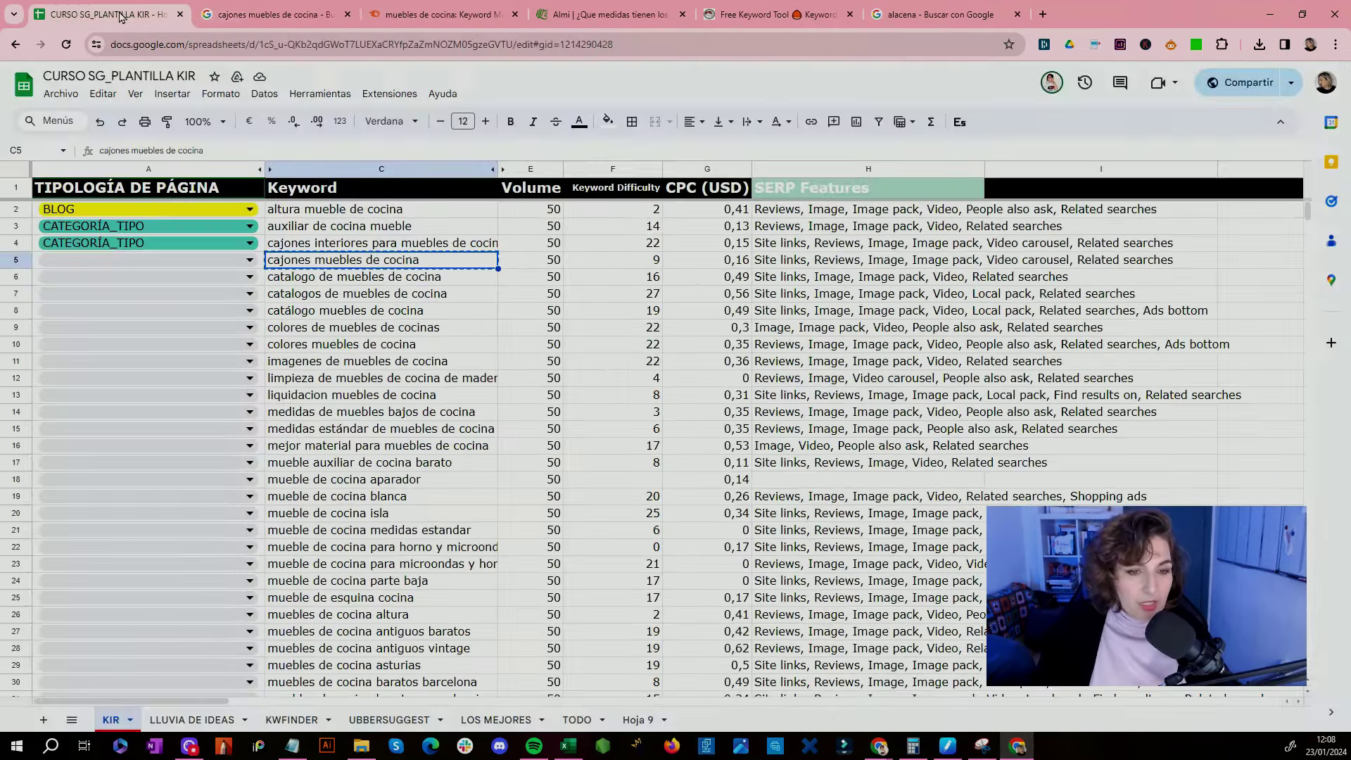
pyautogui.click(541, 279)
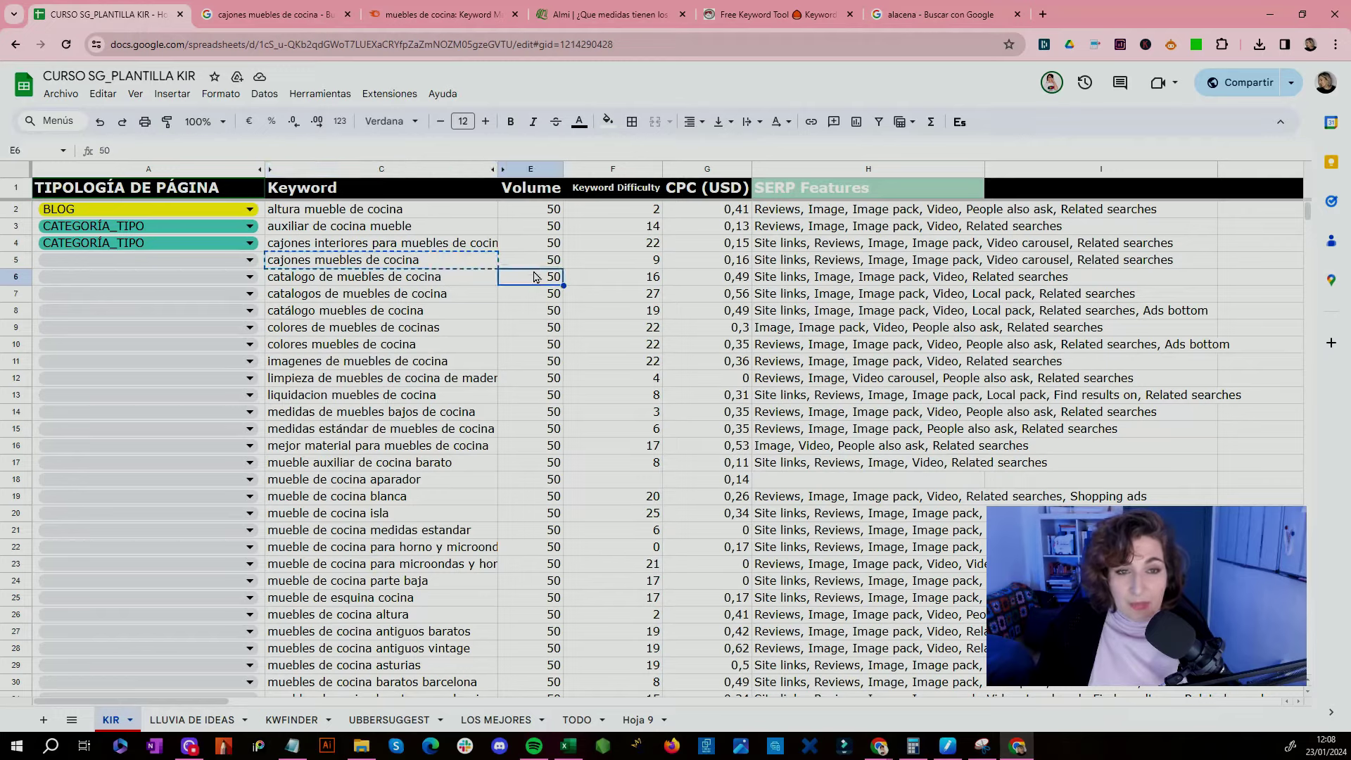
pyautogui.click(621, 281)
pyautogui.press('Up')
pyautogui.press('Up')
pyautogui.click(705, 263)
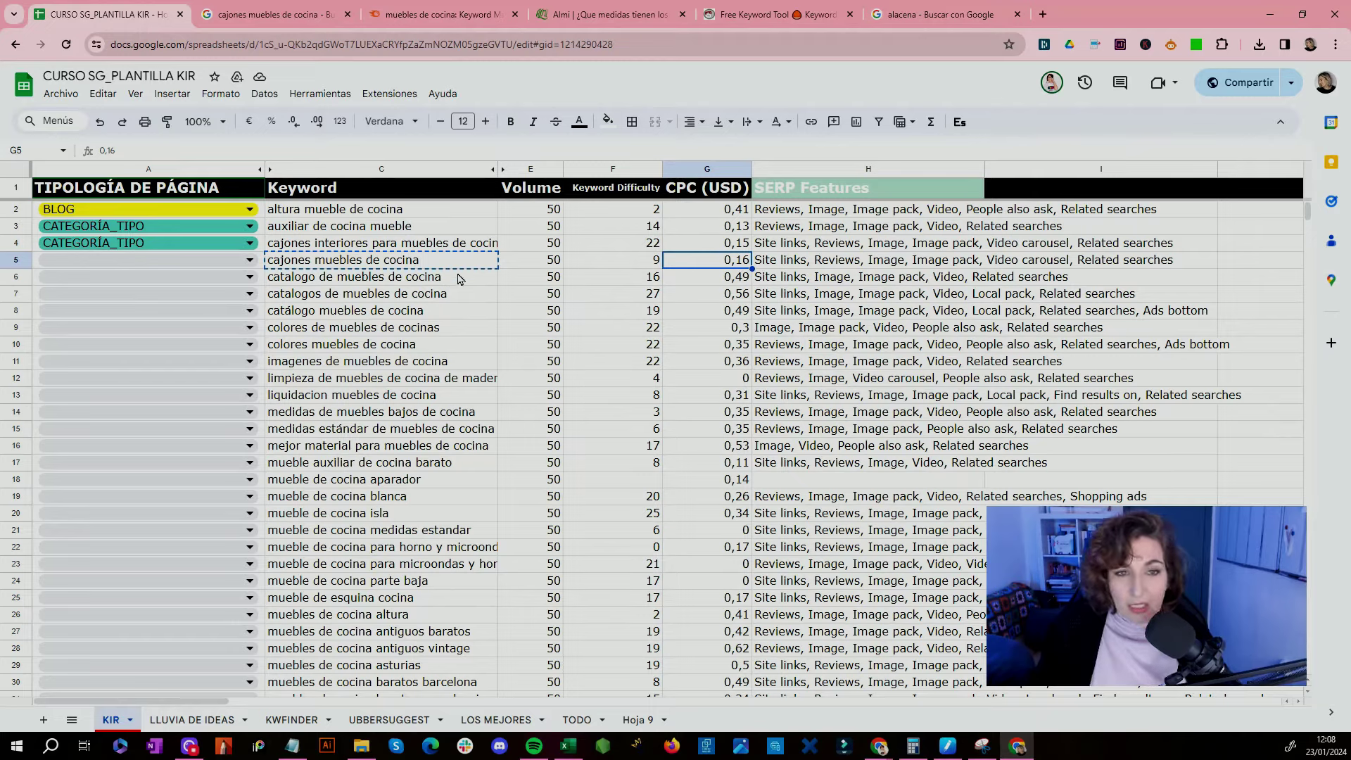
pyautogui.click(521, 265)
pyautogui.click(522, 282)
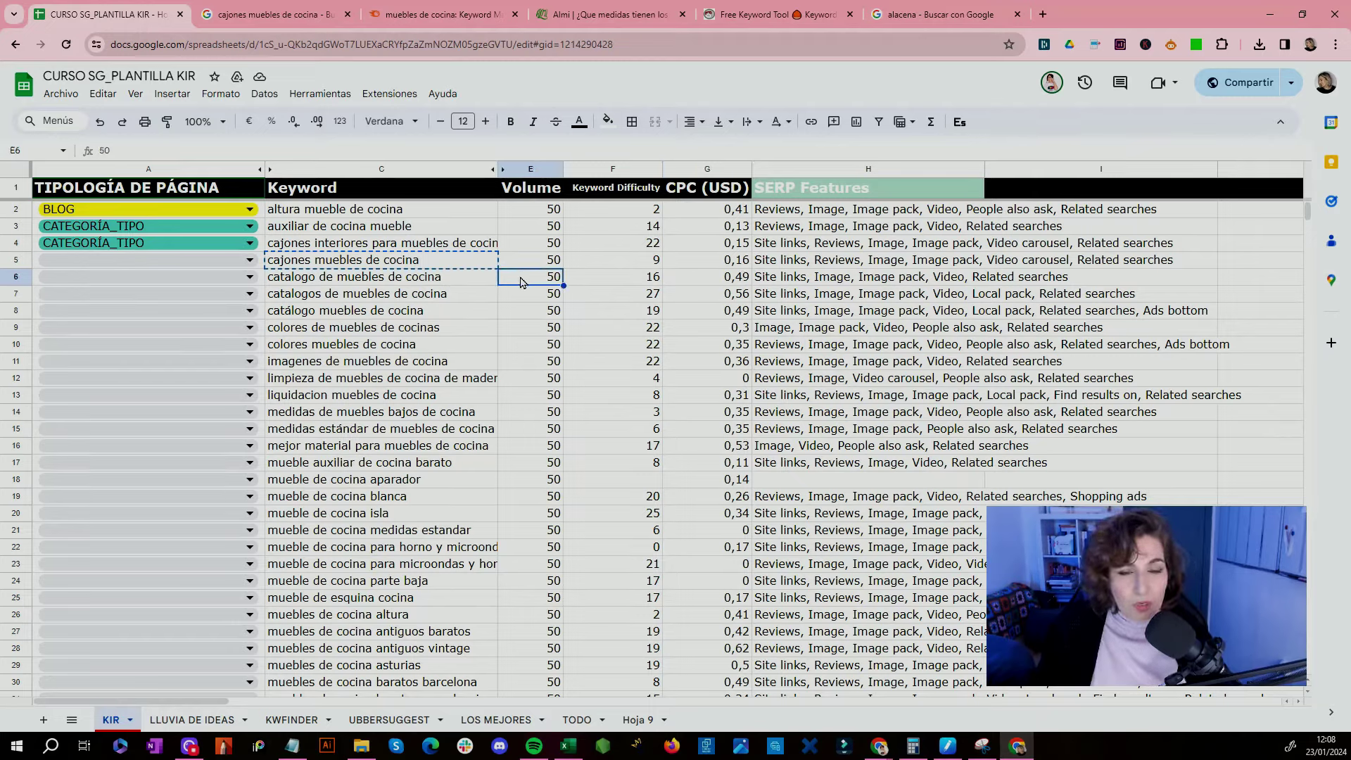
# Step: Delete row 5, which holds the similar keyword cajones muebles de cocina
pyautogui.click(433, 282)
pyautogui.click(422, 260)
pyautogui.rightClick(15, 260)
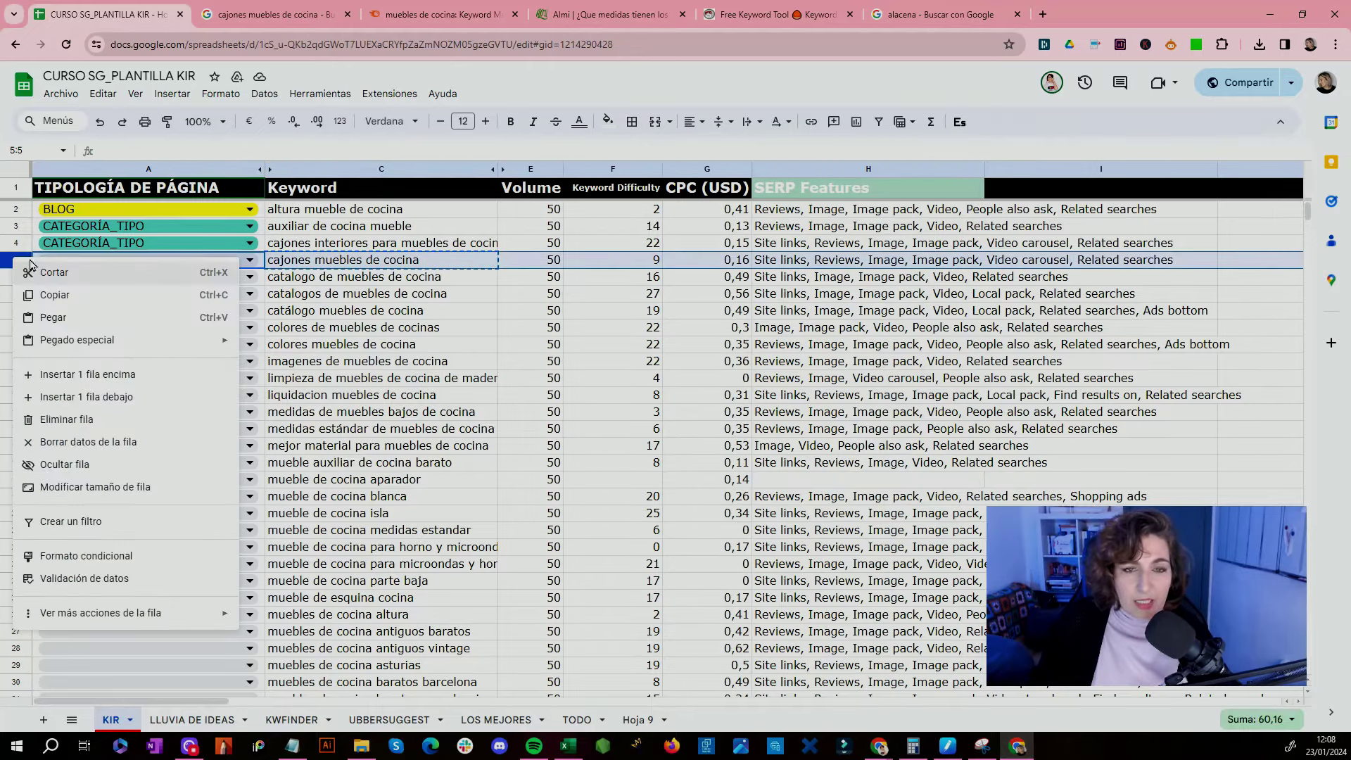
pyautogui.click(83, 420)
# Step: Delete row 6 with catalogos de muebles de cocina, keeping the singular keyword catalogo de muebles de cocina
pyautogui.click(396, 265)
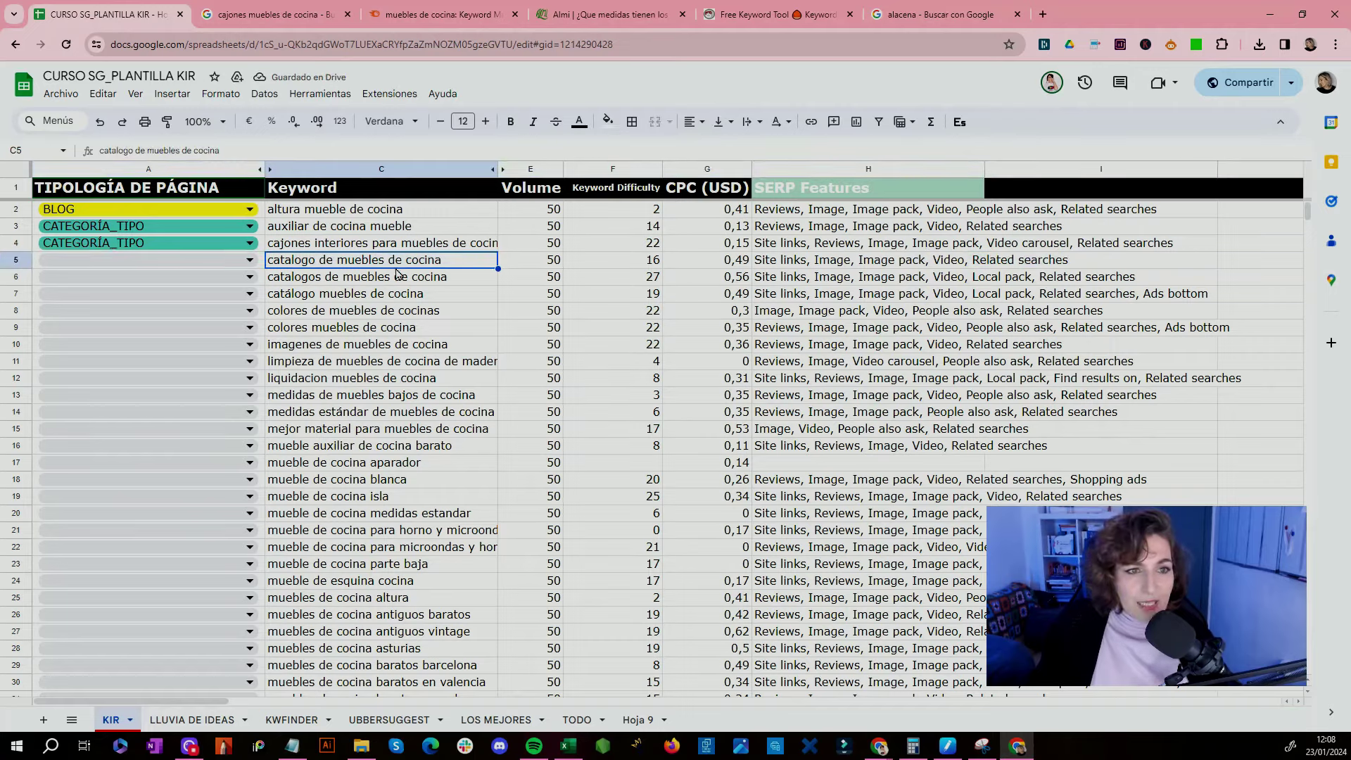
pyautogui.click(397, 284)
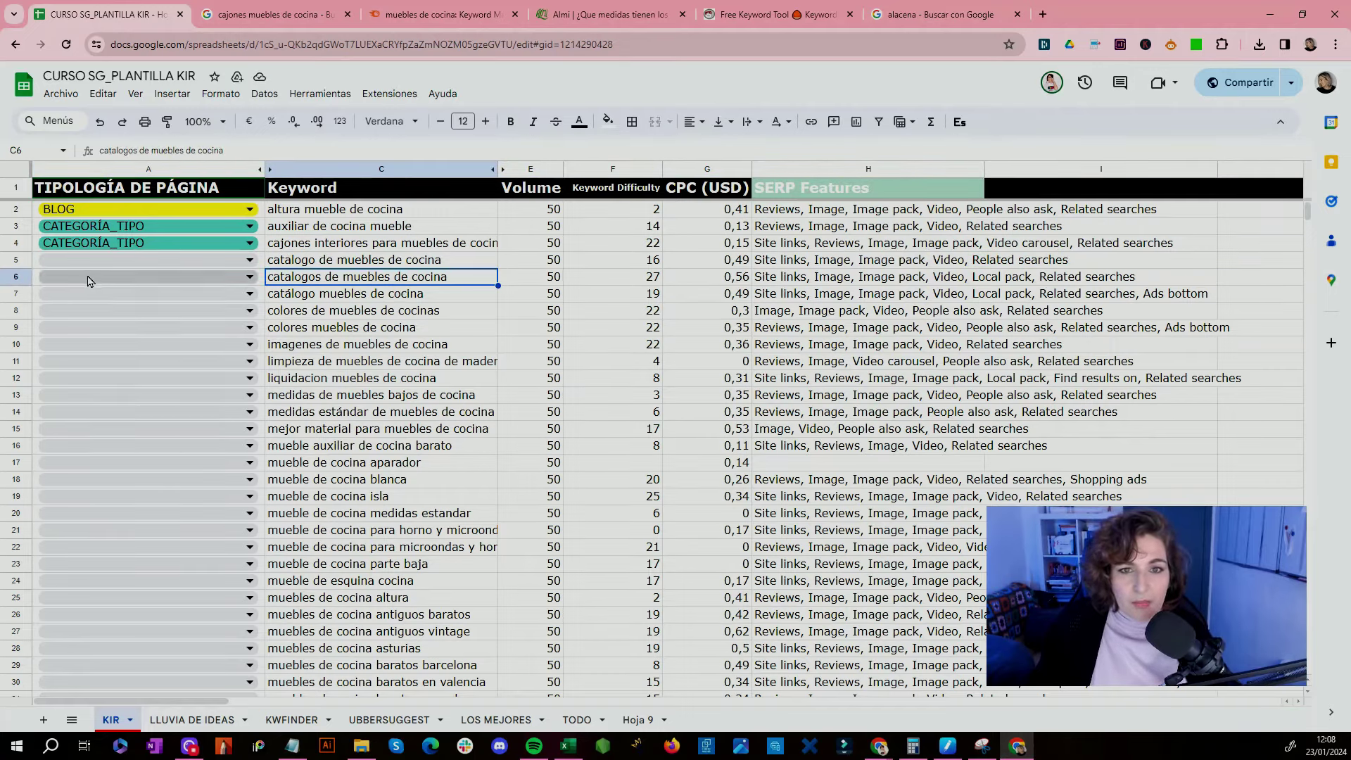
pyautogui.click(15, 276)
pyautogui.rightClick(16, 277)
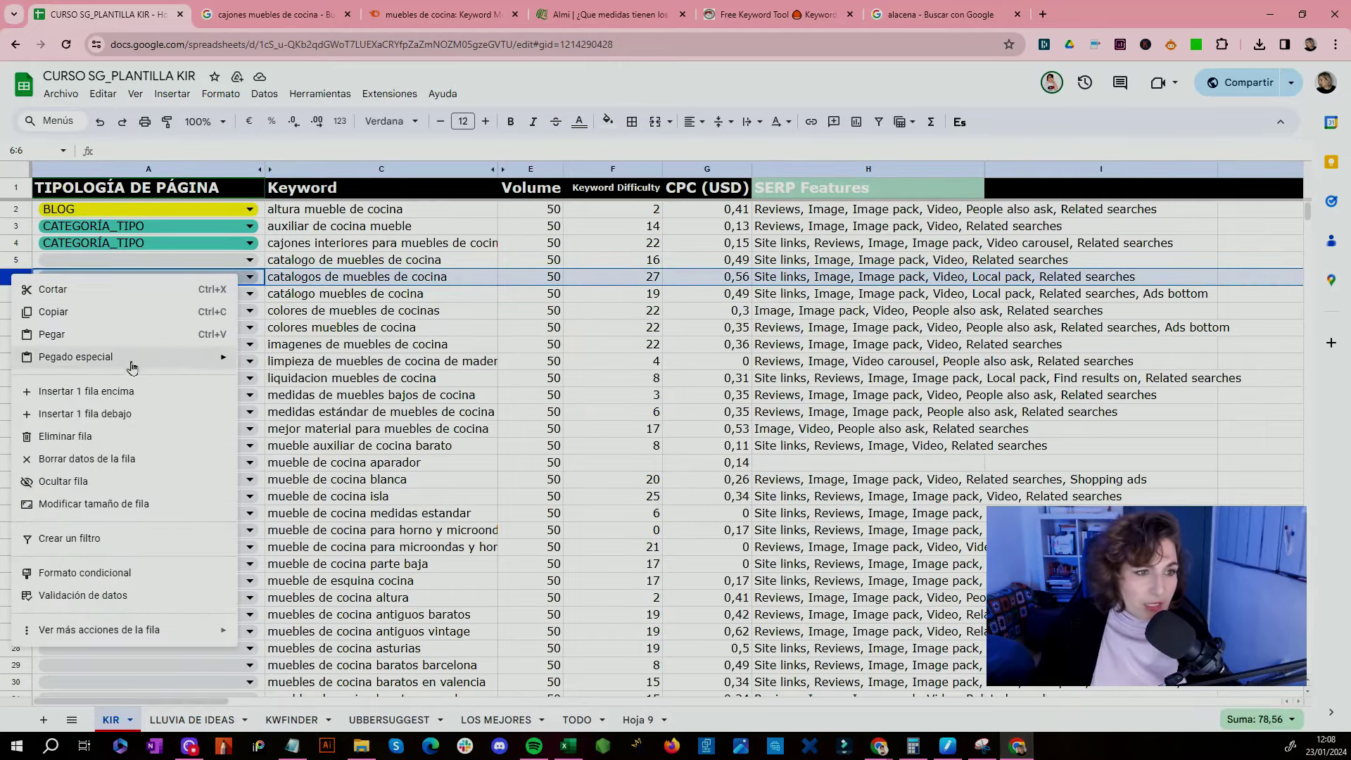
pyautogui.click(65, 436)
# Step: Delete the row of the accented variant catálogo muebles de cocina in row 6
pyautogui.click(361, 278)
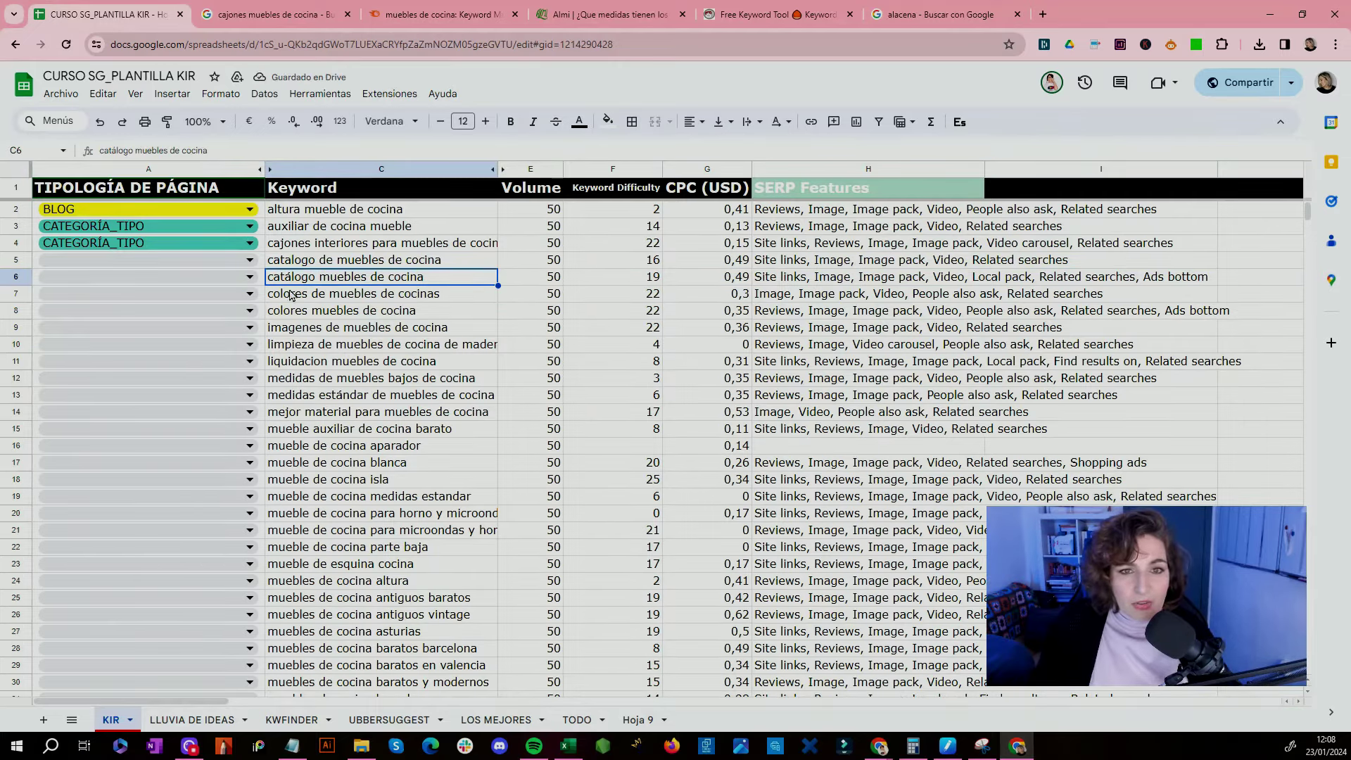
pyautogui.click(16, 281)
pyautogui.rightClick(15, 282)
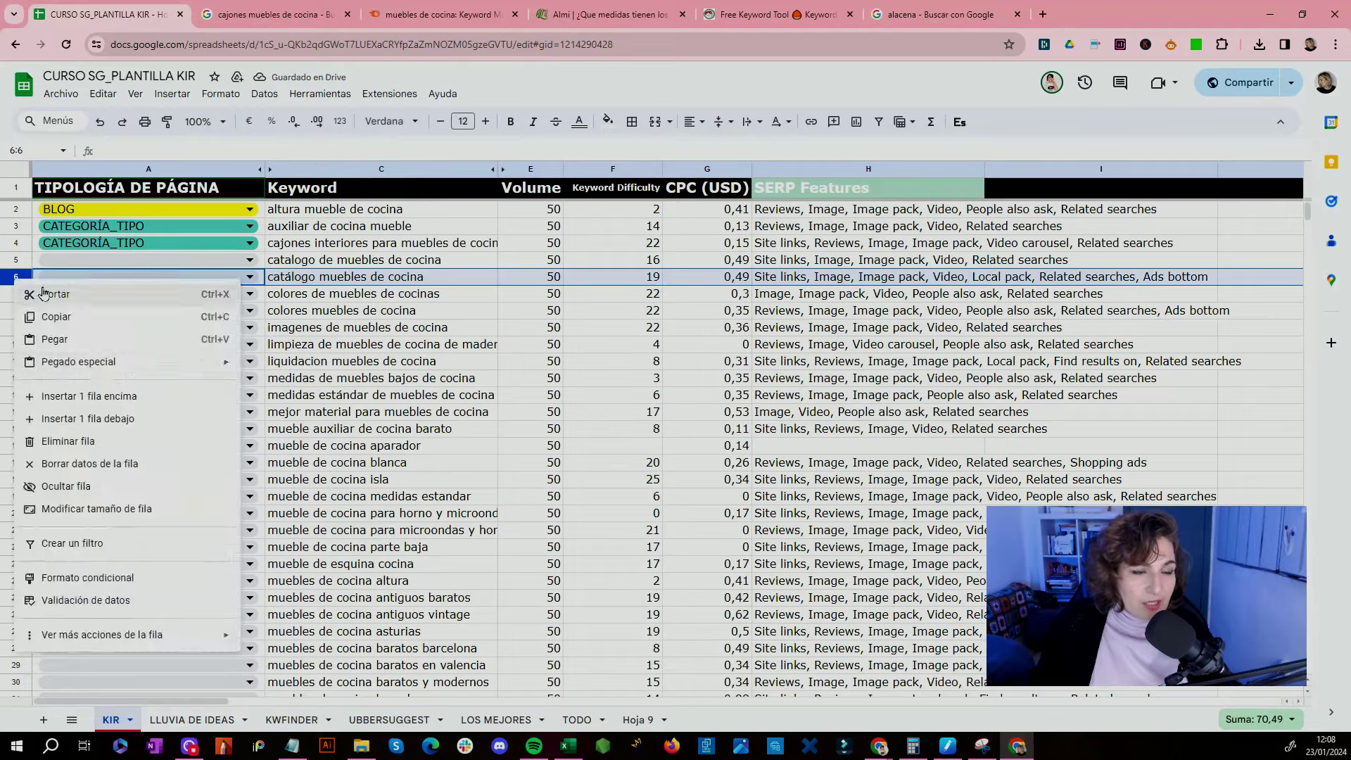
pyautogui.click(65, 436)
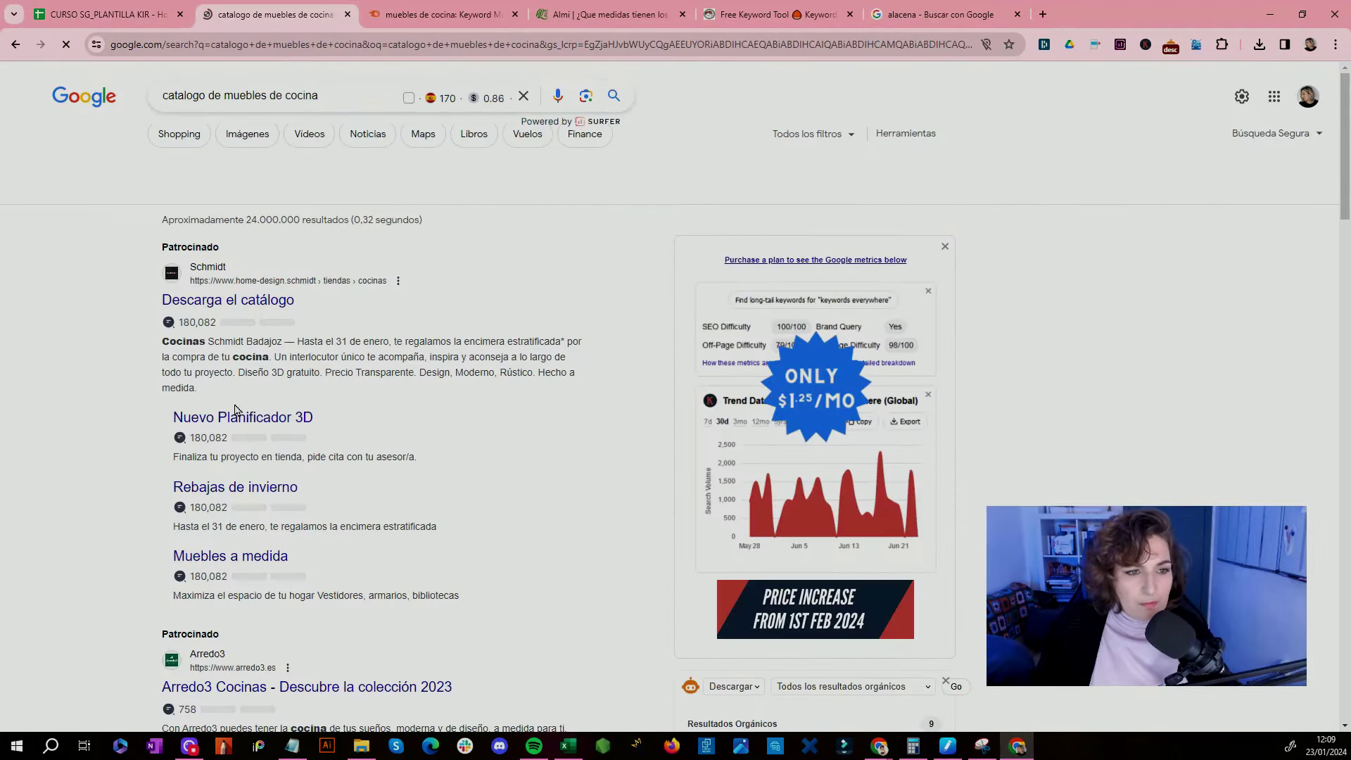
# Step: Examine the page types ranking for catalogo de muebles de cocina, opening the CocinasKitOnline and El Corte Inglés catalogue results
pyautogui.scroll(-8, 222, 403)
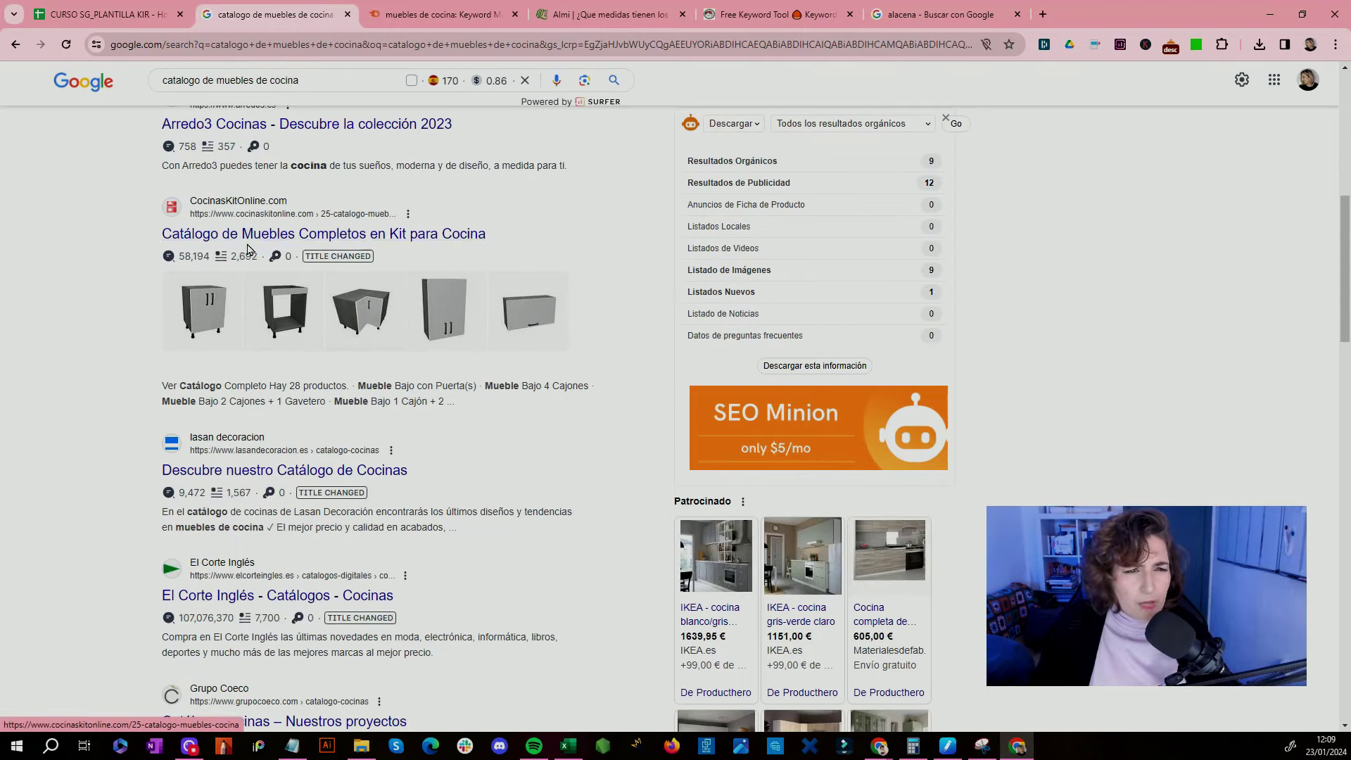
pyautogui.scroll(-5, 822, 450)
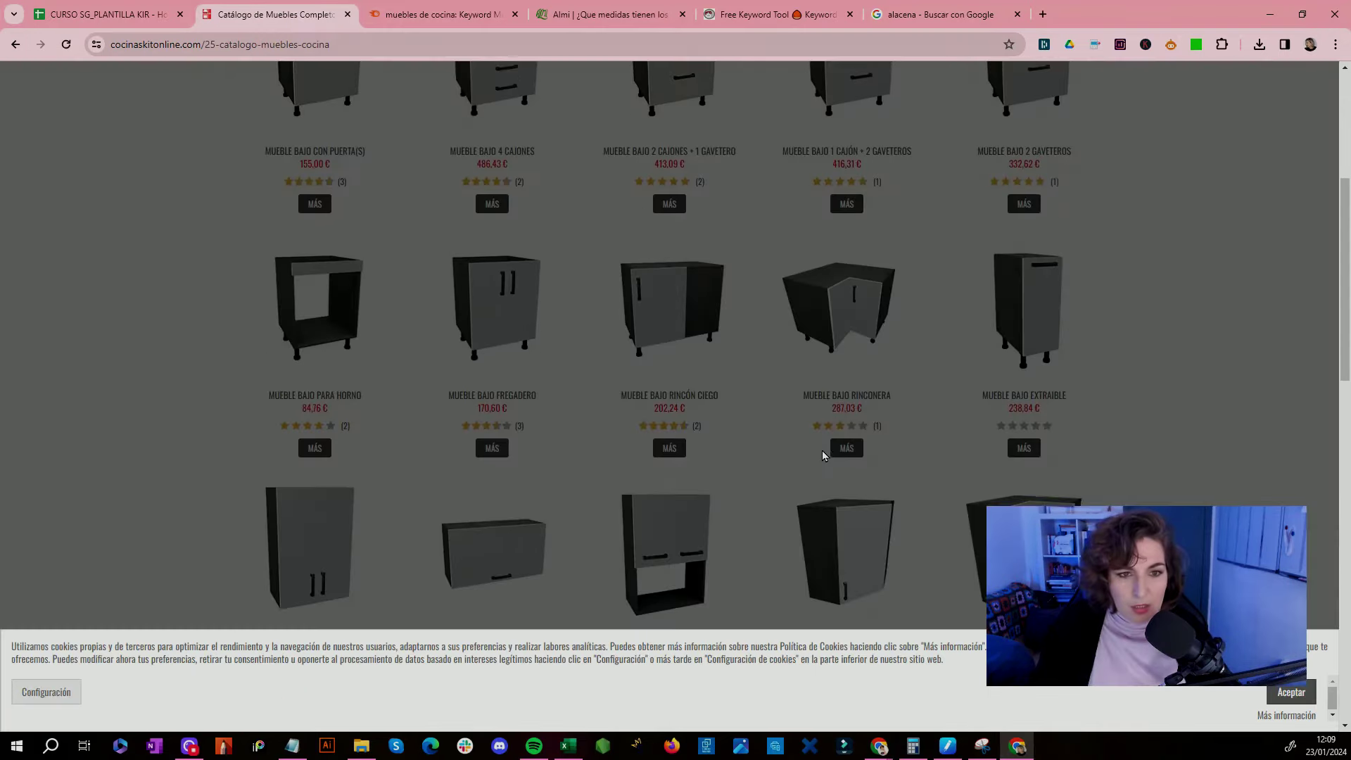
pyautogui.scroll(-12, 816, 446)
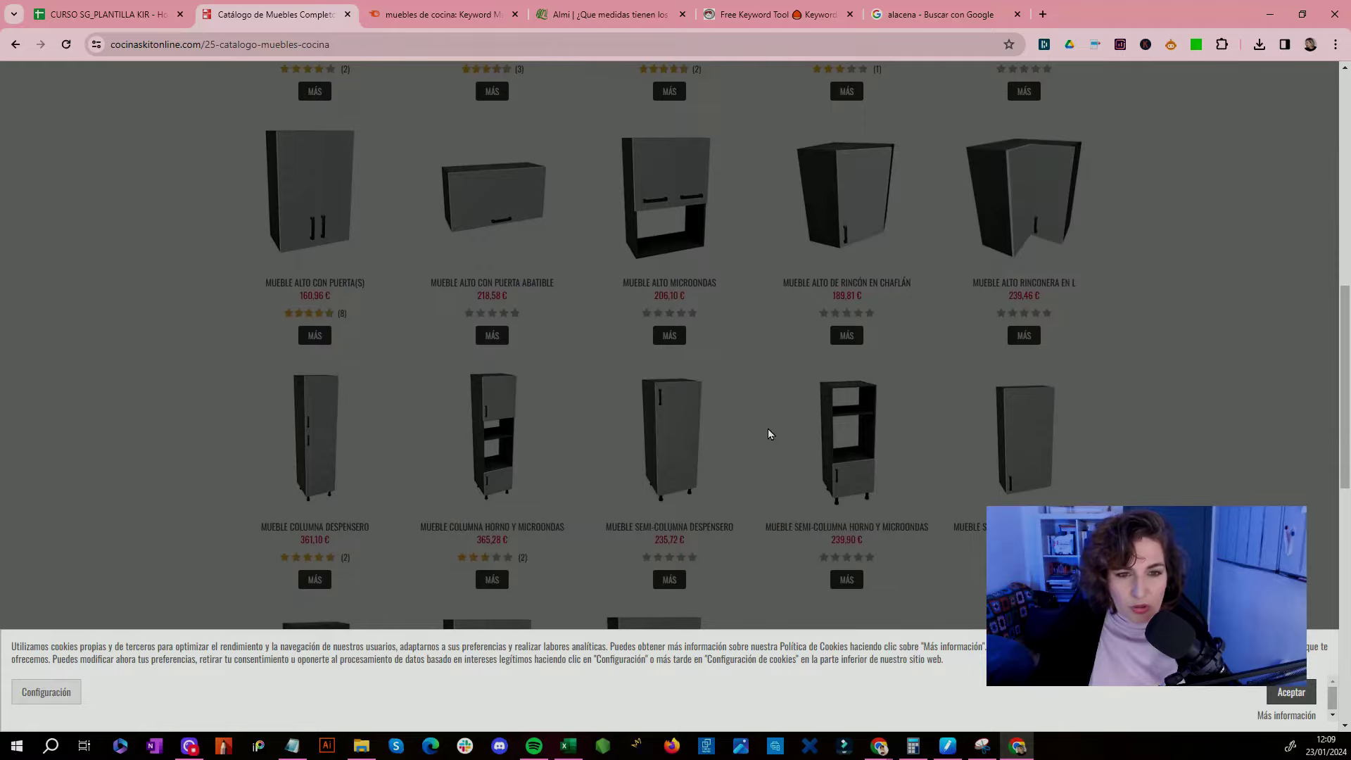
pyautogui.scroll(-2, 721, 450)
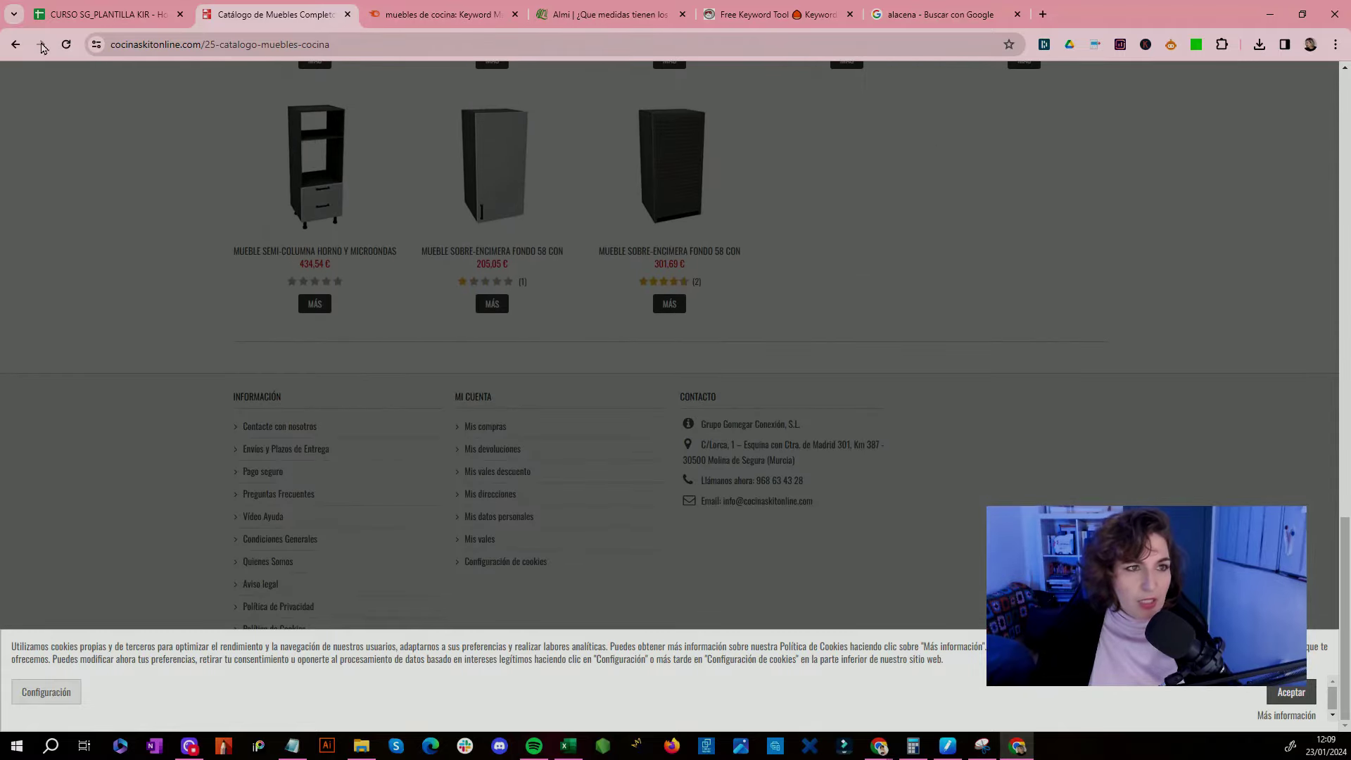
pyautogui.click(15, 44)
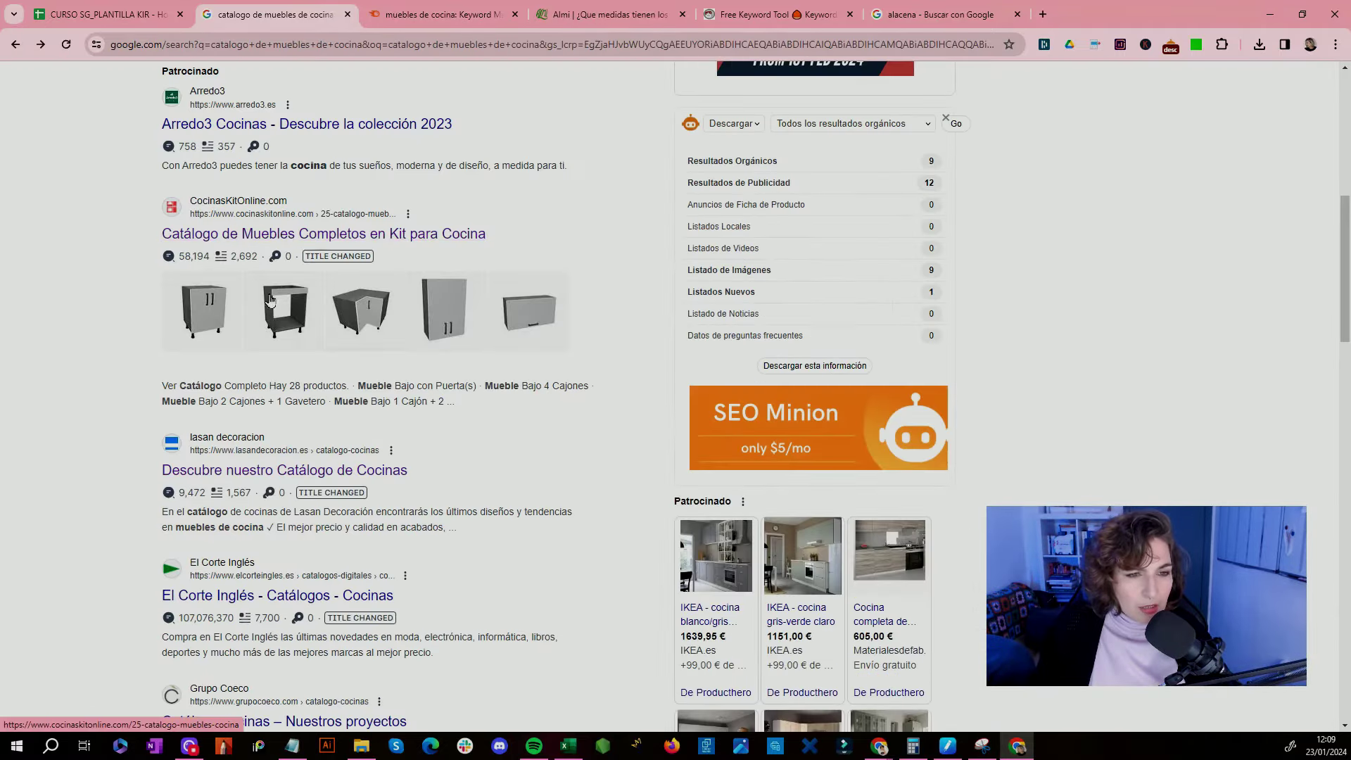
pyautogui.click(240, 595)
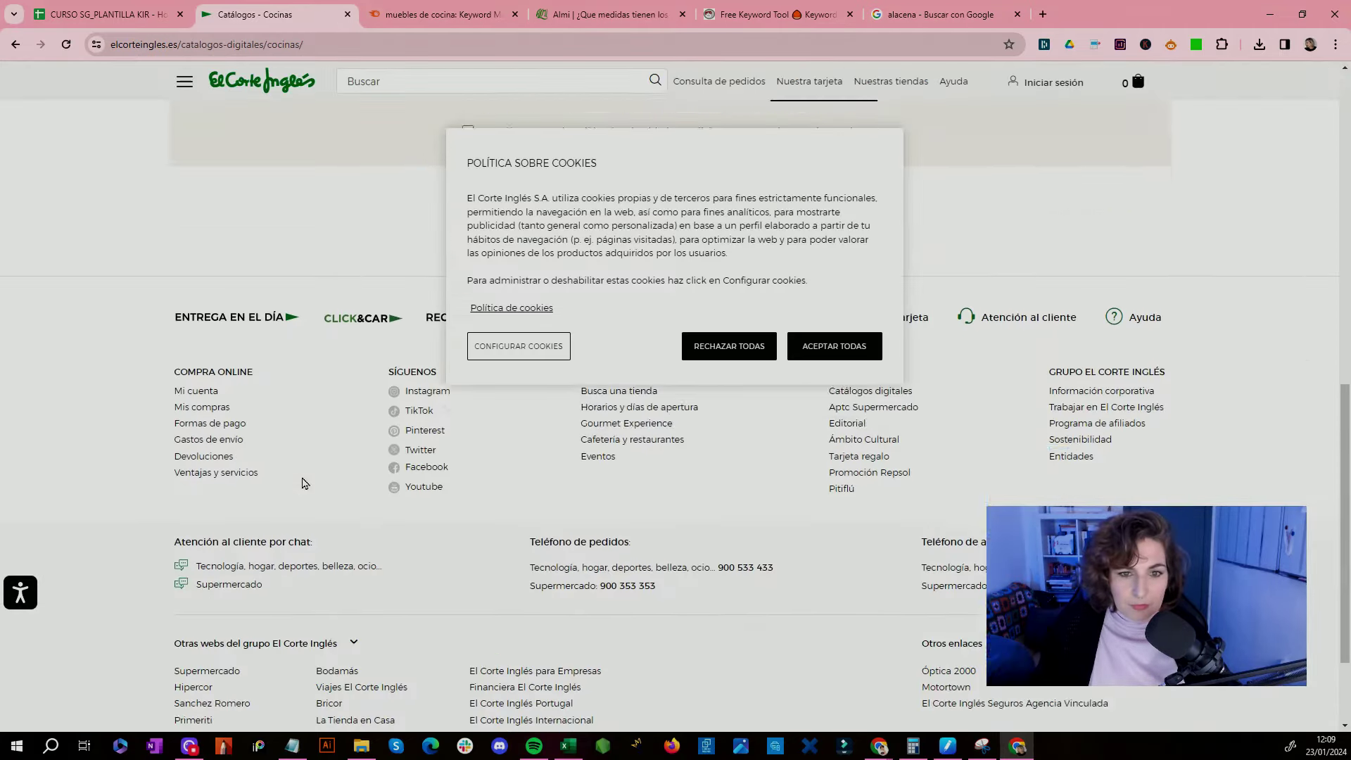
pyautogui.click(15, 45)
# Step: In the spreadsheet, set the page type of catalogo de muebles de cocina in row 5 to CATEGORÍA_TIPO
pyautogui.click(88, 8)
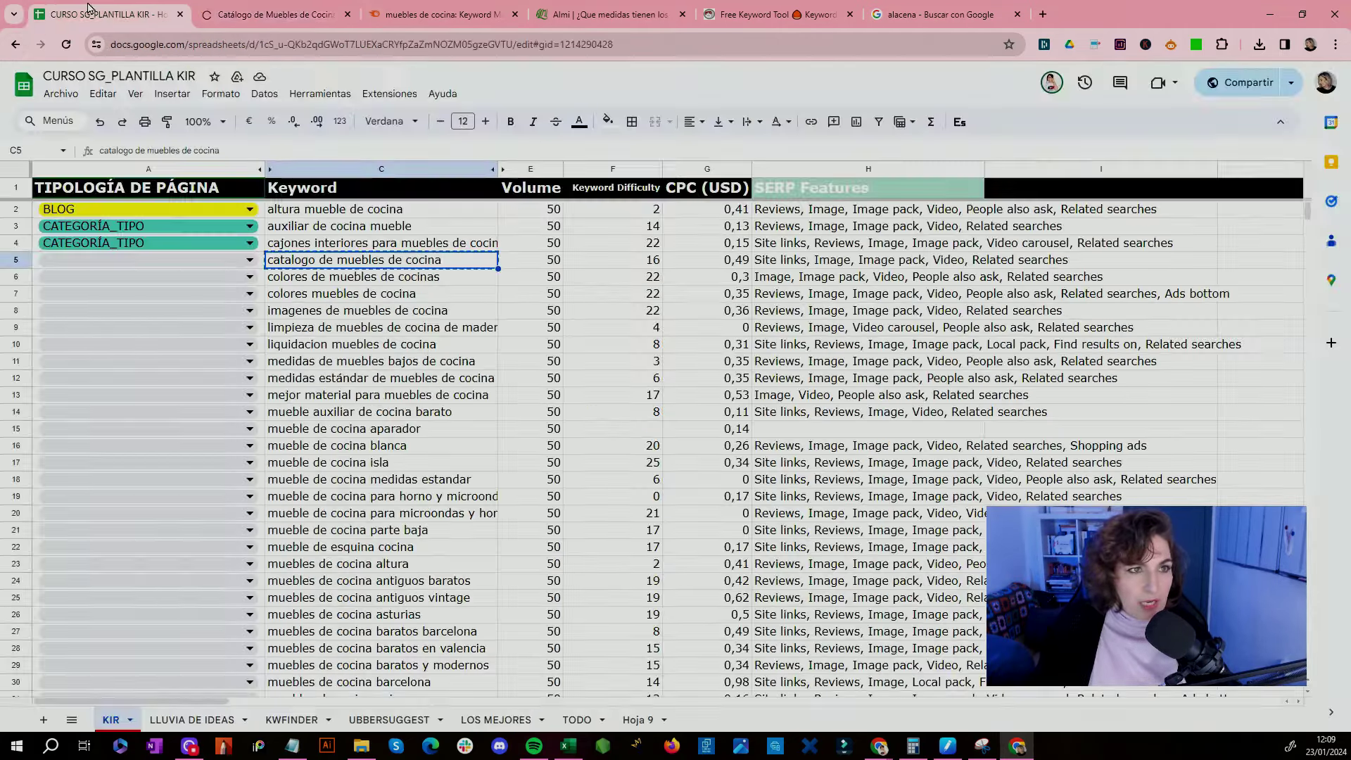
pyautogui.click(141, 259)
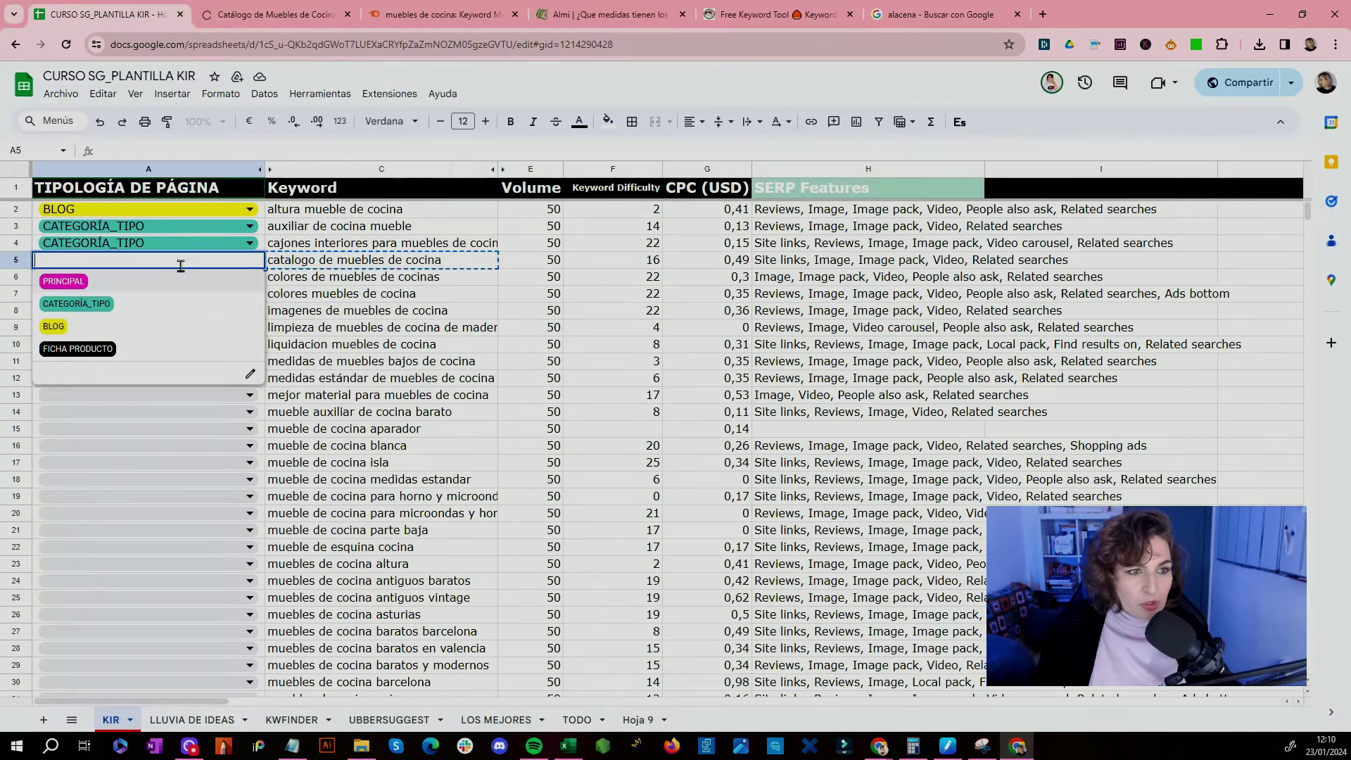
pyautogui.click(102, 307)
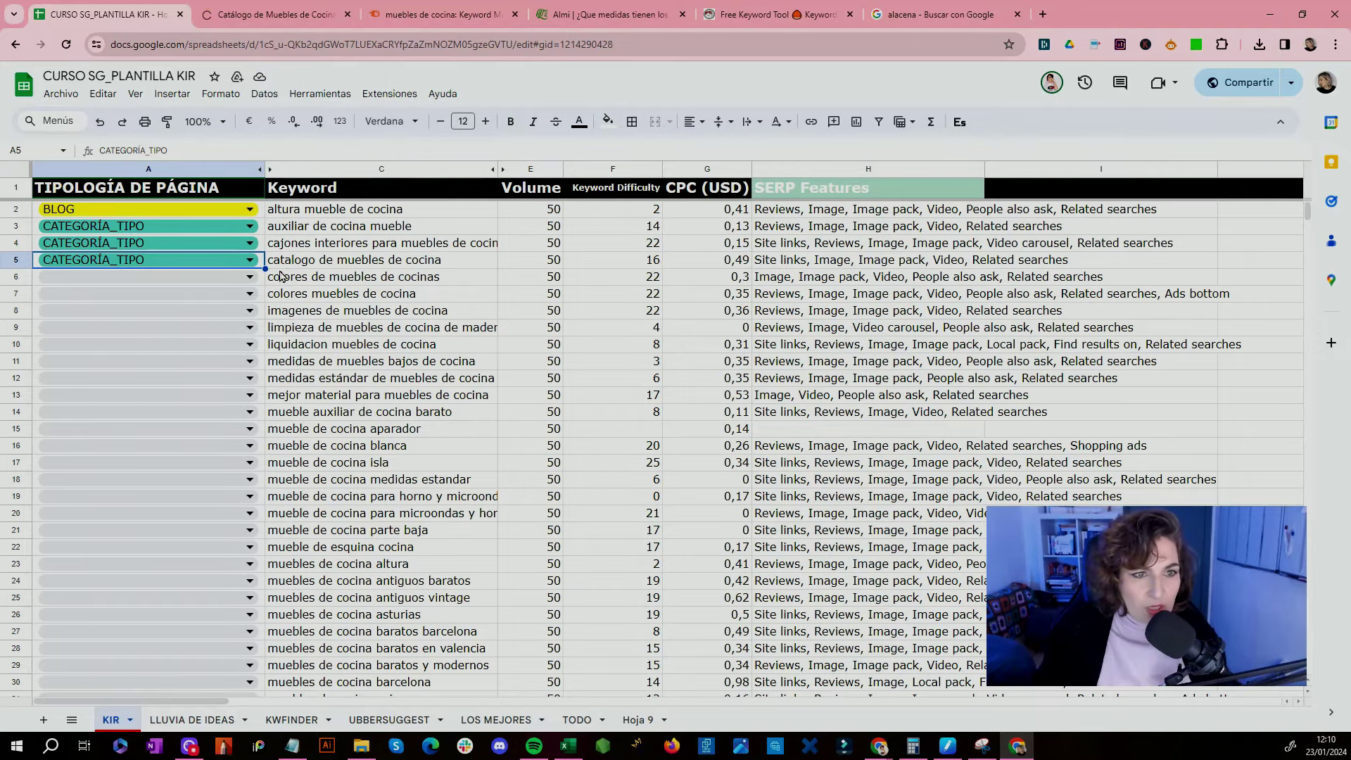
# Step: Search Google for colores de muebles de cocinas and examine the El Mueble and Elle Decor results to identify their page type
pyautogui.click(281, 281)
pyautogui.hotkey('ctrl', 'Tab')
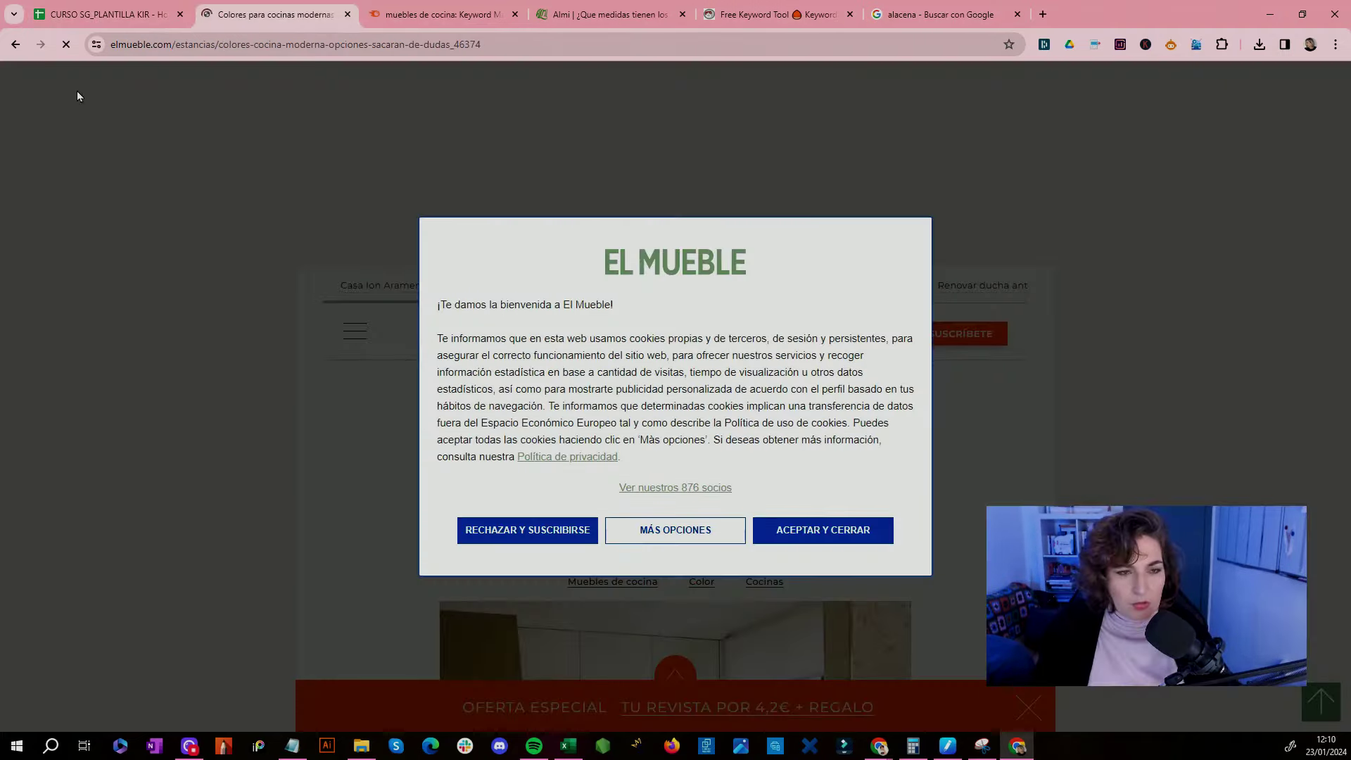
pyautogui.click(14, 45)
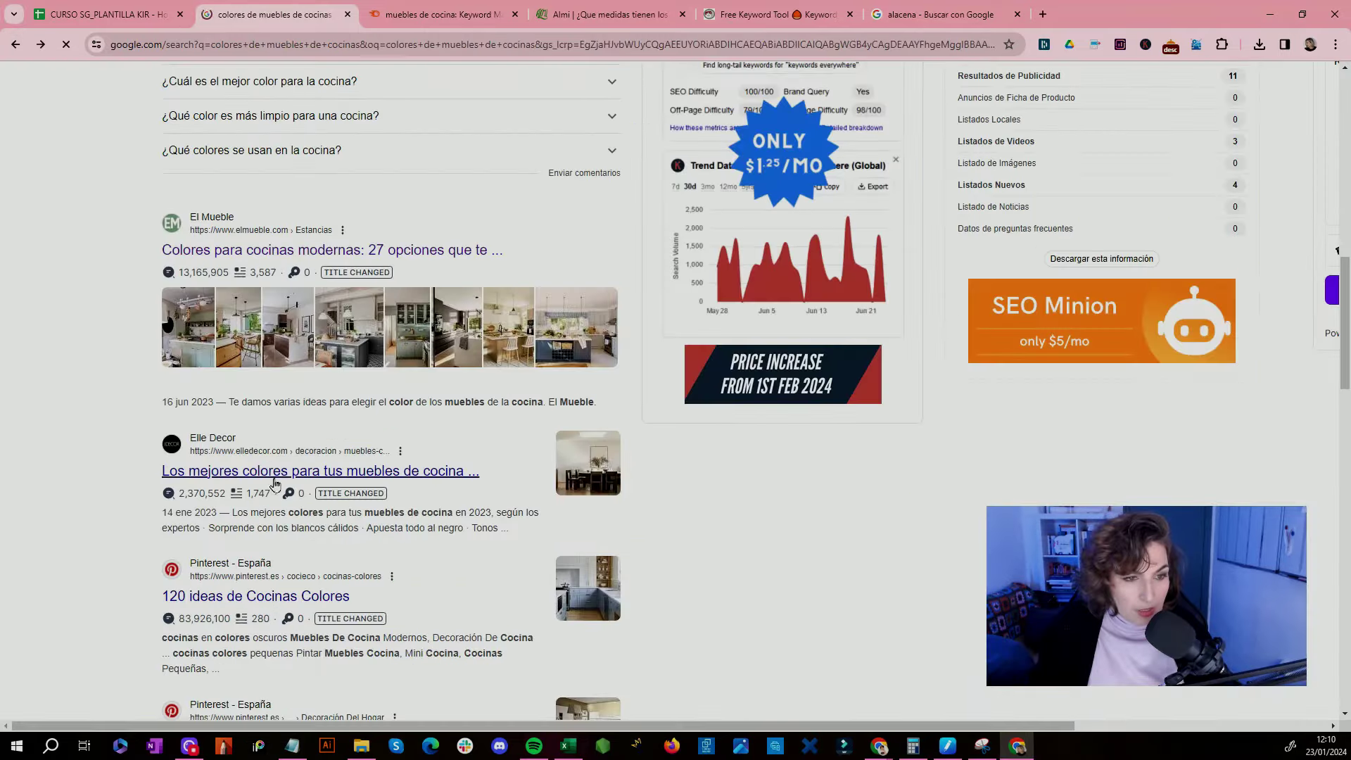
pyautogui.click(283, 472)
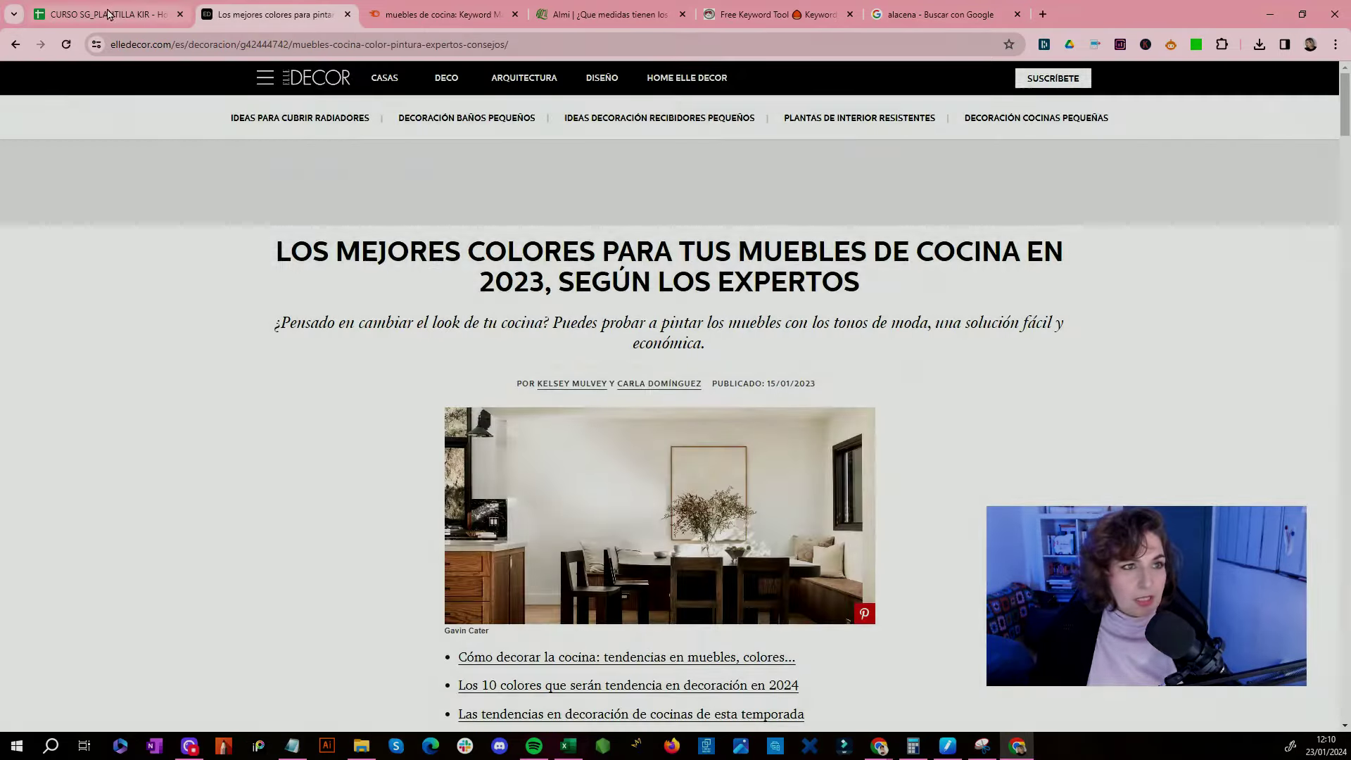
# Step: In the spreadsheet, set the page type of colores de muebles de cocinas in row 6 to BLOG
pyautogui.hotkey('ctrl', 'shift', 'Tab')
pyautogui.click(141, 276)
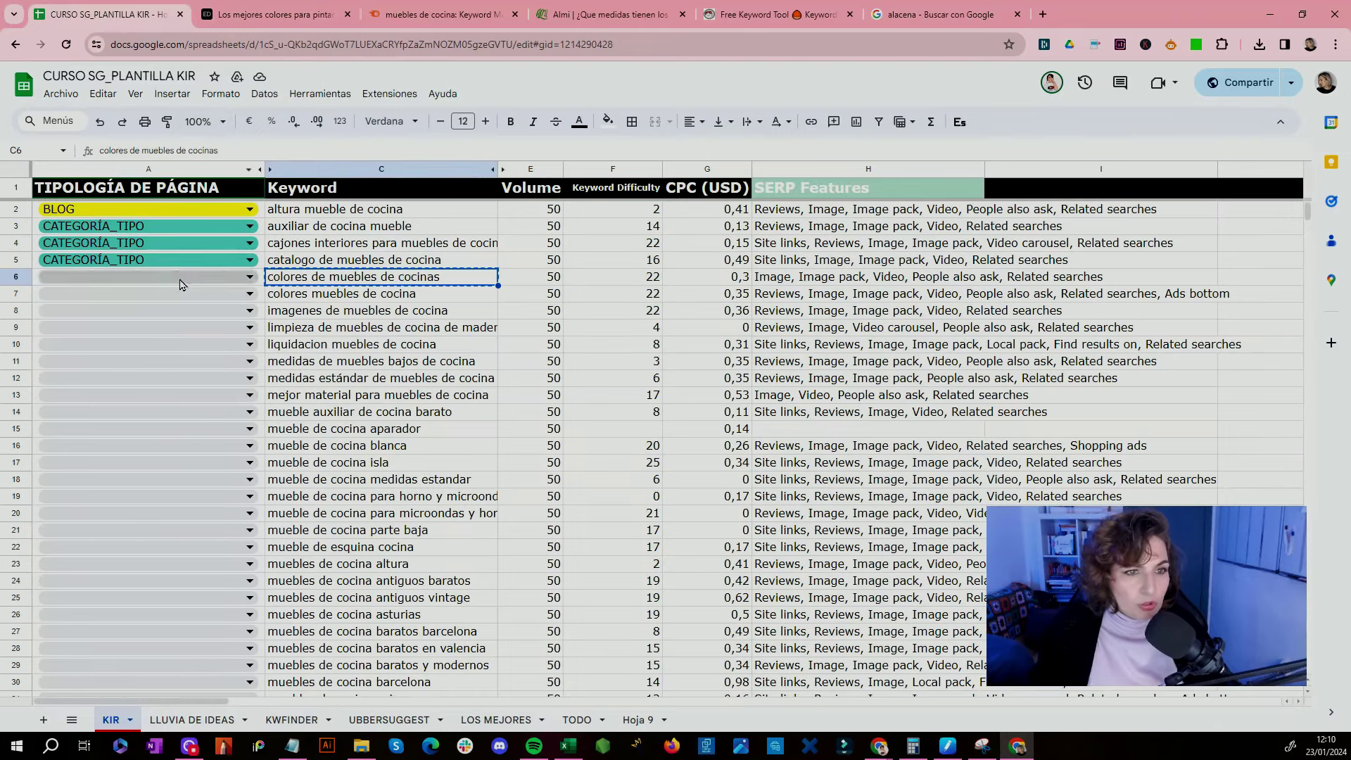
pyautogui.click(96, 344)
# Step: Delete row 7 with the near-duplicate keyword colores muebles de cocina
pyautogui.click(293, 299)
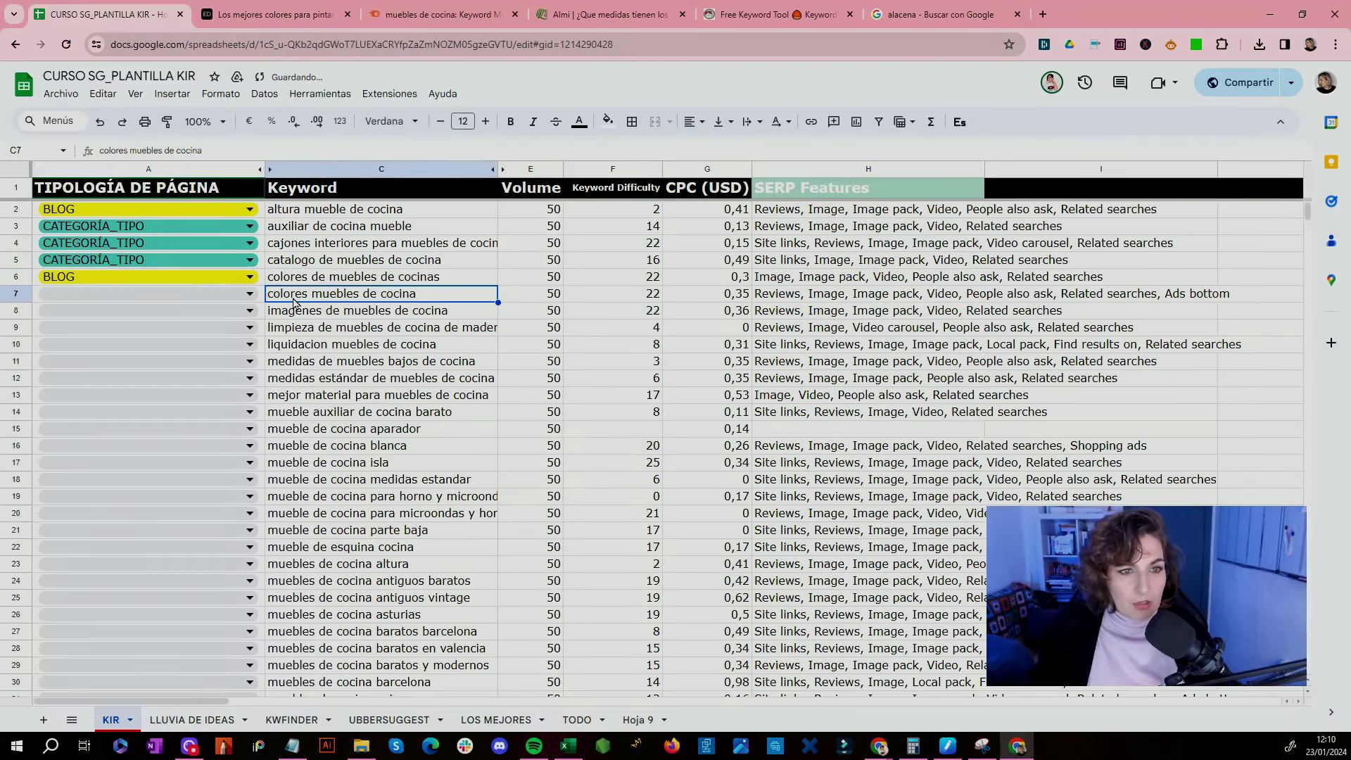
pyautogui.click(17, 294)
pyautogui.rightClick(17, 294)
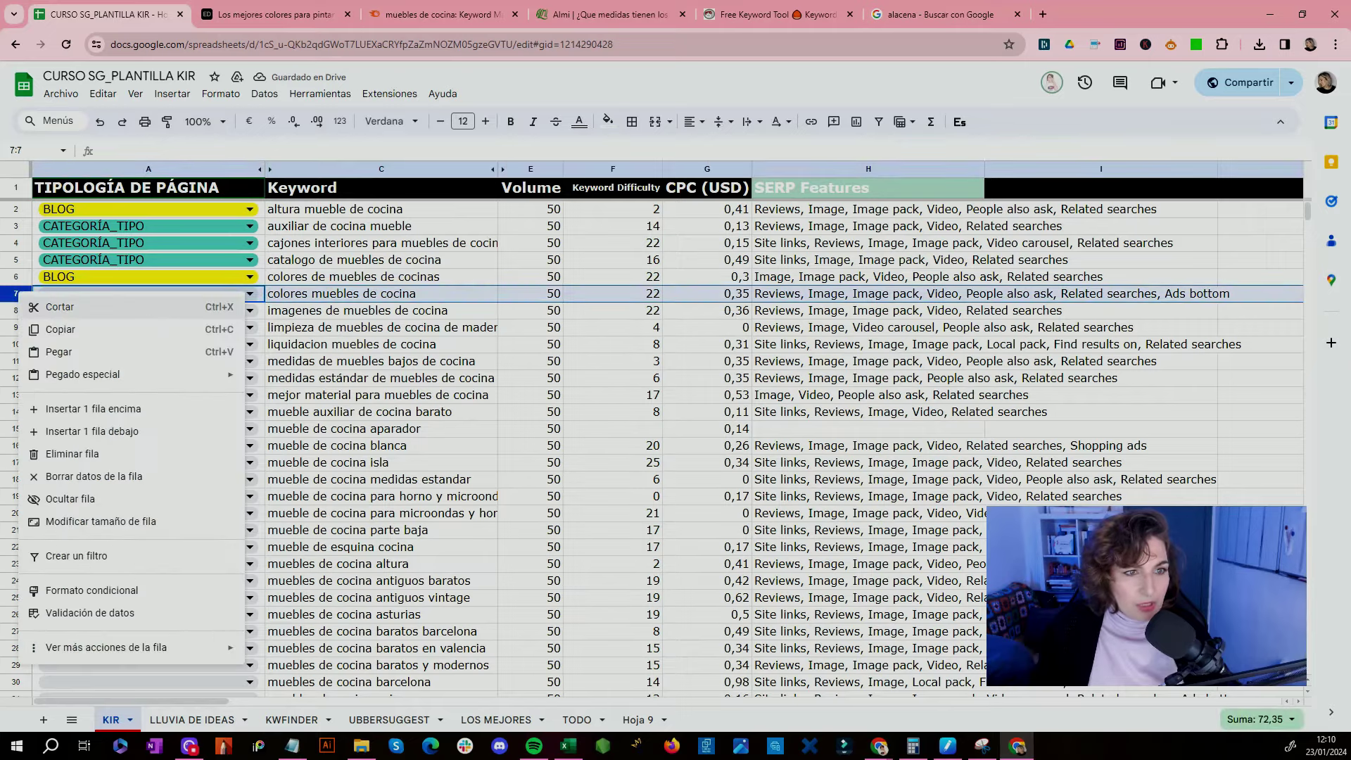
pyautogui.click(104, 455)
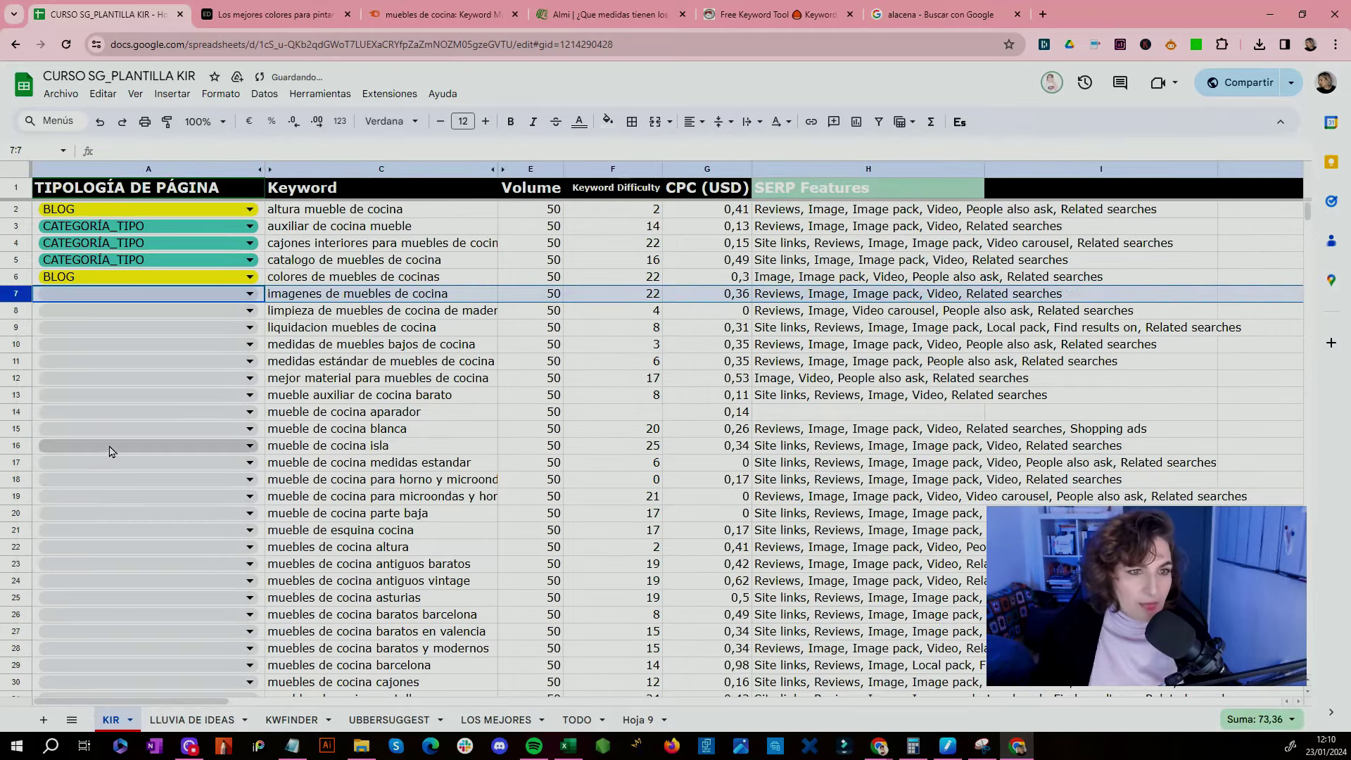
# Step: Search Google for imagenes de muebles de cocina and examine which kinds of pages rank for it
pyautogui.click(309, 301)
pyautogui.hotkey('ctrl', 'c')
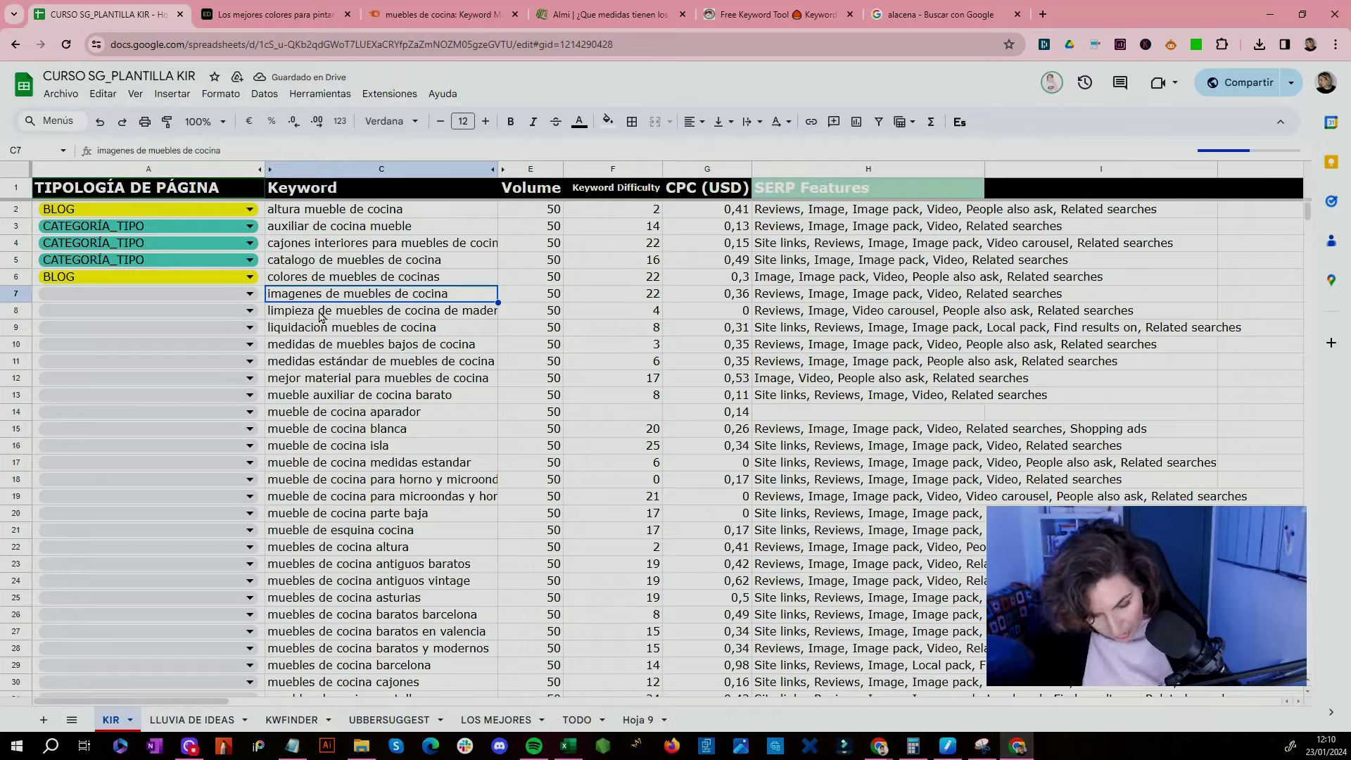
pyautogui.click(236, 12)
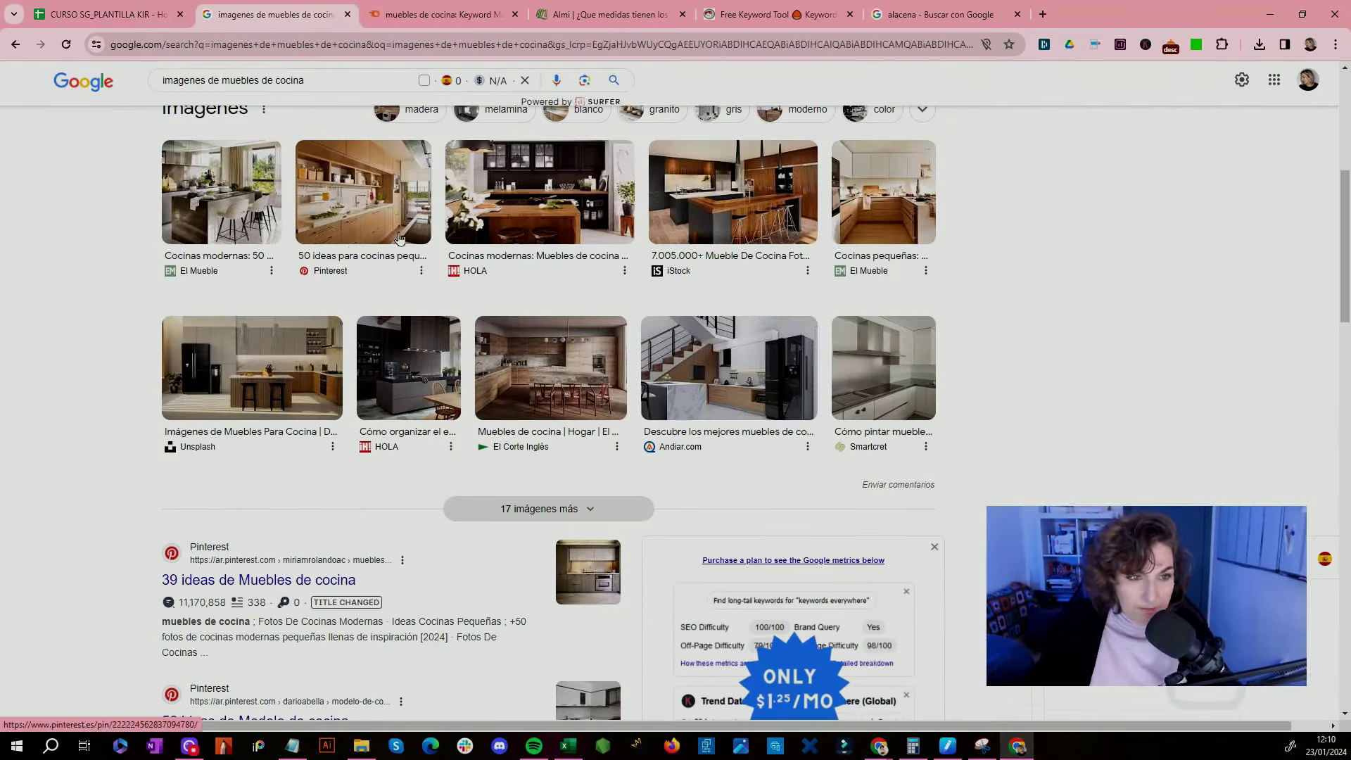
pyautogui.scroll(-4, 232, 264)
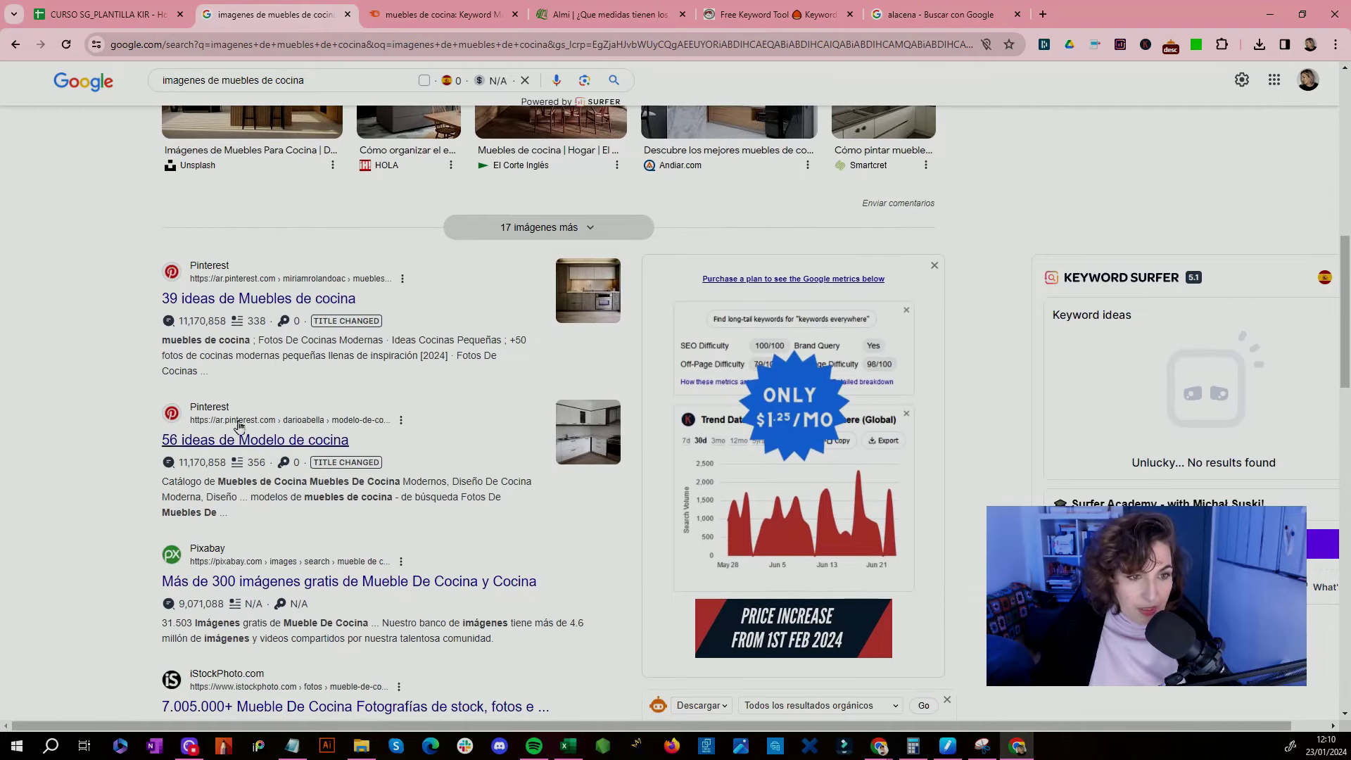
pyautogui.click(96, 15)
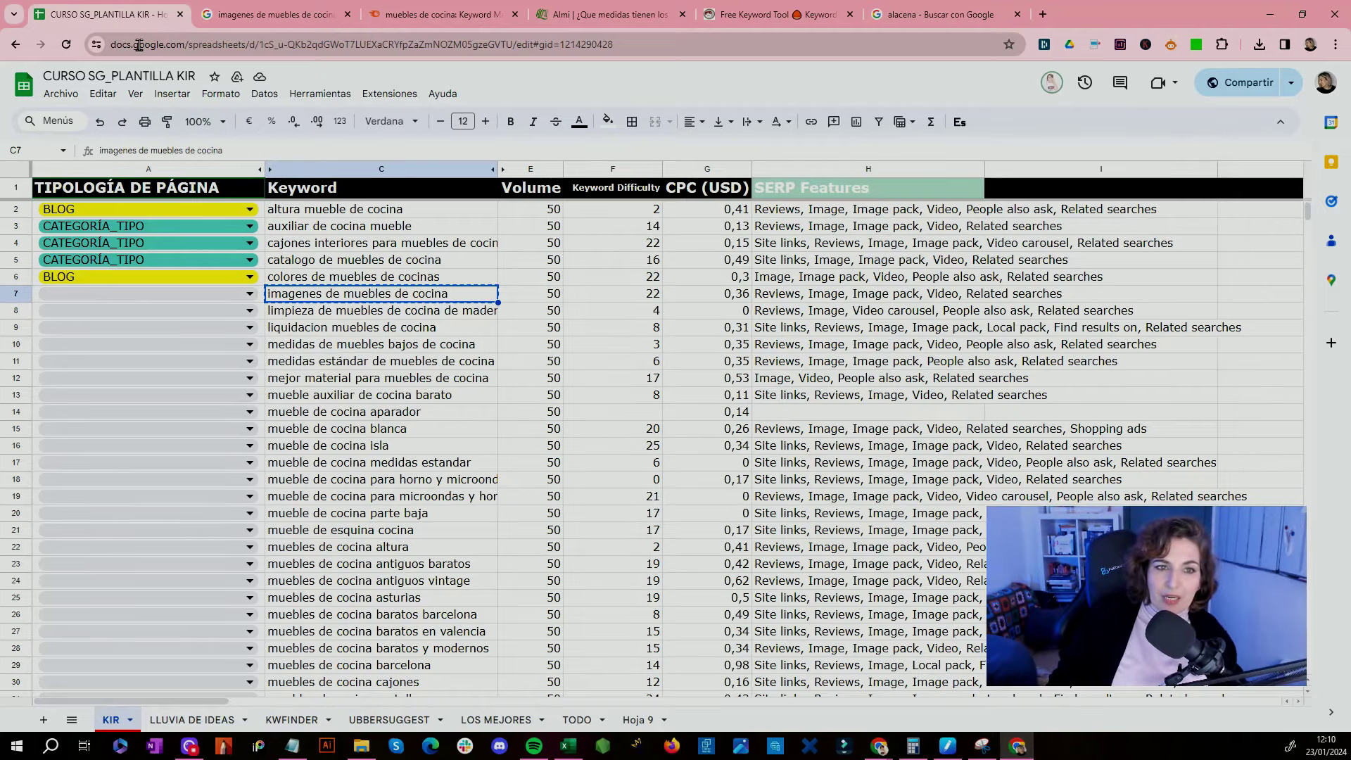
pyautogui.click(249, 15)
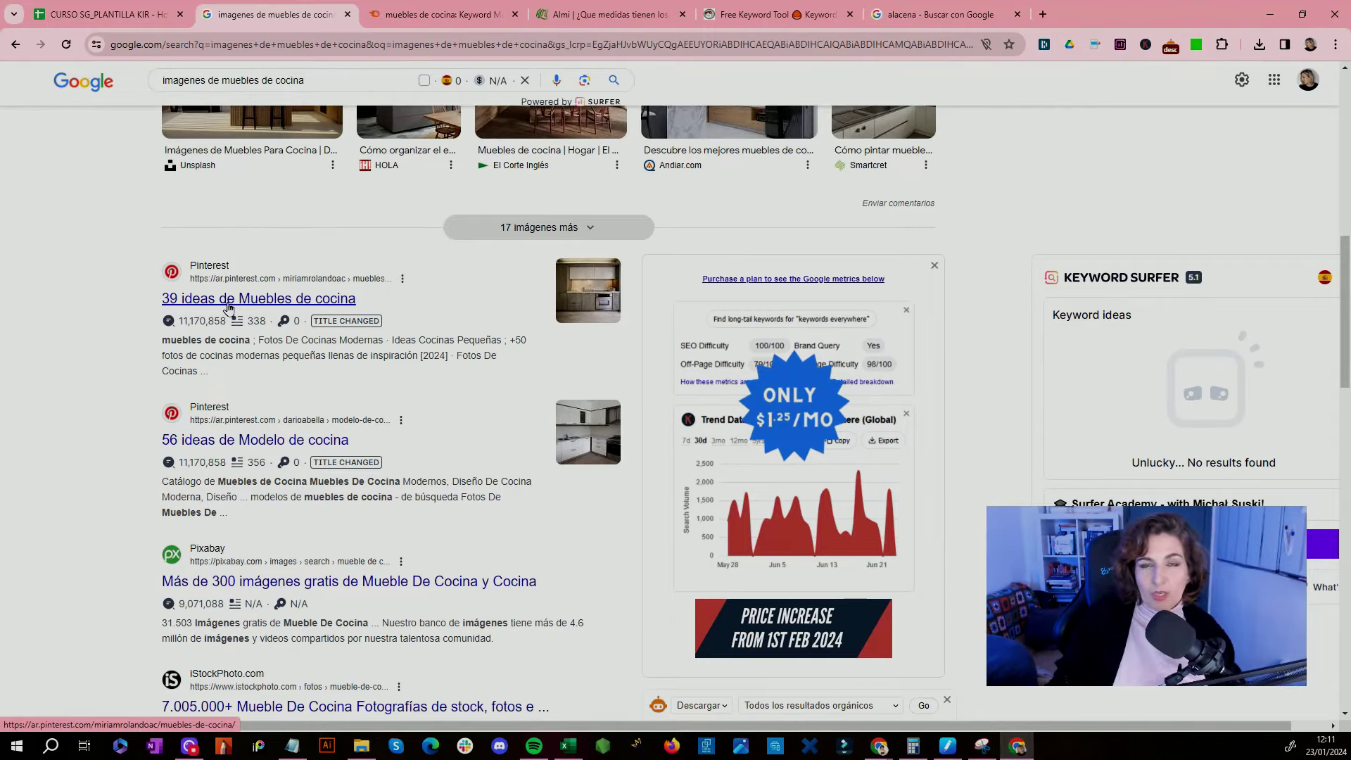
pyautogui.click(72, 20)
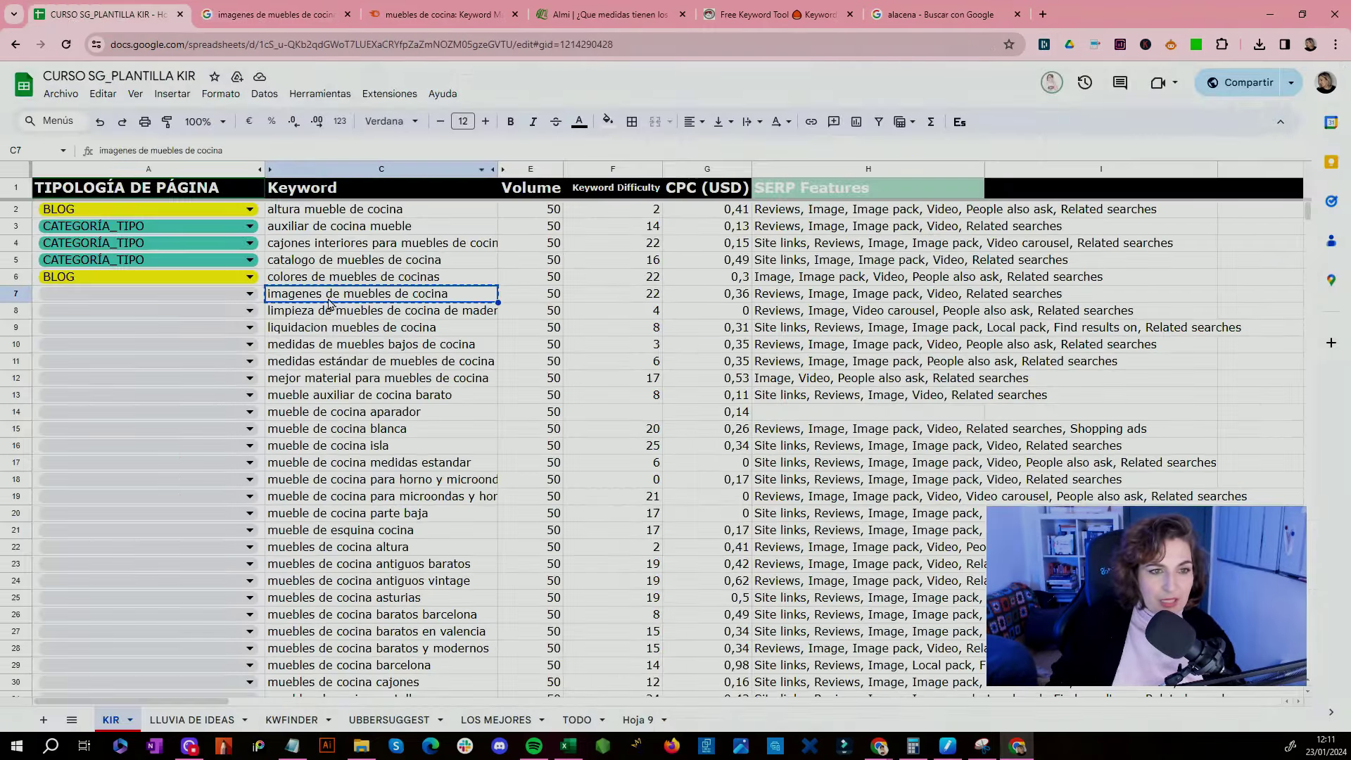
# Step: Add the option otros (social media) to the page type dropdown and assign it to imagenes de muebles de cocina in row 7
pyautogui.click(249, 299)
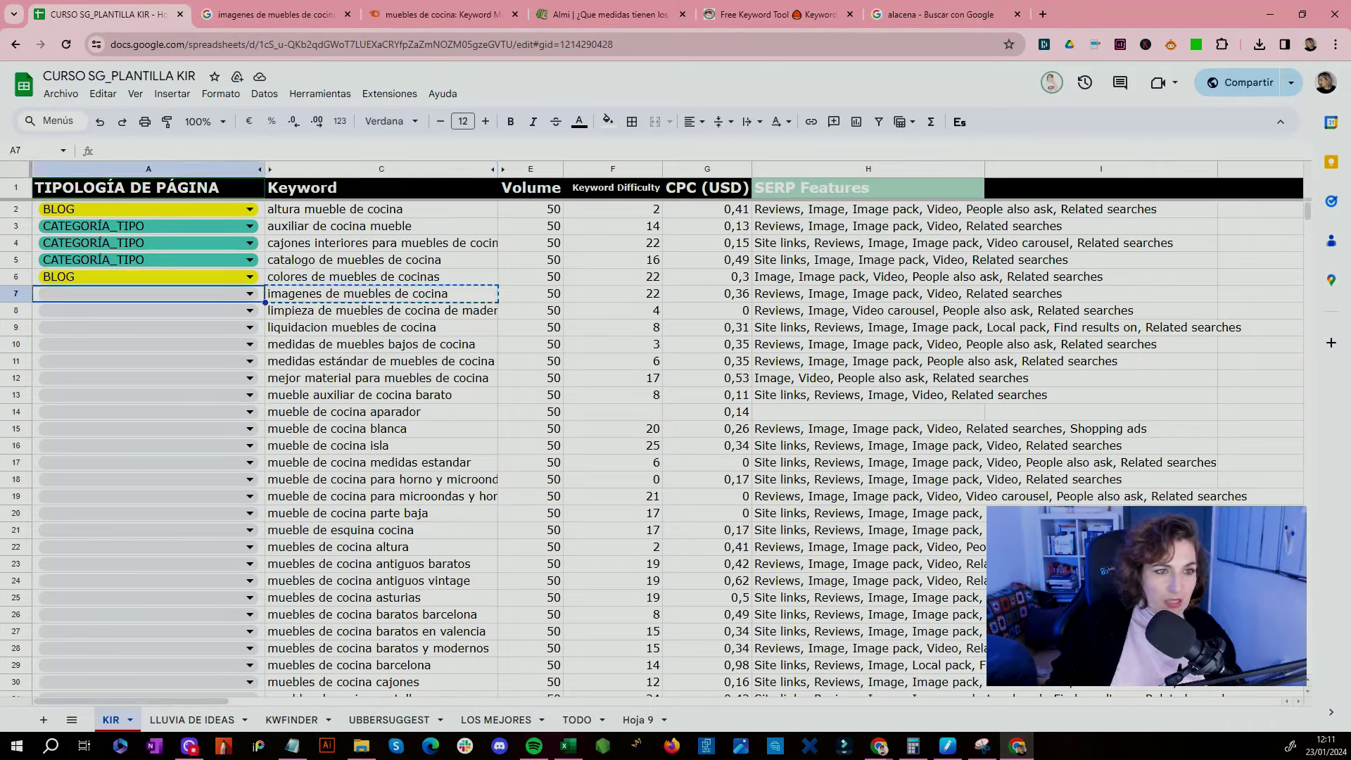
pyautogui.click(250, 296)
pyautogui.click(251, 413)
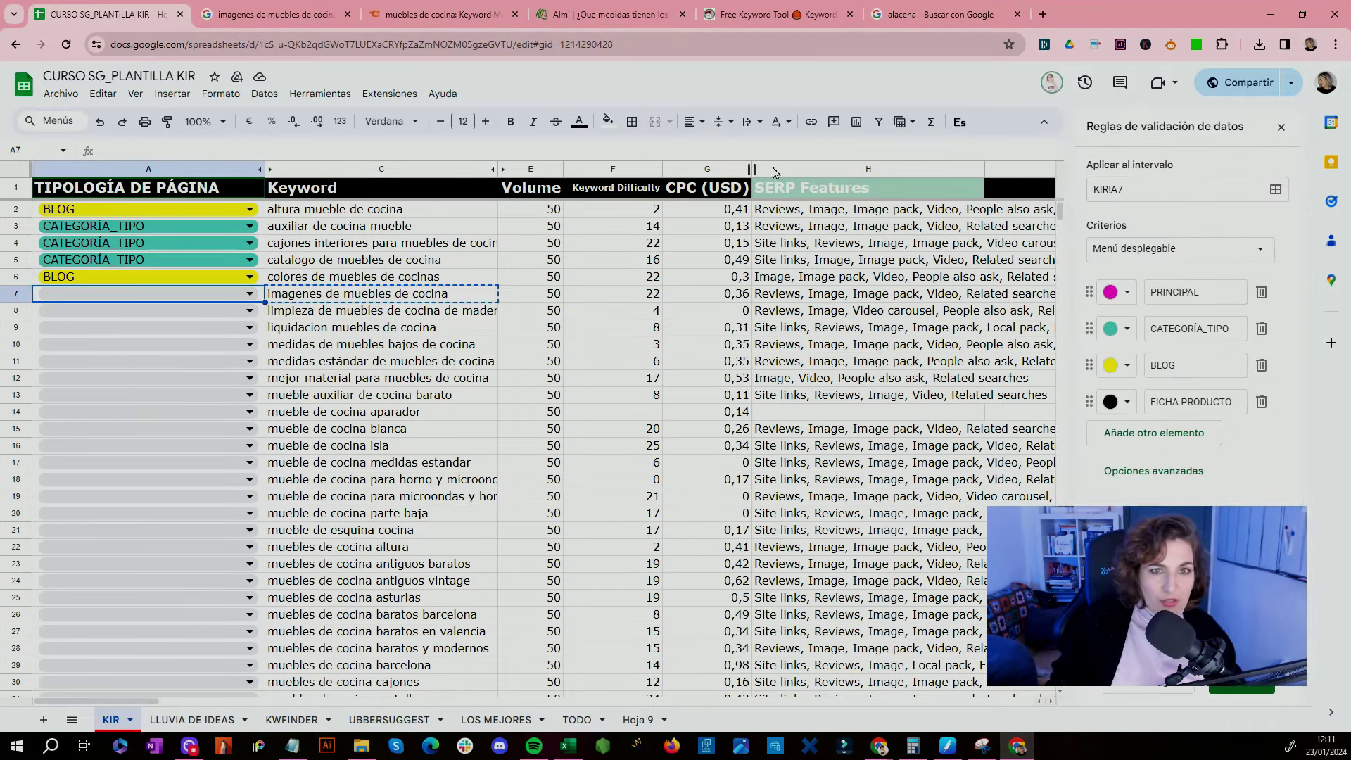
pyautogui.click(1166, 433)
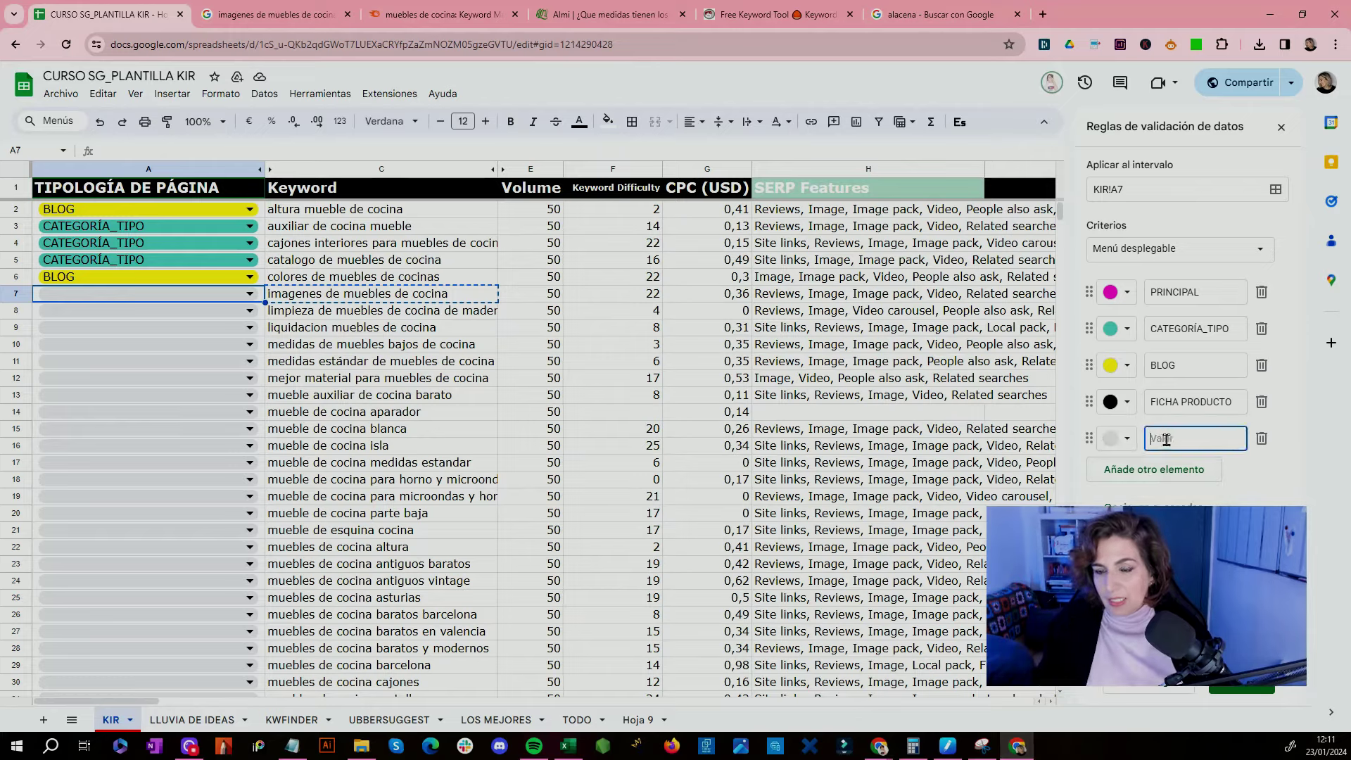
pyautogui.write('ros')
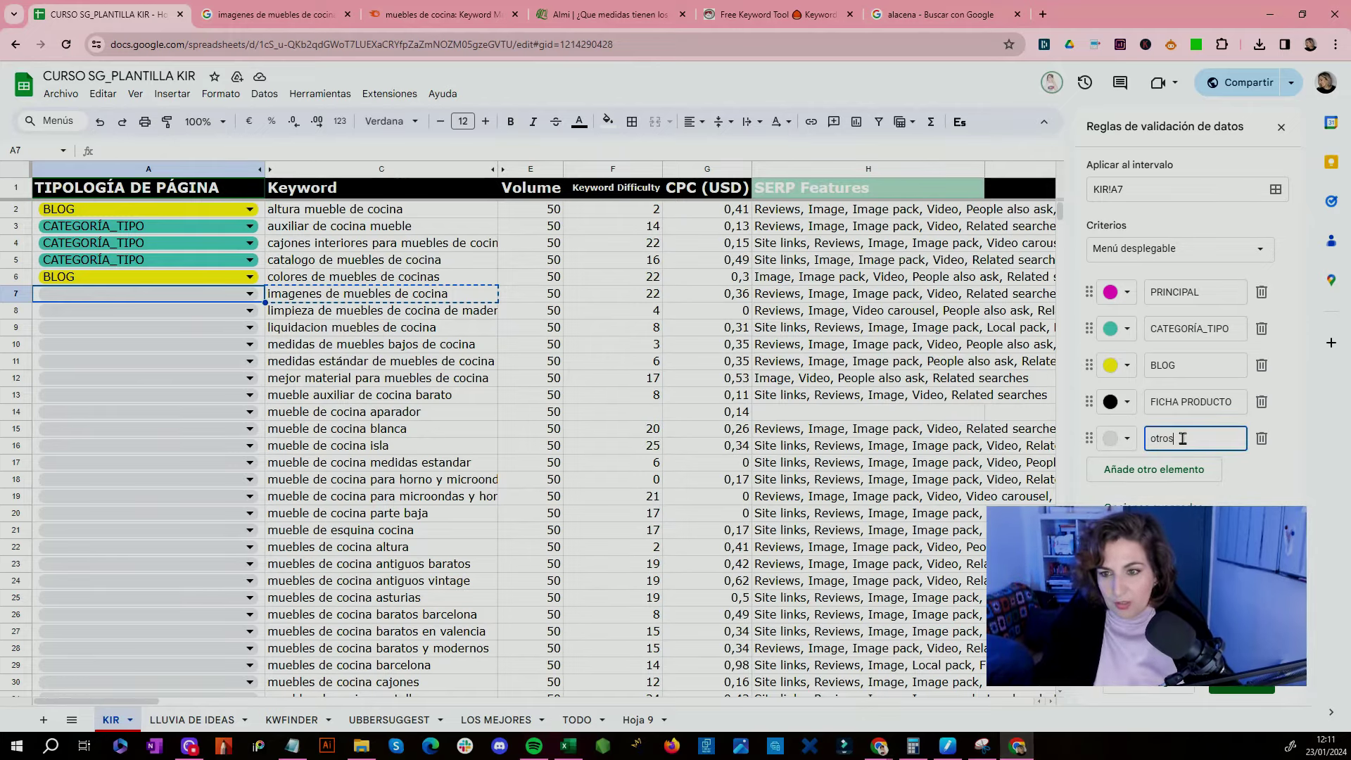
pyautogui.write(' (soci')
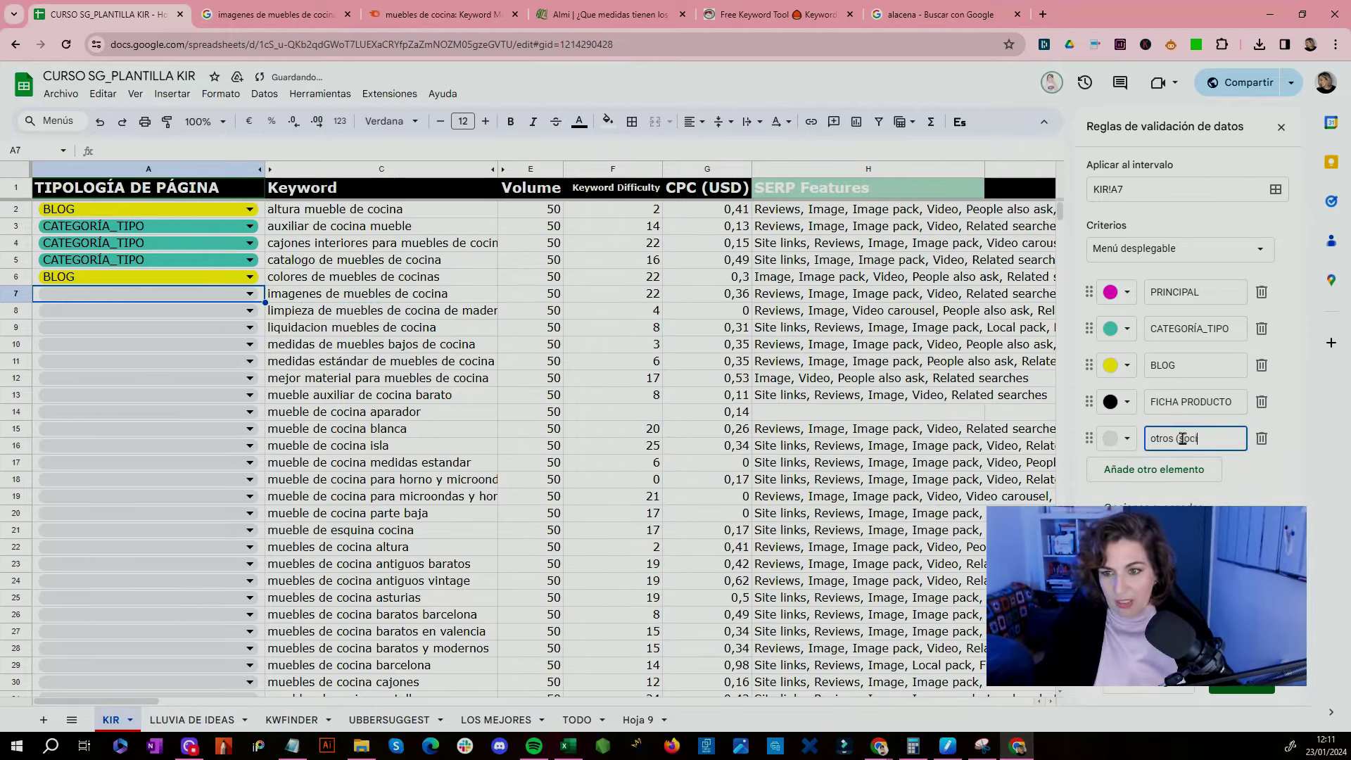
pyautogui.write('al media, p')
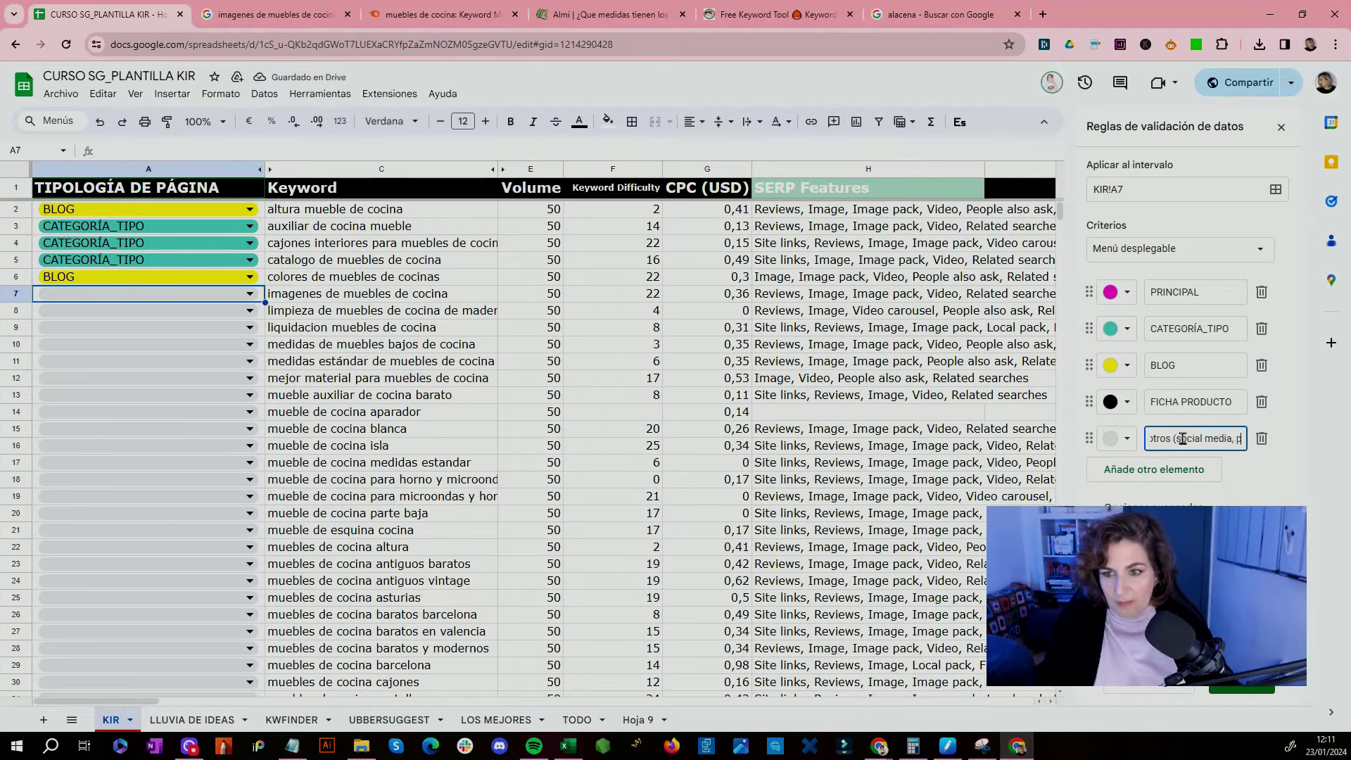
pyautogui.write('interest')
pyautogui.press('Home')
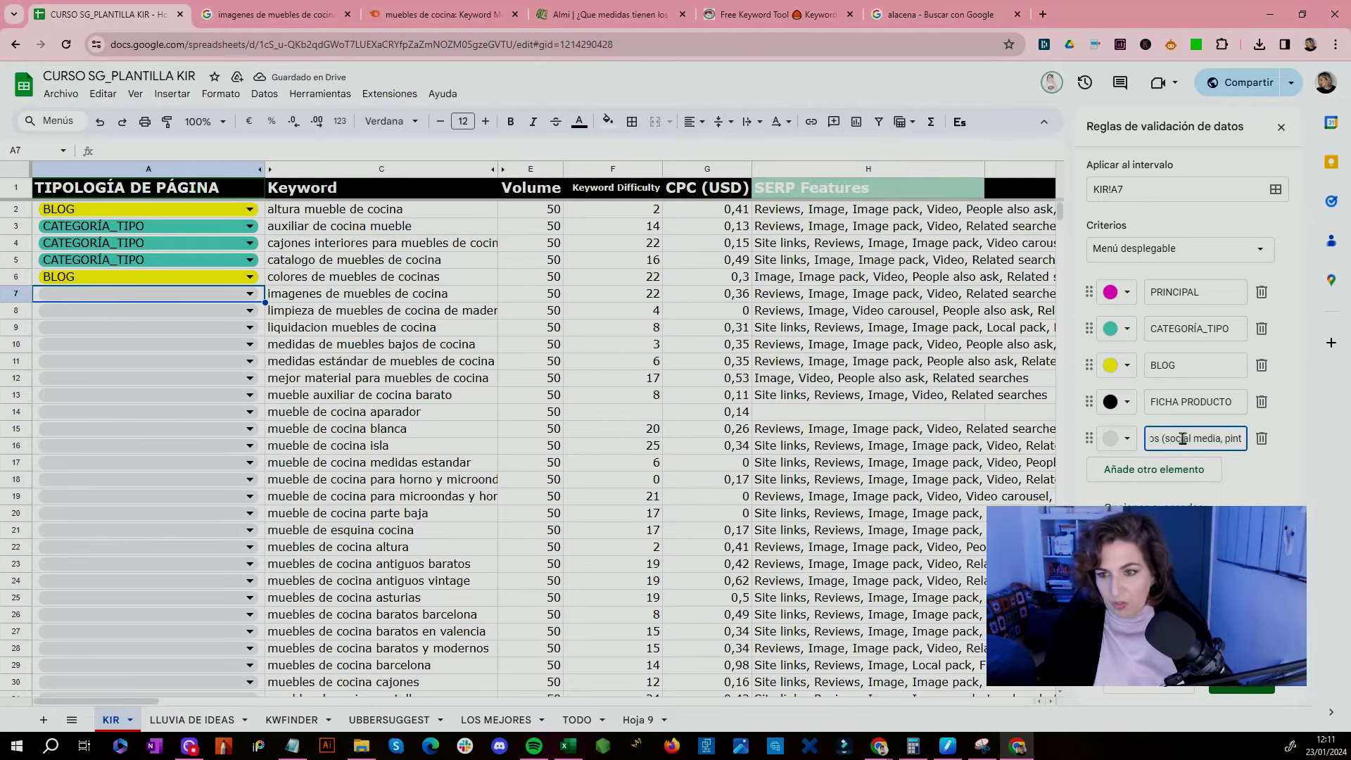
pyautogui.write(')')
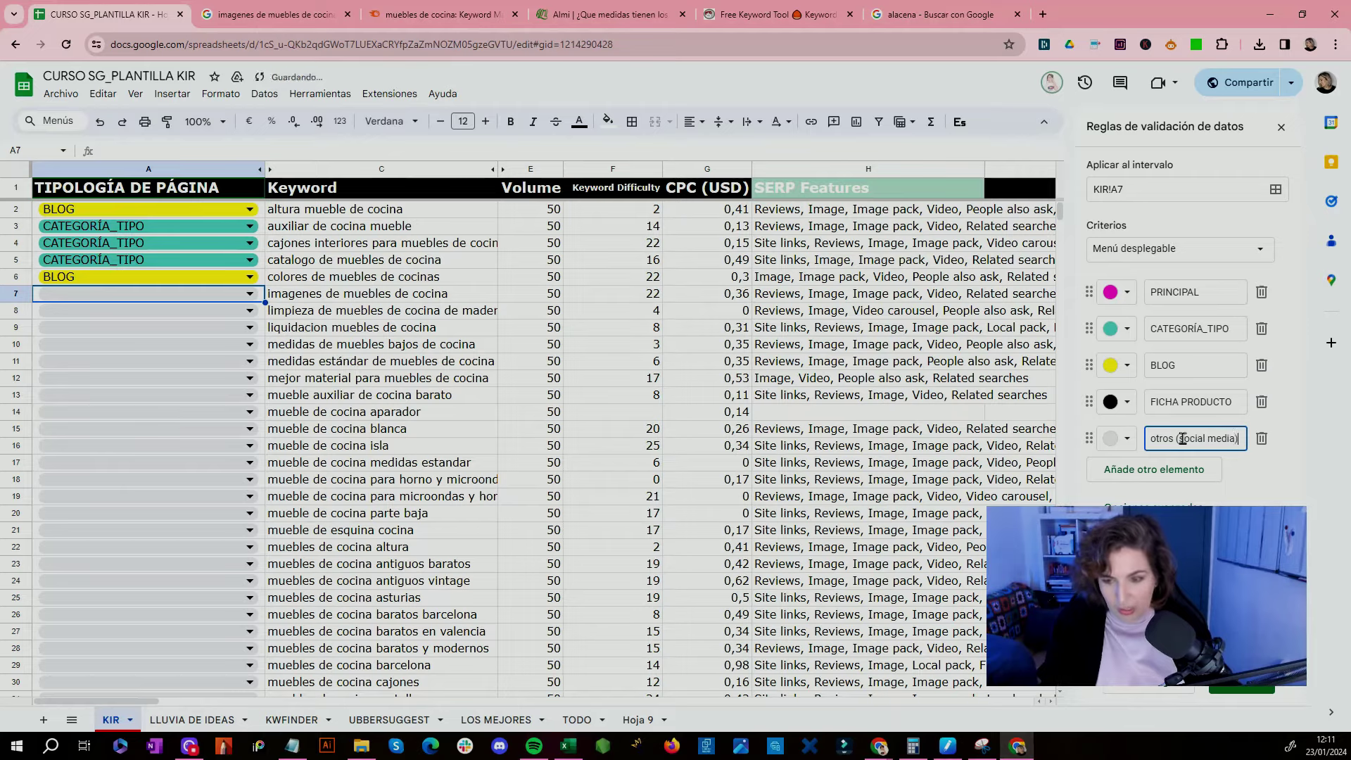
pyautogui.press('Return')
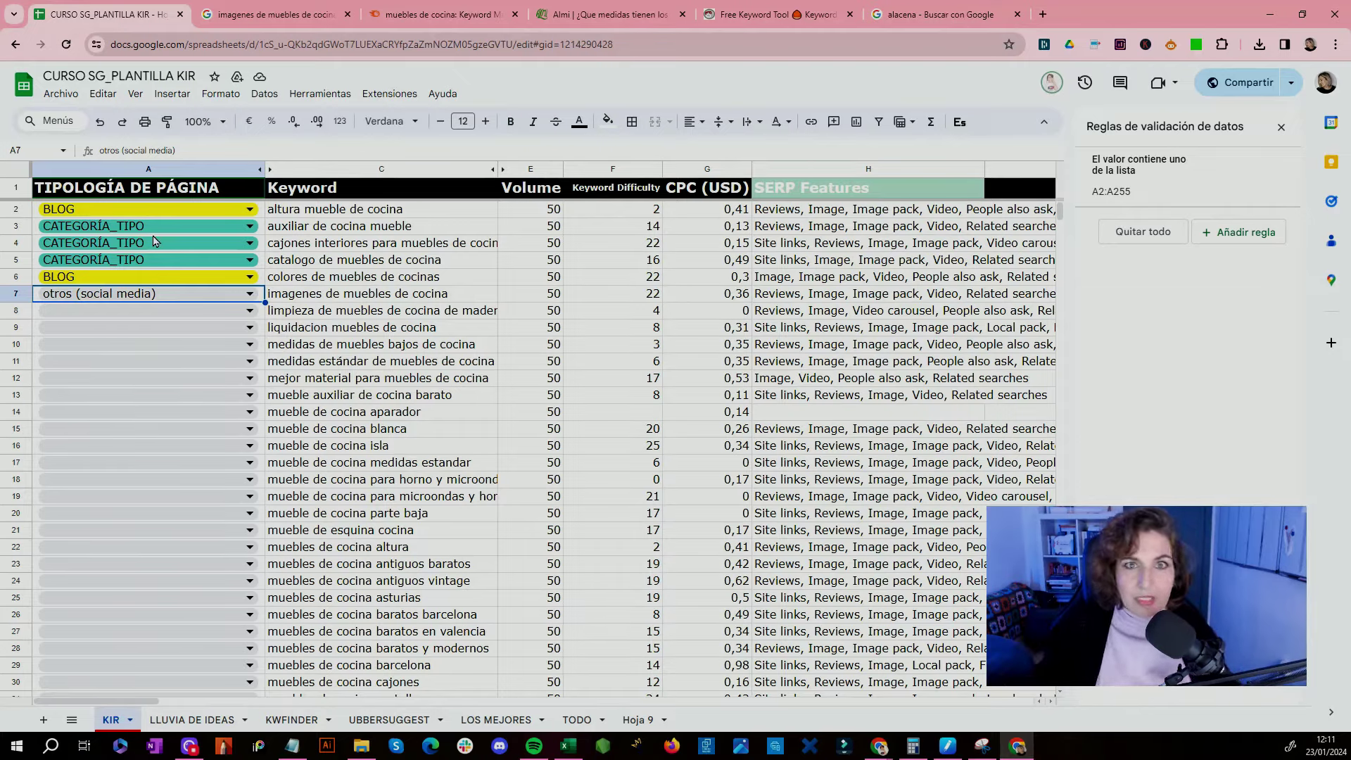
# Step: Search Google for limpieza de muebles de cocina de madera and examine the page types among its video and organic results
pyautogui.click(336, 314)
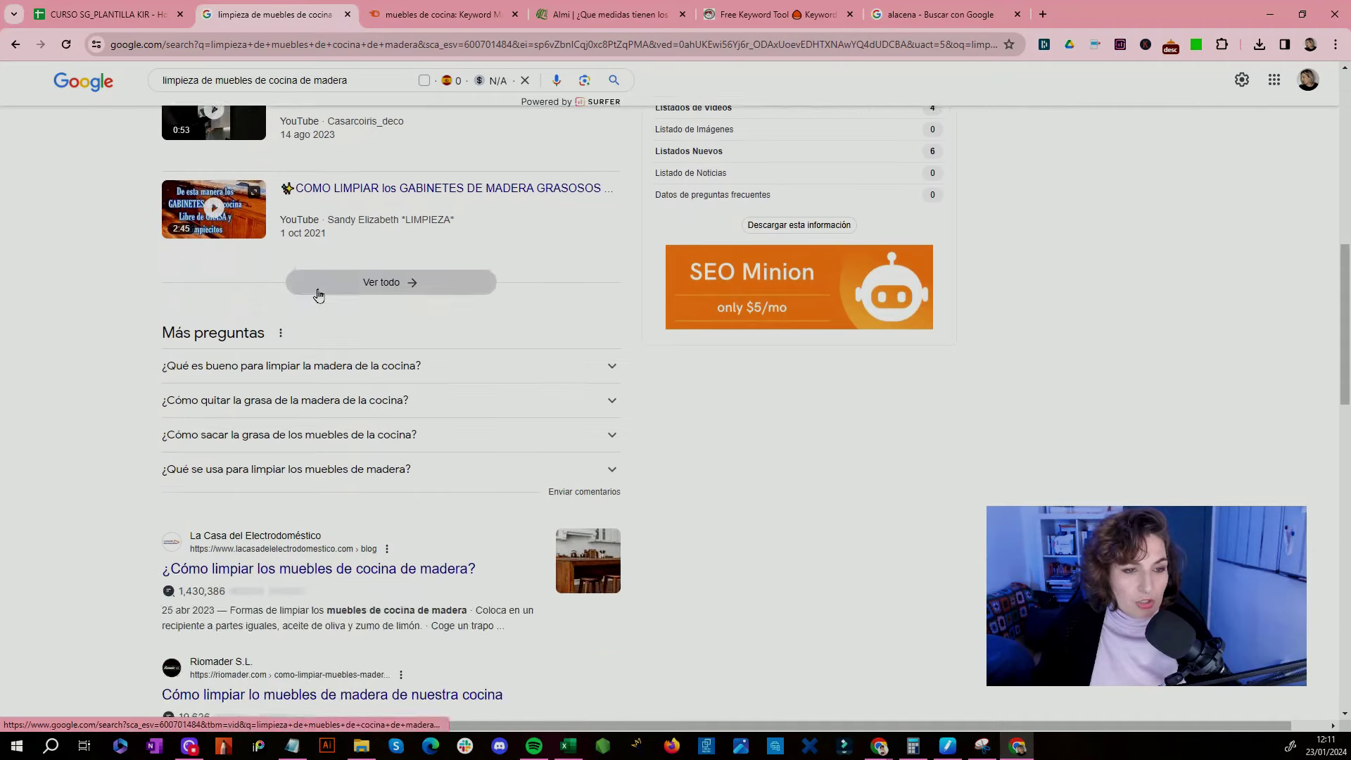
pyautogui.scroll(-3, 239, 281)
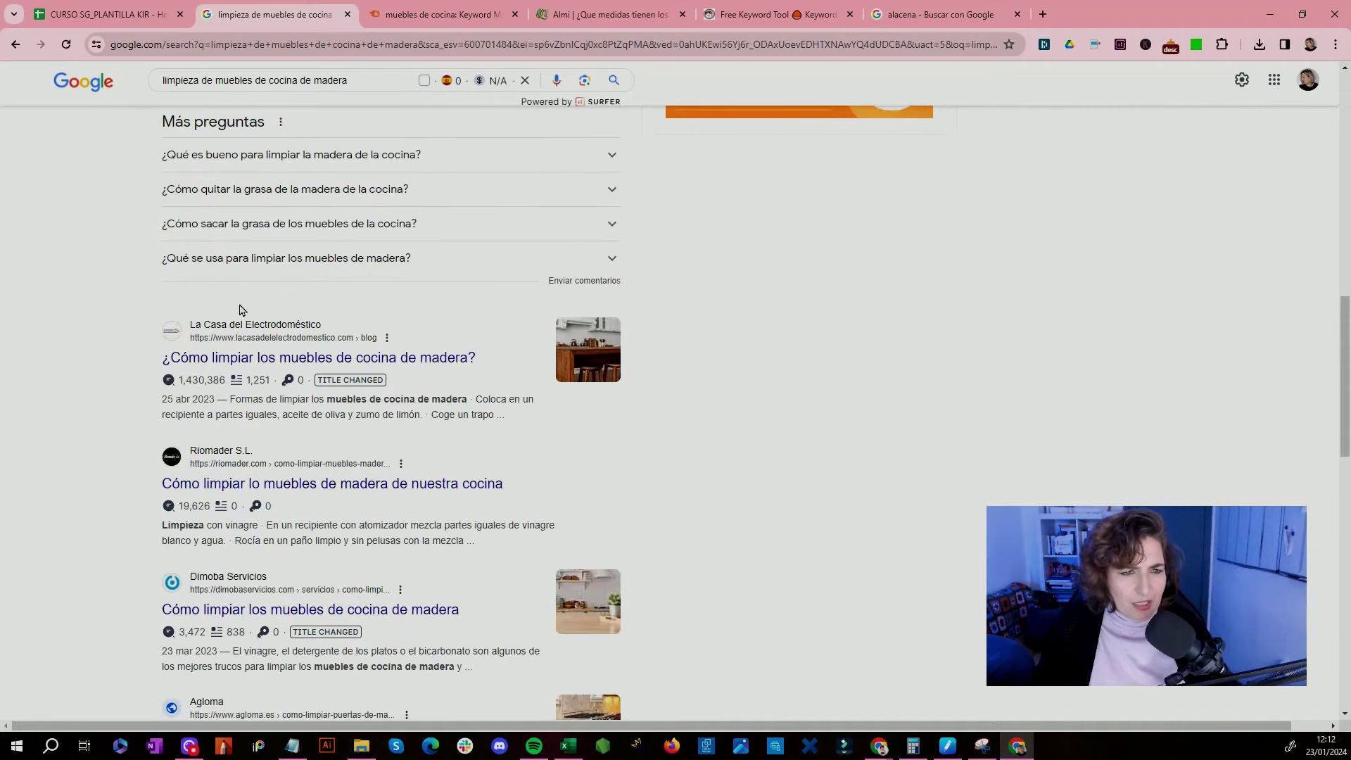
pyautogui.scroll(-2, 240, 310)
pyautogui.scroll(-4, 204, 151)
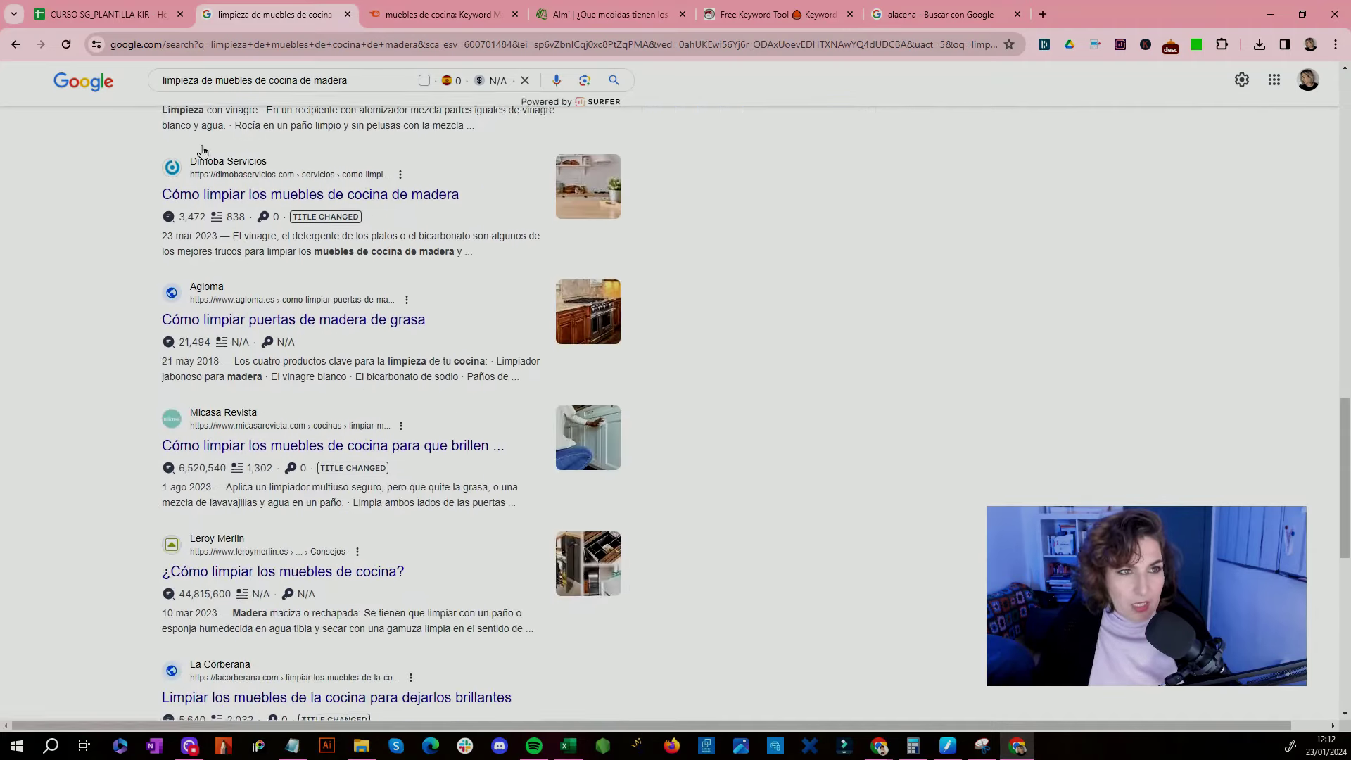
pyautogui.click(123, 13)
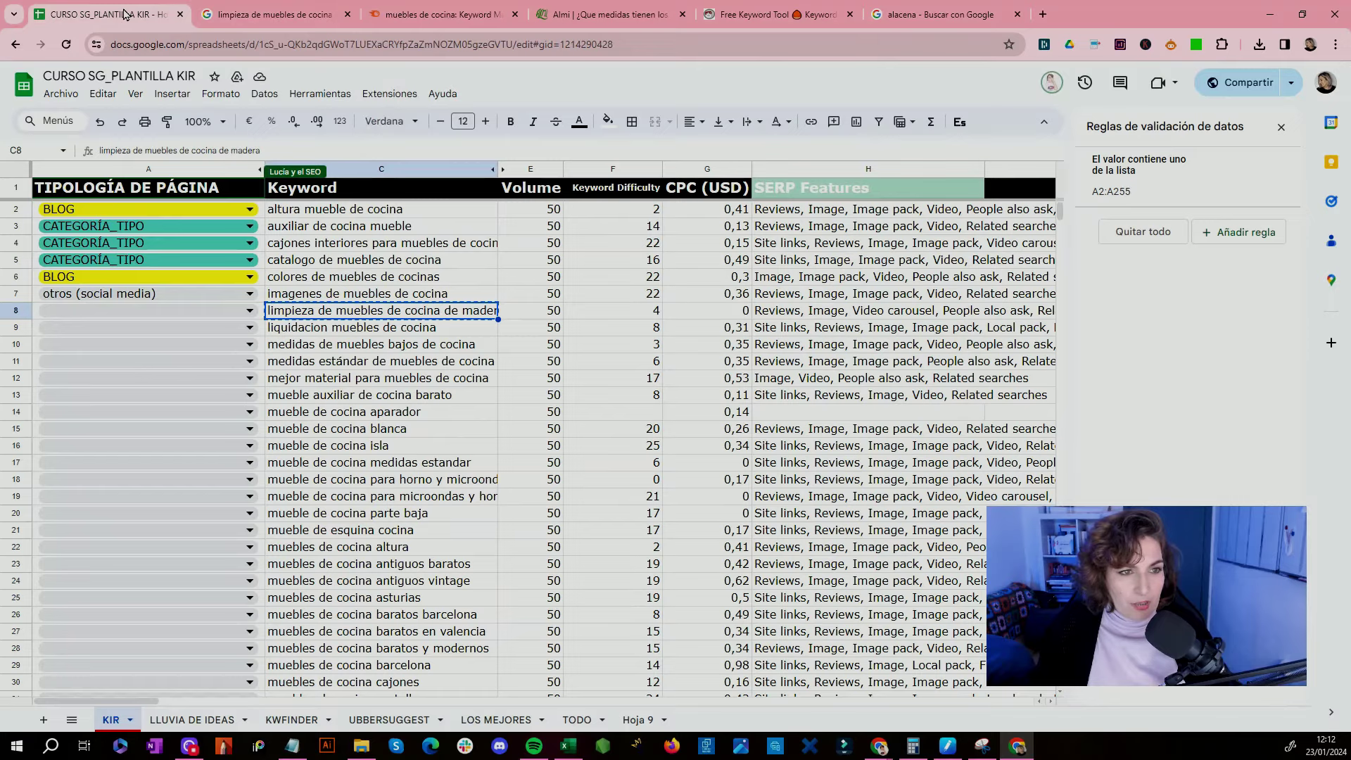
# Step: Rename the dropdown option otros (social media) to otros (youtube, social media)
pyautogui.click(185, 310)
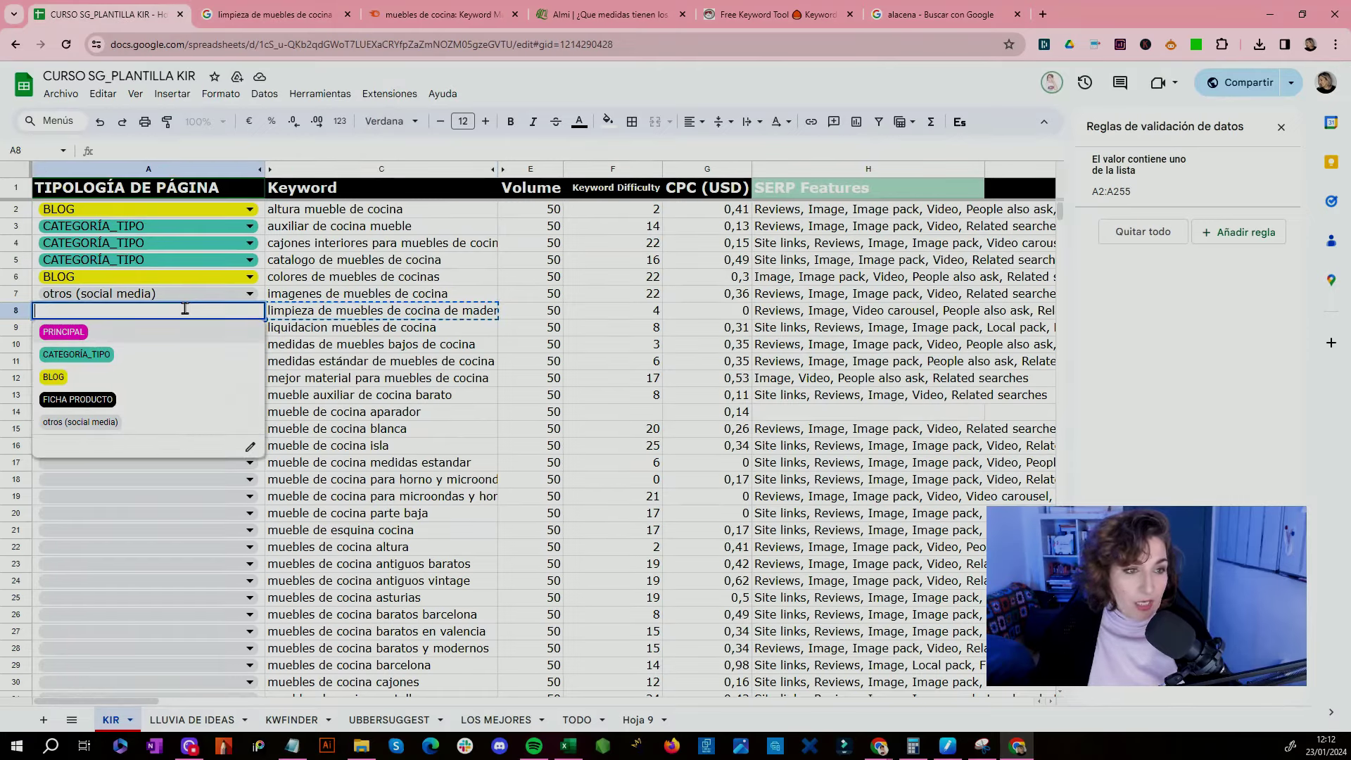
pyautogui.click(249, 446)
pyautogui.click(1191, 438)
pyautogui.write('yotuubsocial m')
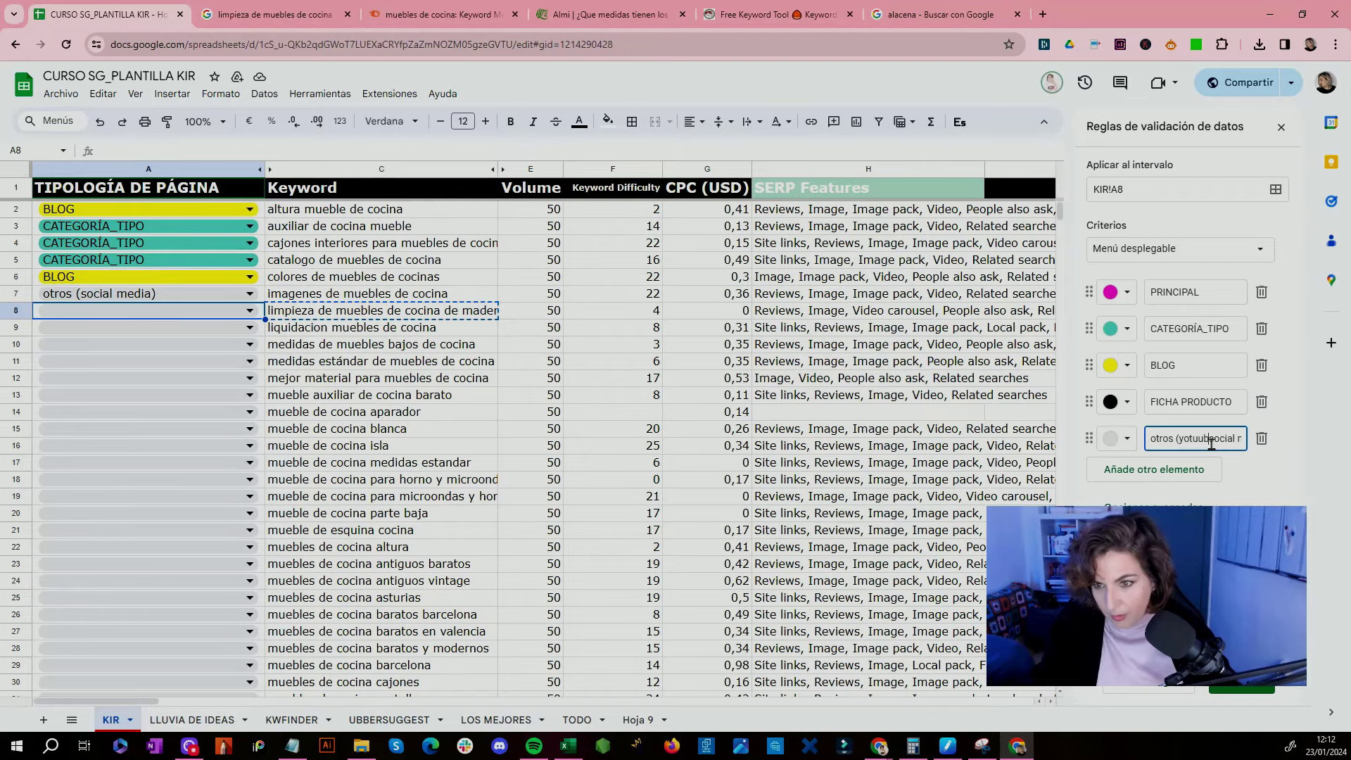
pyautogui.press('BackSpace')
pyautogui.press('BackSpace')
pyautogui.press('BackSpace')
pyautogui.write('utu')
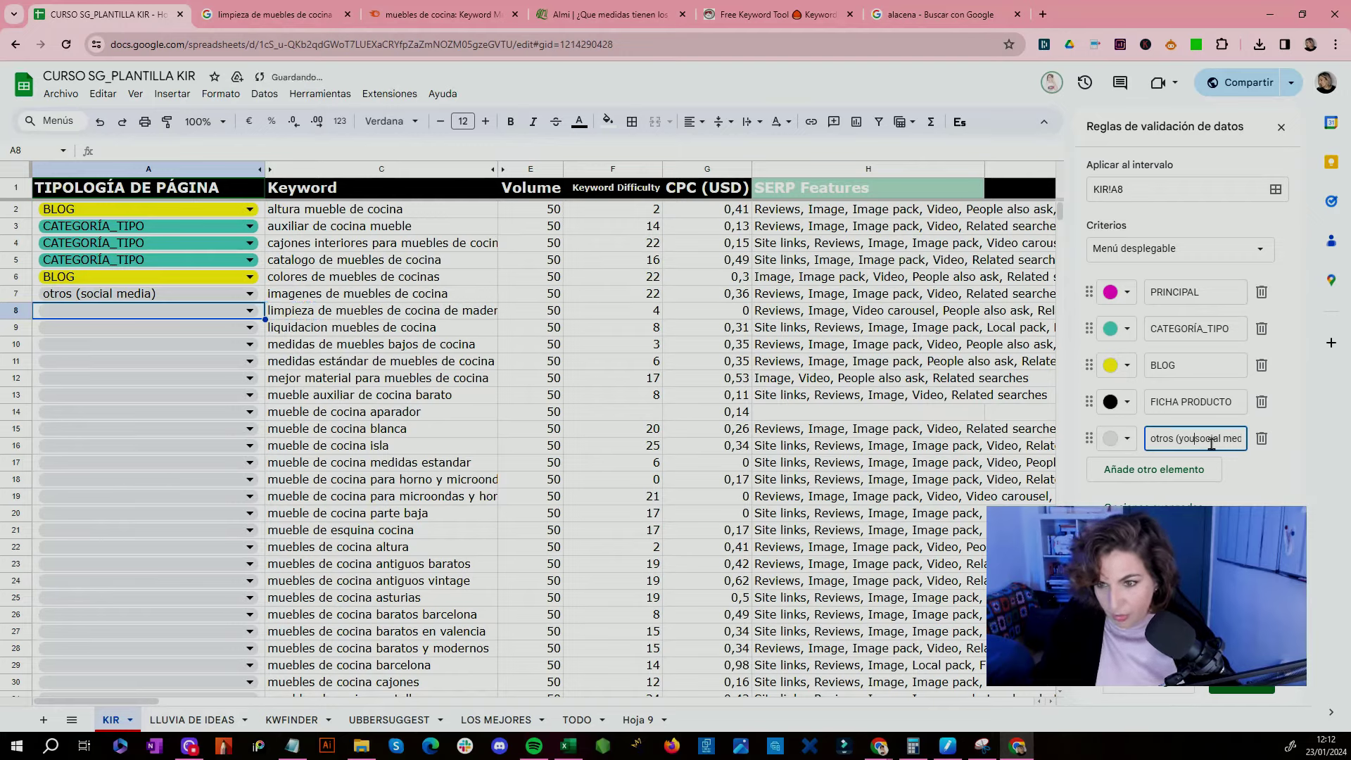
pyautogui.write('be')
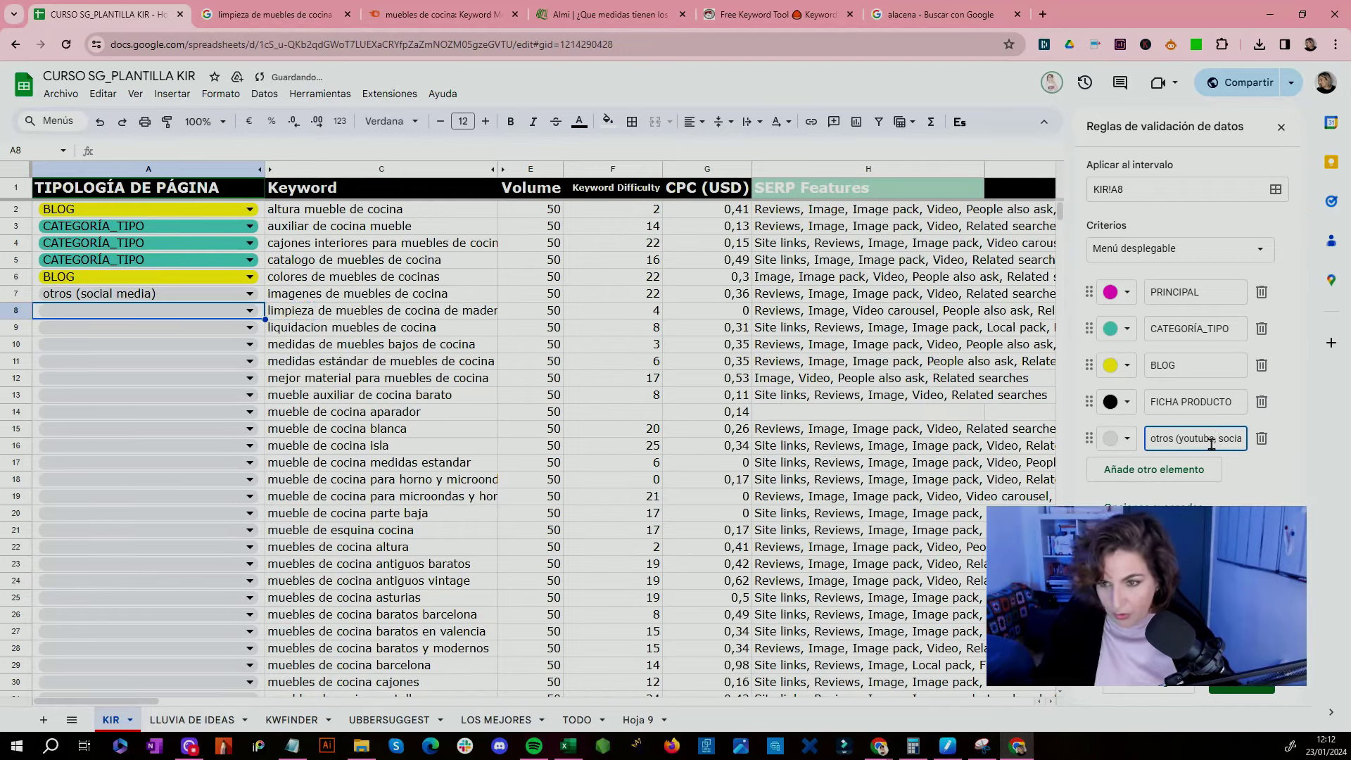
# Step: Recheck the Google results and set the page type of limpieza de muebles de cocina de madera in row 8 to BLOG
pyautogui.click(250, 311)
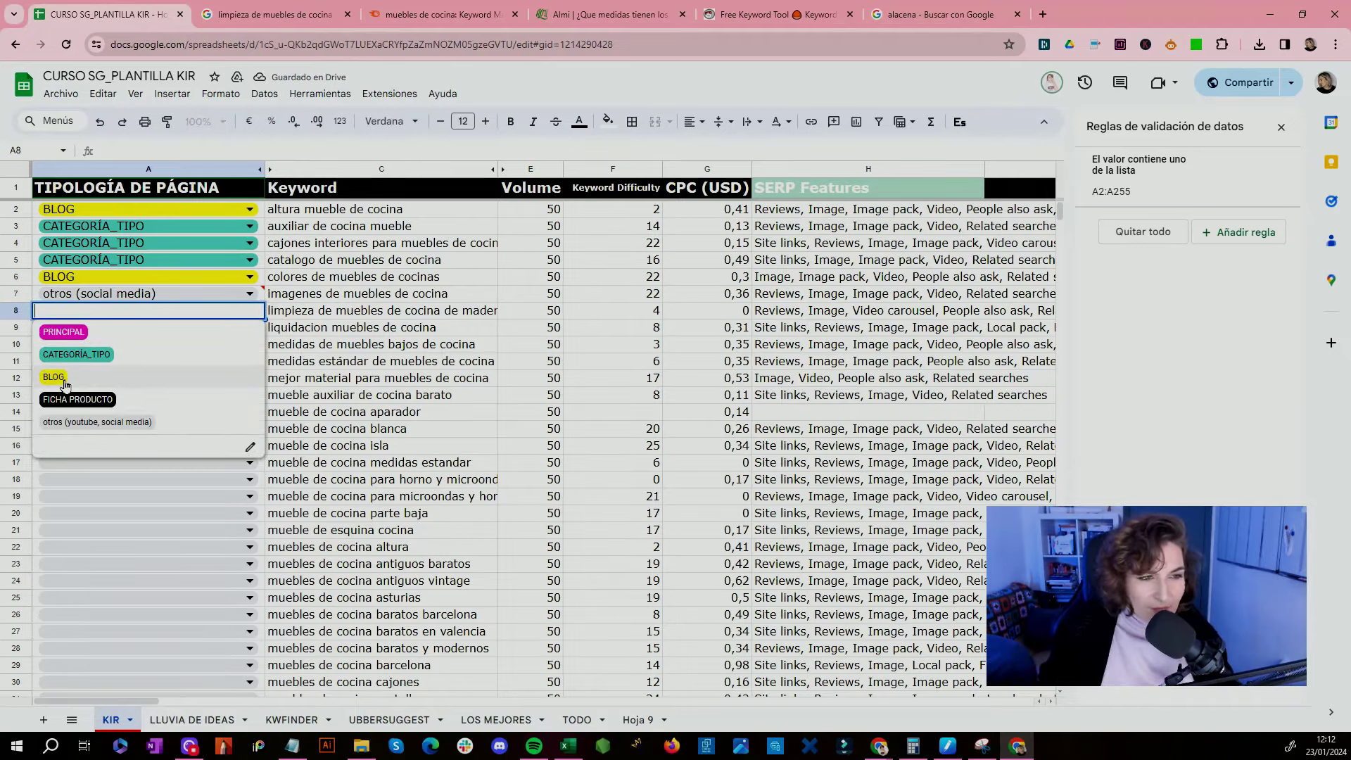
pyautogui.click(251, 13)
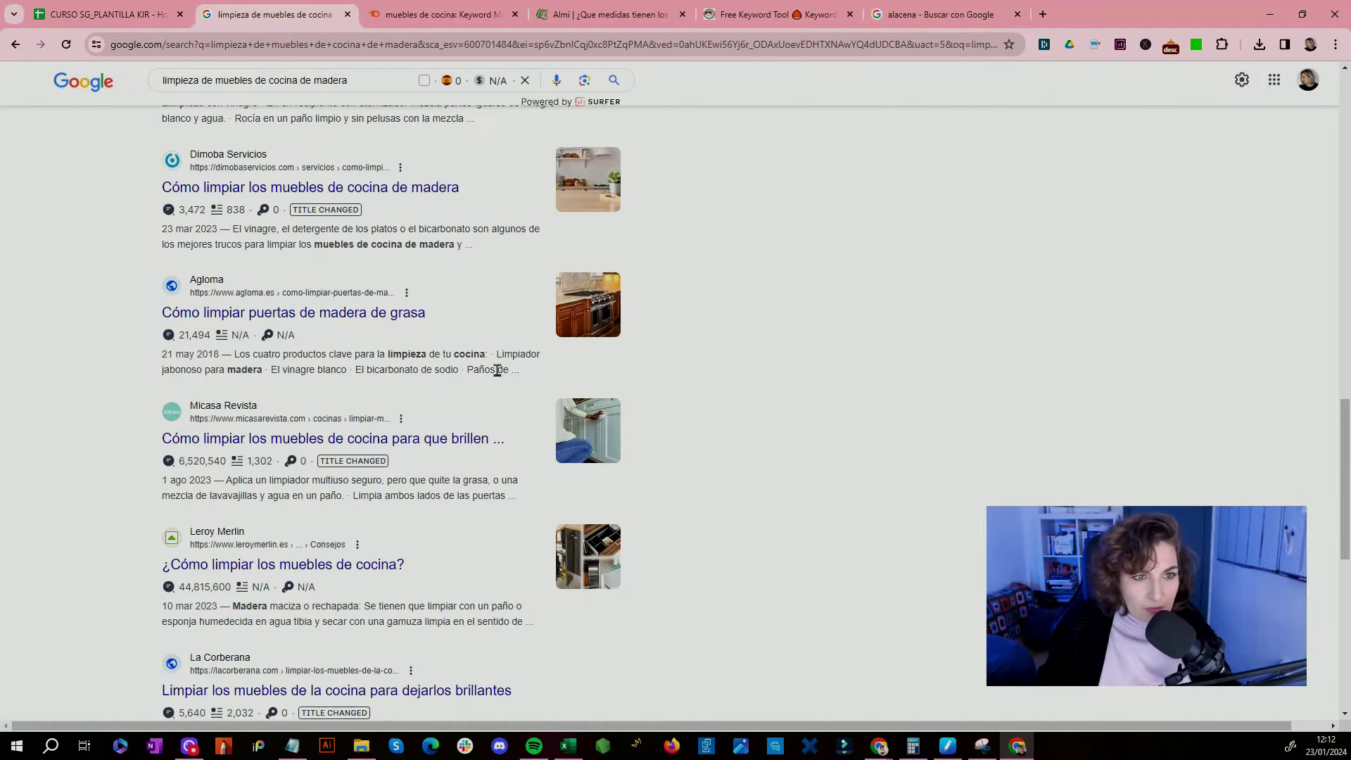
pyautogui.hotkey('ctrl', '1')
pyautogui.click(101, 383)
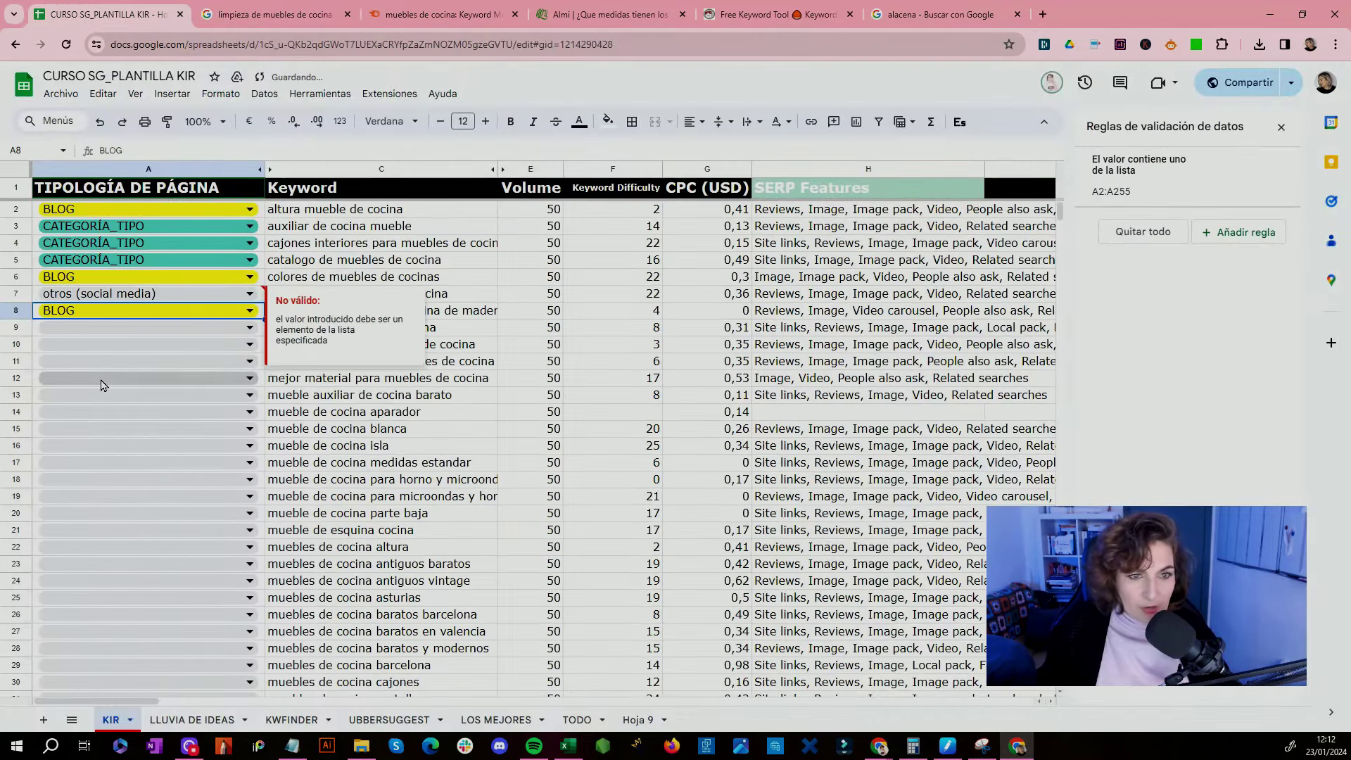
# Step: Search Google for liquidacion muebles de cocina, examine the page types in the organic results and open the Grupo Castrillo listing
pyautogui.click(382, 329)
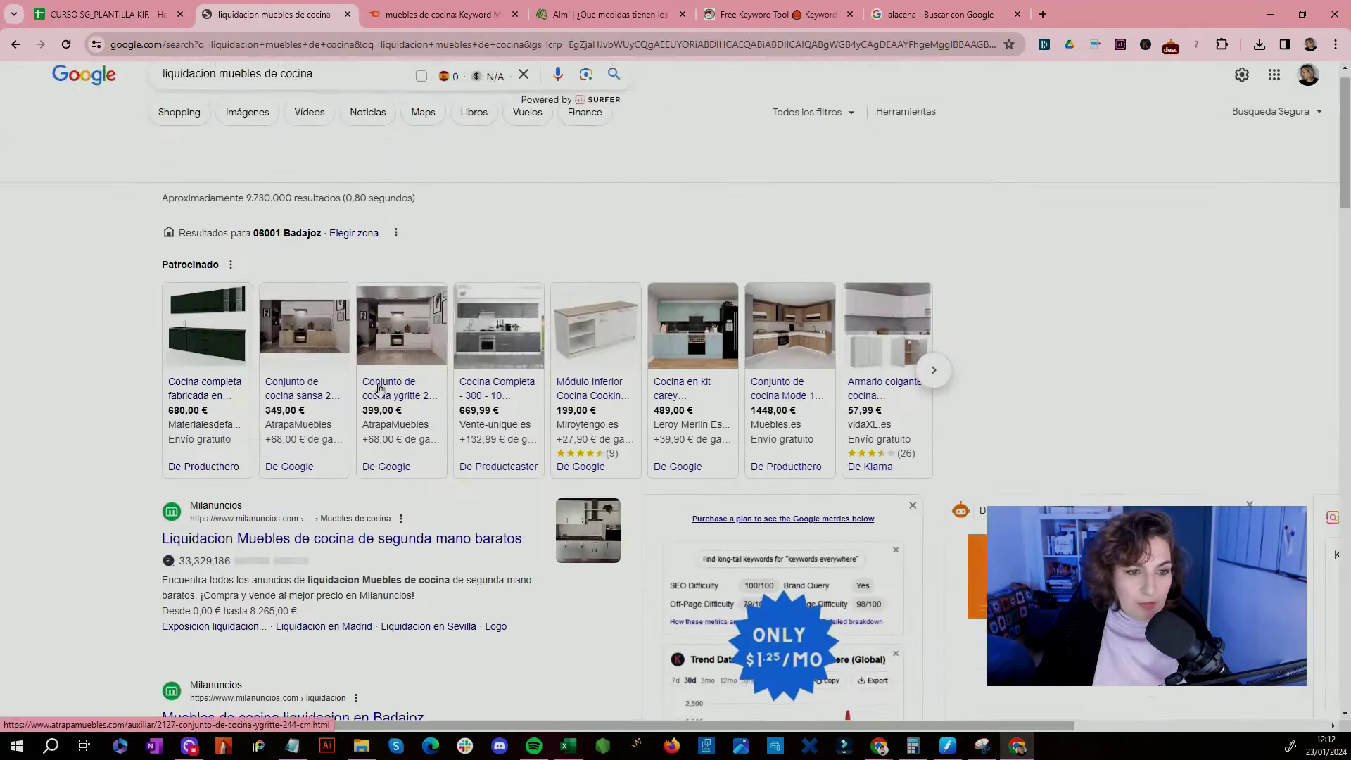
pyautogui.scroll(-8, 297, 415)
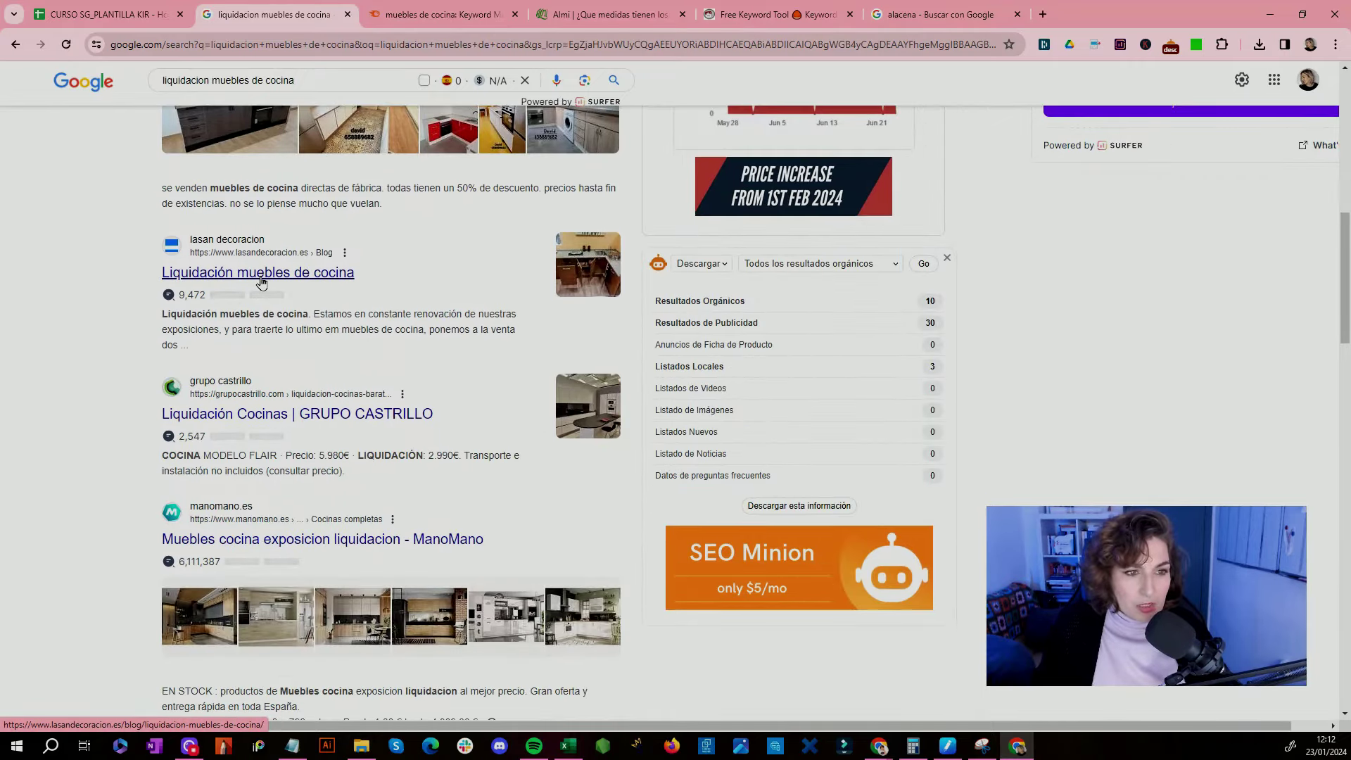
pyautogui.click(316, 417)
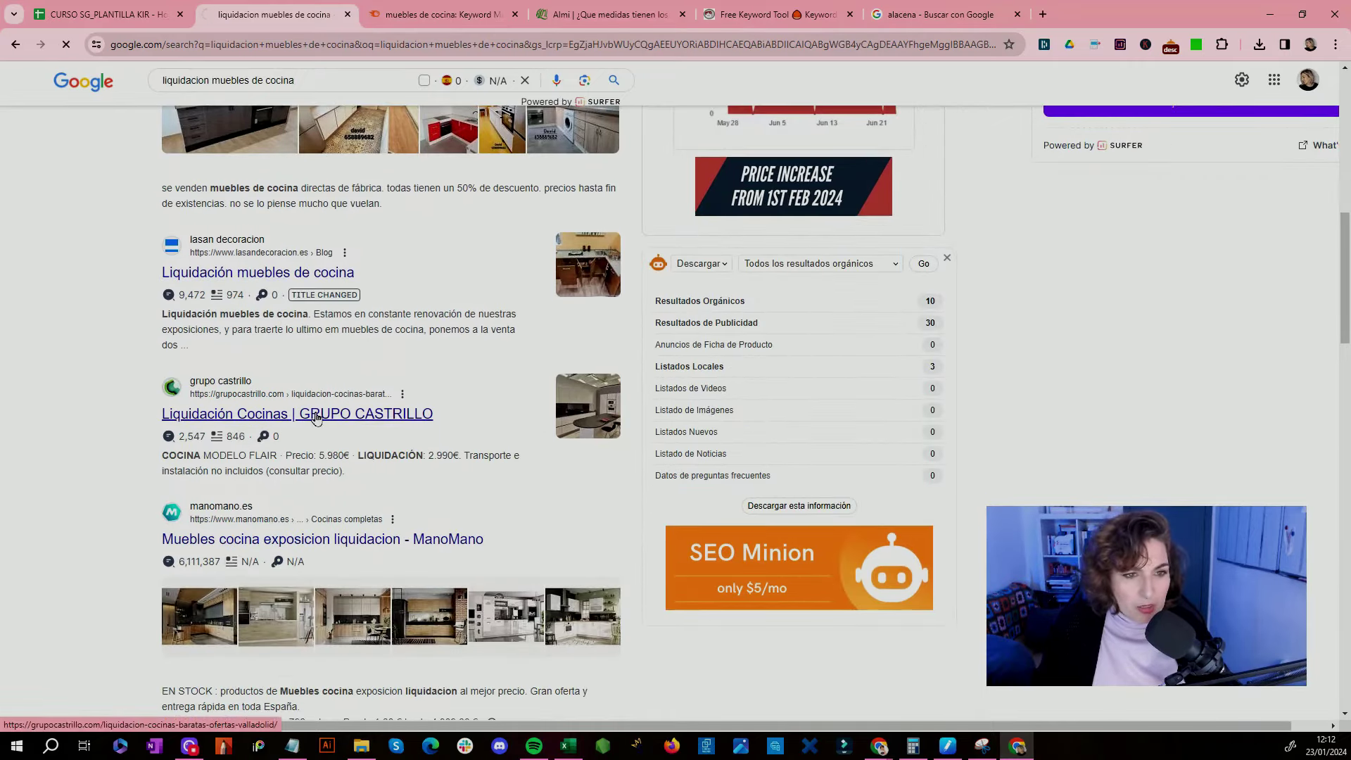
pyautogui.hotkey('ctrl', 'pageup')
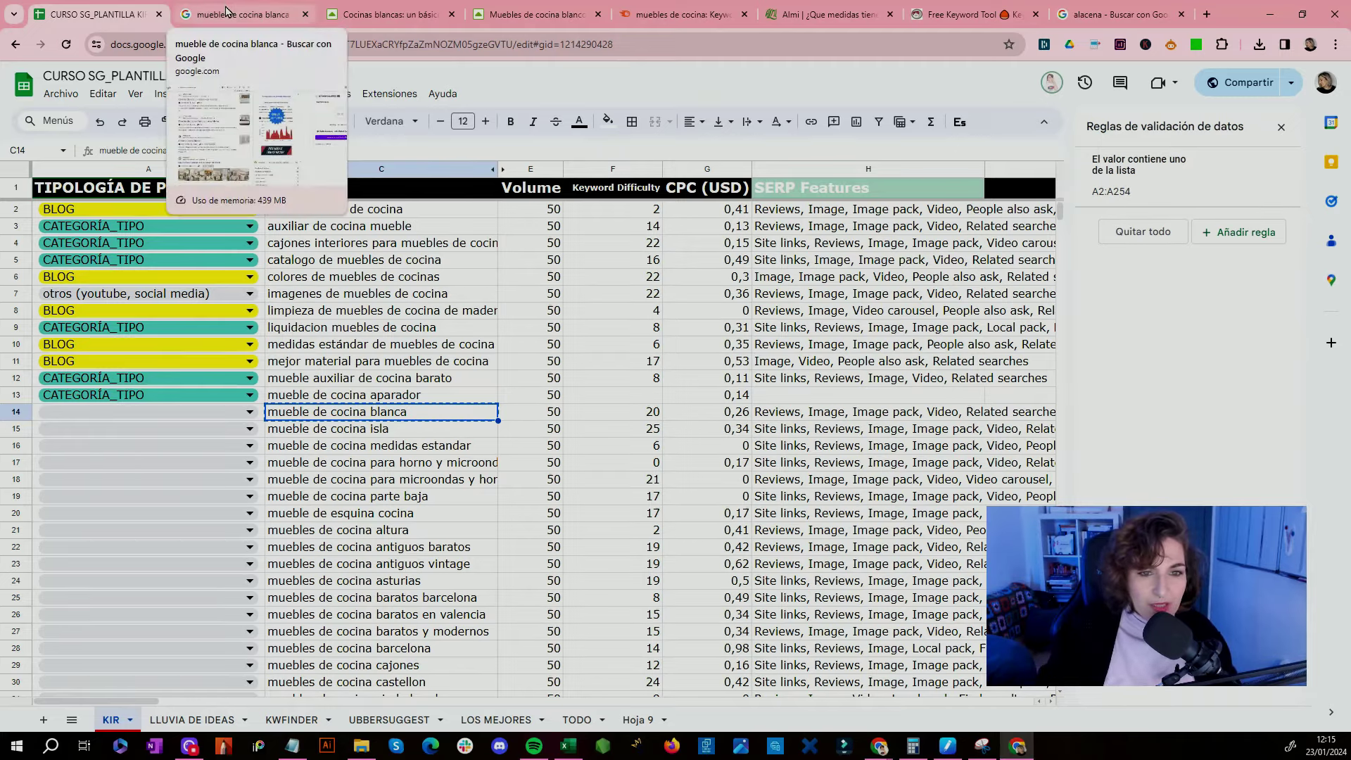
# Step: Review the shopping, image and organic Google results for mueble de cocina blanca and set its page type in row 14 to CATEGORÍA_TIPO
pyautogui.click(226, 10)
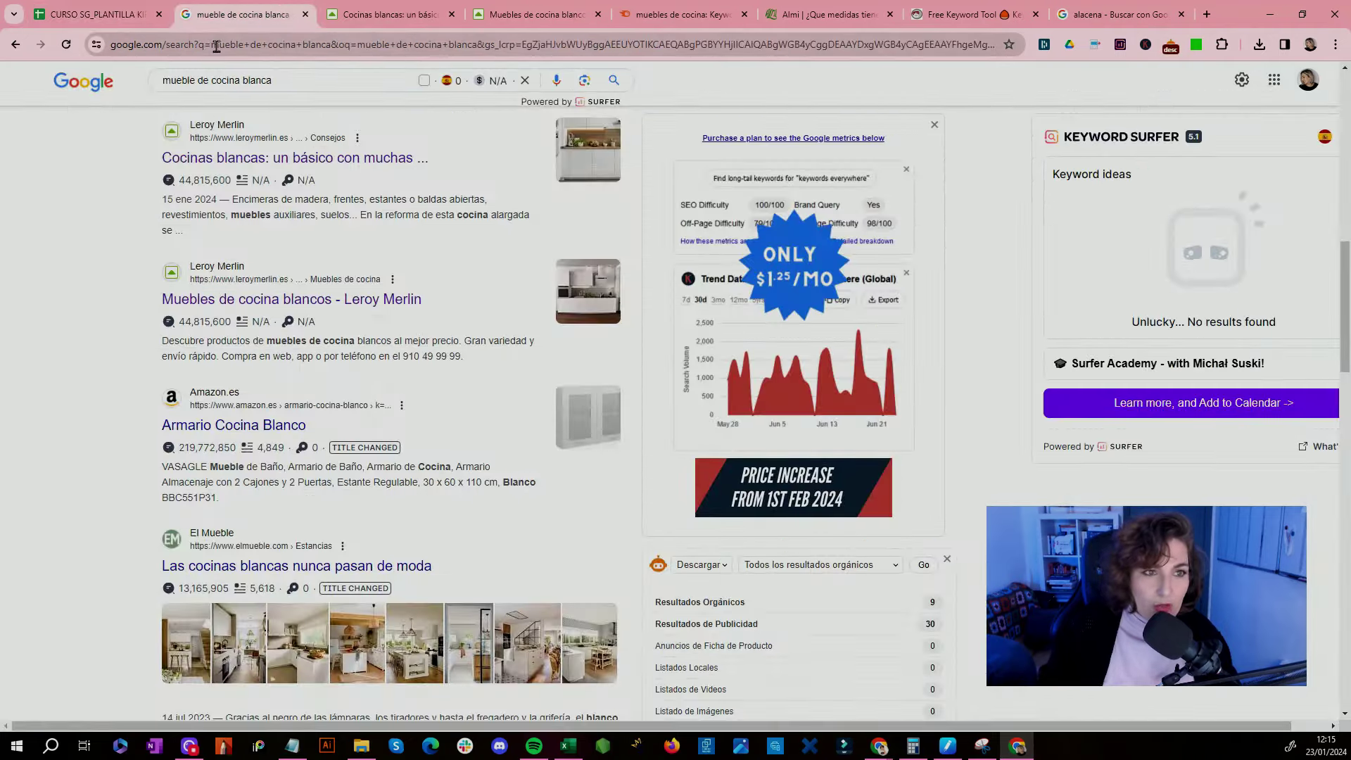
pyautogui.scroll(5, 207, 244)
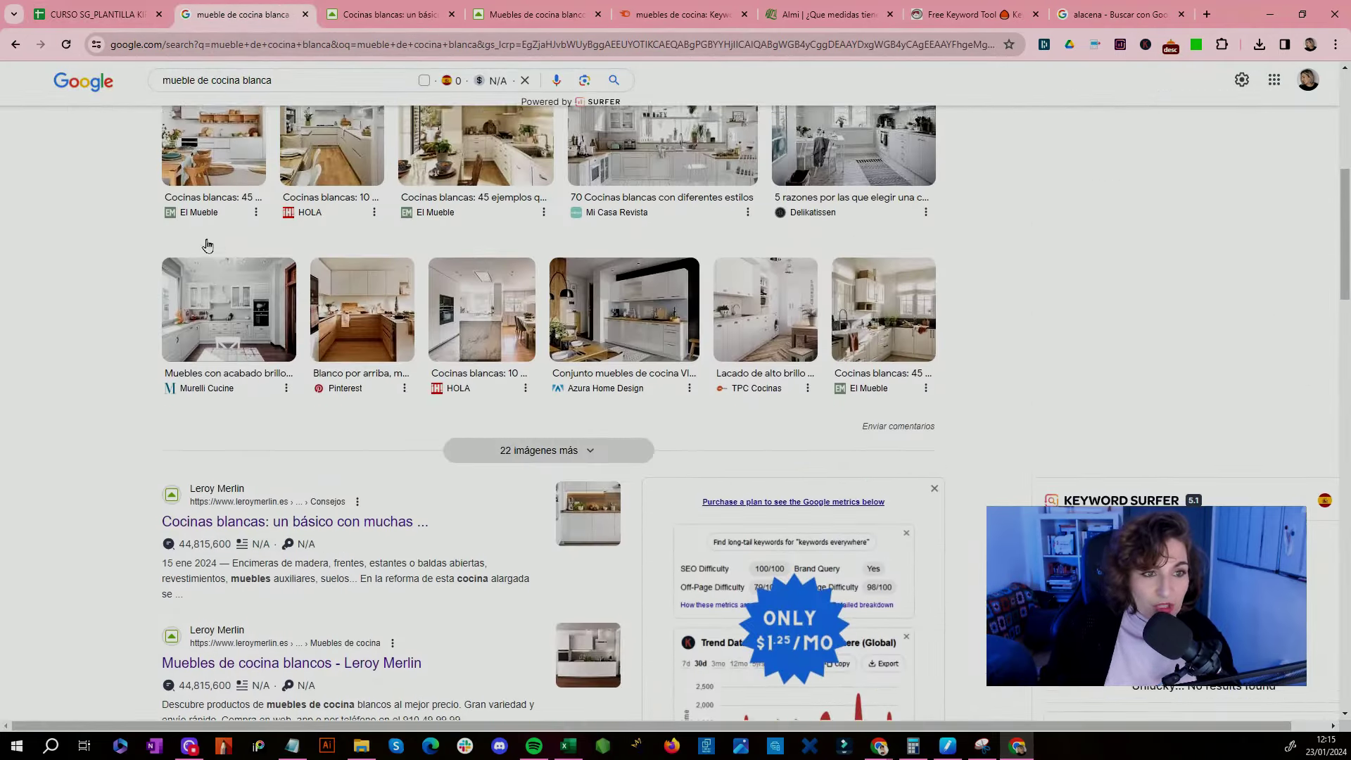
pyautogui.scroll(4, 207, 244)
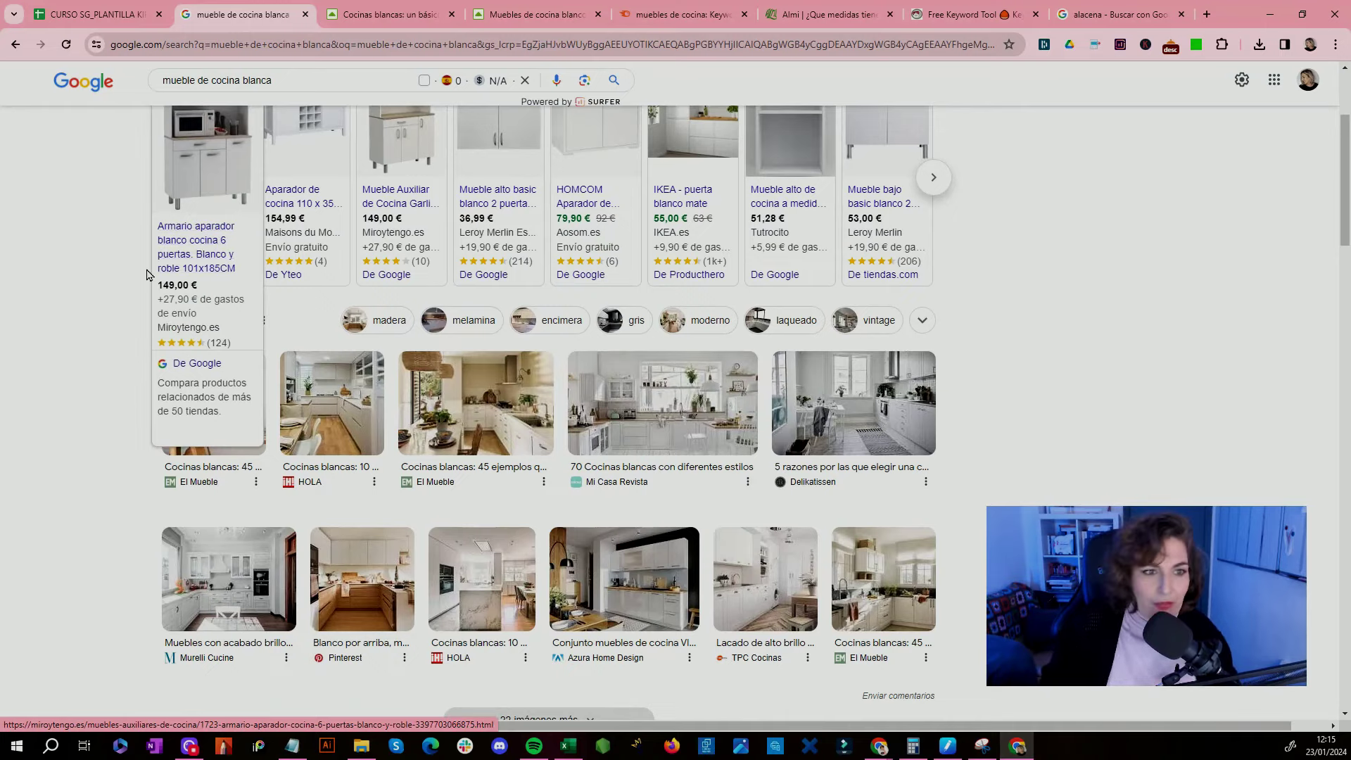
pyautogui.scroll(-5, 392, 461)
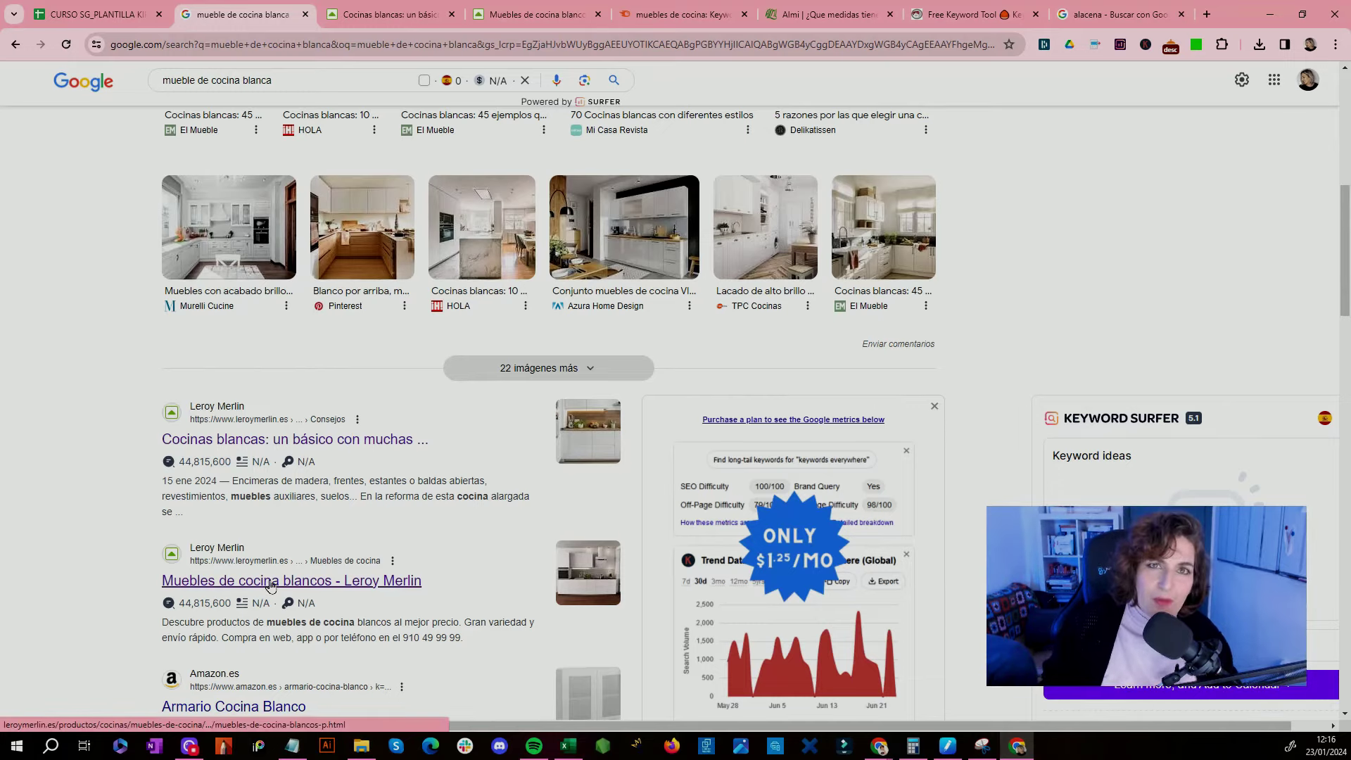
pyautogui.click(78, 15)
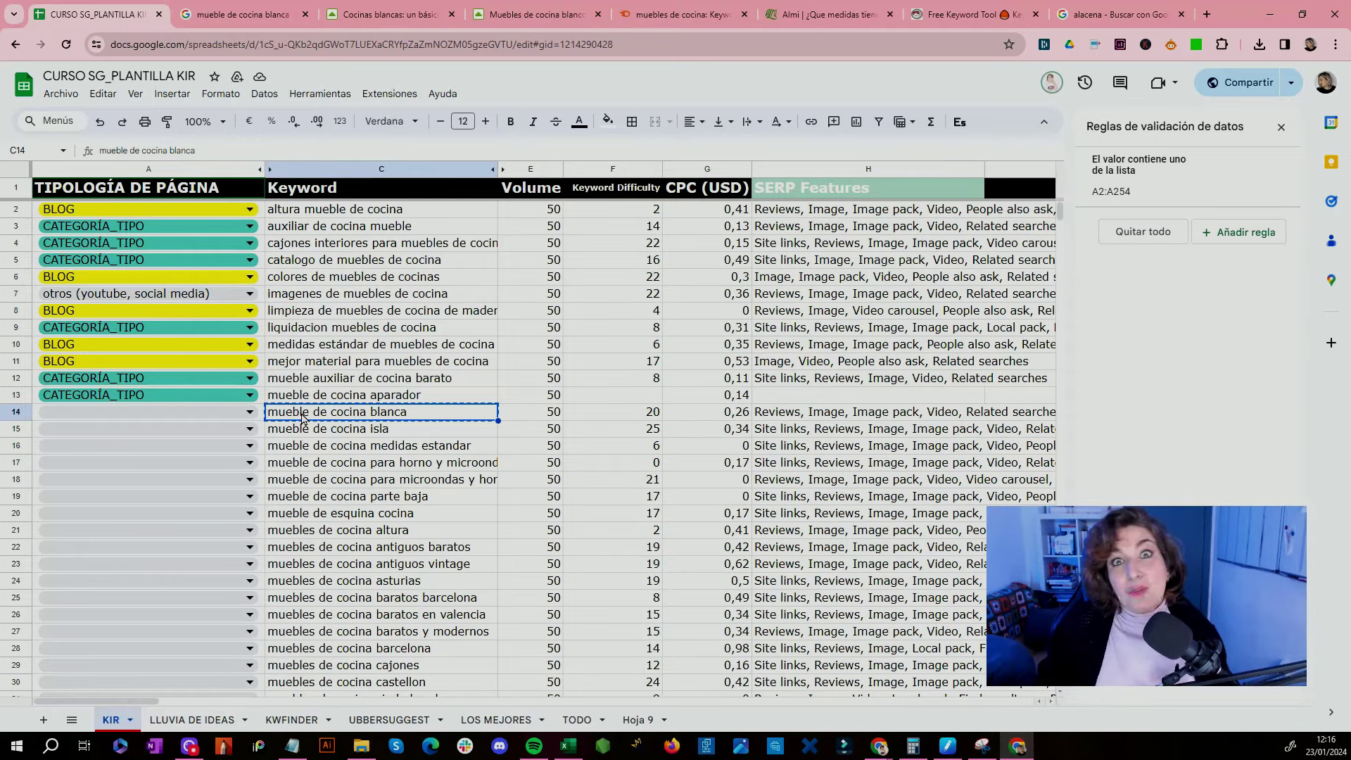
pyautogui.click(248, 413)
pyautogui.click(77, 456)
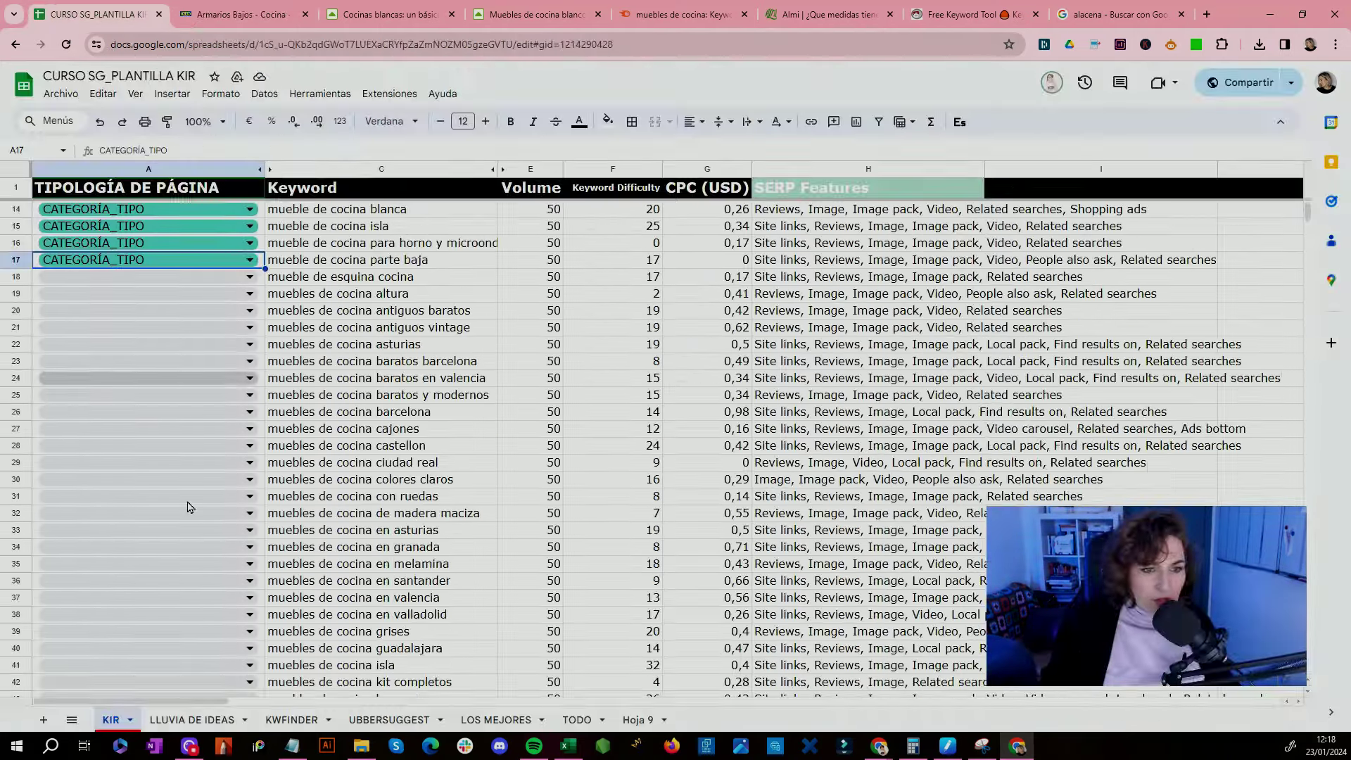
# Step: Split the comma-separated entries of the SERP Features column H into separate columns
pyautogui.scroll(-17, 187, 506)
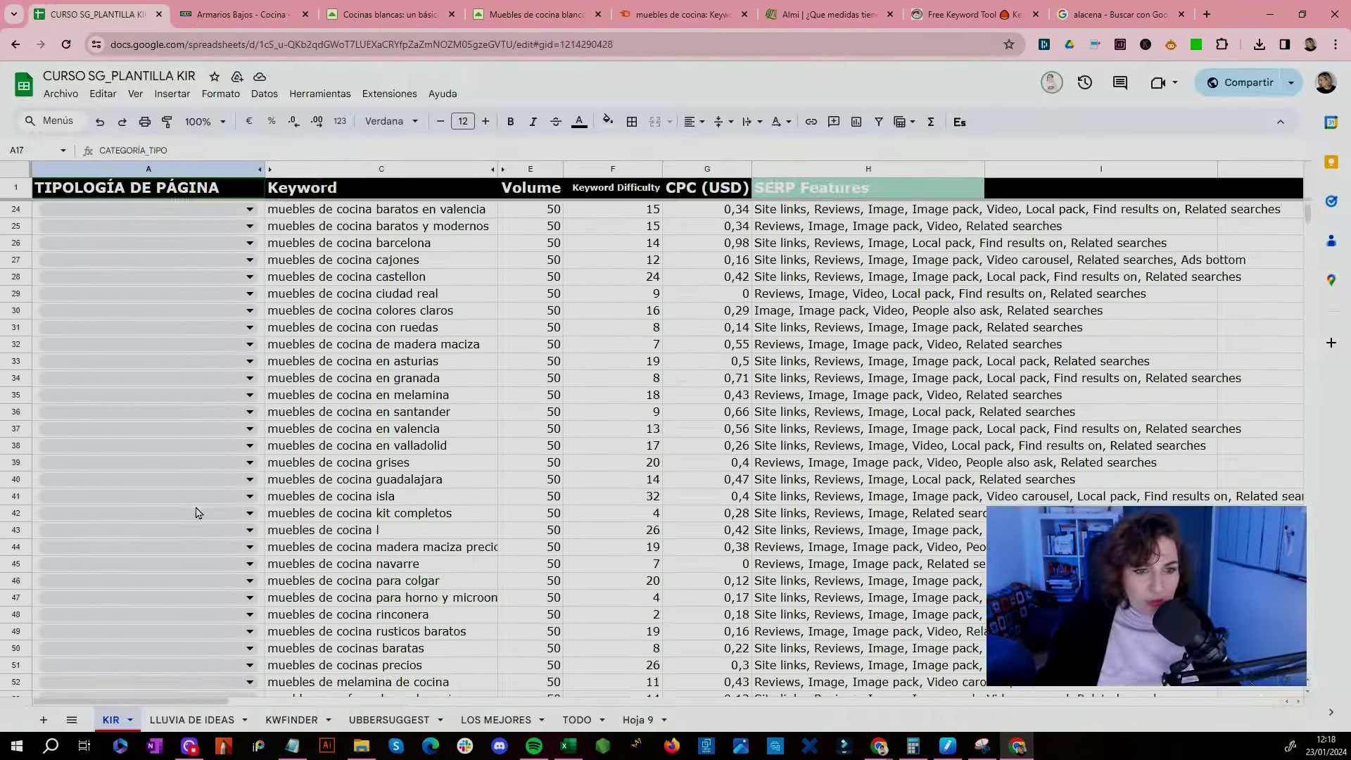
pyautogui.scroll(-7, 407, 508)
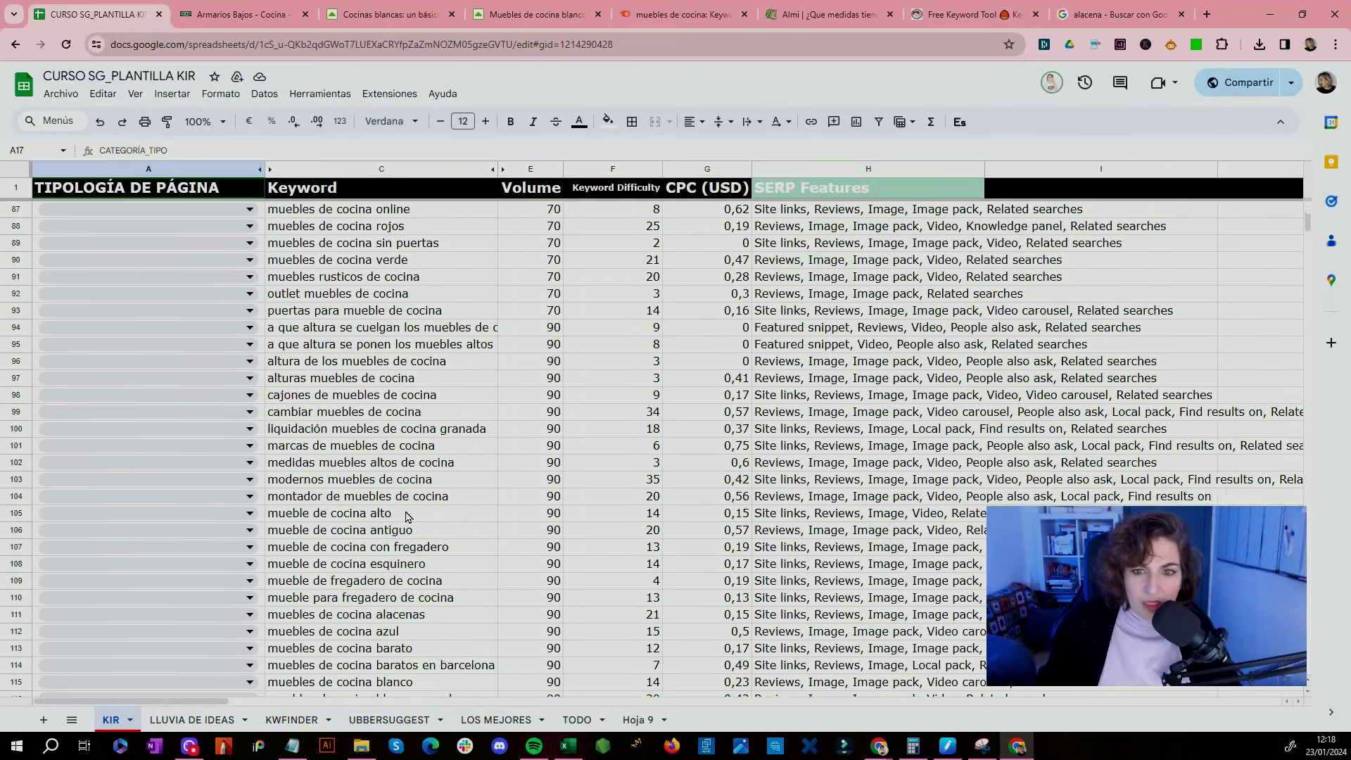
pyautogui.scroll(20, 407, 508)
pyautogui.scroll(8, 407, 508)
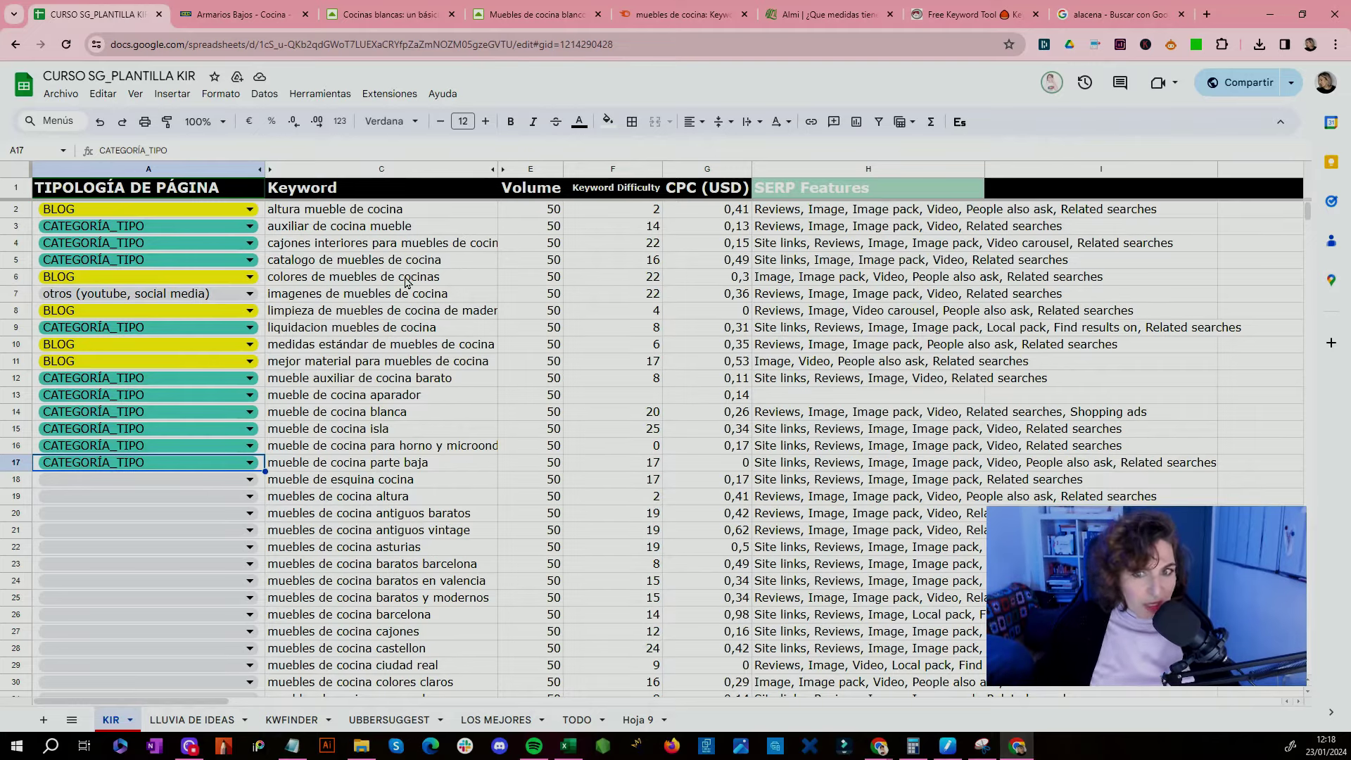
pyautogui.click(795, 211)
pyautogui.click(805, 172)
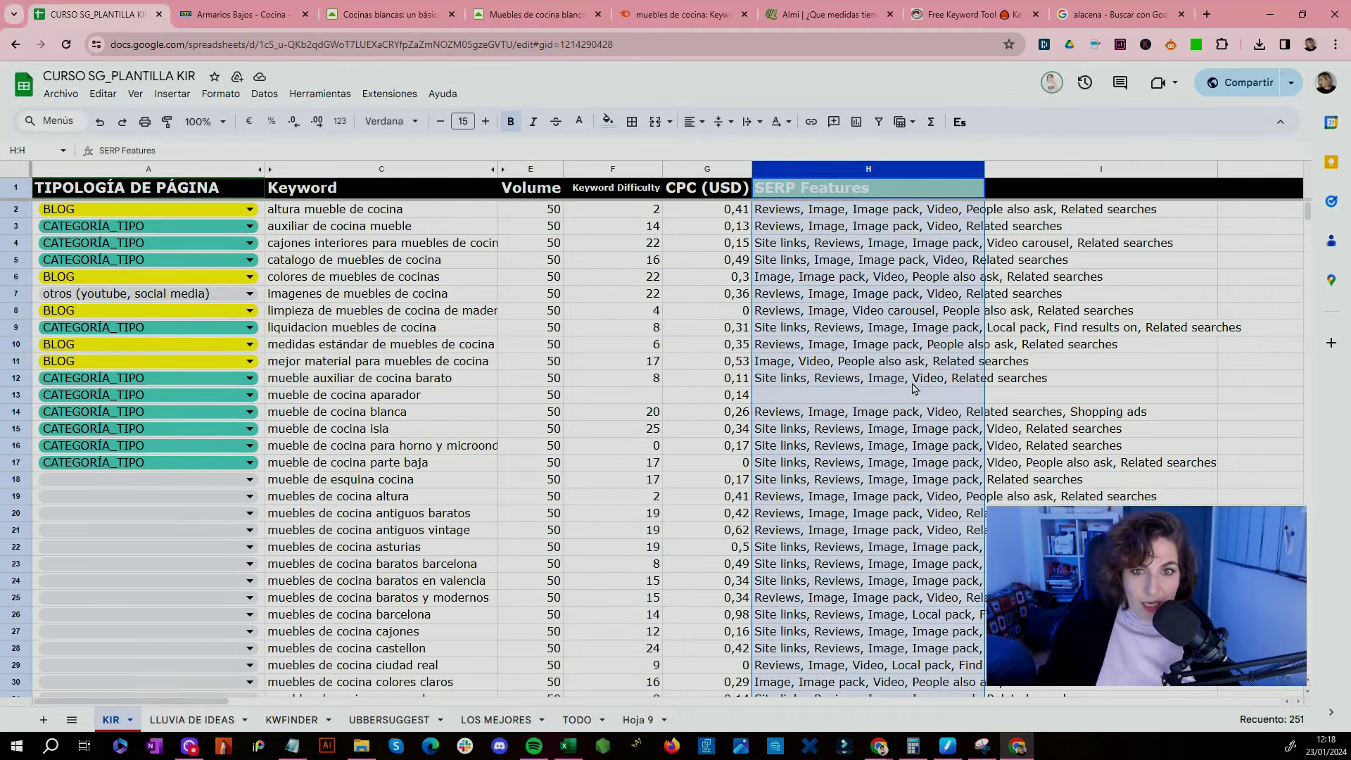
pyautogui.click(884, 266)
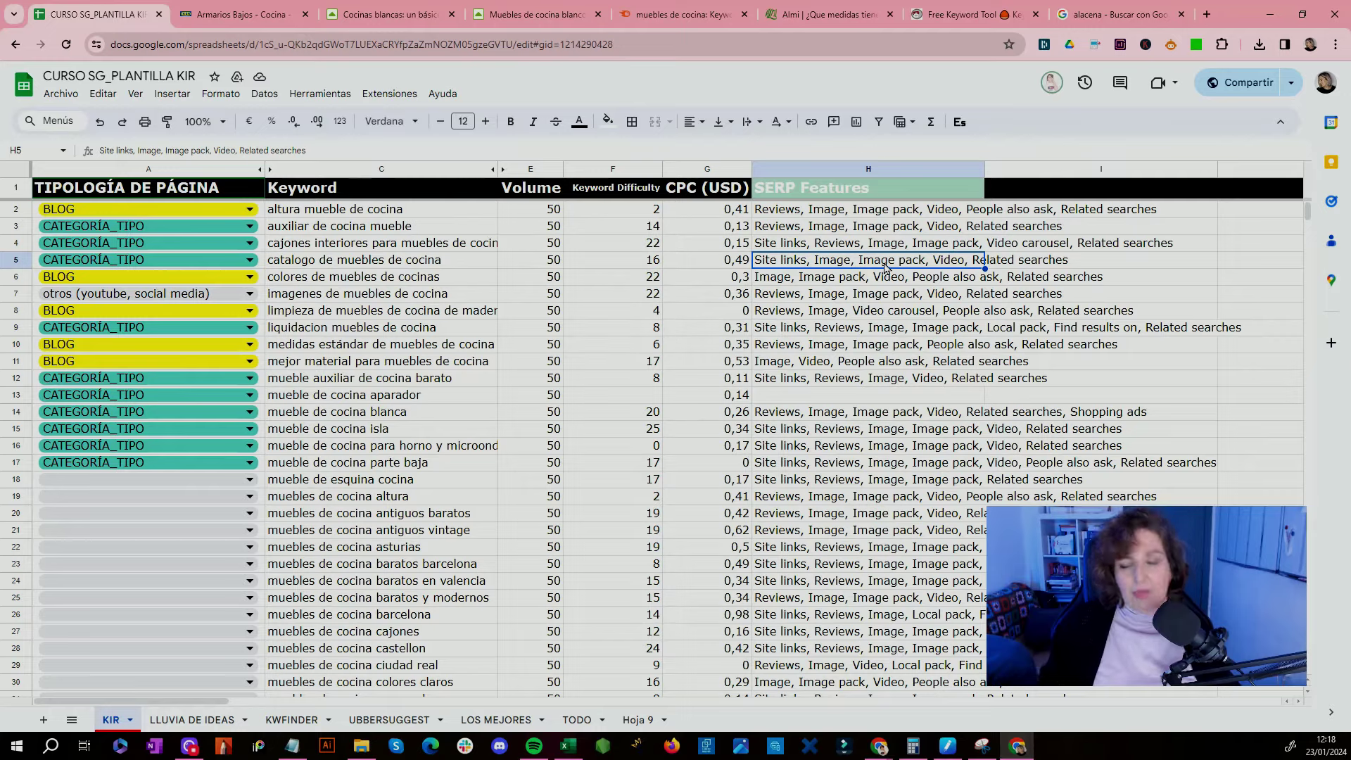
pyautogui.click(809, 218)
pyautogui.click(796, 171)
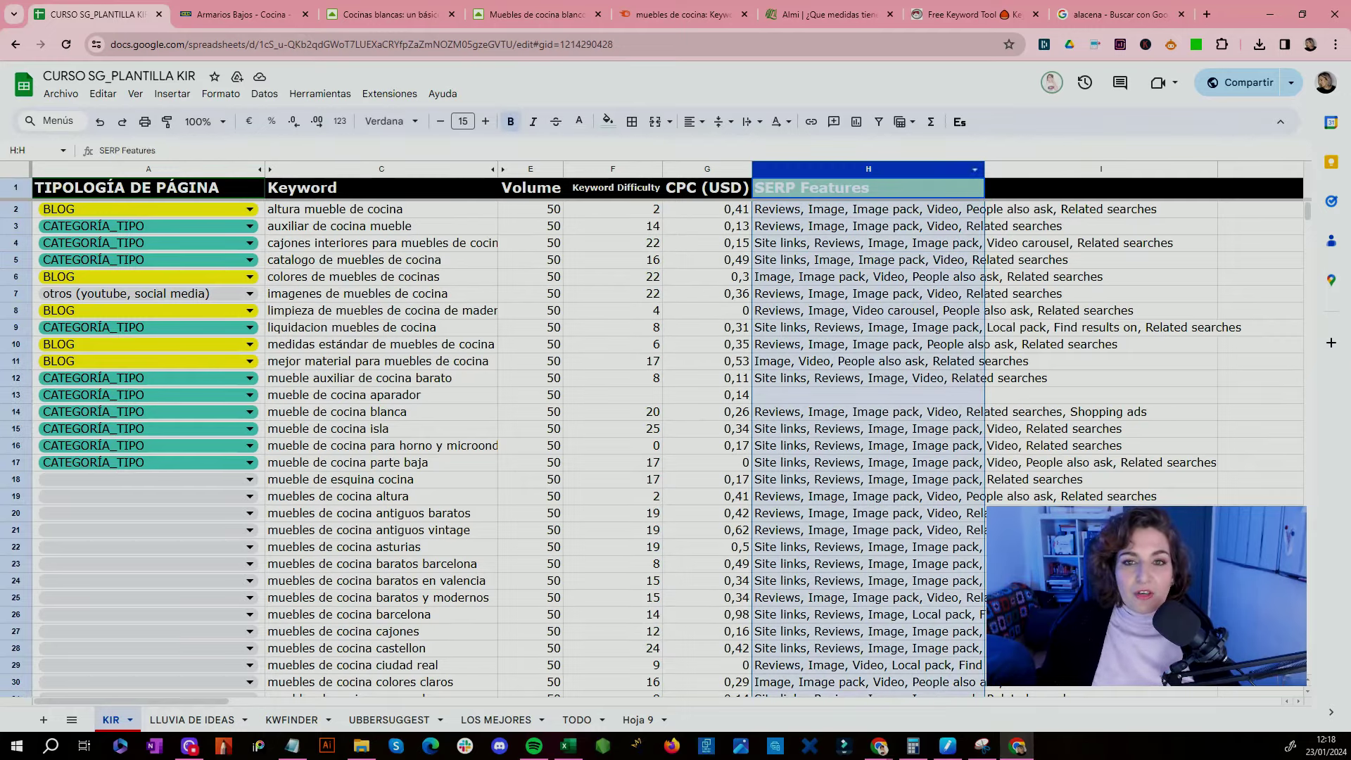
pyautogui.click(263, 93)
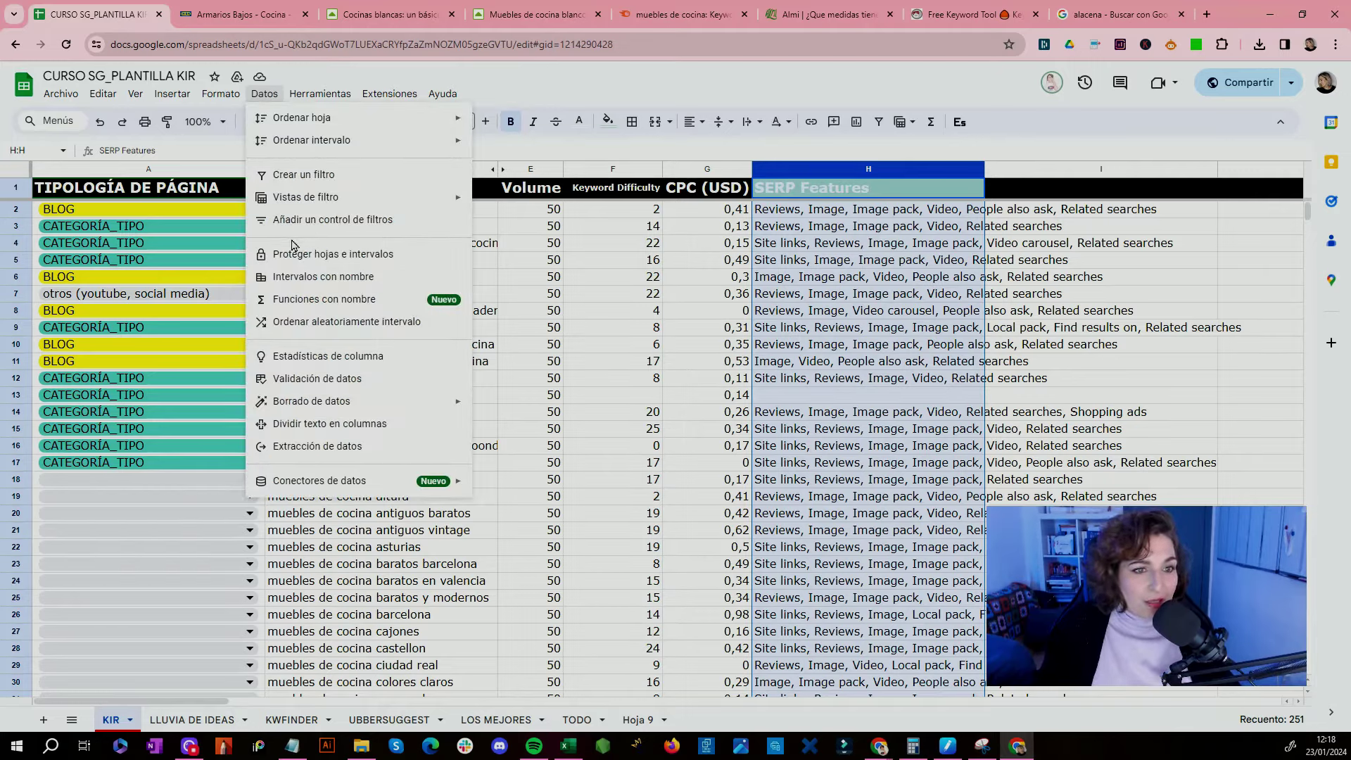
pyautogui.click(353, 426)
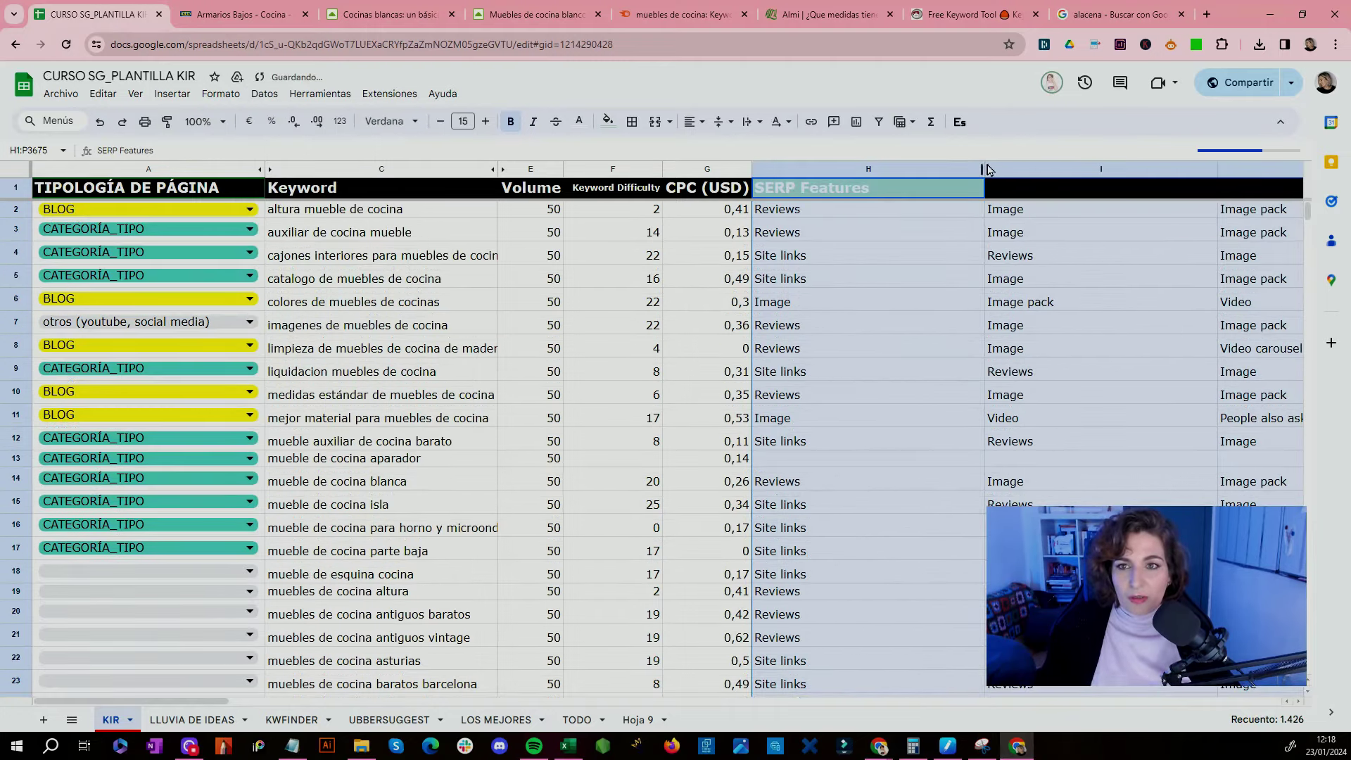
# Step: Fit the widths of columns H through N to their split SERP feature entries
pyautogui.doubleClick(984, 170)
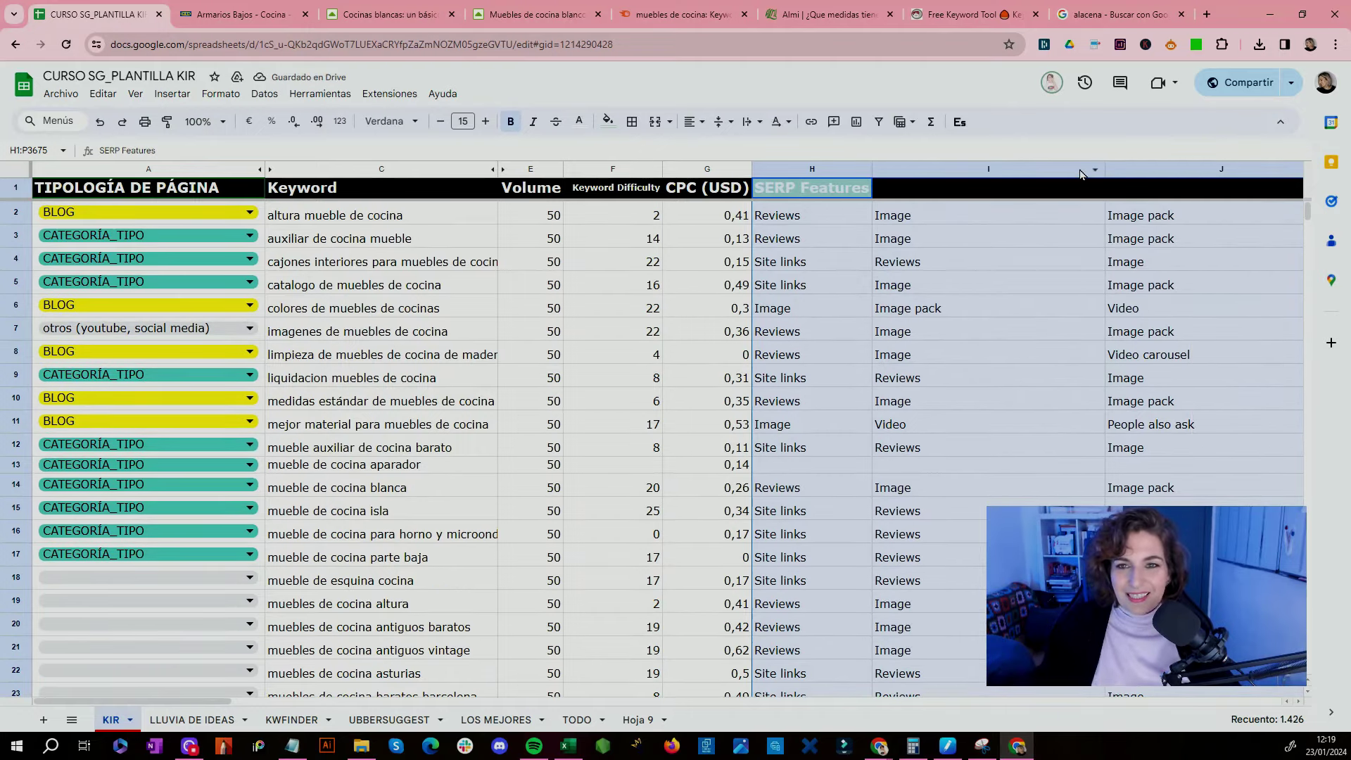
pyautogui.doubleClick(1105, 169)
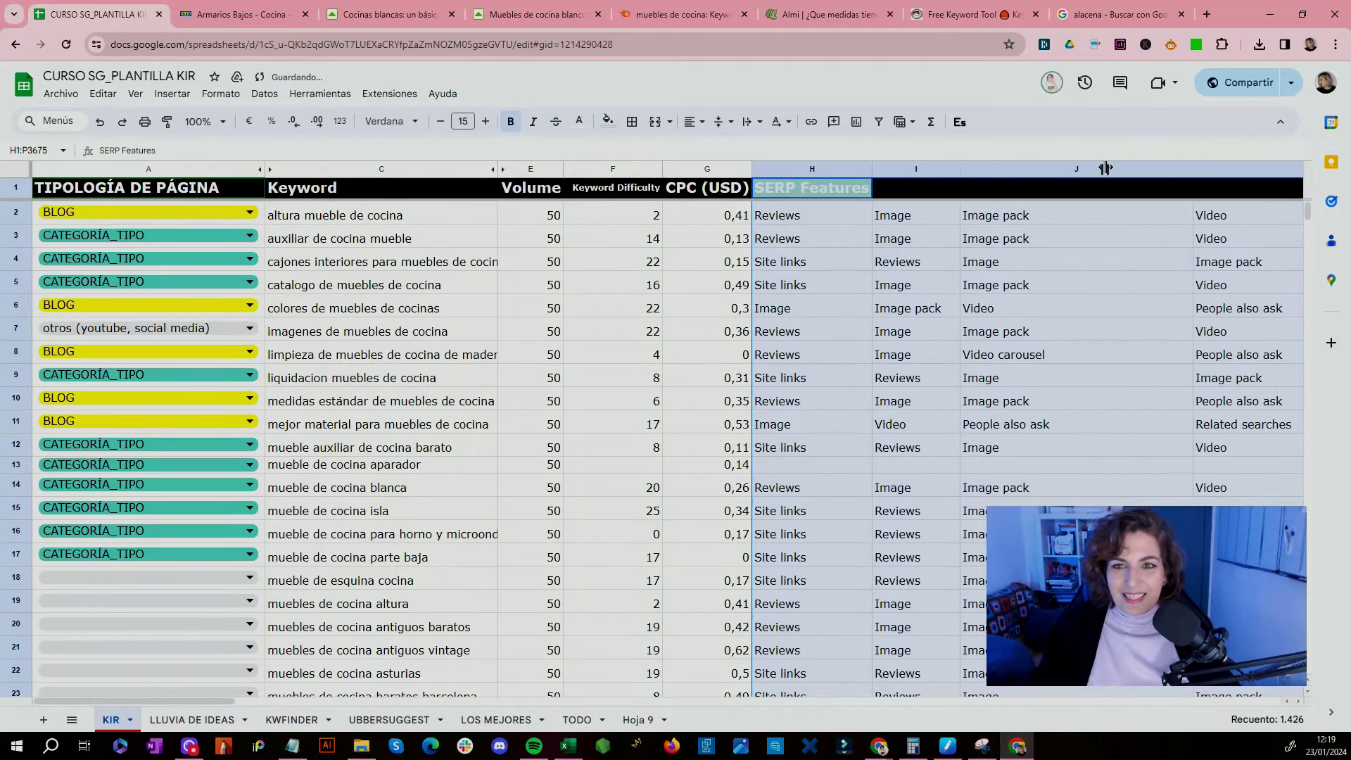
pyautogui.doubleClick(1193, 170)
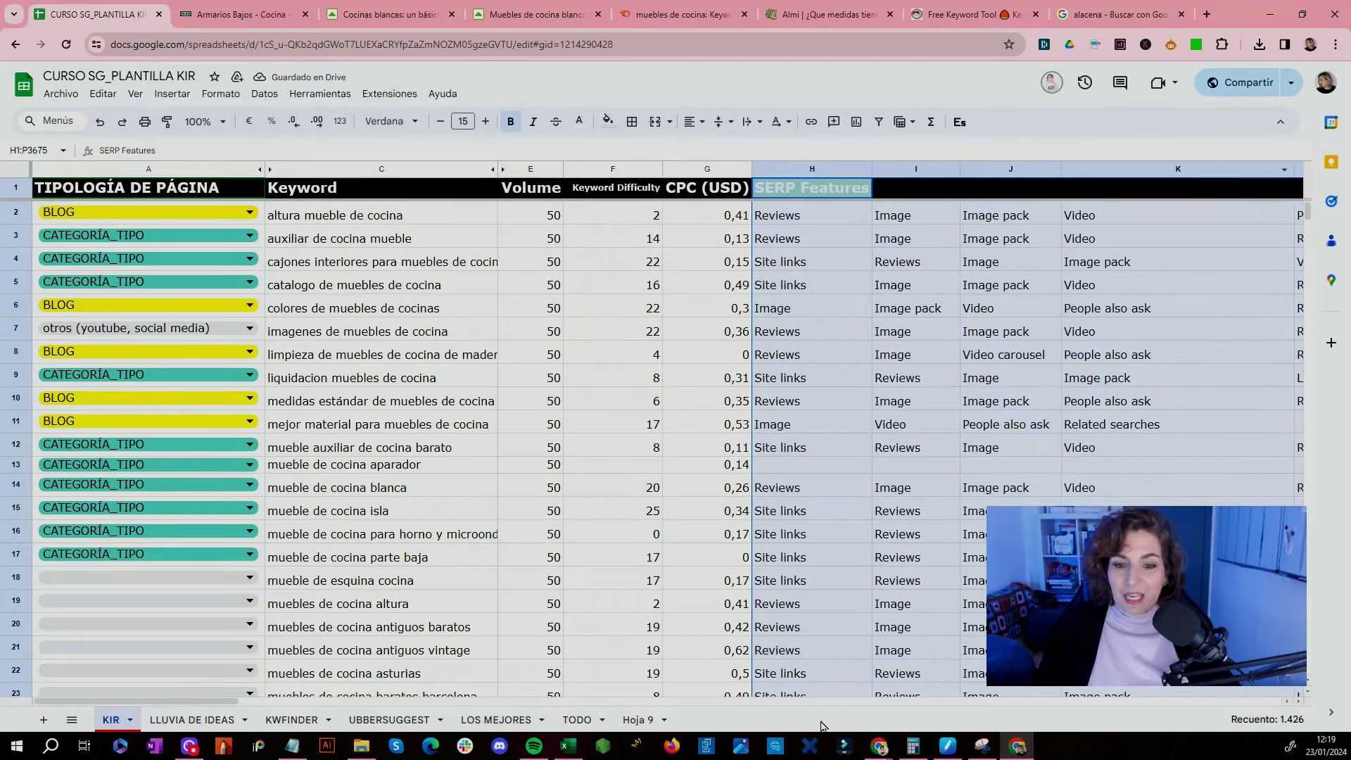
pyautogui.moveTo(204, 701); pyautogui.dragTo(305, 701)
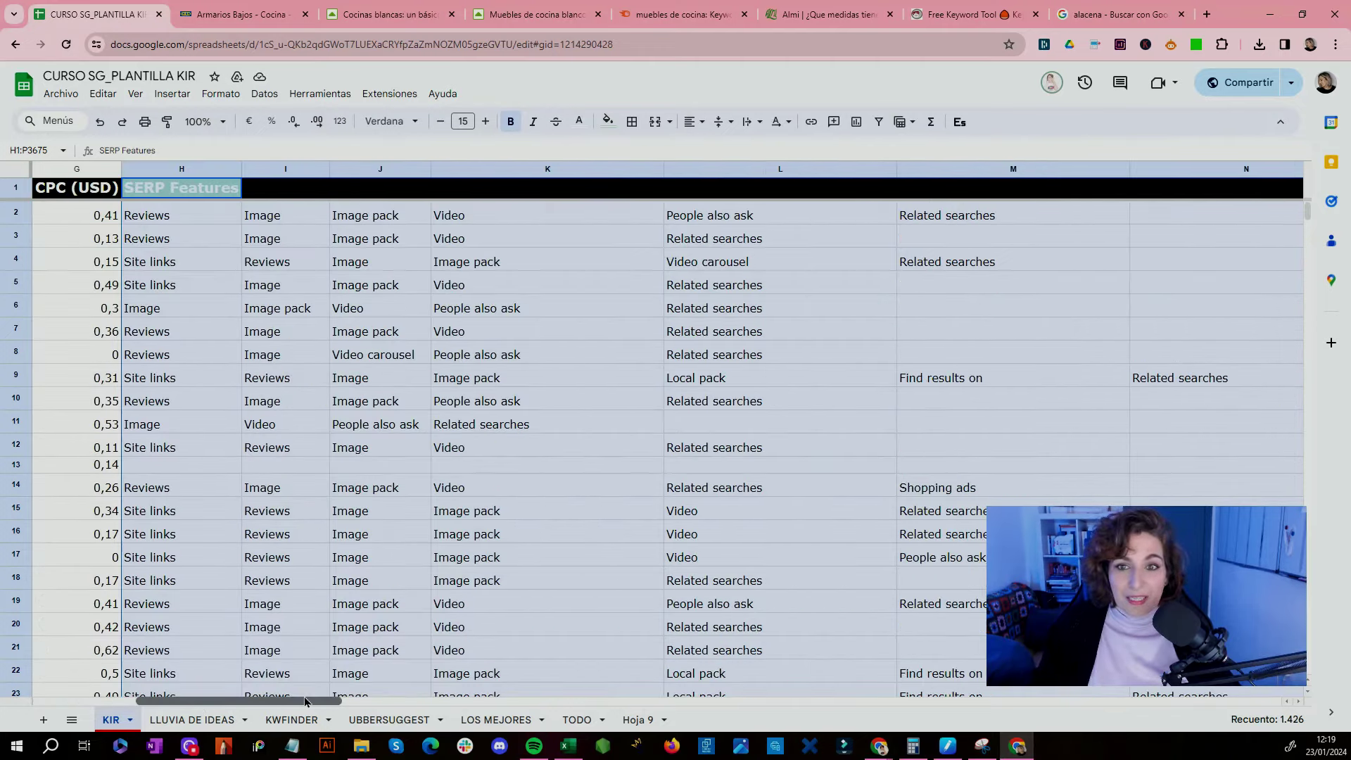
pyautogui.doubleClick(663, 170)
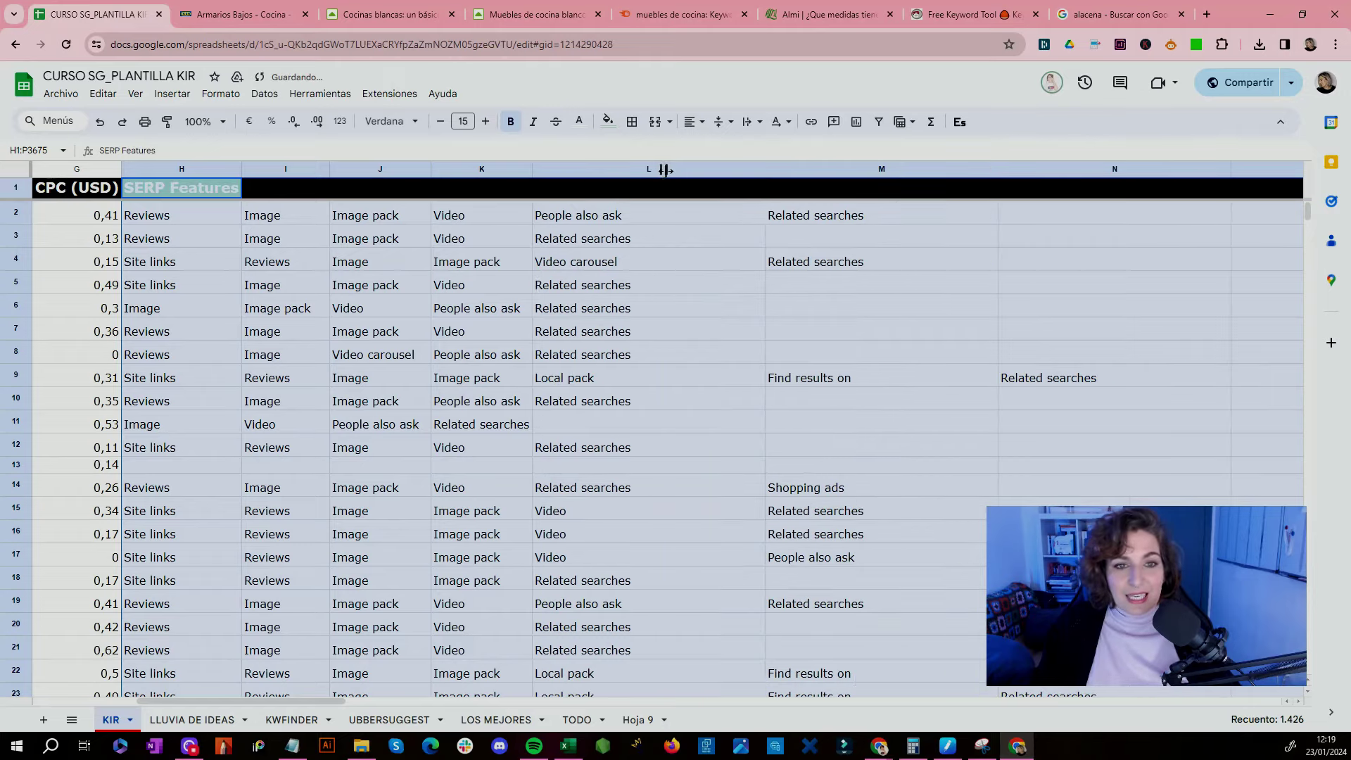
pyautogui.doubleClick(765, 170)
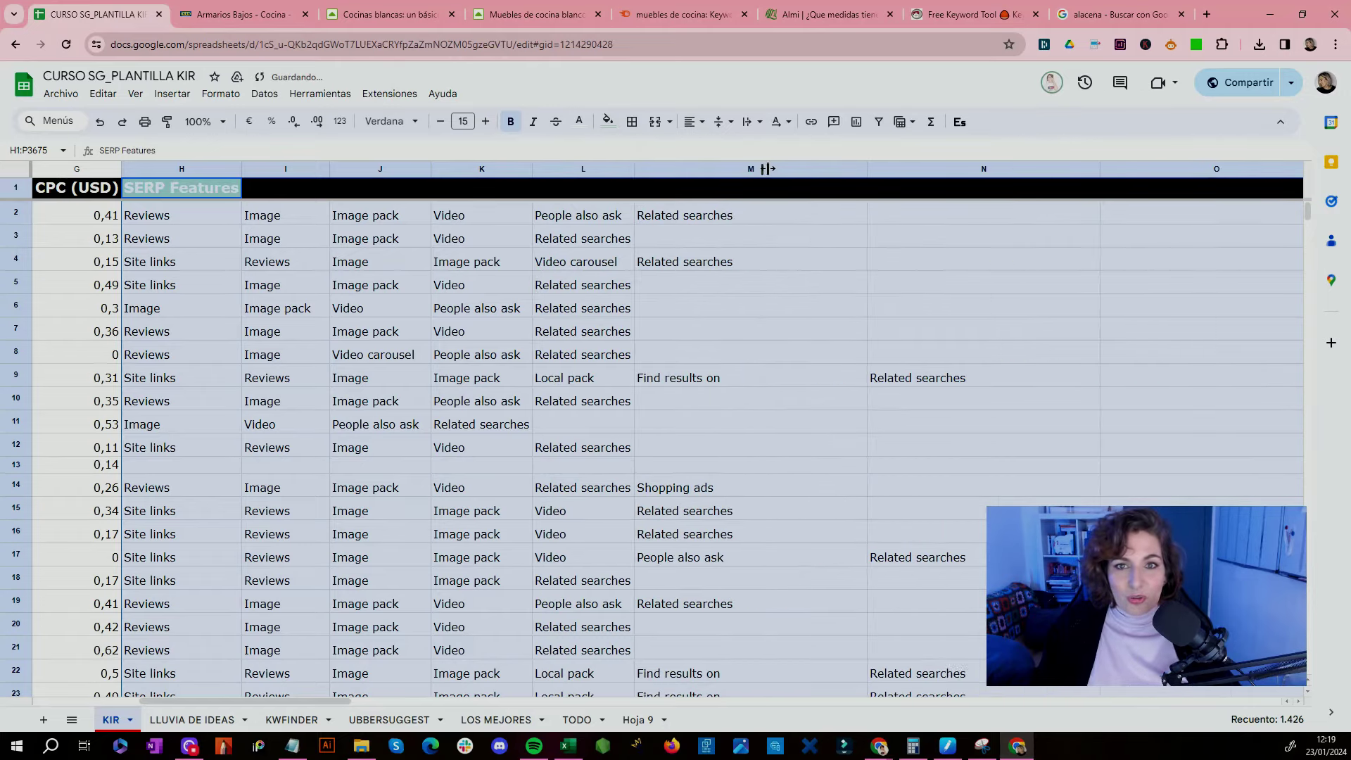
pyautogui.doubleClick(868, 169)
pyautogui.click(971, 169)
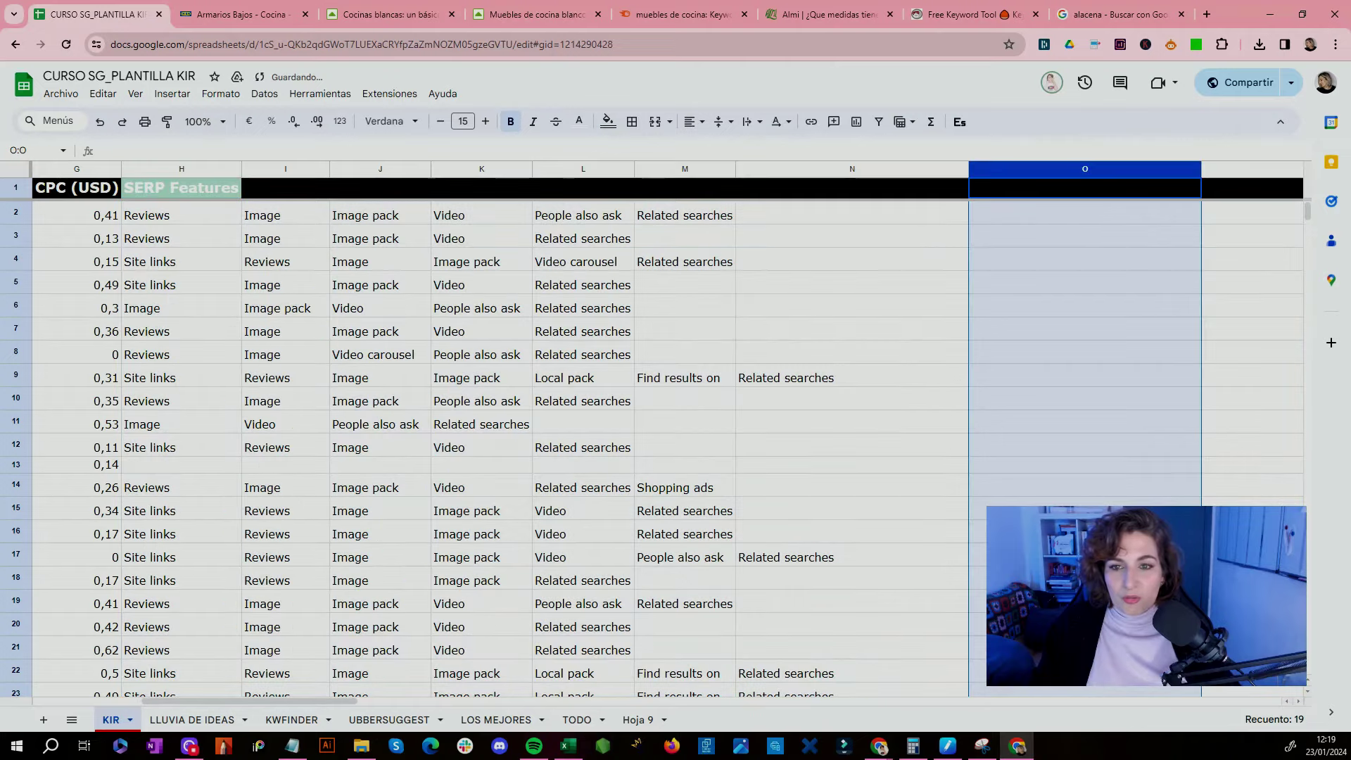
pyautogui.doubleClick(966, 168)
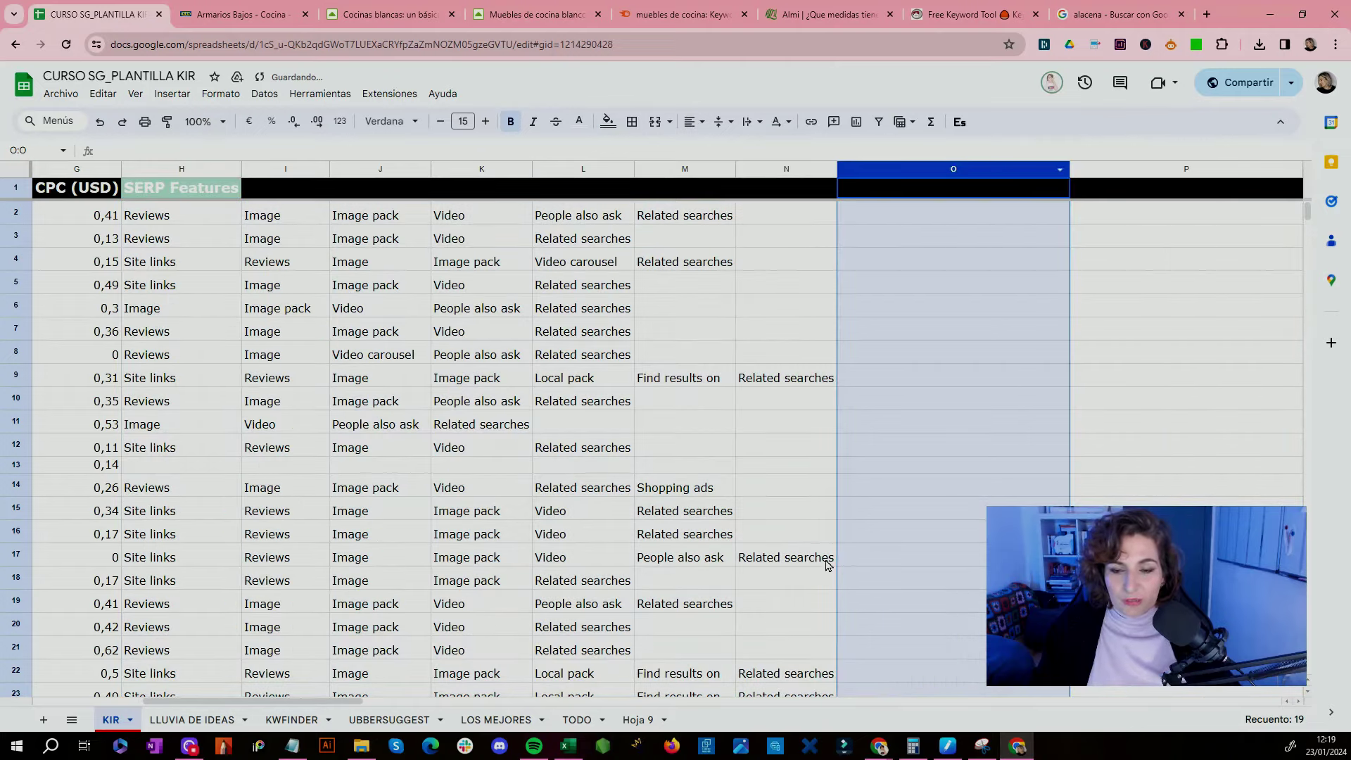
# Step: Delete the five empty columns P to T between the SERP features and the content type recommendations
pyautogui.hscroll(5, 827, 563)
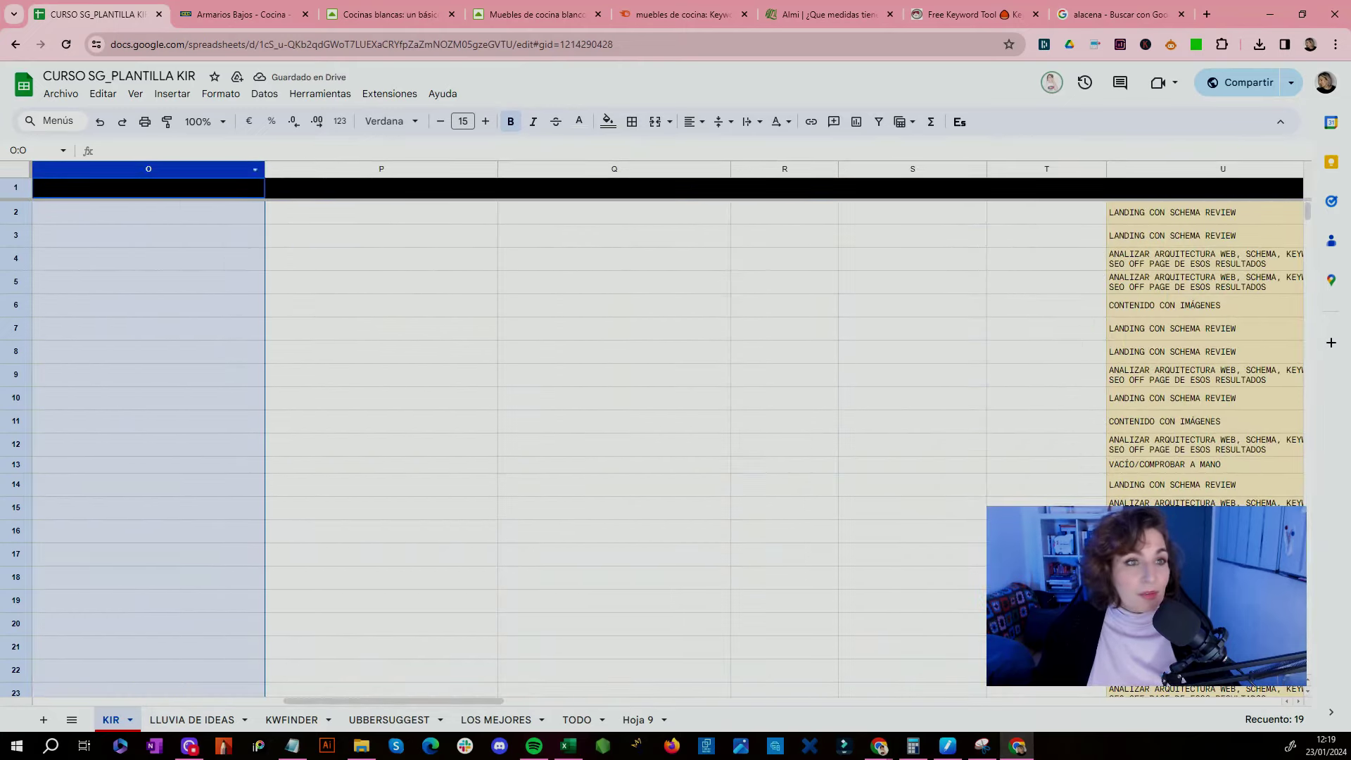
pyautogui.click(202, 121)
pyautogui.click(197, 175)
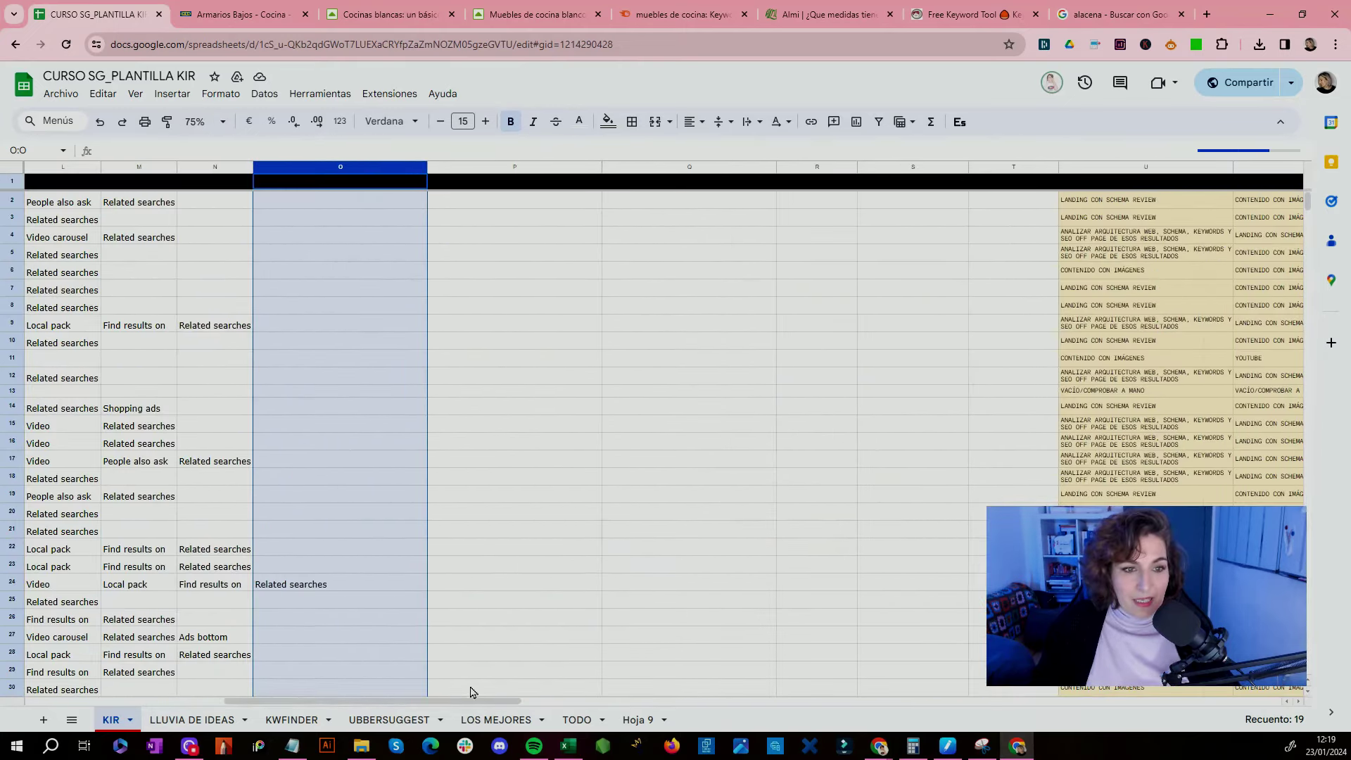
pyautogui.moveTo(478, 172); pyautogui.dragTo(980, 213)
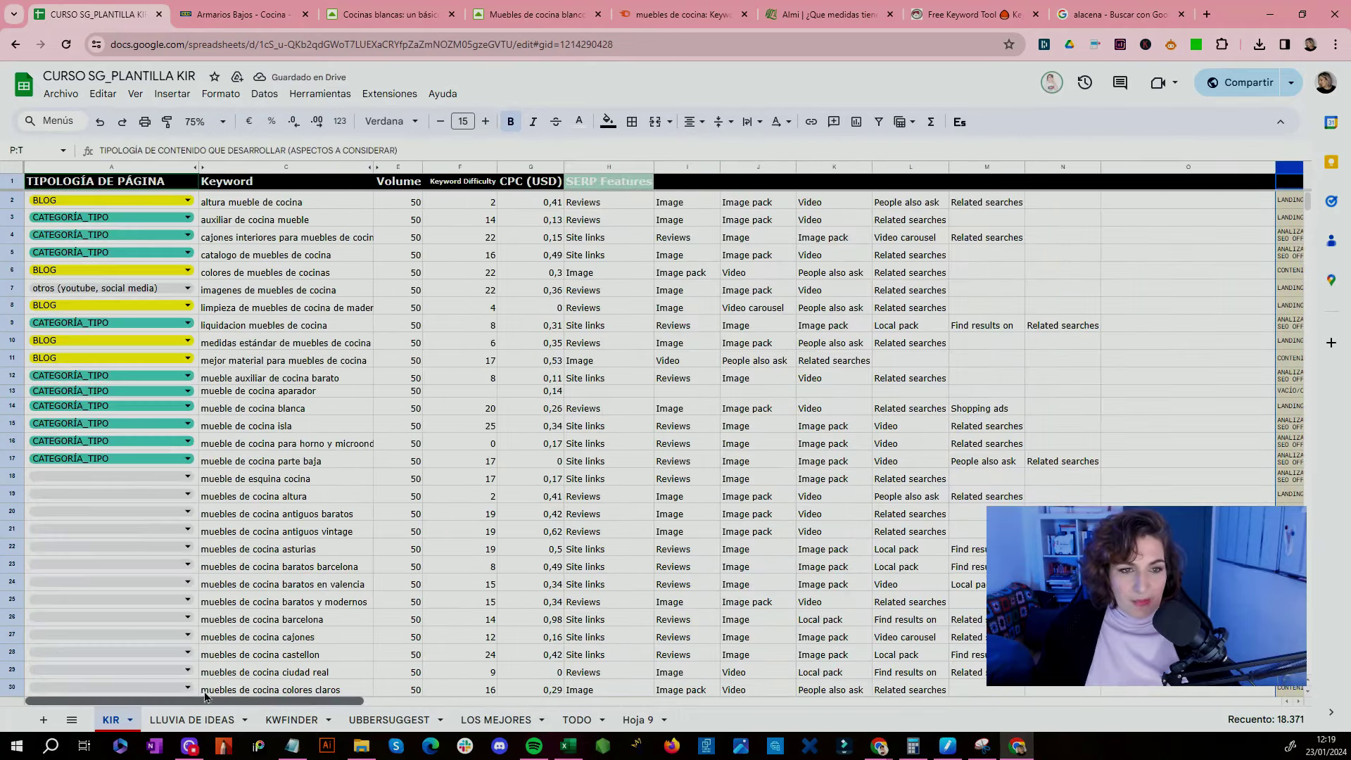
pyautogui.click(203, 122)
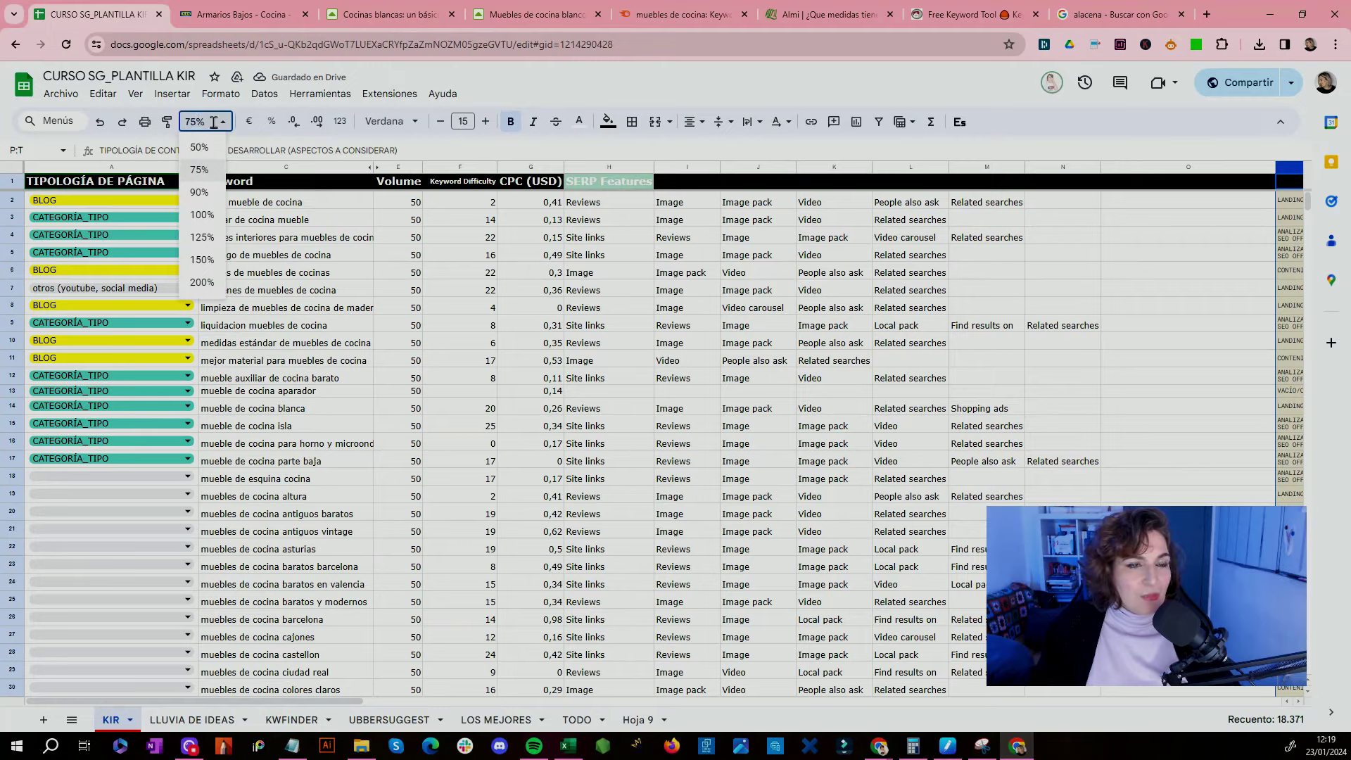
pyautogui.click(202, 215)
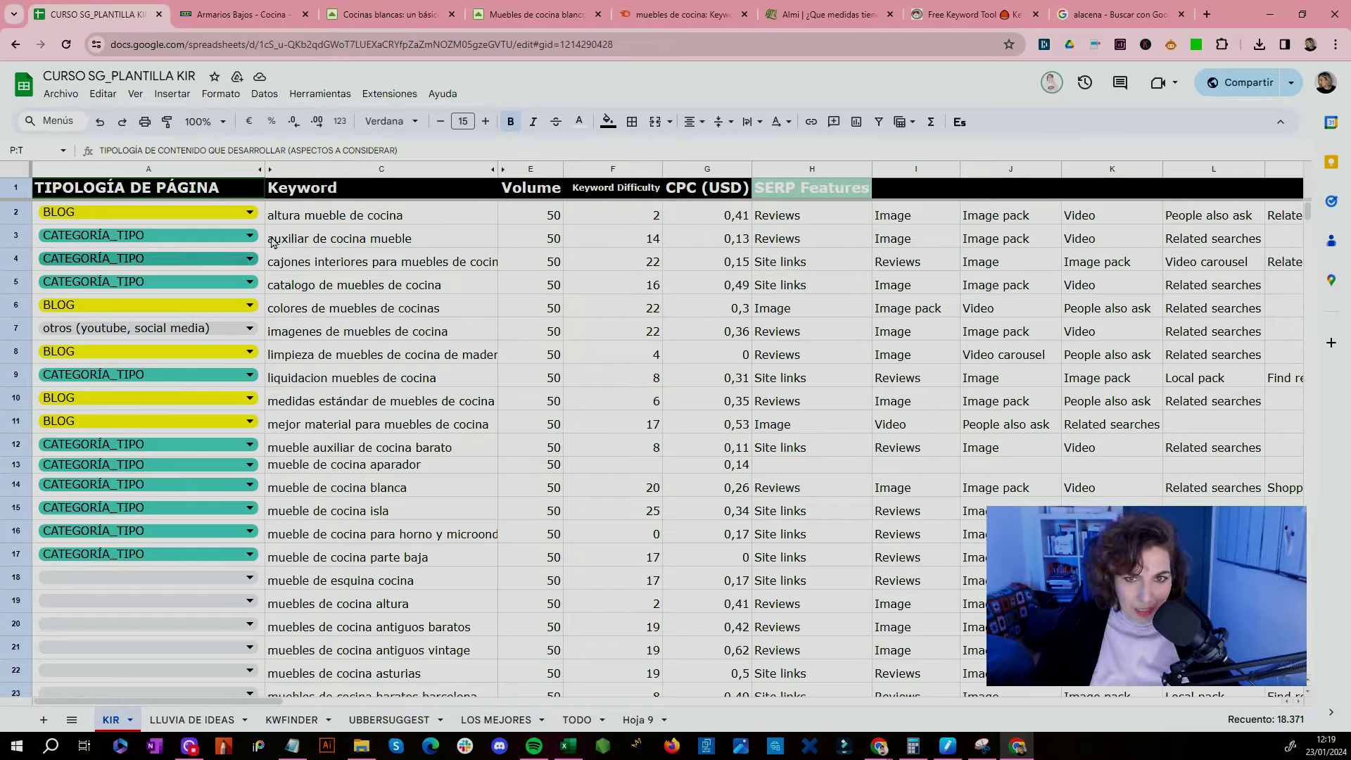
# Step: Examine the individual SERP features of altura mueble de cocina in row 2, going through them column by column
pyautogui.click(290, 220)
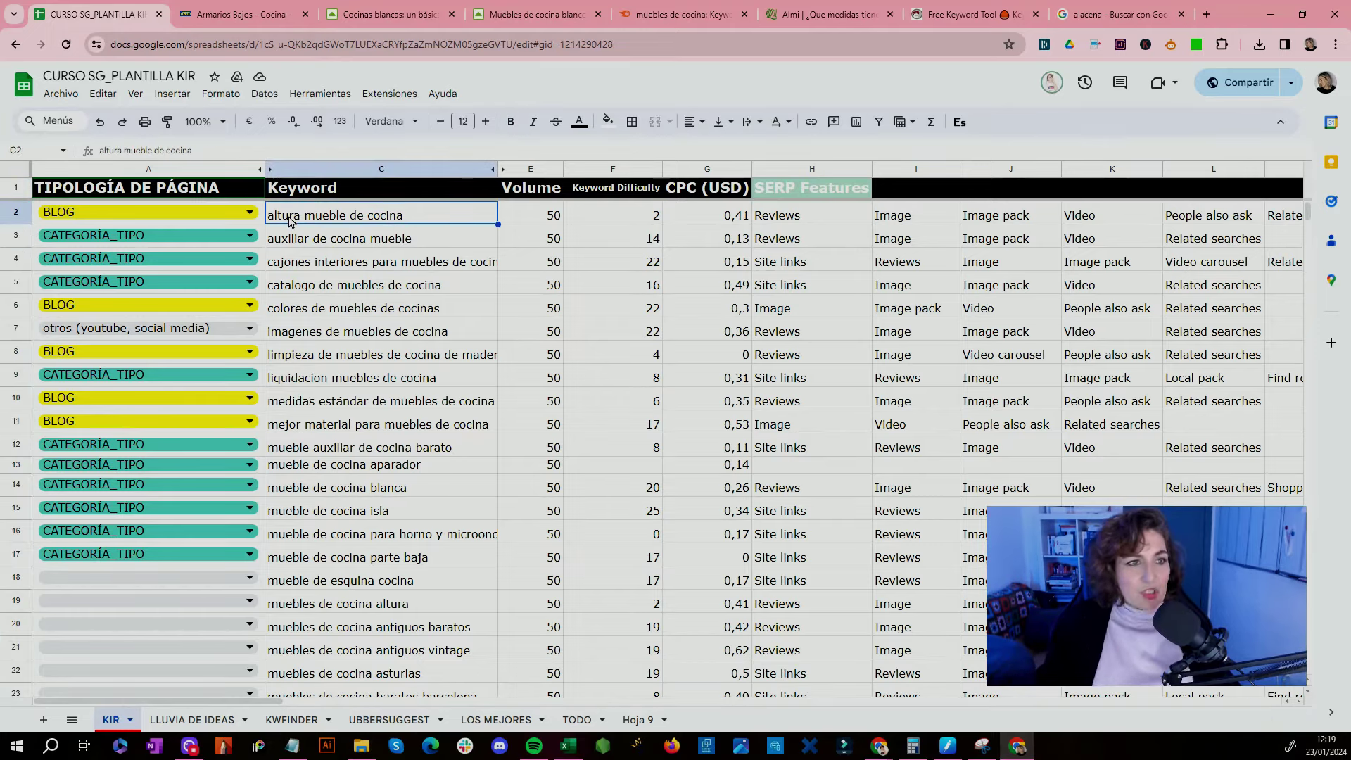
pyautogui.press('Up')
pyautogui.click(290, 221)
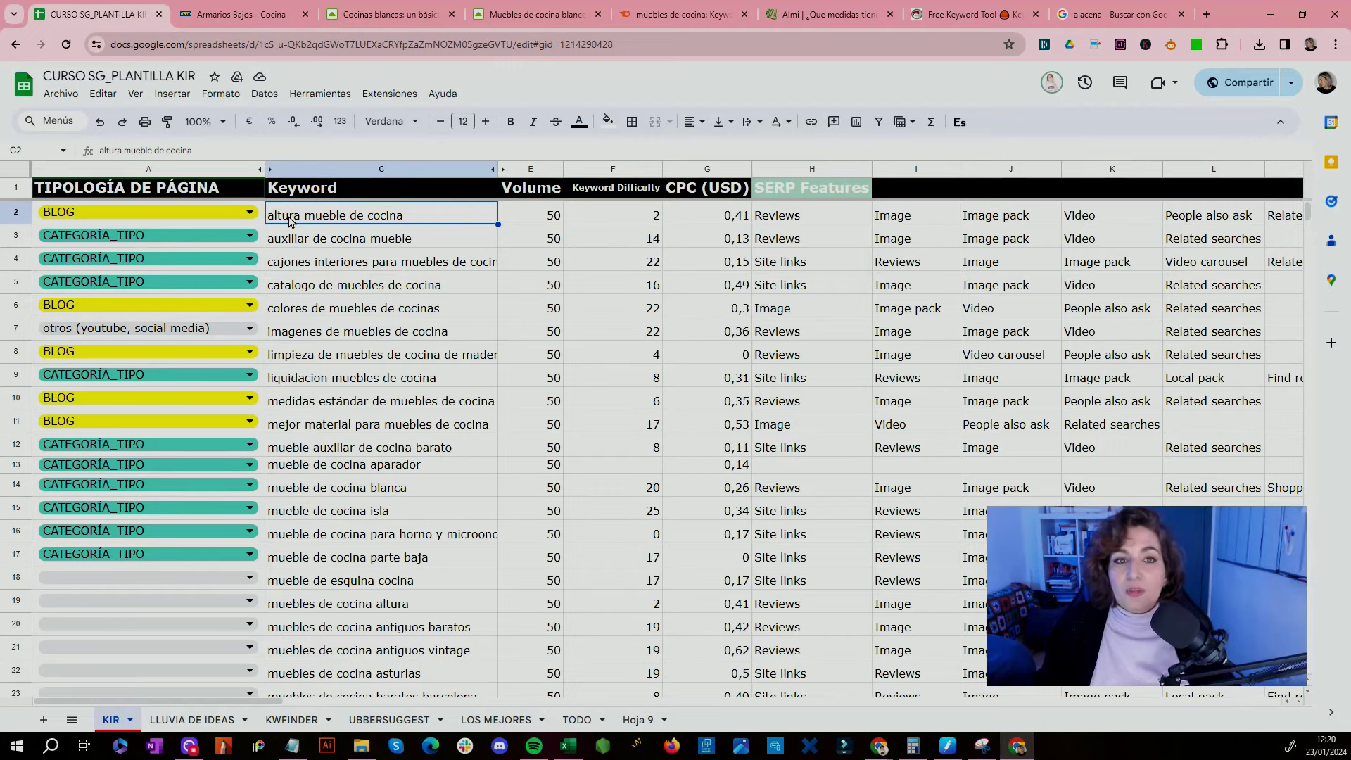
pyautogui.press('Right')
pyautogui.press('Right')
pyautogui.press('Right')
pyautogui.press('Right')
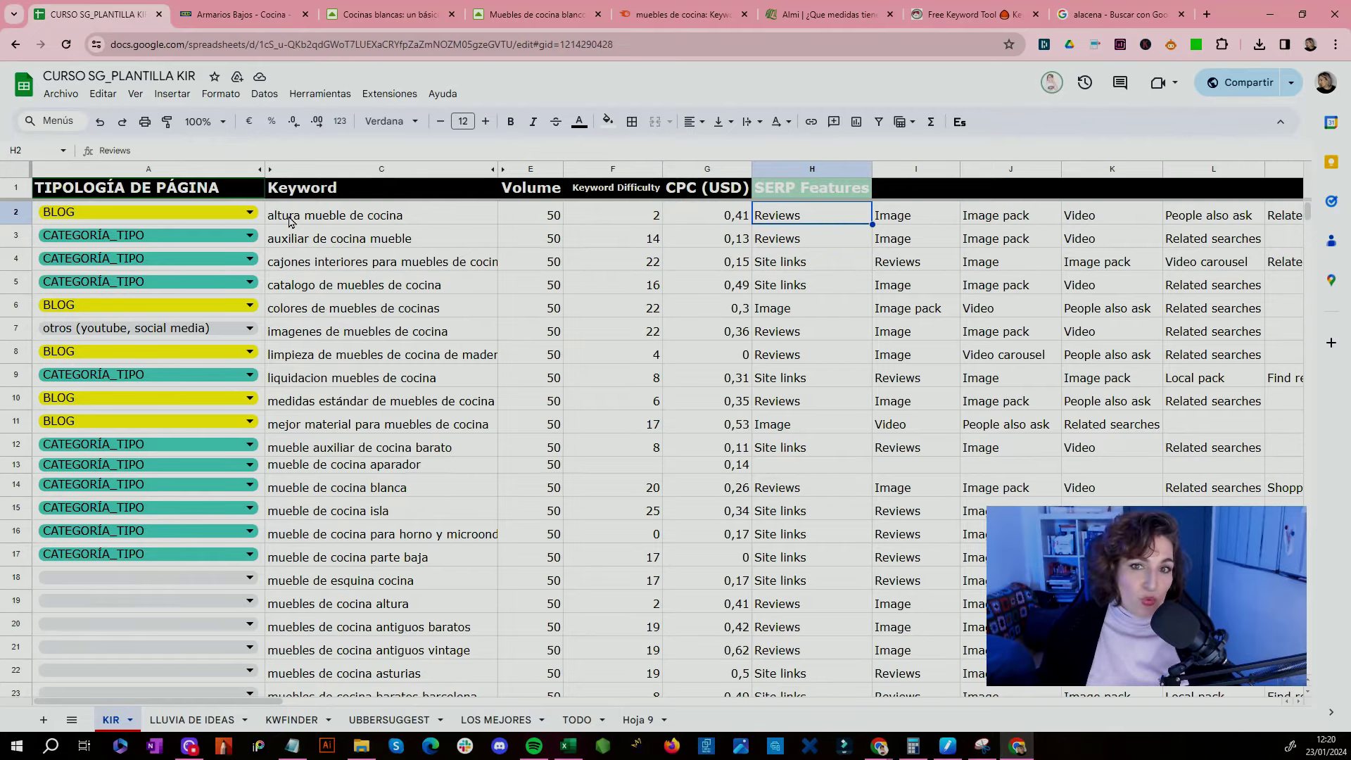
pyautogui.press('Right')
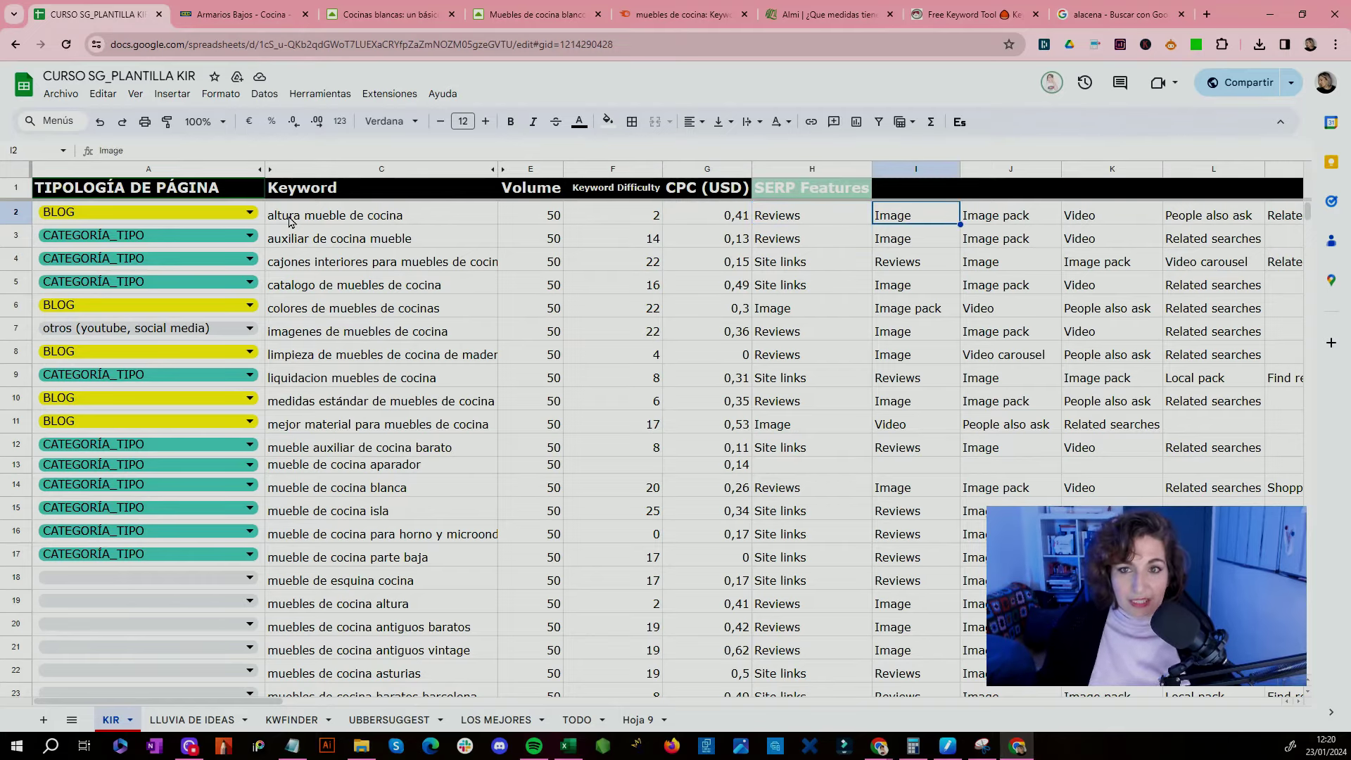
# Step: Review the remaining SERP features of altura mueble de cocina in row 2, from Image pack through Related searches
pyautogui.press('Right')
pyautogui.press('Right')
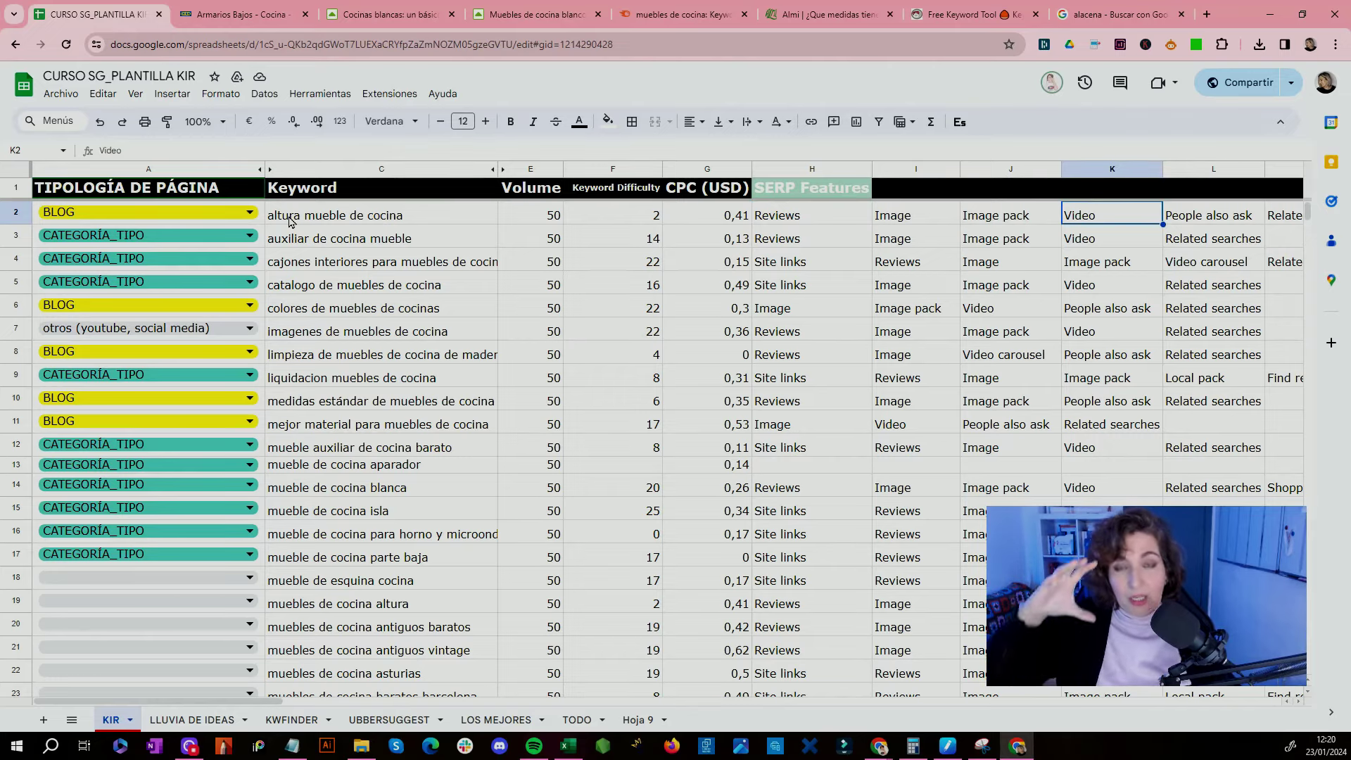
pyautogui.press('Right')
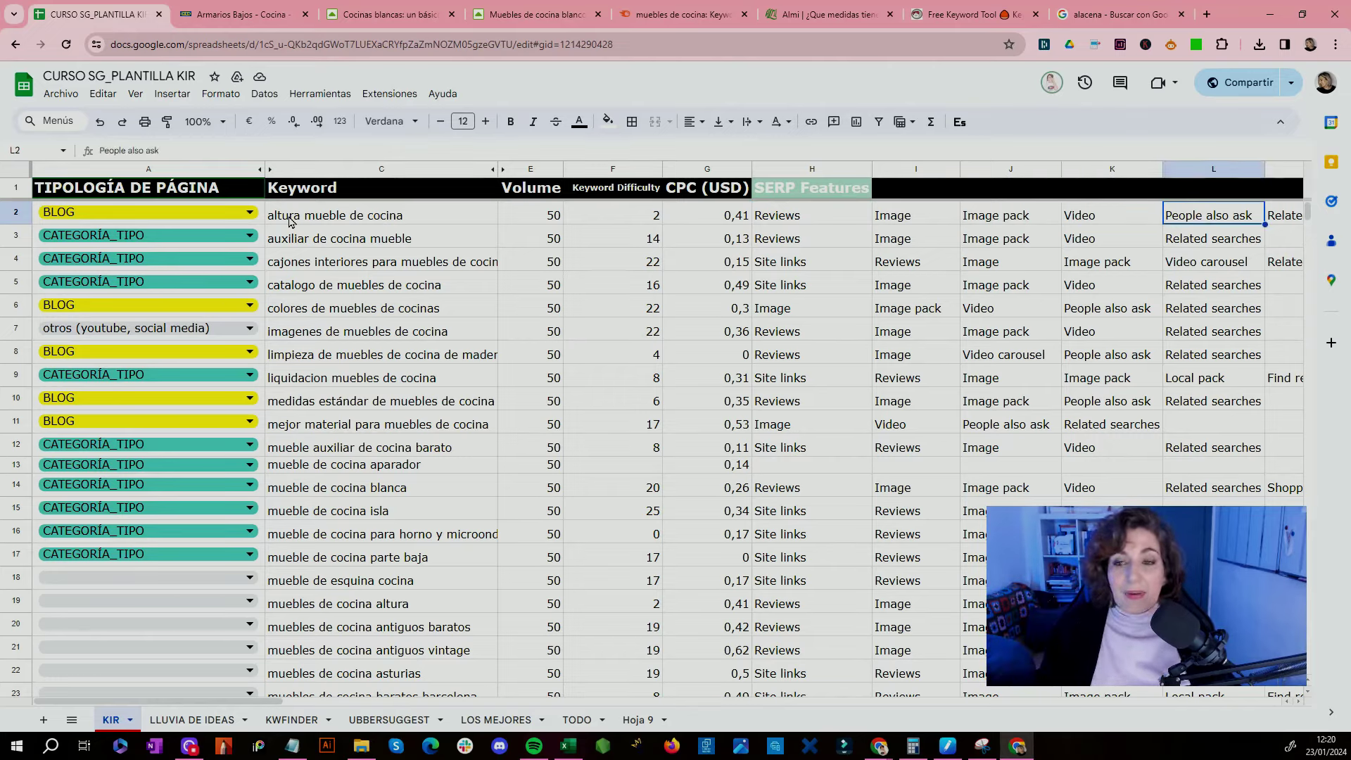
pyautogui.press('Right')
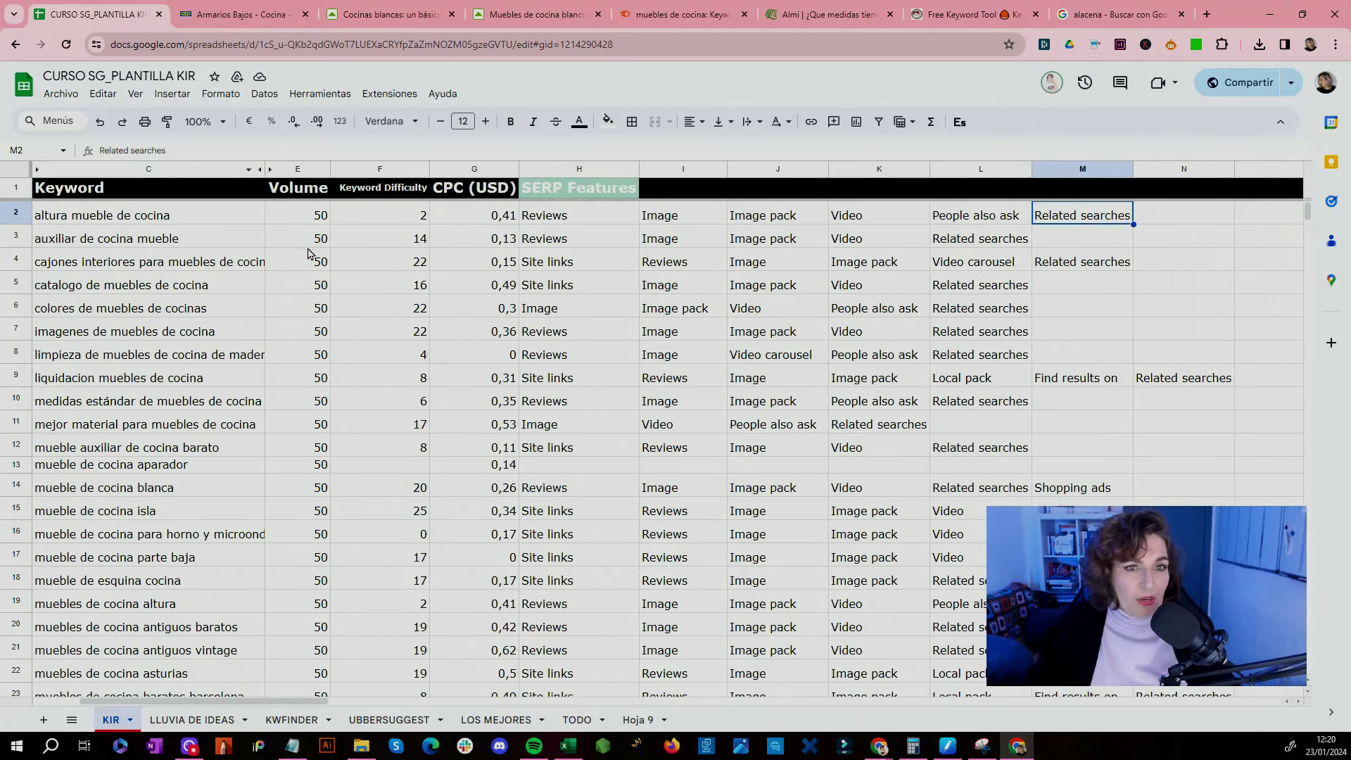
pyautogui.press('Left')
# Step: Search Google for altura mueble de cocina beside the spreadsheet and compare the results with row 2's features from Reviews to Video
pyautogui.press('Home')
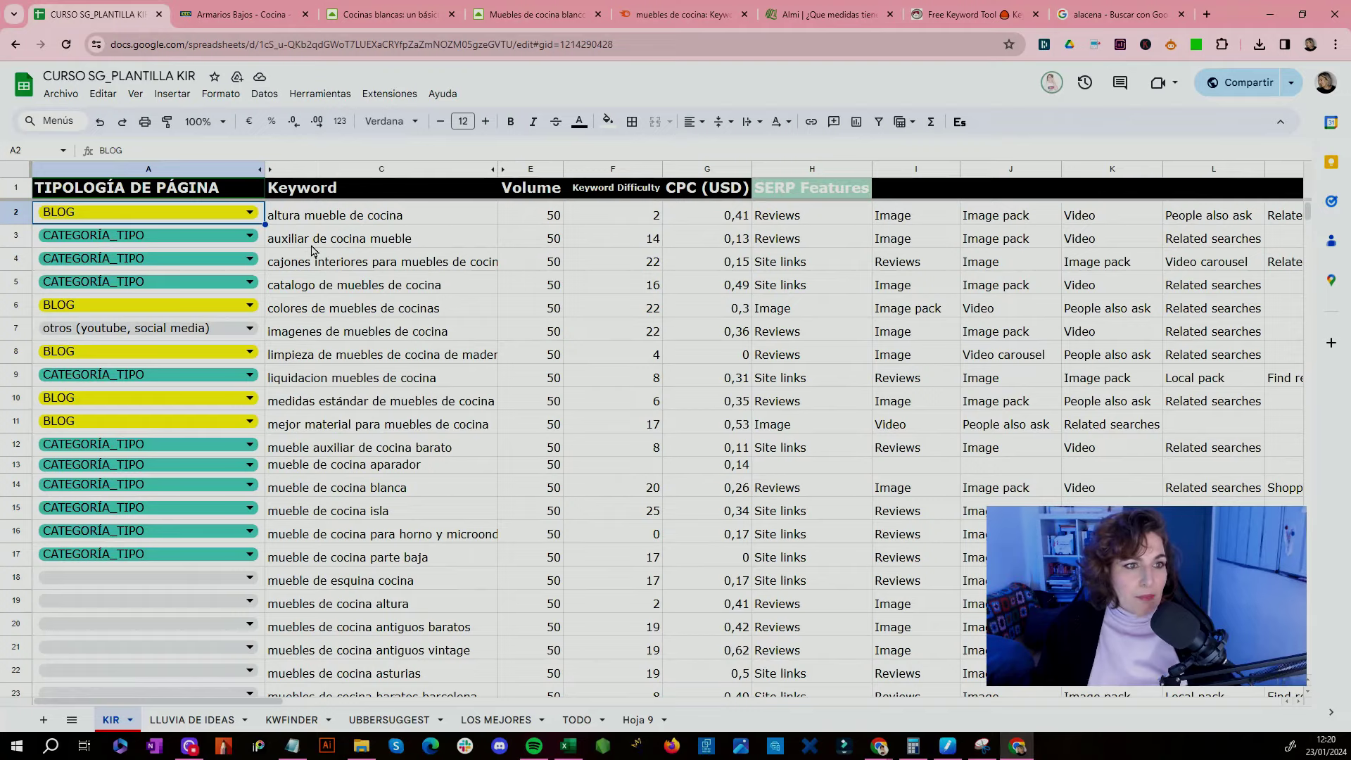
pyautogui.click(348, 218)
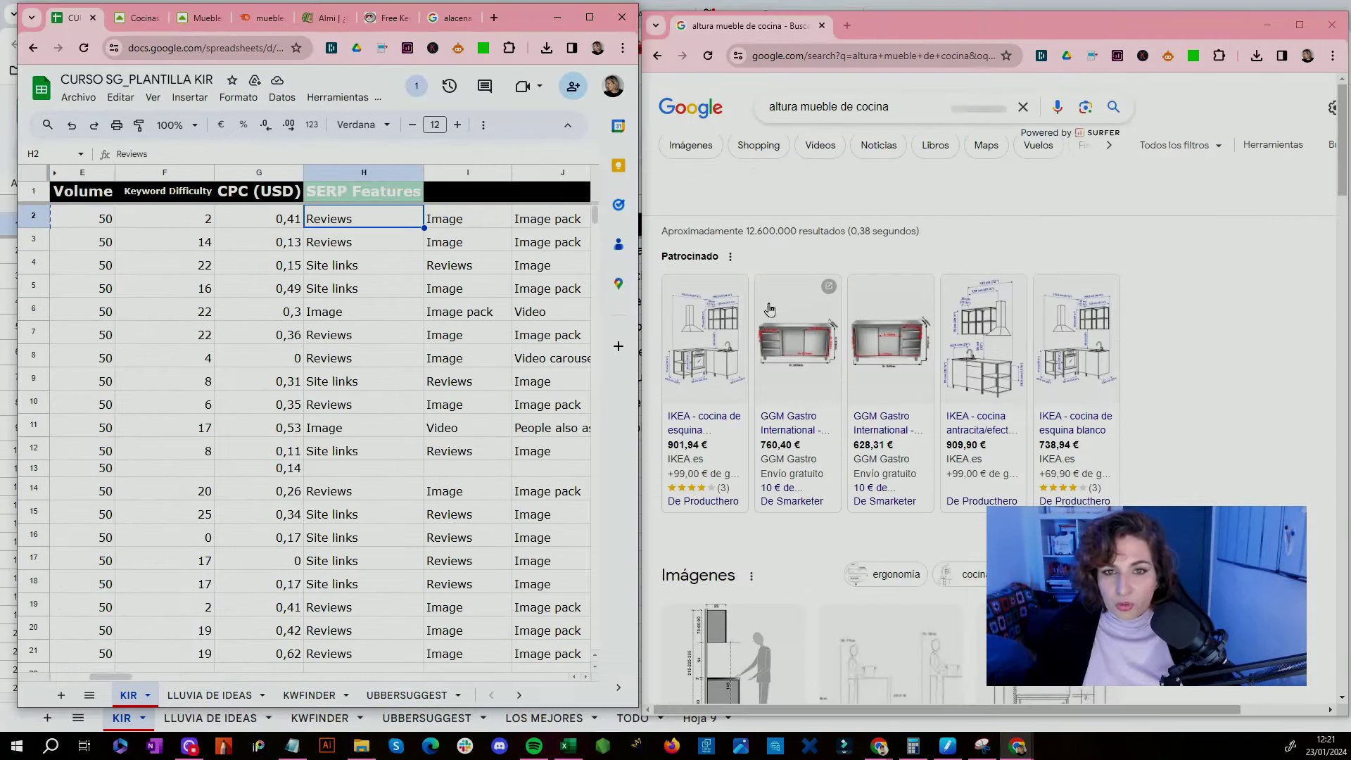
pyautogui.scroll(-2, 769, 310)
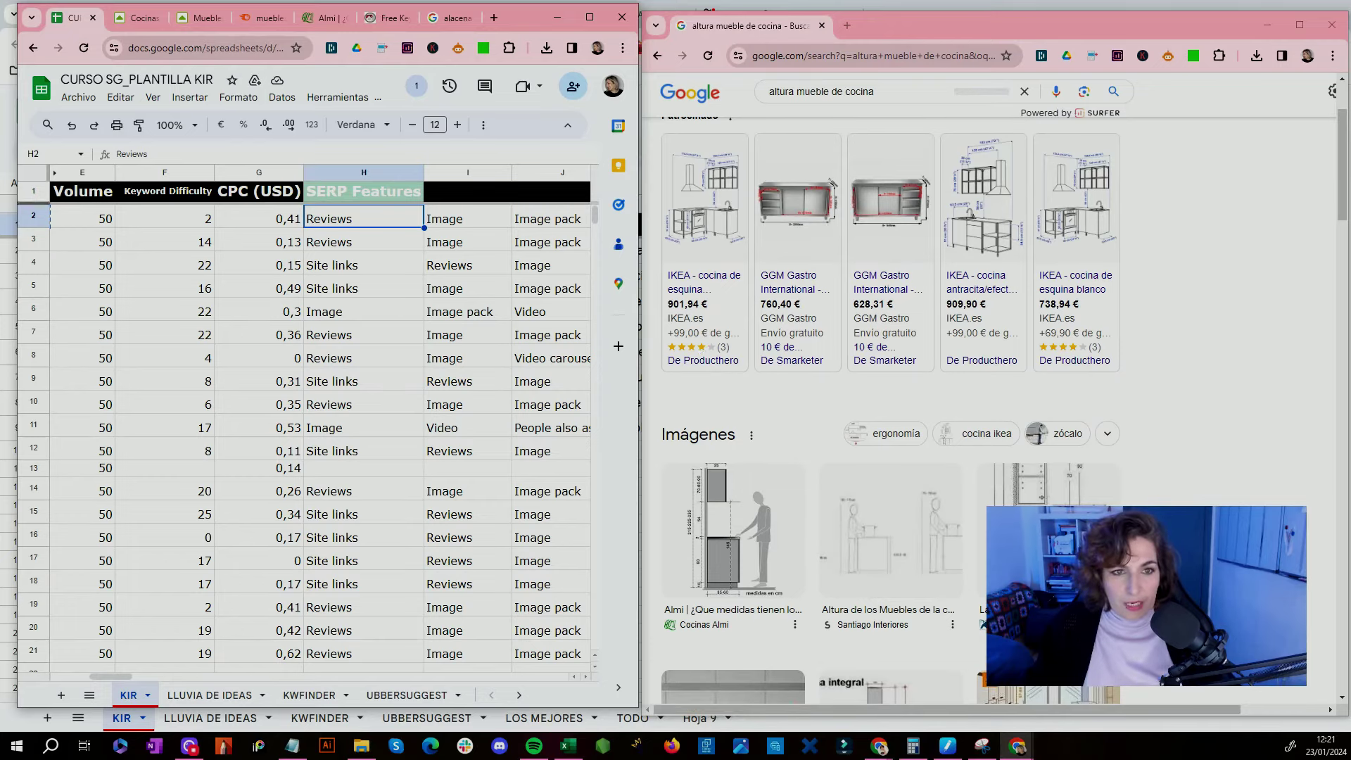
pyautogui.press('Right')
pyautogui.scroll(-1, 841, 478)
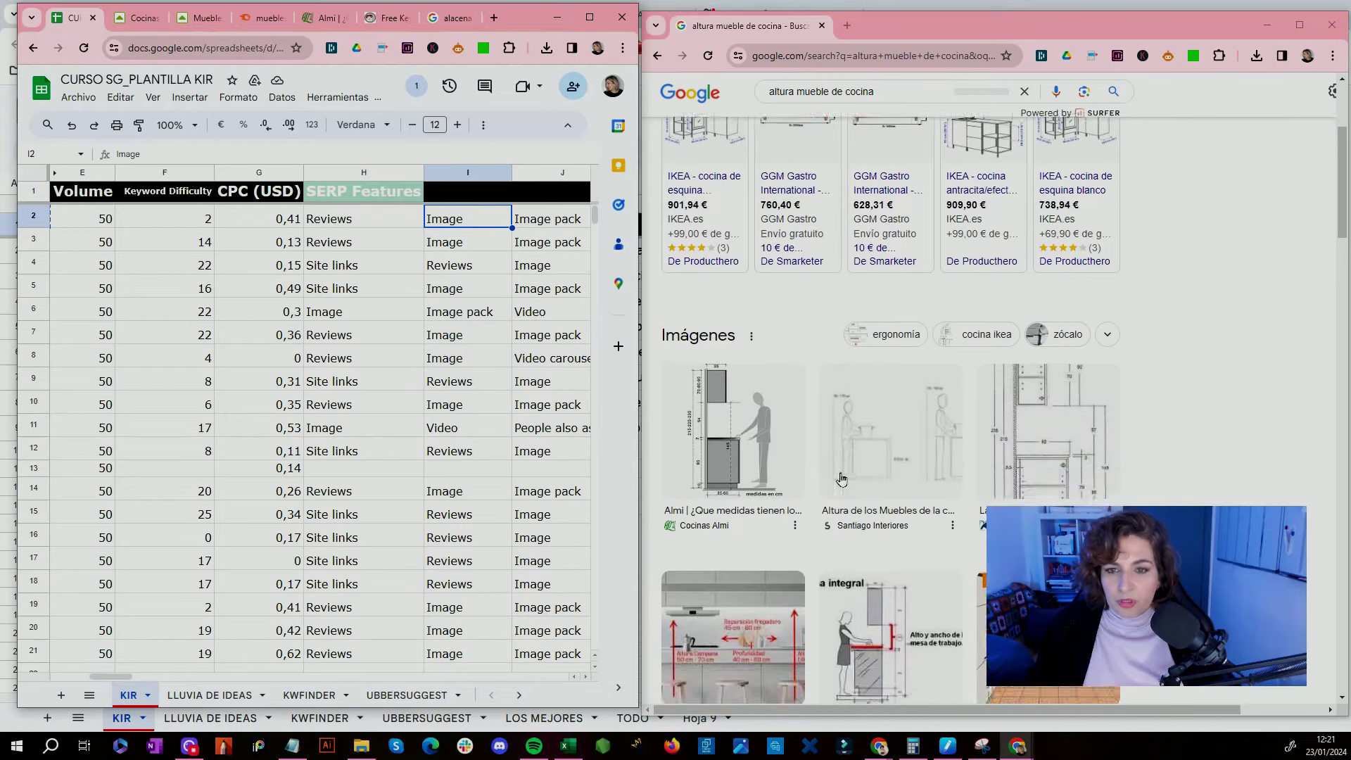
pyautogui.scroll(-1, 841, 478)
pyautogui.press('Right')
pyautogui.scroll(-4, 925, 433)
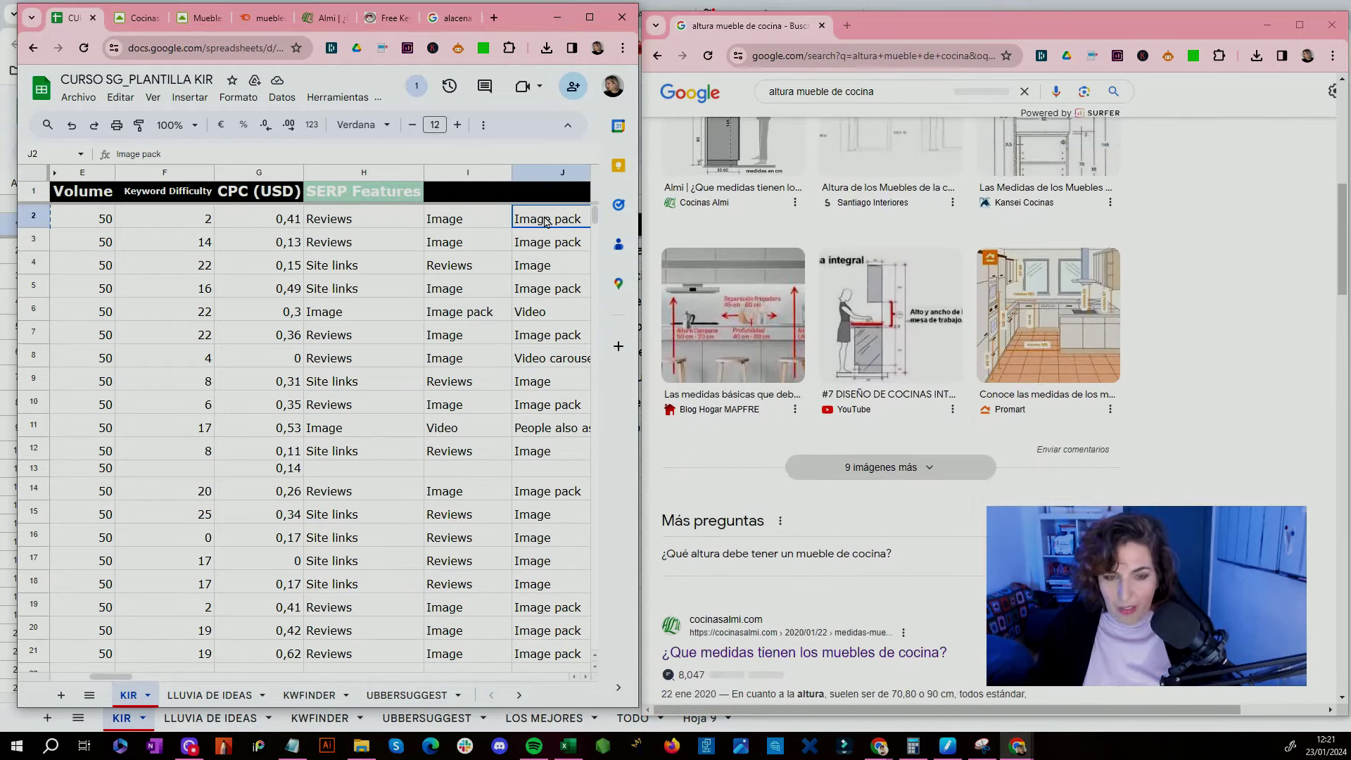
pyautogui.press('Right')
pyautogui.scroll(-10, 820, 501)
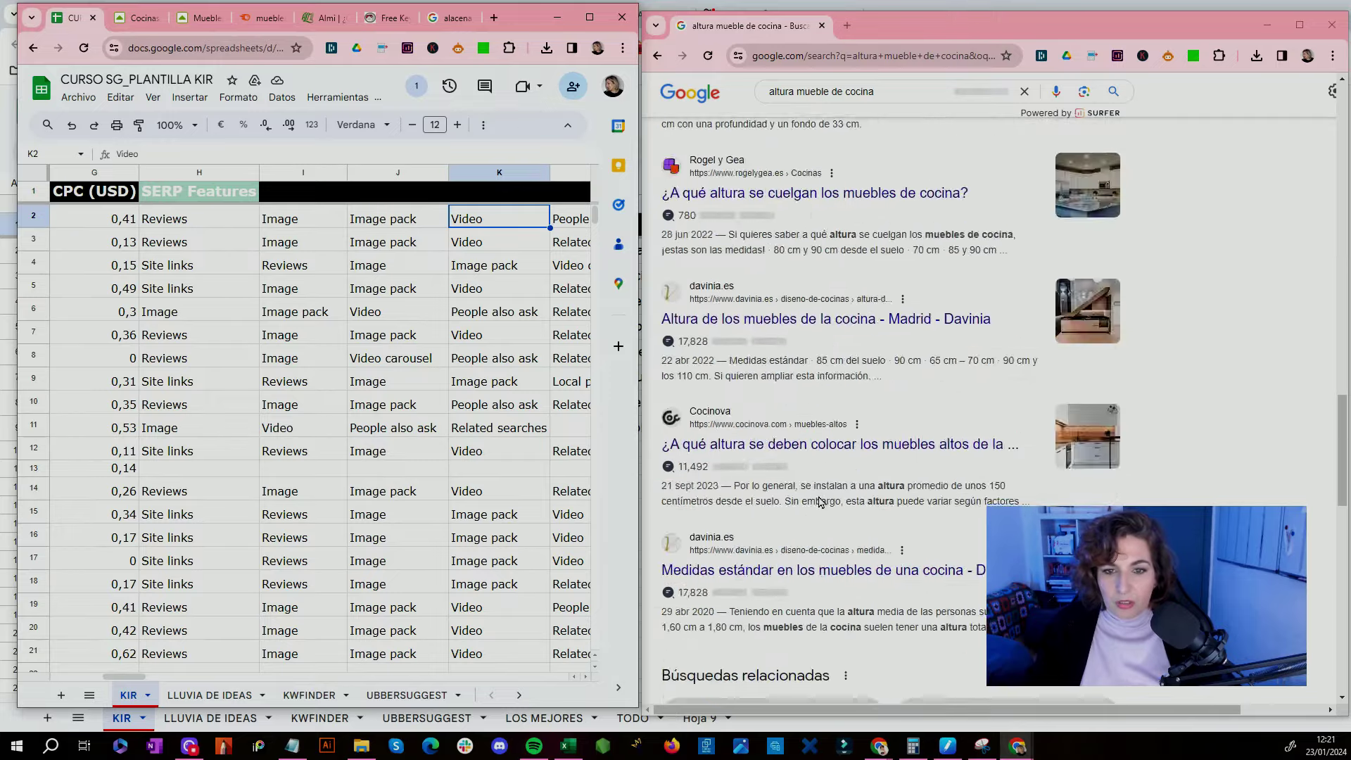
pyautogui.scroll(-9, 820, 501)
pyautogui.scroll(4, 758, 352)
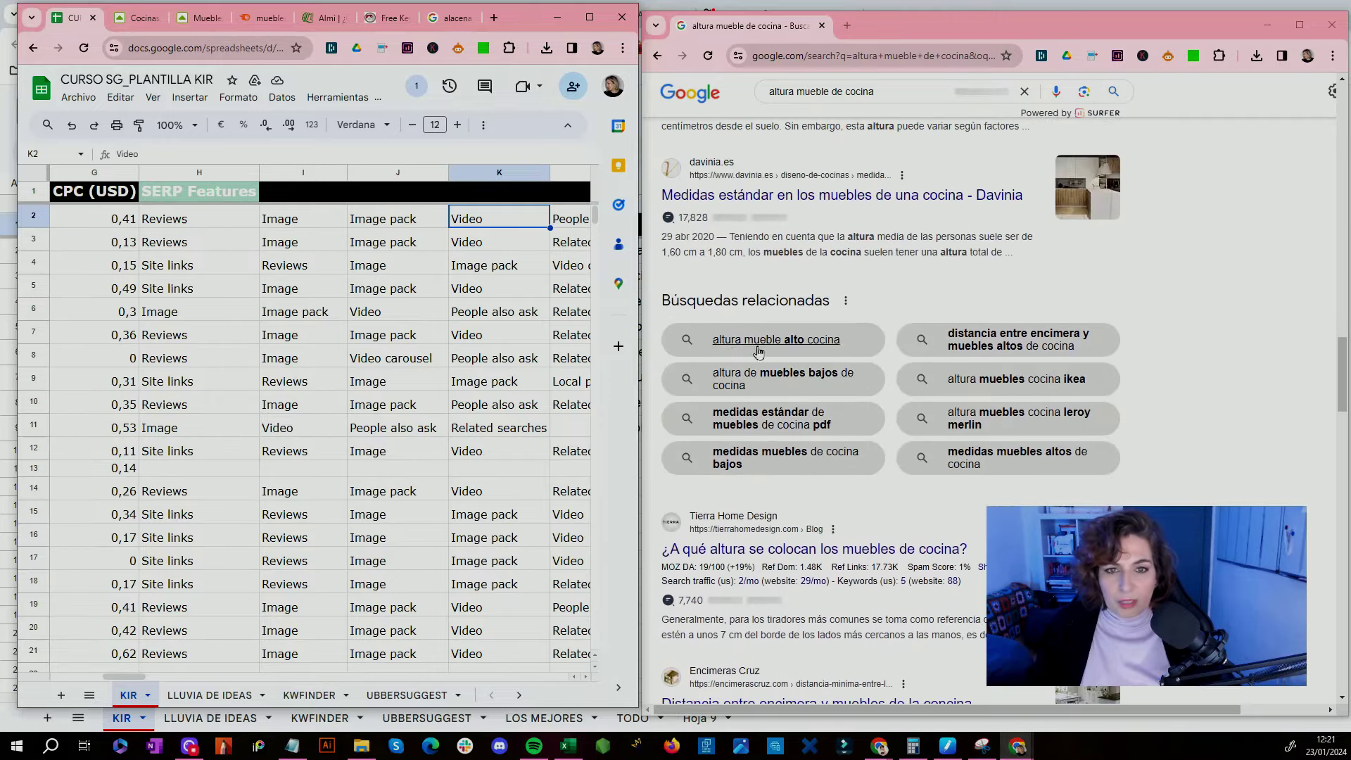
# Step: Check the Google results against the People also ask and Related searches features listed in row 2
pyautogui.press('Right')
pyautogui.scroll(2, 885, 292)
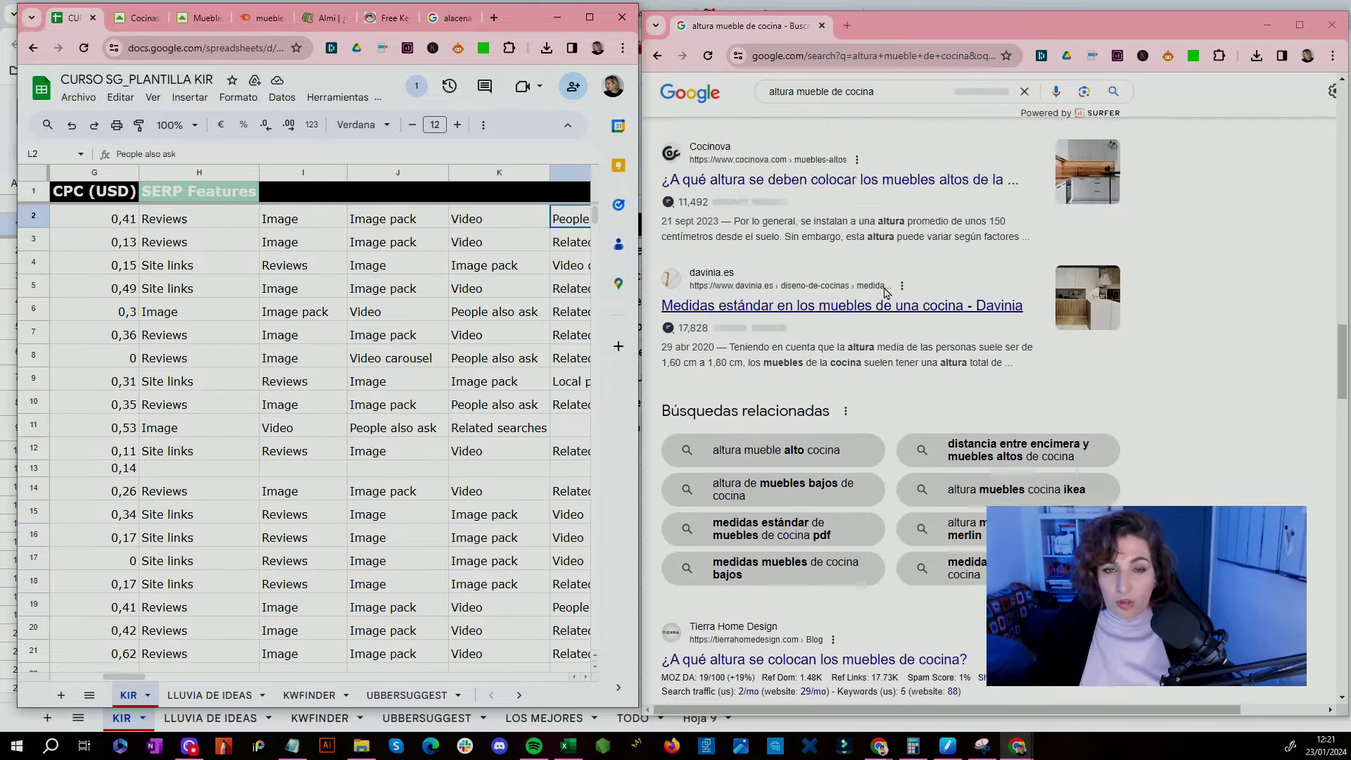
pyautogui.scroll(12, 885, 292)
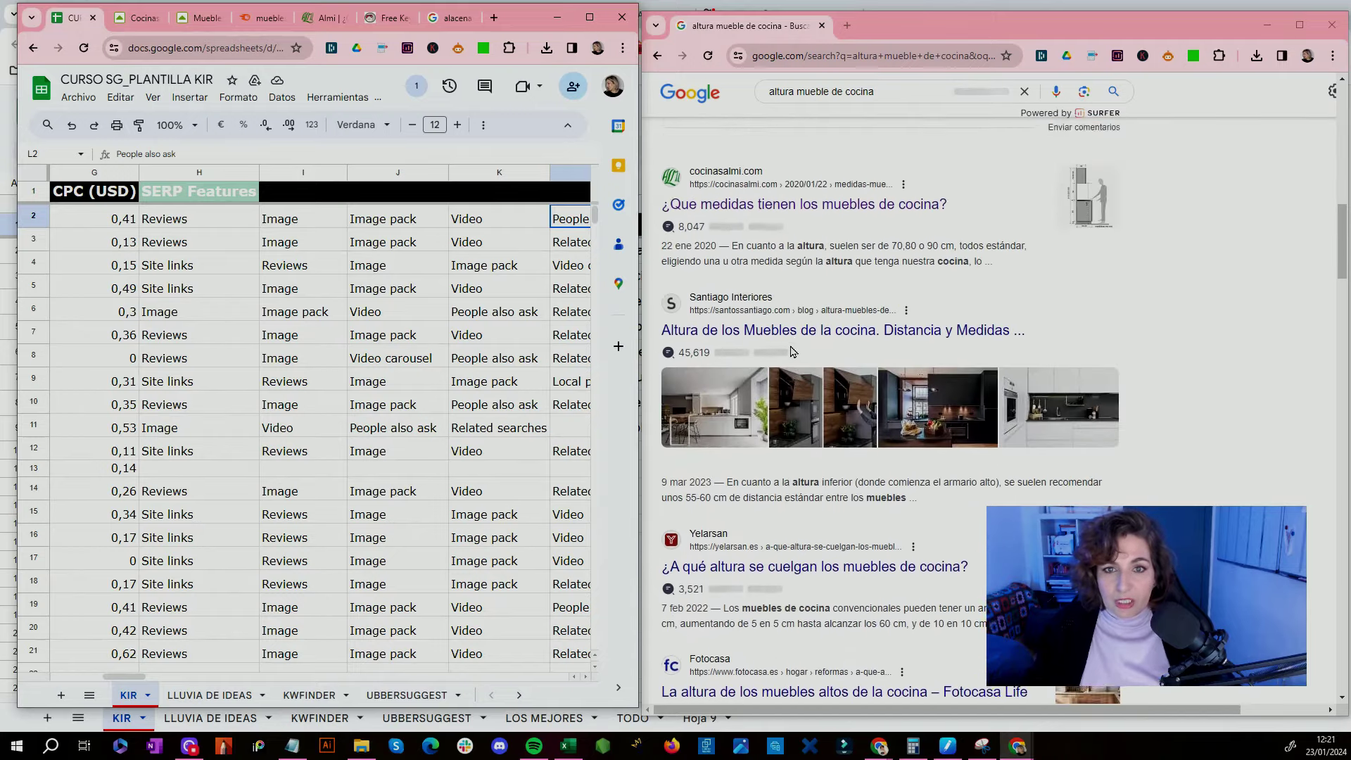
pyautogui.scroll(5, 792, 352)
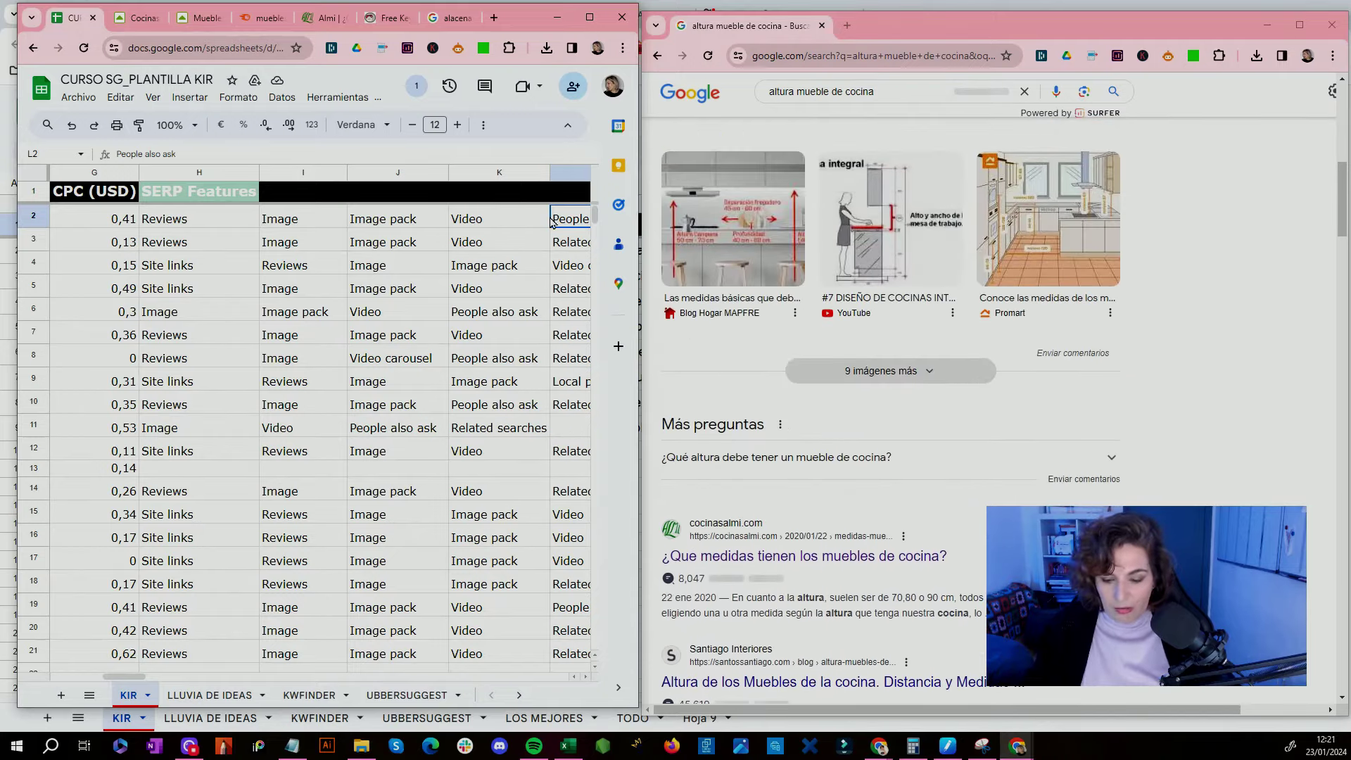
pyautogui.press('Right')
pyautogui.scroll(-9, 841, 458)
pyautogui.scroll(-9, 841, 458)
# Step: Examine the content type recommendations in row 2, columns P to S, alongside the SERP features they derive from
pyautogui.press('Right')
pyautogui.press('Right')
pyautogui.press('Right')
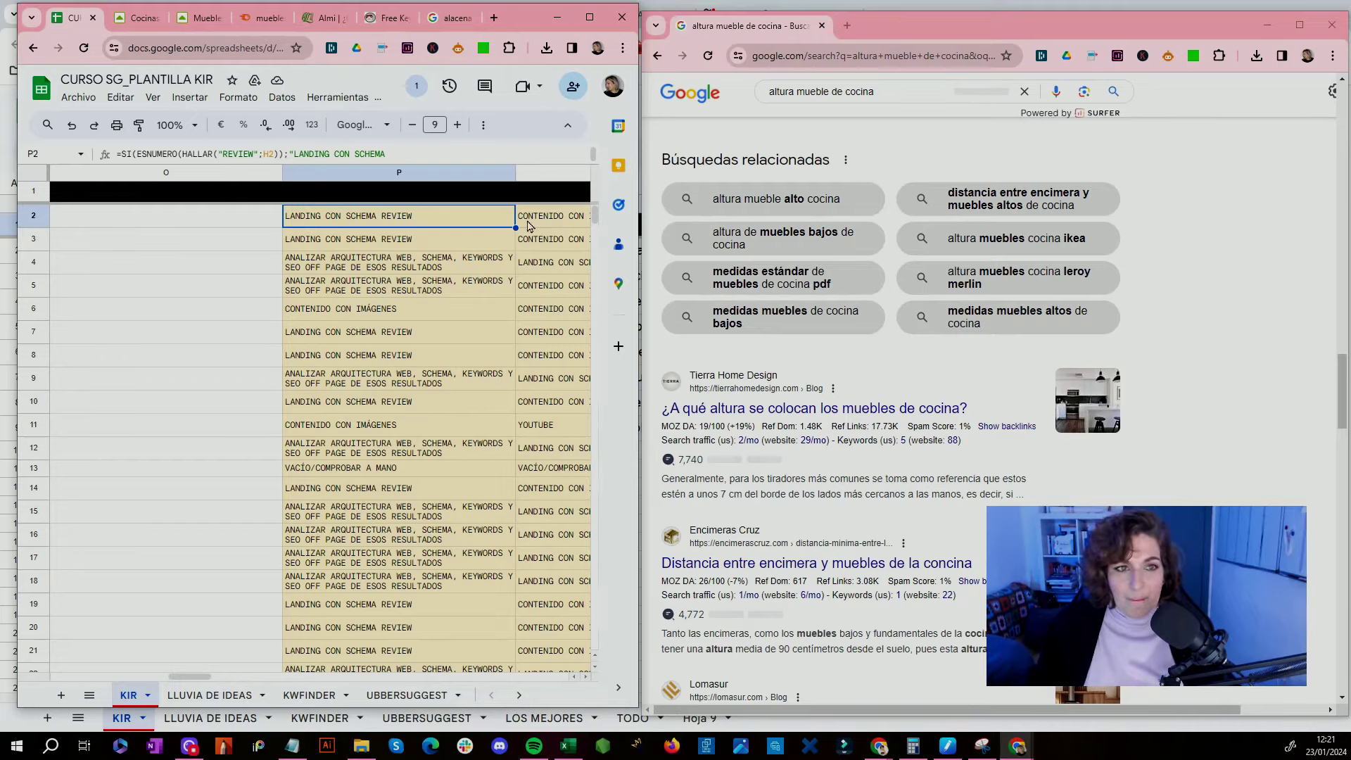
pyautogui.click(411, 224)
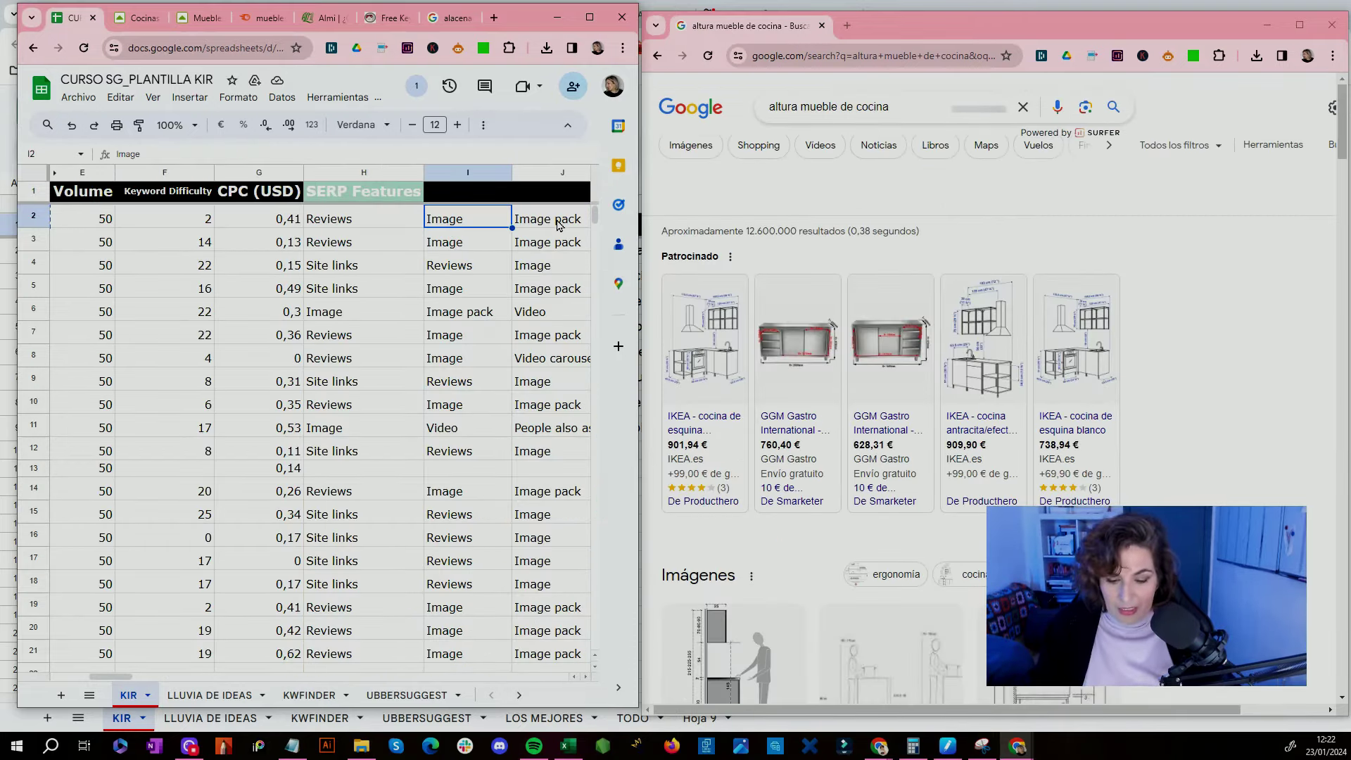
pyautogui.press('Right')
pyautogui.press('Right')
pyautogui.press('Right')
pyautogui.press('Right')
pyautogui.press('Right')
pyautogui.press('Right')
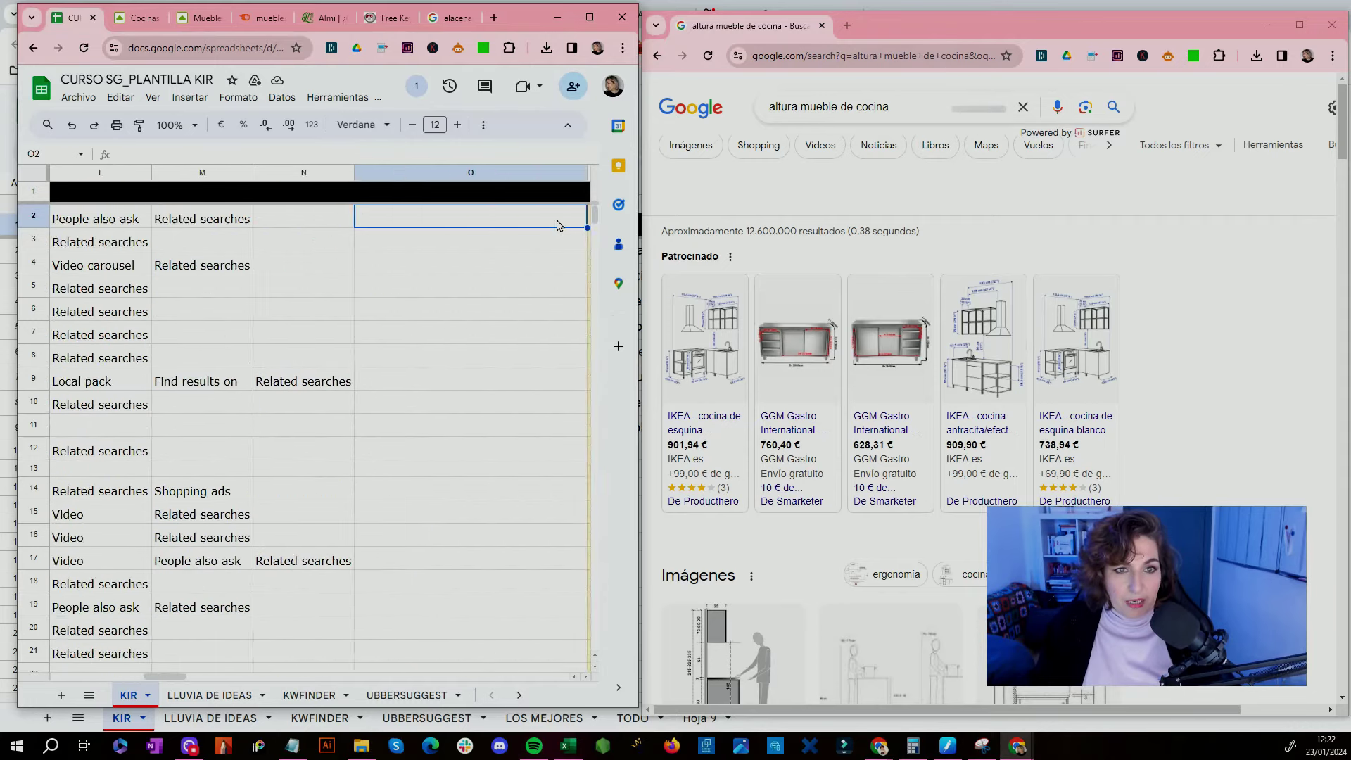
pyautogui.press('Right')
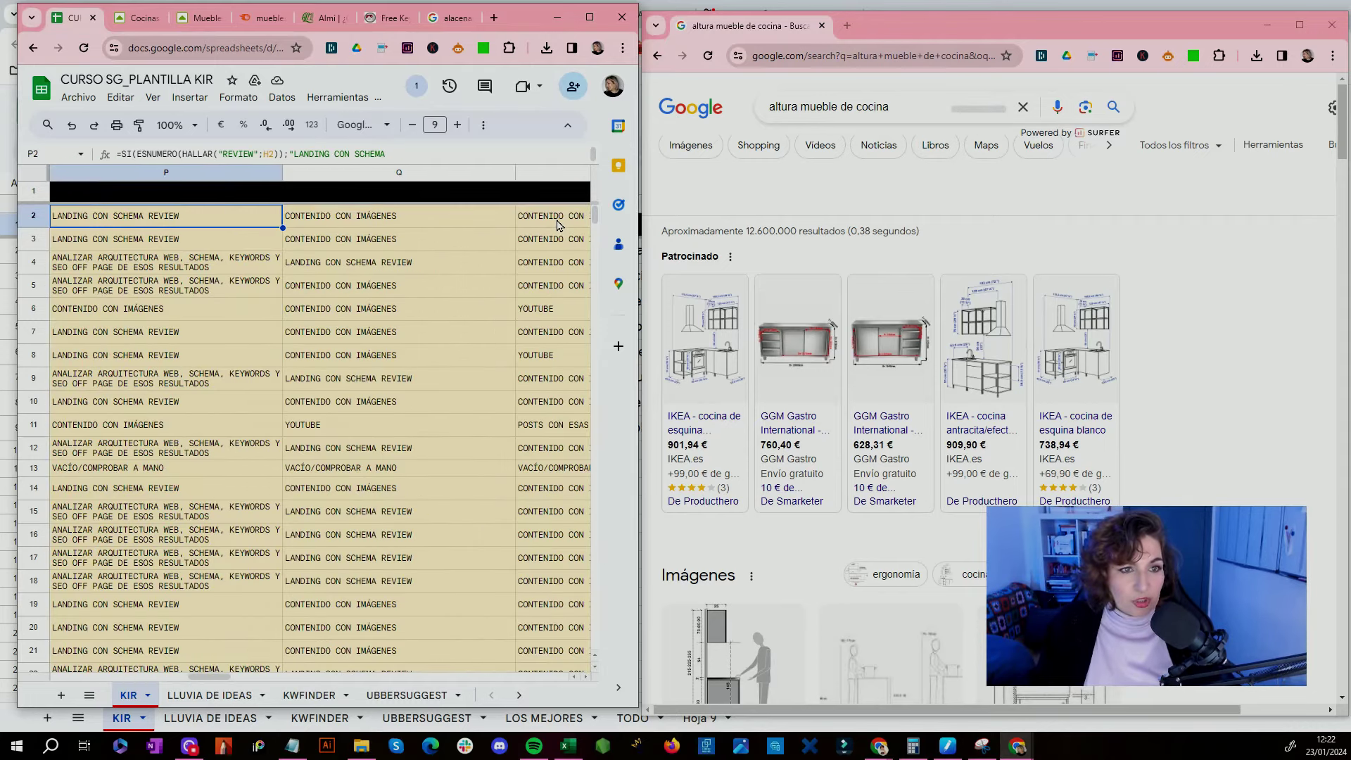
pyautogui.press('Right')
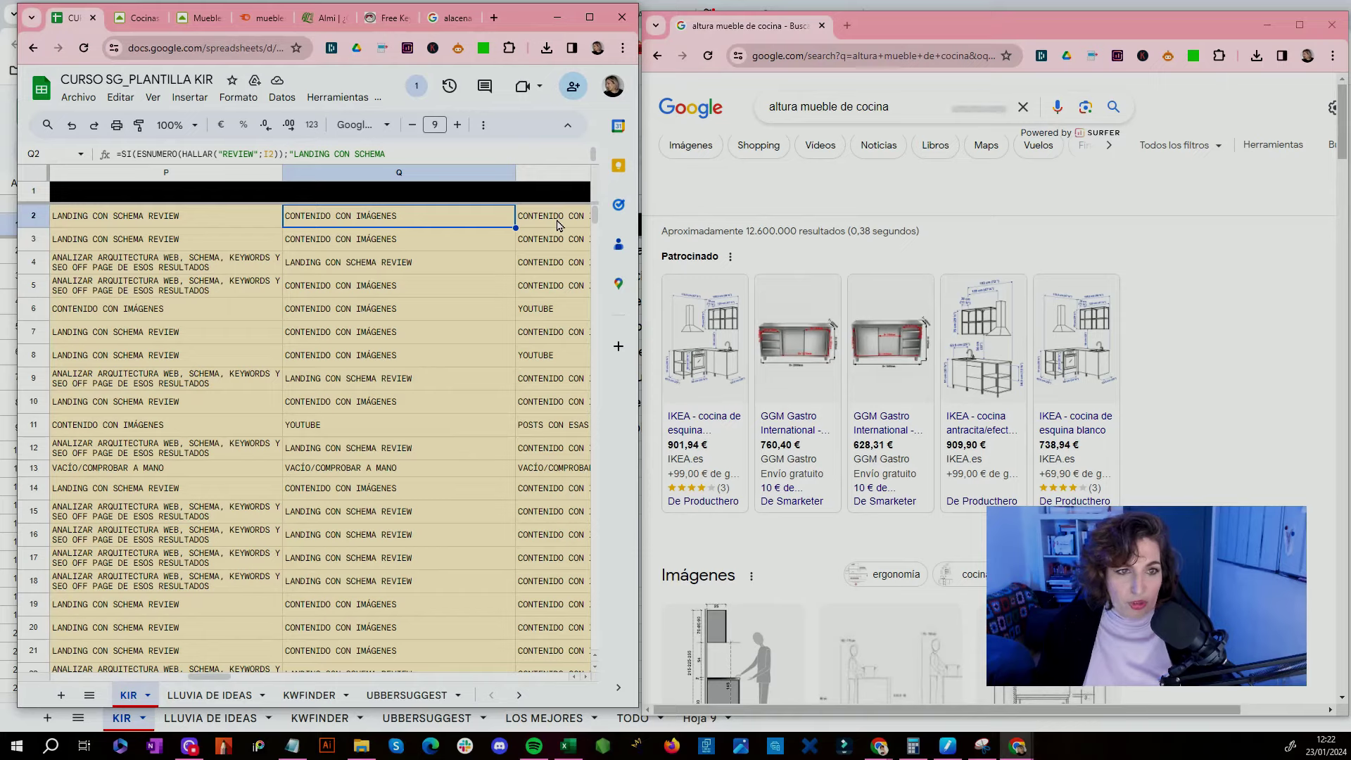
pyautogui.press('Right')
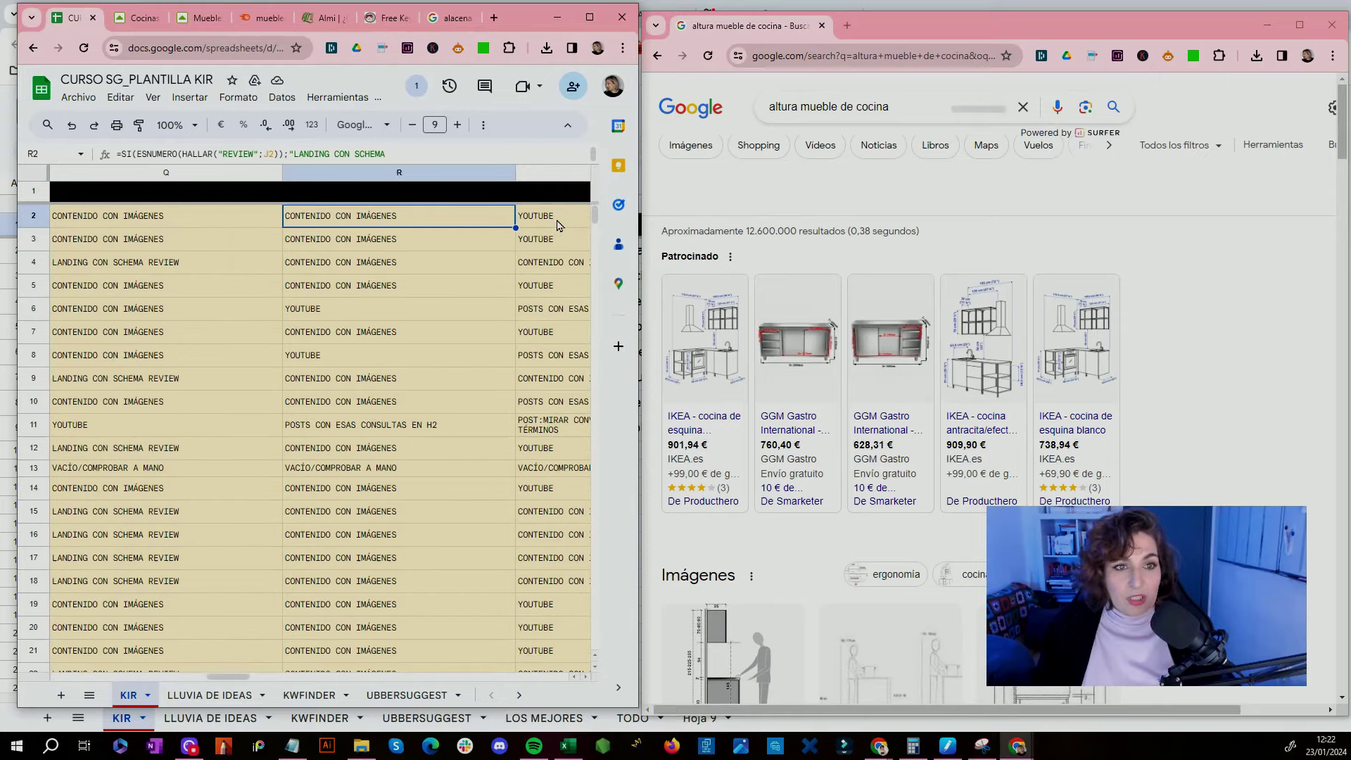
pyautogui.press('Right')
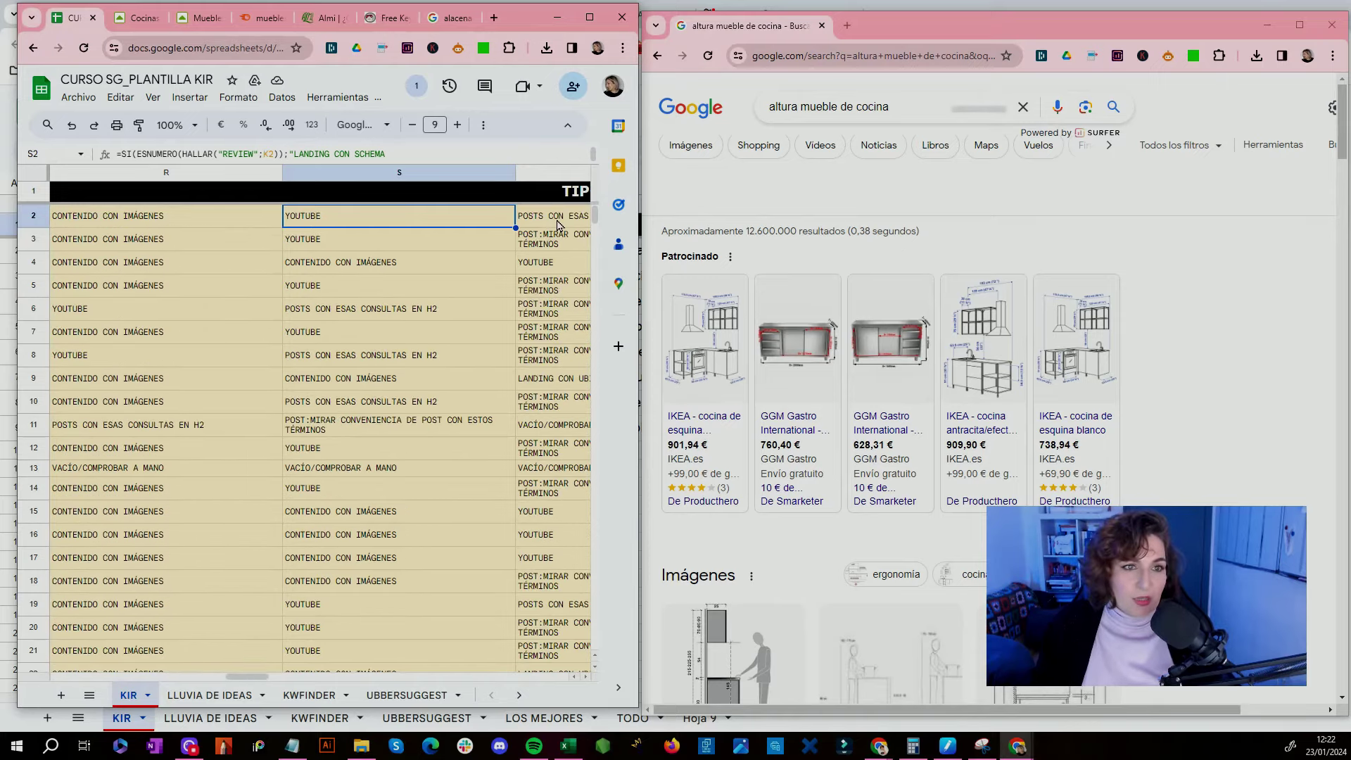
# Step: Look through the Google results for altura mueble de cocina to check the content recommendation in S2
pyautogui.scroll(-5, 888, 386)
pyautogui.scroll(-10, 888, 385)
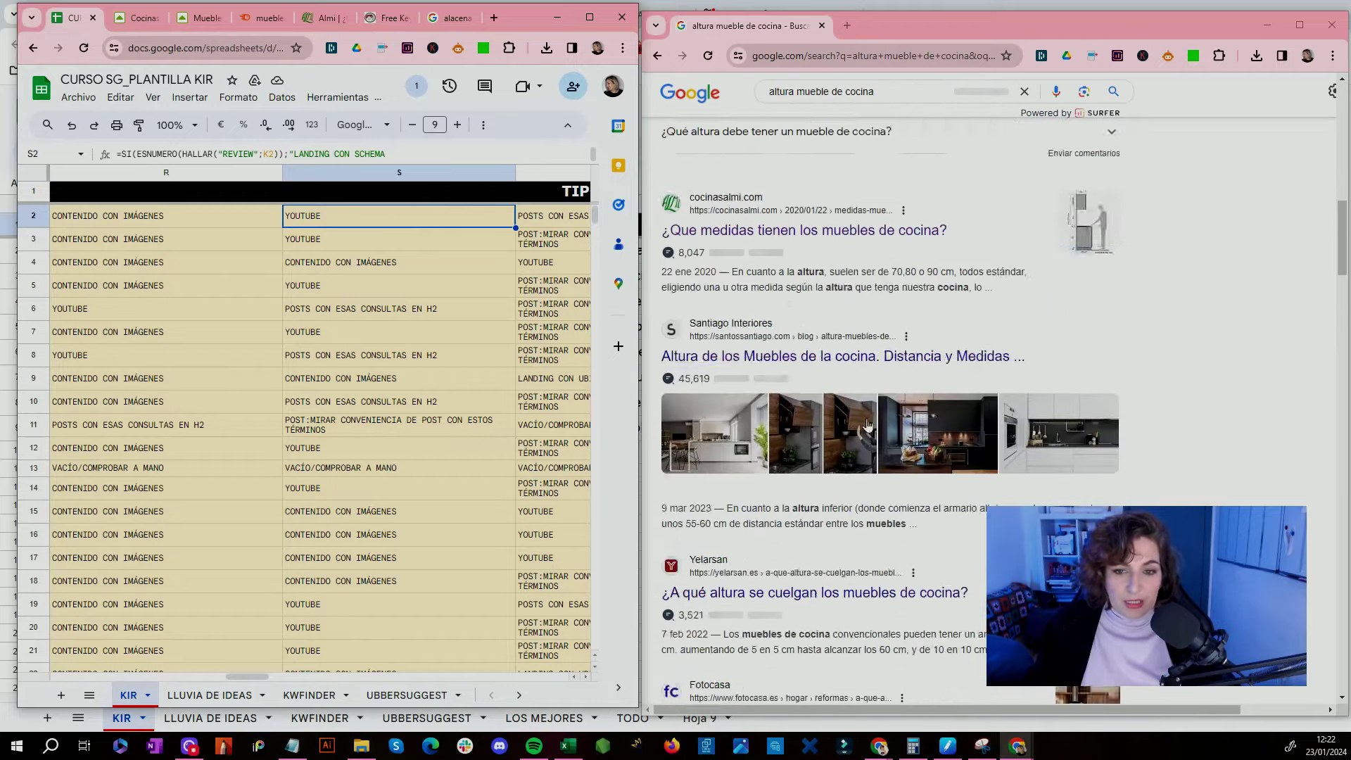
pyautogui.scroll(-8, 850, 437)
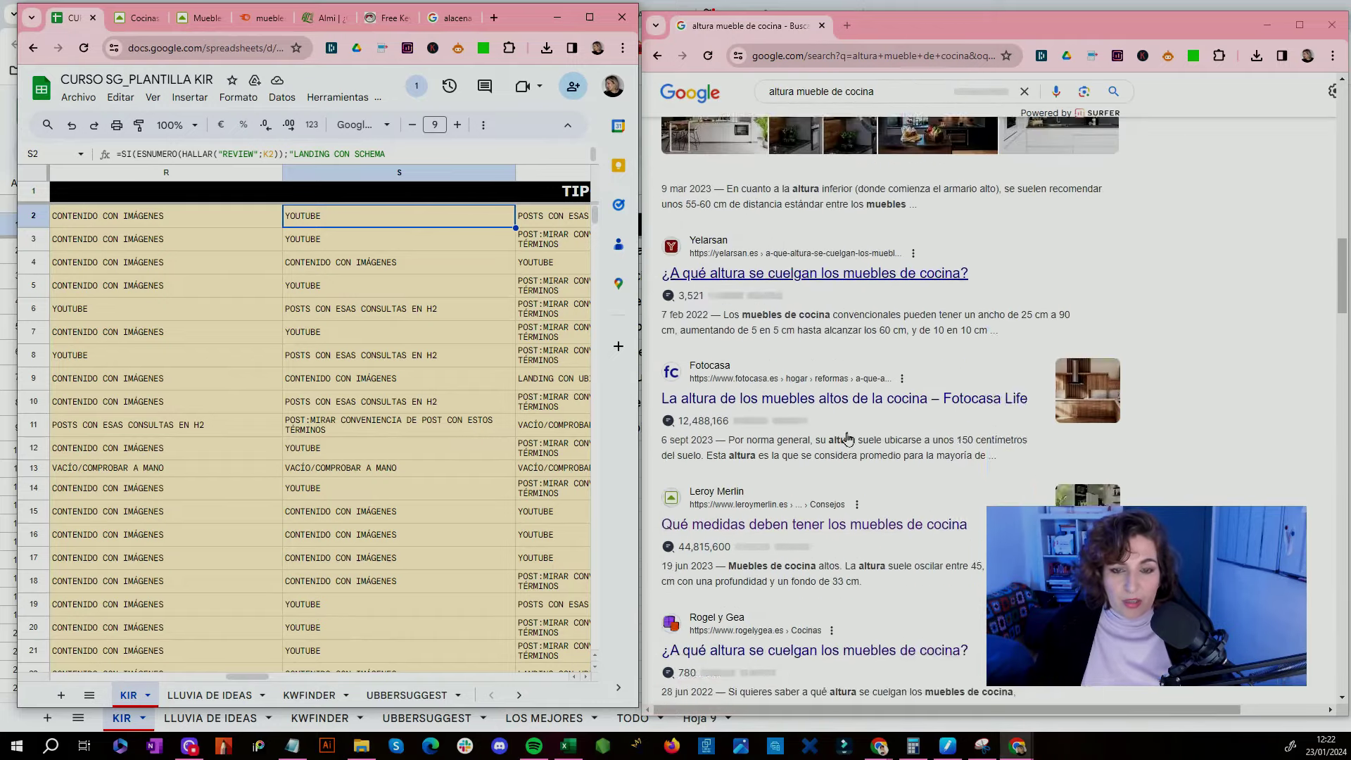
pyautogui.scroll(-5, 316, 422)
pyautogui.scroll(-4, 814, 509)
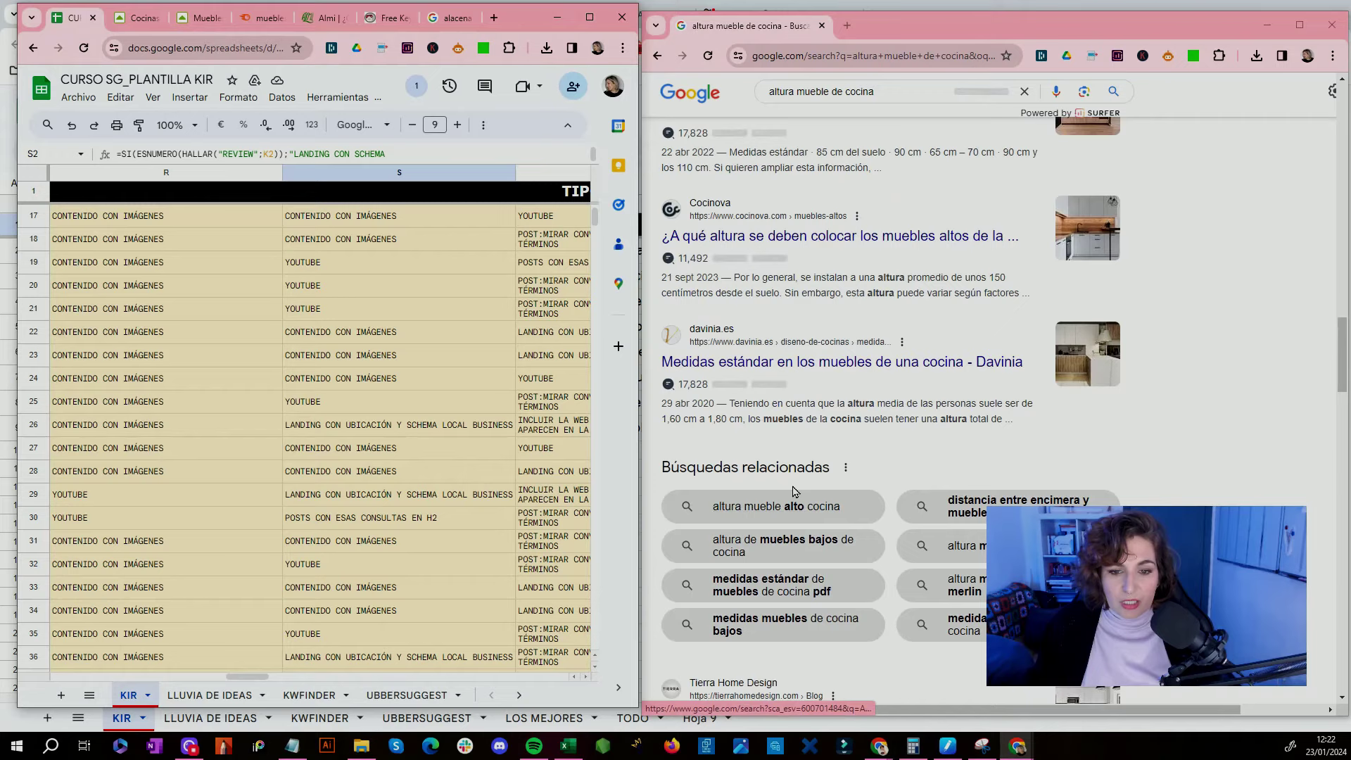
pyautogui.scroll(-6, 814, 509)
pyautogui.scroll(4, 420, 370)
# Step: Search Google for cajones interiores para muebles de cocina, the keyword in row 4, beside the spreadsheet
pyautogui.press('Home')
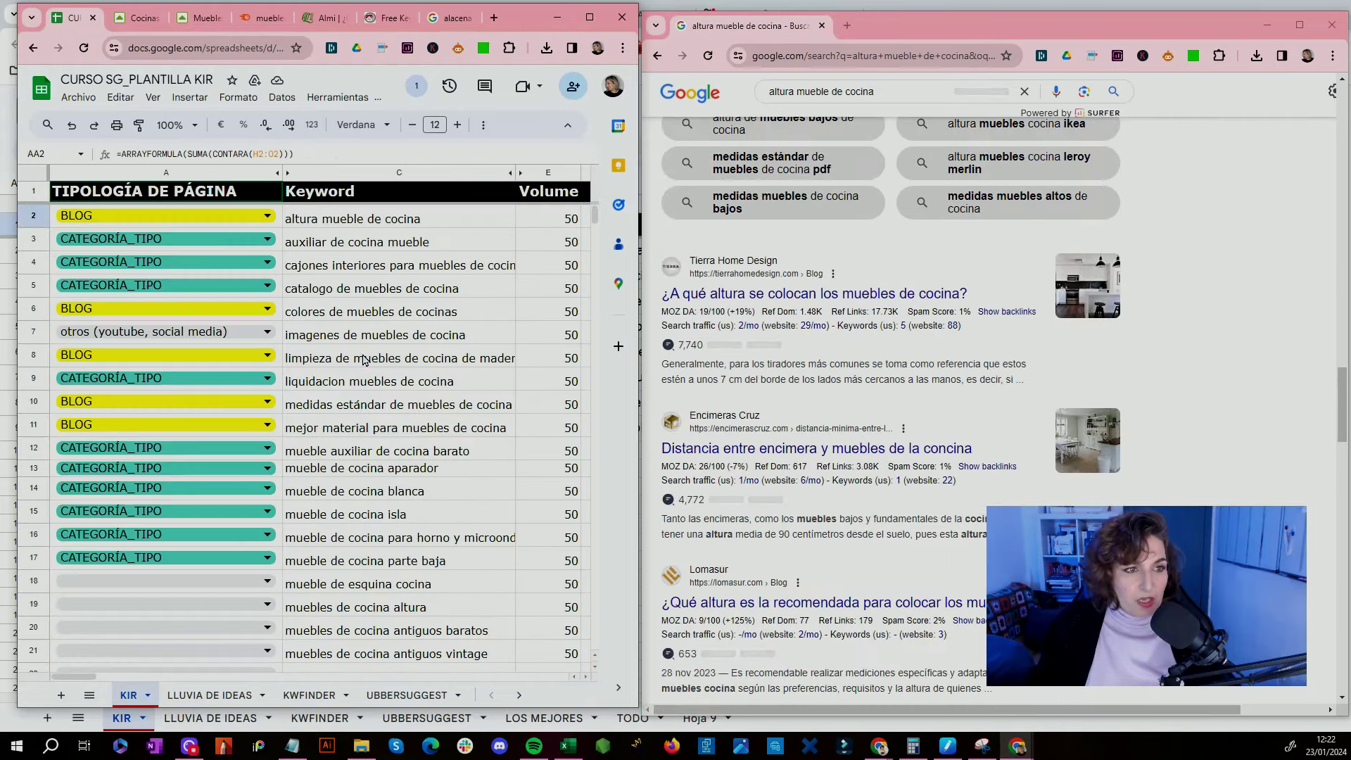
pyautogui.click(358, 268)
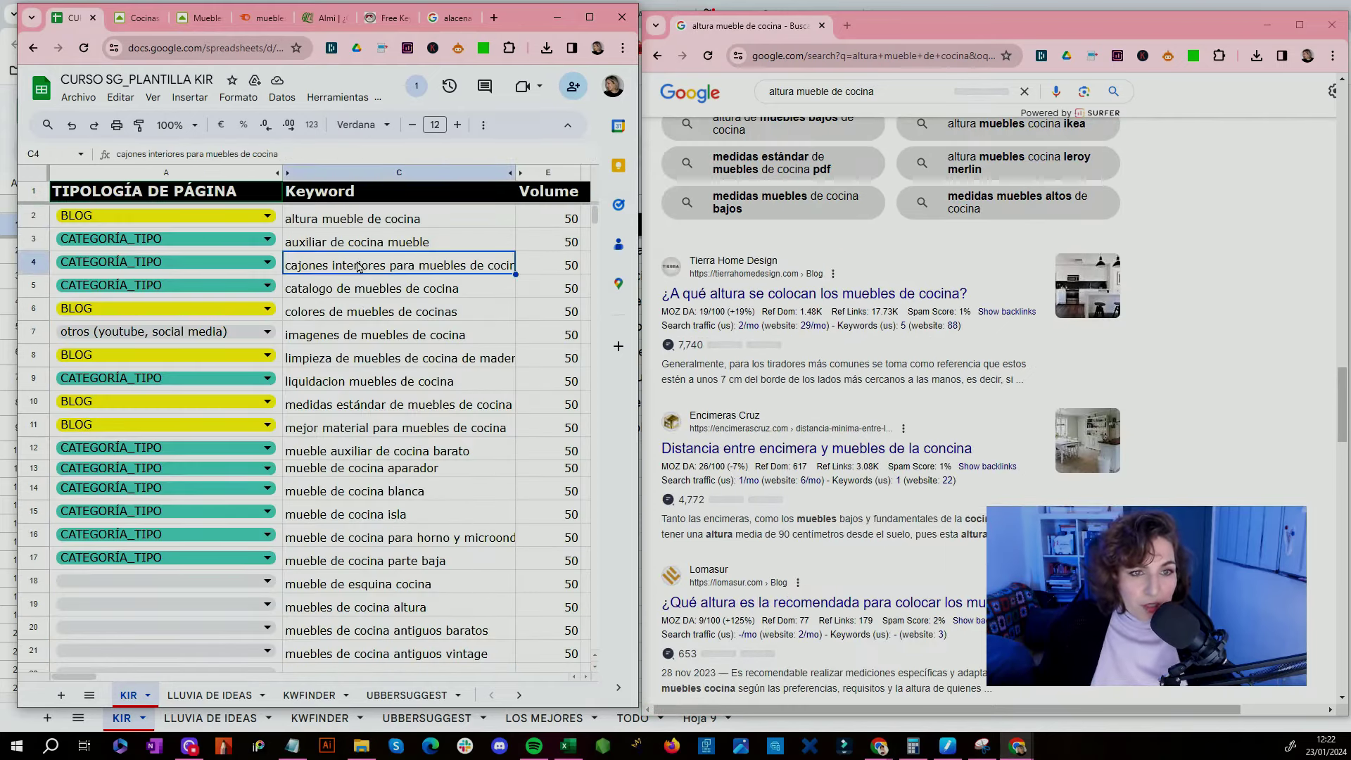
pyautogui.hotkey('ctrl', 'c')
pyautogui.click(542, 271)
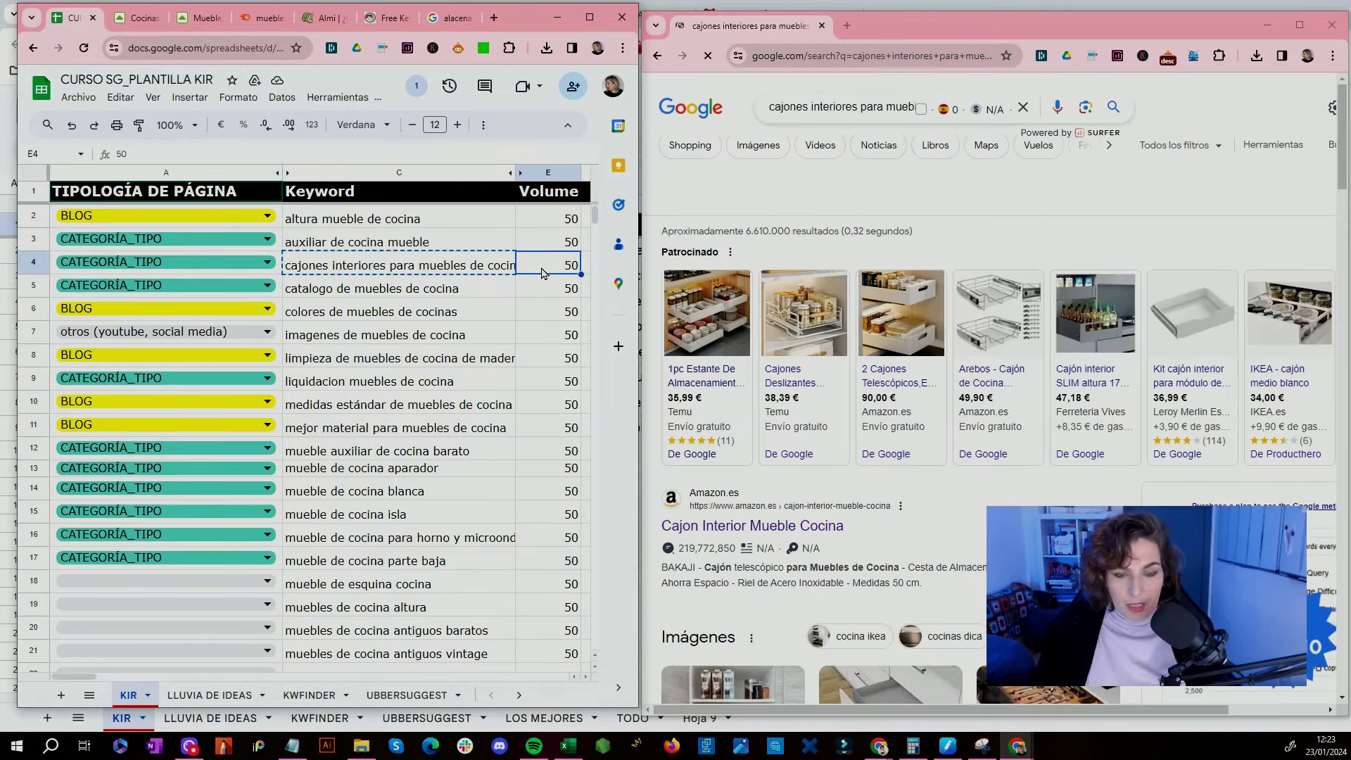
# Step: Compare row 4's Site links, Reviews and Image features with the Google results for cajones interiores para muebles de cocina
pyautogui.press('Right')
pyautogui.press('Right')
pyautogui.press('Right')
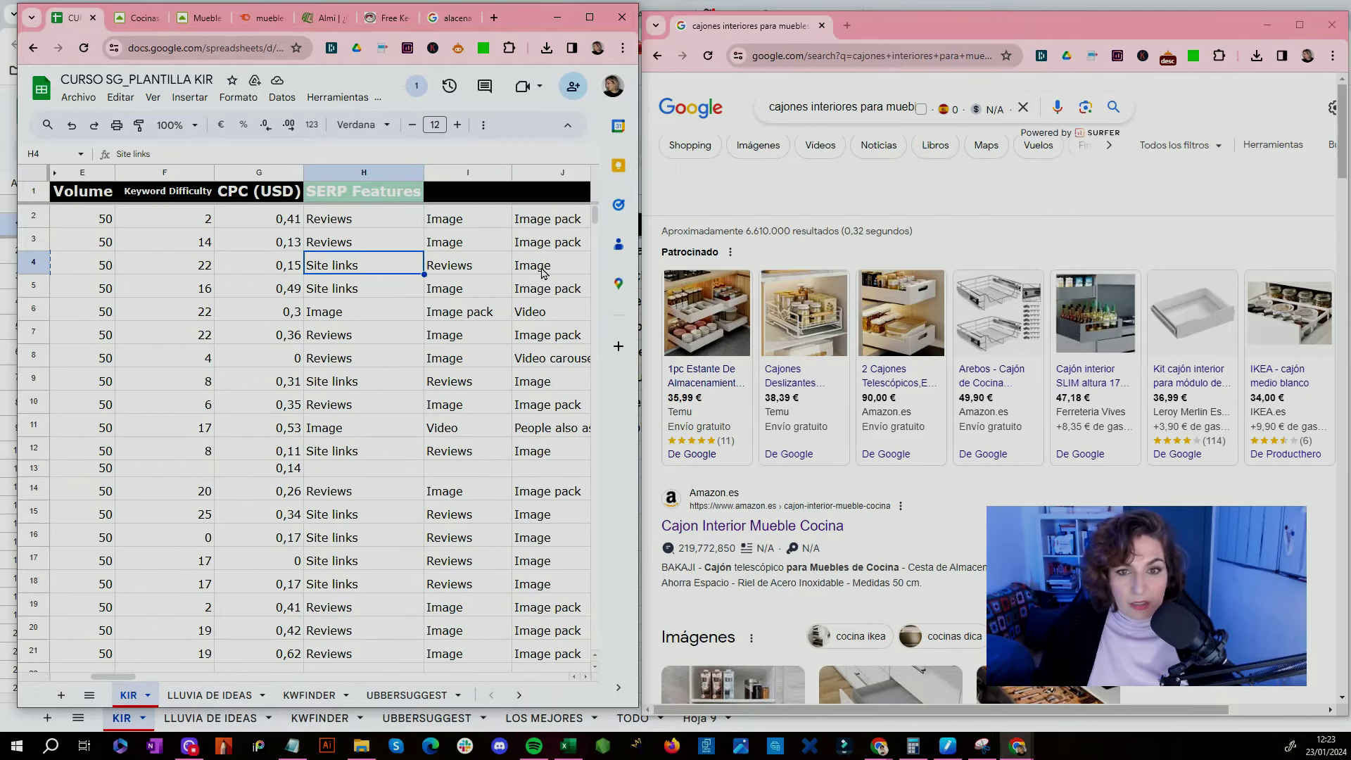
pyautogui.scroll(-3, 940, 259)
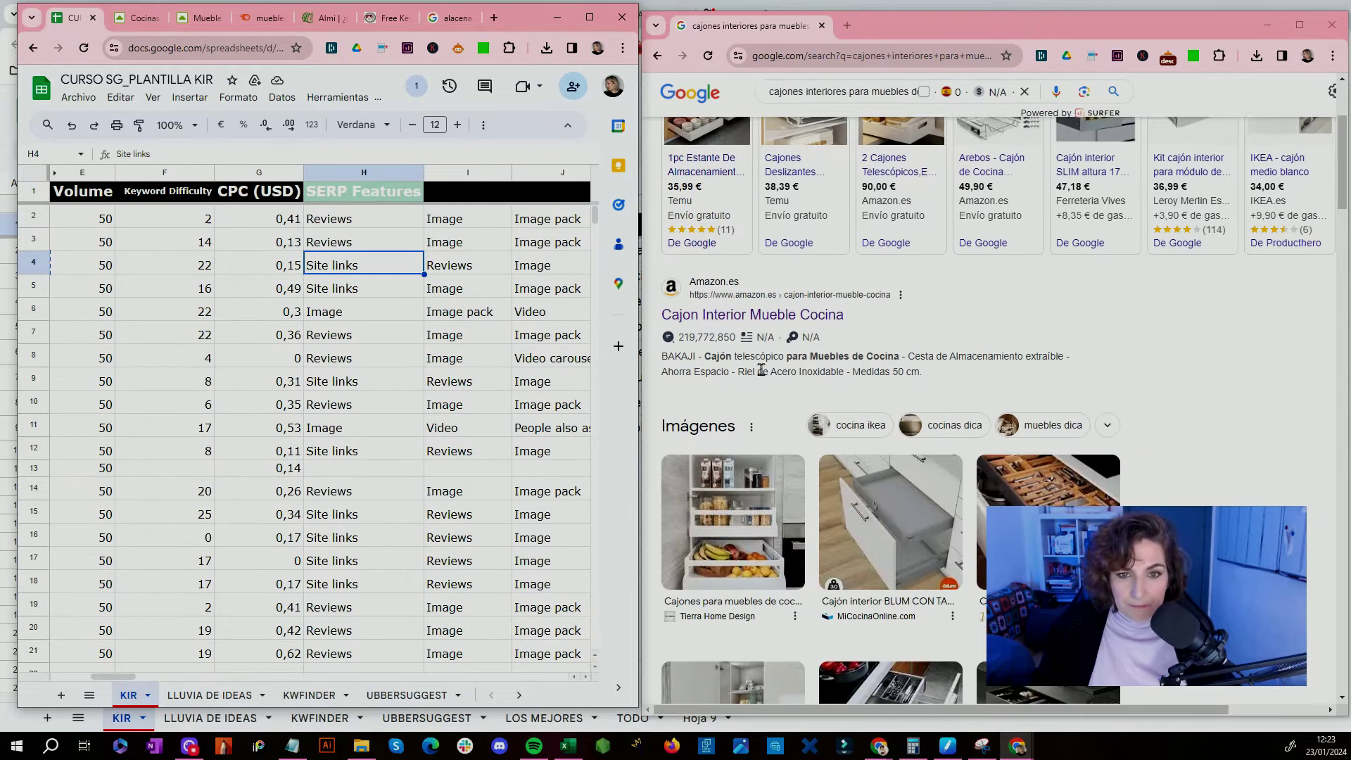
pyautogui.click(479, 265)
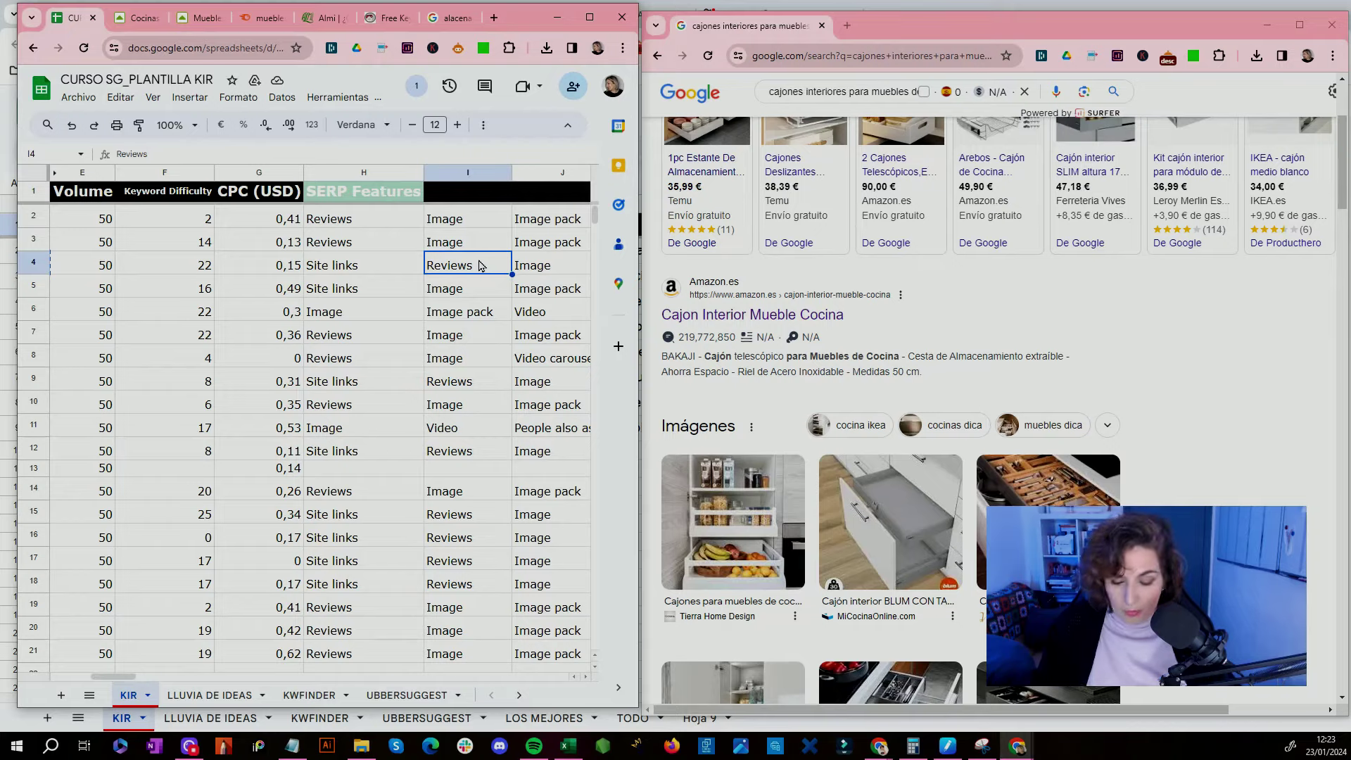
pyautogui.press('Right')
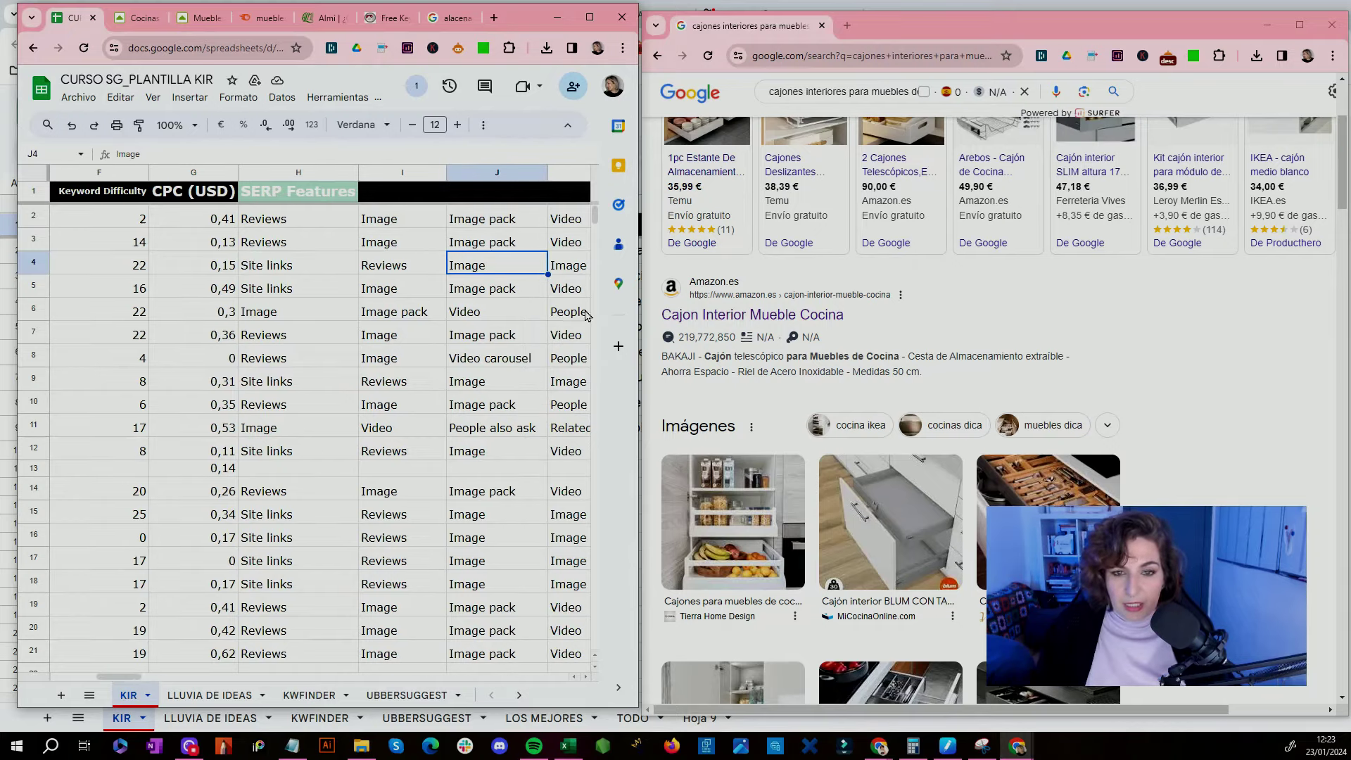
pyautogui.scroll(-5, 940, 352)
# Step: Check the Google results for row 4's Image pack, Video carousel and Related searches features
pyautogui.press('Right')
pyautogui.press('Right')
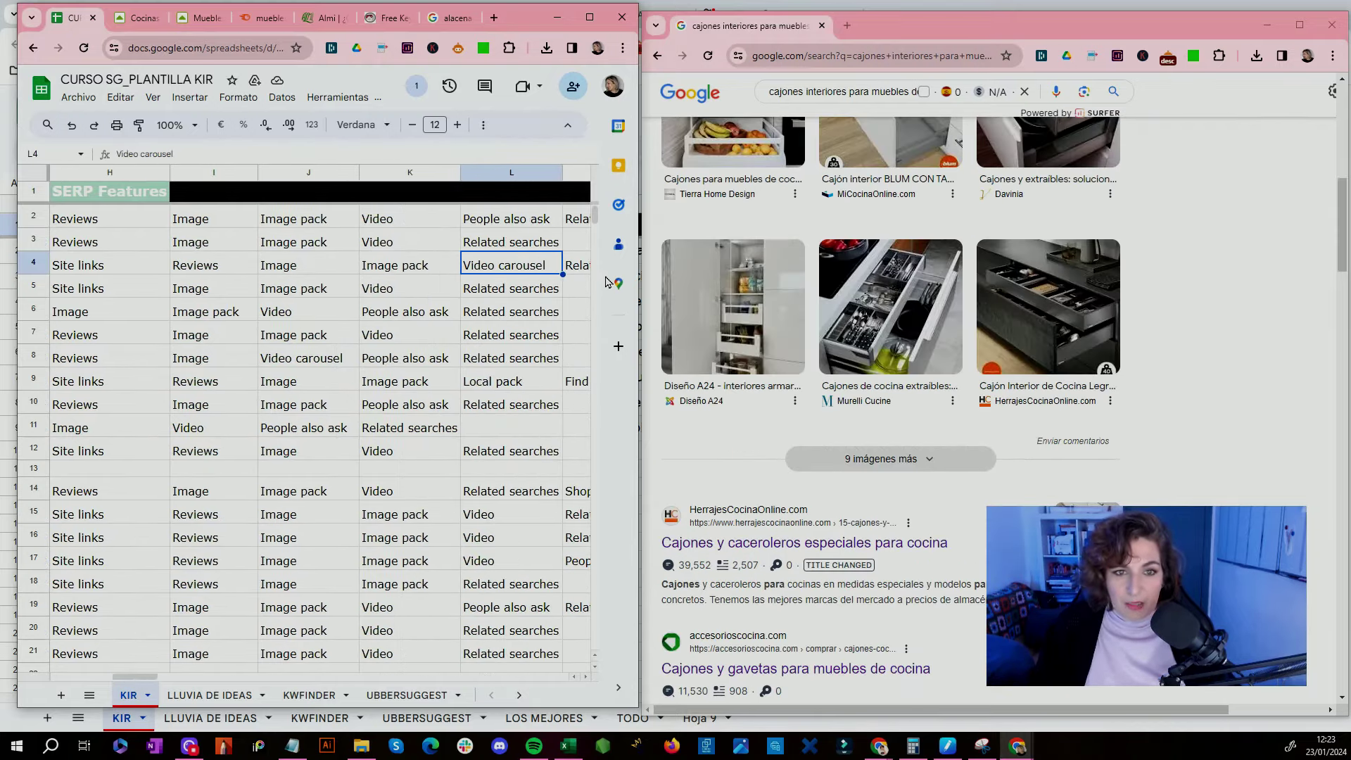
pyautogui.scroll(-10, 842, 443)
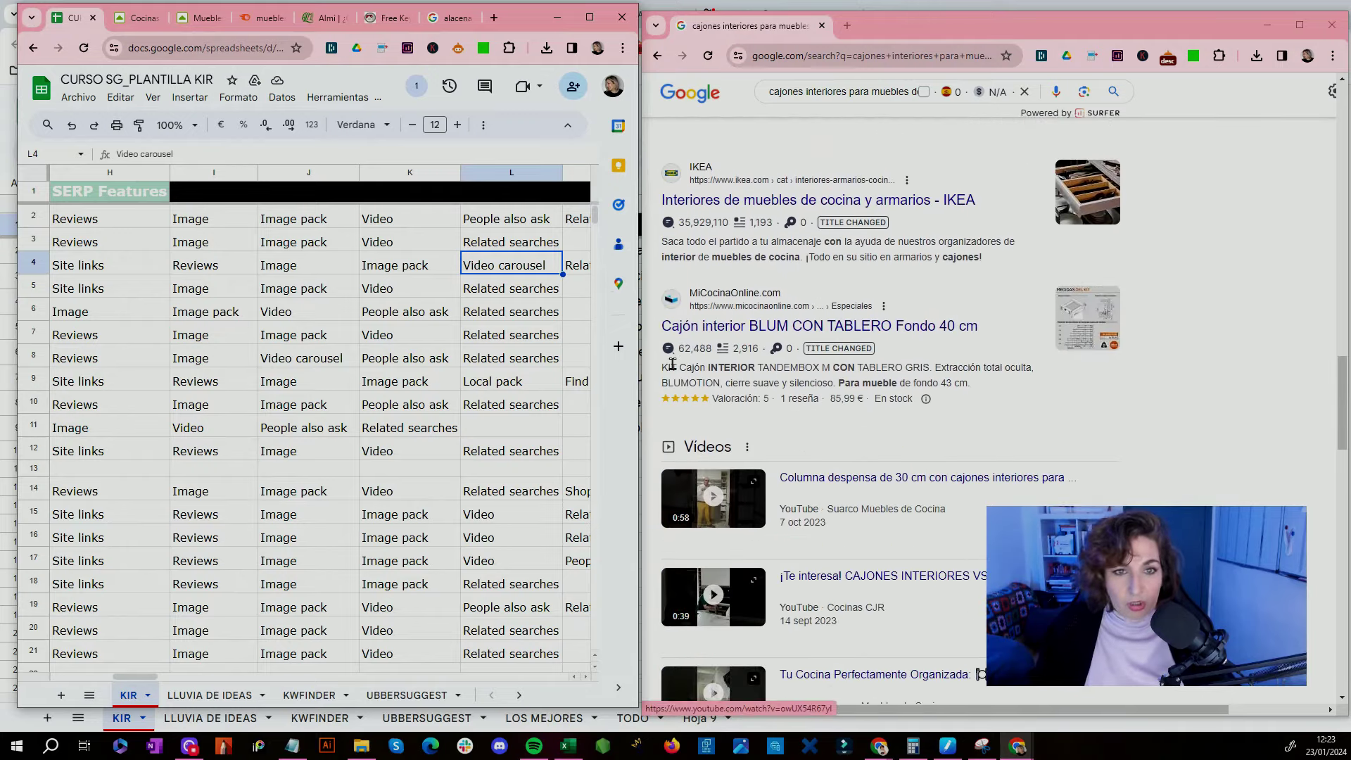
pyautogui.press('Right')
pyautogui.press('Right')
pyautogui.scroll(-2, 1009, 371)
pyautogui.scroll(-10, 1009, 371)
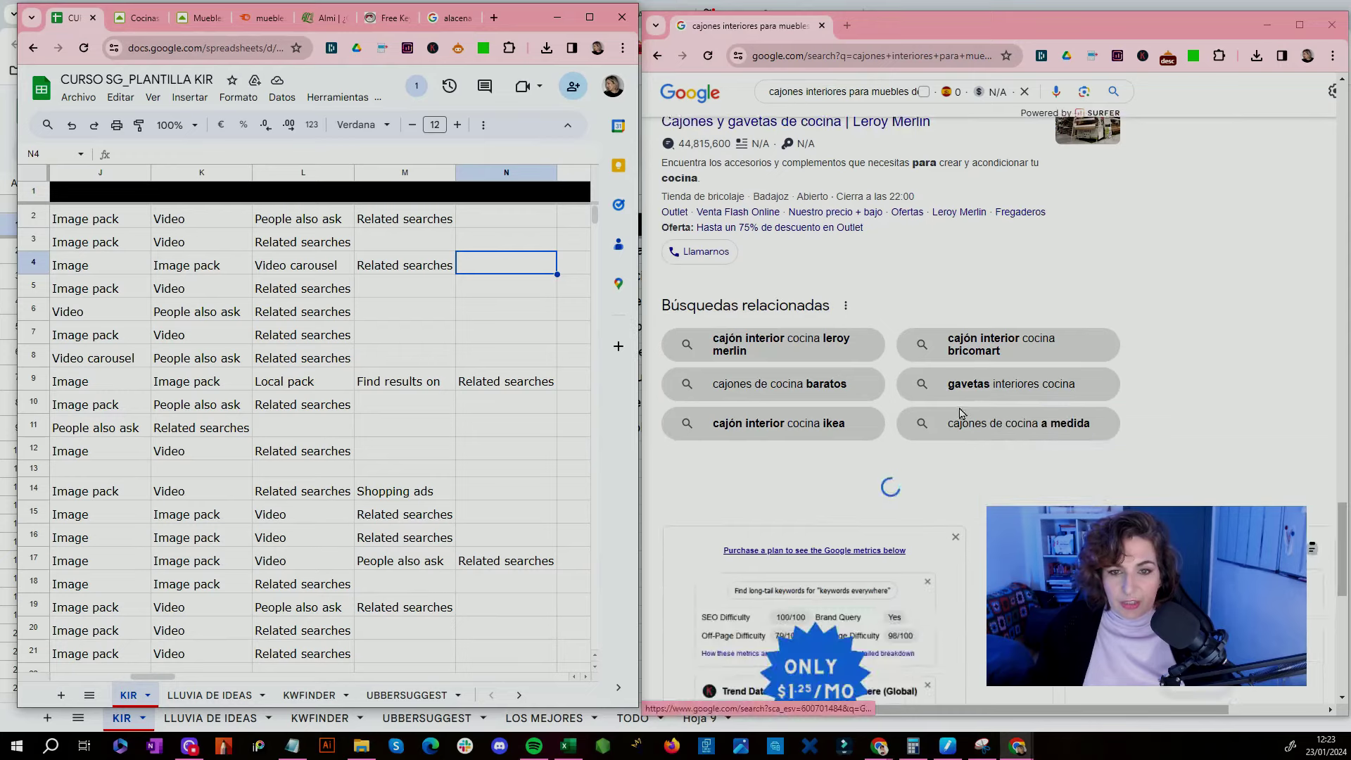
# Step: Check the content type recommendation in P4 against the Google results for the row 4 keyword
pyautogui.press('Right')
pyautogui.press('Right')
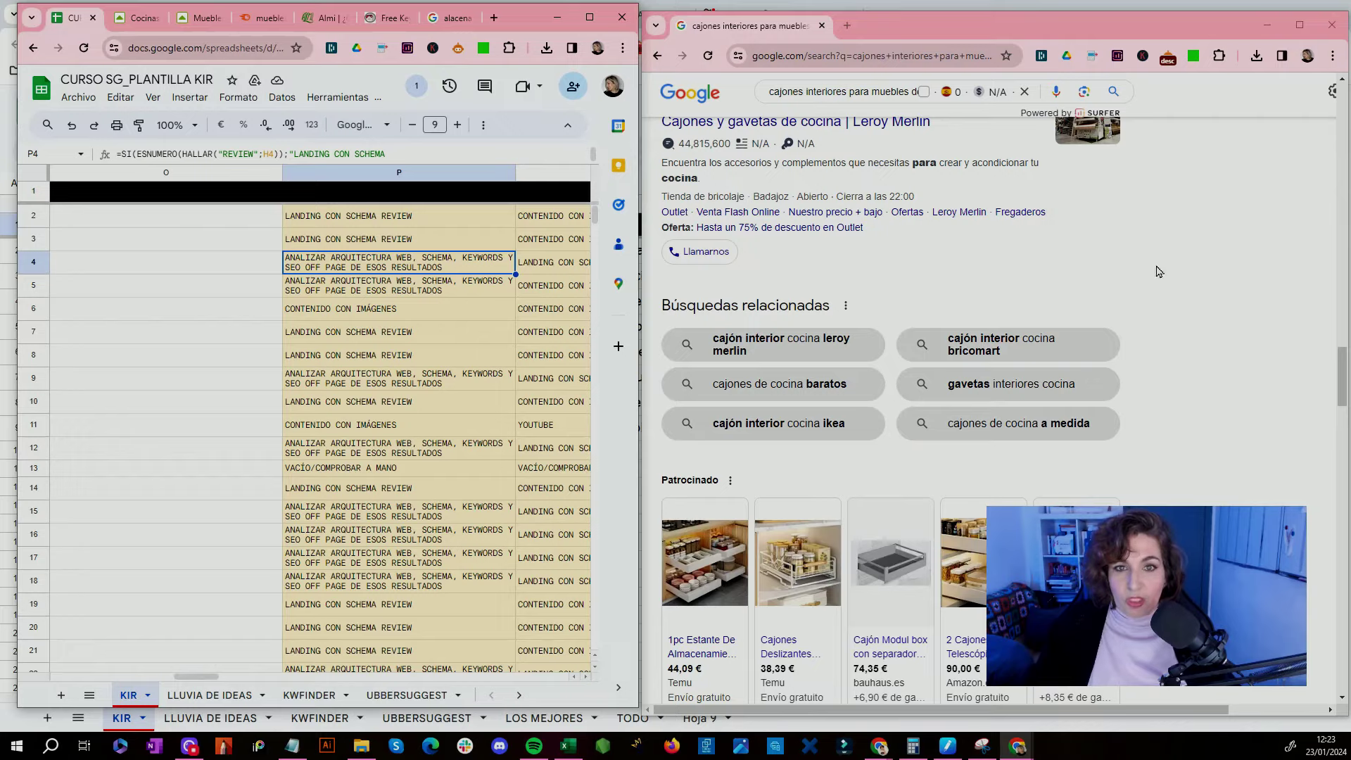
pyautogui.scroll(-10, 816, 345)
pyautogui.scroll(12, 822, 353)
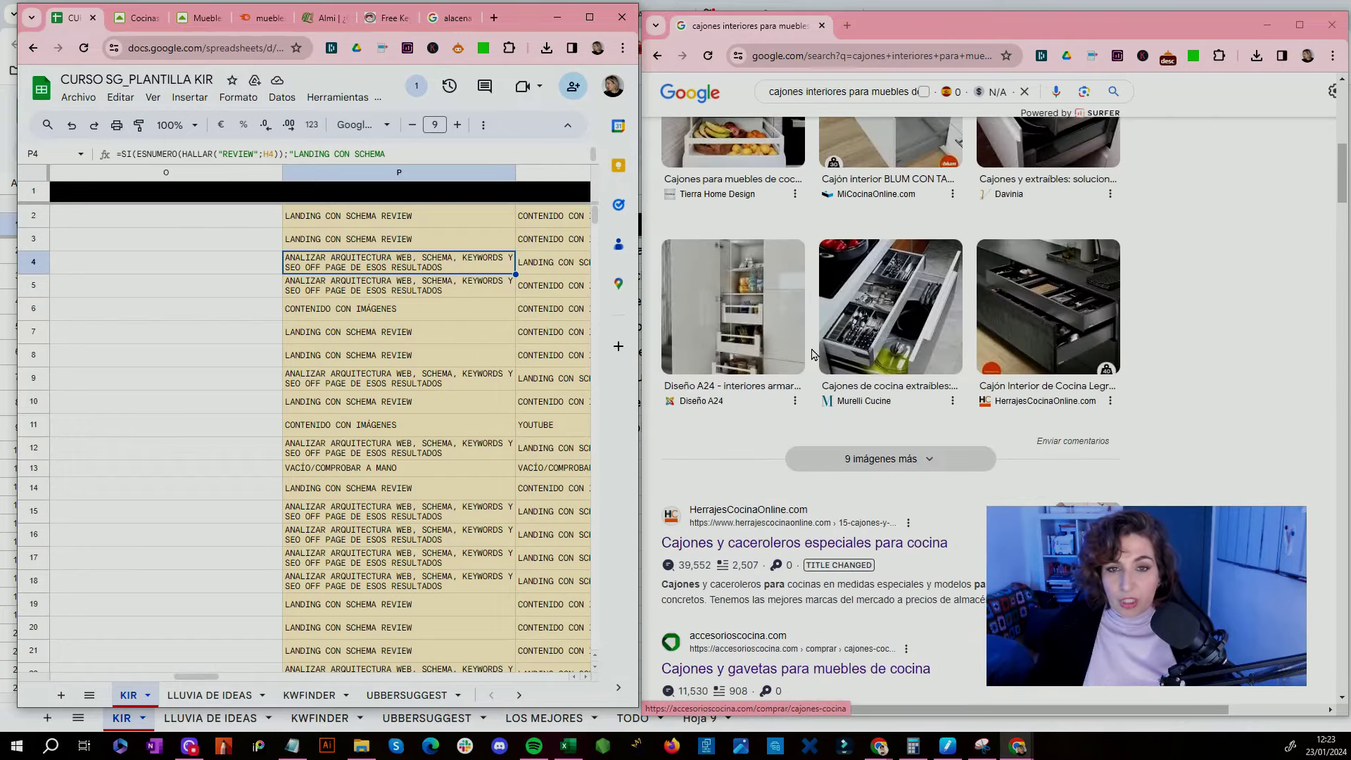
# Step: Open the Amazon result Cajon Interior Mueble Cocina in its own tab and enlarge the browser window
pyautogui.scroll(-2, 724, 394)
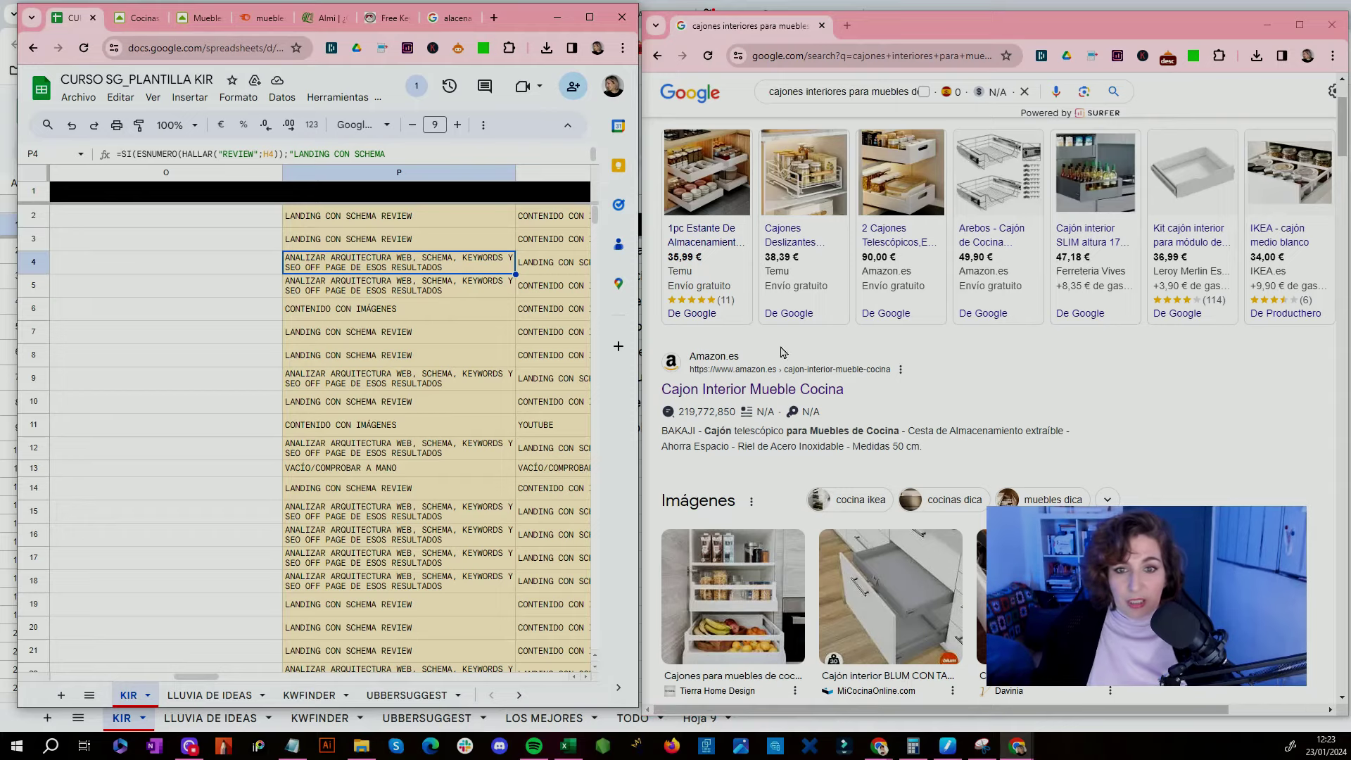
pyautogui.rightClick(777, 393)
pyautogui.click(816, 408)
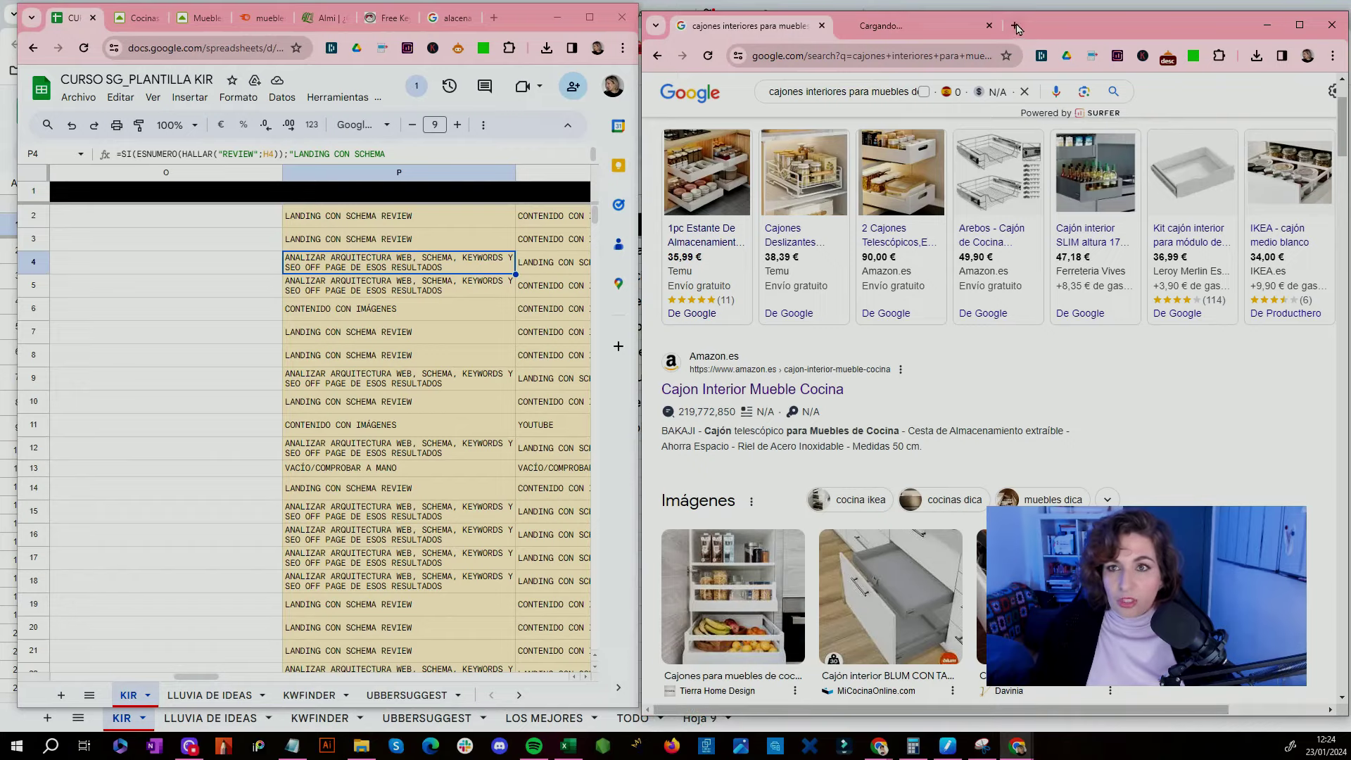
pyautogui.click(890, 28)
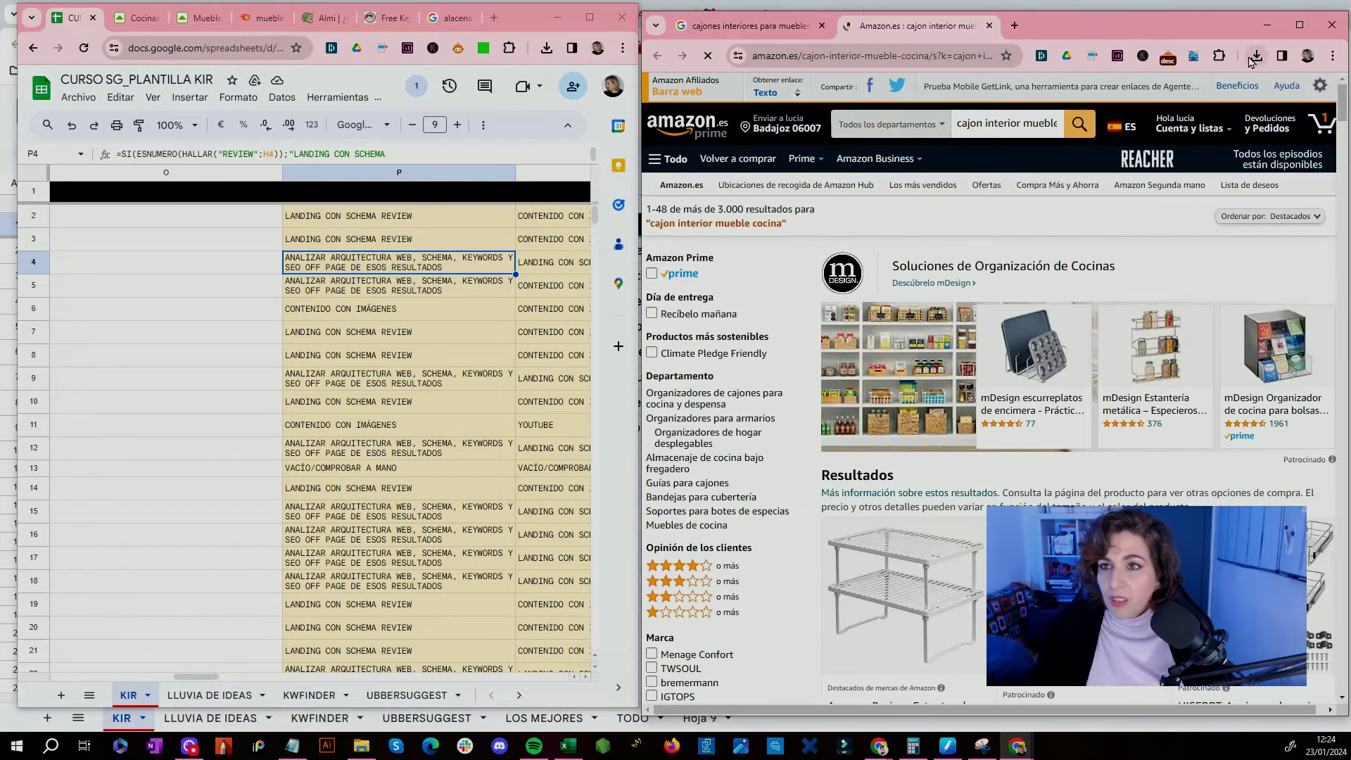
pyautogui.click(1299, 26)
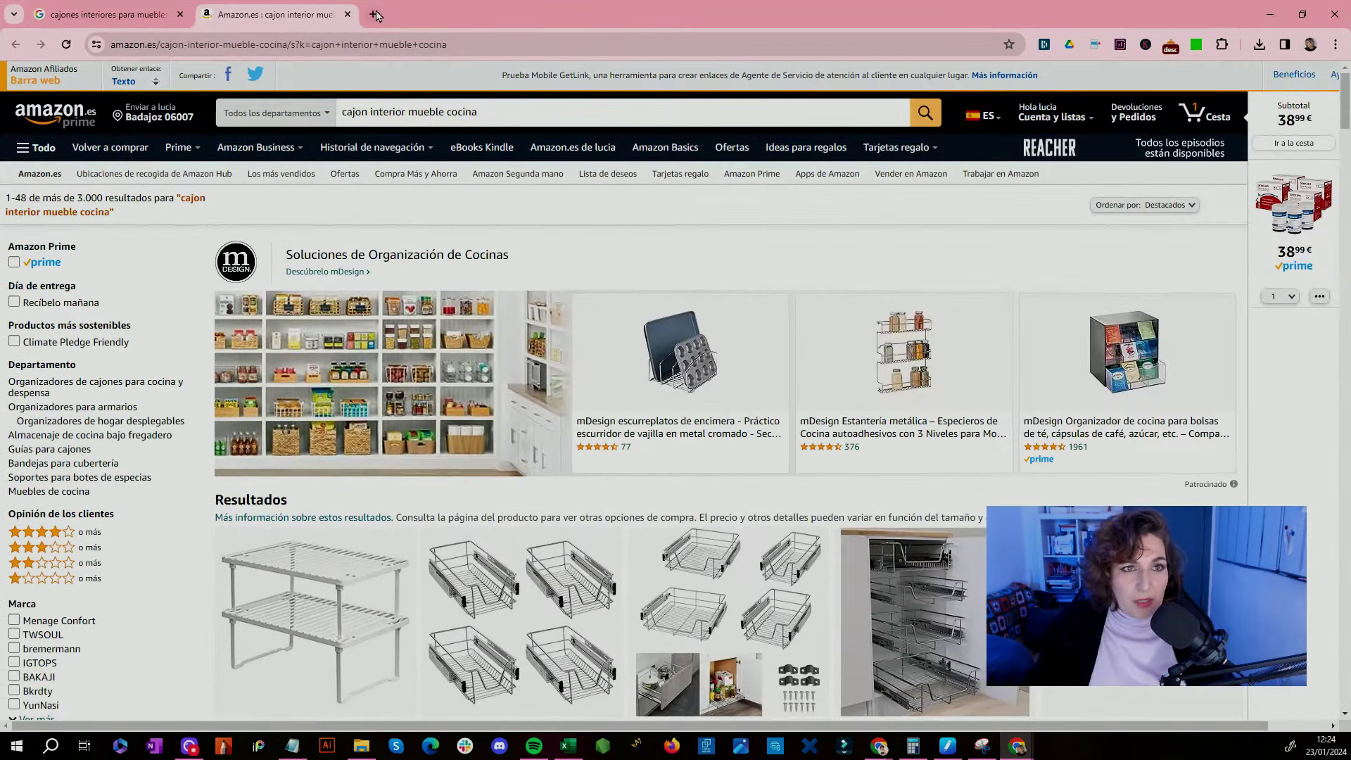
# Step: Open the schema.org website in a new tab
pyautogui.click(374, 15)
pyautogui.write('schematics')
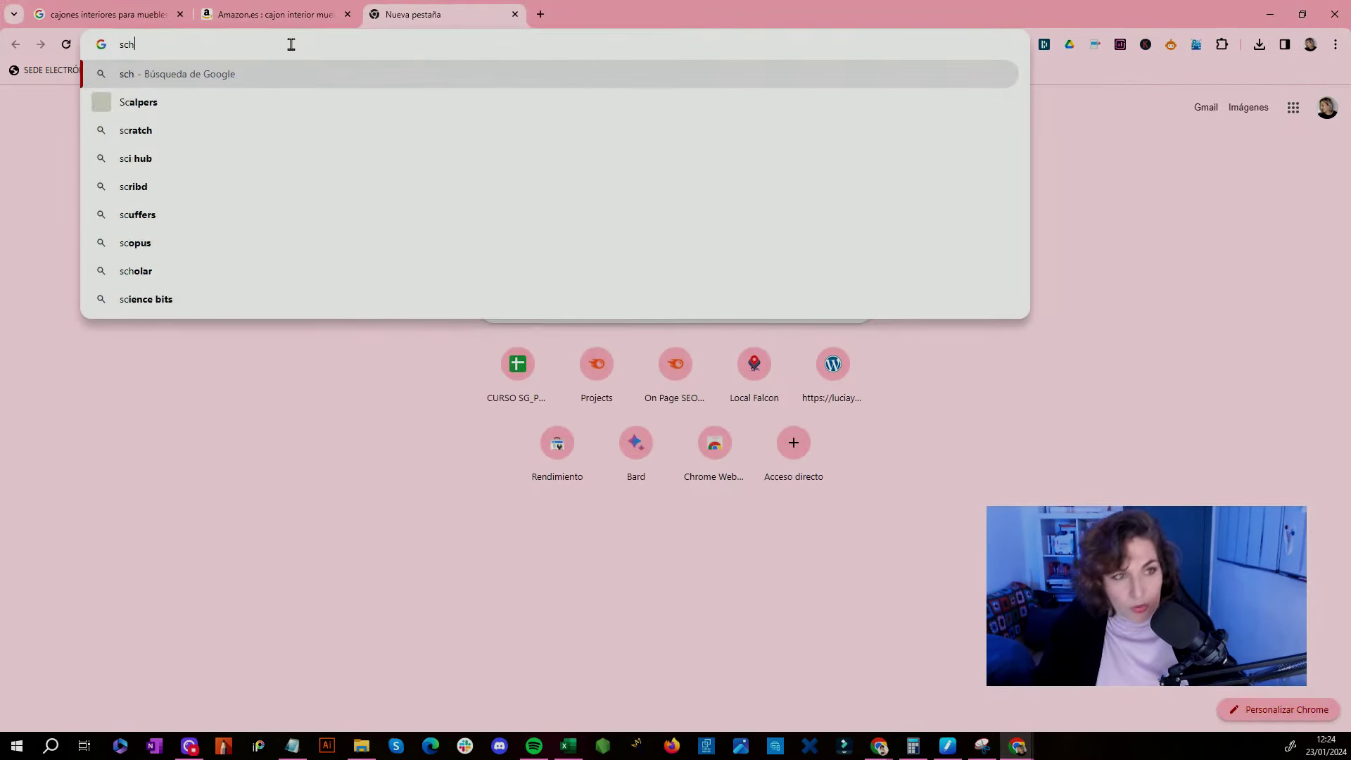
pyautogui.press('Return')
pyautogui.click(266, 45)
pyautogui.write('schema.org')
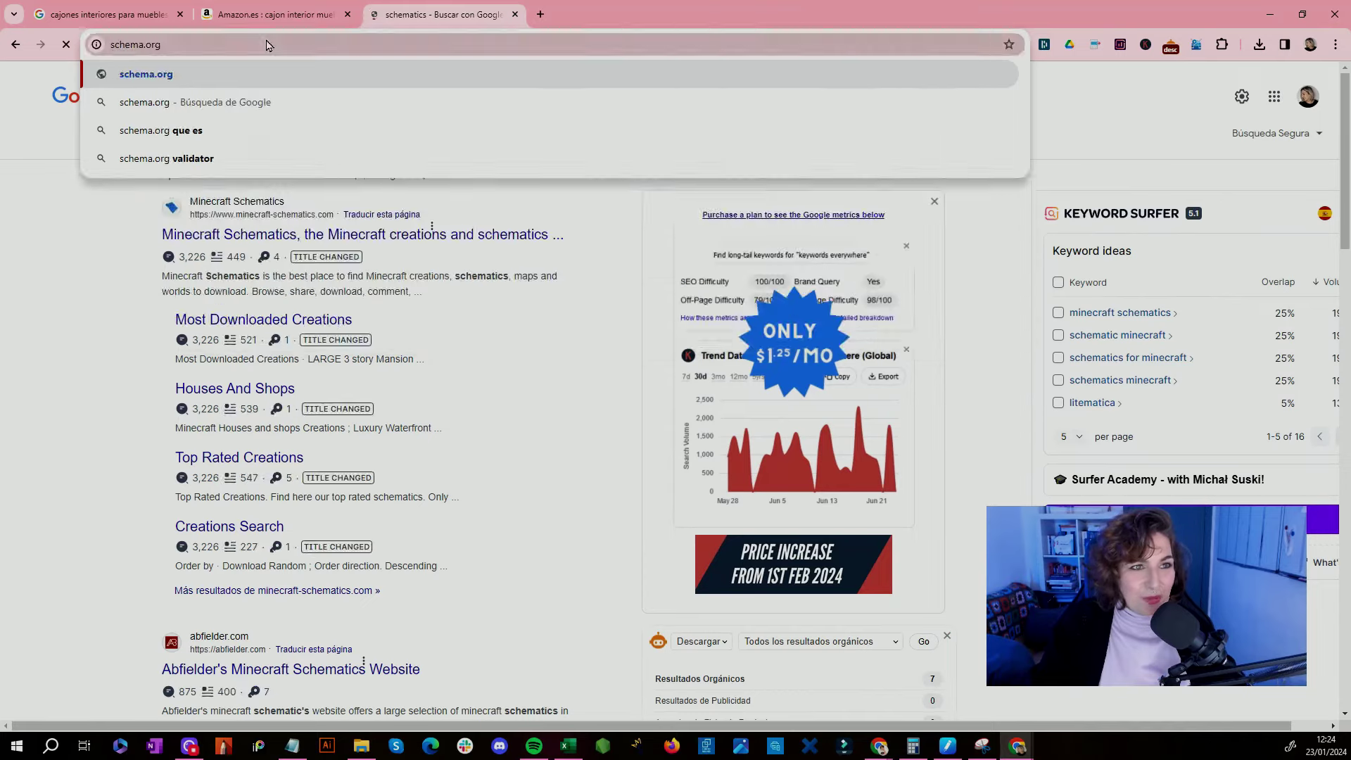
pyautogui.press('Return')
# Step: Validate the structured data of the Amazon cajon interior mueble cocina page with the schema.org validator and inspect the tested URL
pyautogui.hotkey('ctrl', 'shift', 'Tab')
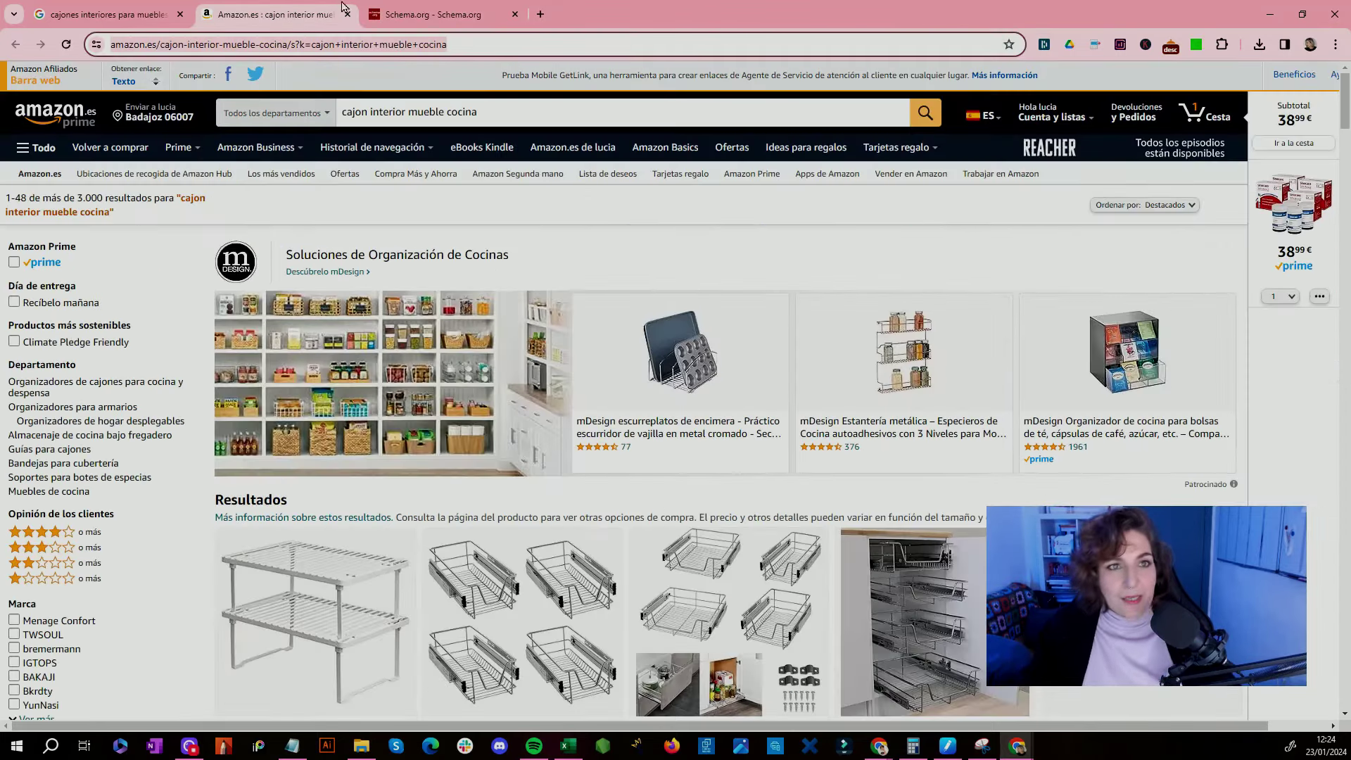
pyautogui.click(394, 14)
pyautogui.click(667, 89)
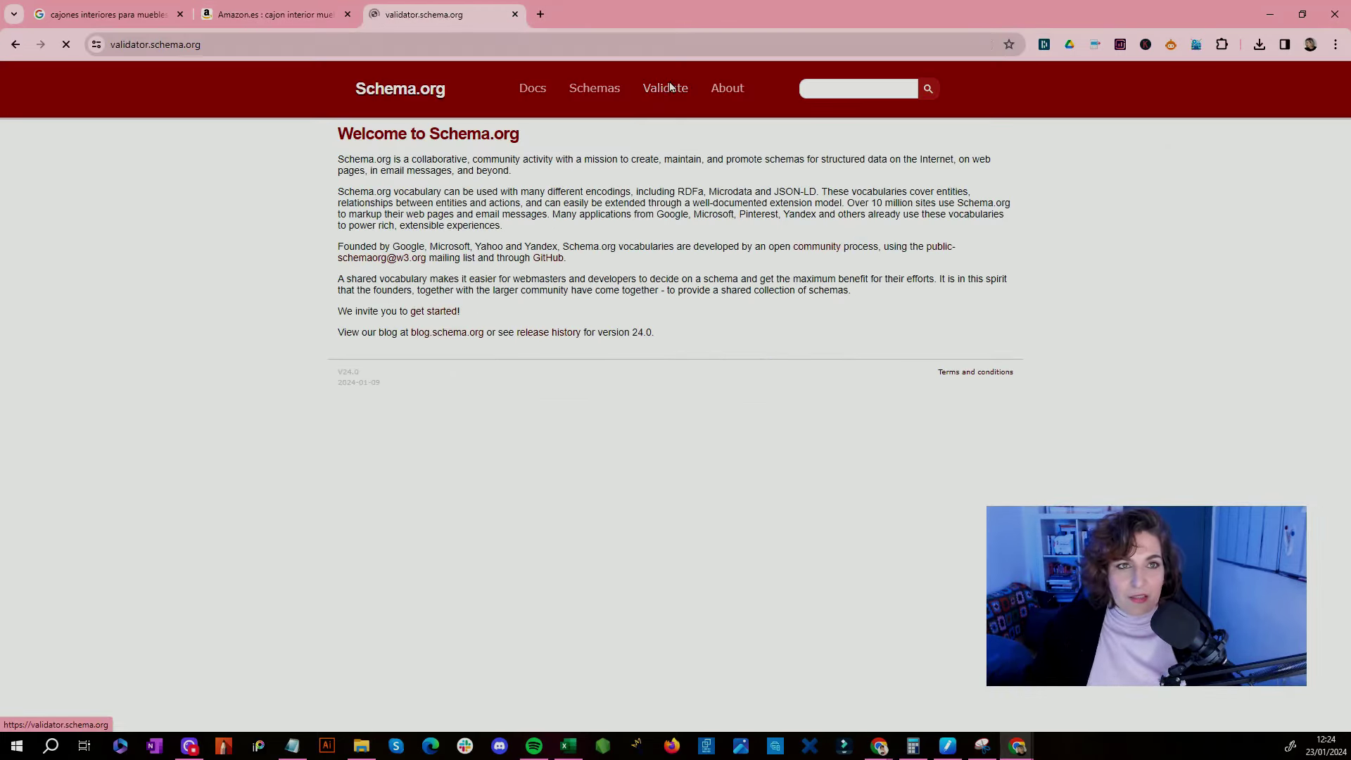
pyautogui.hotkey('ctrl', 'v')
pyautogui.click(661, 450)
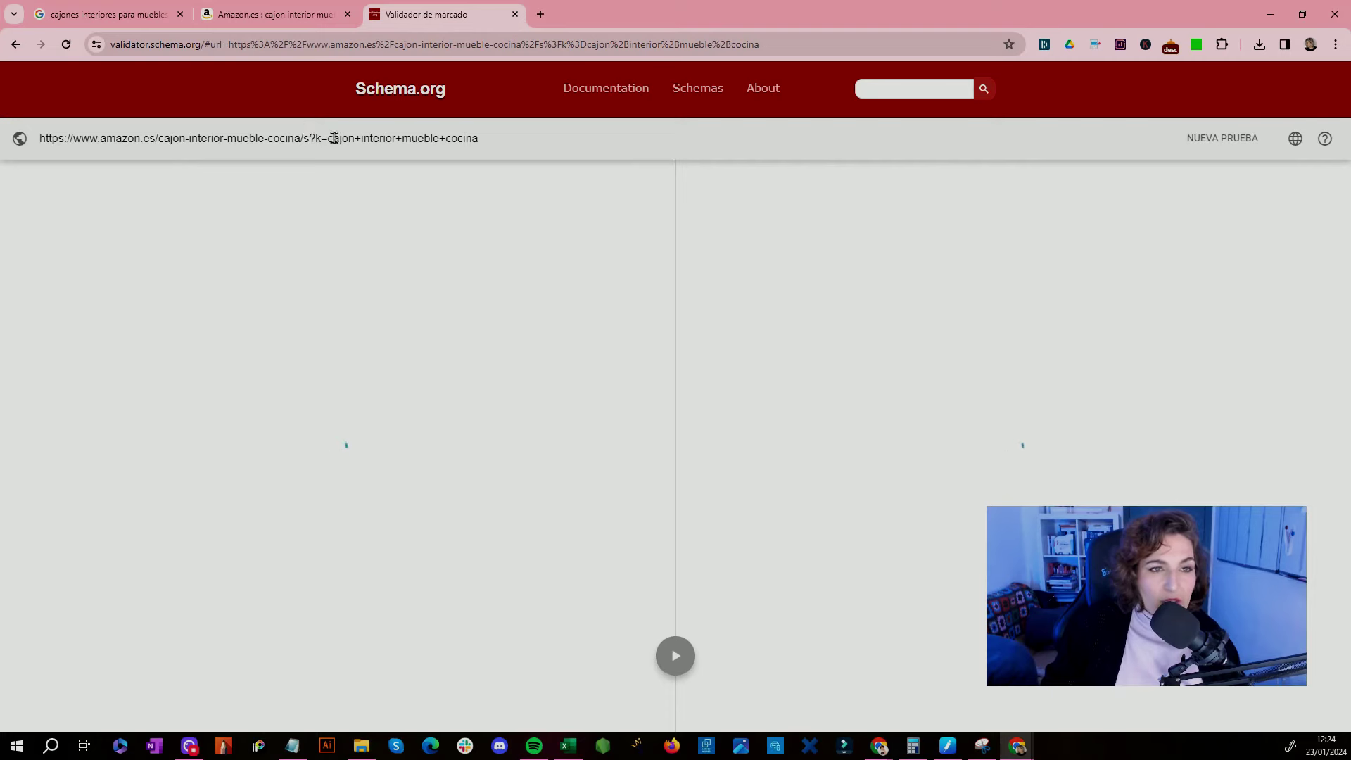
pyautogui.moveTo(316, 139); pyautogui.dragTo(303, 140)
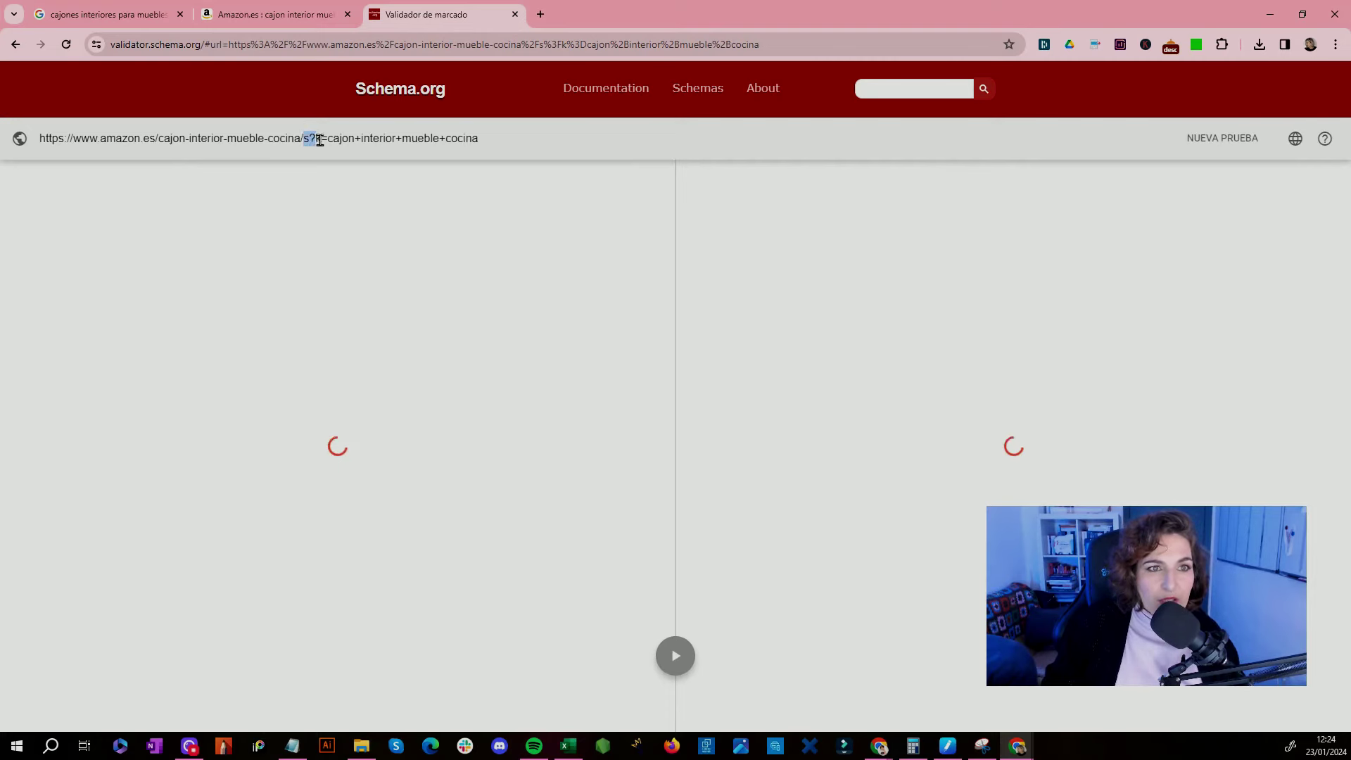
pyautogui.click(835, 205)
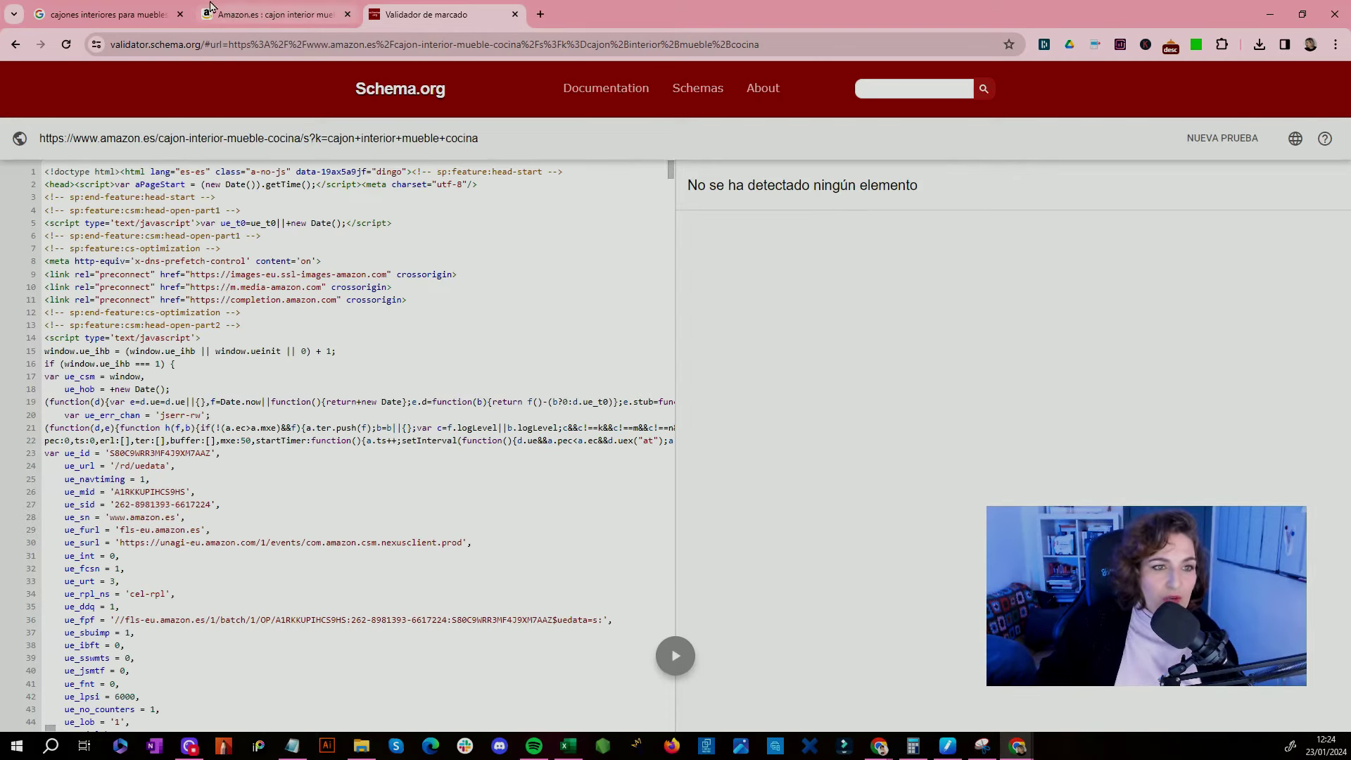
# Step: Restore the browser window beside the spreadsheet and open the HerrajesCocinaOnline page for Cajones y caceroleros especiales
pyautogui.click(249, 17)
pyautogui.click(1302, 14)
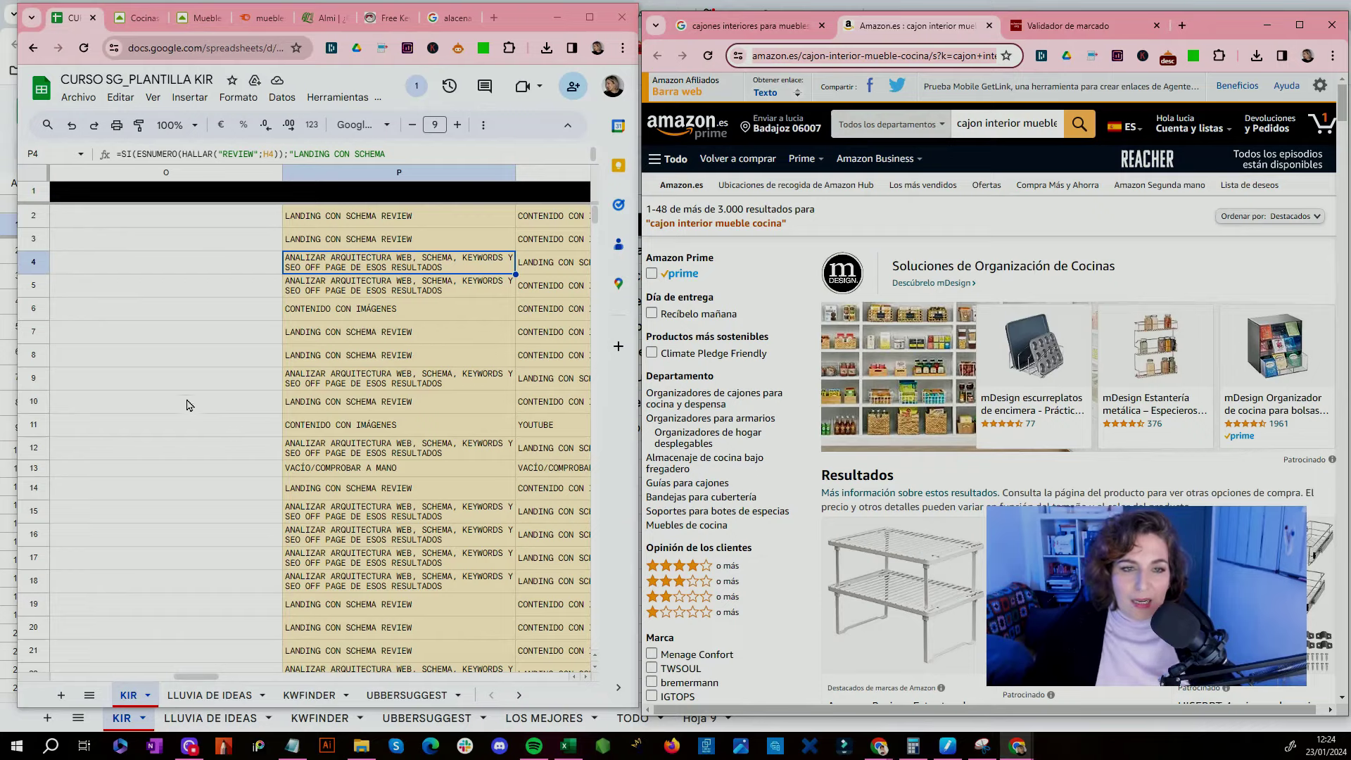
pyautogui.hotkey('alt', 'Tab')
pyautogui.click(814, 431)
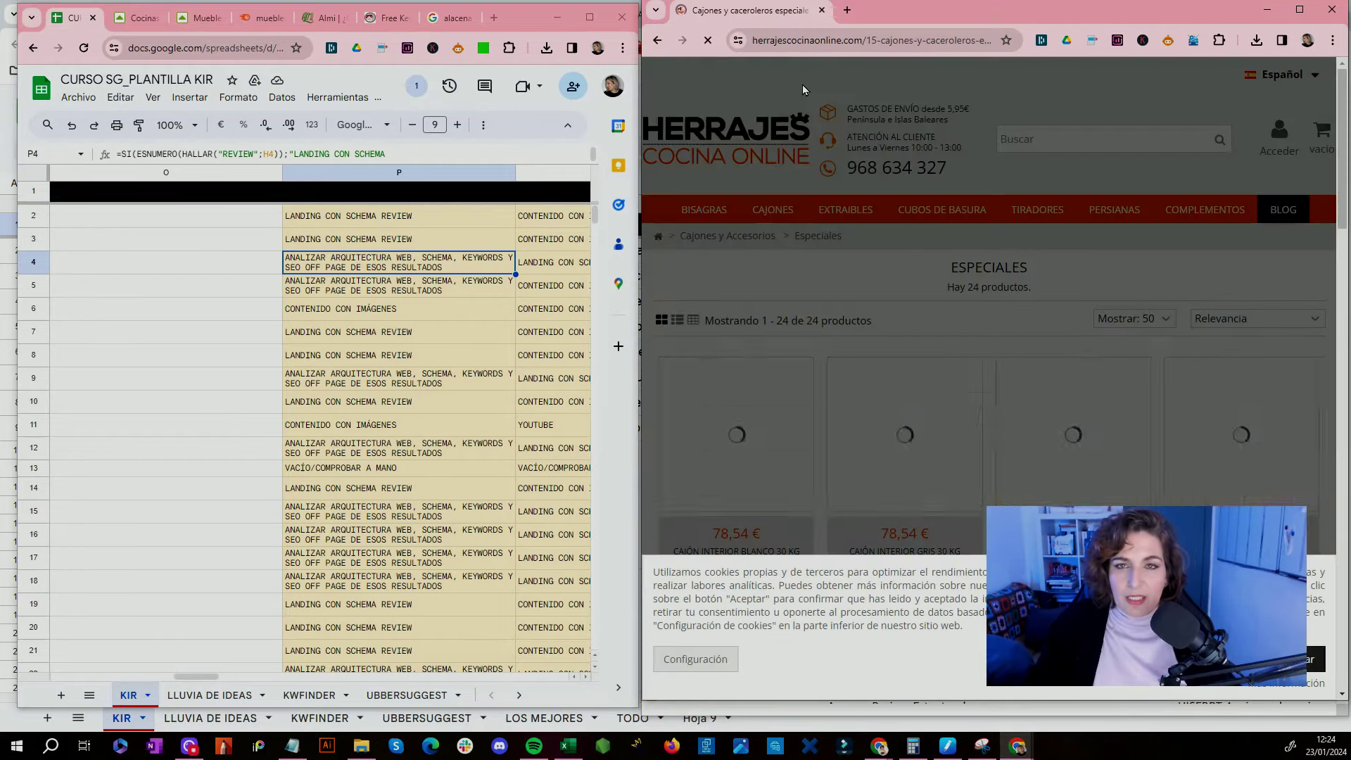
# Step: Validate the HerrajesCocinaOnline page's structured data on schema.org and open its Product elements
pyautogui.click(841, 16)
pyautogui.write('schema.org')
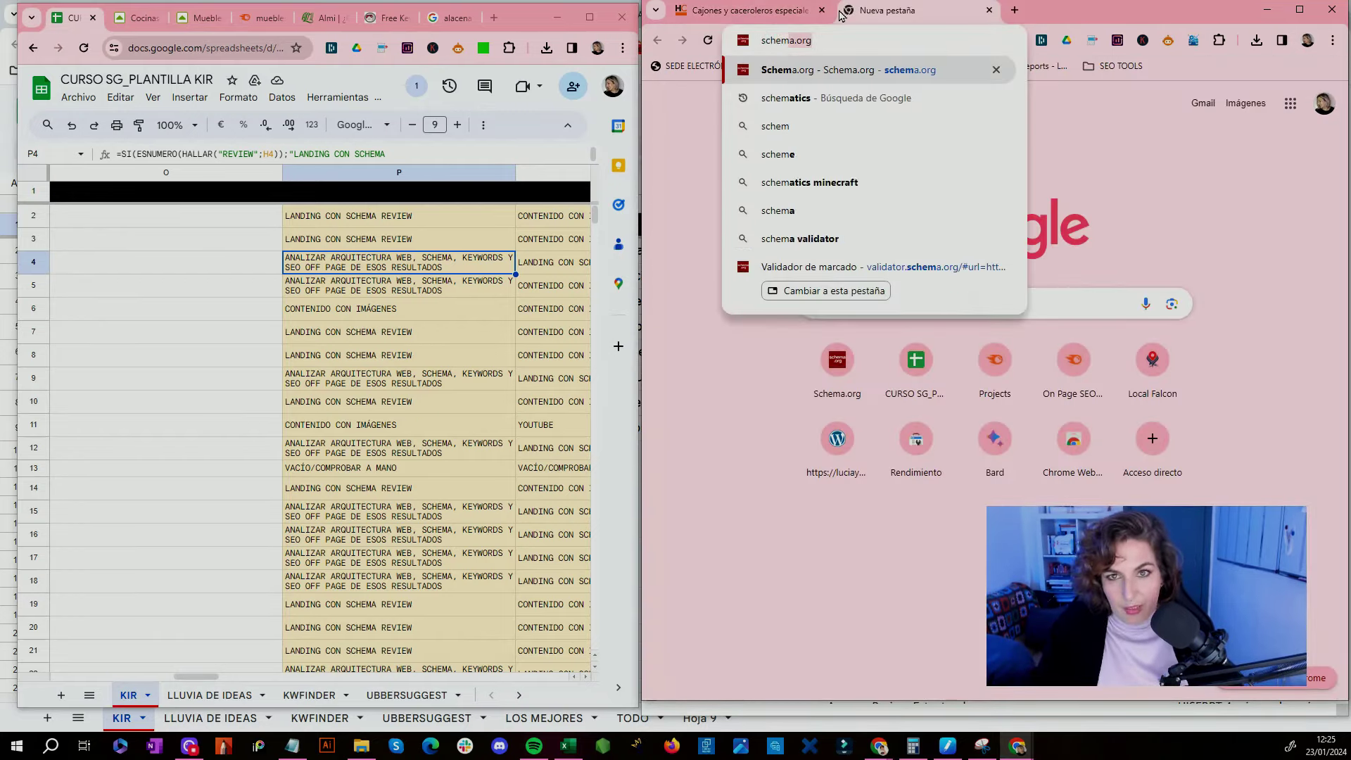
pyautogui.press('Return')
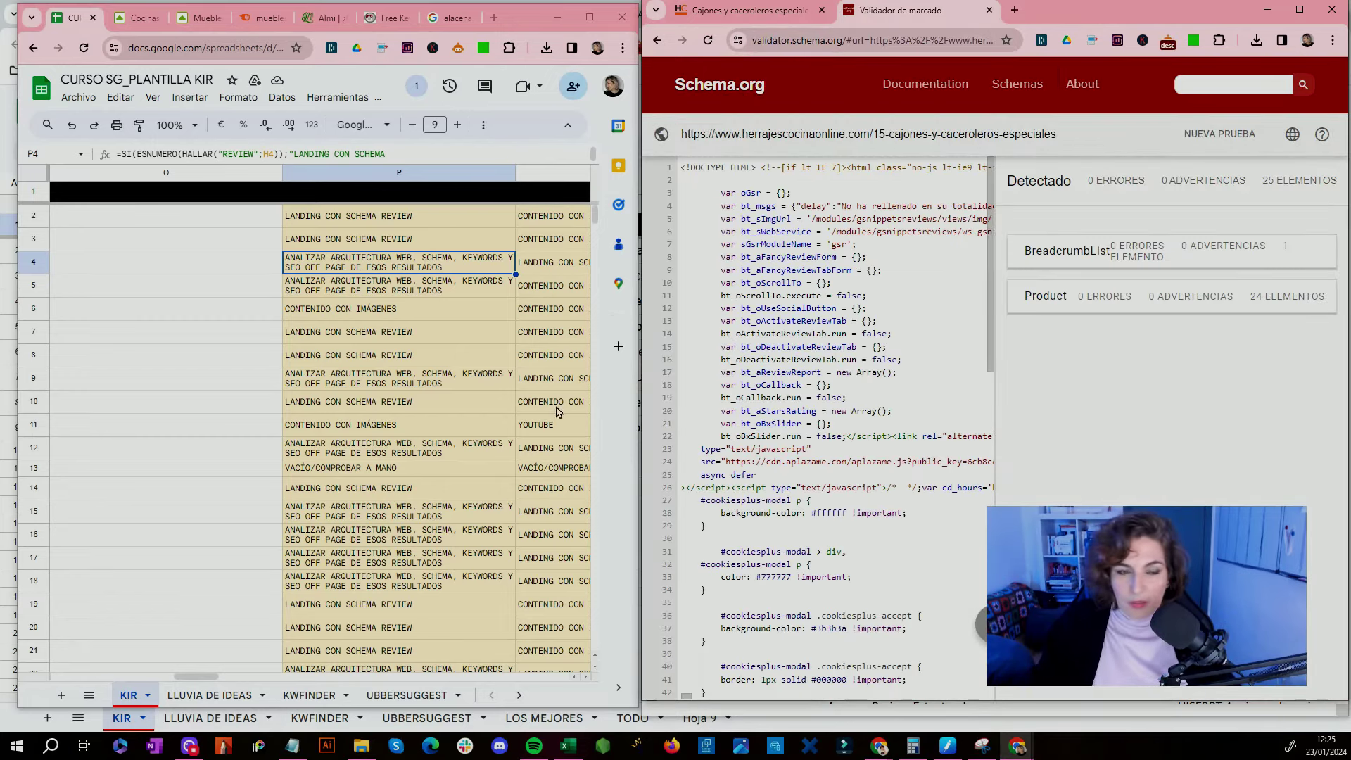
pyautogui.click(1259, 306)
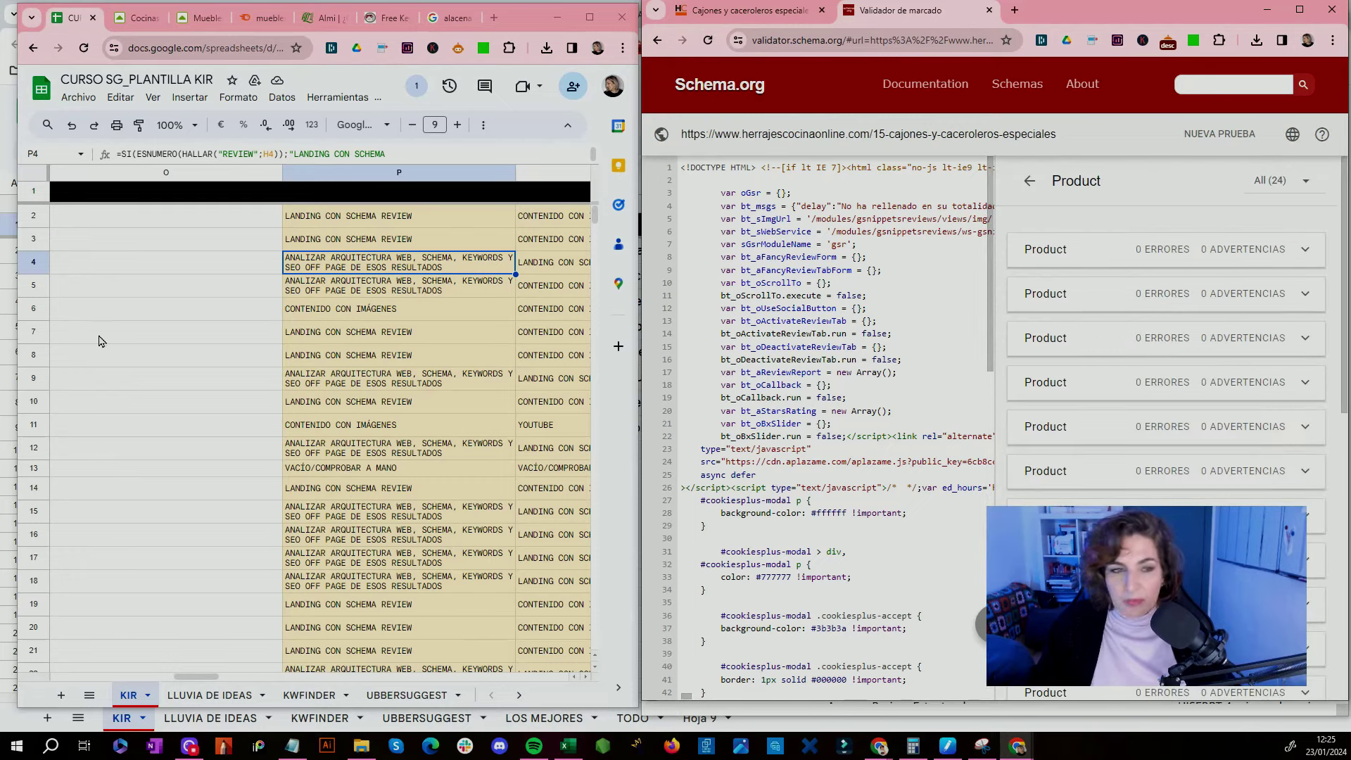
# Step: Compare the content type recommendation in Q4 with the HerrajesCocinaOnline product listing page
pyautogui.click(530, 266)
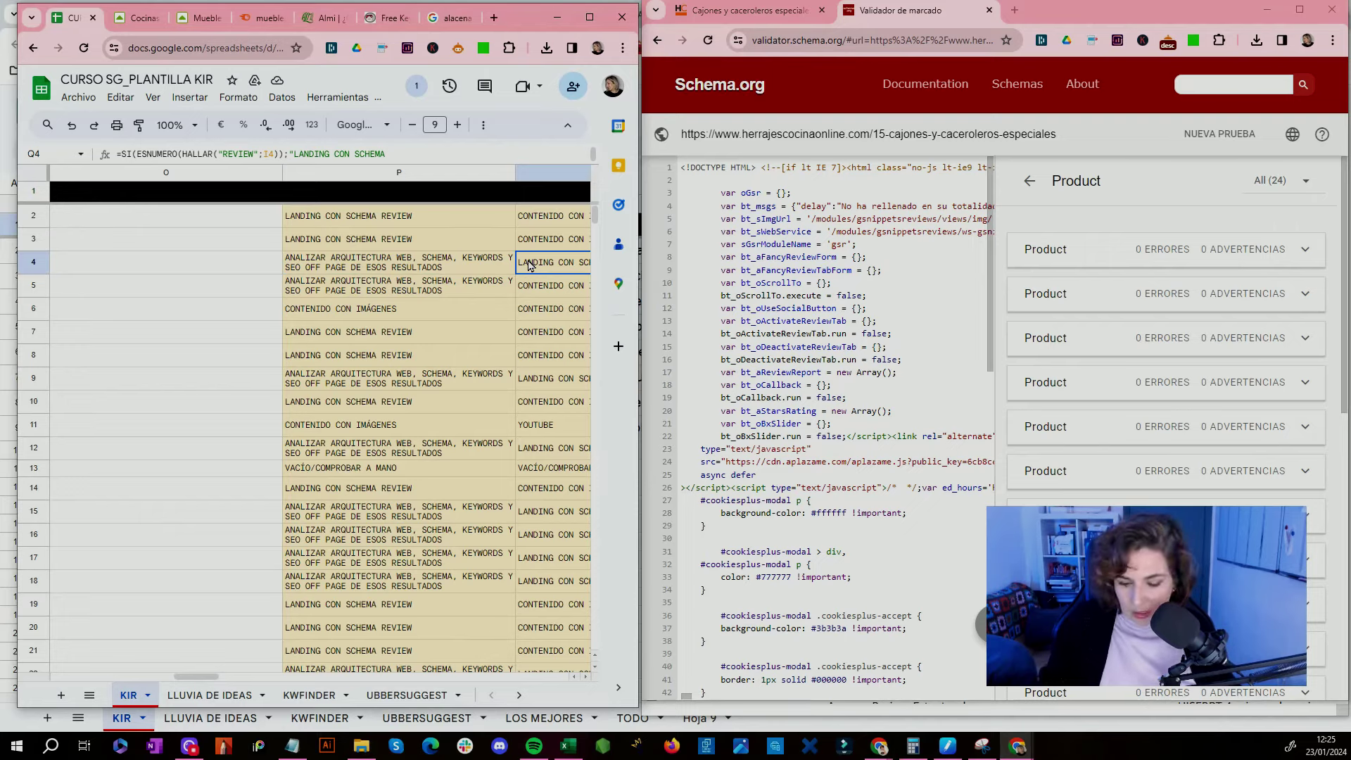
pyautogui.press('Right')
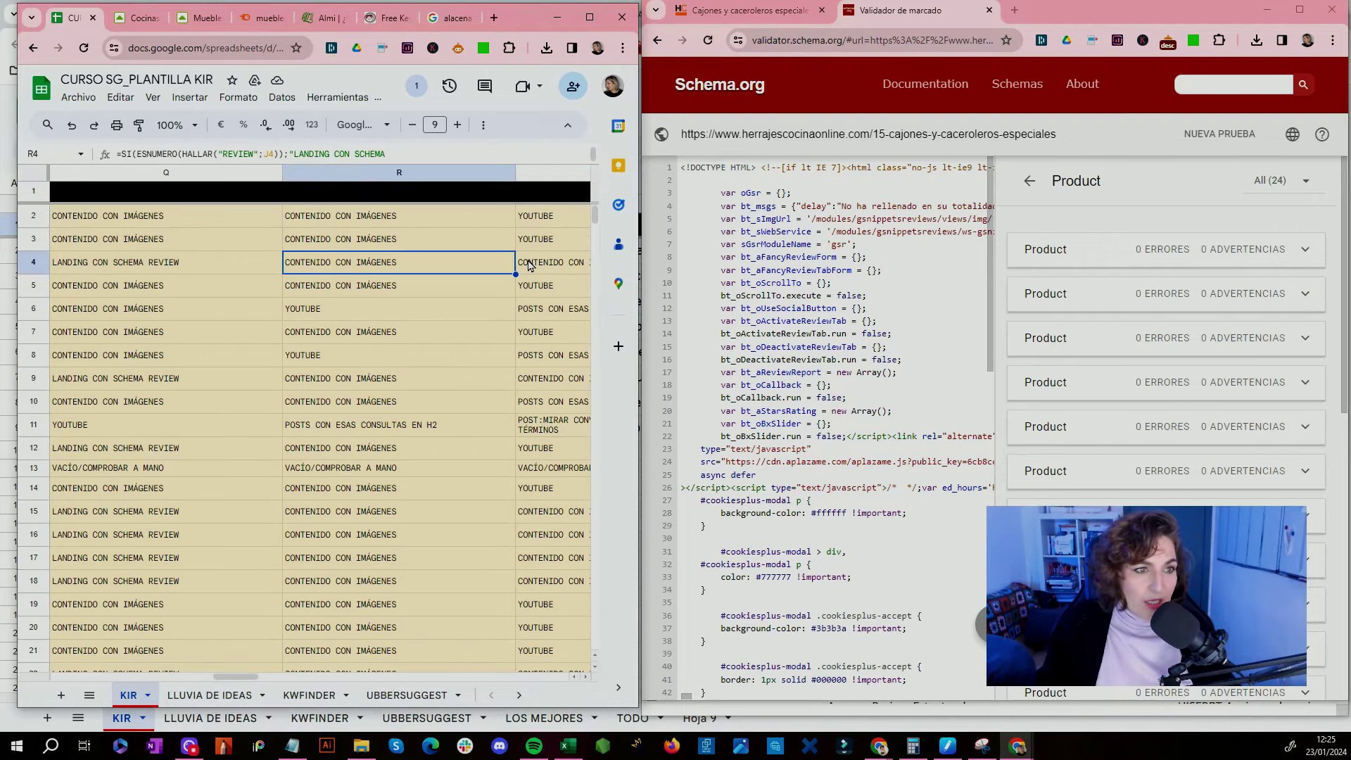
pyautogui.click(182, 255)
pyautogui.scroll(-2, 1123, 380)
pyautogui.click(760, 10)
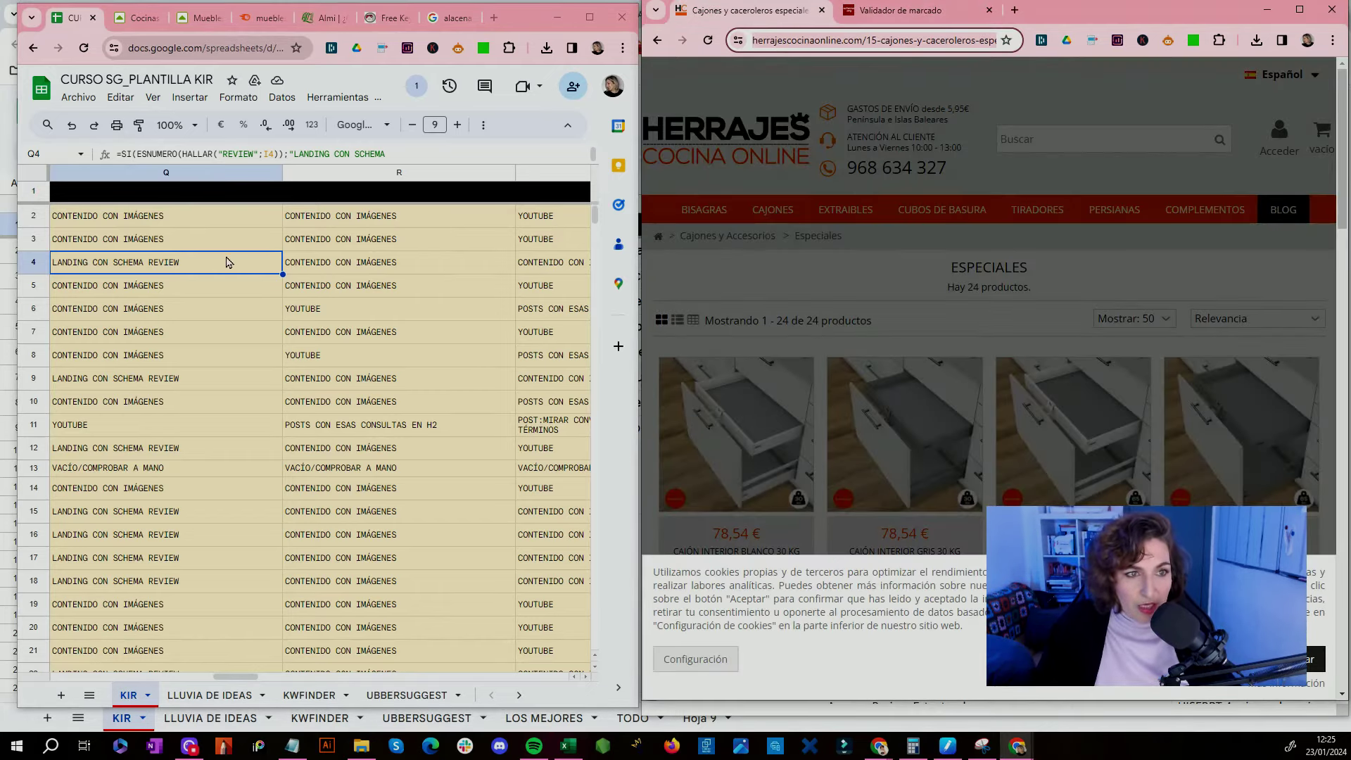
pyautogui.hotkey('ctrl', 'l')
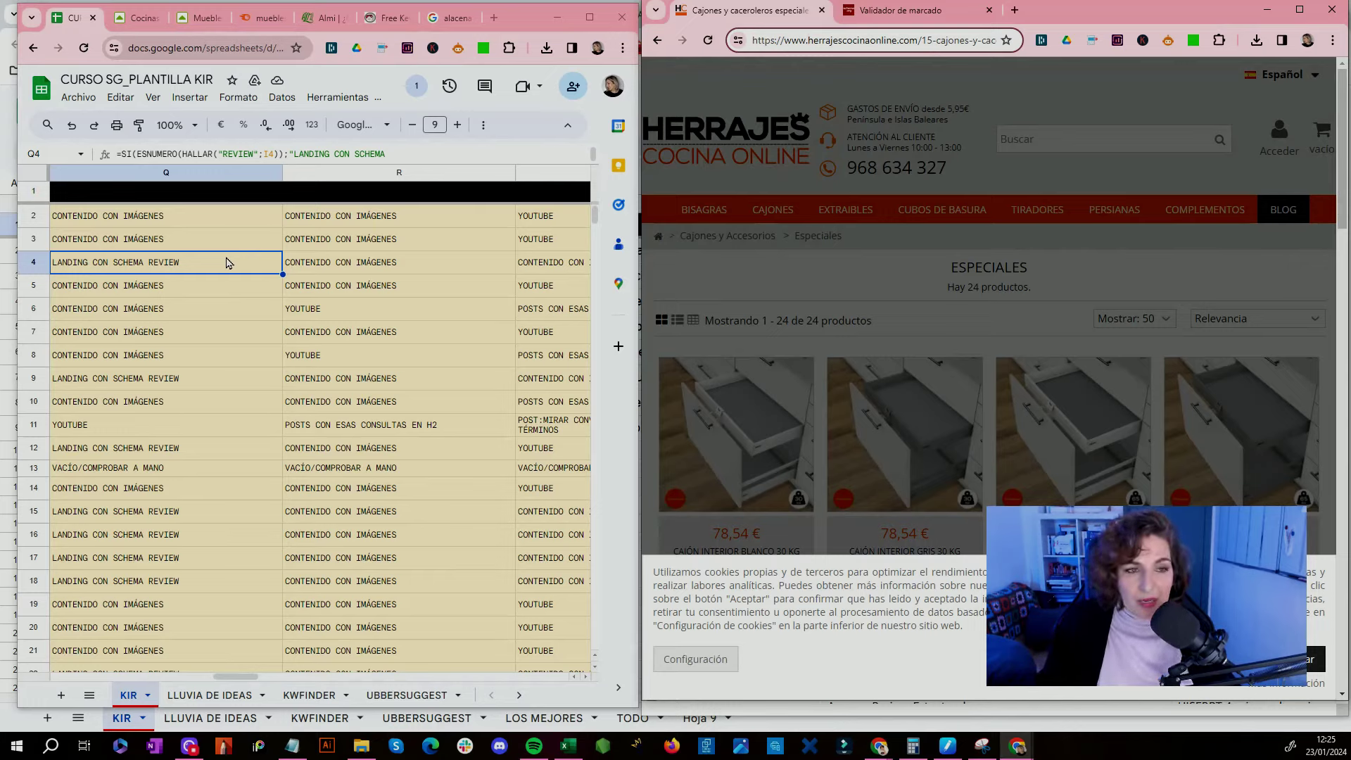
# Step: Review row 4's content type recommendations from R4 through U4
pyautogui.click(314, 266)
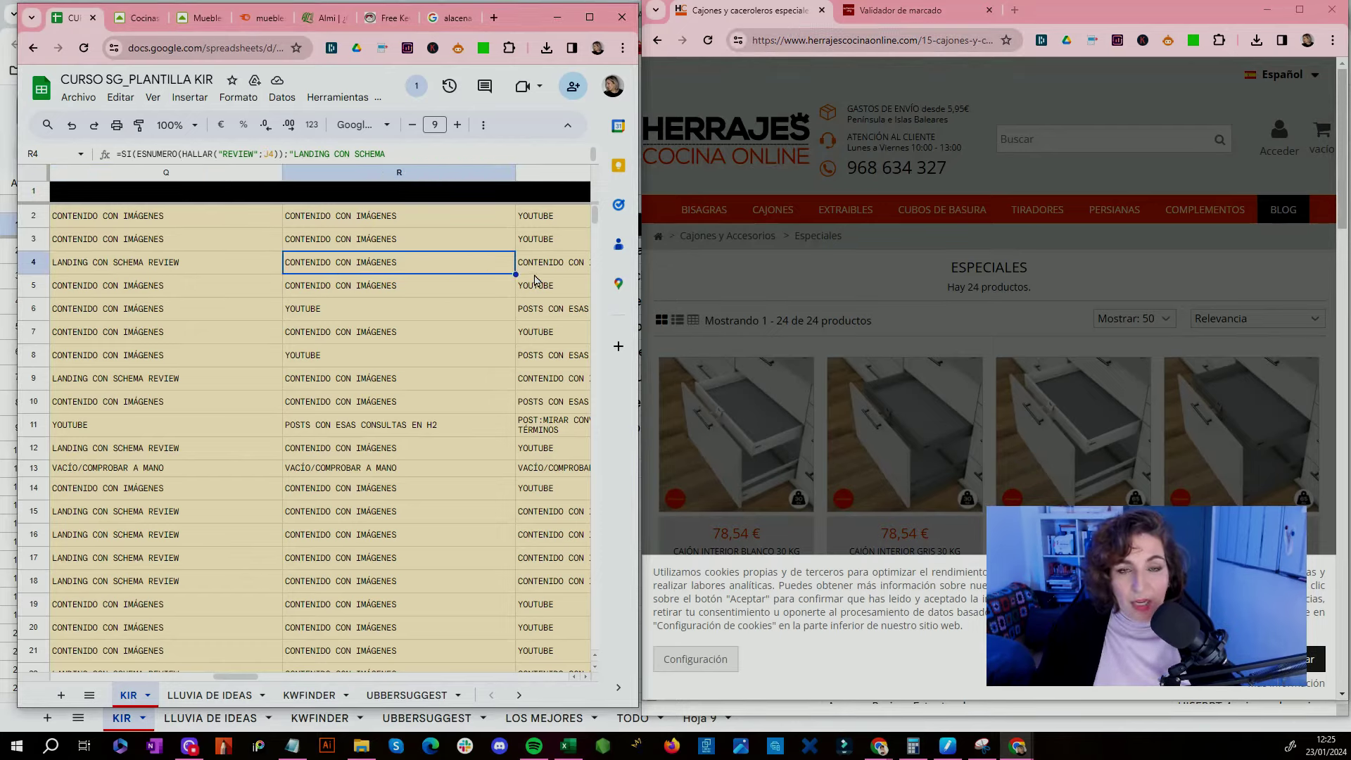
pyautogui.click(560, 269)
pyautogui.press('Right')
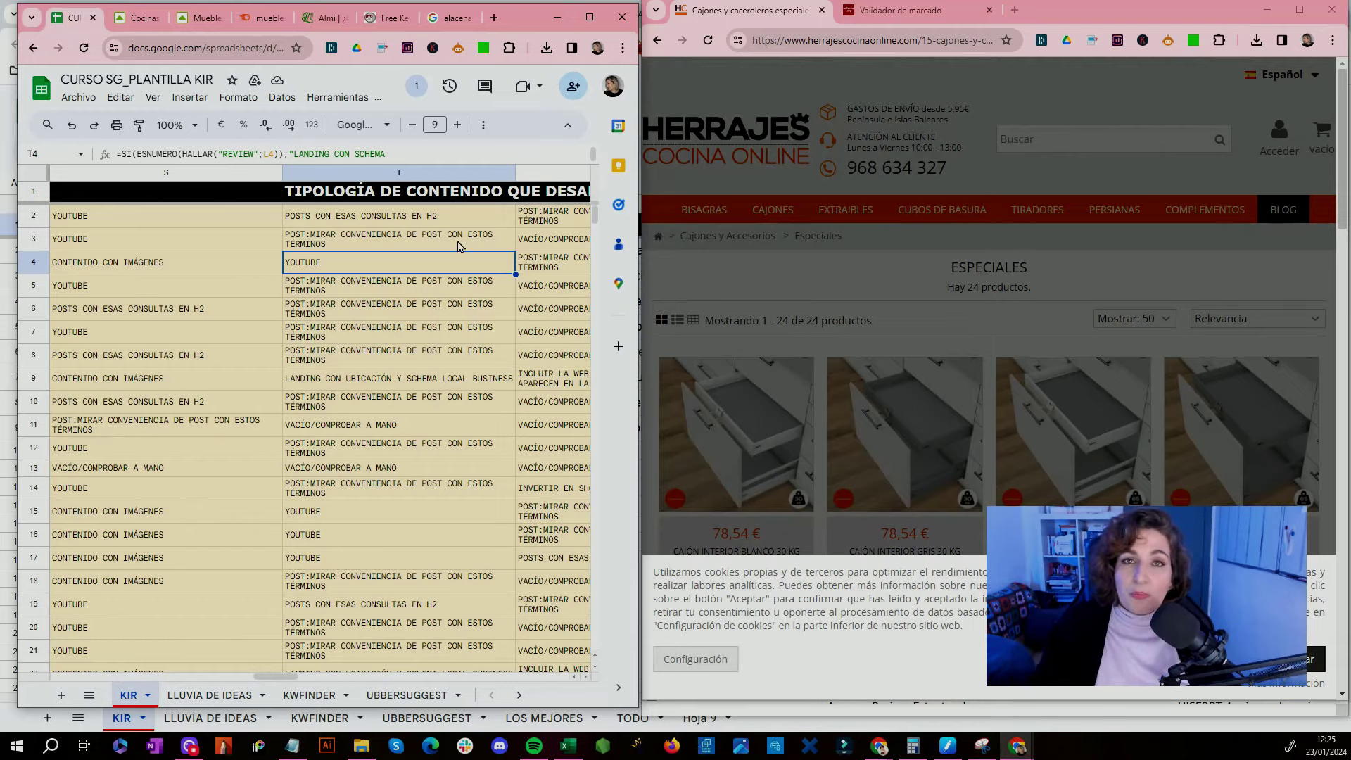
pyautogui.press('Right')
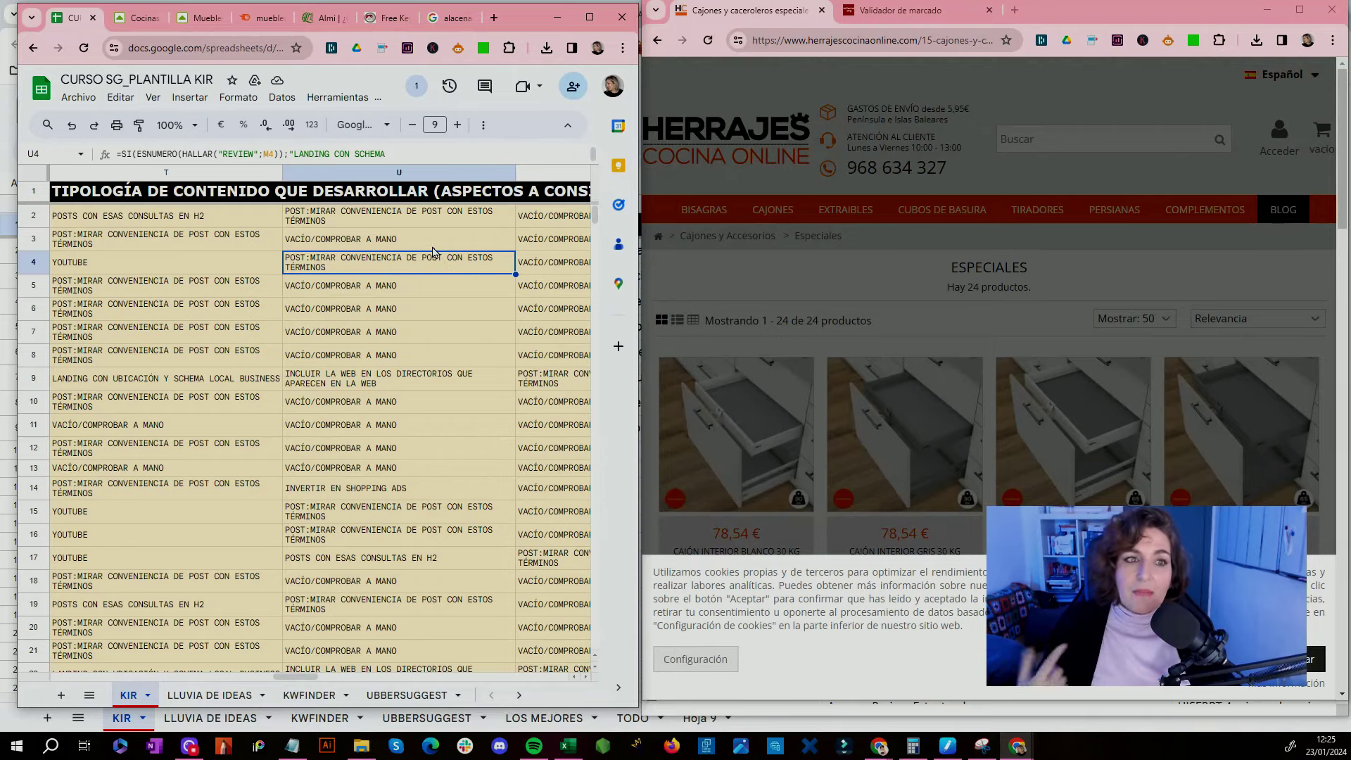
# Step: Copy the row 4 keyword, search Google for cajones interiores para muebles de cocina, and examine the results in an enlarged window
pyautogui.press('Left')
pyautogui.press('Left')
pyautogui.press('Left')
pyautogui.press('Left')
pyautogui.press('Left')
pyautogui.press('Left')
pyautogui.press('Left')
pyautogui.press('Left')
pyautogui.press('Left')
pyautogui.press('Left')
pyautogui.press('Left')
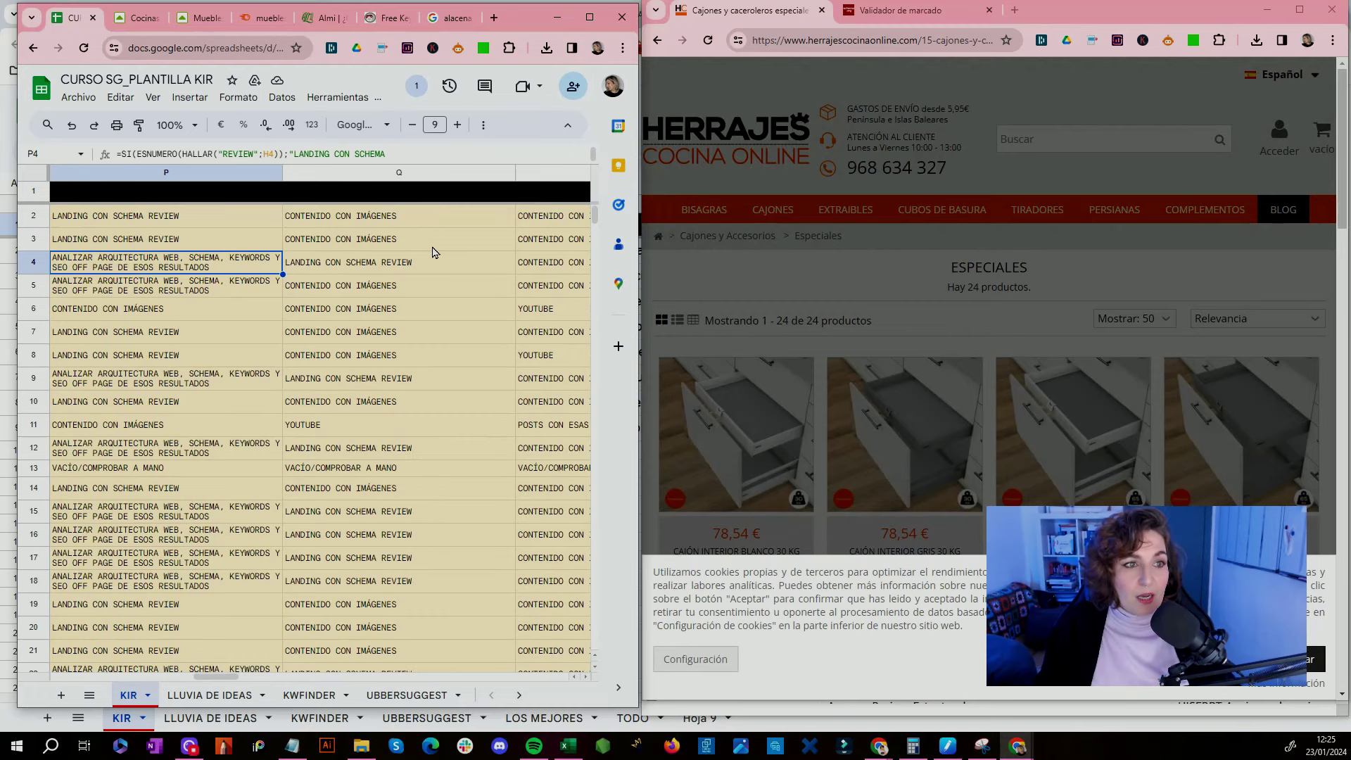
pyautogui.press('Left')
pyautogui.press('Left')
pyautogui.press('Left')
pyautogui.press('Left')
pyautogui.press('Left')
pyautogui.press('Left')
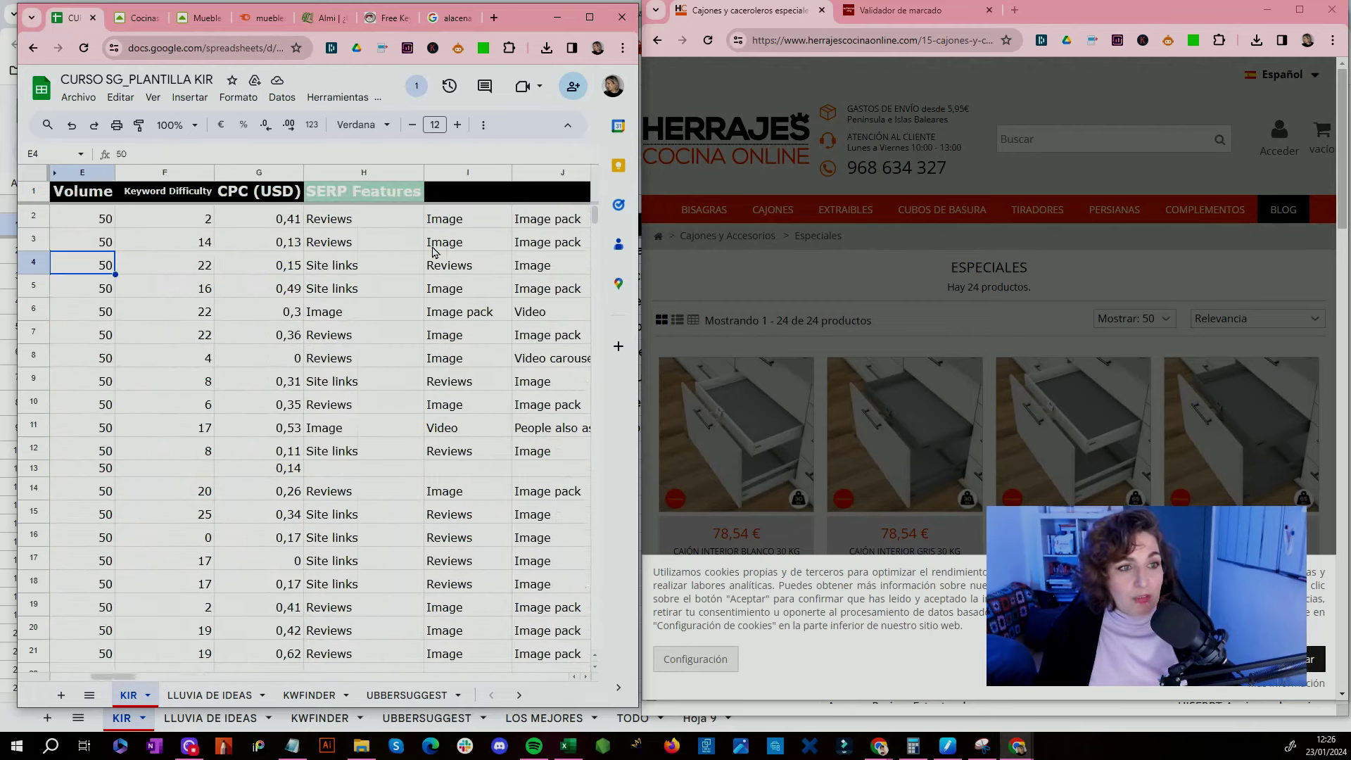
pyautogui.hotkey('ctrl', 'c')
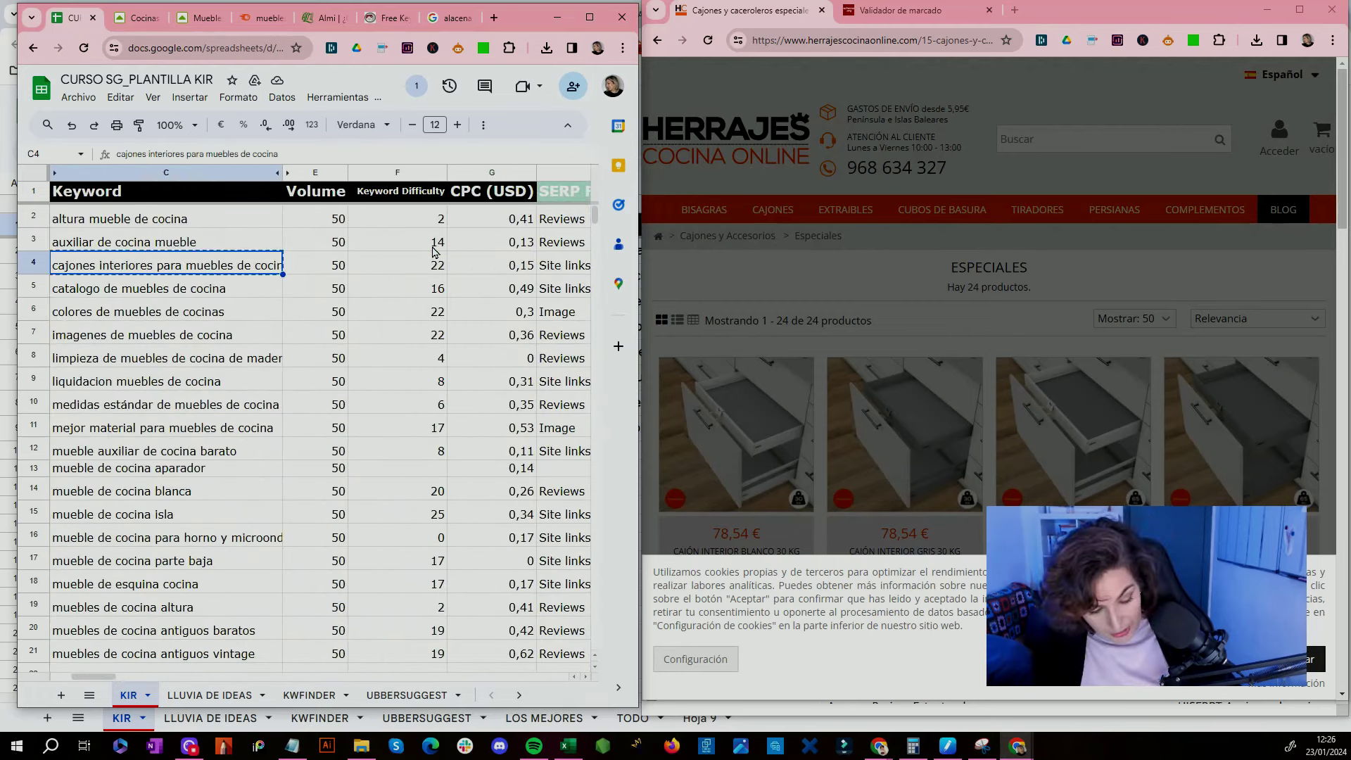
pyautogui.click(861, 19)
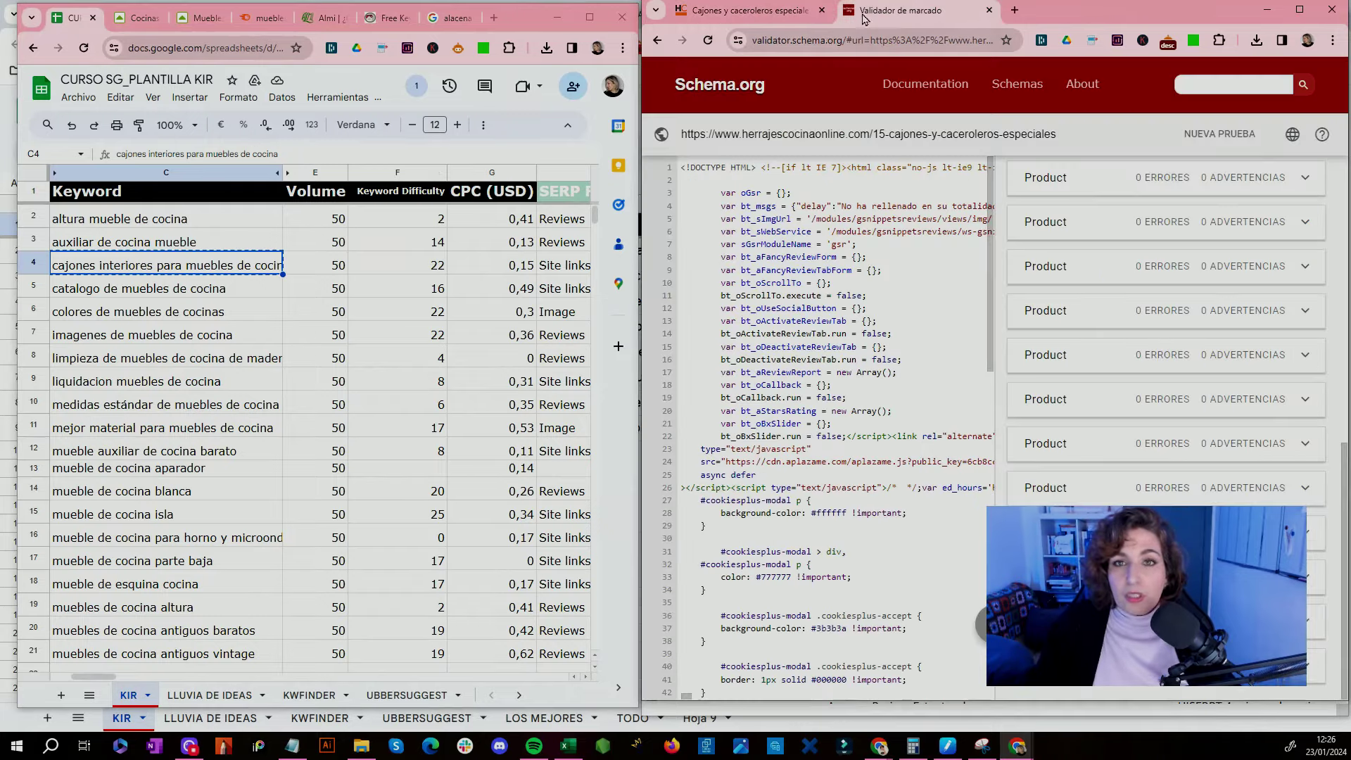
pyautogui.hotkey('ctrl', 'l')
pyautogui.hotkey('ctrl', 'v')
pyautogui.press('Return')
pyautogui.click(1308, 10)
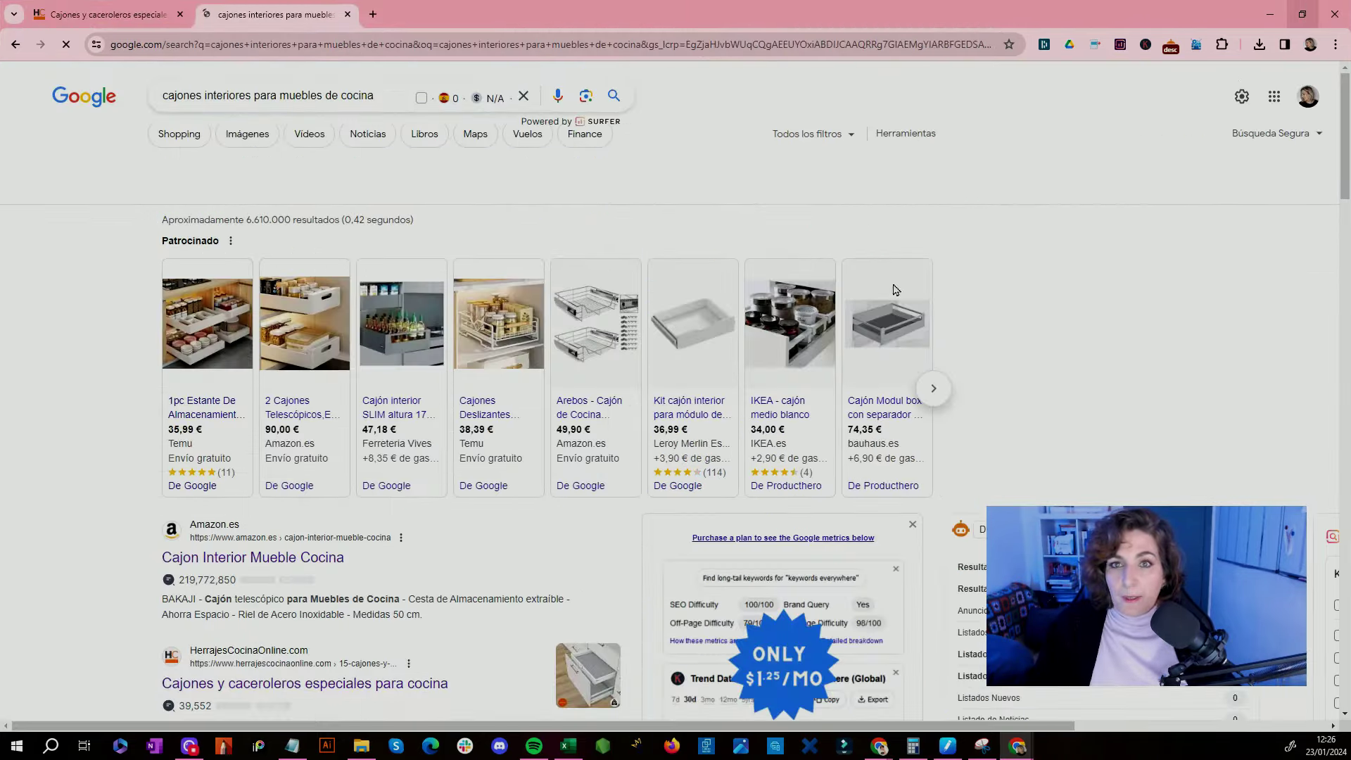
pyautogui.scroll(-10, 1282, 16)
# Step: Enlarge the spreadsheet window to check row 4's SERP features through M4, and view the Google results for alacena
pyautogui.click(1281, 13)
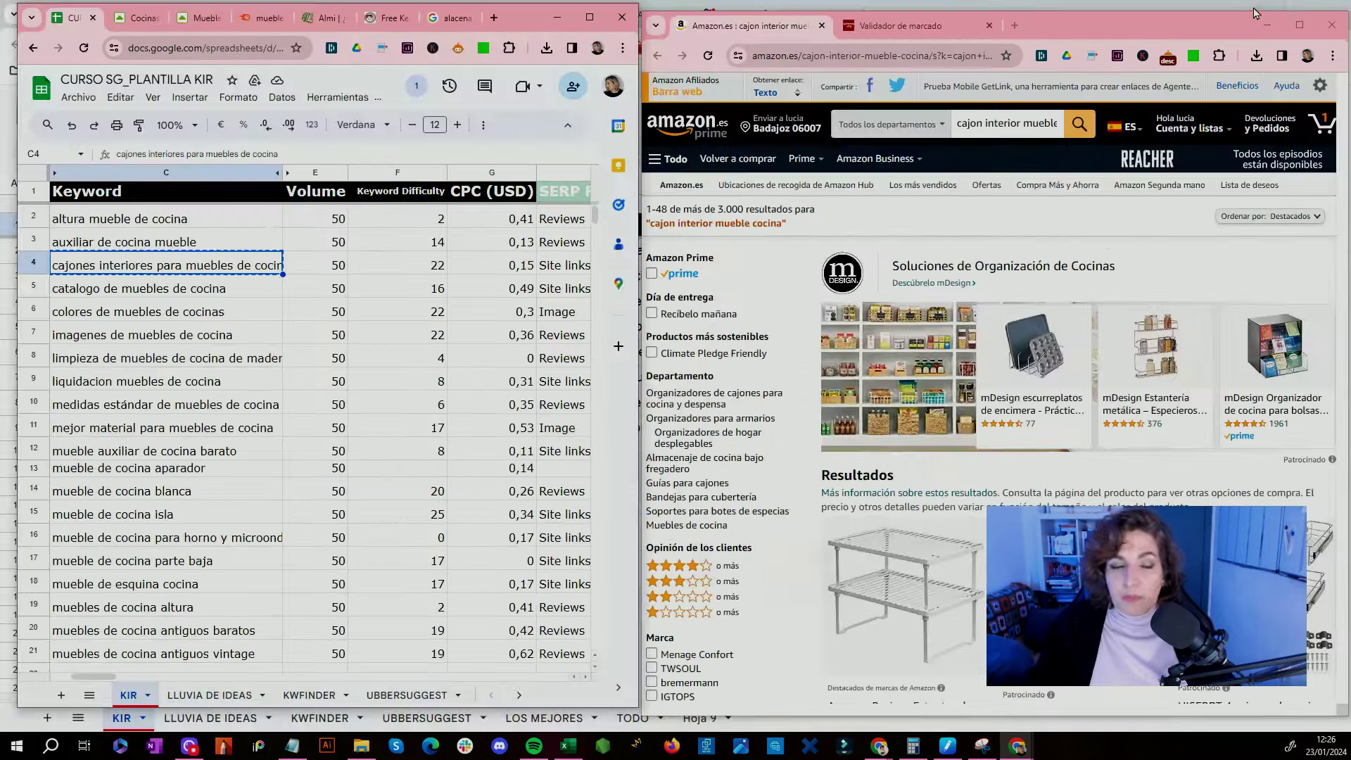
pyautogui.click(581, 25)
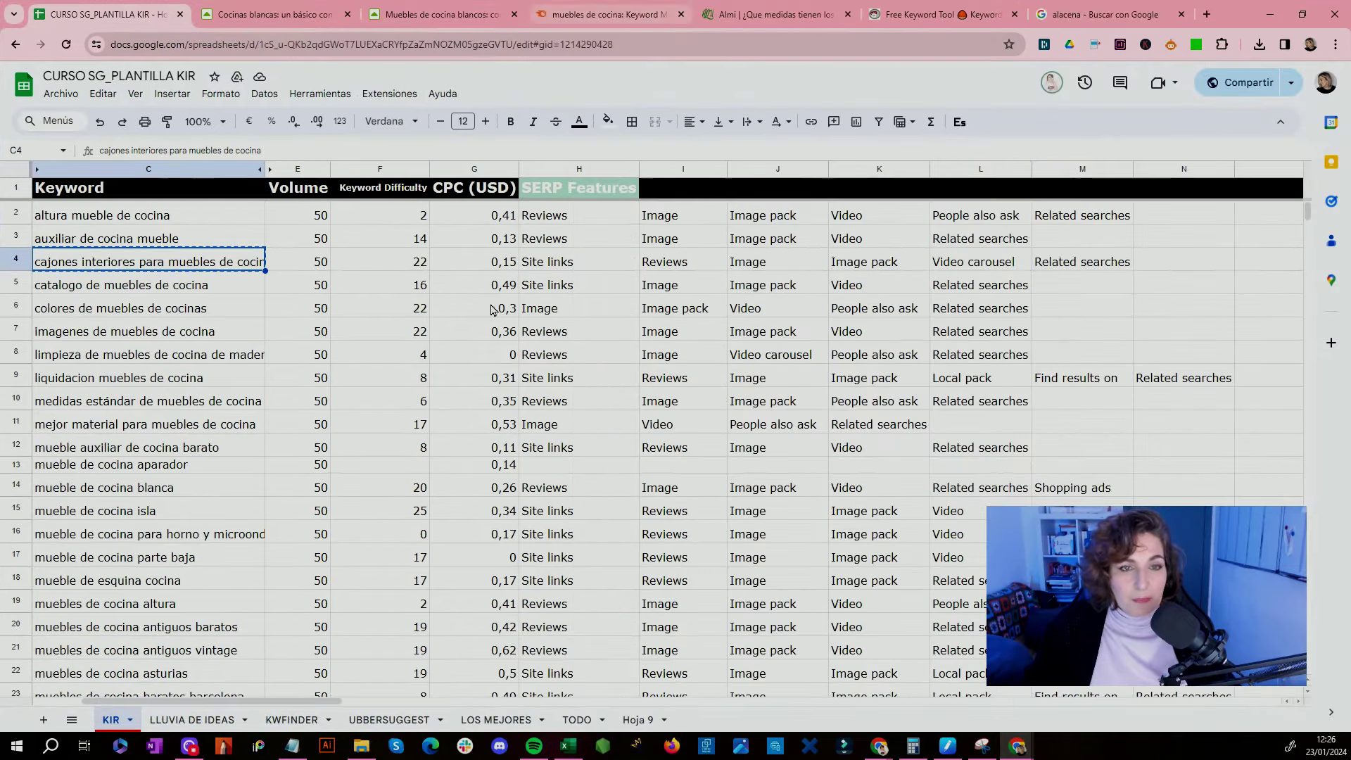
pyautogui.hotkey('ctrl', 'Right')
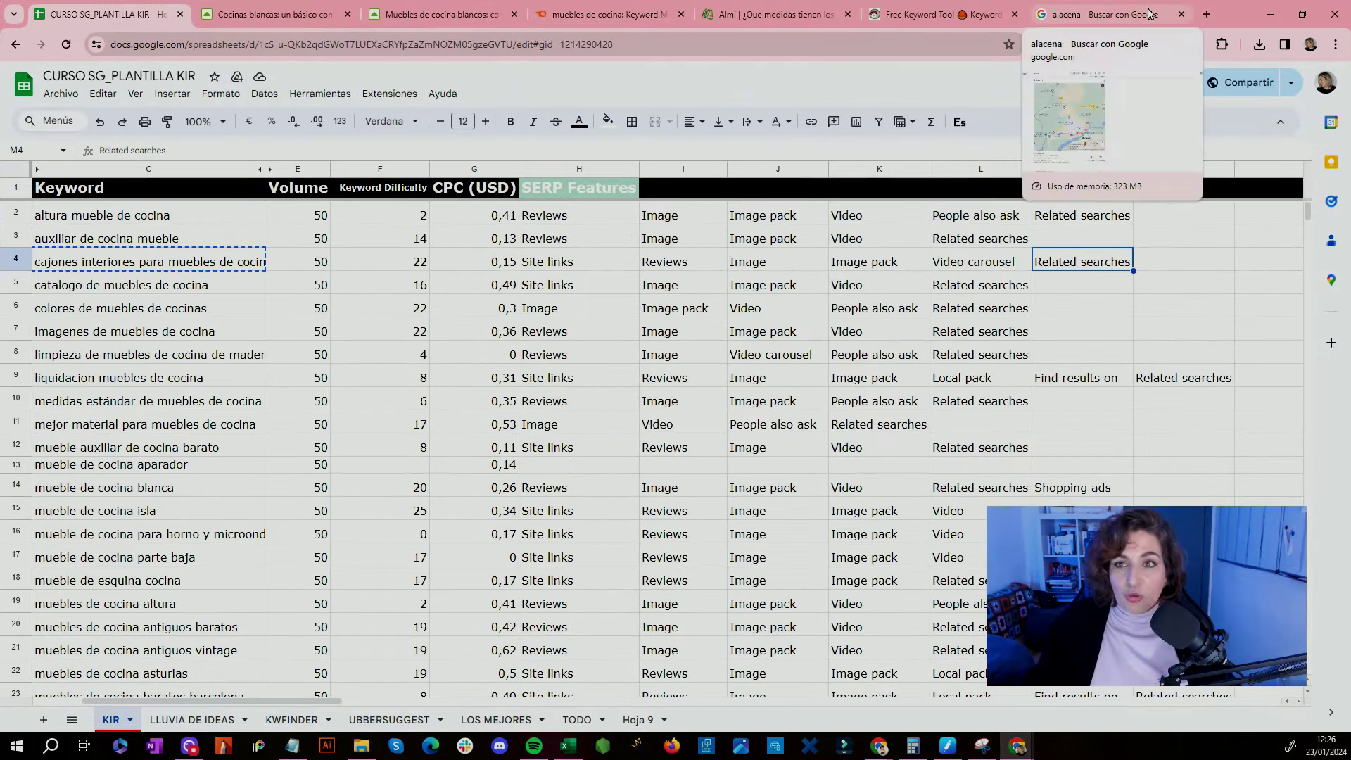
pyautogui.click(1080, 14)
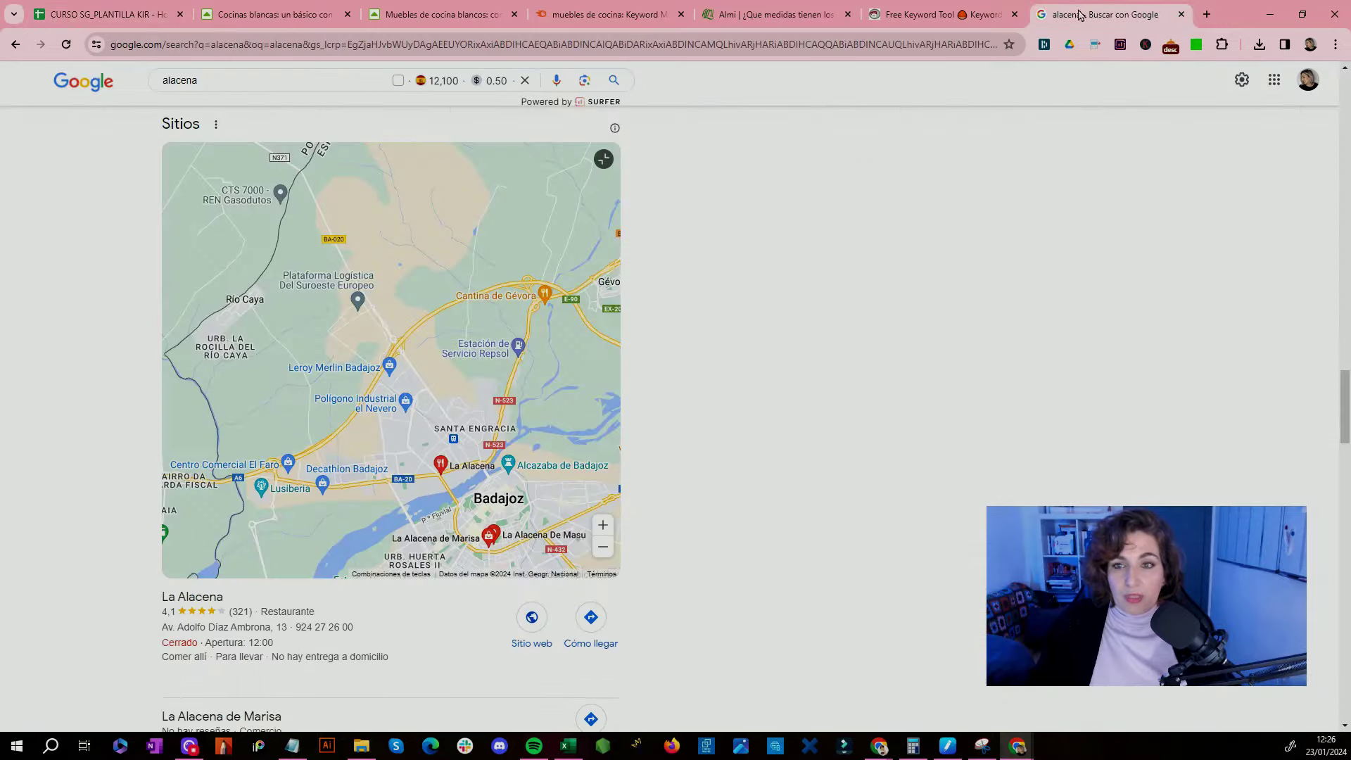
pyautogui.click(1269, 15)
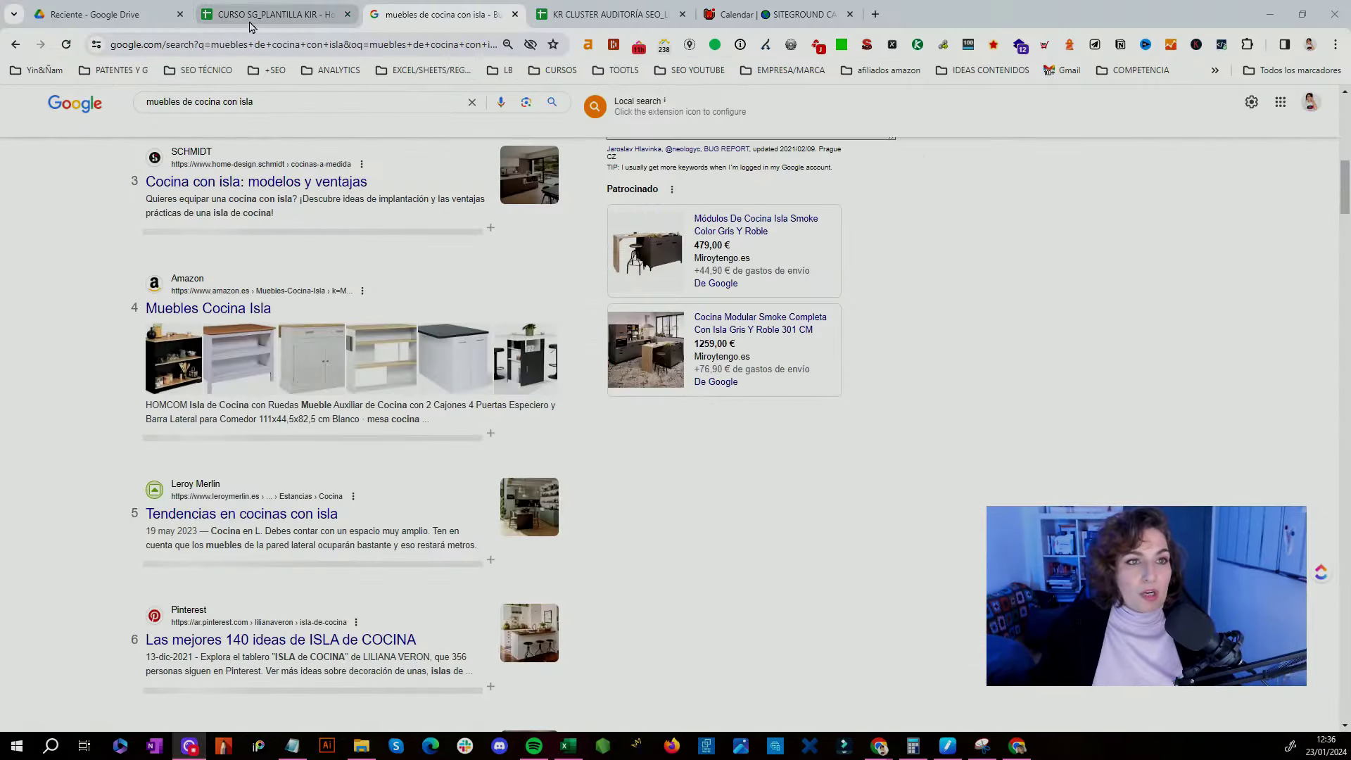
# Step: Search Google for muebles de cocina con isla, the keyword in row 119, in an incognito window
pyautogui.click(251, 21)
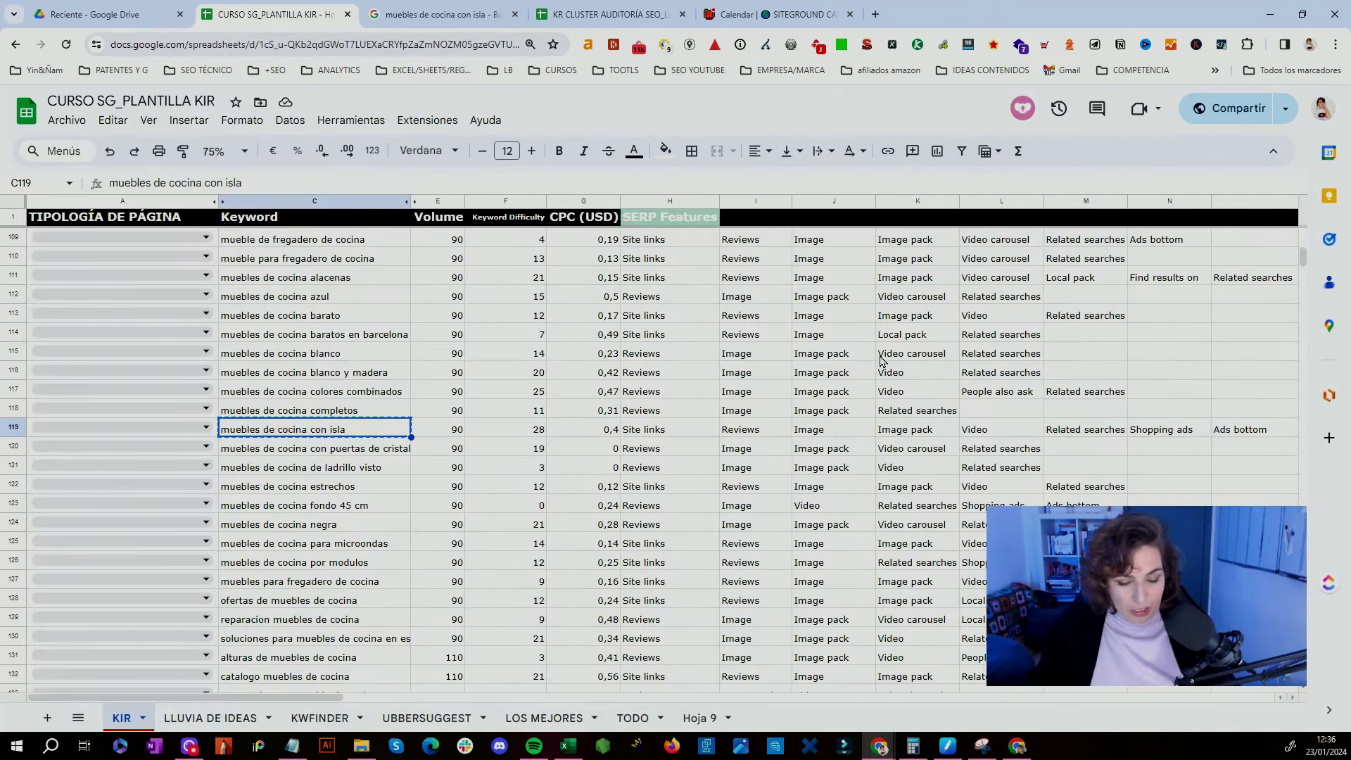
pyautogui.hotkey('ctrl', 'shift', 'n')
pyautogui.hotkey('ctrl', 'v')
pyautogui.press('Return')
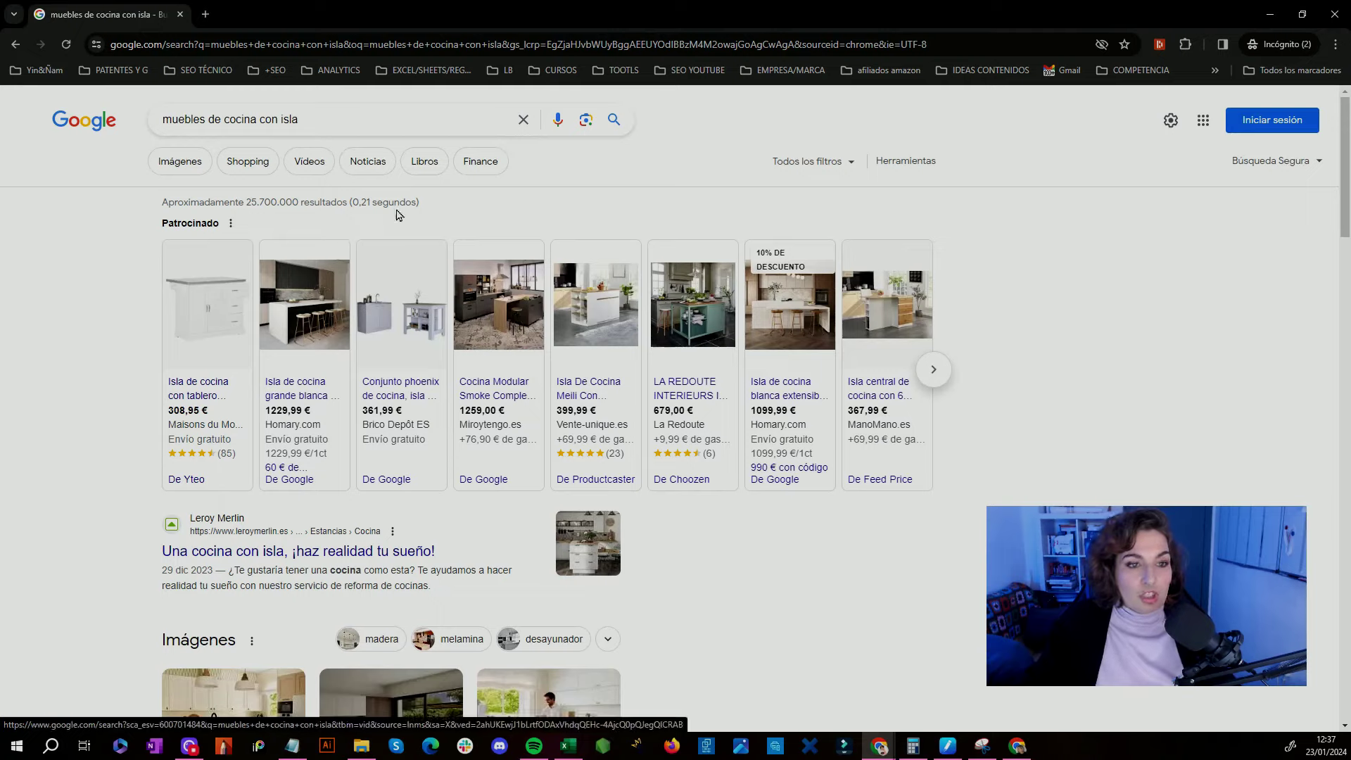
# Step: Shrink the incognito results window and place it beside the spreadsheet so both can be compared
pyautogui.click(1302, 14)
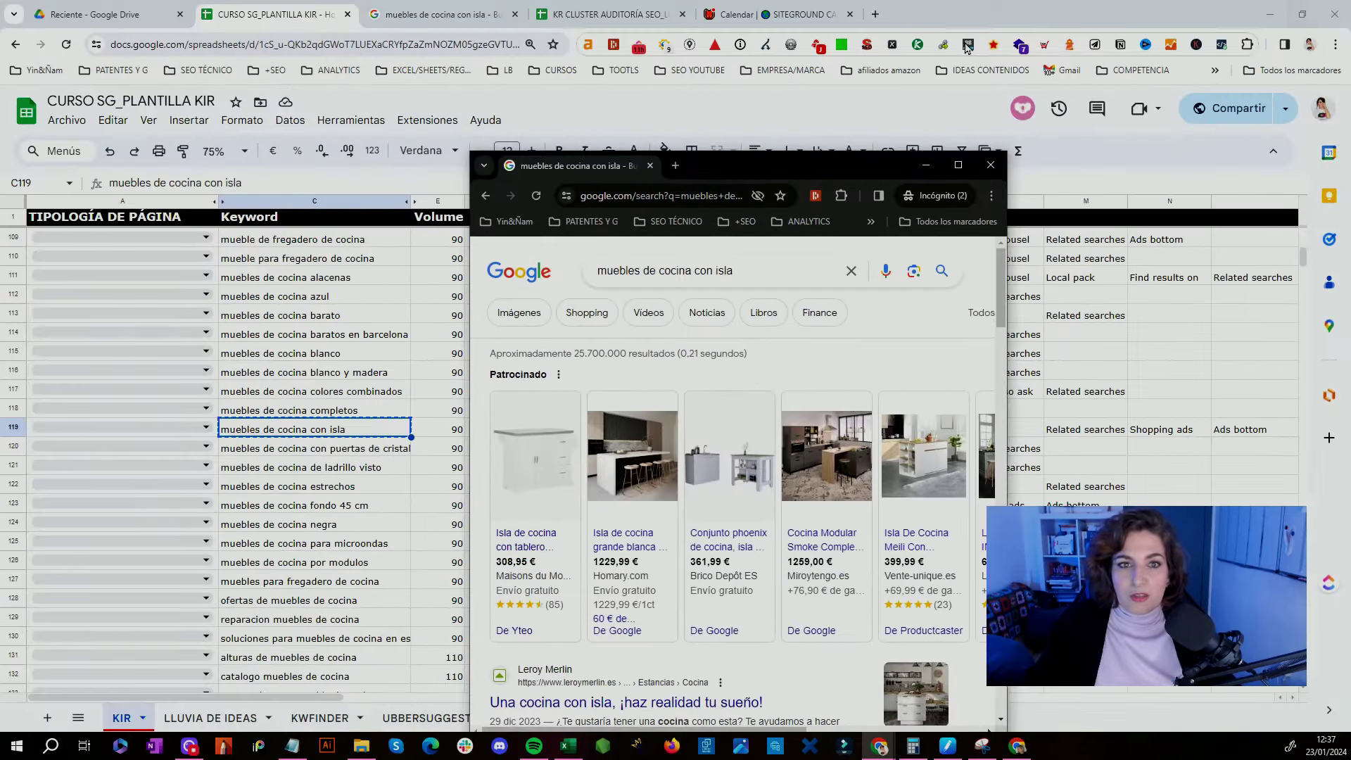
pyautogui.moveTo(795, 163); pyautogui.dragTo(1062, 21)
pyautogui.moveTo(1273, 591); pyautogui.dragTo(1313, 703)
pyautogui.click(464, 427)
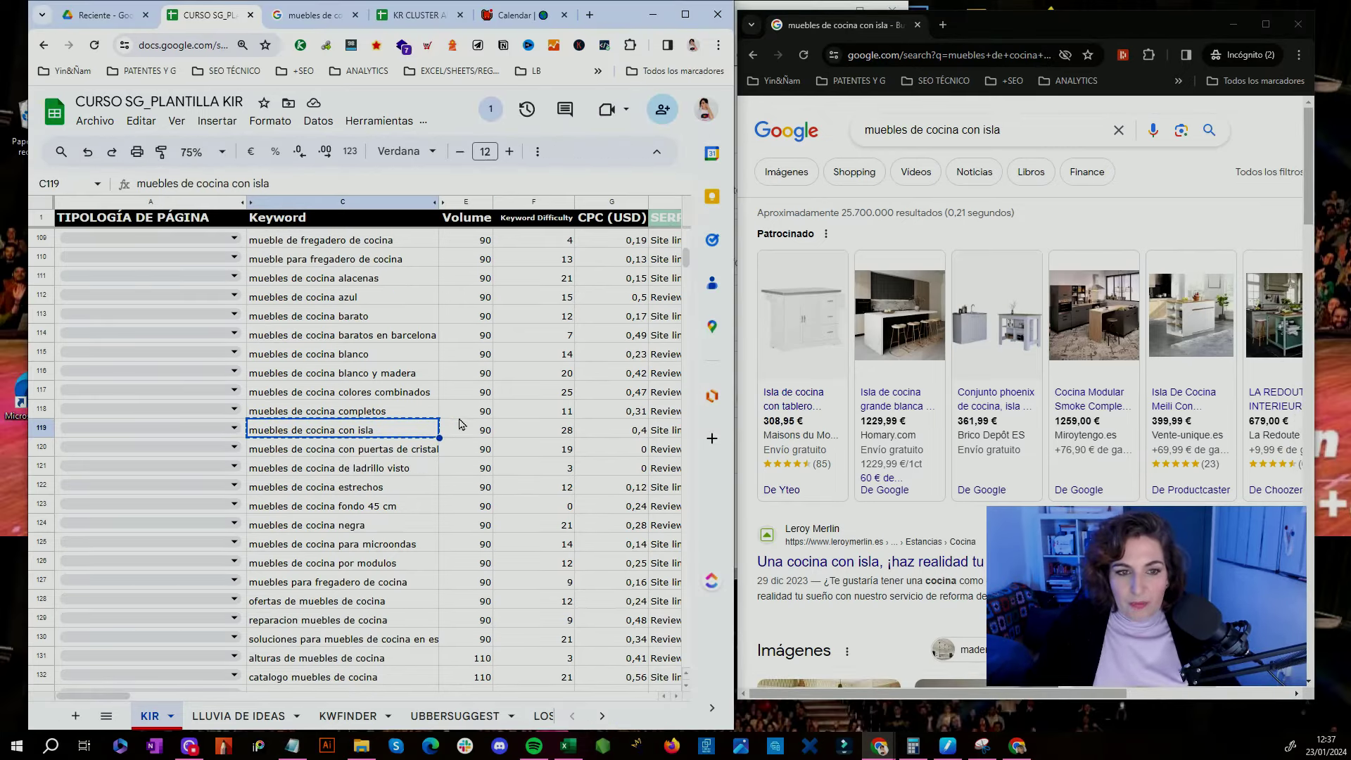
# Step: Compare row 119's first SERP feature in H119, site links, with the top of the Google results for muebles de cocina con isla
pyautogui.hotkey('ctrl', 'c')
pyautogui.press('Right')
pyautogui.press('Right')
pyautogui.press('Right')
pyautogui.press('Right')
pyautogui.press('Right')
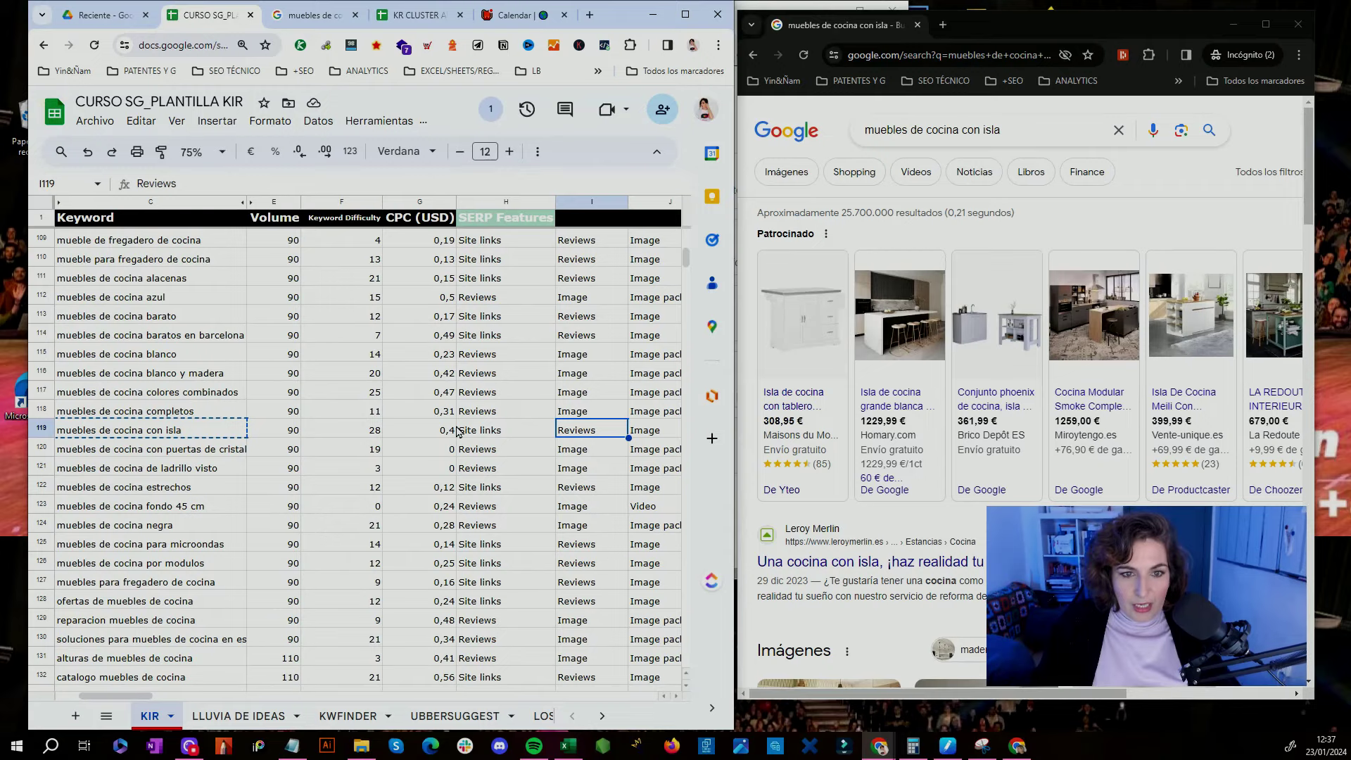
pyautogui.press('Left')
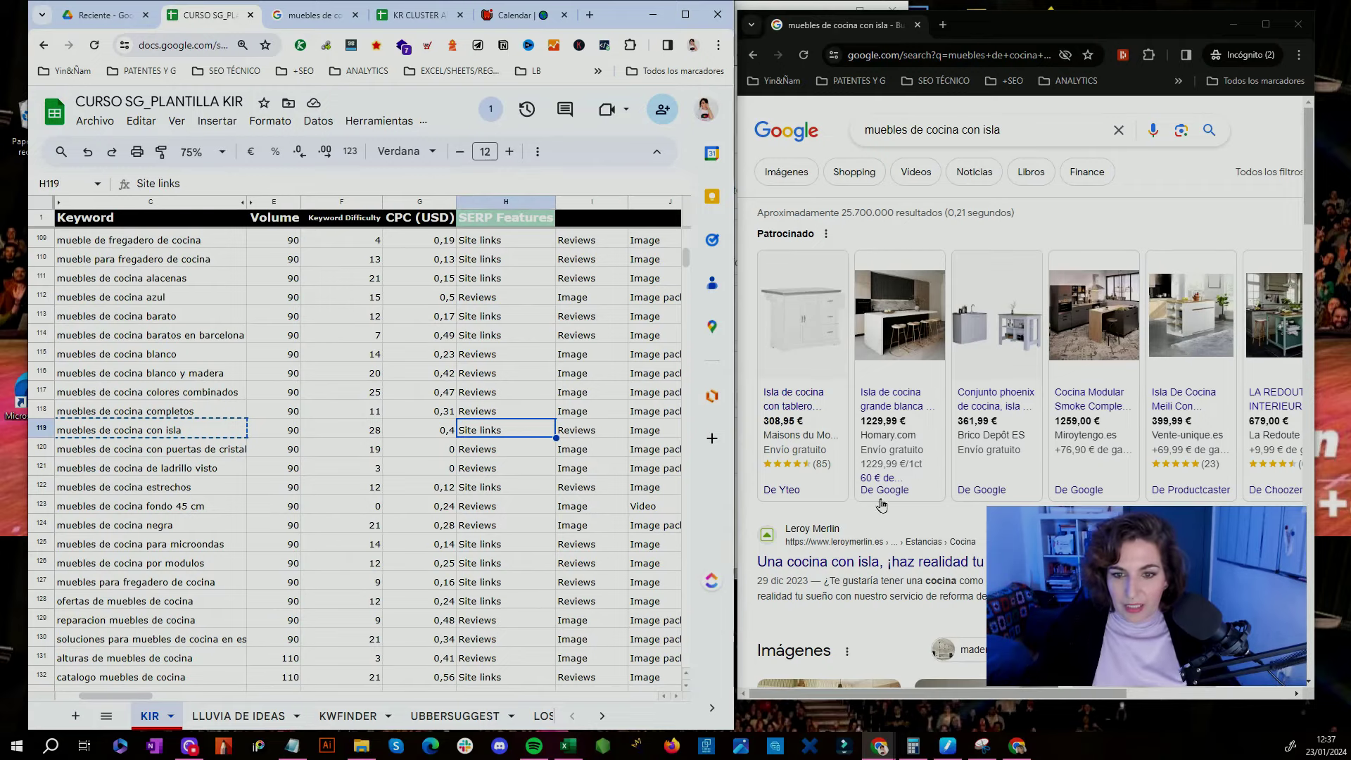
pyautogui.scroll(-3, 953, 390)
pyautogui.scroll(-1, 943, 411)
pyautogui.scroll(2, 939, 423)
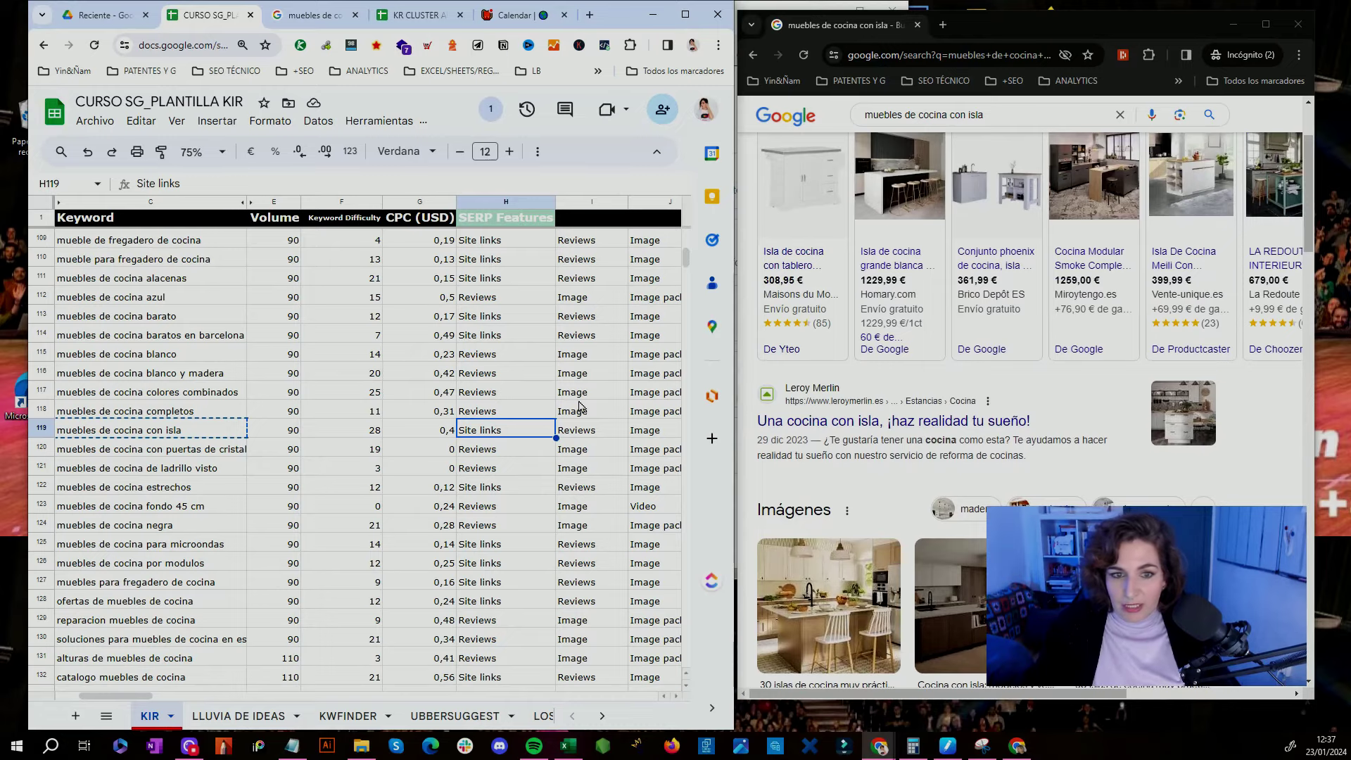
# Step: Check the reviews, image and image pack features in I119 through K119 against the live Google results
pyautogui.click(590, 430)
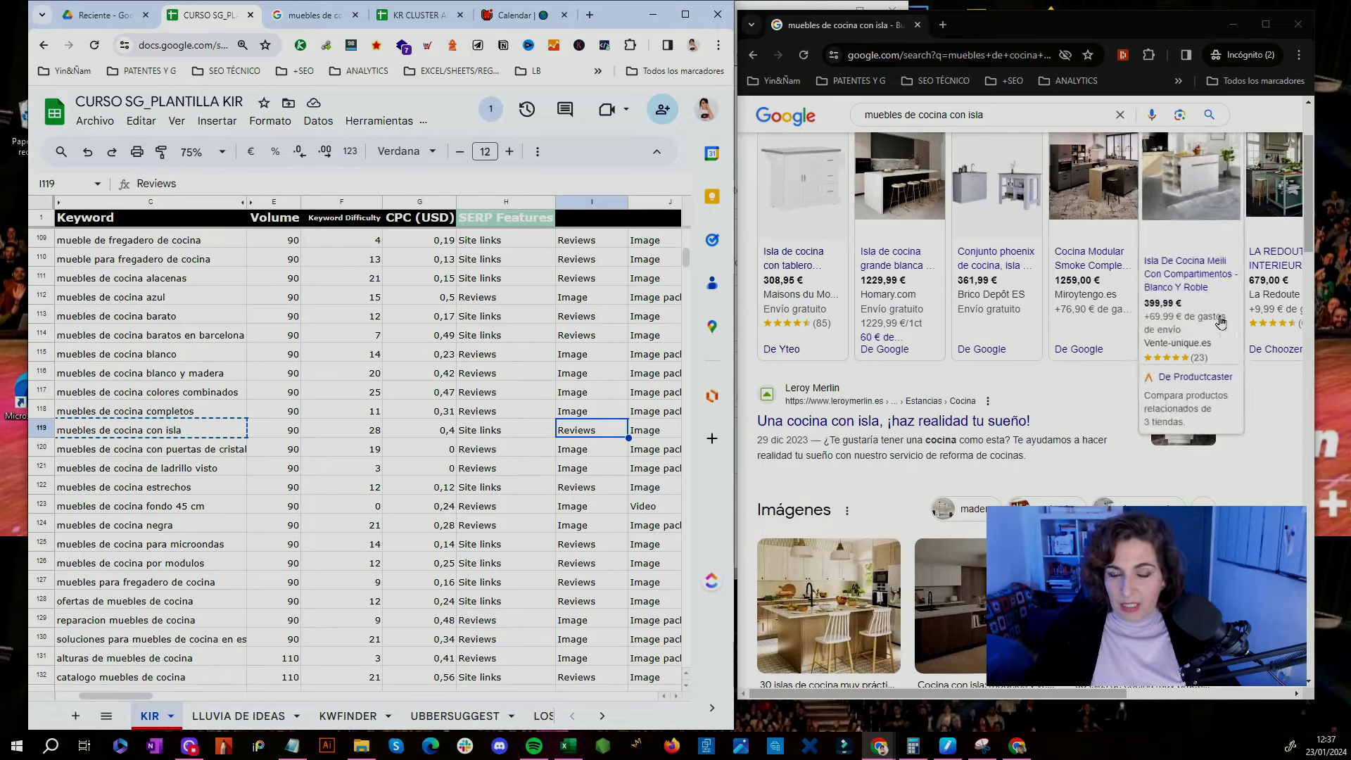
pyautogui.scroll(-1, 943, 450)
pyautogui.scroll(-8, 943, 450)
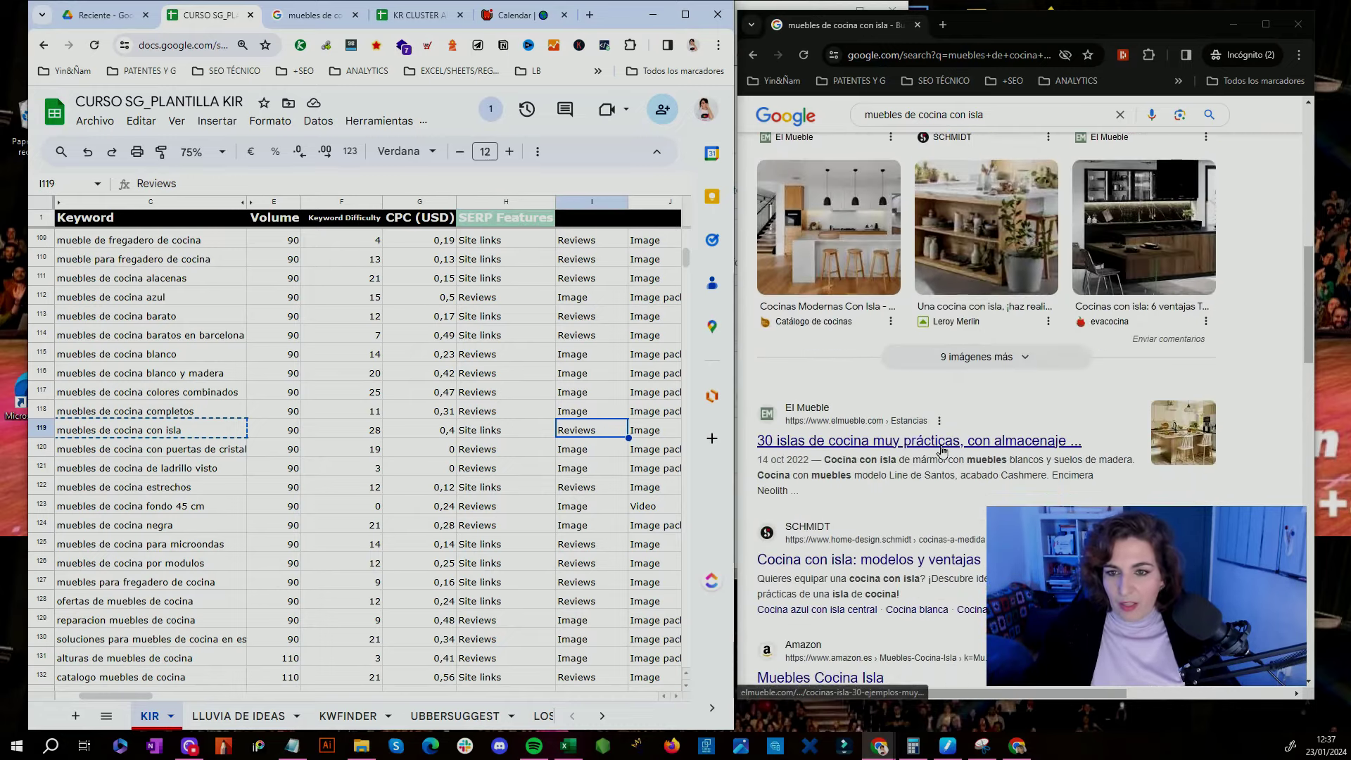
pyautogui.click(642, 433)
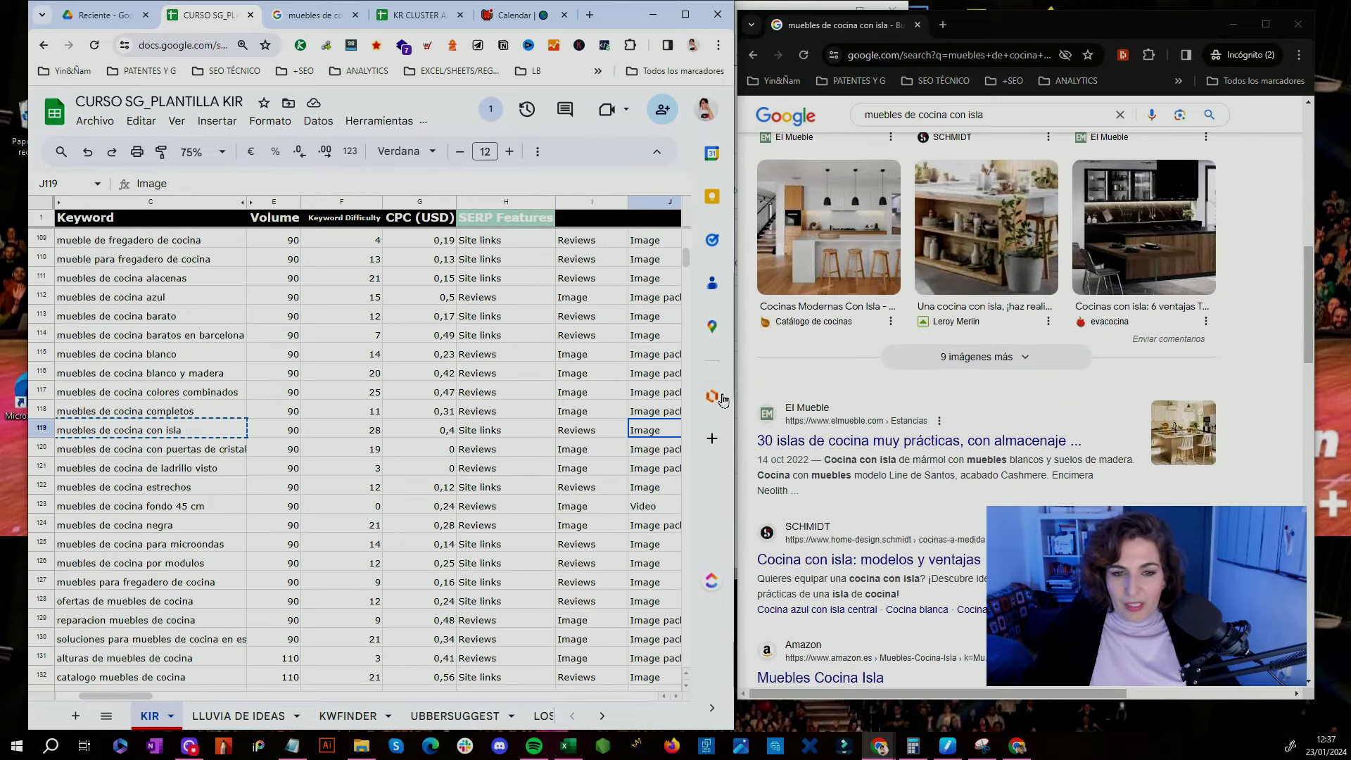
pyautogui.press('Right')
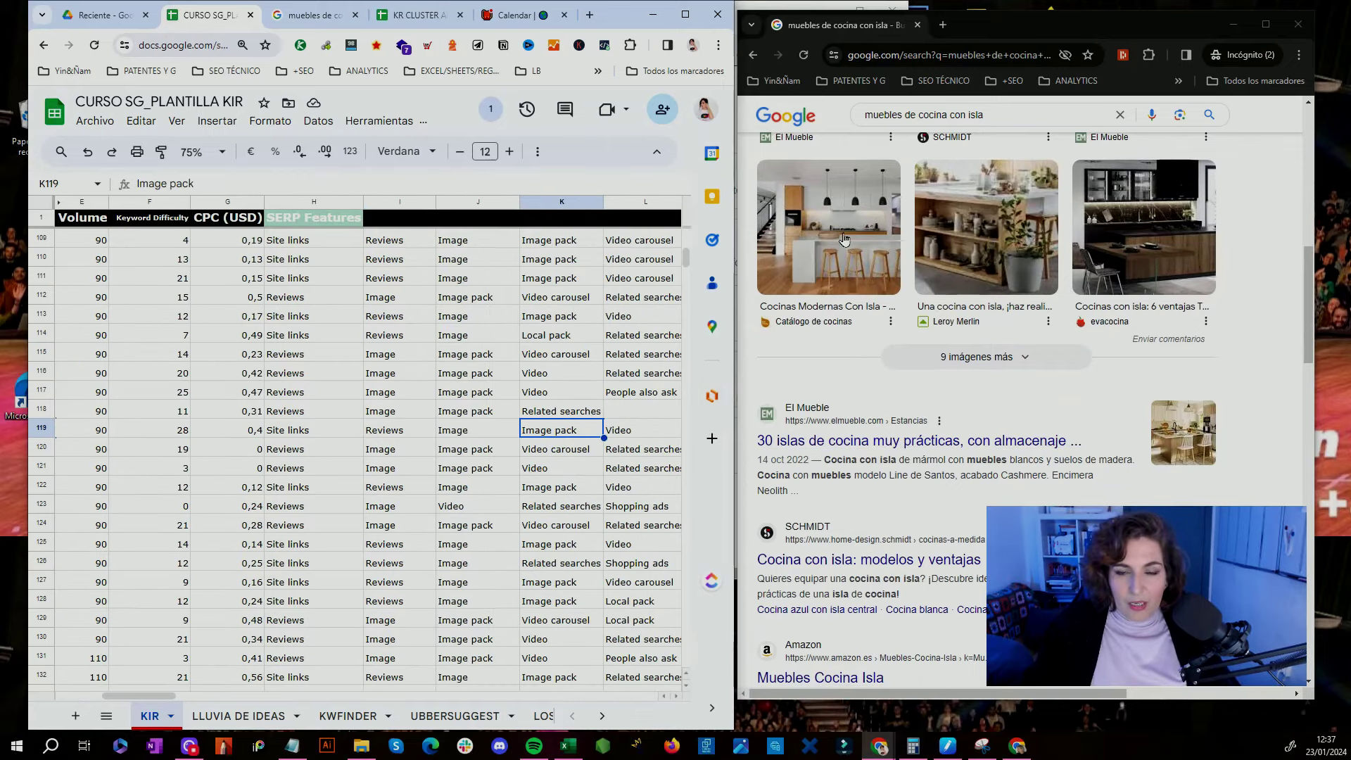
# Step: Check the video and related searches features in L119 and M119 against the lower Google results
pyautogui.click(634, 434)
pyautogui.scroll(-10, 997, 430)
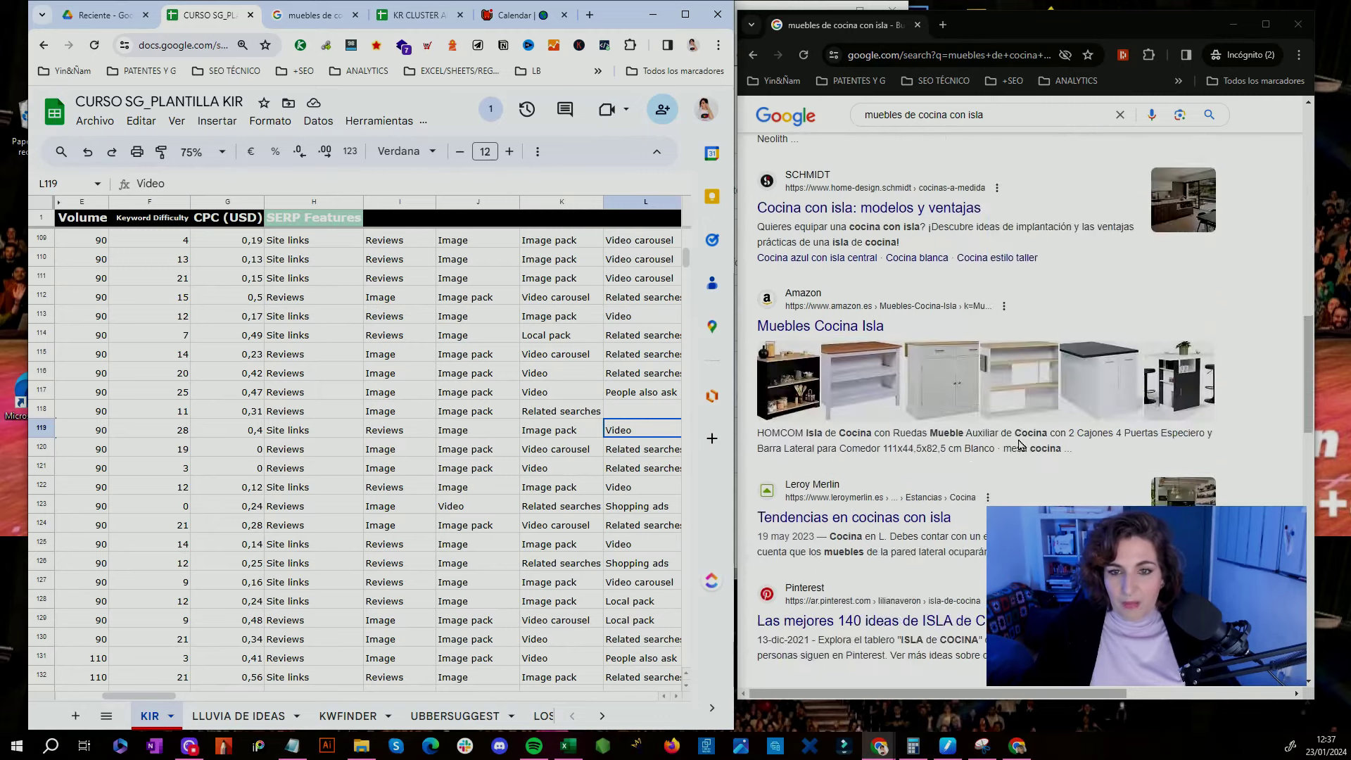
pyautogui.scroll(-6, 998, 429)
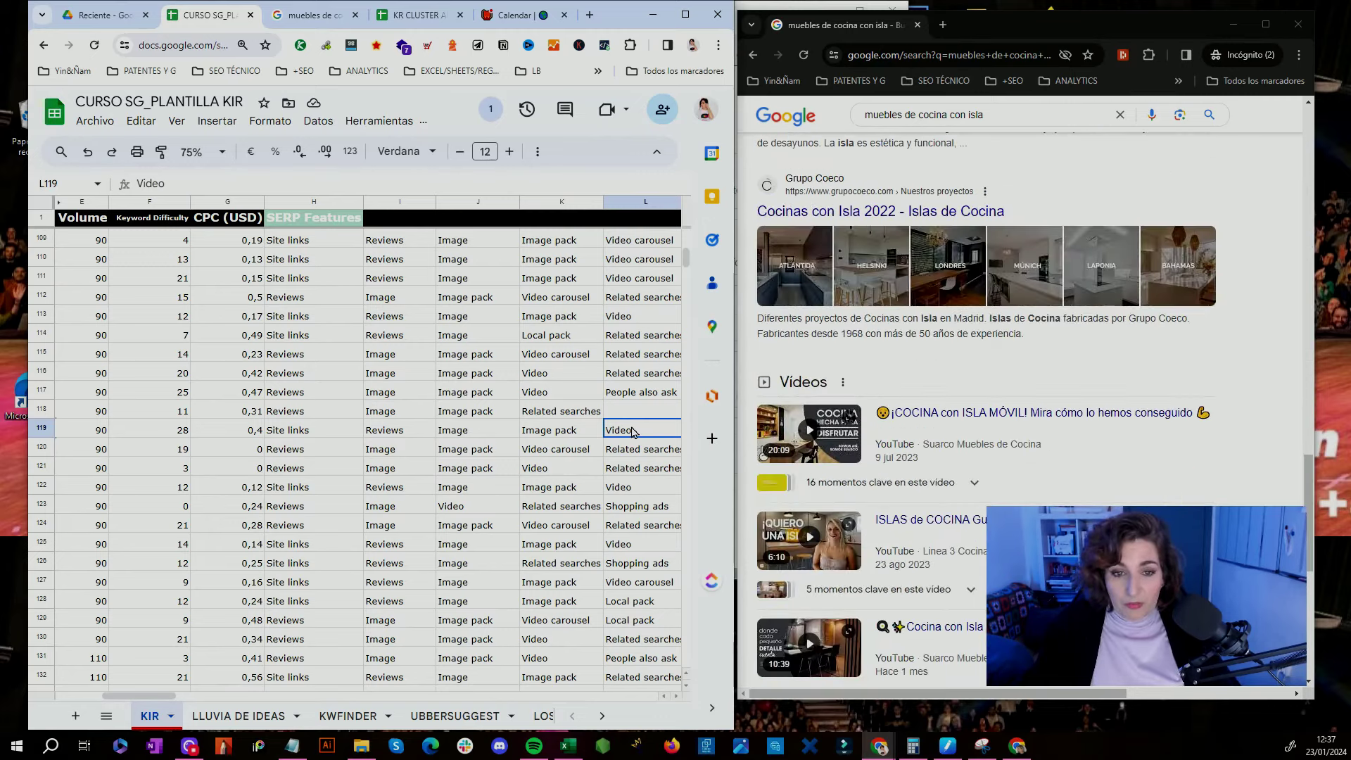
pyautogui.press('Right')
pyautogui.scroll(-10, 870, 427)
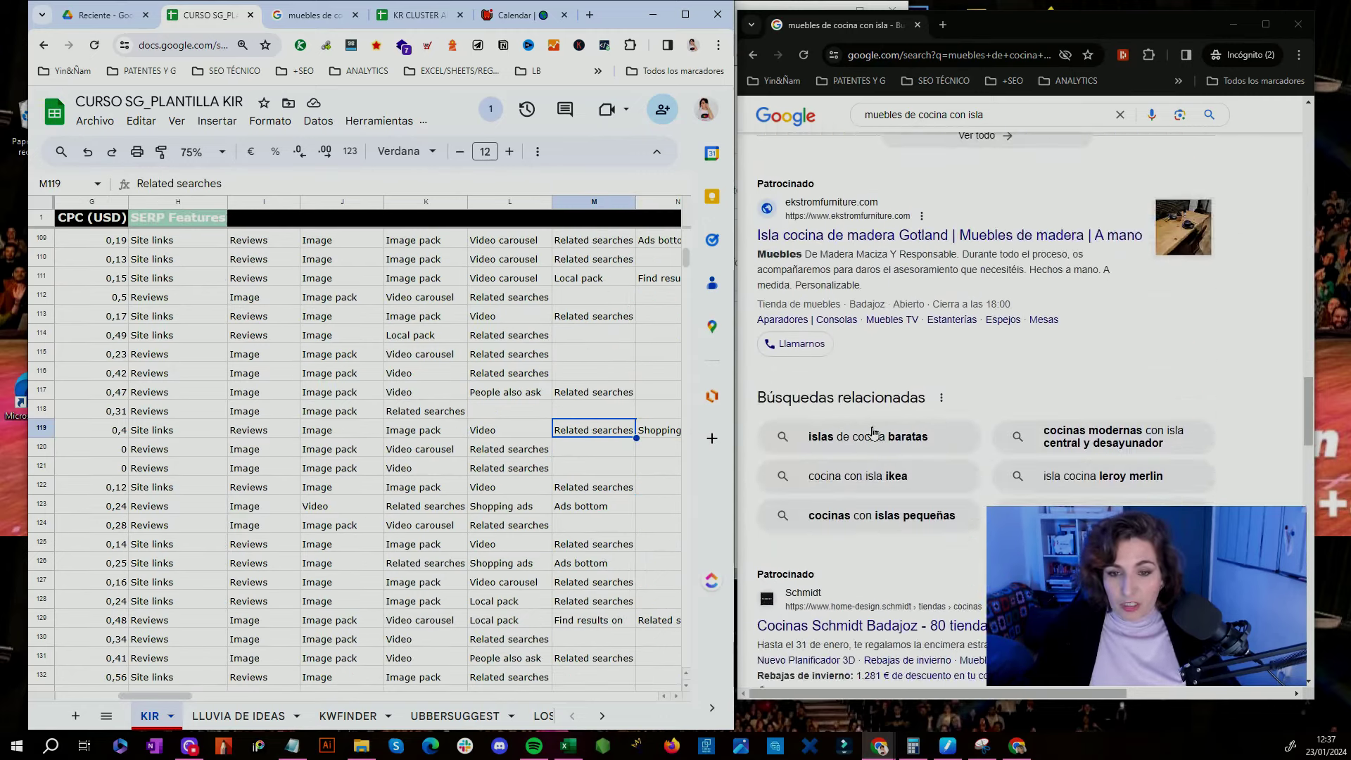
pyautogui.scroll(-15, 871, 427)
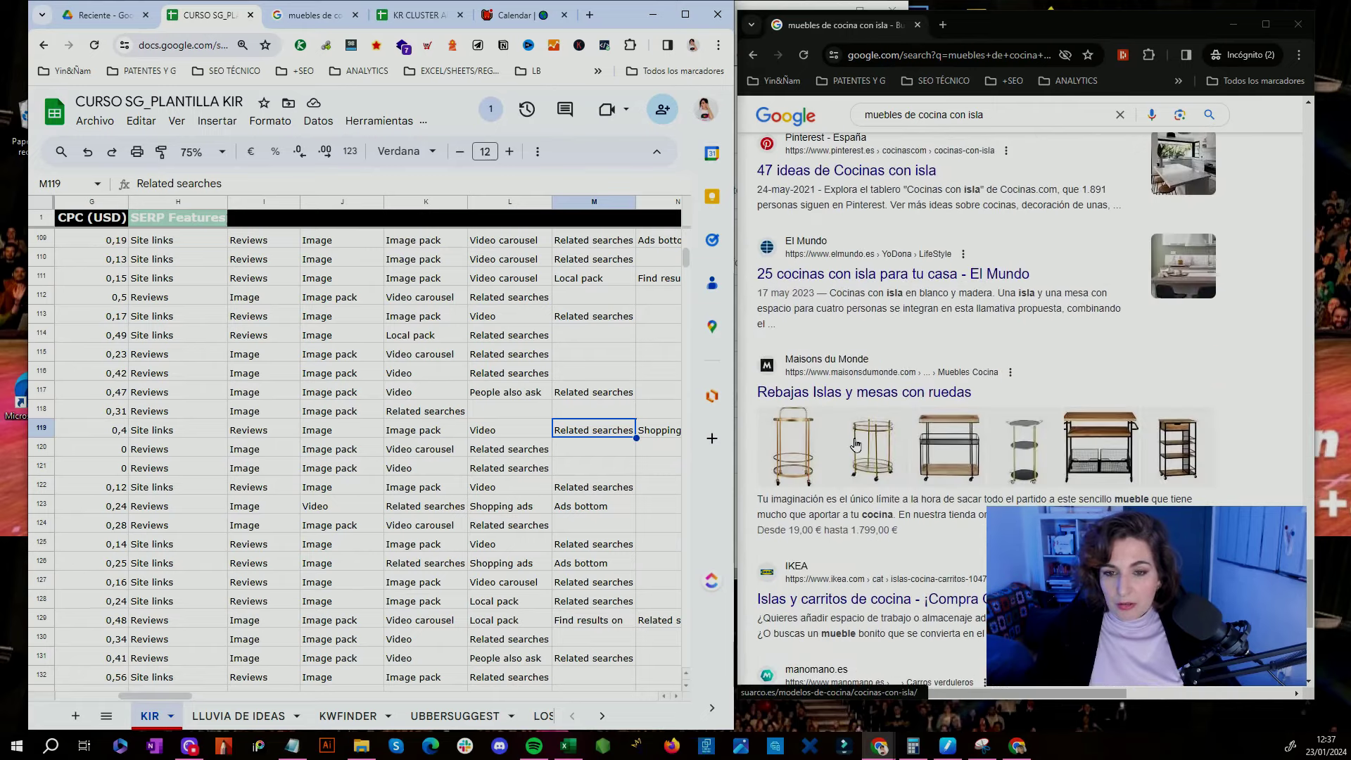
pyautogui.scroll(-10, 851, 450)
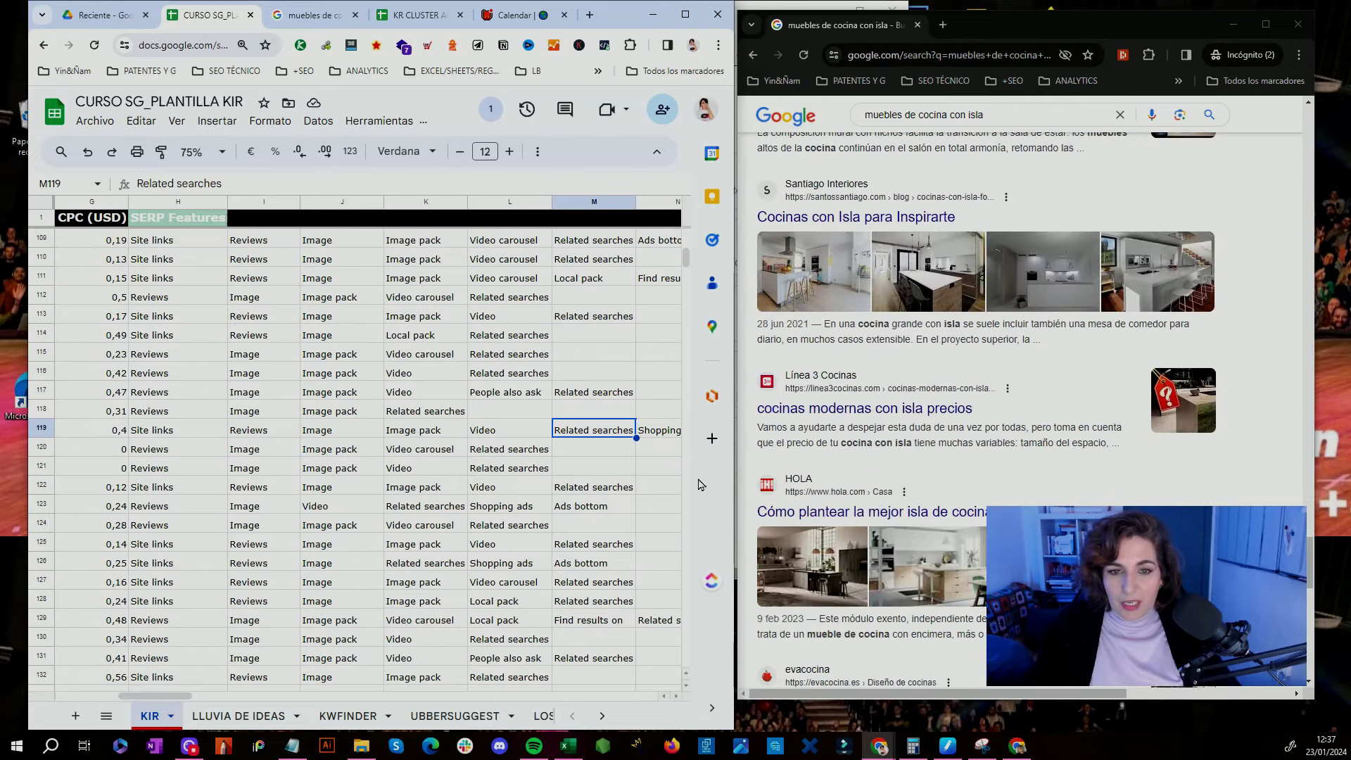
# Step: Look for the shopping ads feature in N119 throughout the Google results, and view the ads feature in O119
pyautogui.click(654, 435)
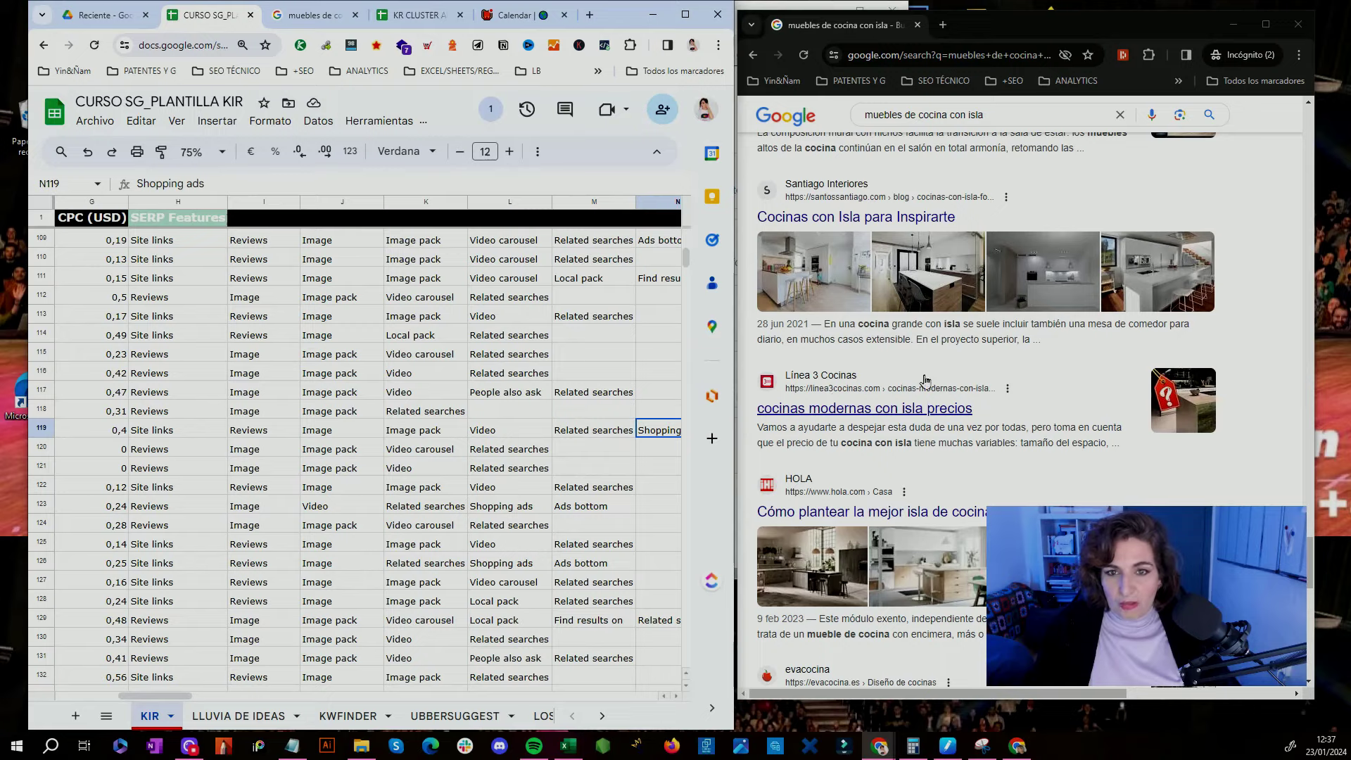
pyautogui.scroll(-10, 927, 382)
pyautogui.scroll(-10, 927, 382)
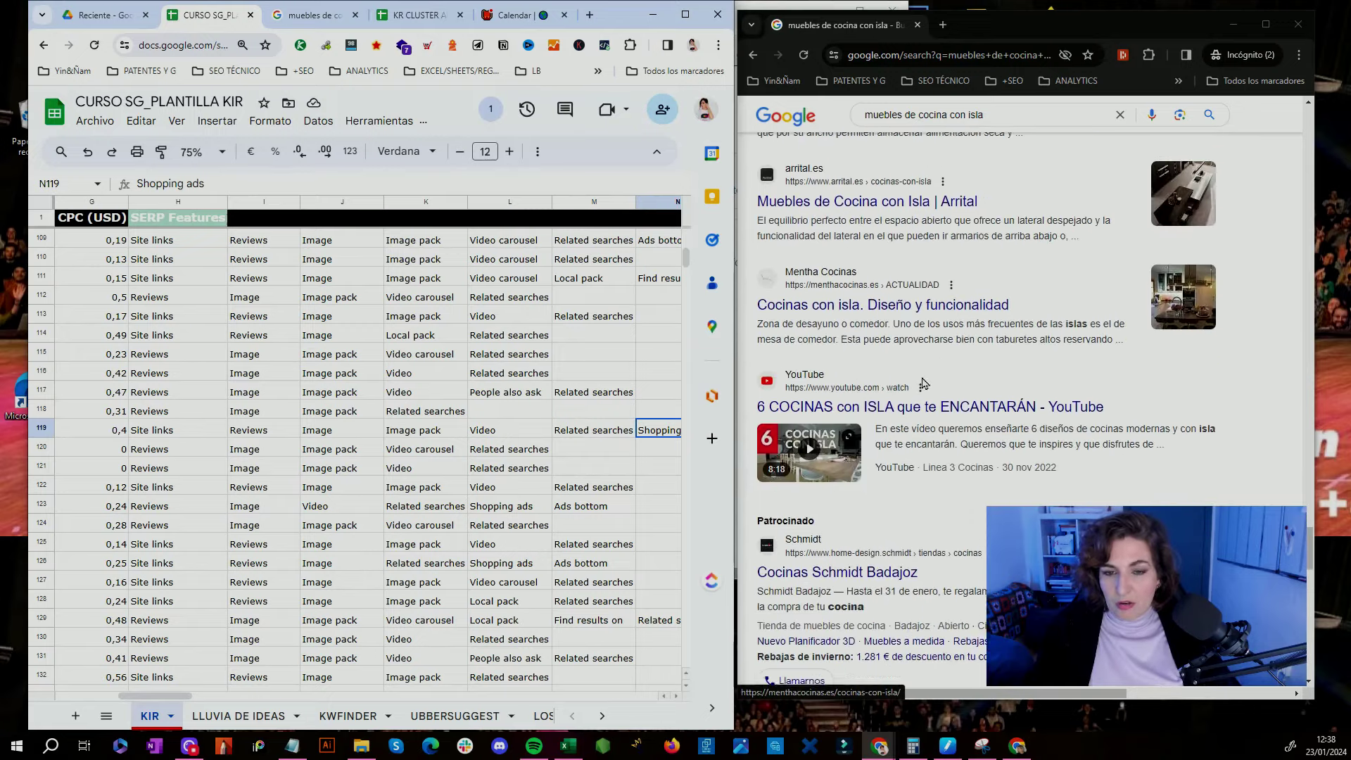
pyautogui.scroll(-15, 915, 380)
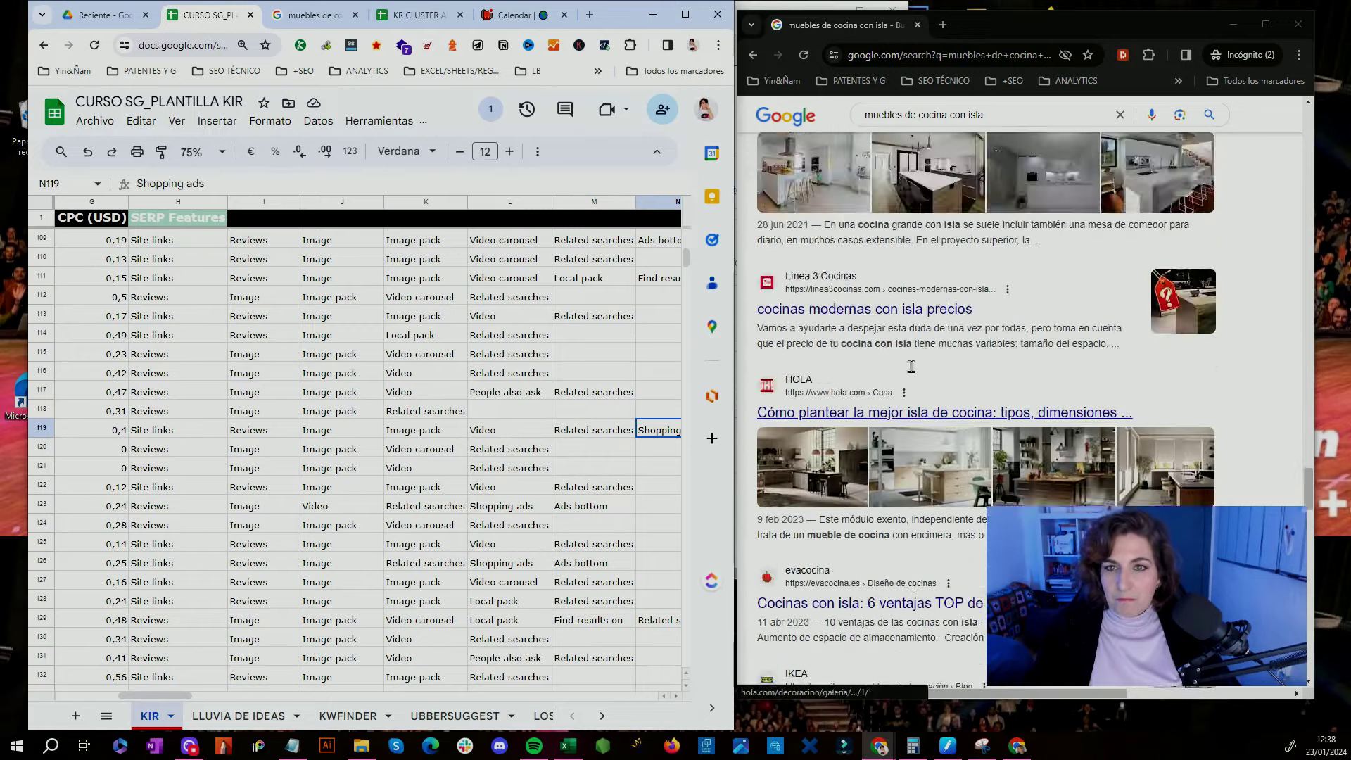
pyautogui.scroll(20, 918, 357)
pyautogui.scroll(-6, 983, 439)
pyautogui.scroll(-10, 984, 440)
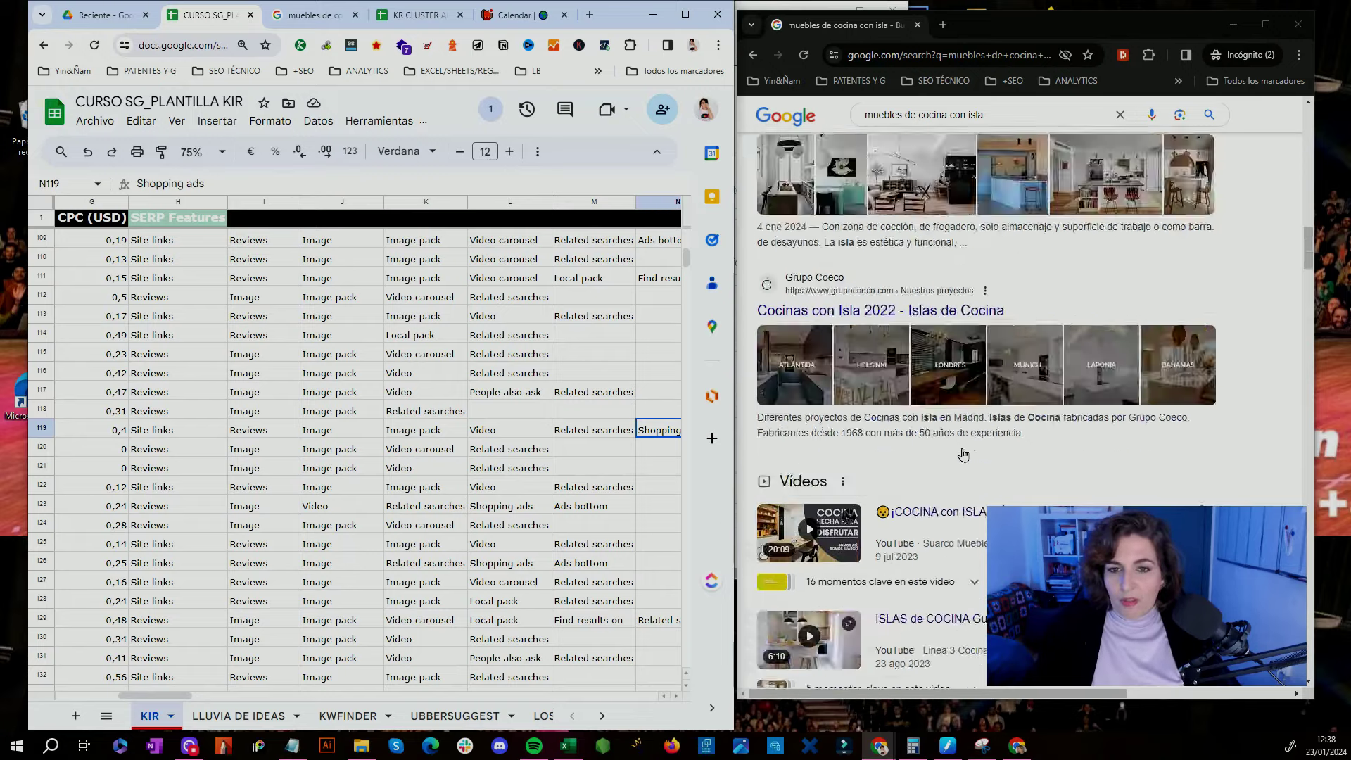
pyautogui.scroll(10, 991, 468)
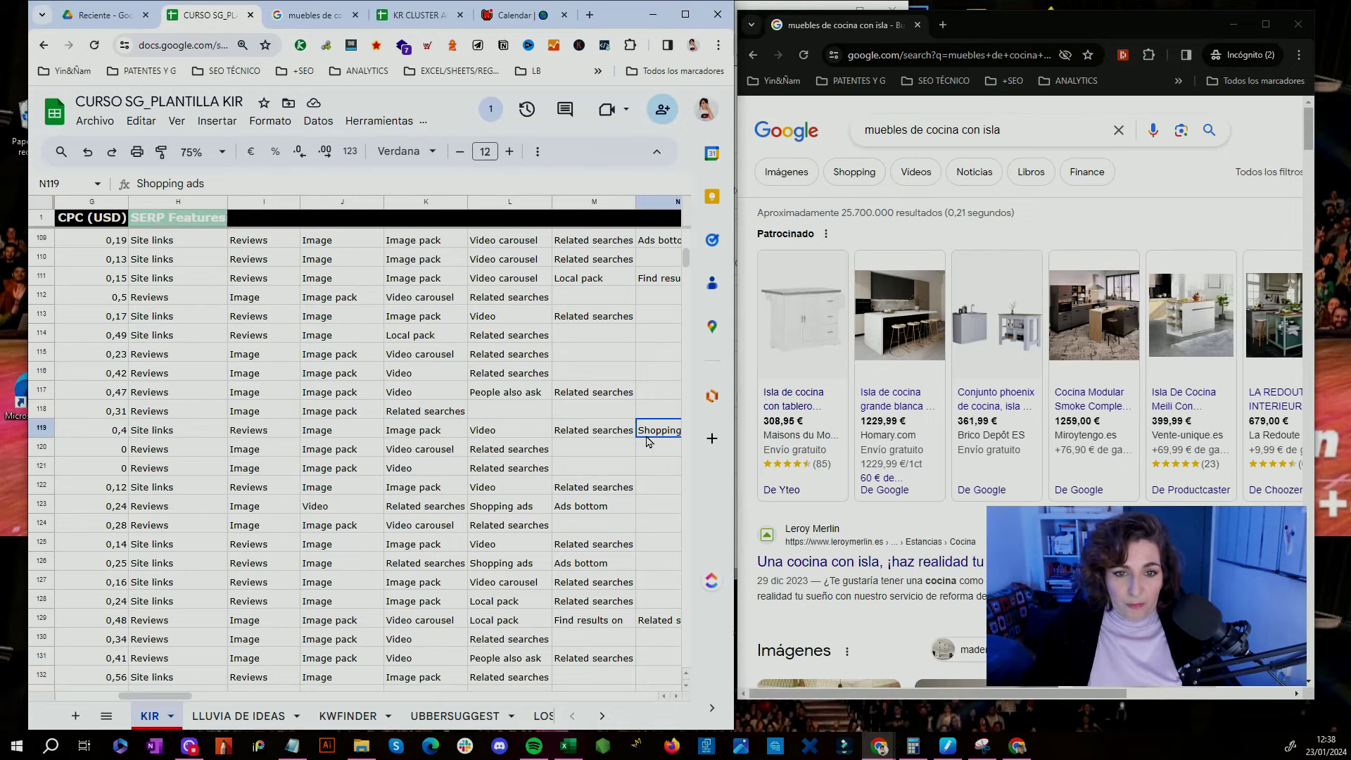
pyautogui.press('Right')
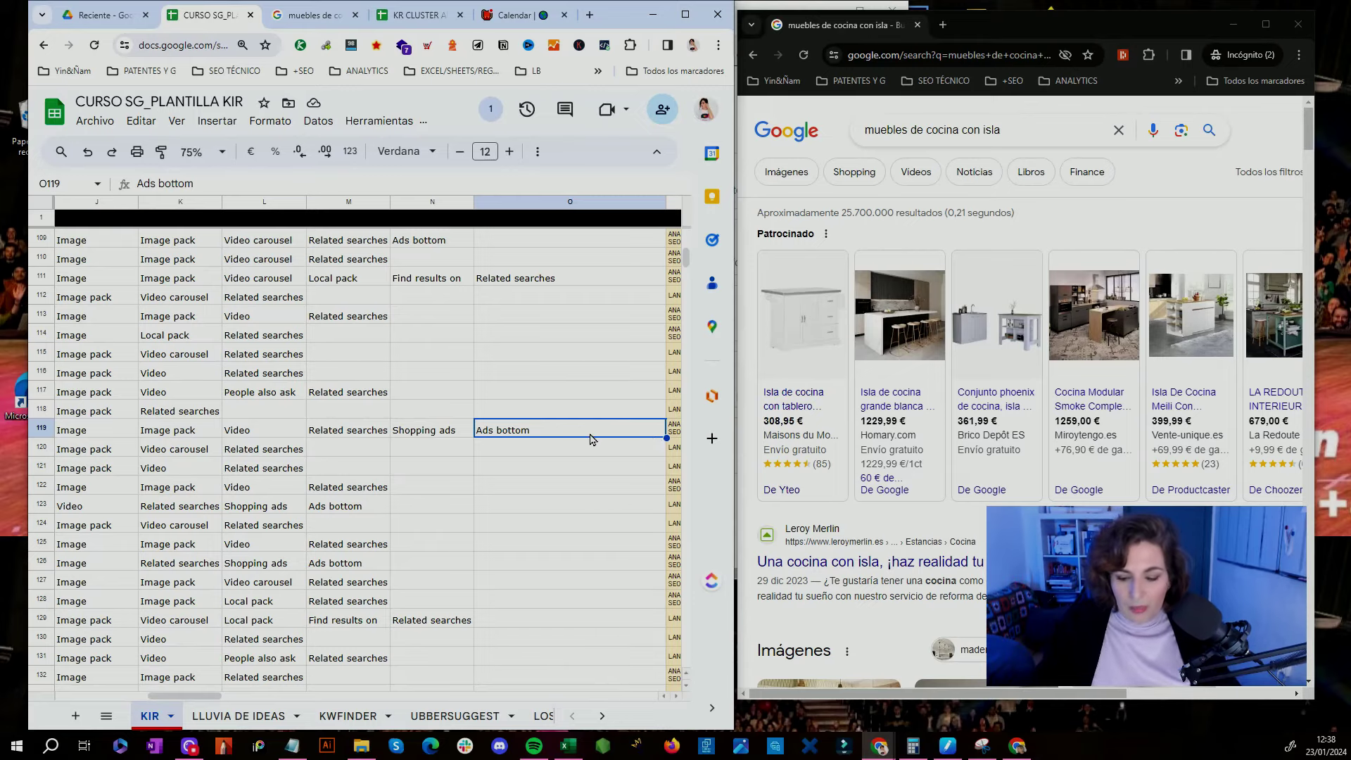
# Step: Review row 119's content recommendations in P119 and Q119 alongside the first organic Google result
pyautogui.press('Right')
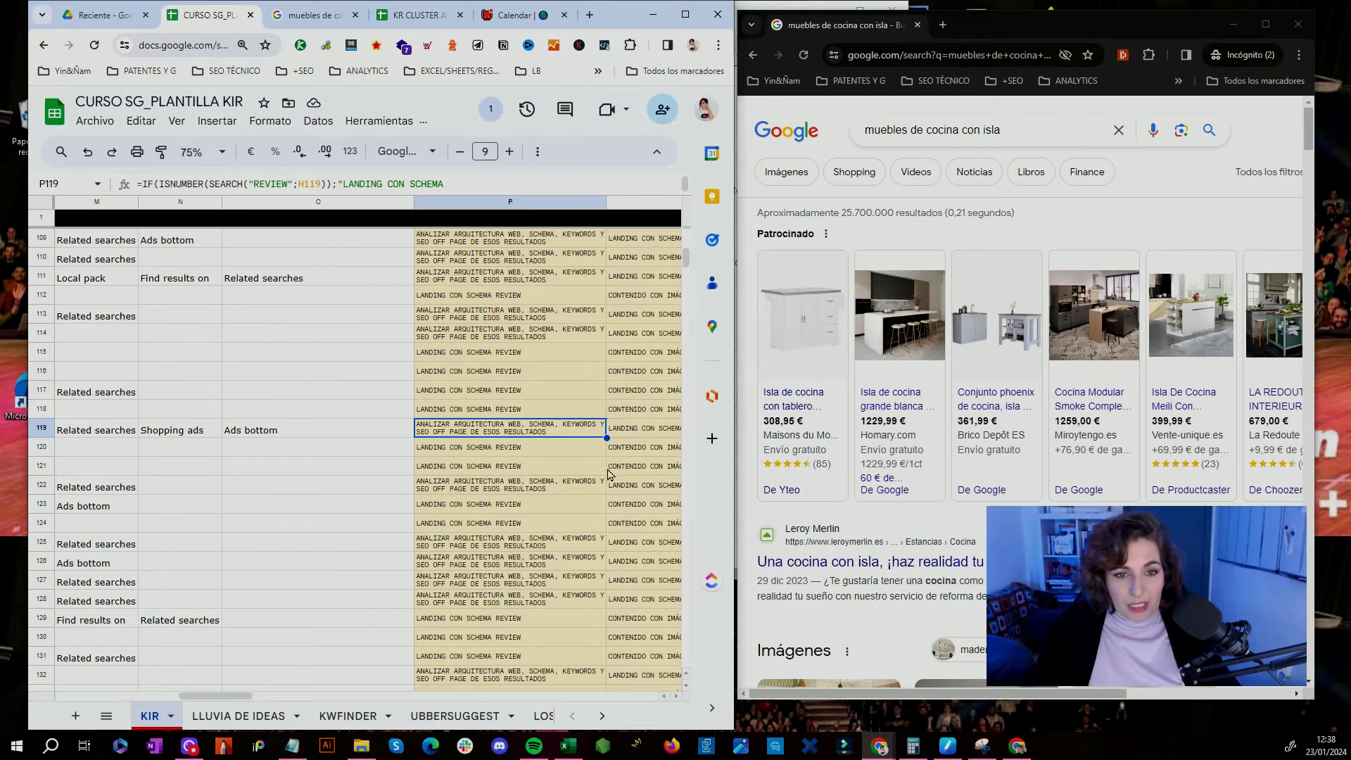
pyautogui.scroll(-2, 809, 556)
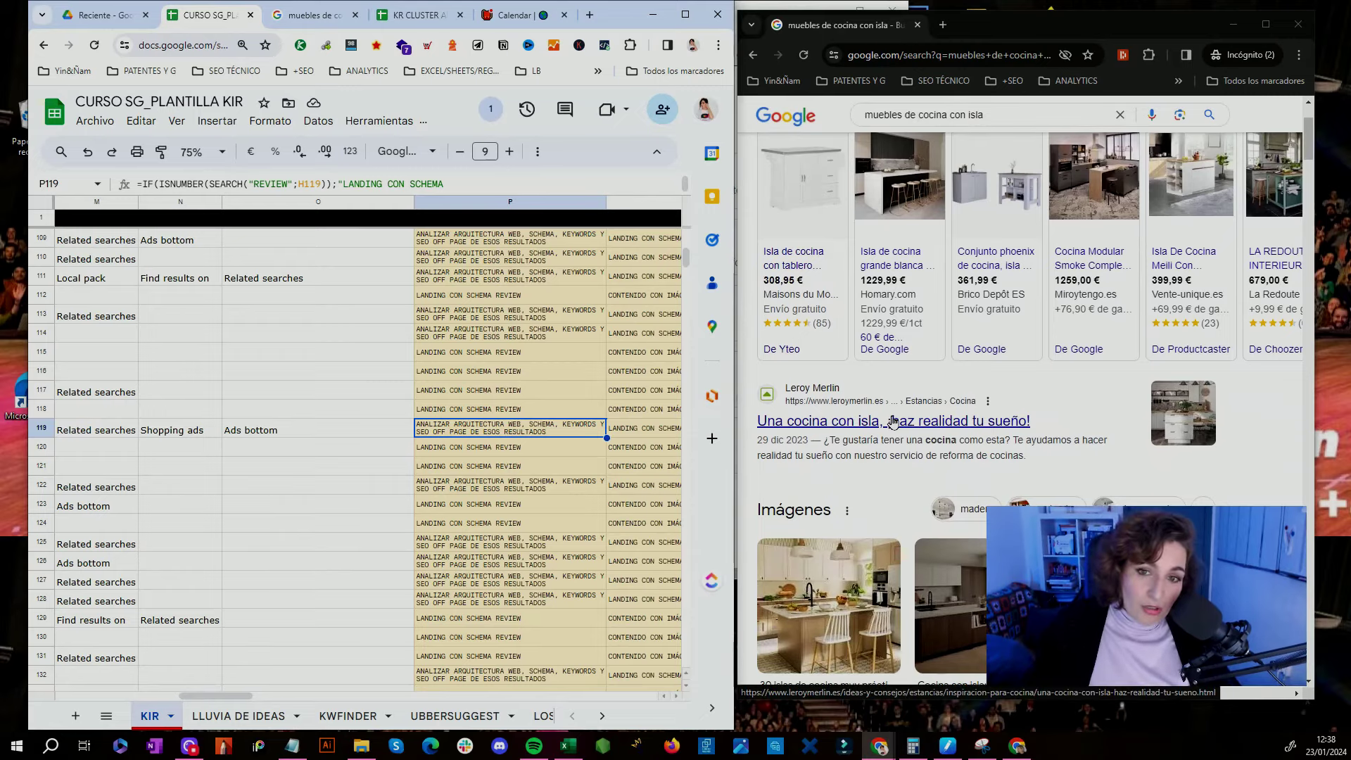
pyautogui.press('Right')
pyautogui.press('Right')
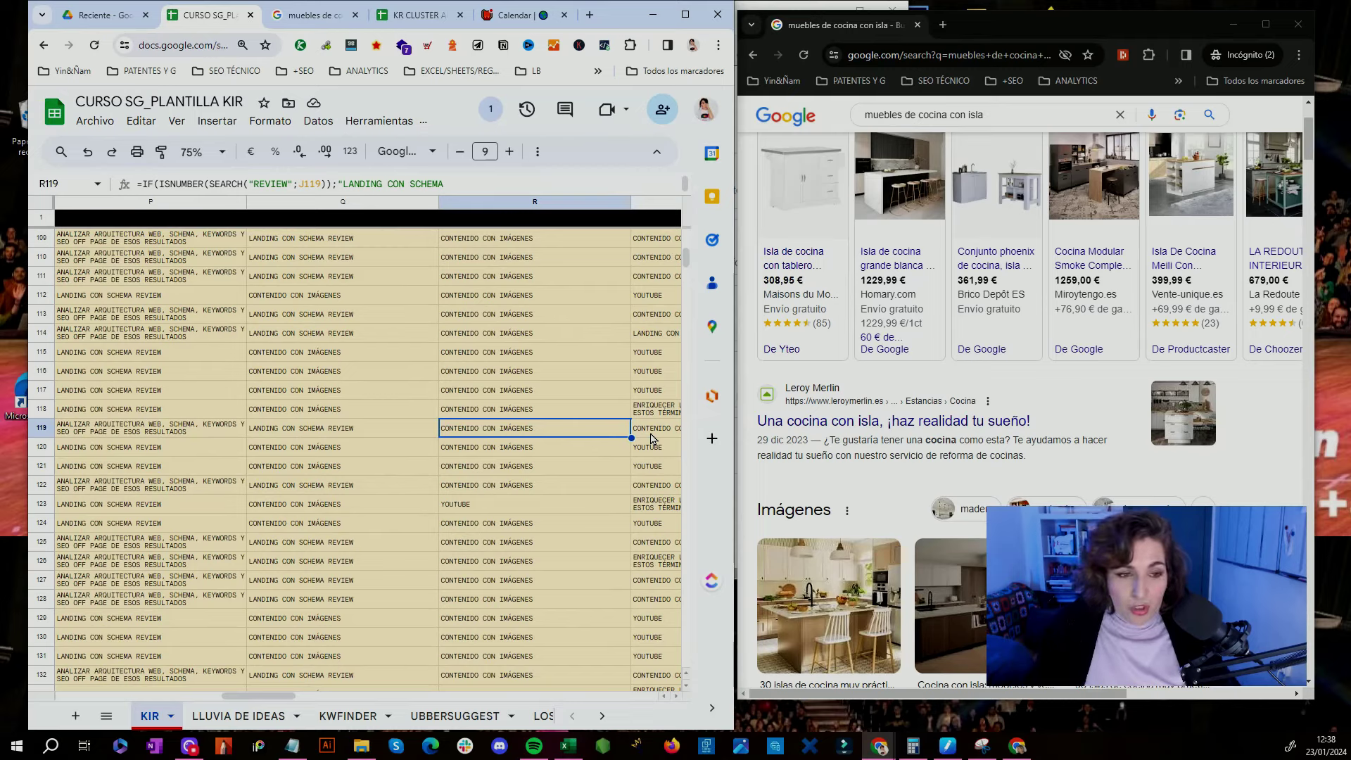
pyautogui.click(370, 427)
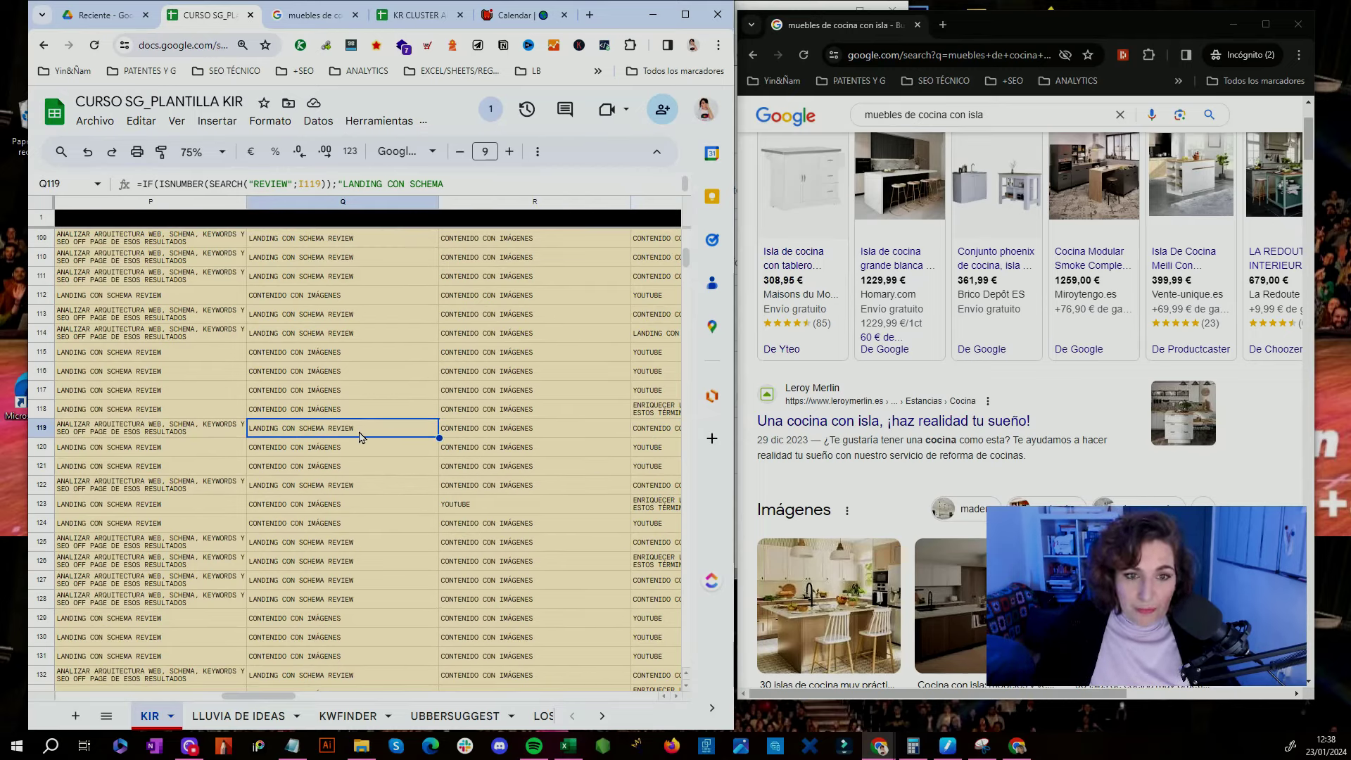
# Step: Compare the image and YouTube content recommendations in R119 through T119 with the image and video blocks in Google
pyautogui.click(508, 429)
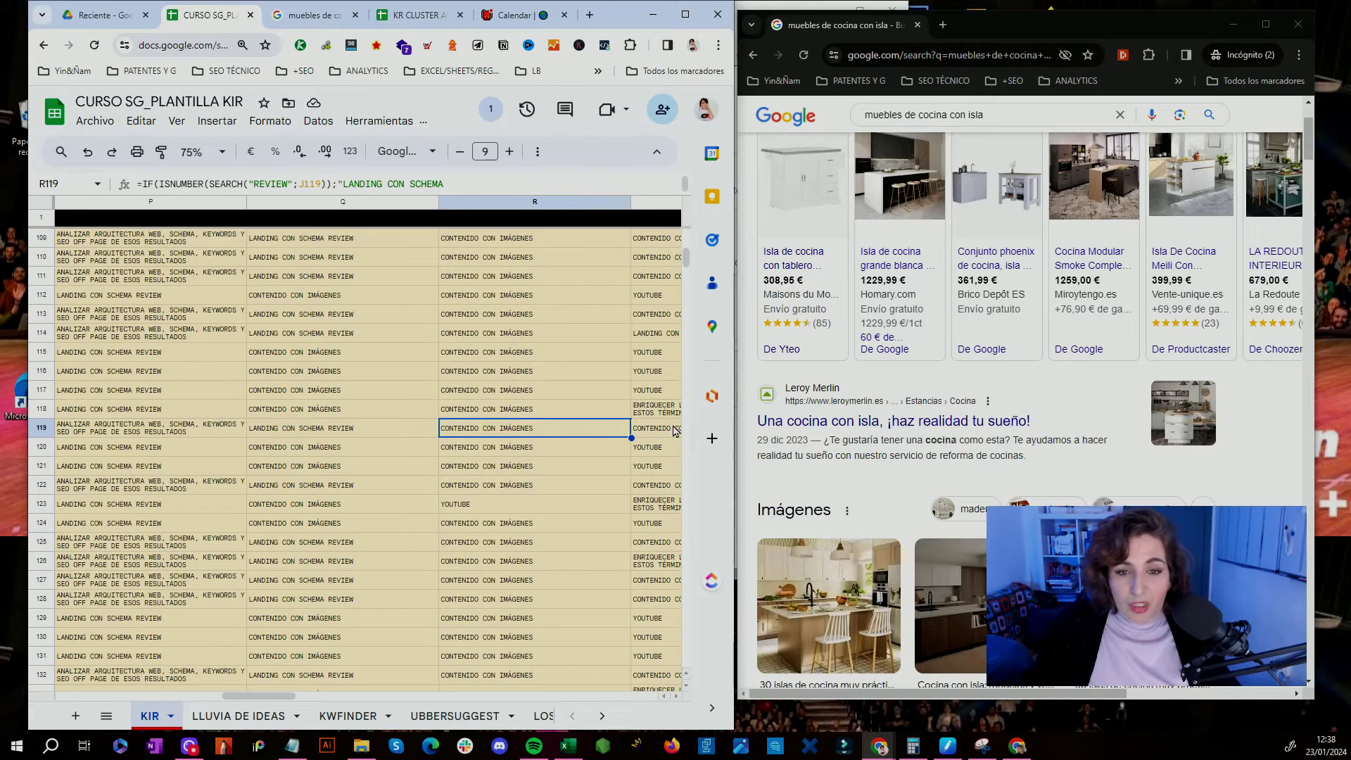
pyautogui.scroll(-5, 994, 300)
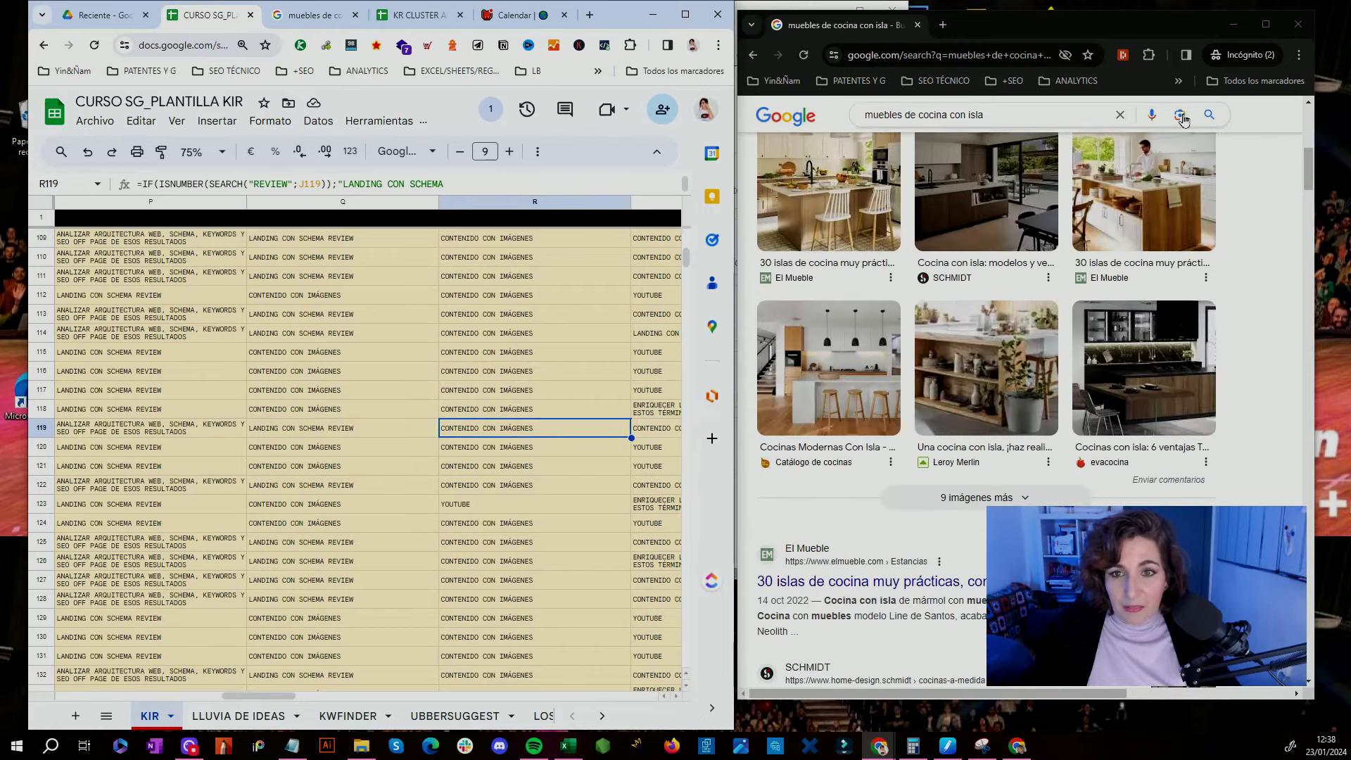
pyautogui.click(651, 433)
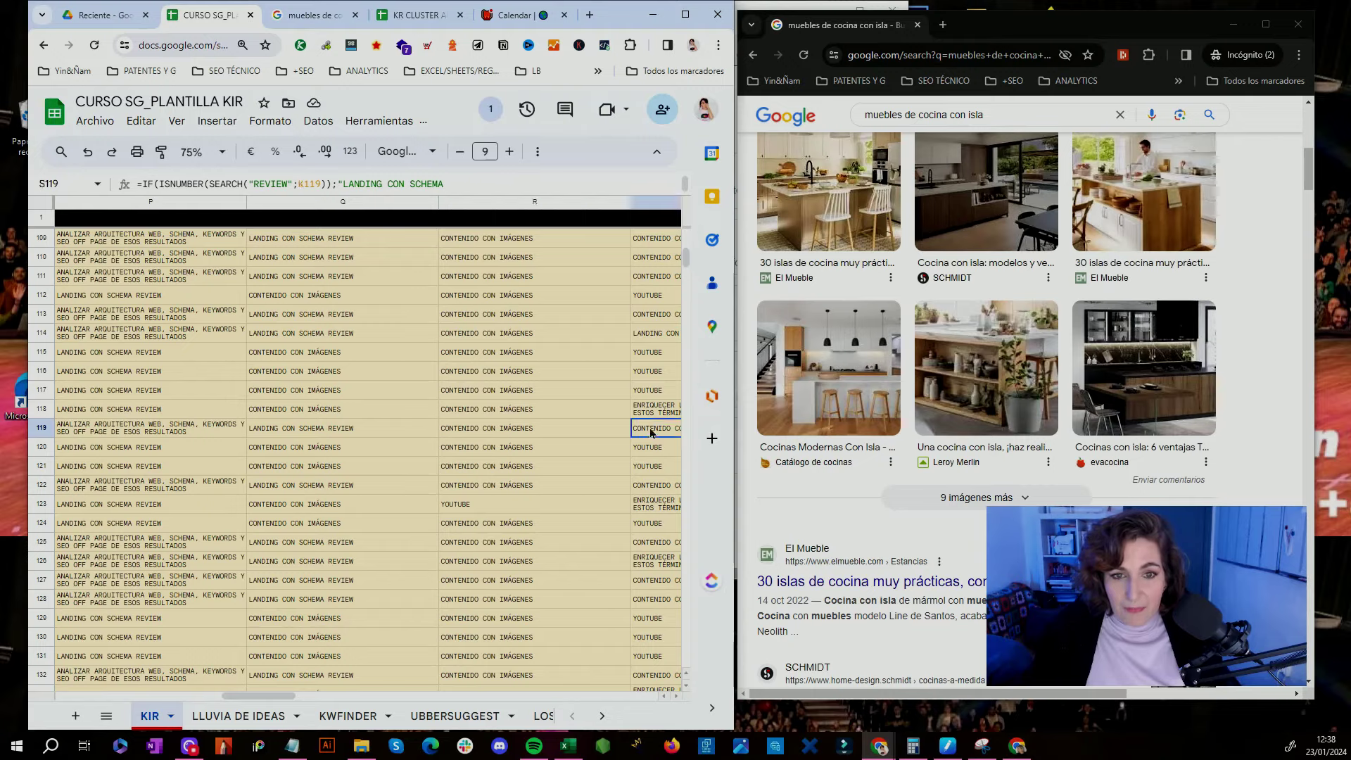
pyautogui.press('Right')
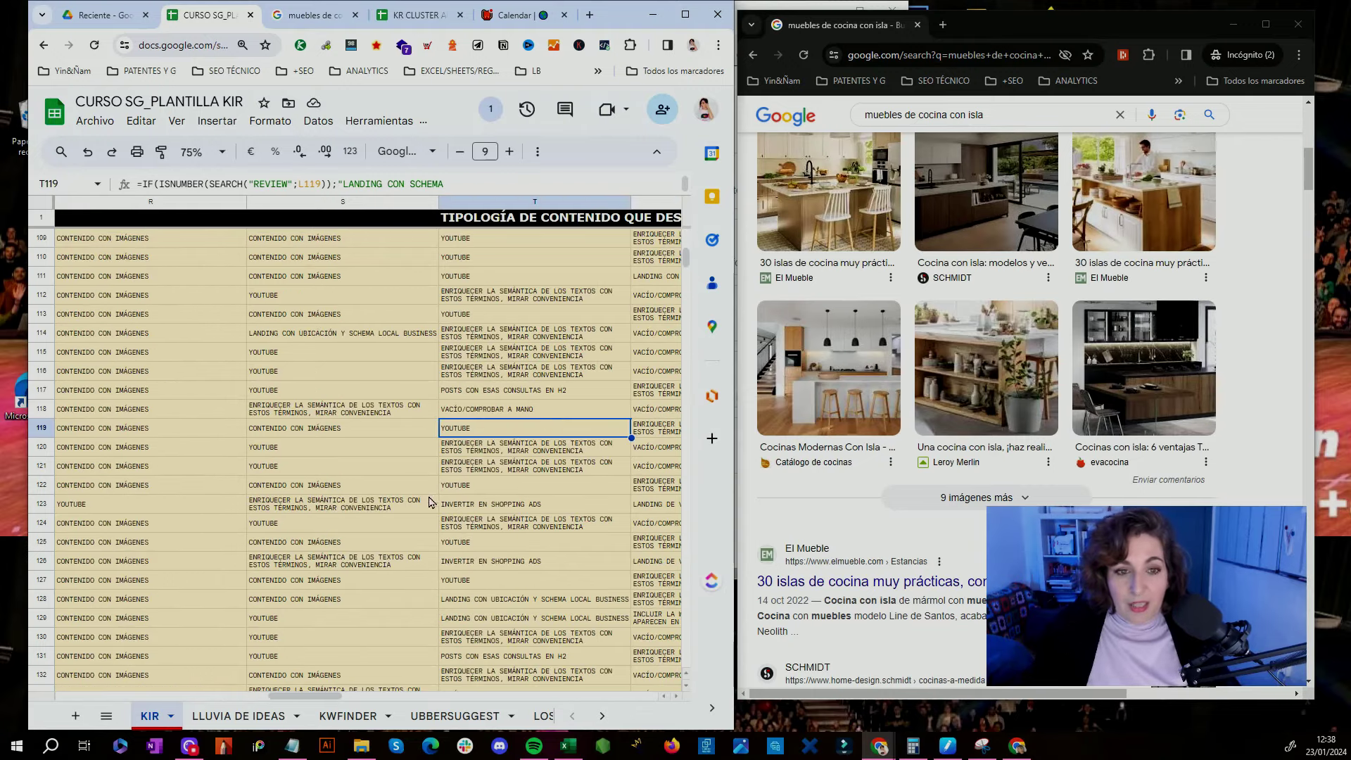
pyautogui.scroll(-15, 928, 513)
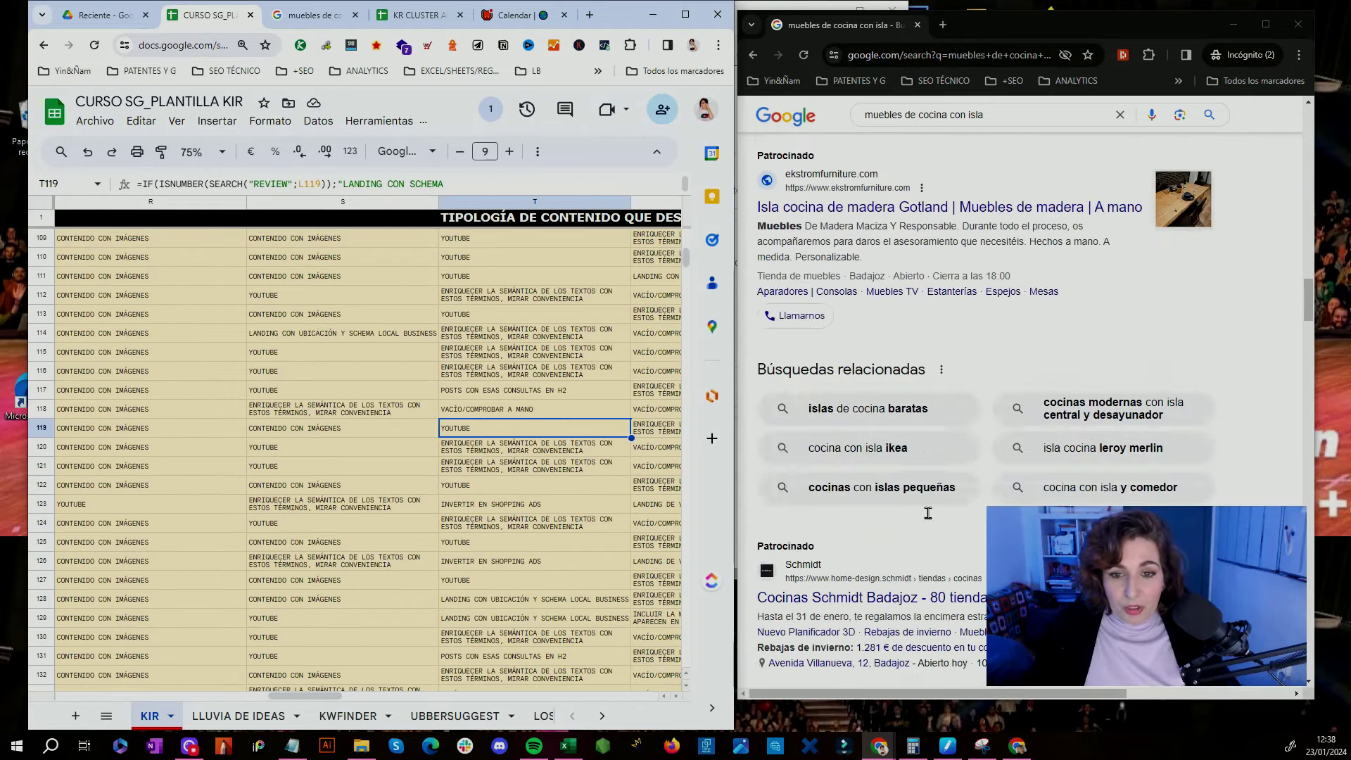
pyautogui.scroll(10, 928, 512)
# Step: Compare the semantic enrichment and shopping ads recommendations in U119 and V119 with Google's related searches and other results
pyautogui.click(651, 436)
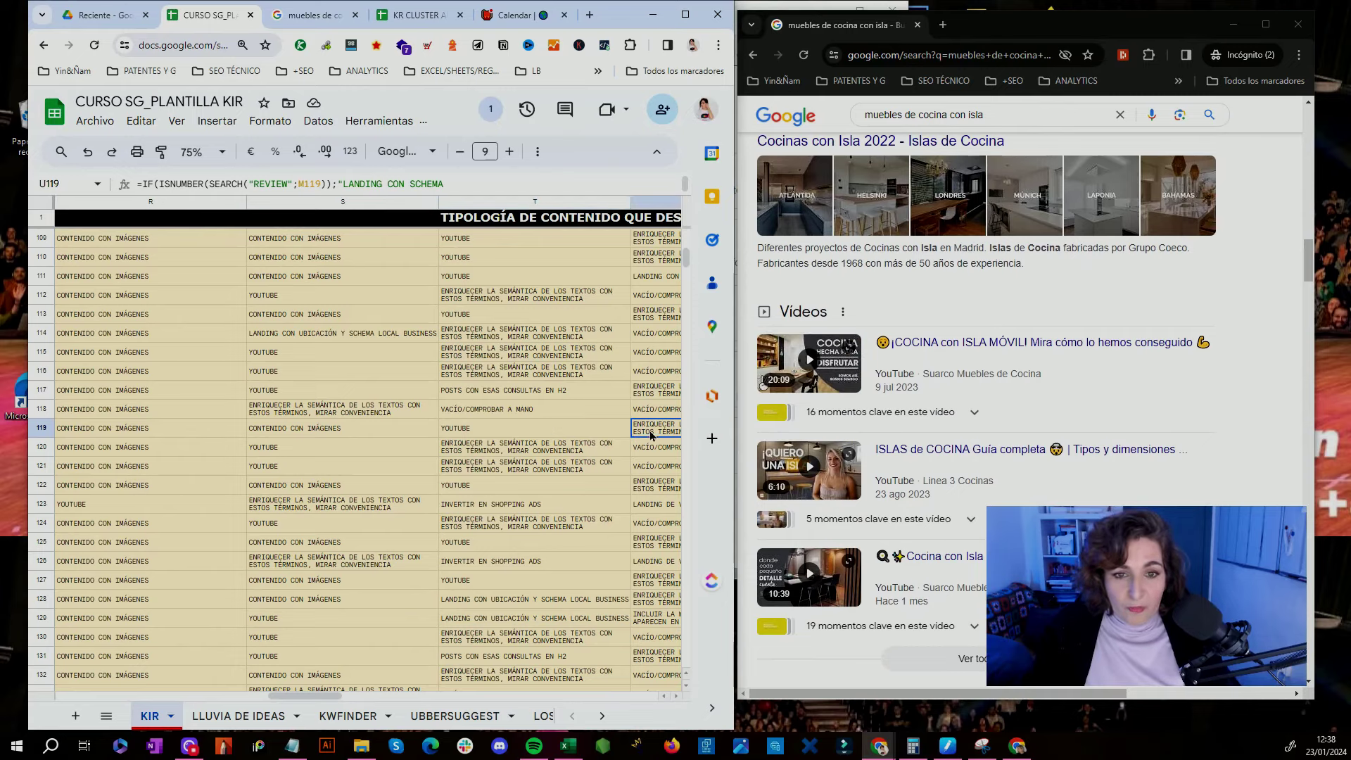
pyautogui.scroll(-10, 973, 454)
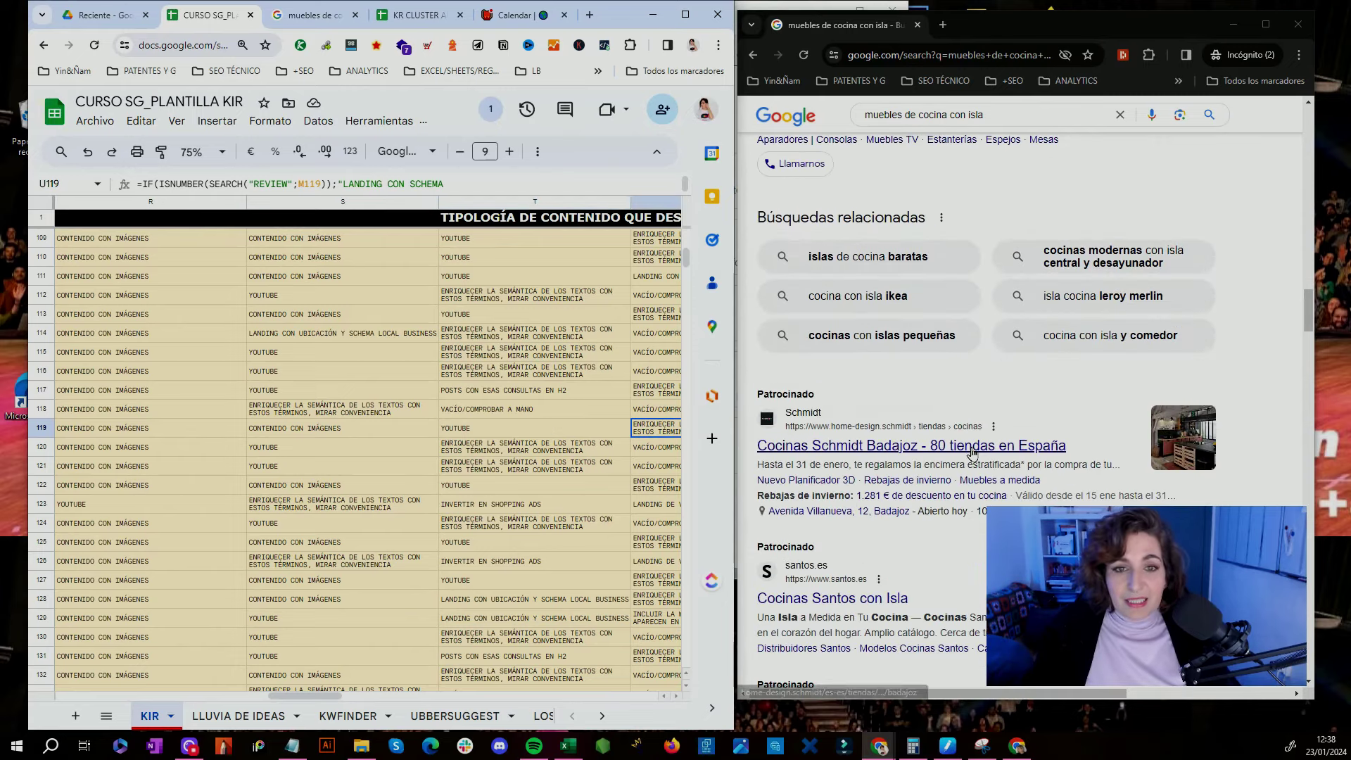
pyautogui.press('Right')
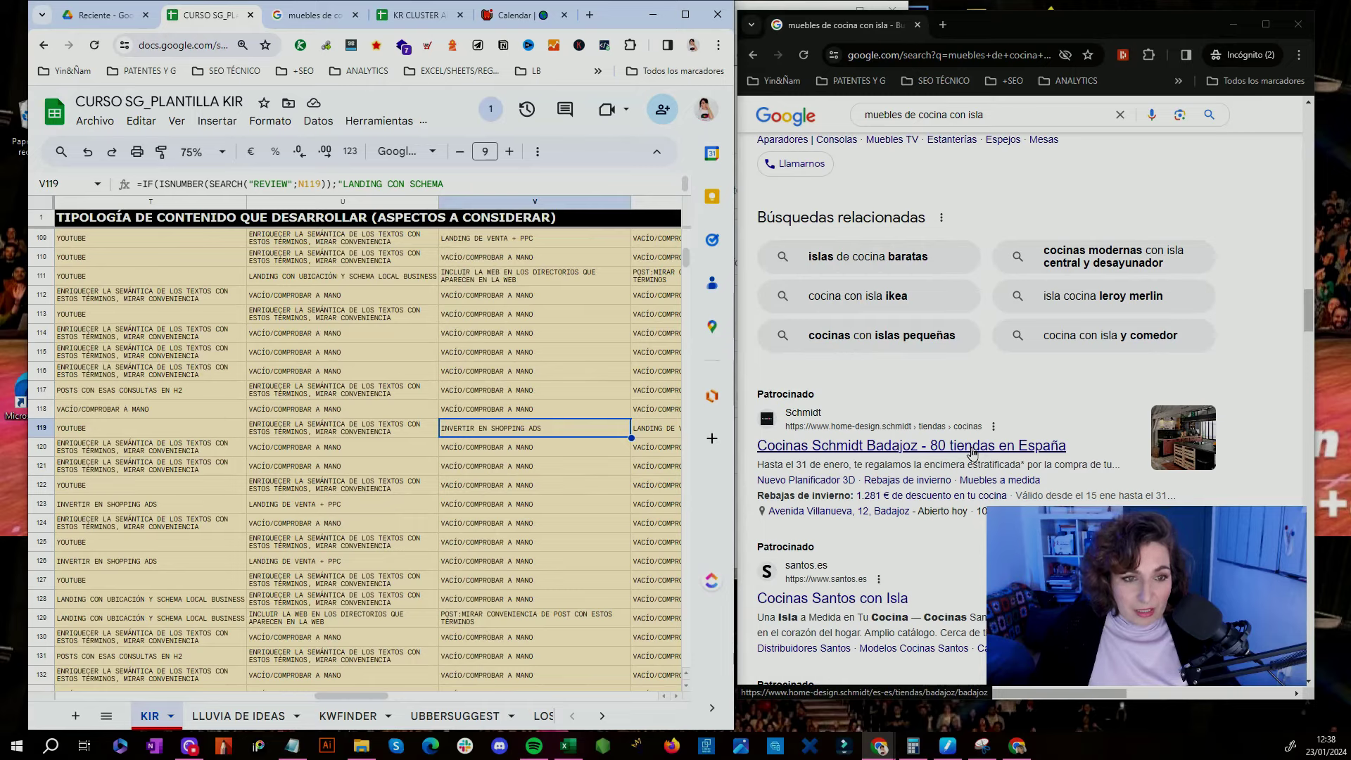
pyautogui.press('Left')
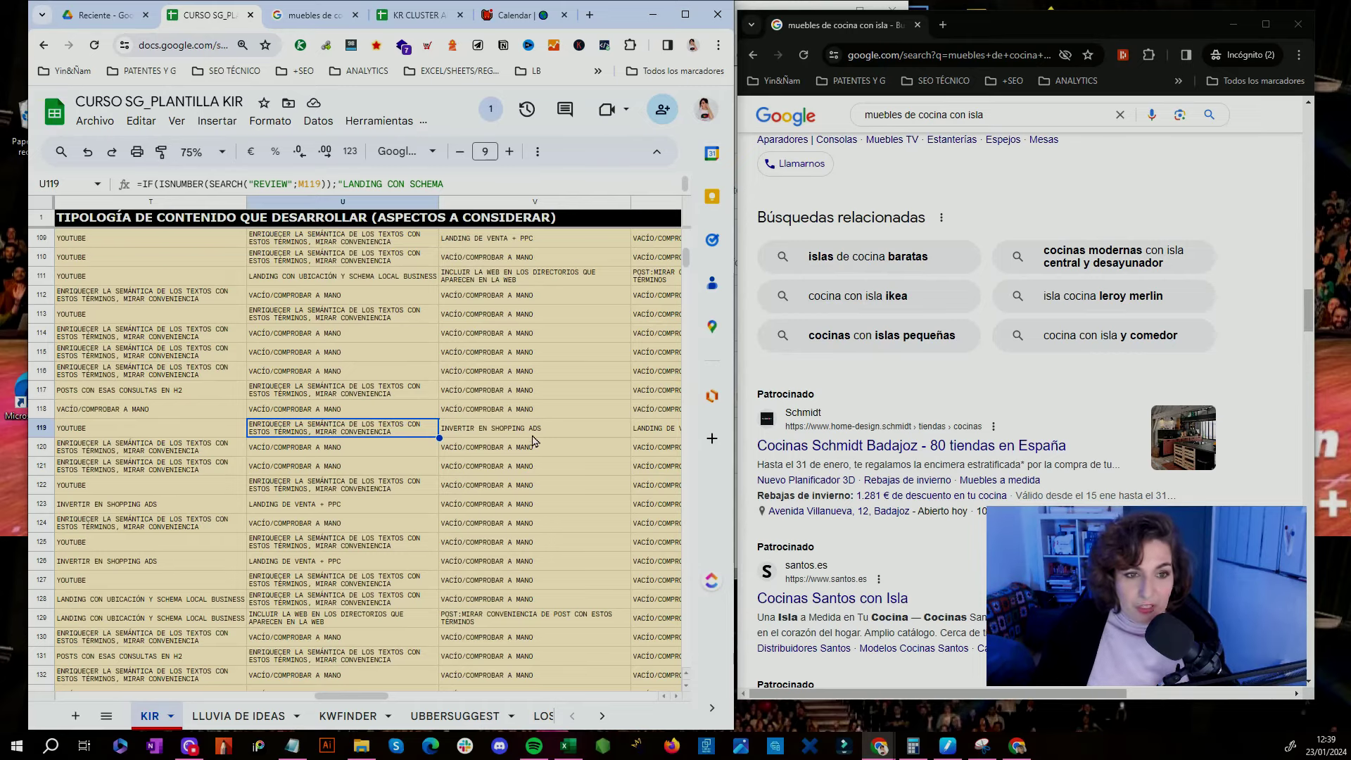
pyautogui.click(469, 427)
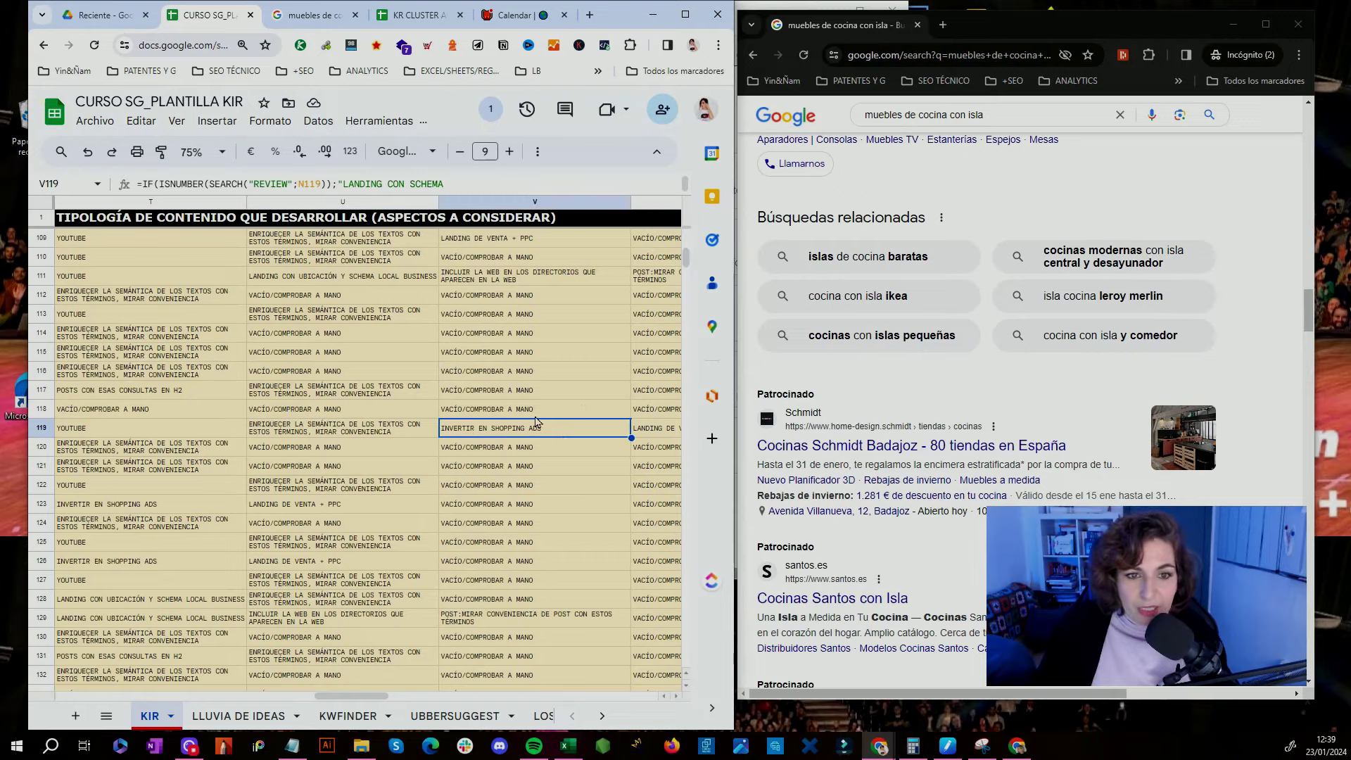
pyautogui.scroll(20, 1070, 376)
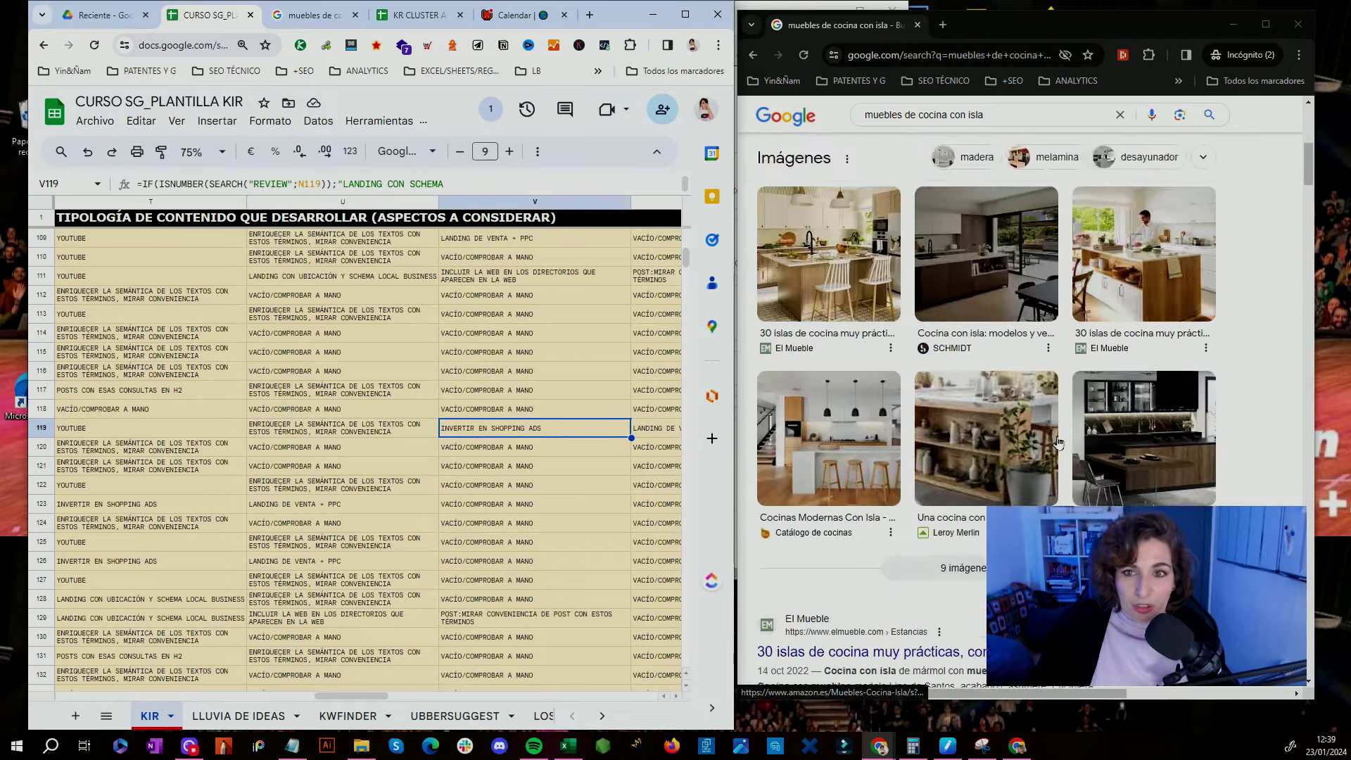
# Step: Compare the sales landing and PPC recommendation in W119 with the sponsored results throughout the Google page
pyautogui.click(641, 432)
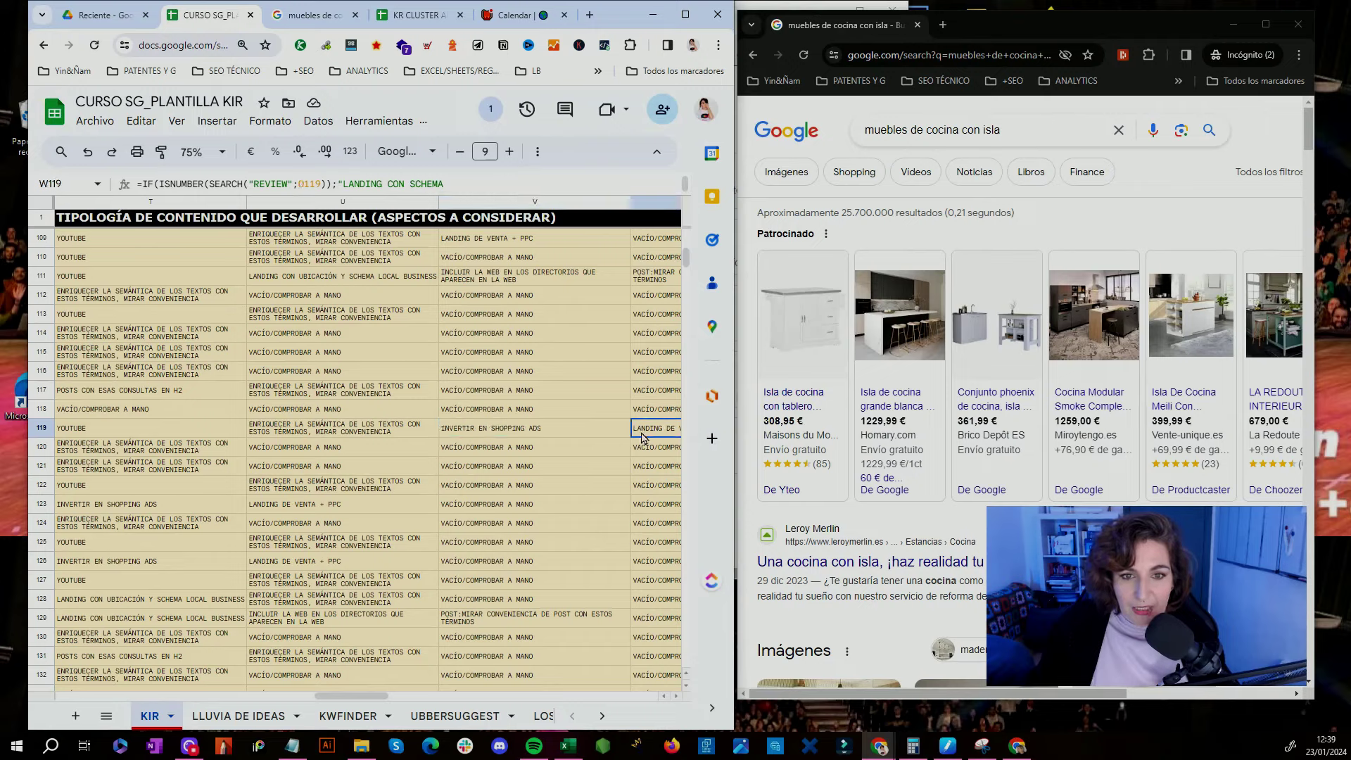
pyautogui.moveTo(1007, 385)
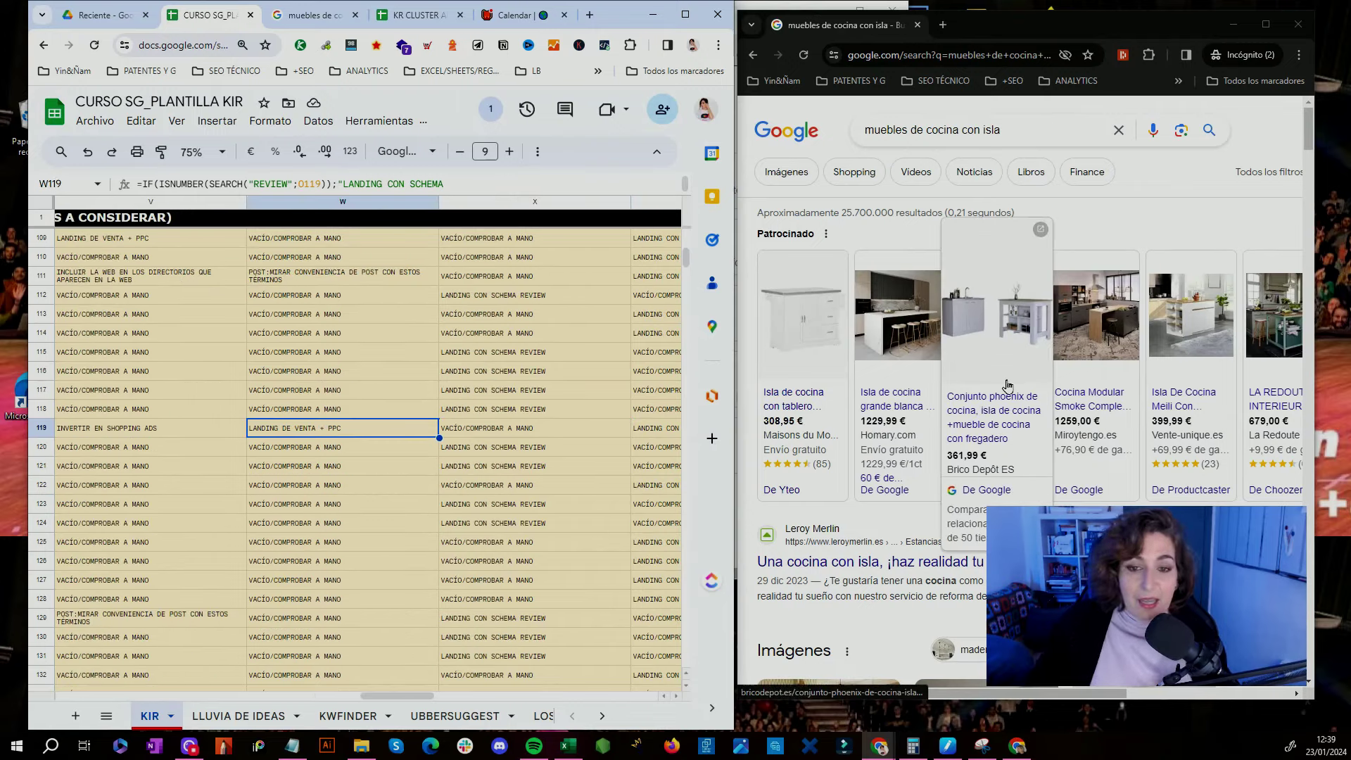
pyautogui.scroll(-8, 1007, 384)
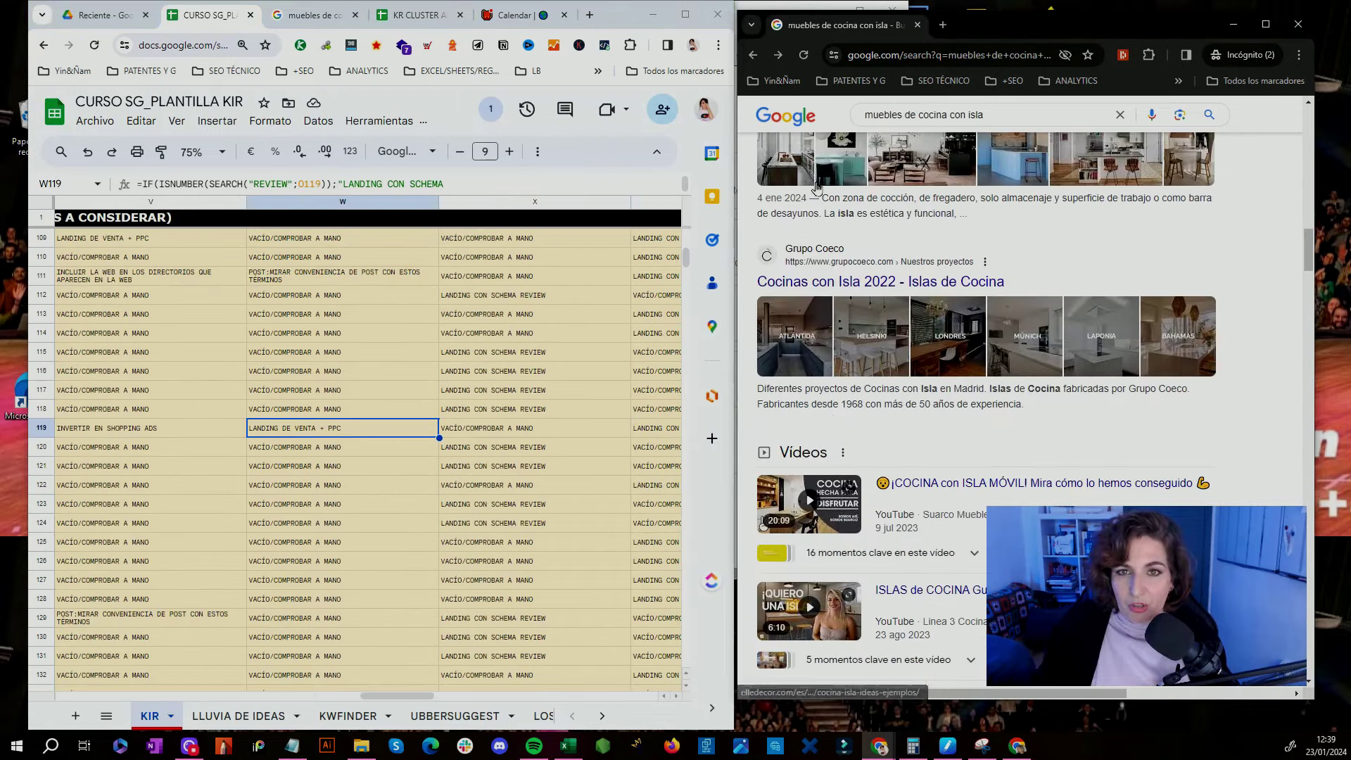
pyautogui.scroll(-10, 889, 270)
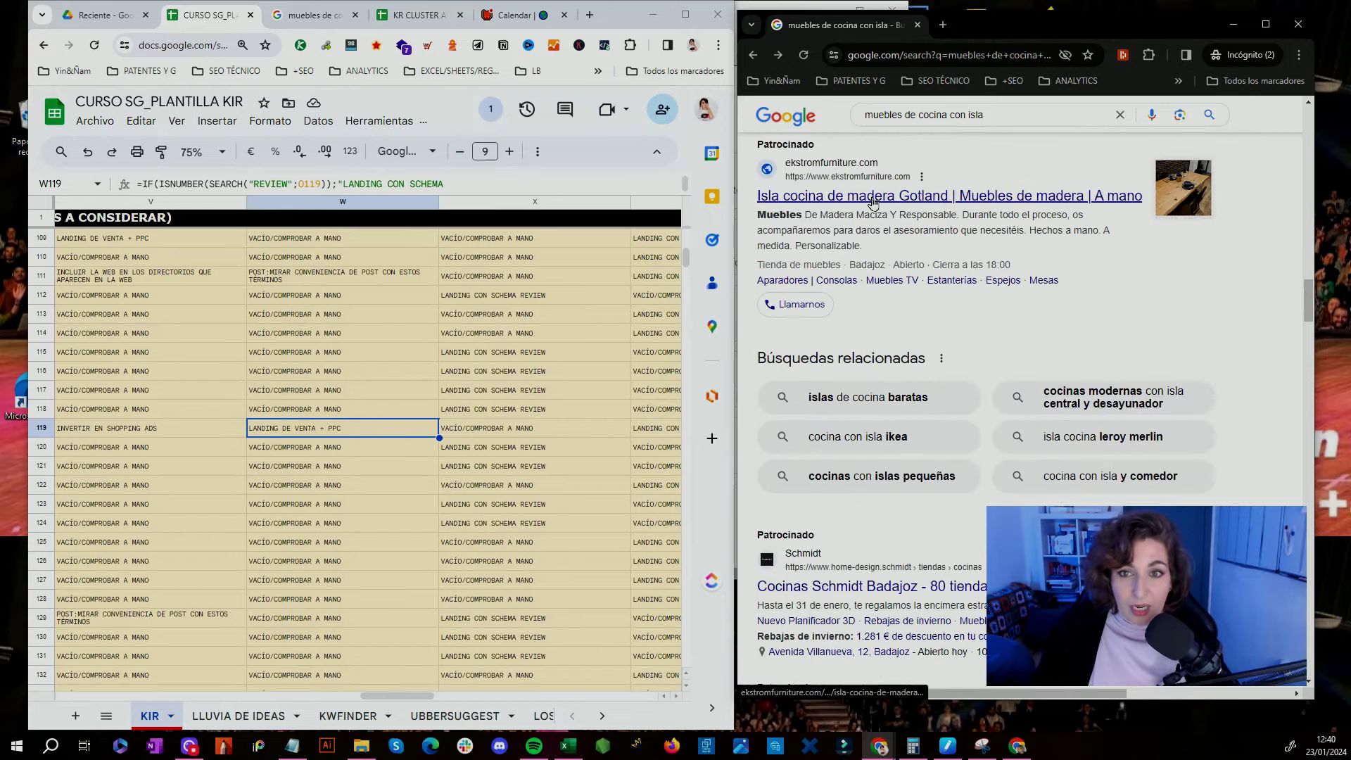
pyautogui.scroll(-1, 901, 533)
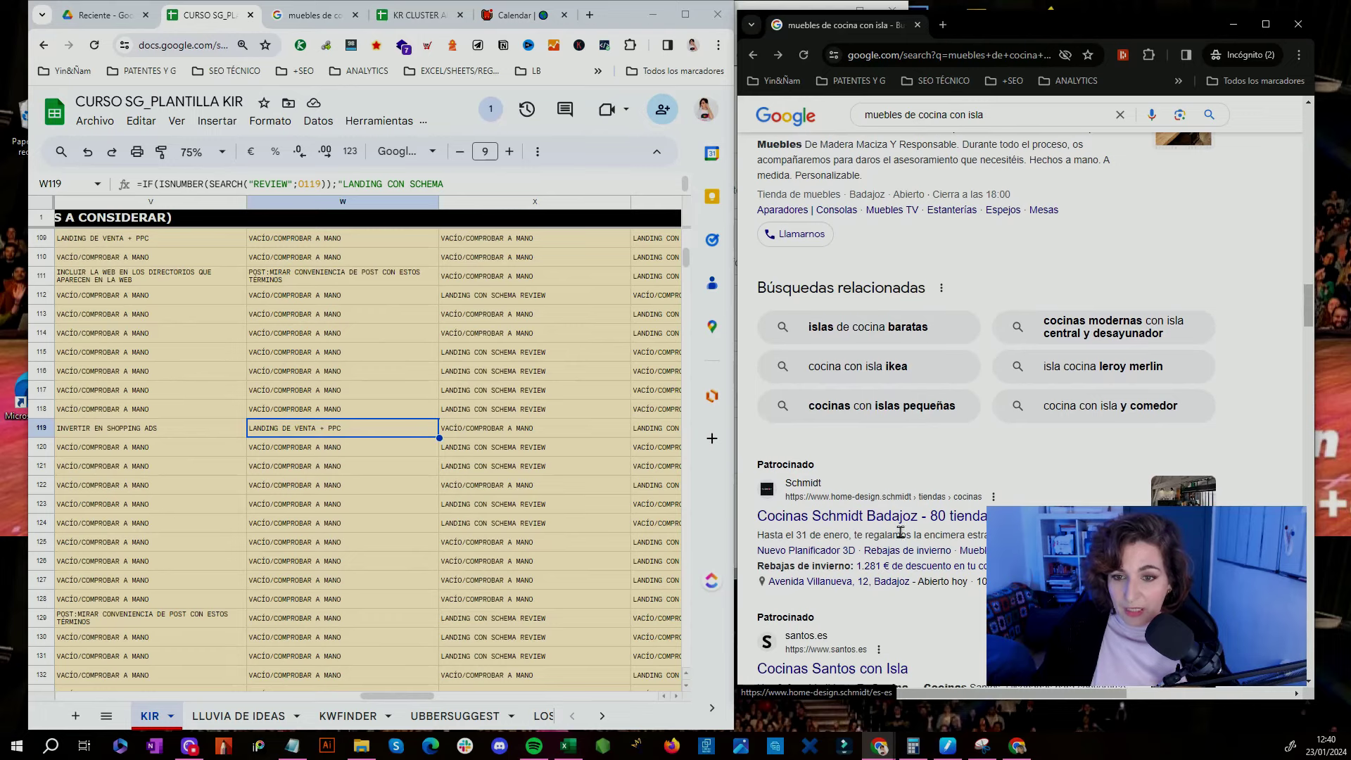
# Step: Review the content recommendations in X119 and Y119 and inspect the formula behind Y119
pyautogui.click(525, 432)
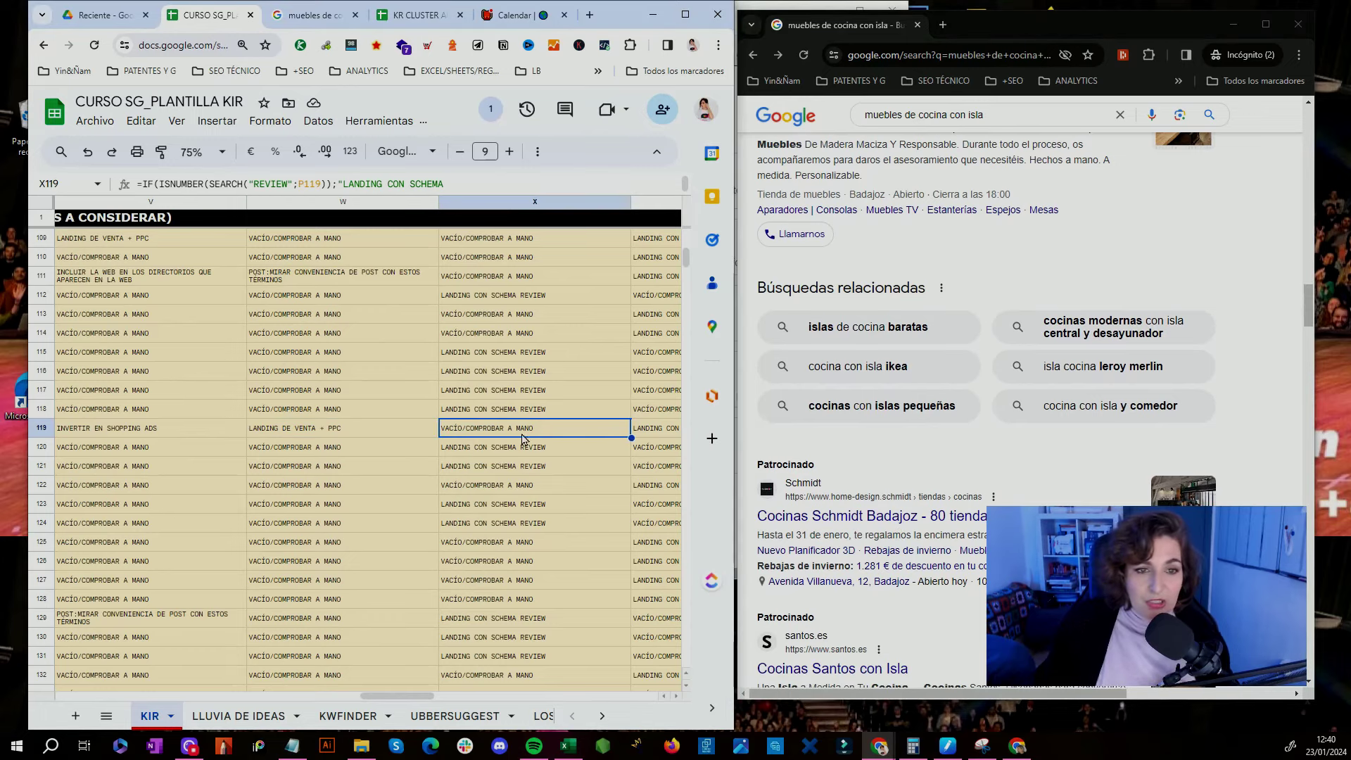
pyautogui.click(652, 432)
pyautogui.hotkey('shift', 'Left')
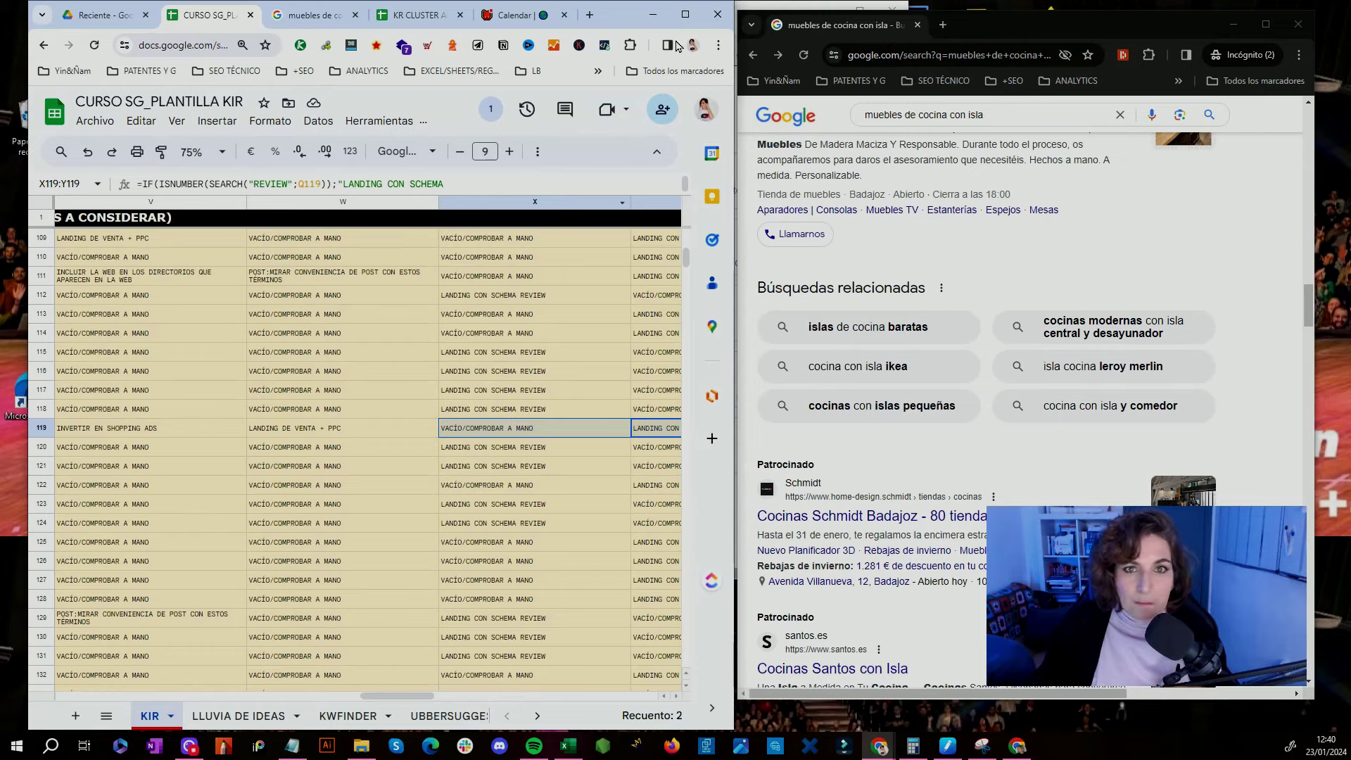
pyautogui.click(507, 187)
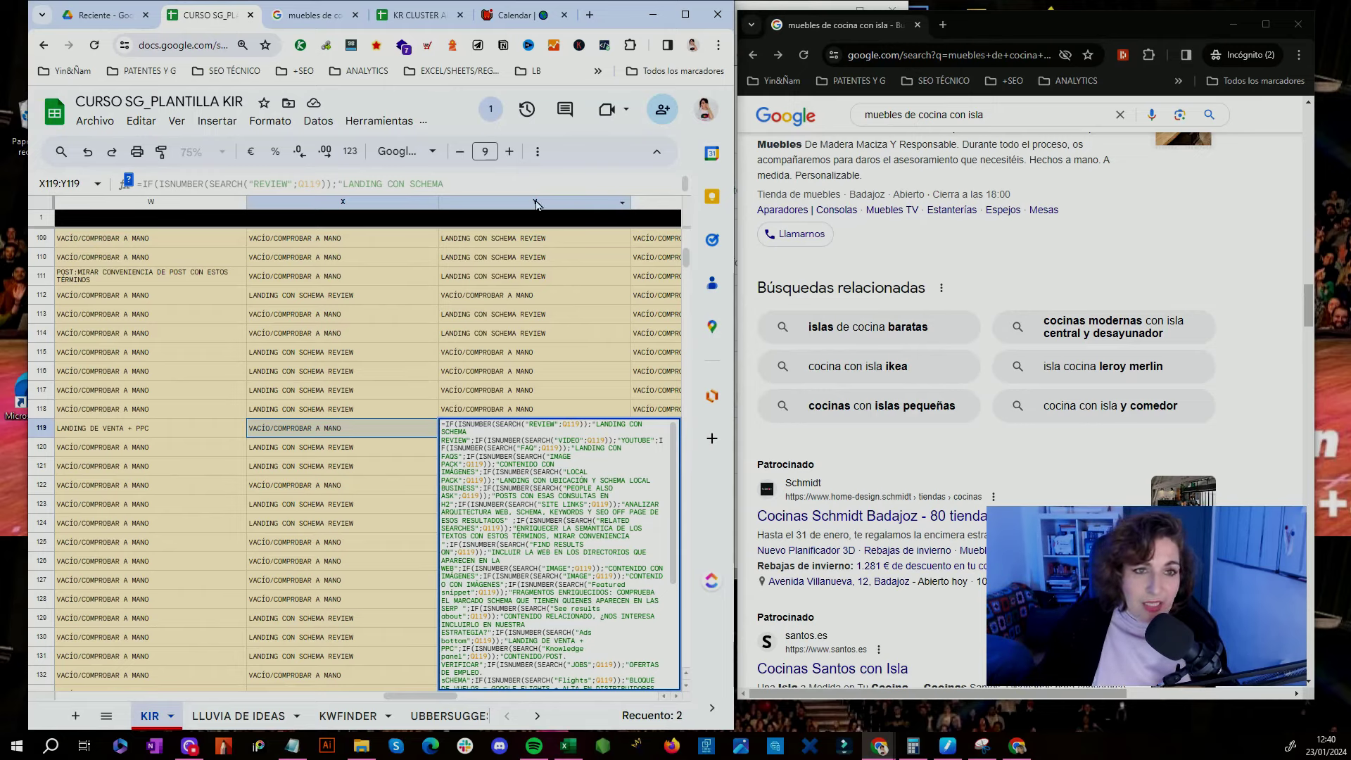
pyautogui.click(590, 342)
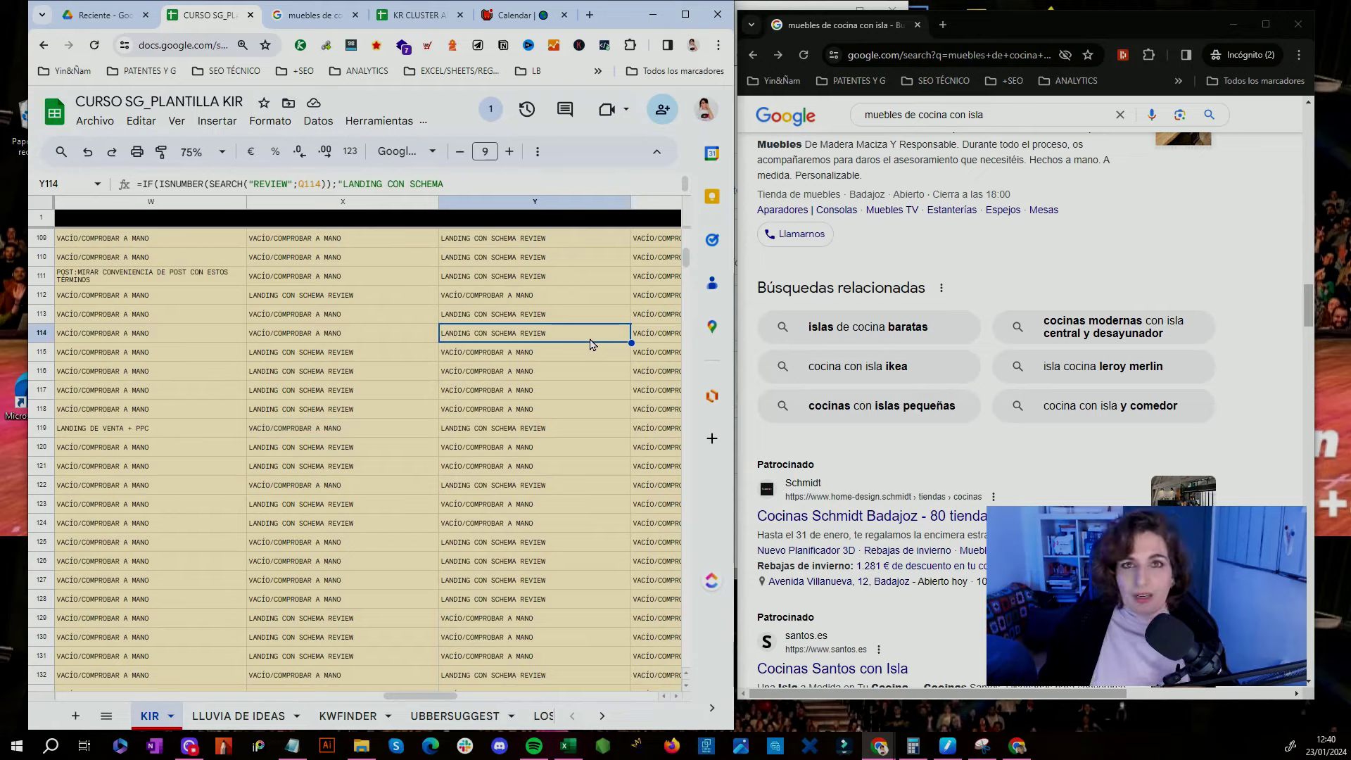
# Step: Classify the keyword "muebles de cocina con isla" in row 119 as CATEGORÍA_TIPO
pyautogui.moveTo(420, 695); pyautogui.dragTo(119, 675)
pyautogui.click(130, 429)
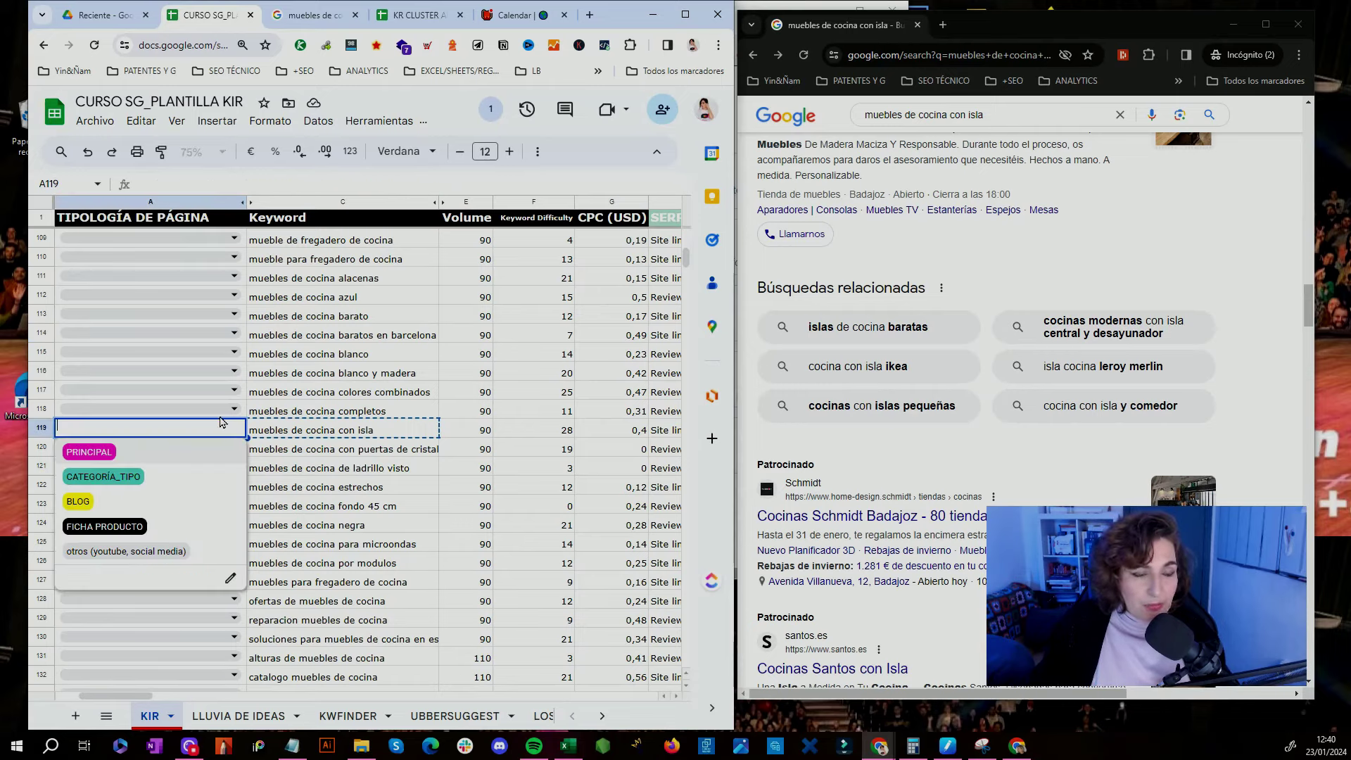
pyautogui.click(126, 475)
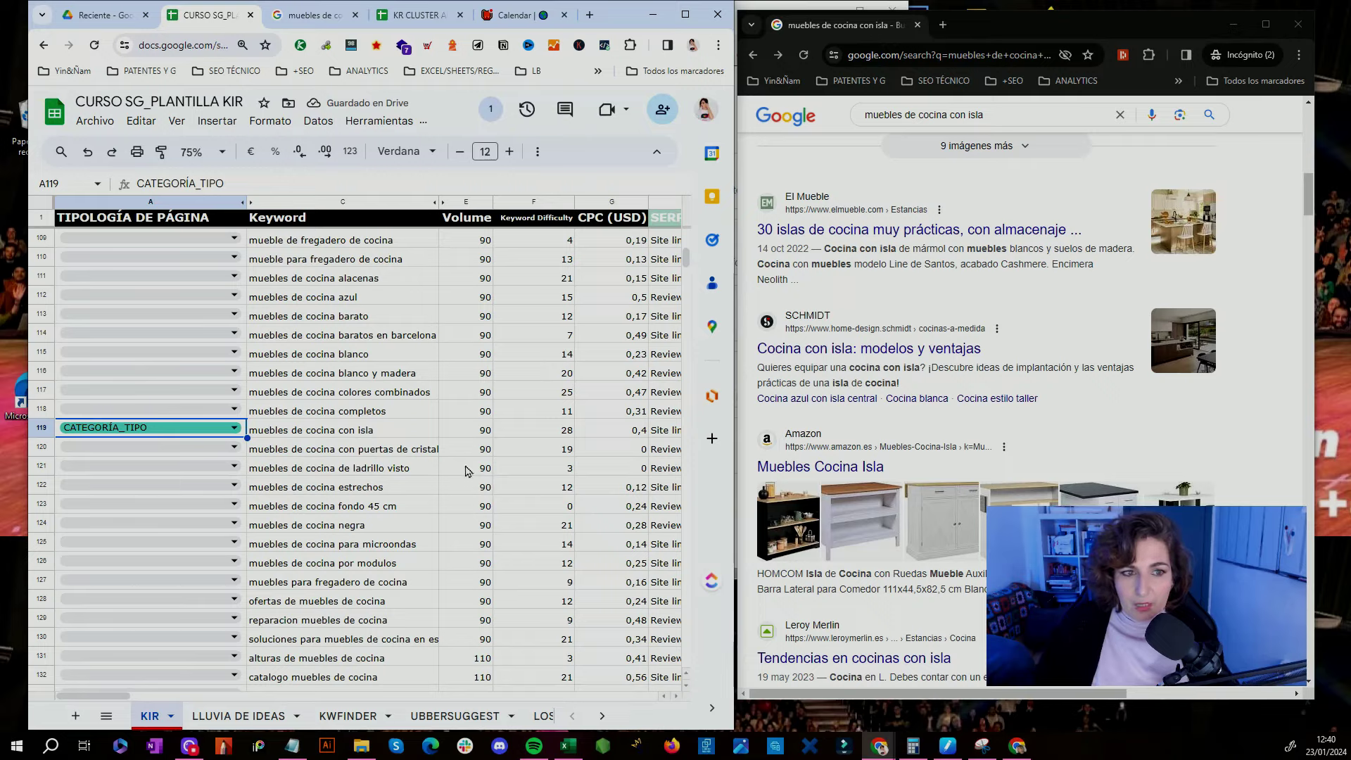
# Step: Maximize the spreadsheet window and rename the LLUVIA DE IDEAS sheet as 1-LLUVIA DE IDEAS
pyautogui.scroll(20, 421, 437)
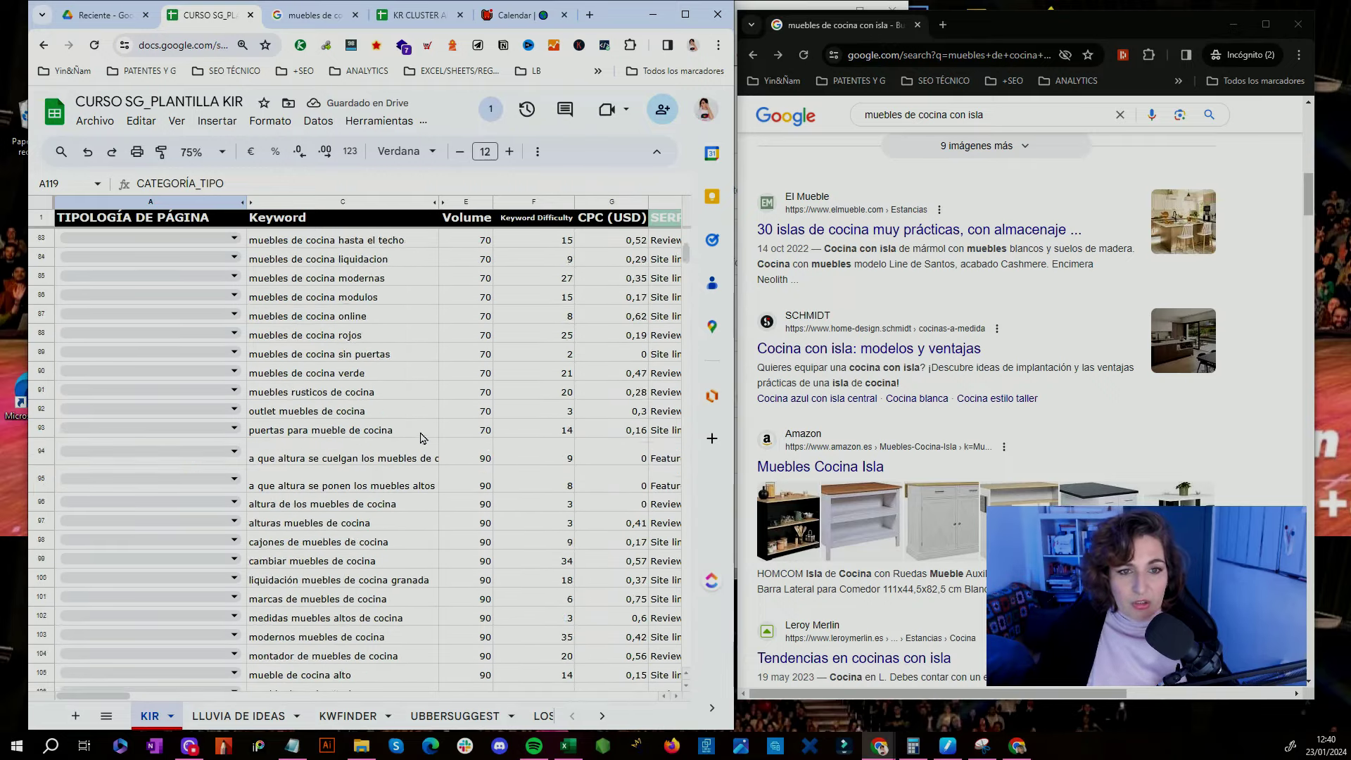
pyautogui.click(684, 14)
pyautogui.scroll(4, 665, 411)
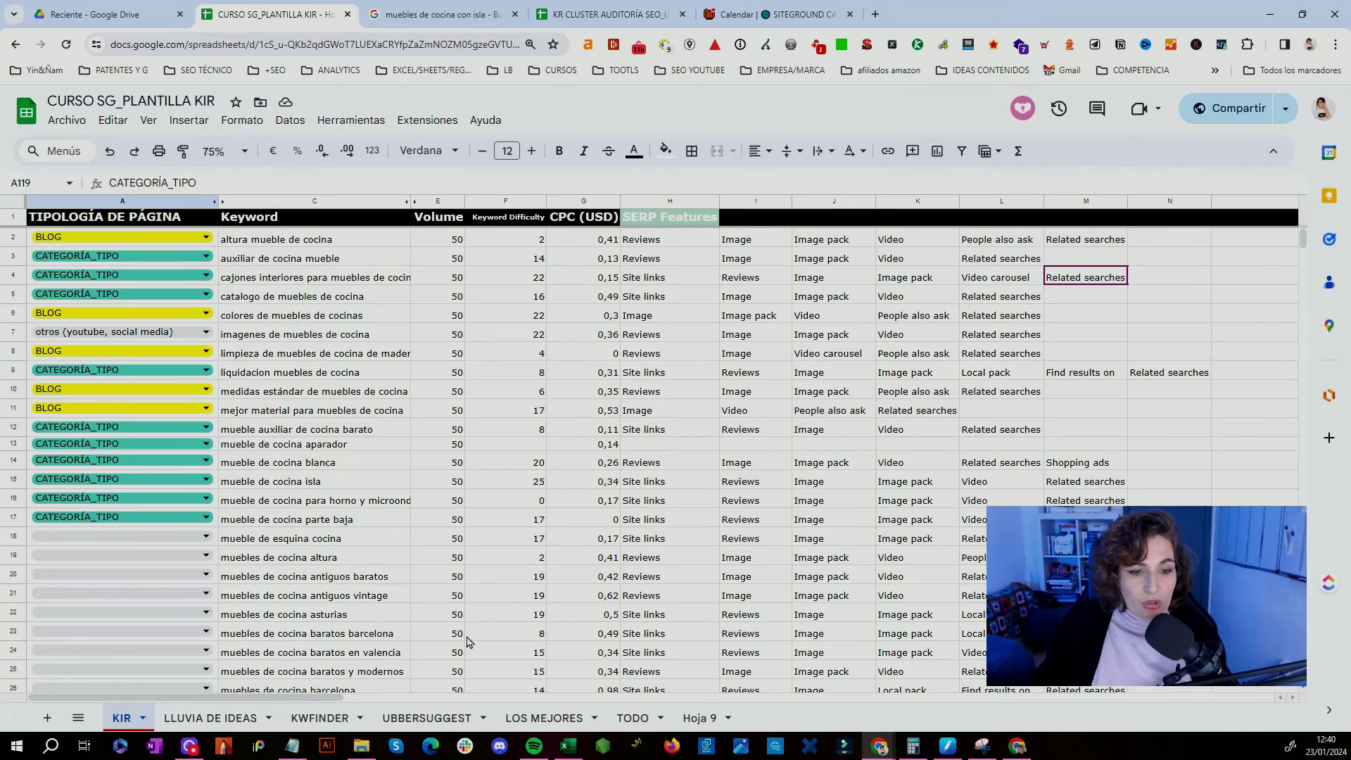
pyautogui.click(177, 729)
pyautogui.doubleClick(173, 726)
pyautogui.click(170, 726)
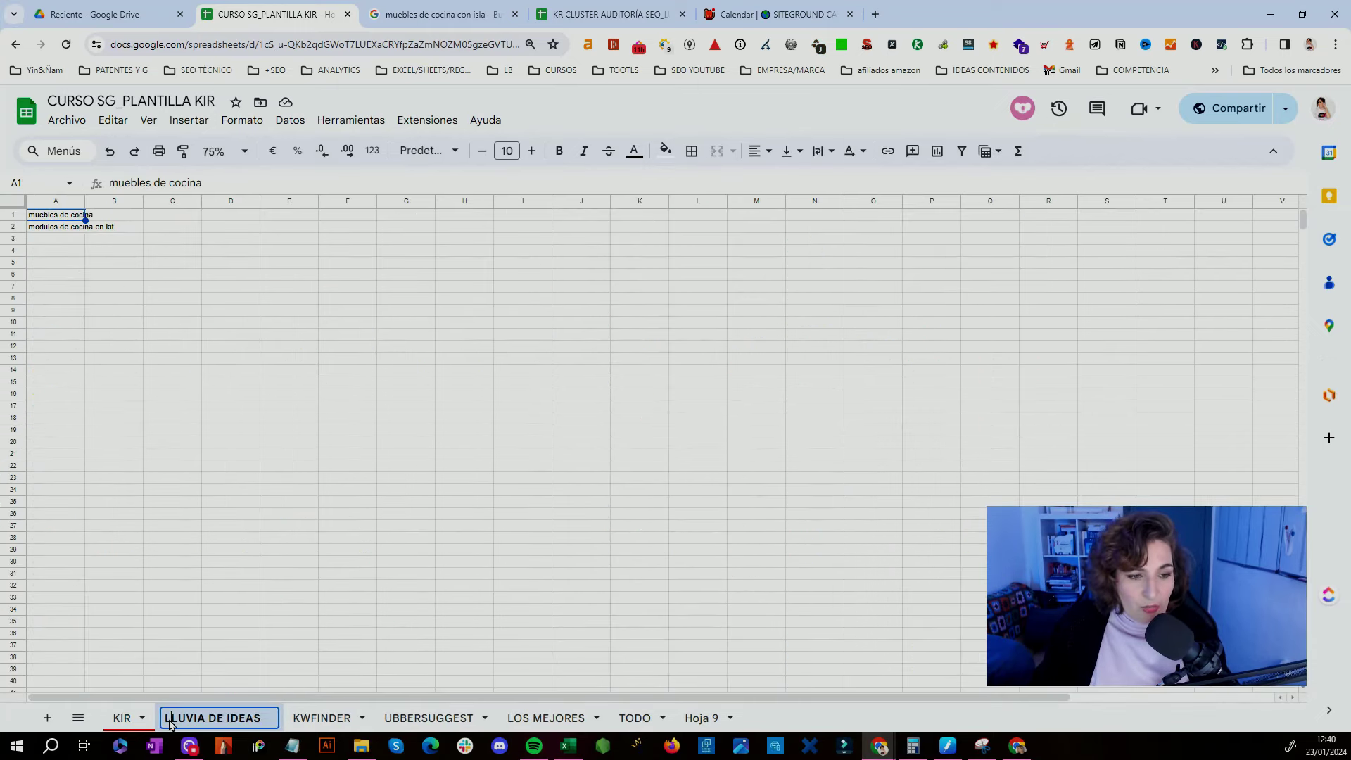
pyautogui.write('1-')
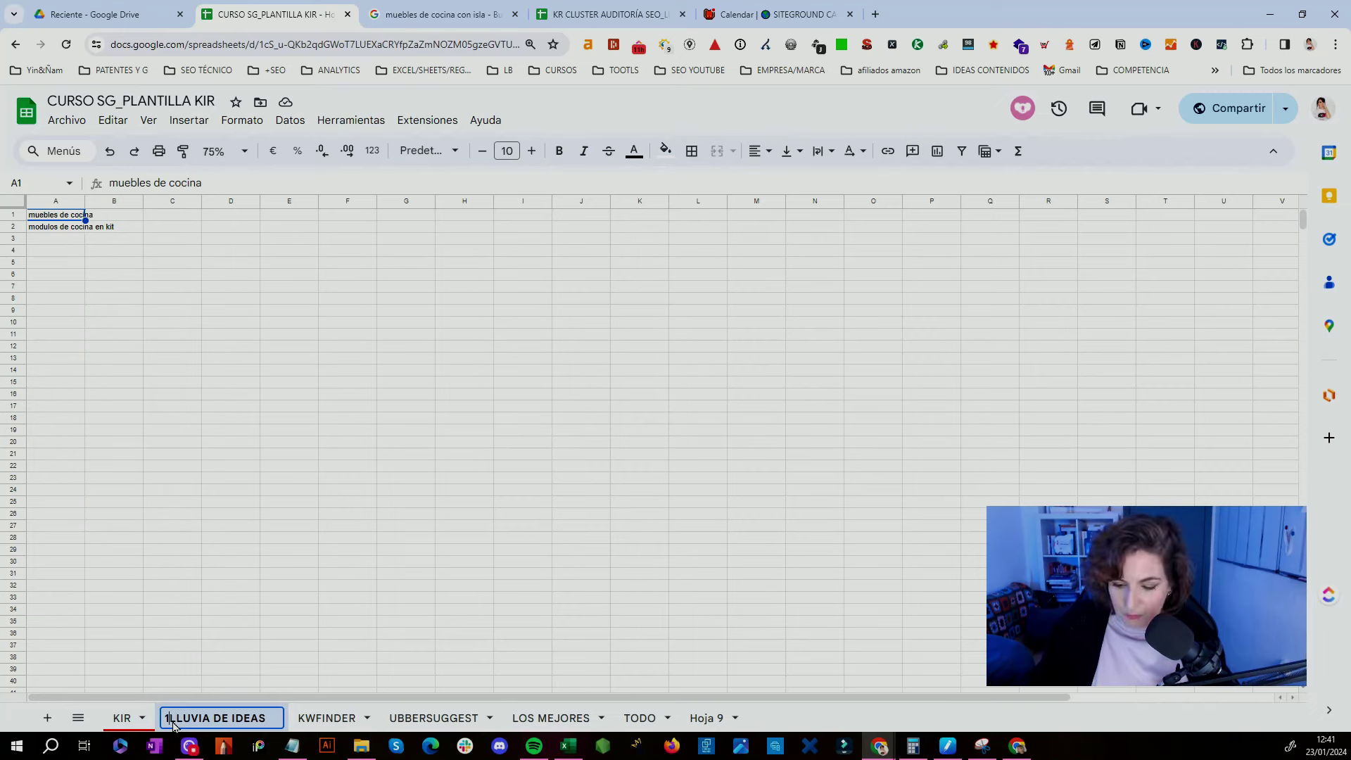
# Step: Rename the KWFINDER sheet as 2-KWFINDER and the UBBERSUGGEST sheet as 3-UBBERSUGGEST
pyautogui.click(334, 724)
pyautogui.doubleClick(307, 723)
pyautogui.click(304, 722)
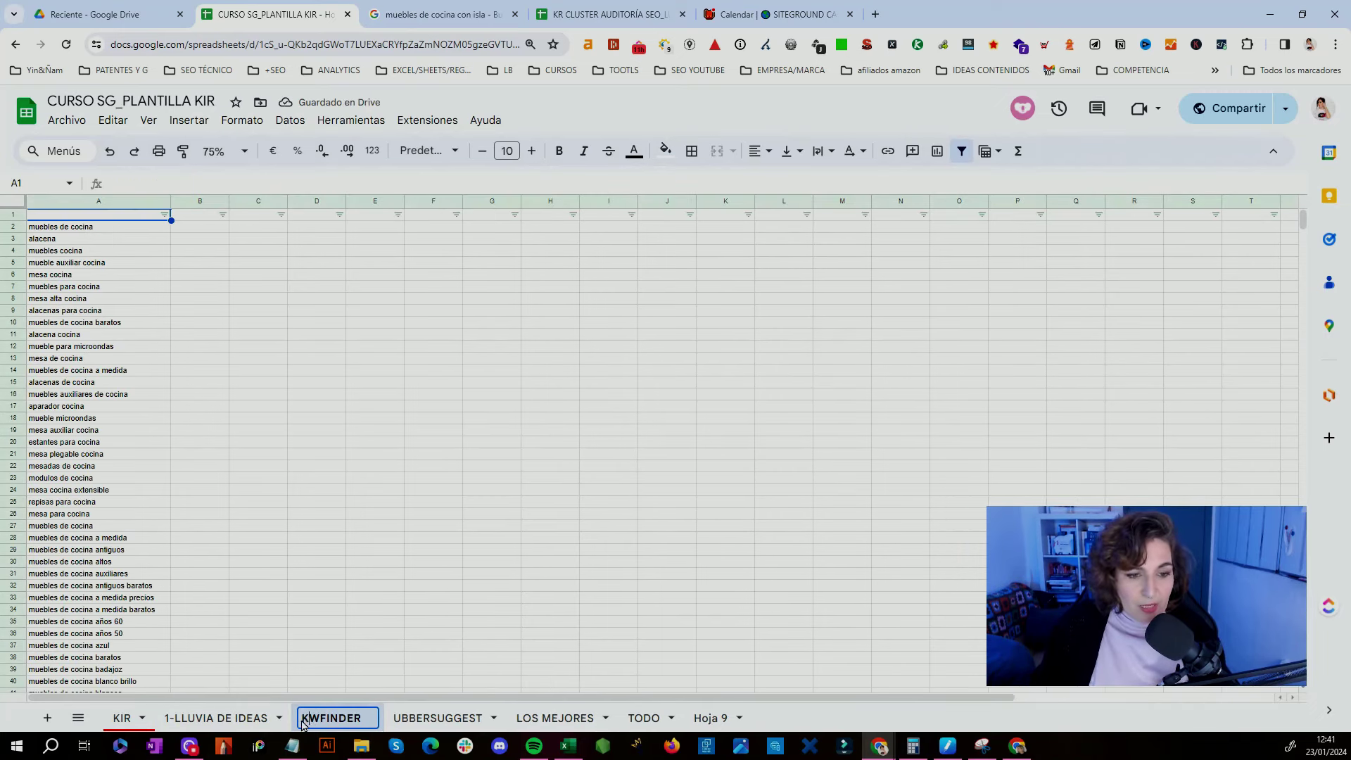
pyautogui.write('2-')
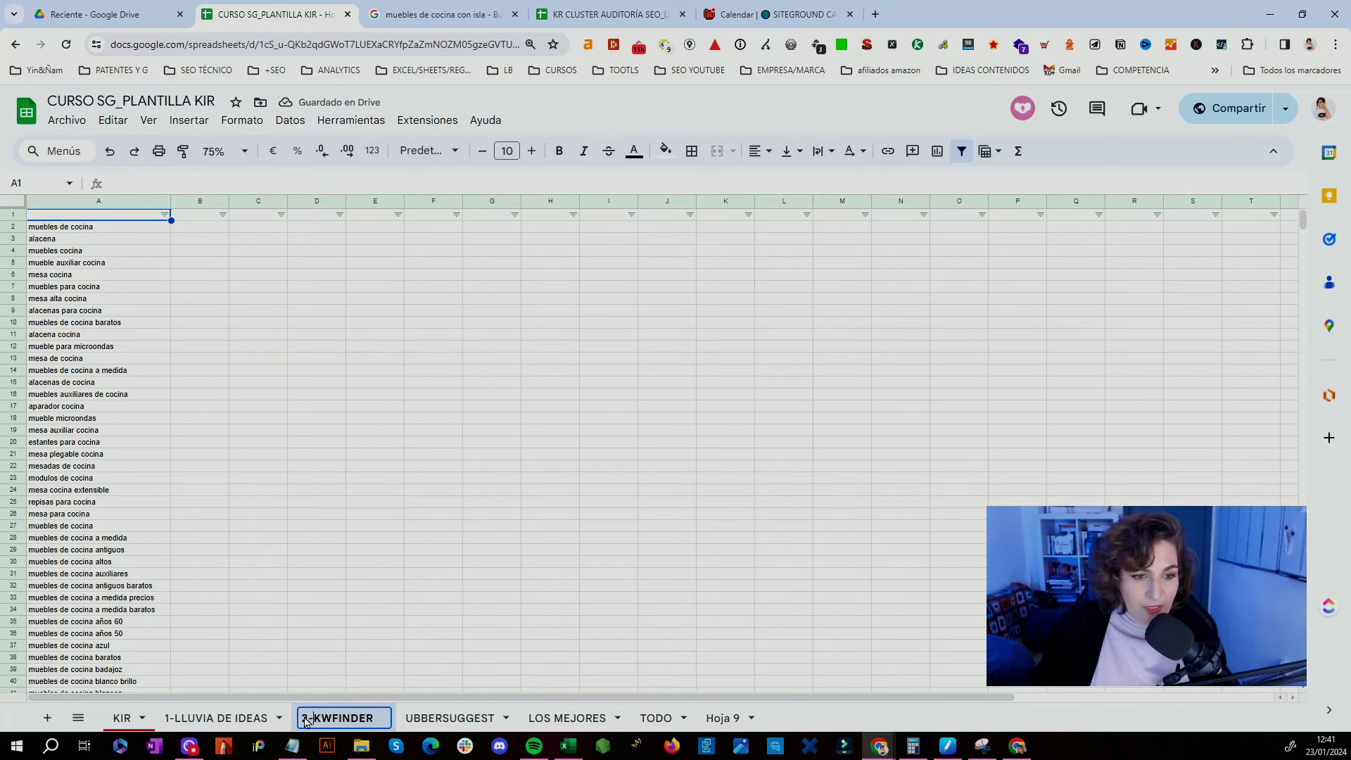
pyautogui.click(453, 724)
pyautogui.doubleClick(424, 723)
pyautogui.click(408, 723)
pyautogui.write('3-')
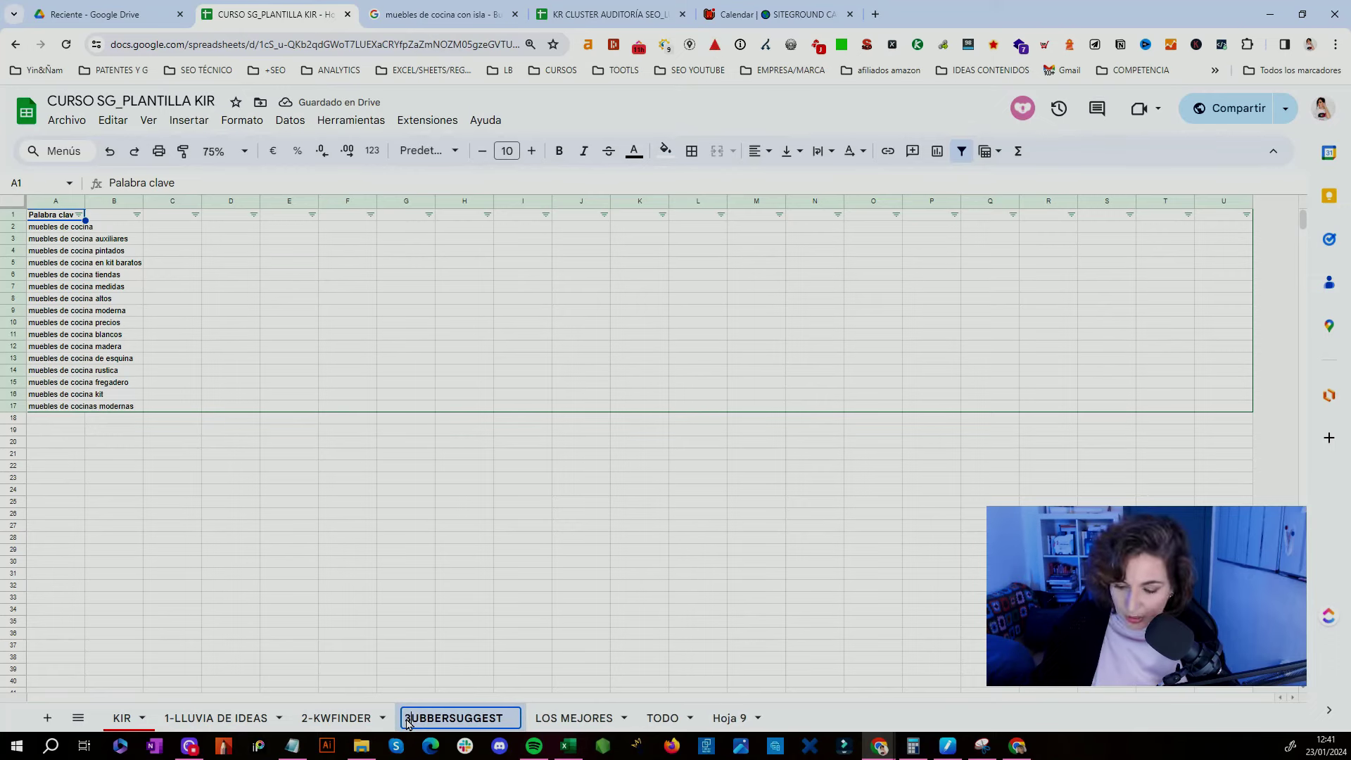
# Step: Rename the LOS MEJORES sheet as 4-LOS MEJORES
pyautogui.click(541, 717)
pyautogui.doubleClick(548, 722)
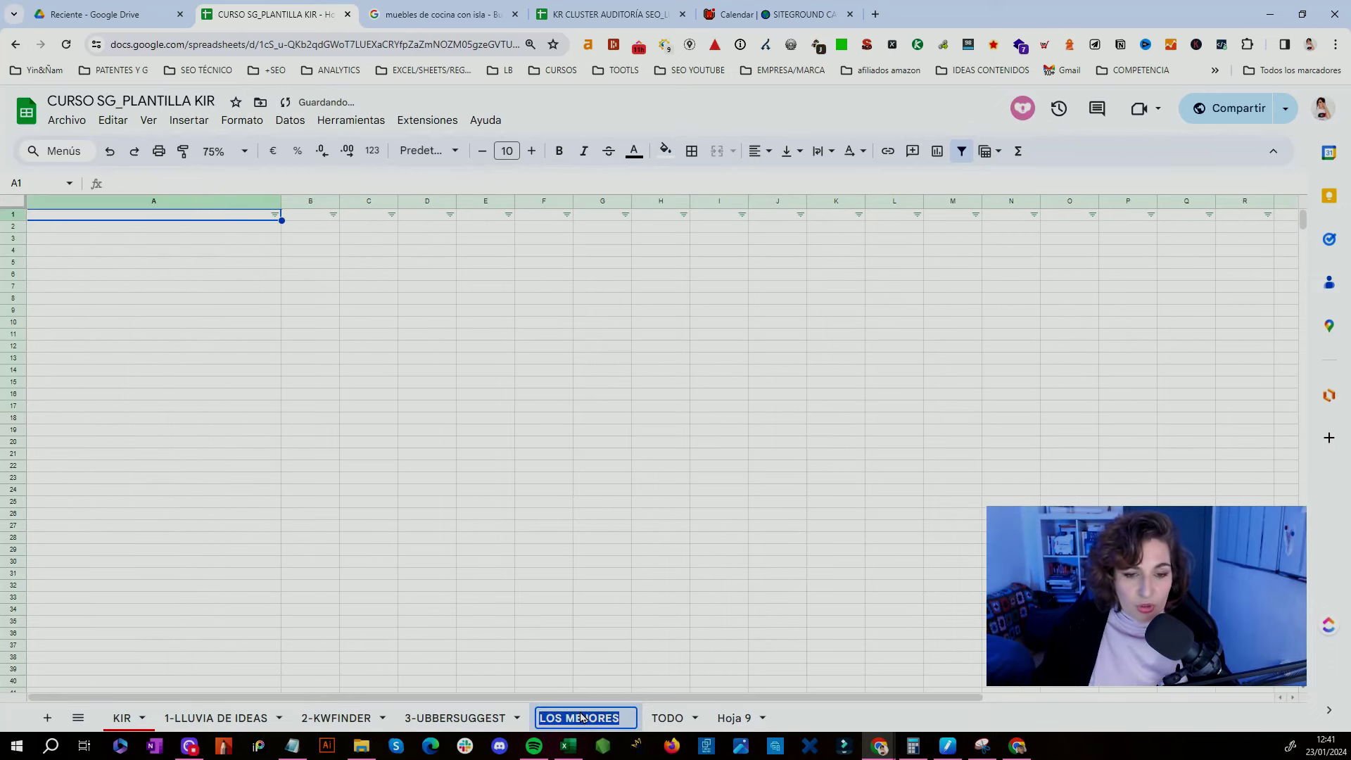
pyautogui.click(547, 724)
pyautogui.write('4-')
# Step: Check the TODO sheet and rename the Hoja 9 sheet as SEMRUSH EN BRUTO
pyautogui.click(663, 716)
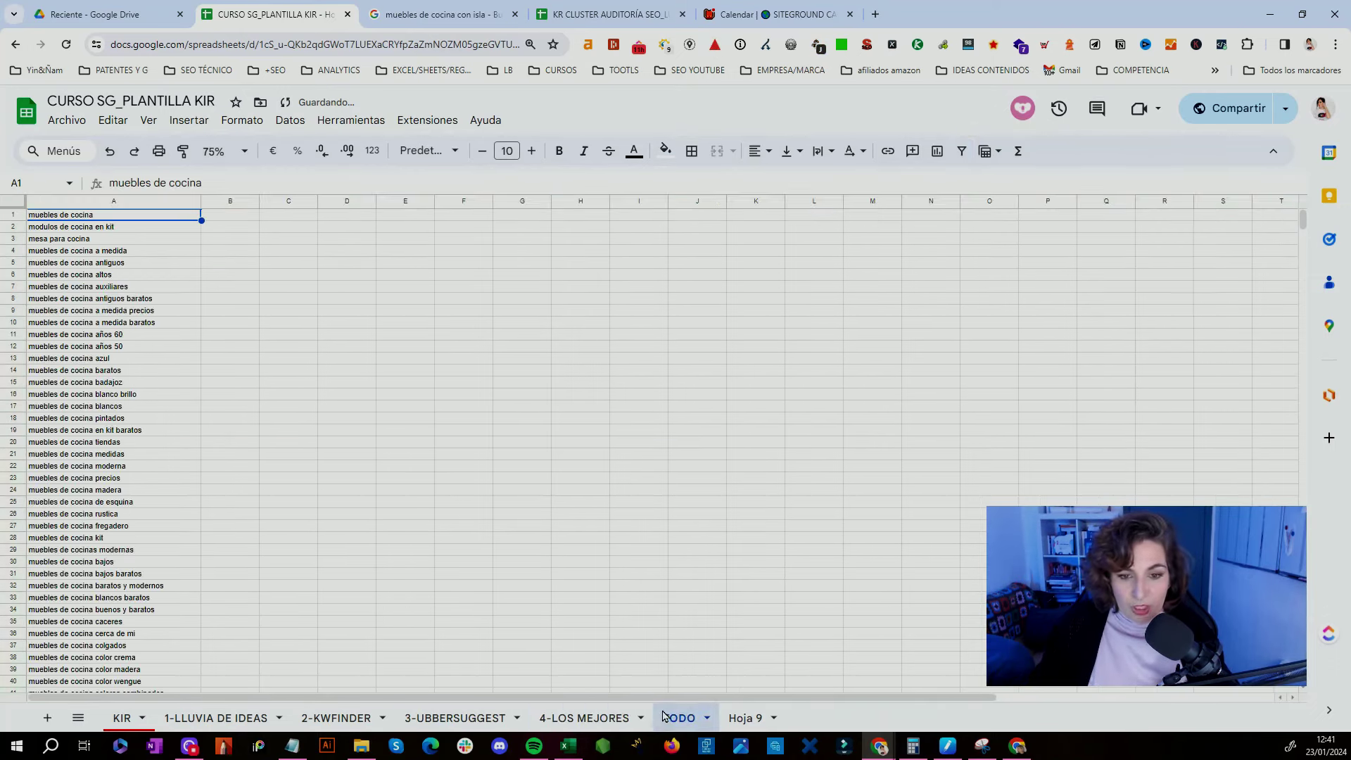
pyautogui.click(745, 718)
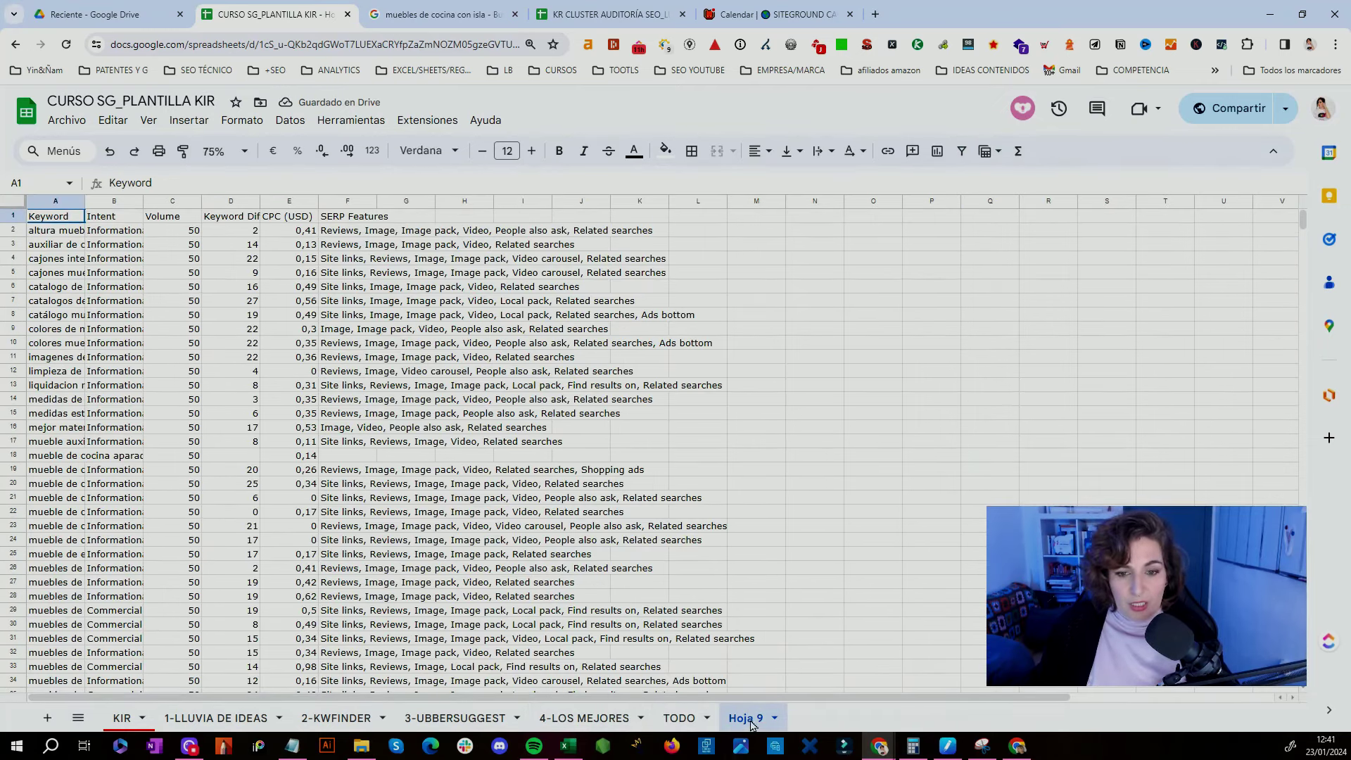
pyautogui.doubleClick(747, 718)
pyautogui.write('SEMRUSH EN BRUTO')
pyautogui.press('Return')
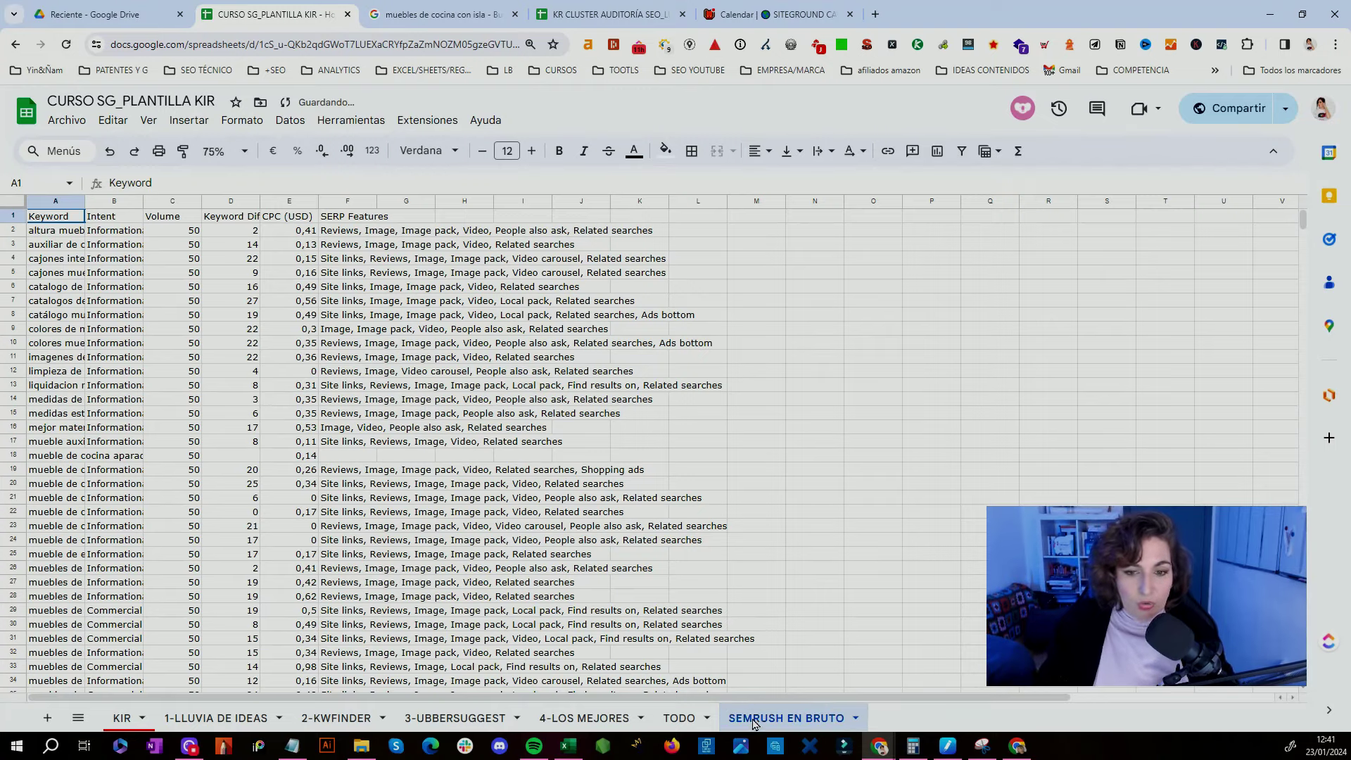
# Step: Return to the KIR sheet and review the page type choices in A2, the SERP Features column and the available data tools
pyautogui.click(135, 722)
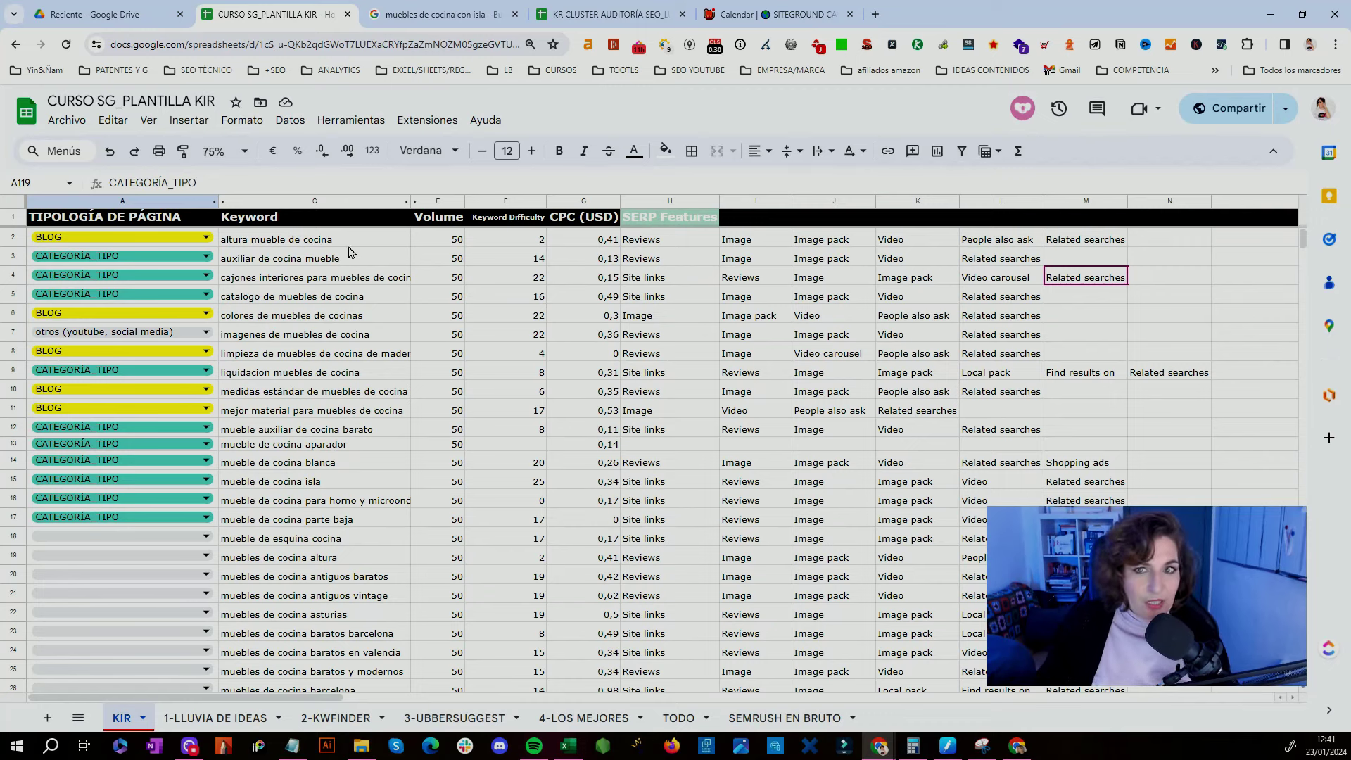
pyautogui.click(194, 241)
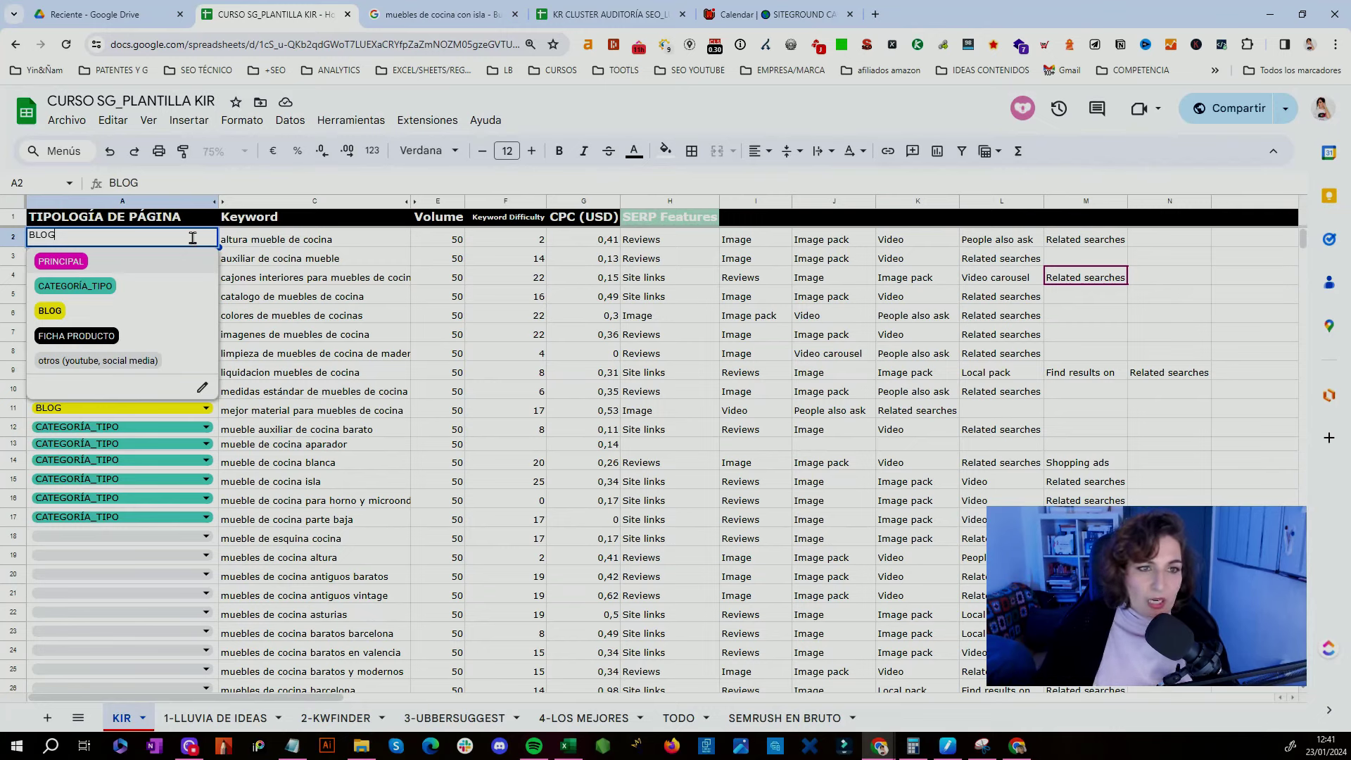
pyautogui.click(643, 243)
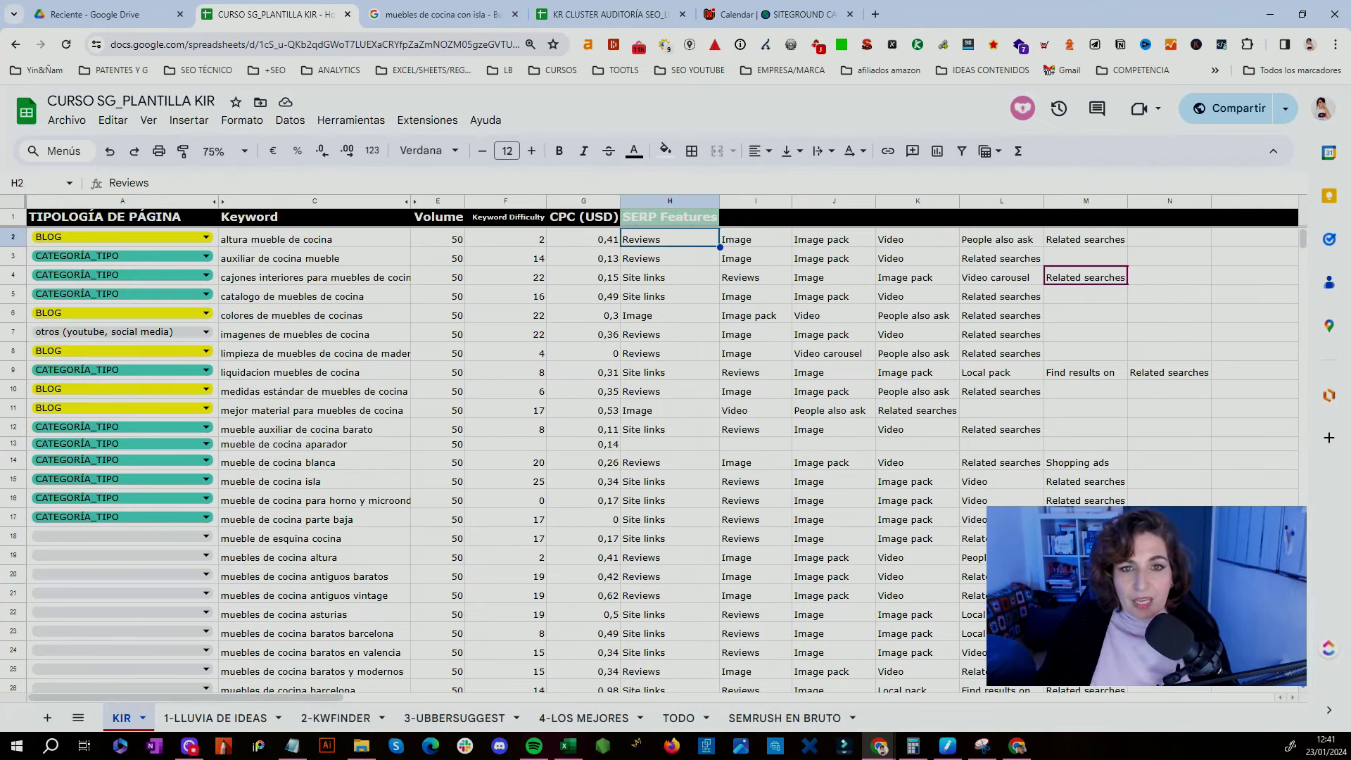
pyautogui.click(657, 222)
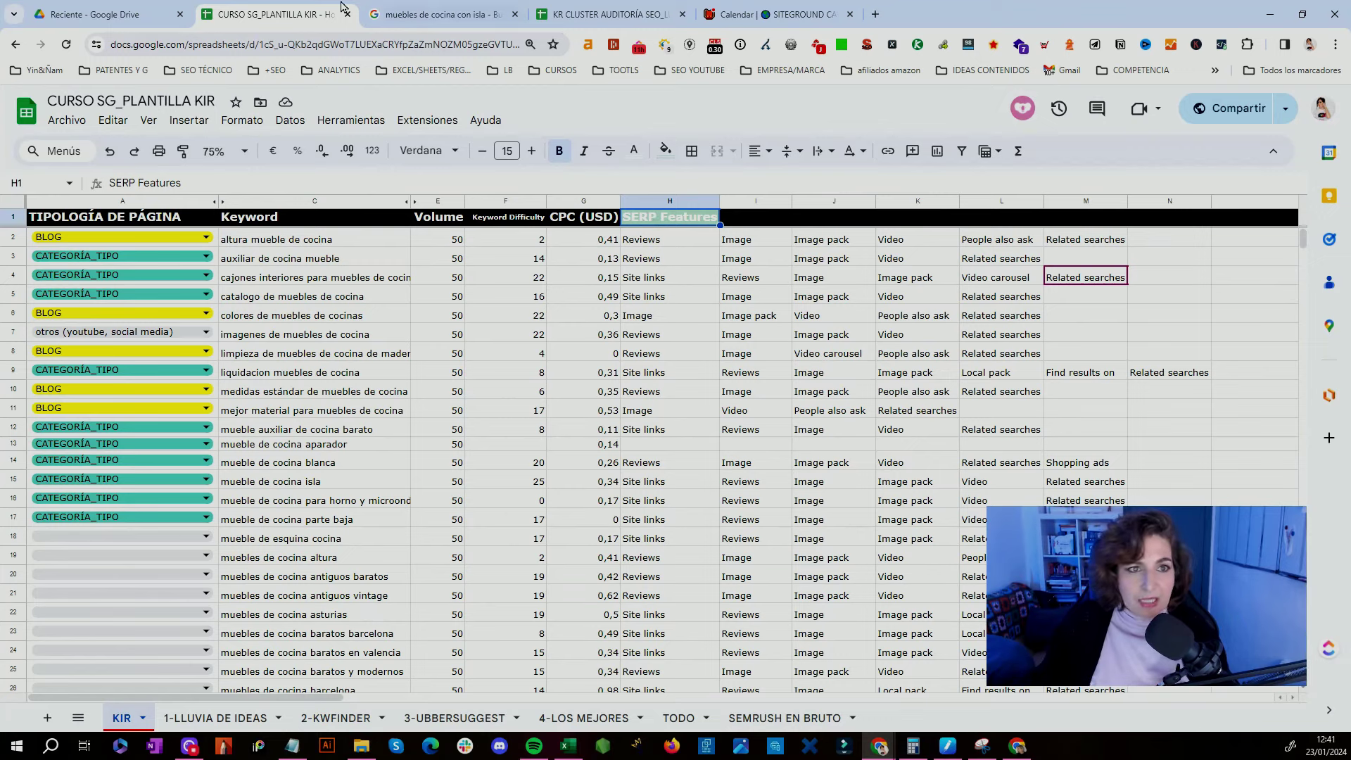
pyautogui.click(295, 126)
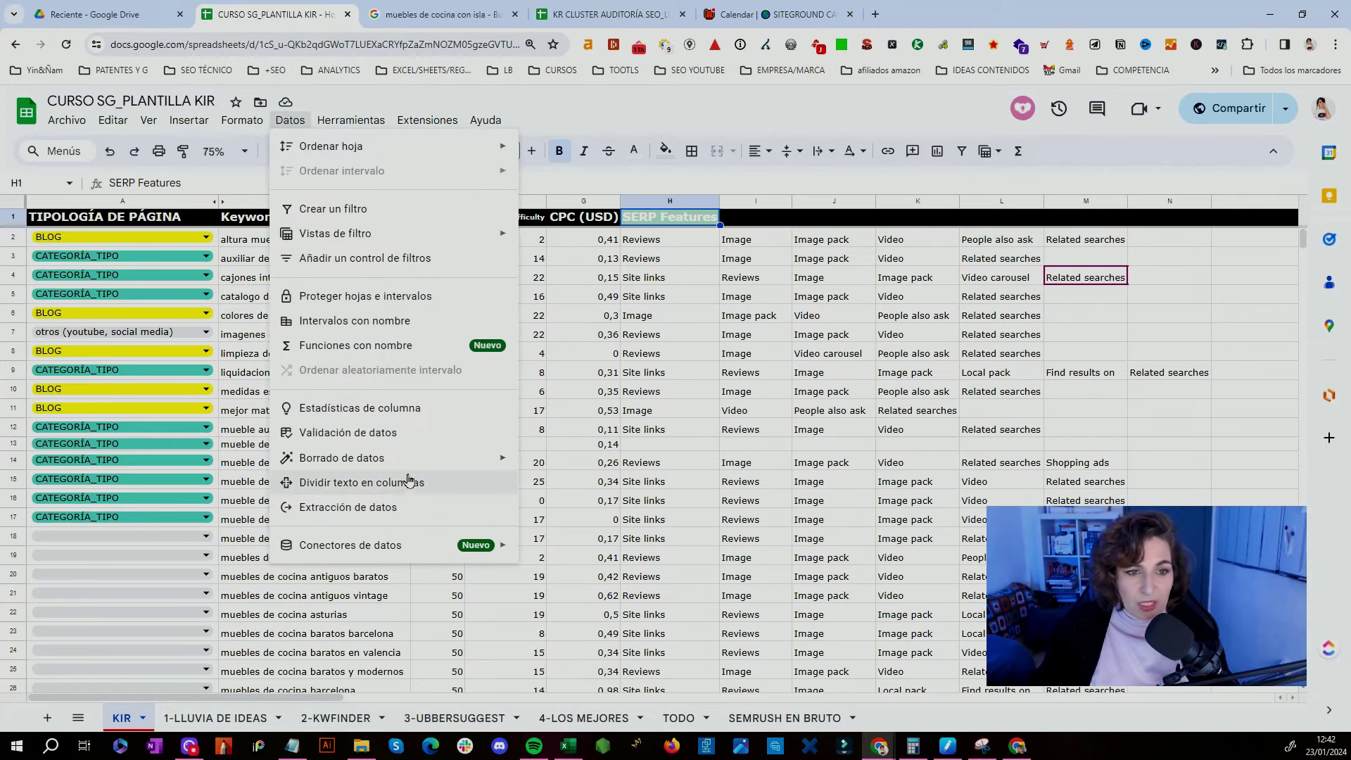
# Step: Look across row 3 from the SERP features in J3 to the content recommendation in T3, and check S2
pyautogui.click(842, 260)
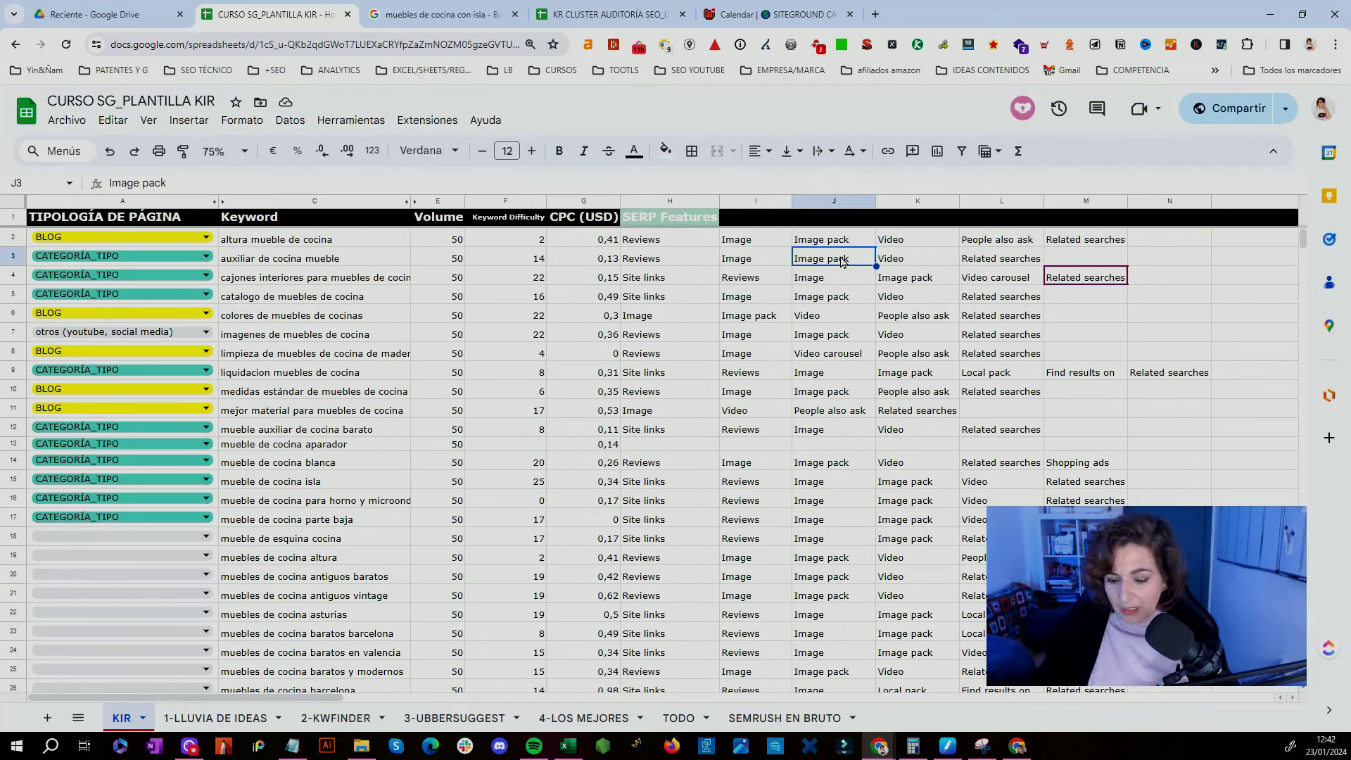
pyautogui.press('Right')
pyautogui.press('Right')
pyautogui.press('Right')
pyautogui.press('Right')
pyautogui.press('Right')
pyautogui.press('Right')
pyautogui.press('Right')
pyautogui.press('Right')
pyautogui.press('Right')
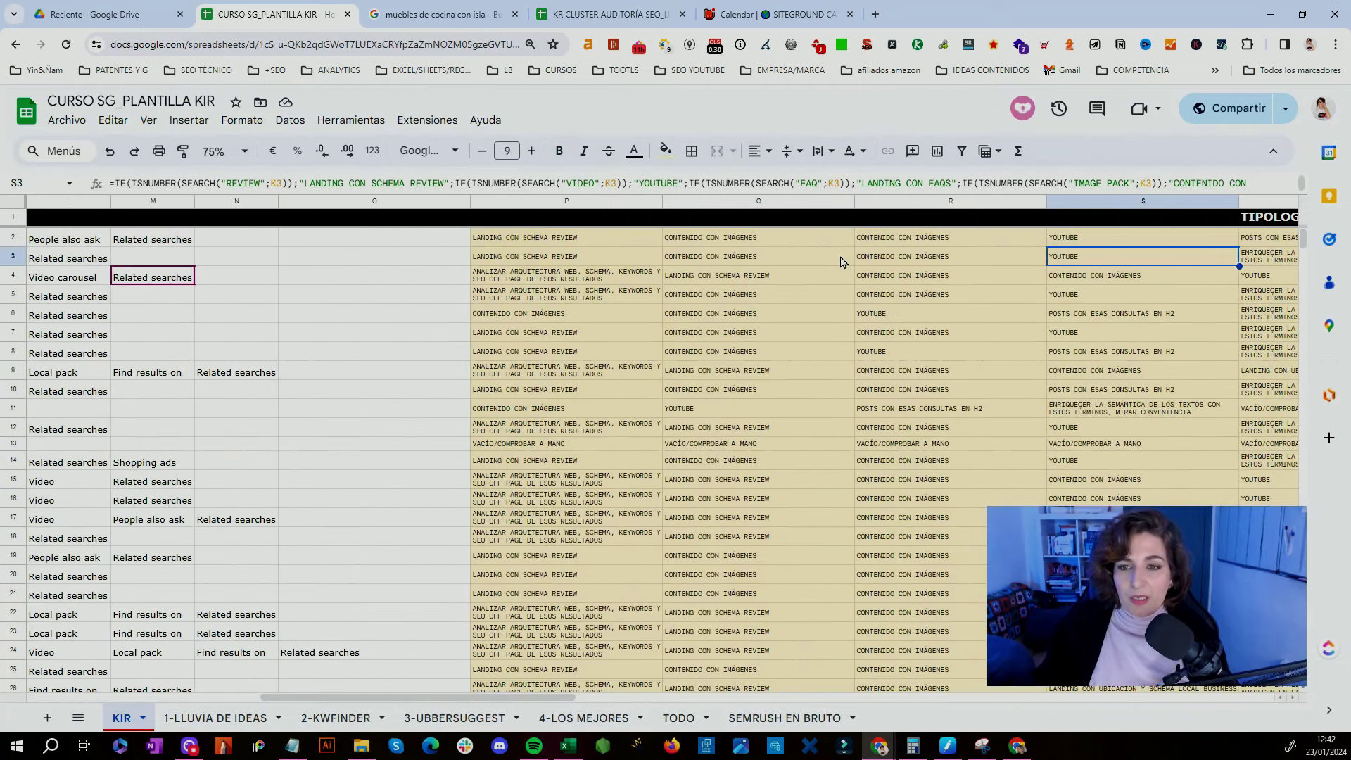
pyautogui.press('Right')
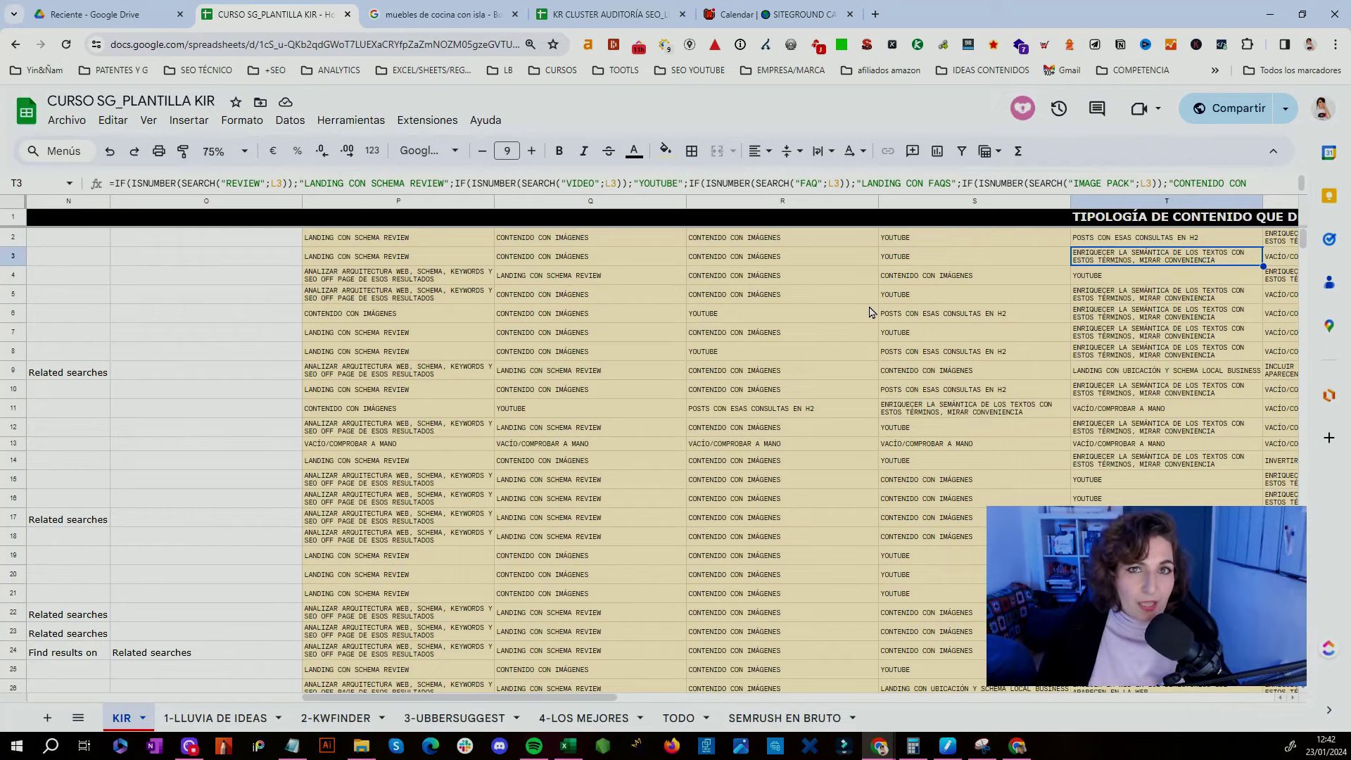
pyautogui.press('Up')
pyautogui.press('Left')
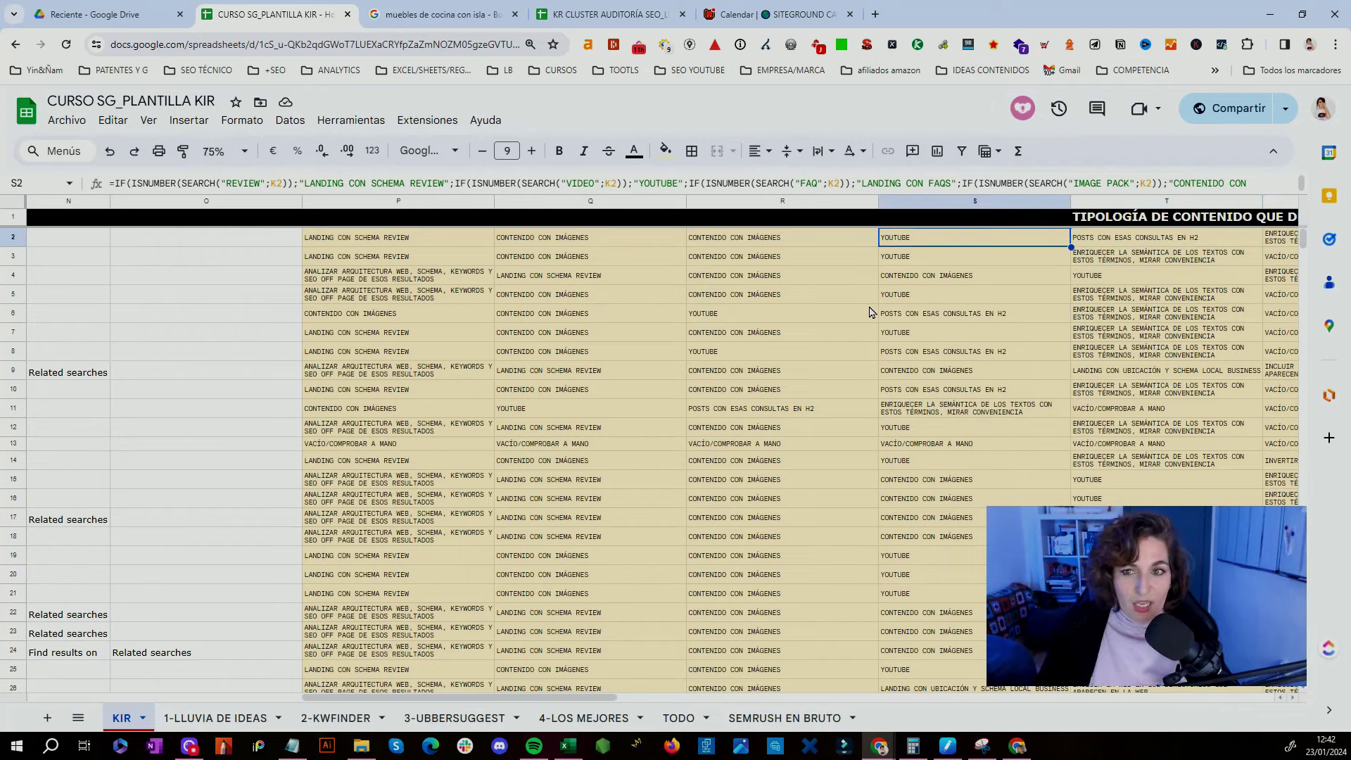
# Step: Go back to the page type in A2, look through the keyword list and select "muebles de cocina altura" in C19
pyautogui.hotkey('ctrl', 'Left')
pyautogui.hotkey('ctrl', 'Left')
pyautogui.hotkey('ctrl', 'Left')
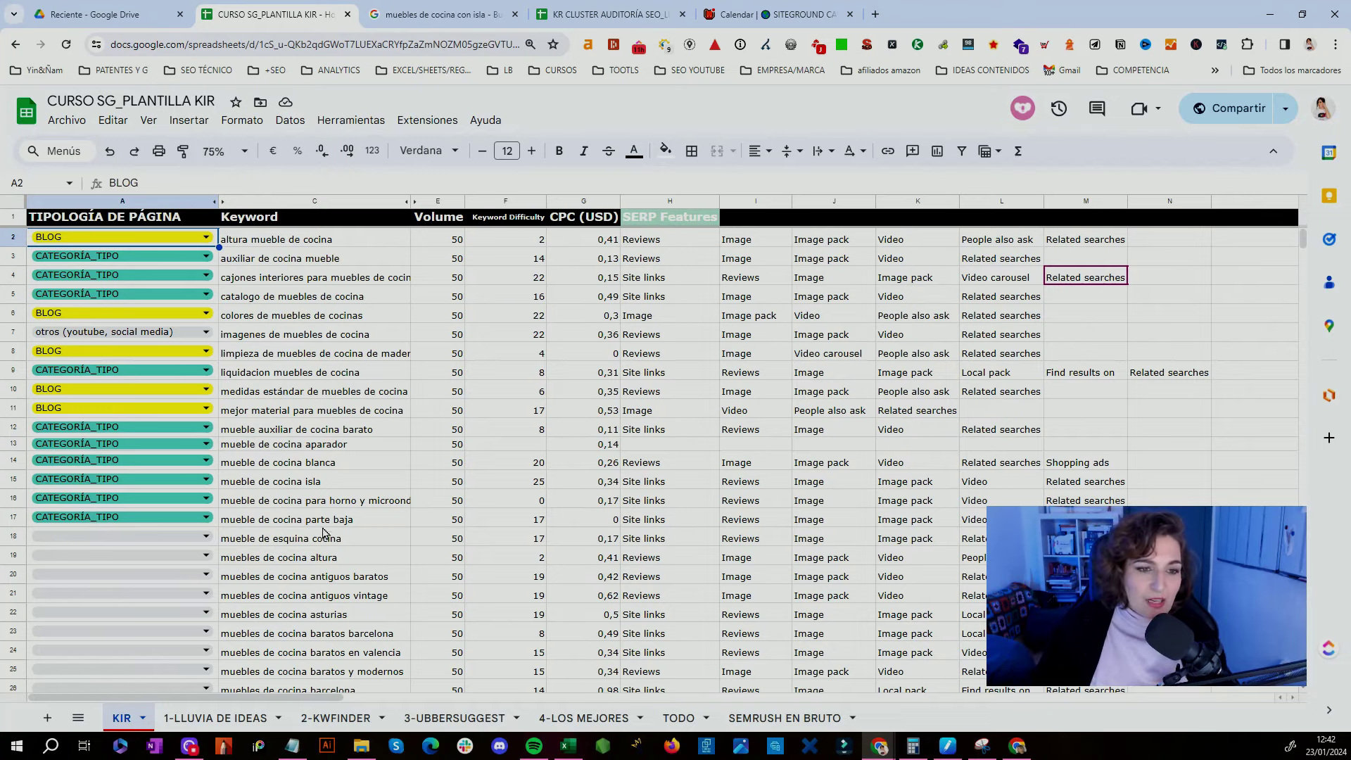
pyautogui.scroll(-2, 323, 532)
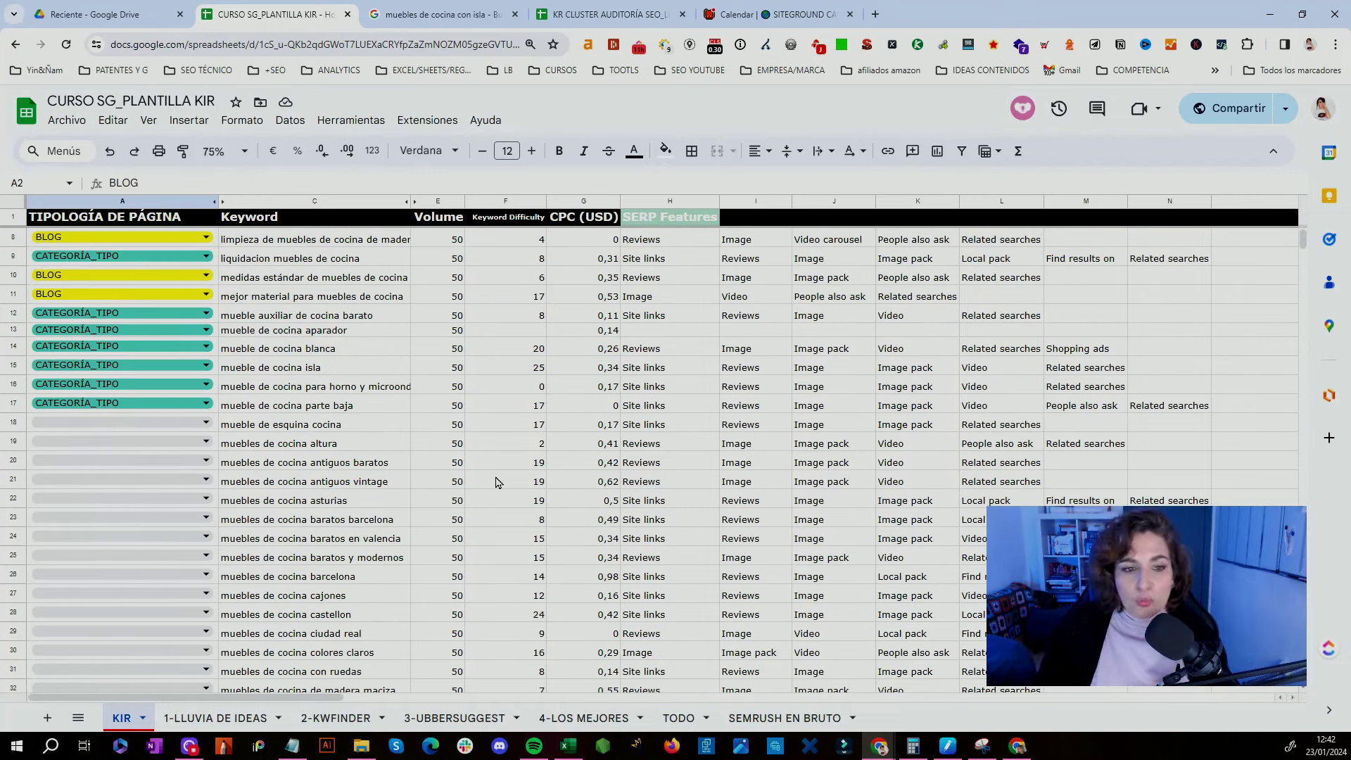
pyautogui.scroll(2, 294, 393)
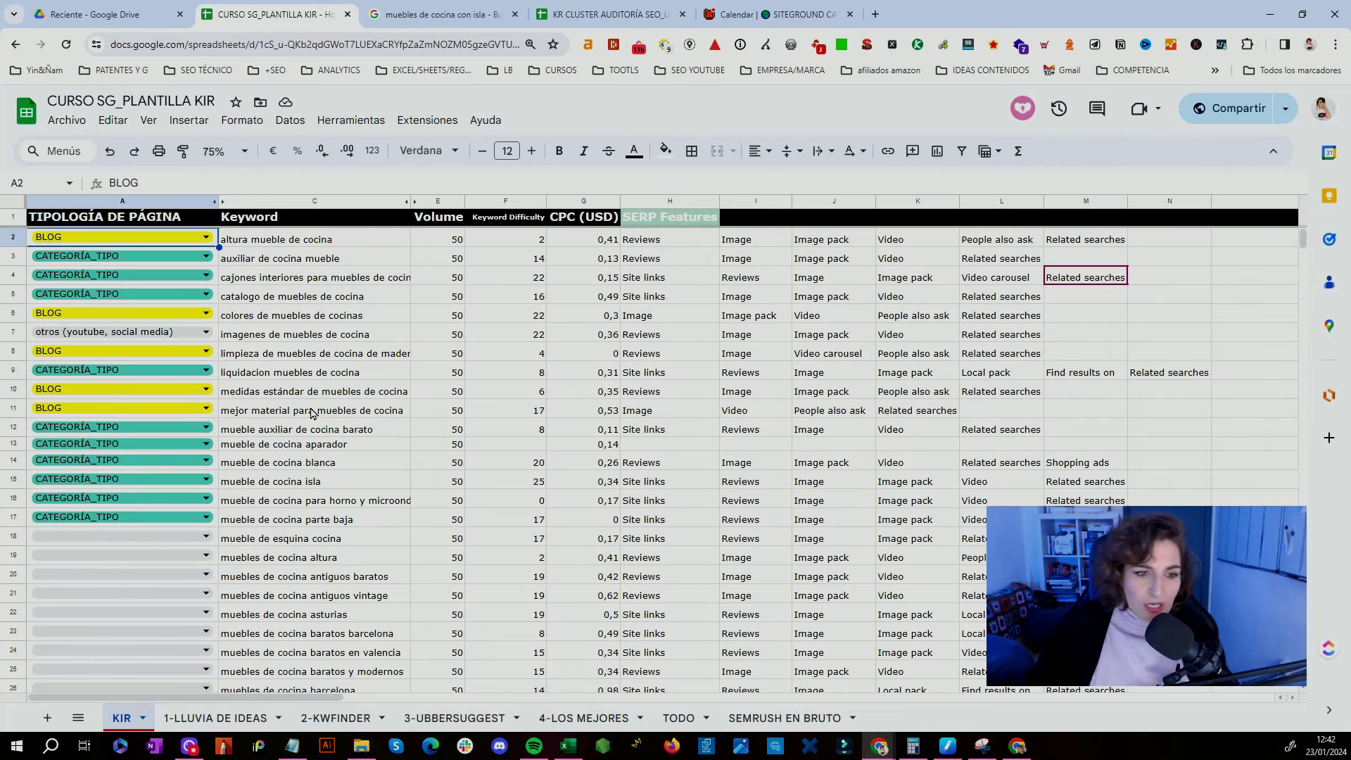
pyautogui.click(322, 558)
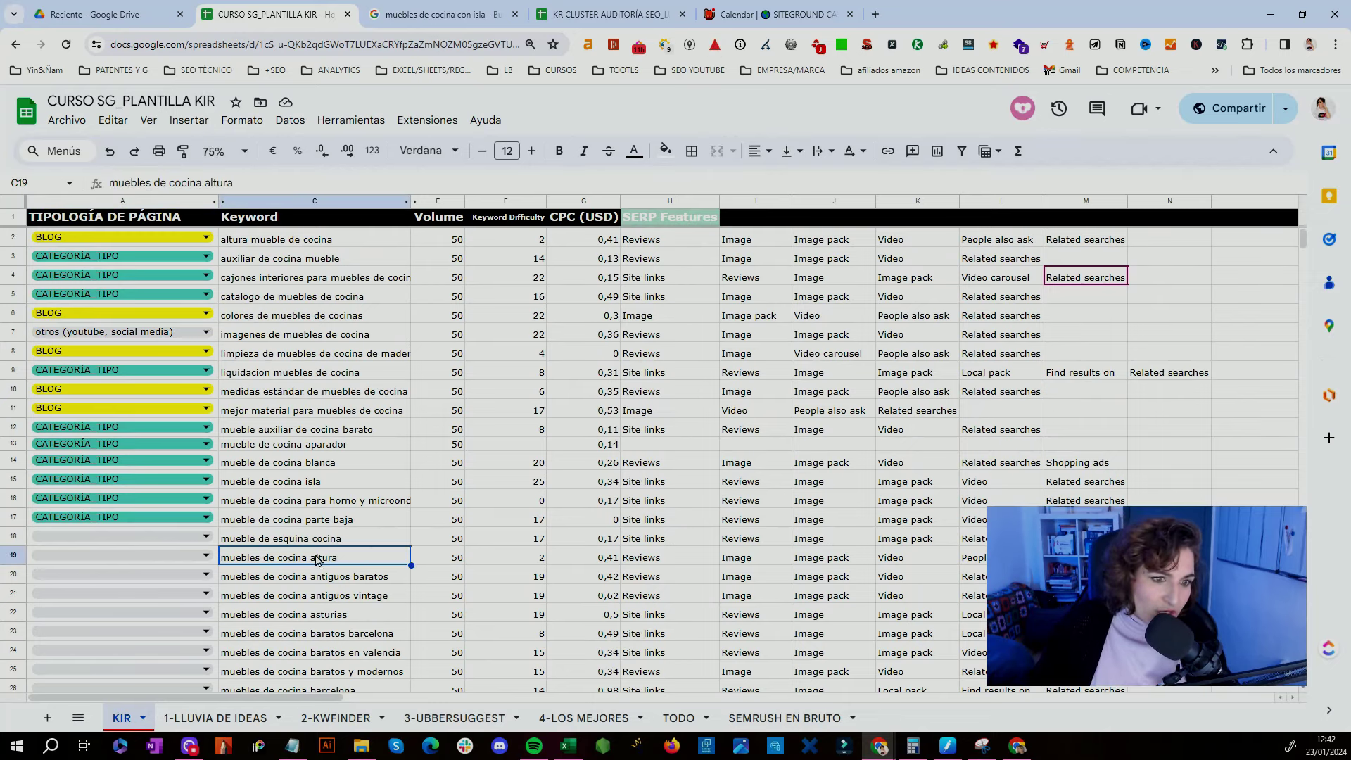